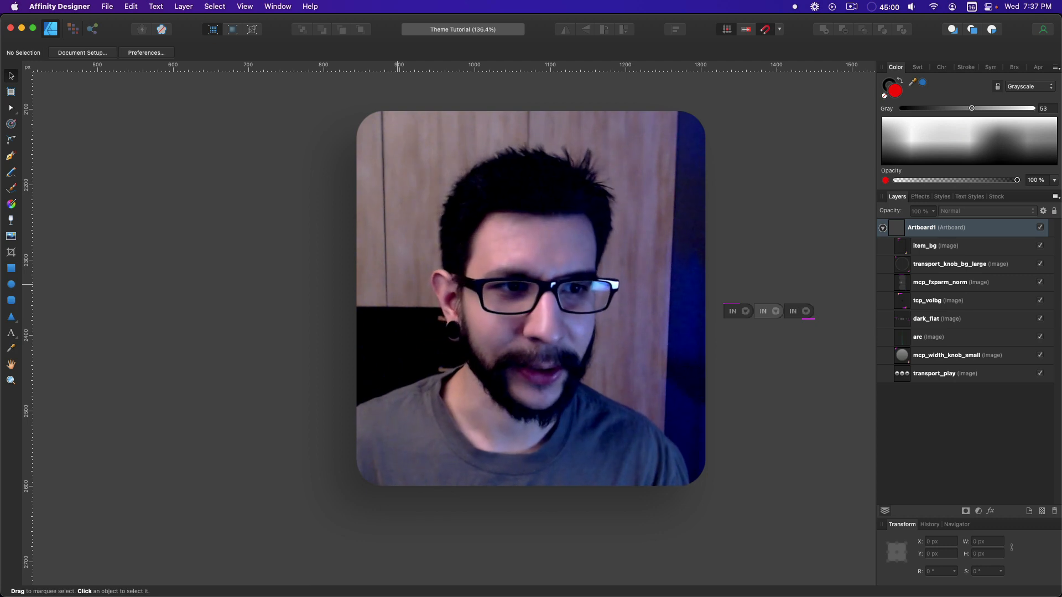
pyautogui.hscroll(5, 457, 236)
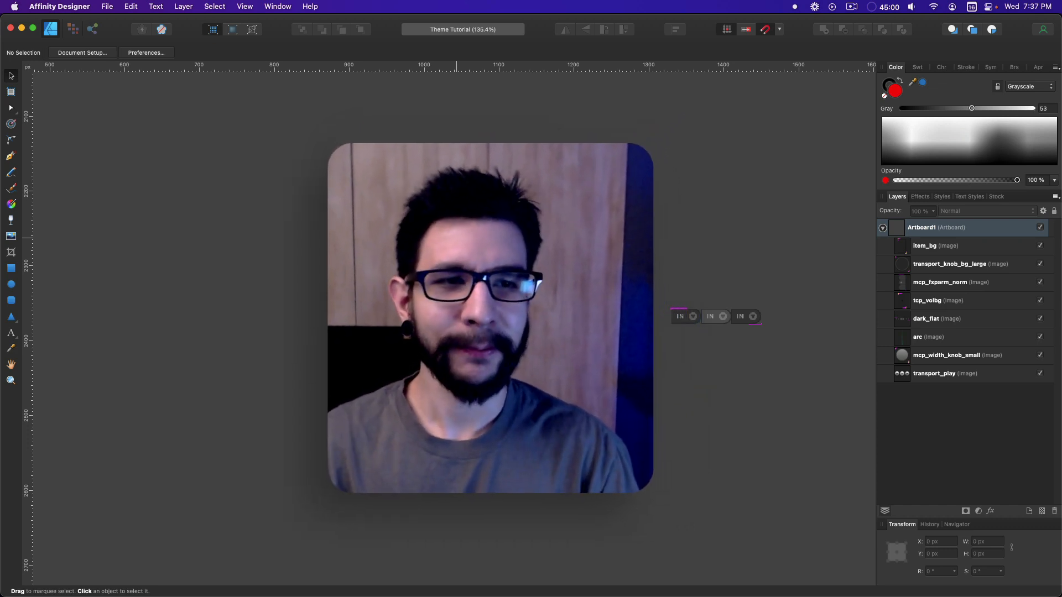
pyautogui.hscroll(-3, 451, 232)
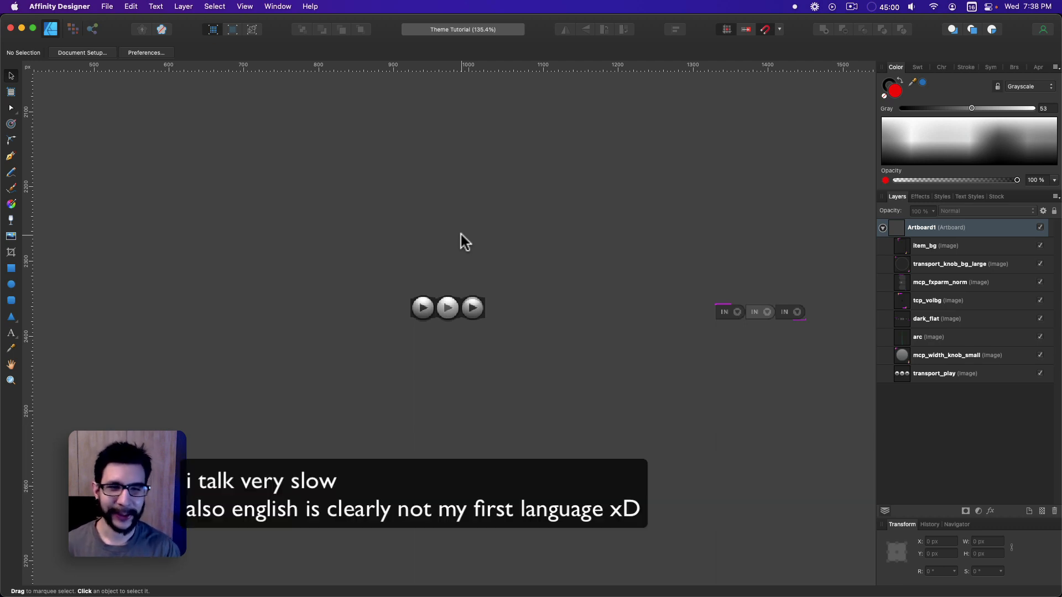
pyautogui.scroll(-2, 443, 227)
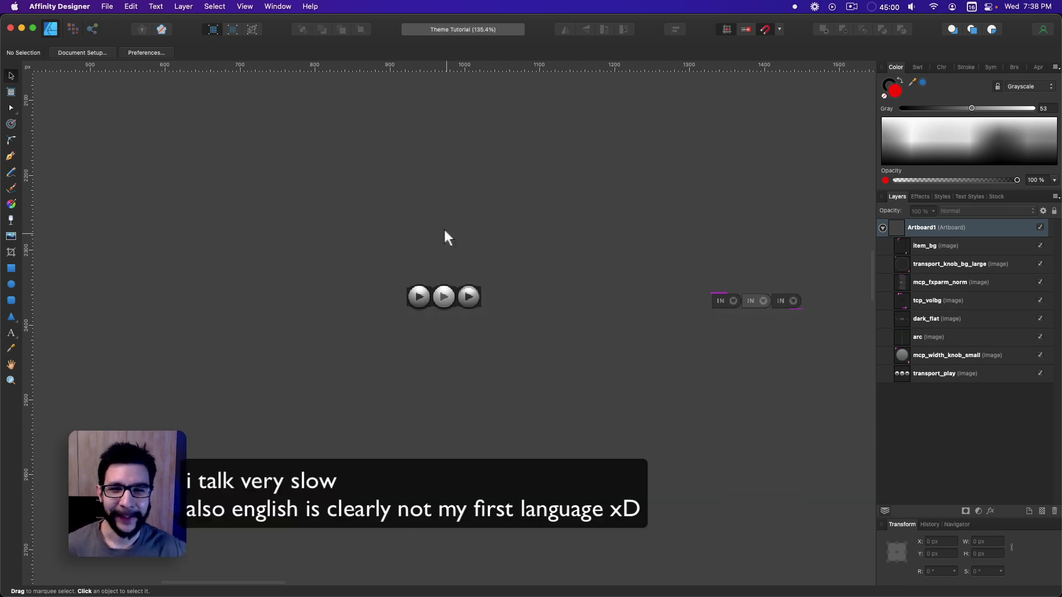
pyautogui.scroll(-1, 427, 247)
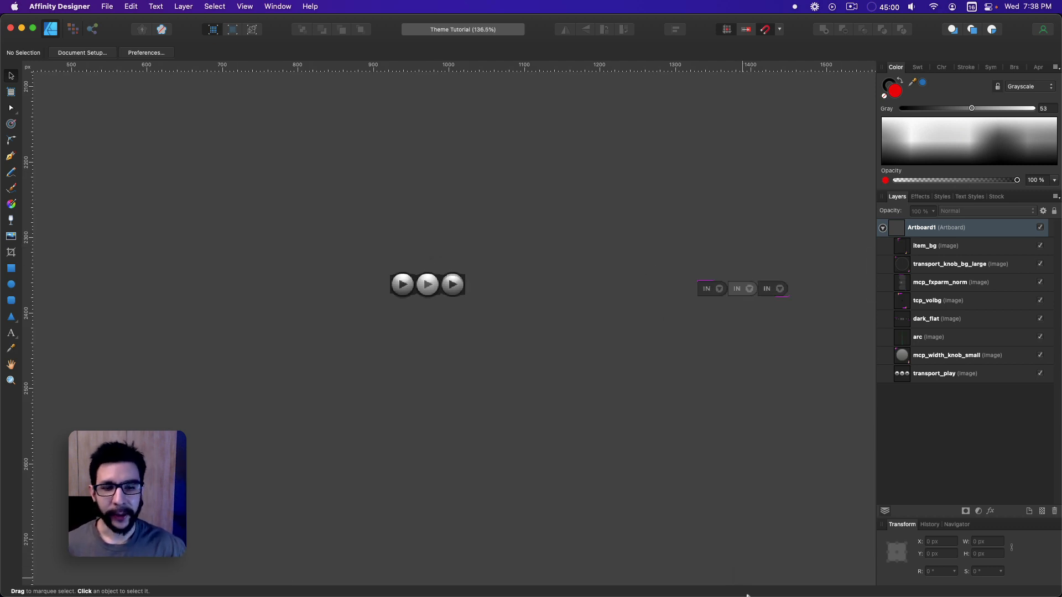
# Switch to the Reapertips Theme Video copy of REAPER and delete the project's only track.
pyautogui.moveTo(784, 583)
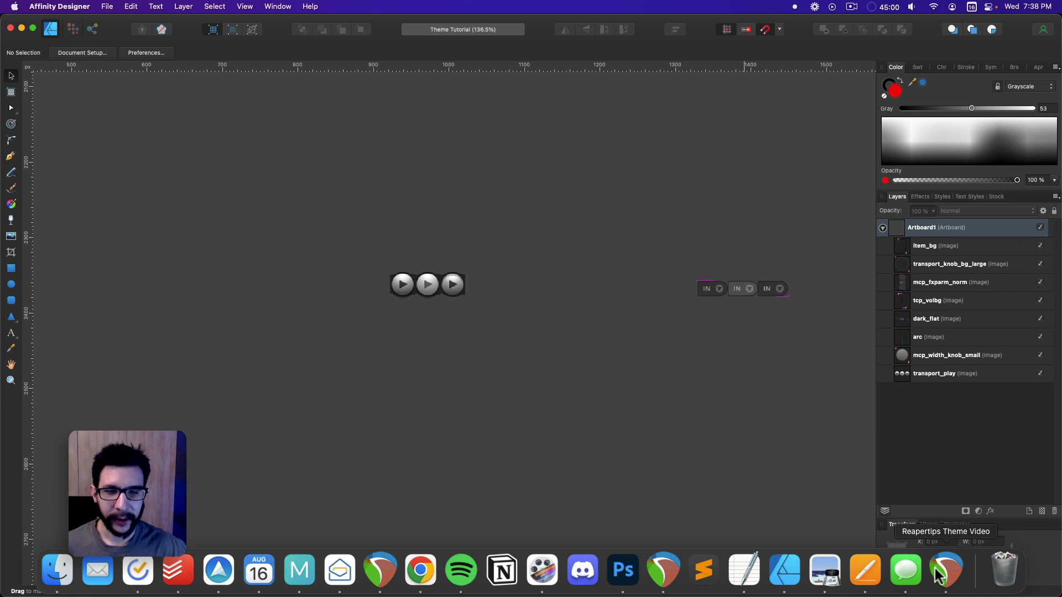
pyautogui.click(744, 570)
pyautogui.doubleClick(213, 308)
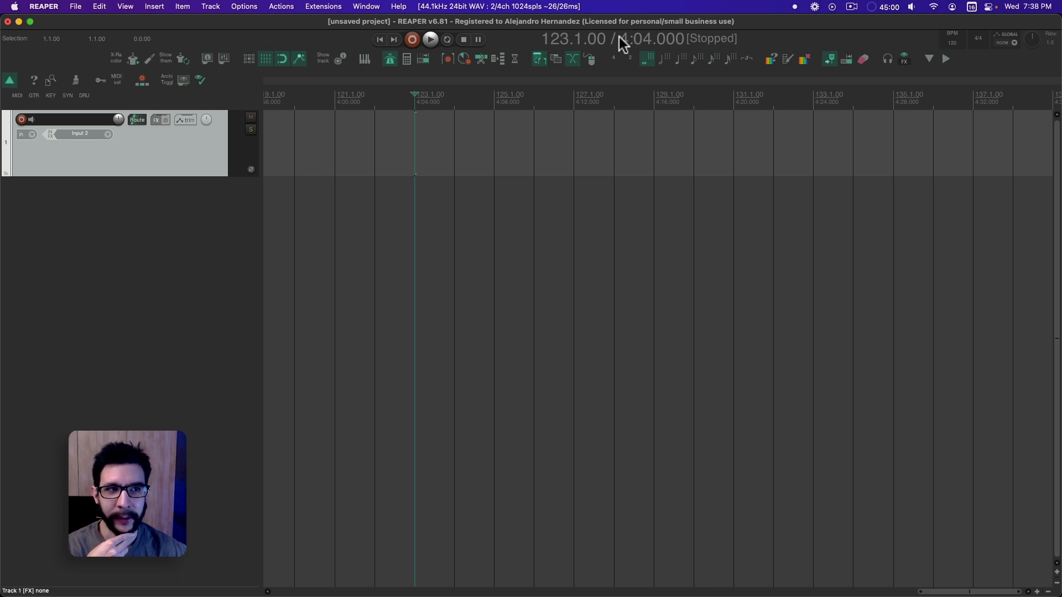
pyautogui.click(96, 225)
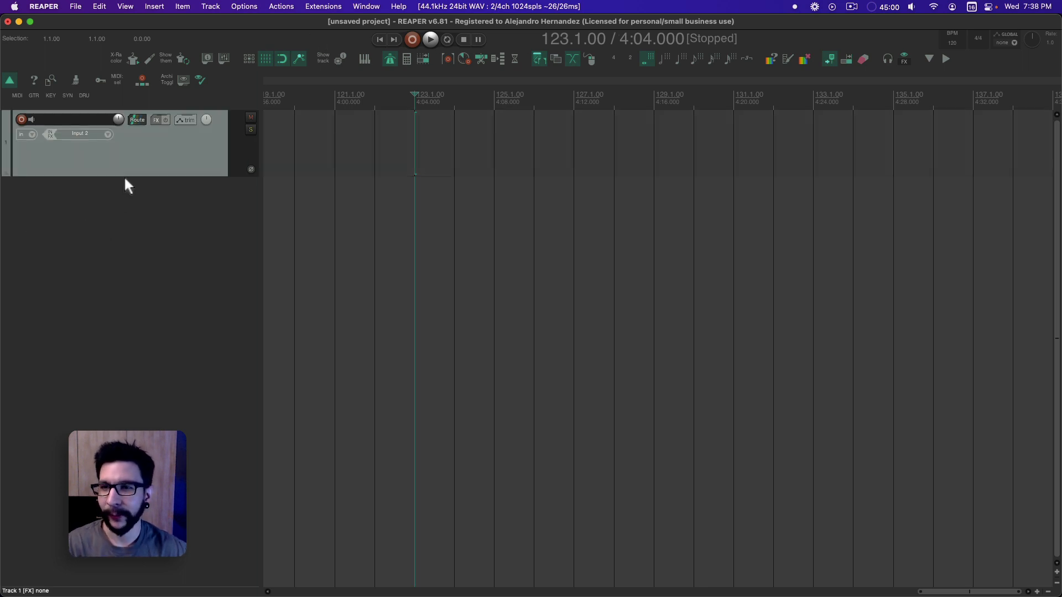
pyautogui.click(139, 165)
pyautogui.press('Delete')
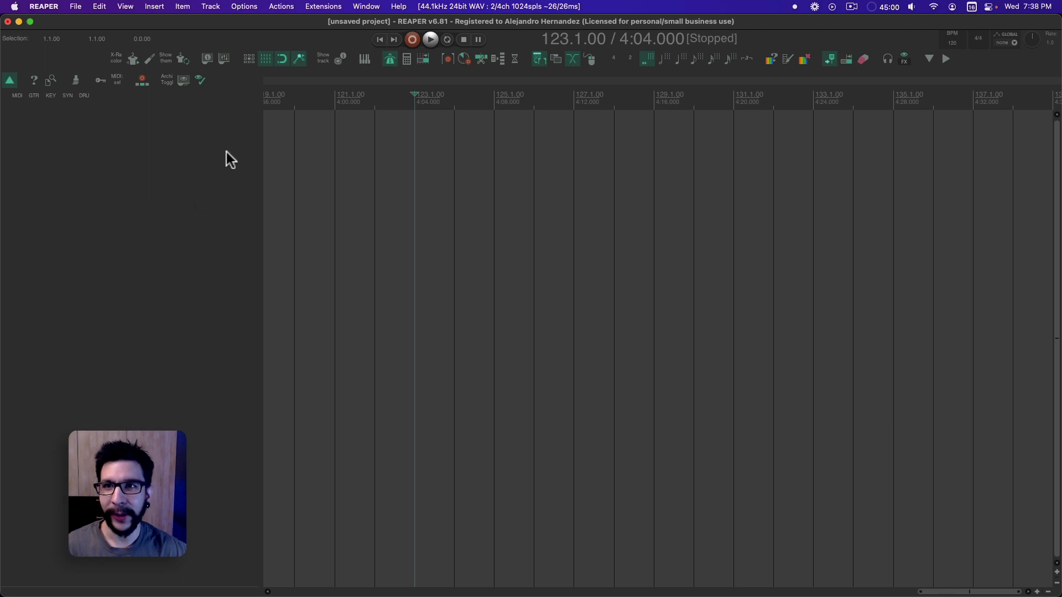
# Show the REAPER resource path in Finder and open its ColorThemes folder.
pyautogui.click(249, 6)
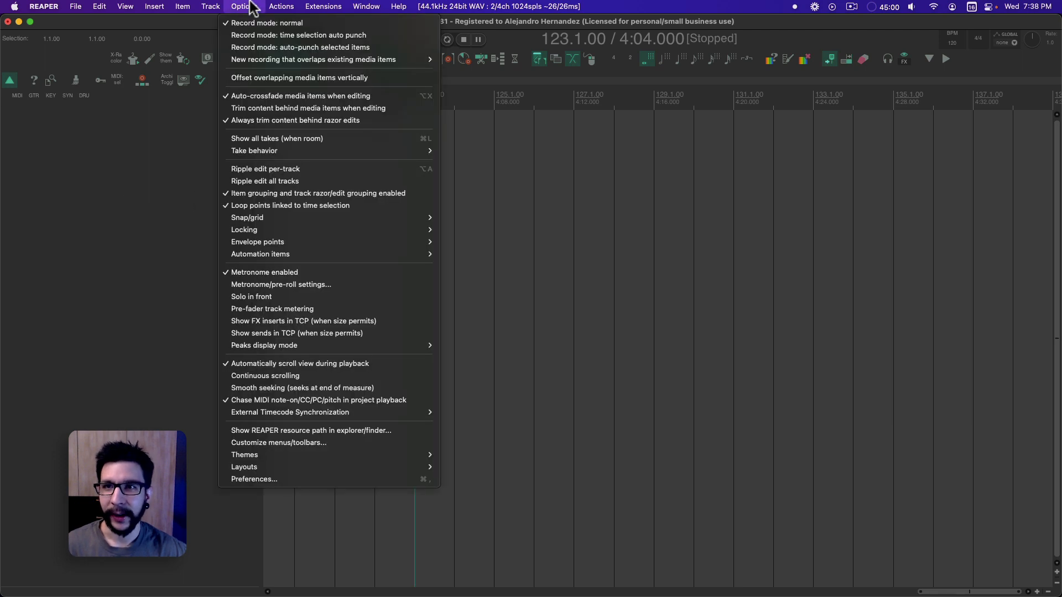
pyautogui.click(283, 432)
pyautogui.scroll(10, 407, 227)
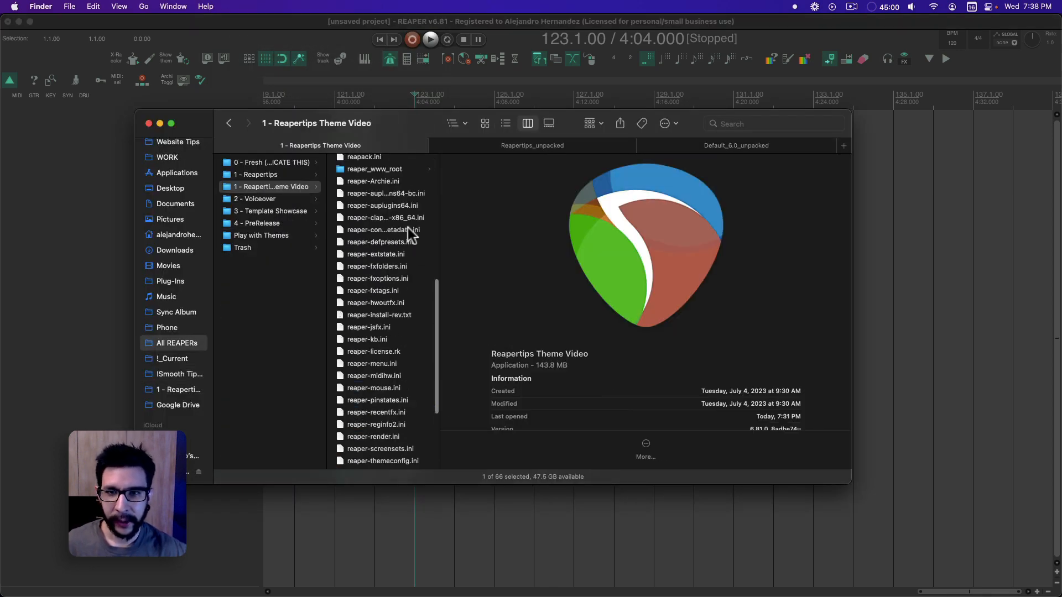
pyautogui.click(410, 201)
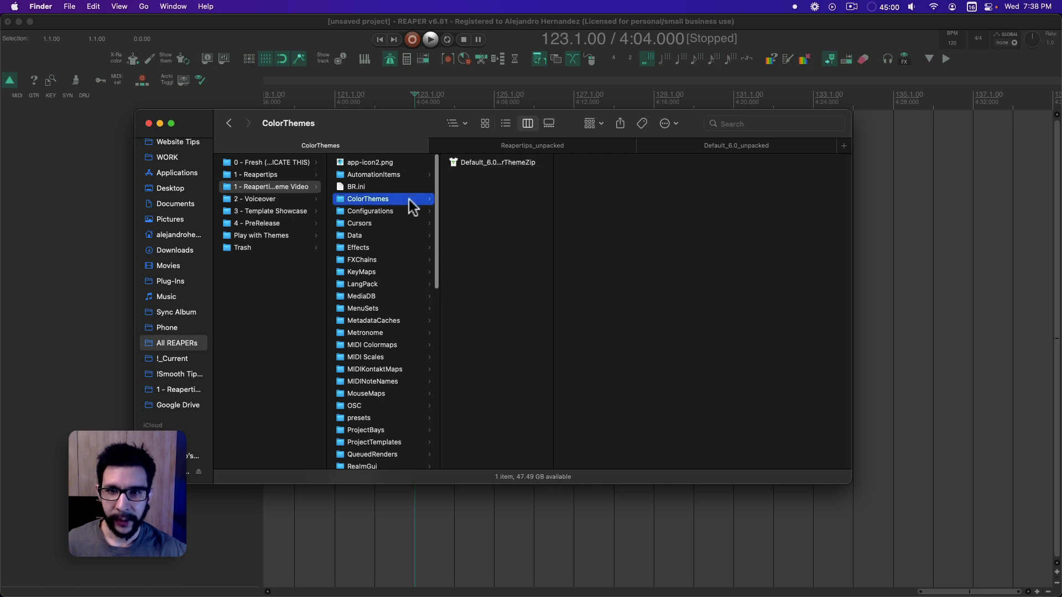
# Rename the Default_6.0.ReaperThemeZip file to Default_6.0.ReaperTheme.Zip, accepting the .Zip extension.
pyautogui.click(489, 166)
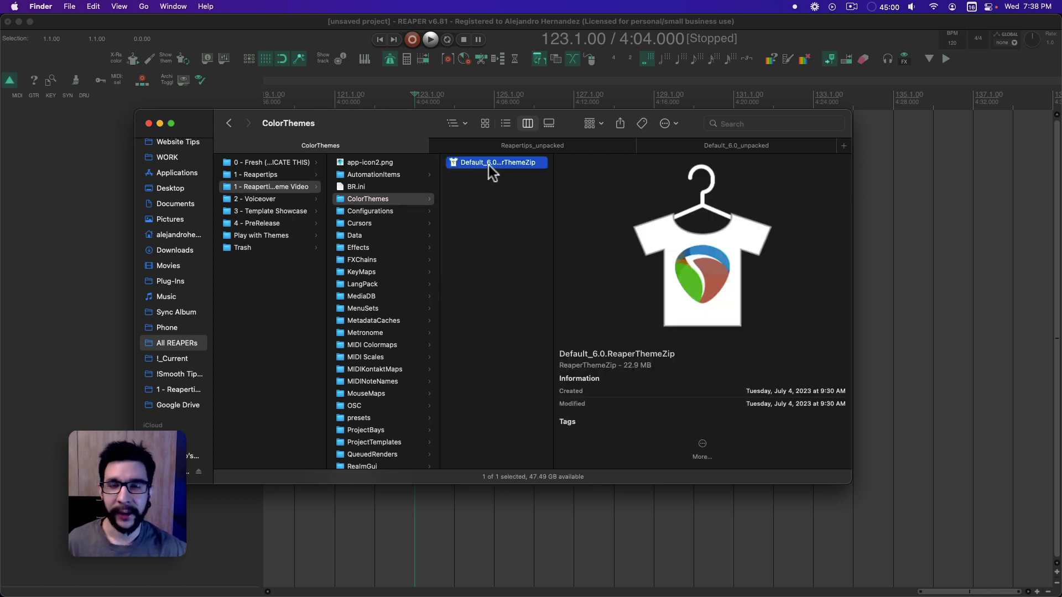
pyautogui.click(490, 162)
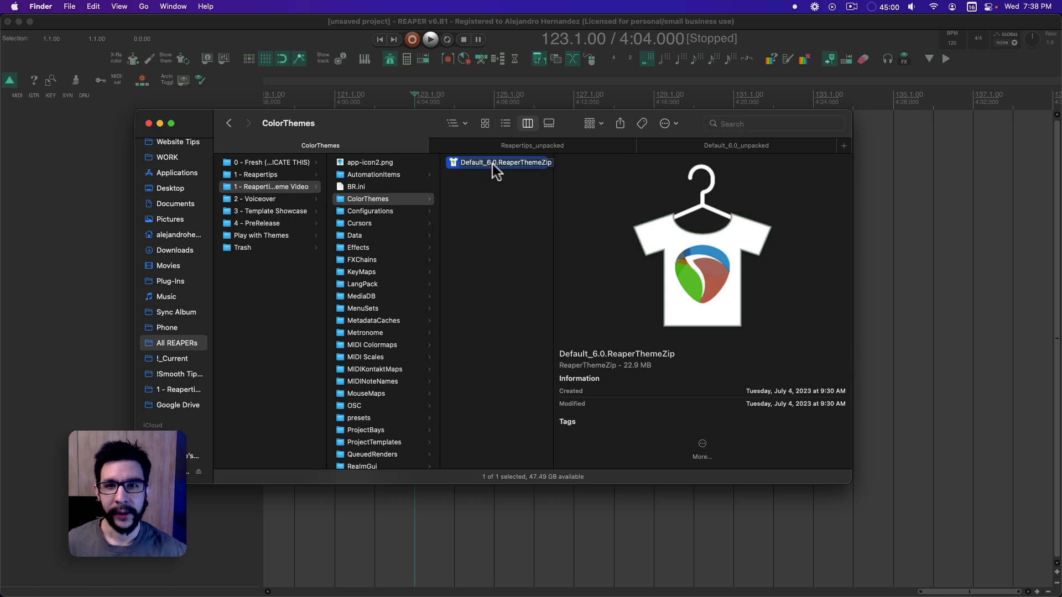
pyautogui.press('Down')
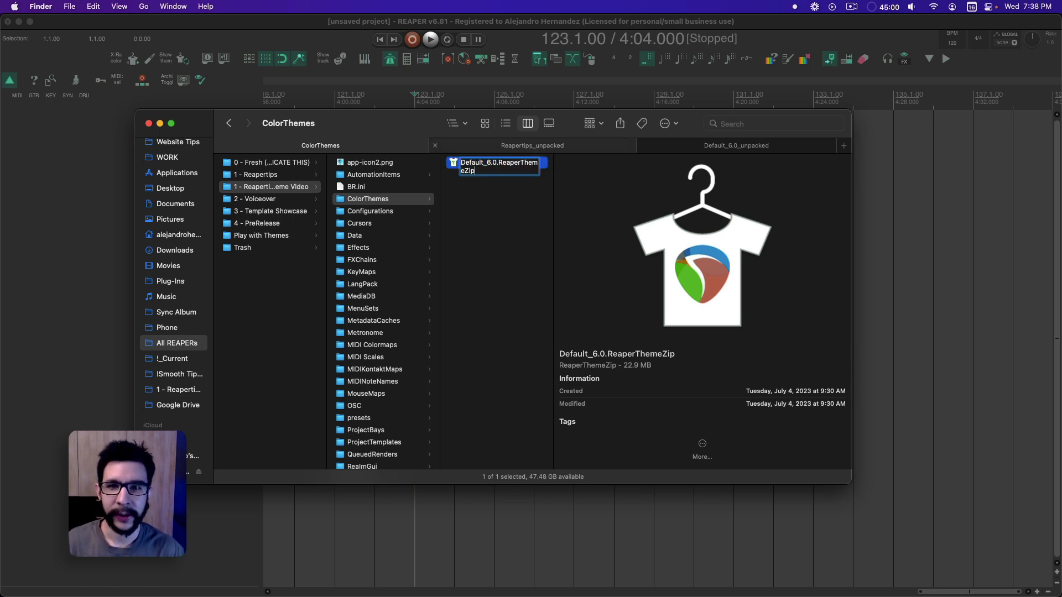
pyautogui.write('.')
pyautogui.press('Return')
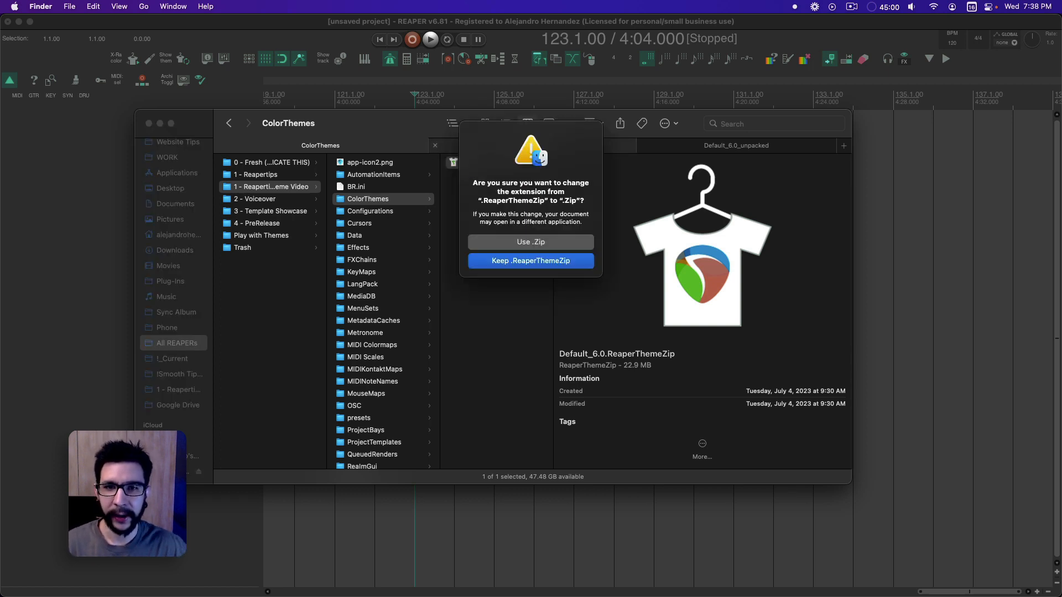
pyautogui.click(524, 244)
# Extract the Default_6.0.ReaperTheme.Zip archive and browse the images in its Default_6.0_unpacked folder.
pyautogui.doubleClick(494, 162)
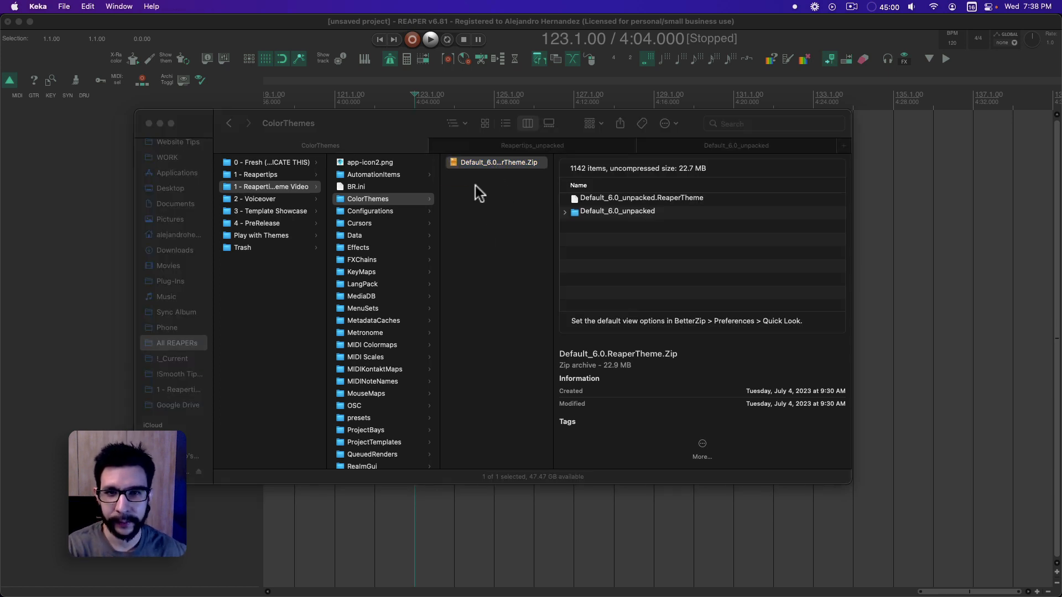
pyautogui.click(721, 330)
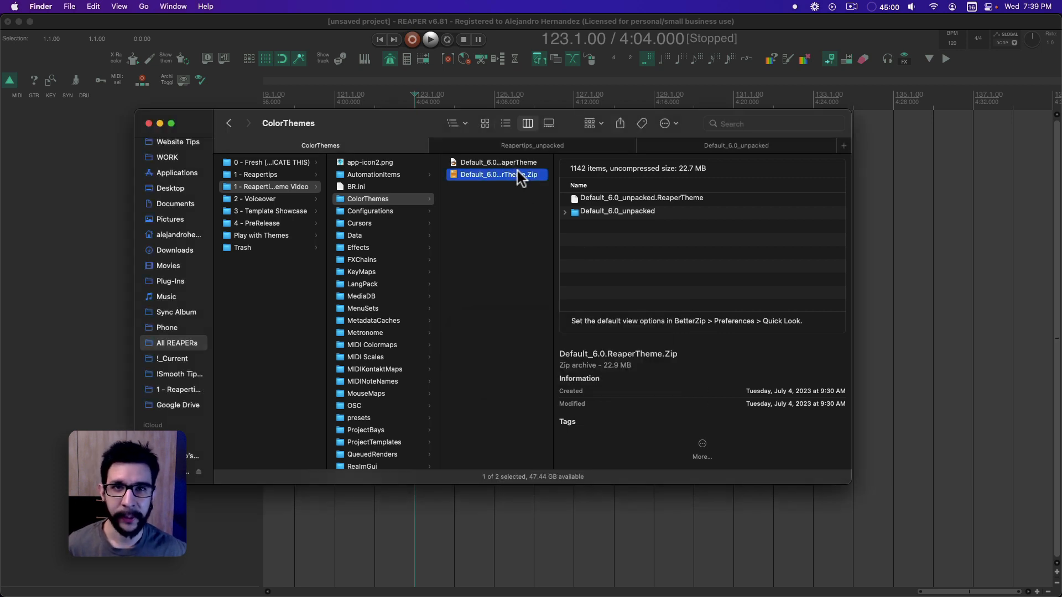
pyautogui.click(504, 163)
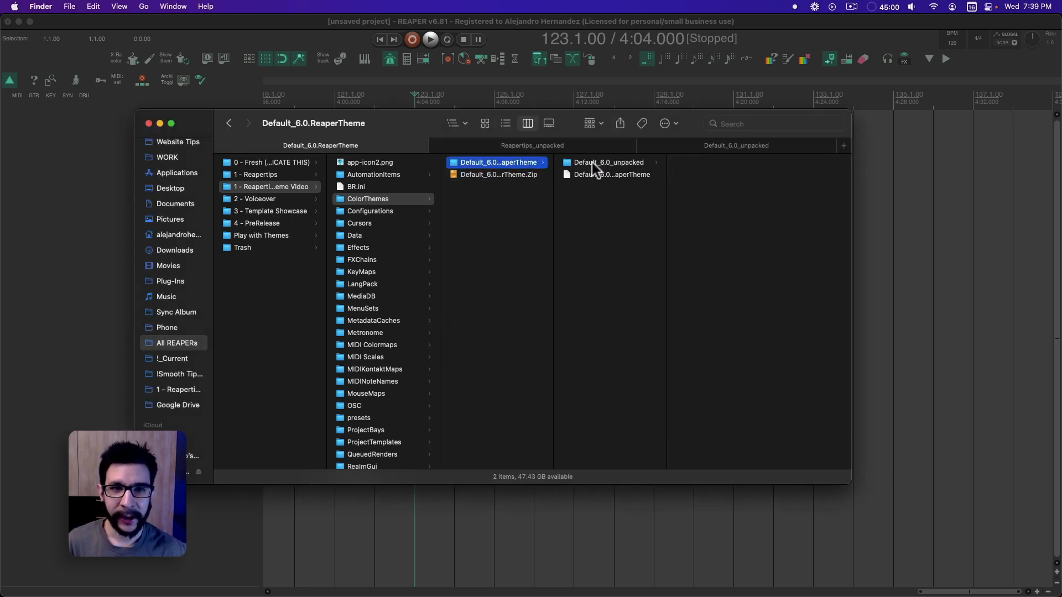
pyautogui.click(592, 163)
pyautogui.scroll(-5, 709, 211)
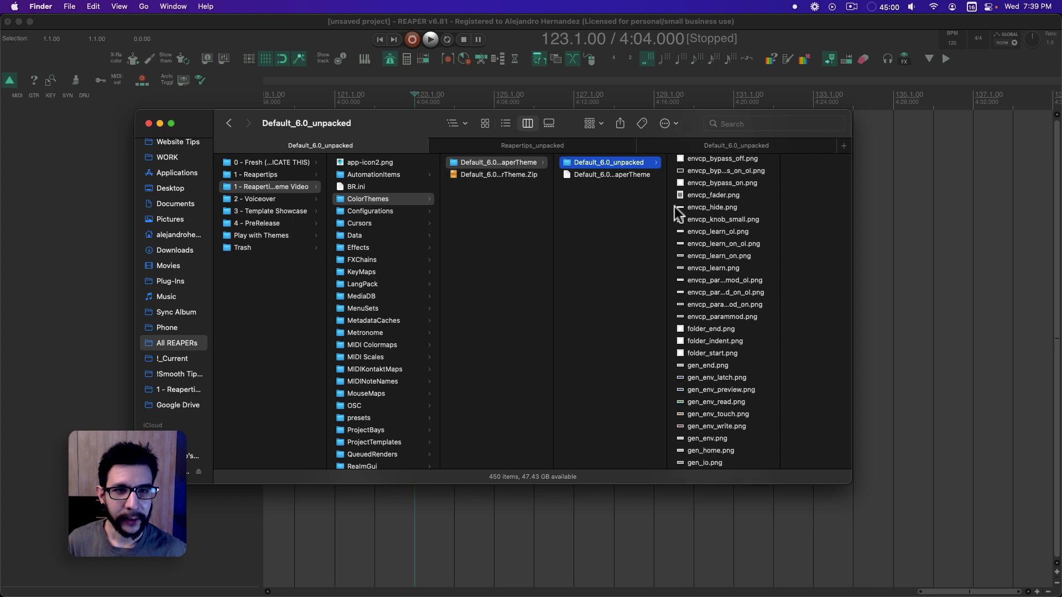
# Load the extracted Default_6.0_unpacked.ReaperTheme file into REAPER.
pyautogui.click(619, 175)
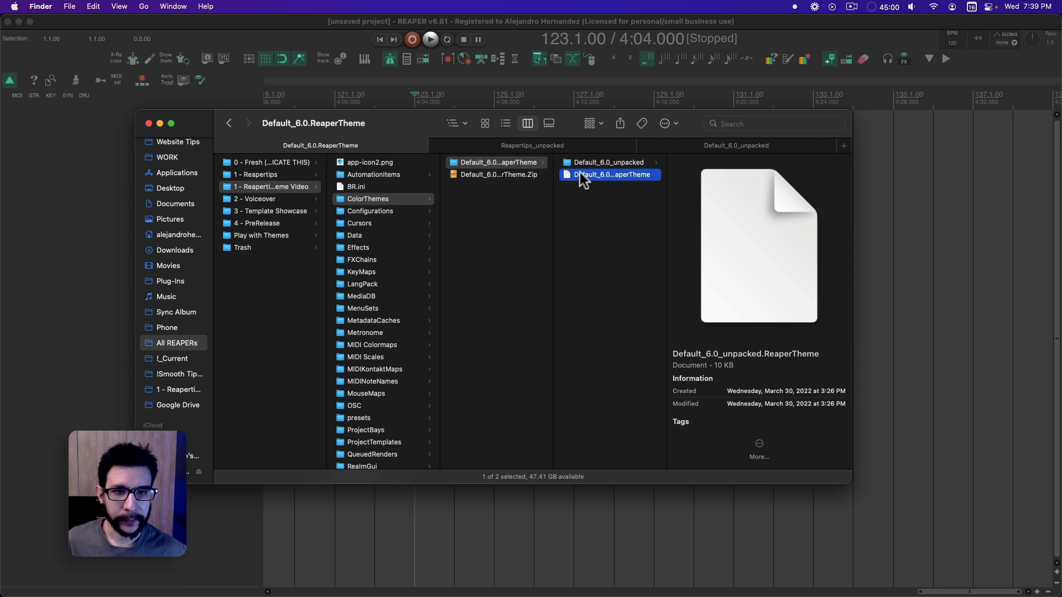
pyautogui.moveTo(588, 177); pyautogui.dragTo(85, 198)
pyautogui.click(78, 201)
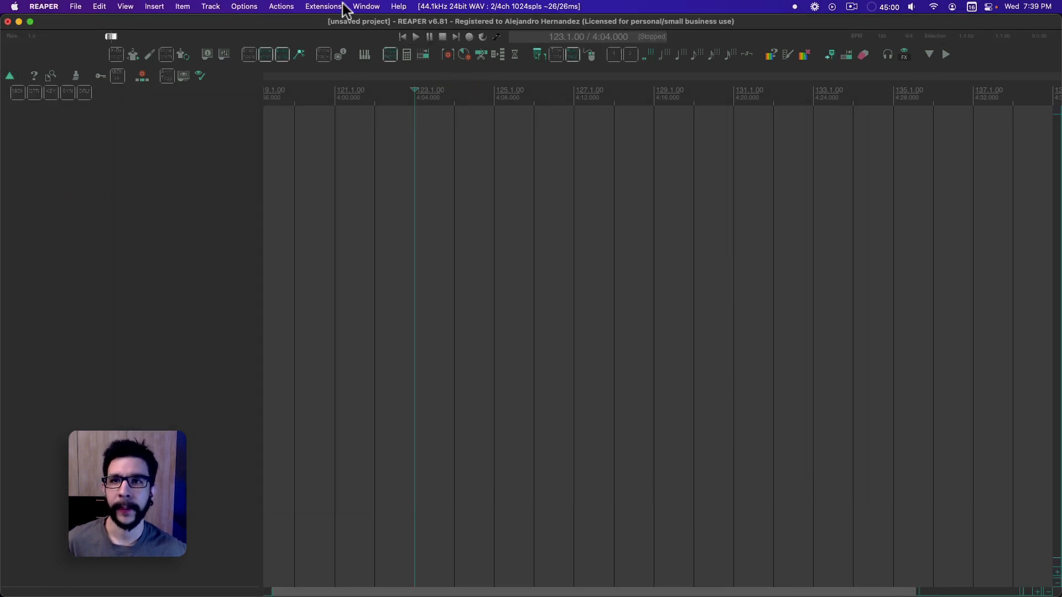
# Find the action "Theme development: Show theme tweak/configuration window" by filtering for "theme tweak", run it and close the action list.
pyautogui.click(289, 6)
pyautogui.moveTo(323, 6)
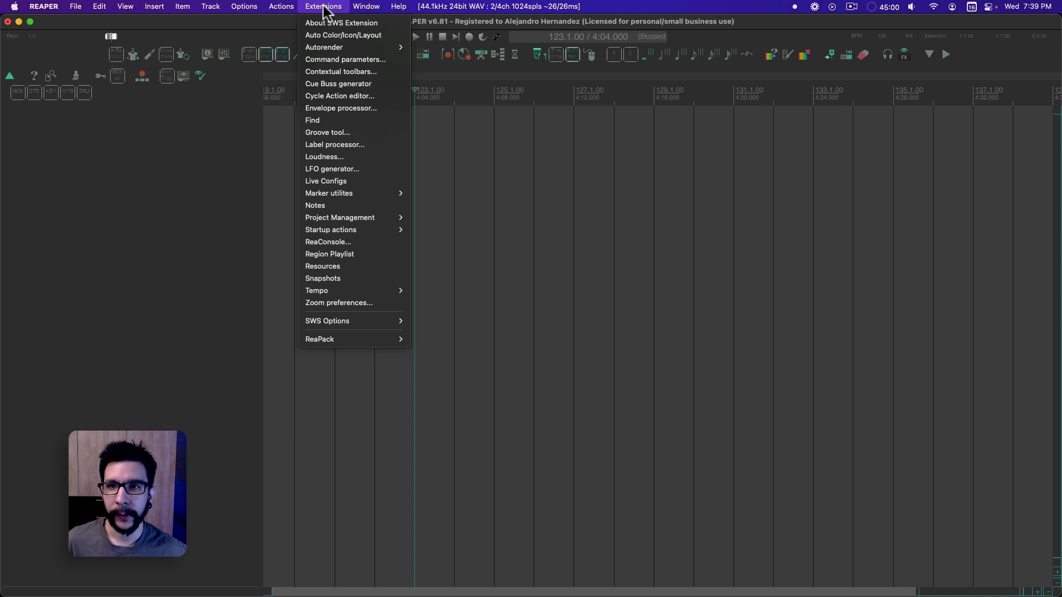
pyautogui.click(282, 6)
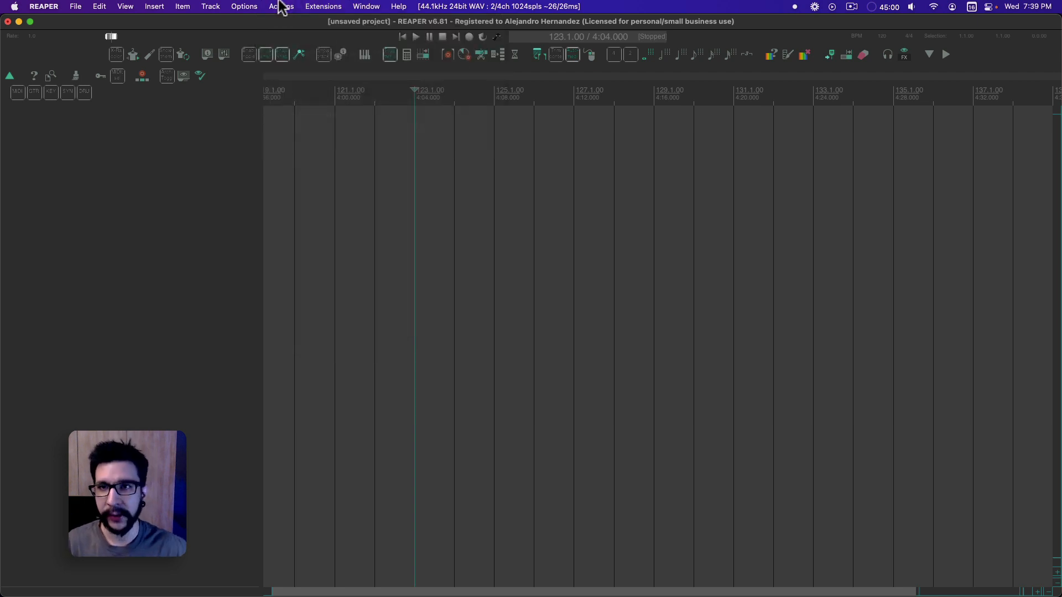
pyautogui.click(281, 6)
pyautogui.click(290, 25)
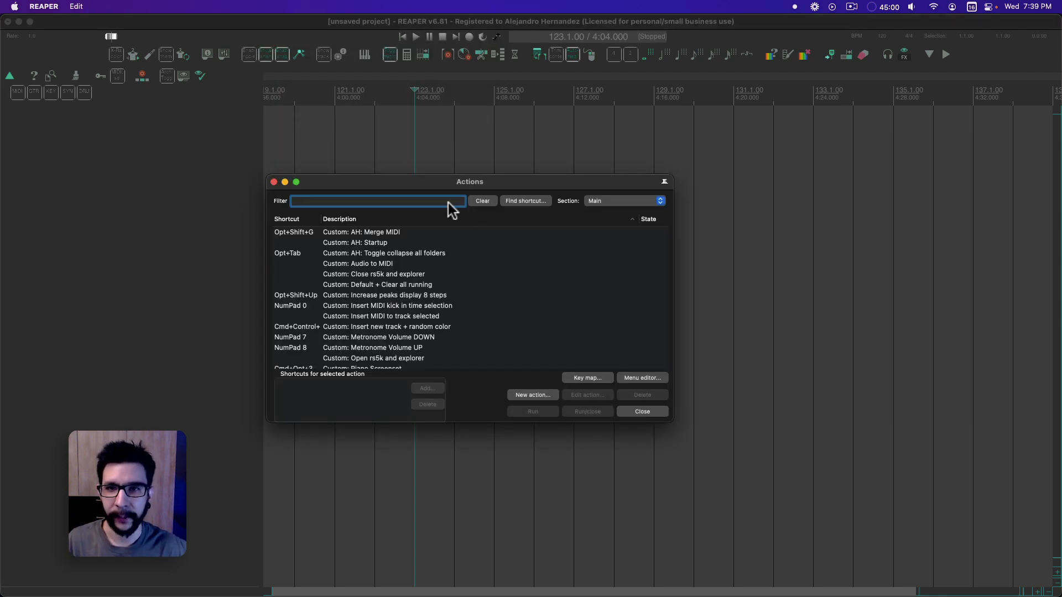
pyautogui.write('theme tweak')
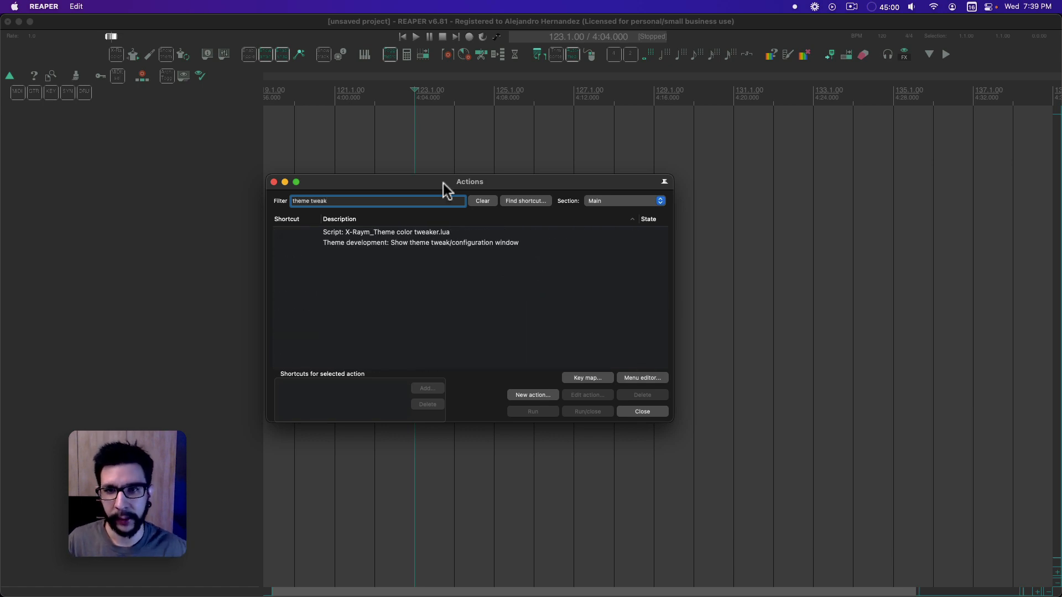
pyautogui.click(454, 242)
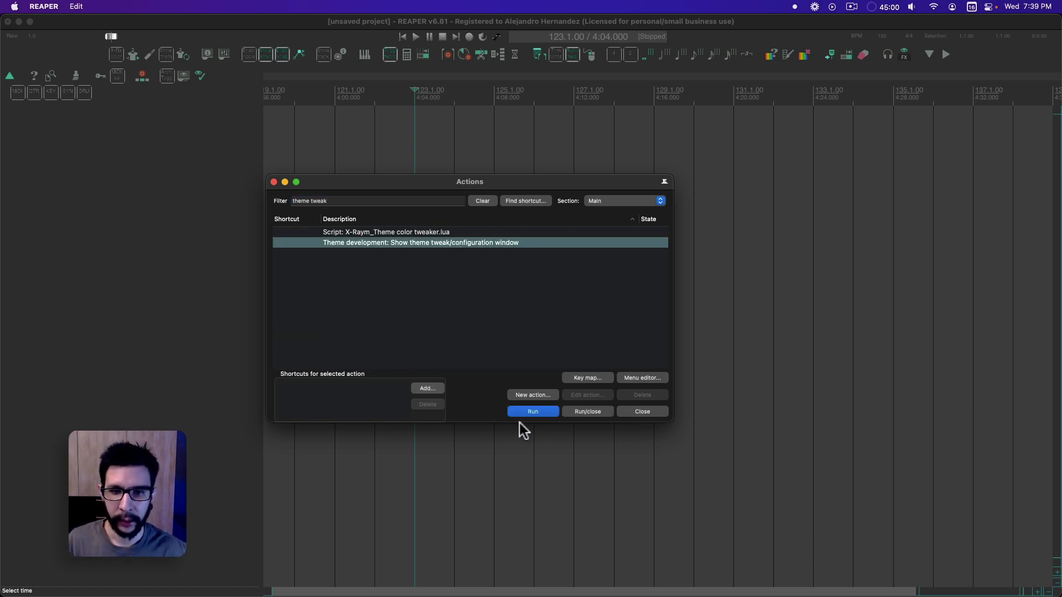
pyautogui.click(522, 412)
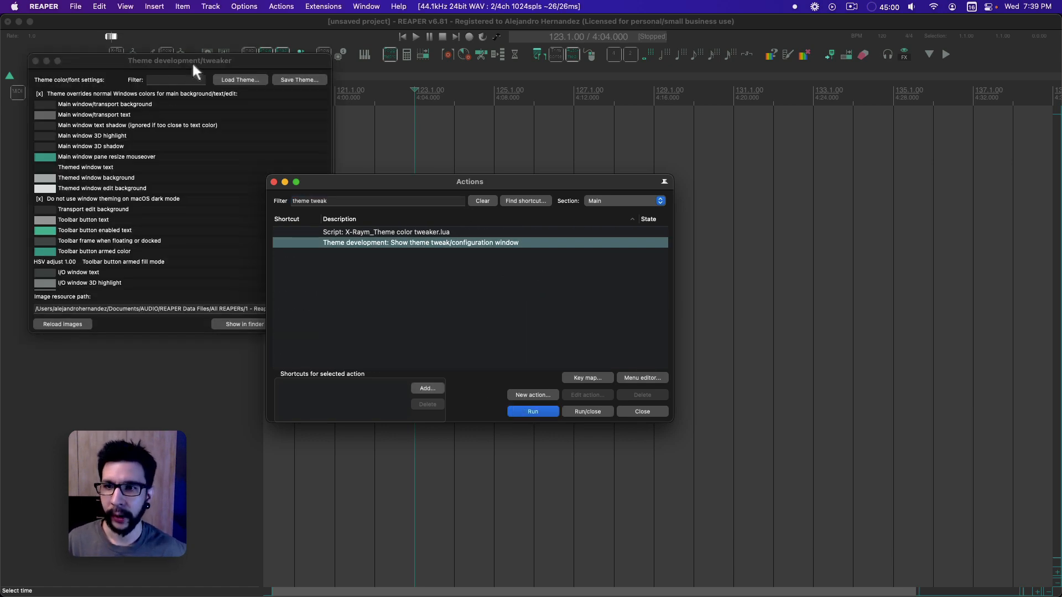
pyautogui.moveTo(192, 61); pyautogui.dragTo(545, 90)
pyautogui.click(274, 182)
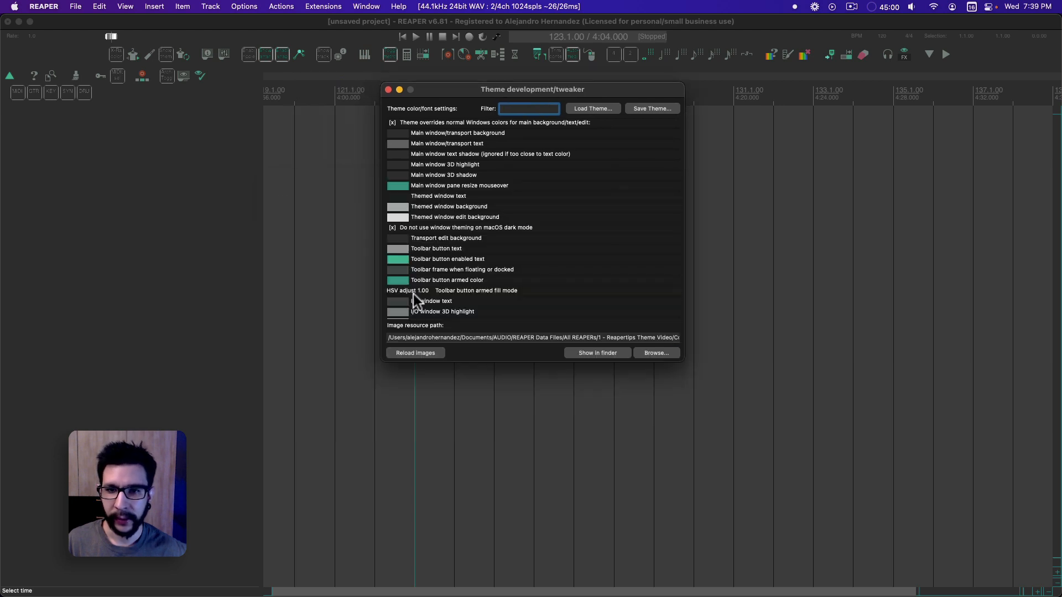
# Set the theme's image resource path to the Default_6.0_unpacked folder inside Default_6.0.ReaperTheme and reload the images.
pyautogui.moveTo(423, 338); pyautogui.dragTo(682, 338)
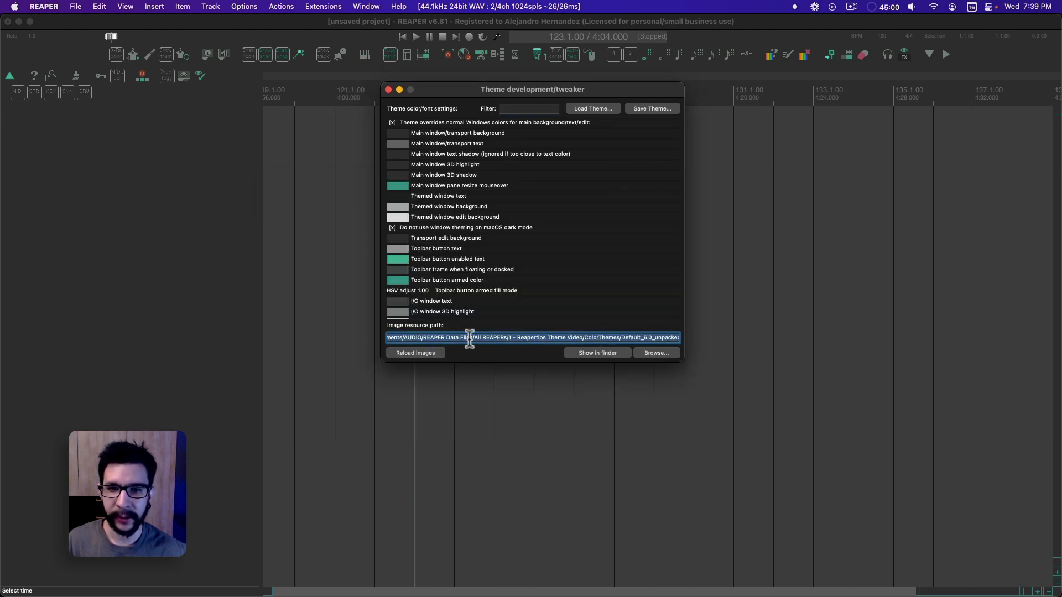
pyautogui.click(597, 354)
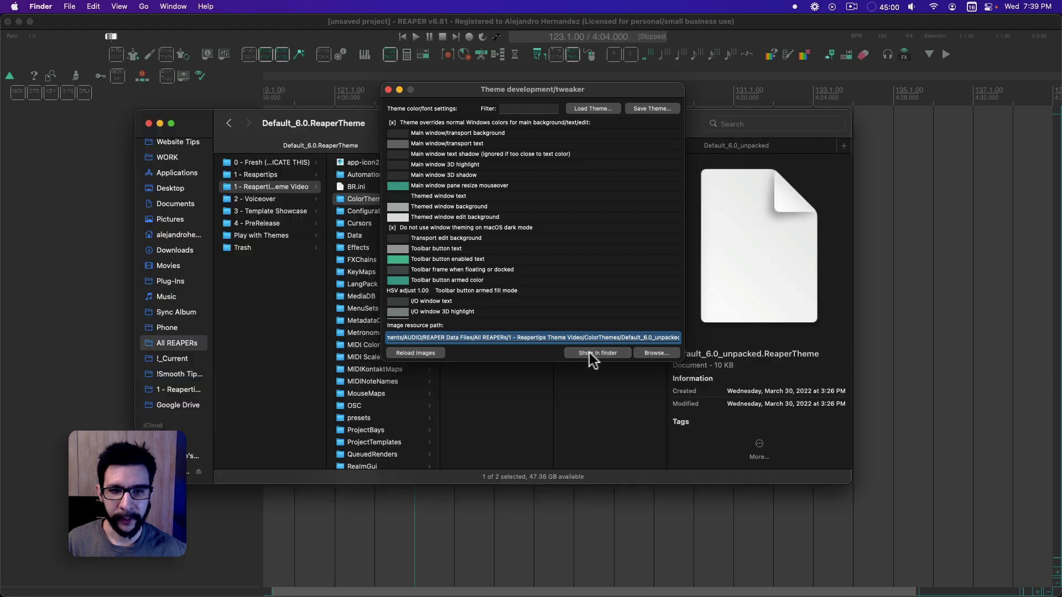
pyautogui.click(570, 102)
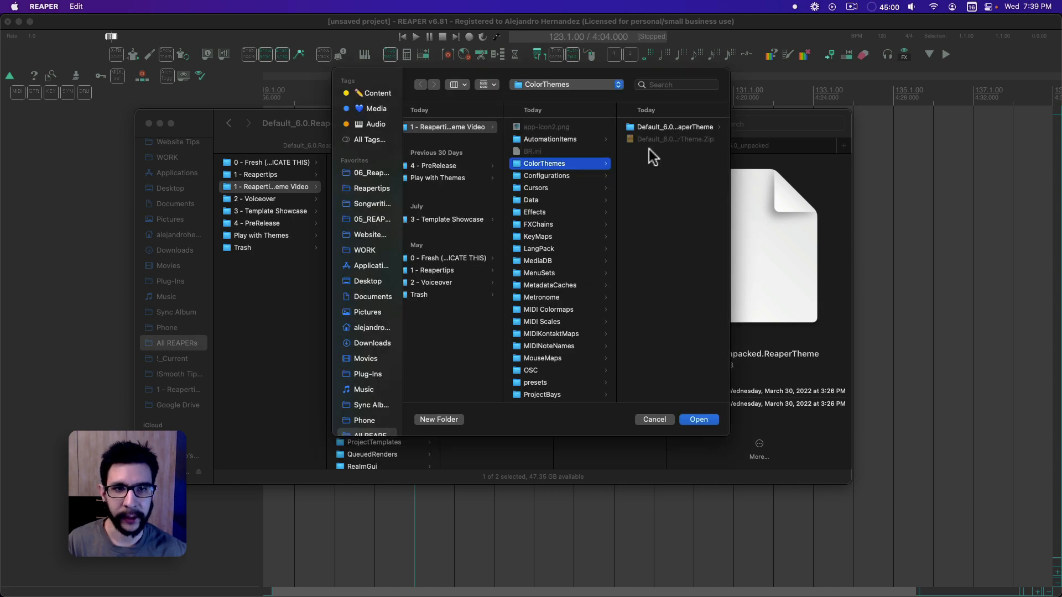
pyautogui.click(658, 126)
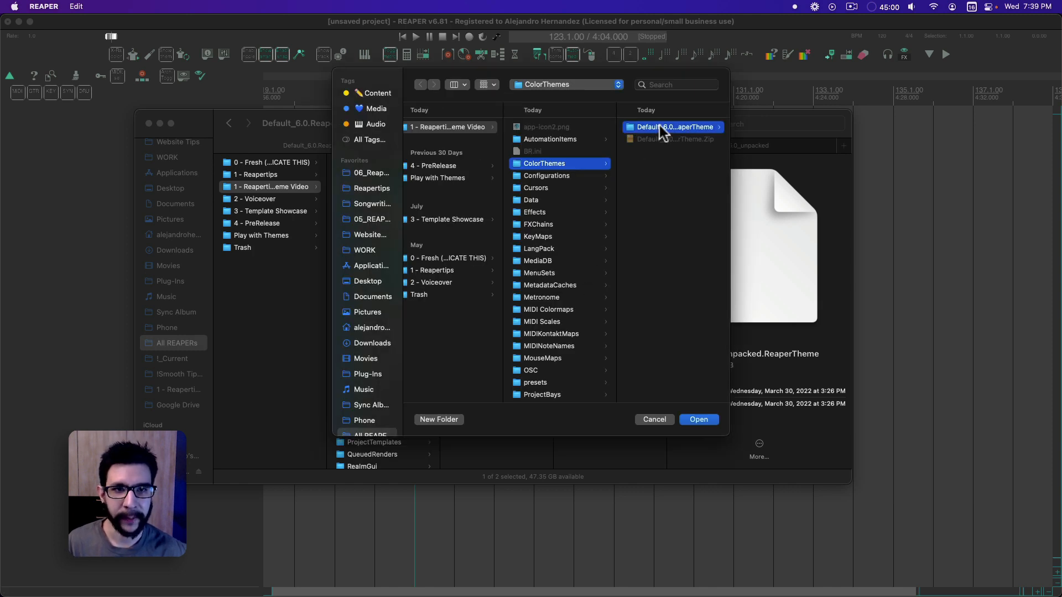
pyautogui.click(655, 123)
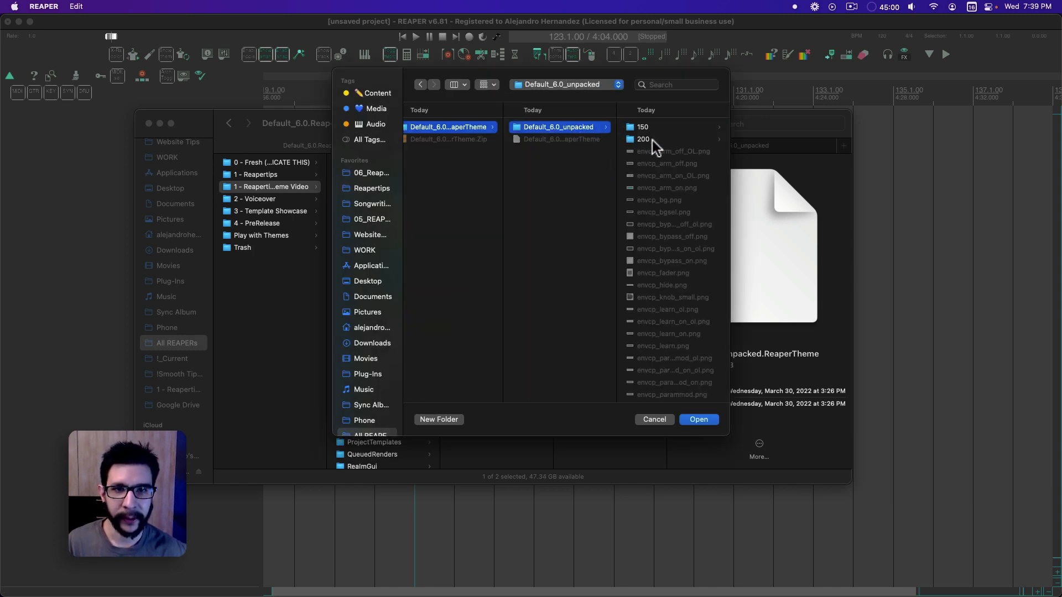
pyautogui.click(699, 420)
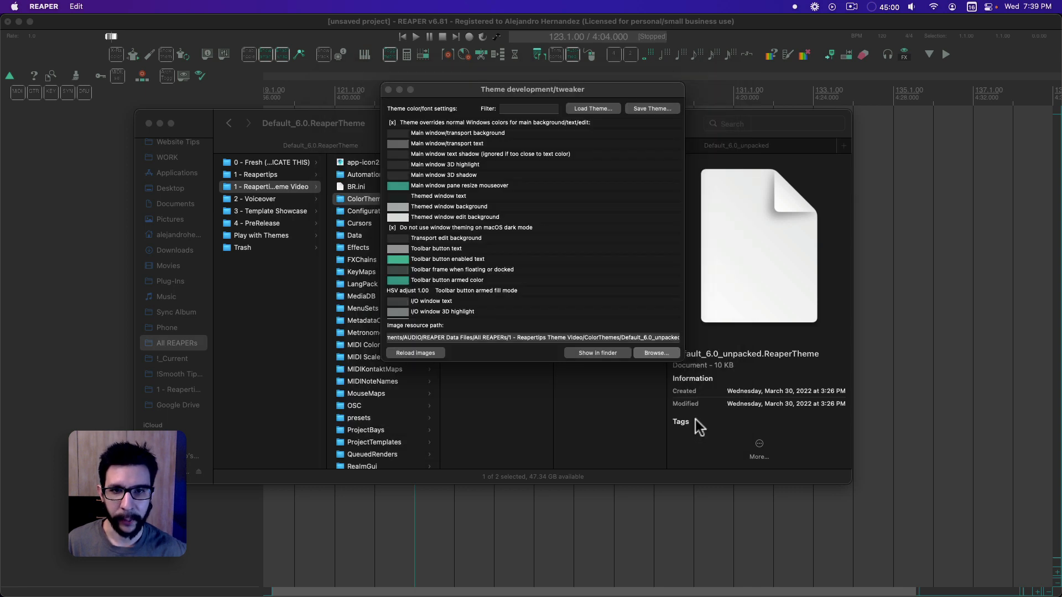
pyautogui.click(433, 353)
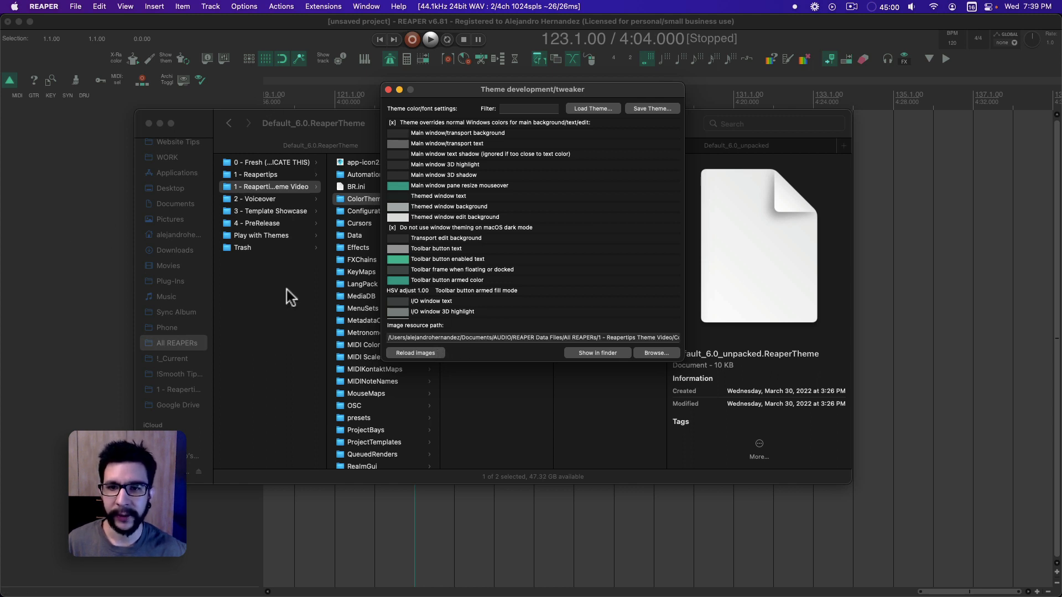
# Reload the theme images, then switch to Finder and browse the images in the Default_6.0_unpacked folder.
pyautogui.click(414, 355)
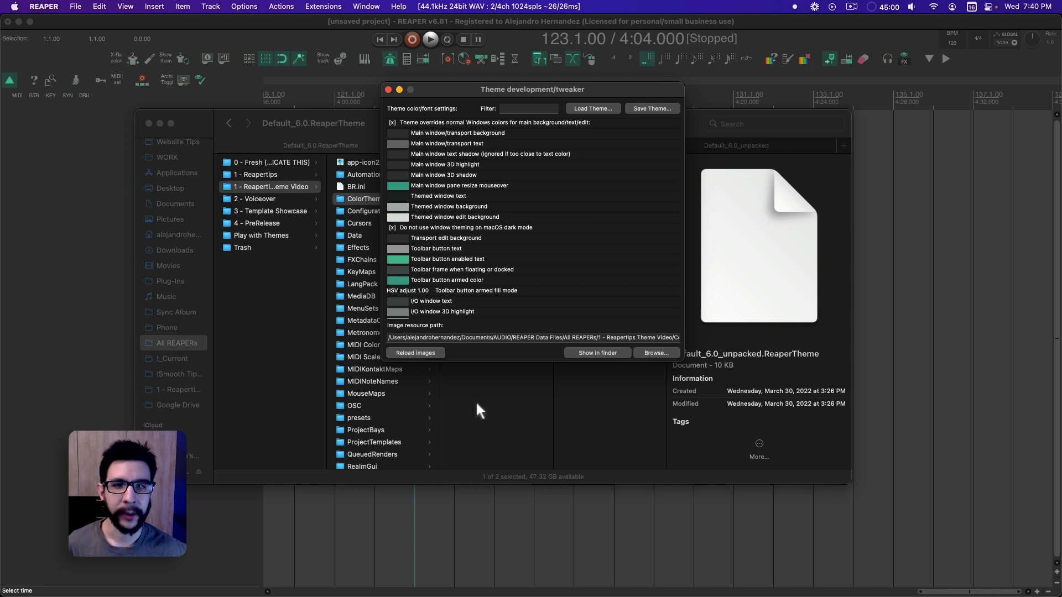
pyautogui.click(475, 400)
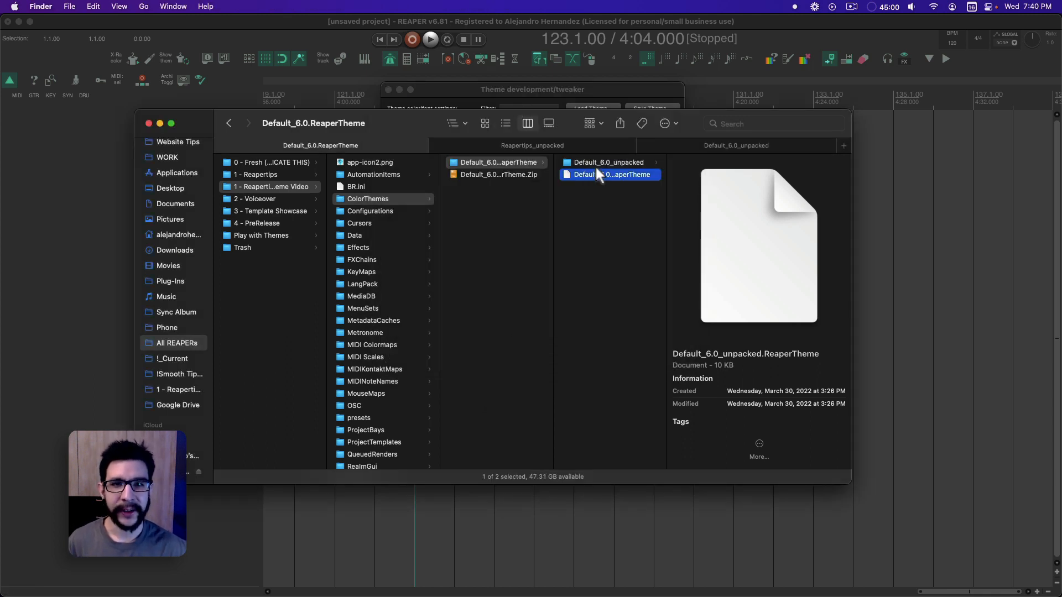
pyautogui.click(612, 163)
pyautogui.scroll(-10, 697, 216)
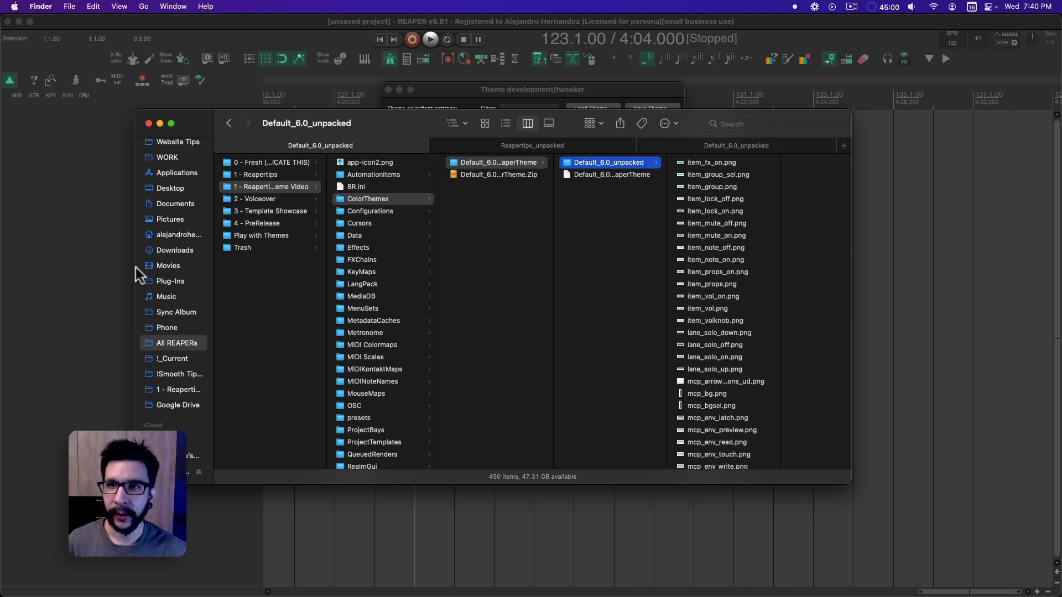
pyautogui.scroll(-1, 738, 284)
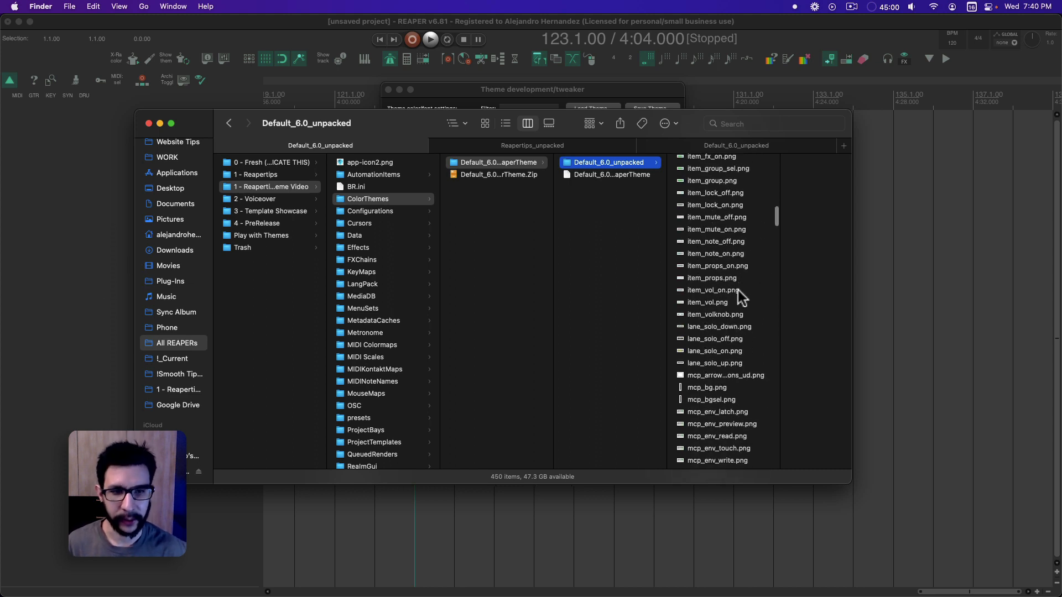
# Switch back to REAPER and close the Theme development/tweaker window.
pyautogui.click(522, 96)
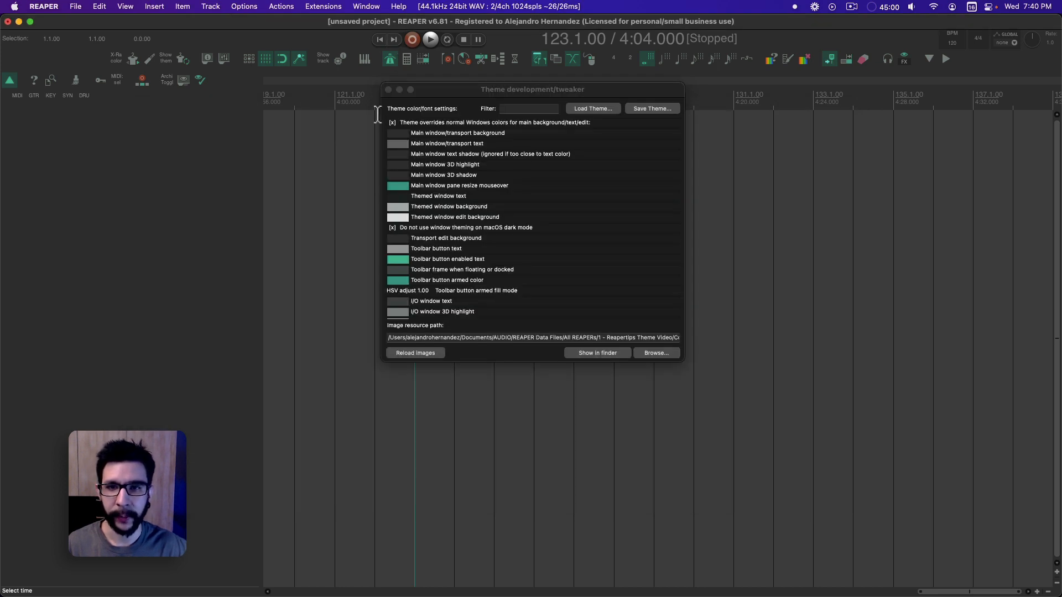
pyautogui.click(388, 89)
pyautogui.click(360, 122)
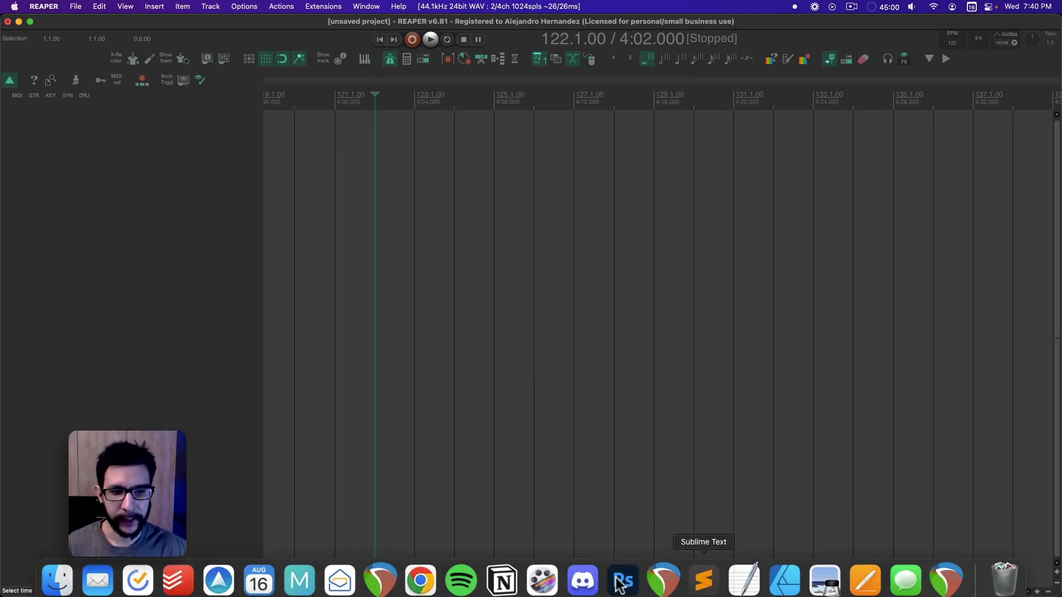
# Switch to Finder and locate and select transport_play.png in the Default_6.0_unpacked folder.
pyautogui.click(57, 570)
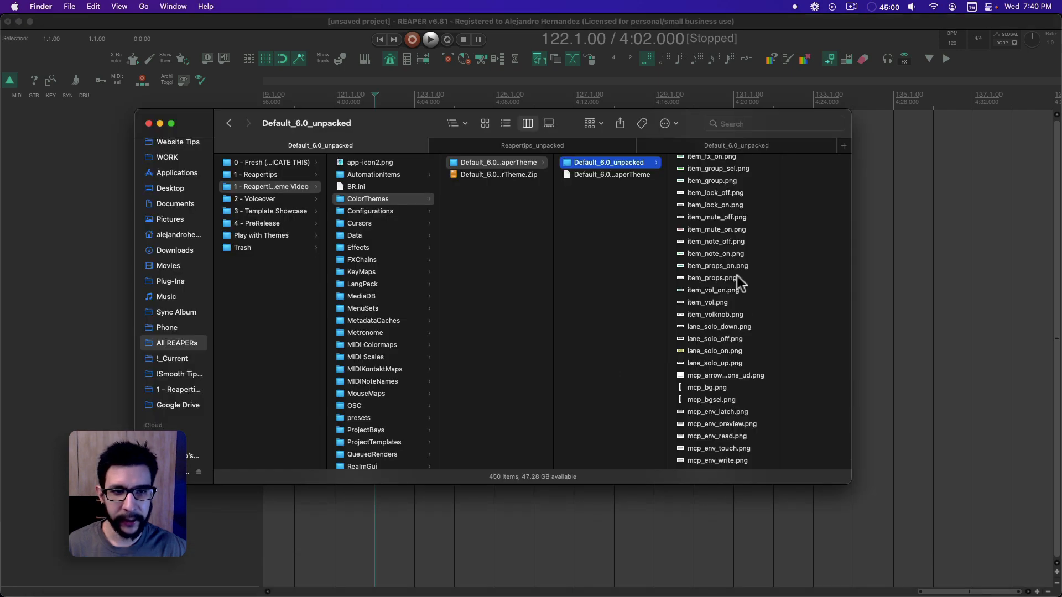
pyautogui.scroll(-3, 738, 273)
pyautogui.scroll(-10, 739, 273)
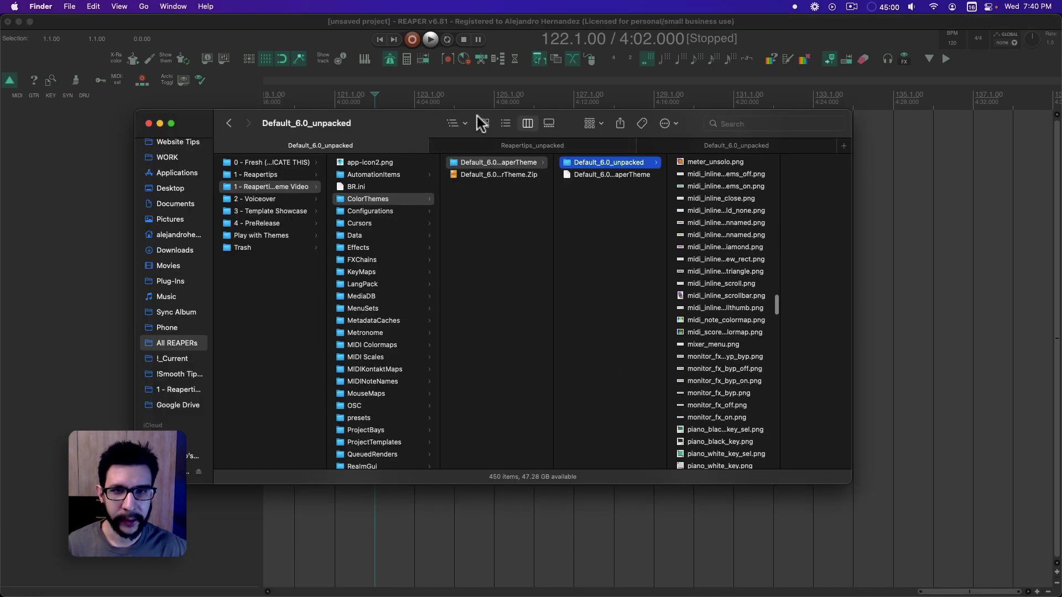
pyautogui.moveTo(405, 123); pyautogui.dragTo(318, 124)
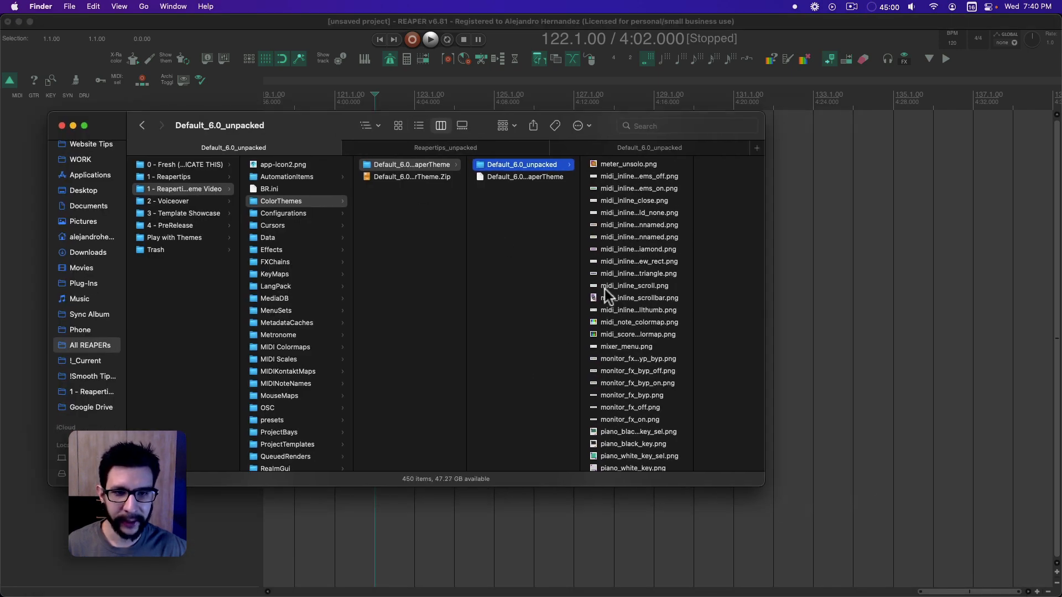
pyautogui.scroll(-10, 605, 289)
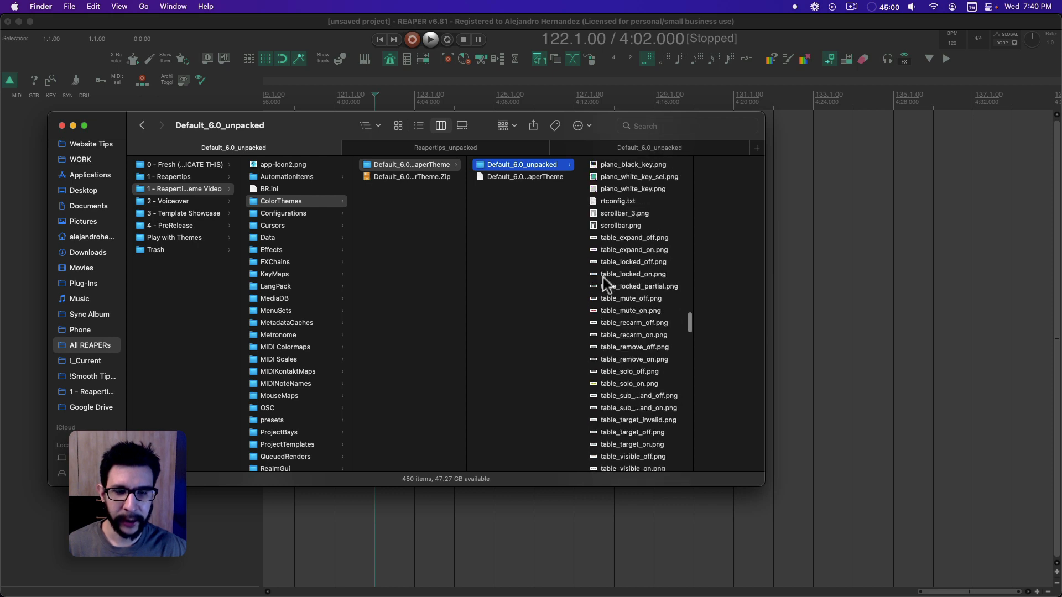
pyautogui.scroll(-10, 603, 302)
pyautogui.scroll(-10, 616, 307)
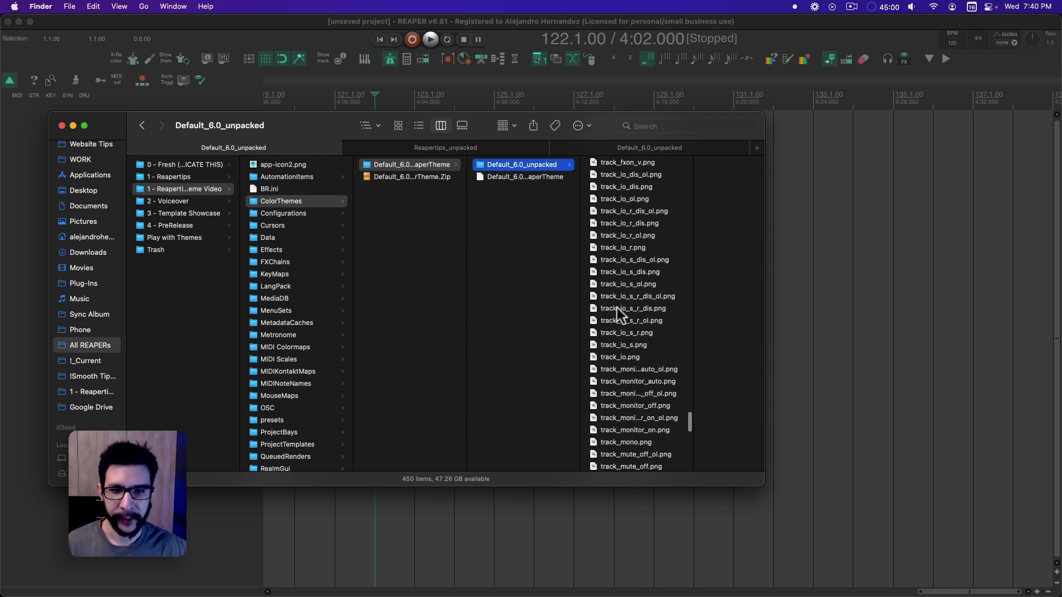
pyautogui.click(618, 289)
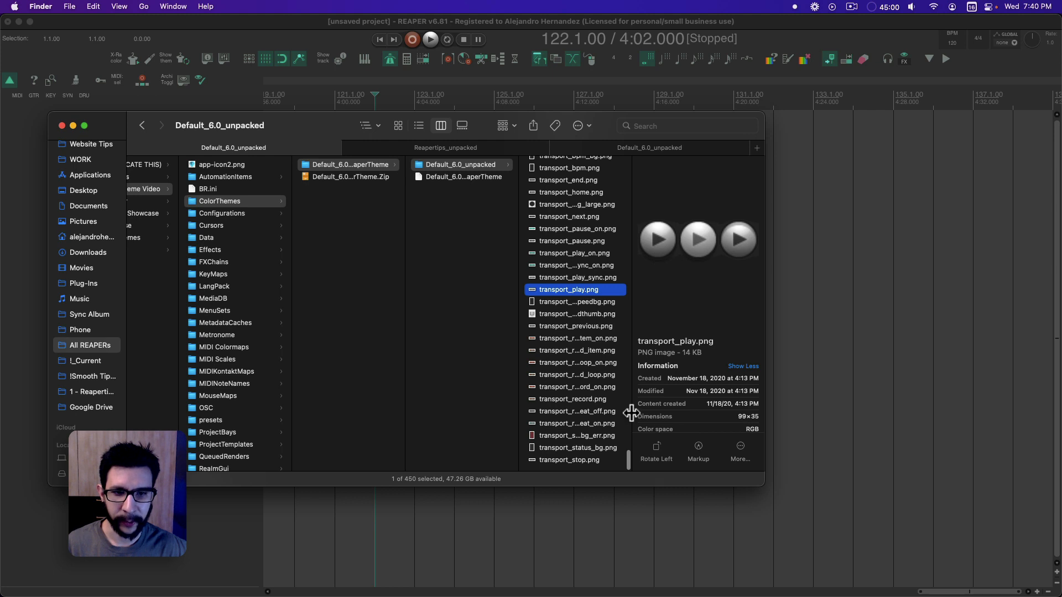
# Widen the file name column and the Finder window, and preview transport_play.png alongside its neighbouring transport images.
pyautogui.moveTo(631, 412); pyautogui.dragTo(680, 415)
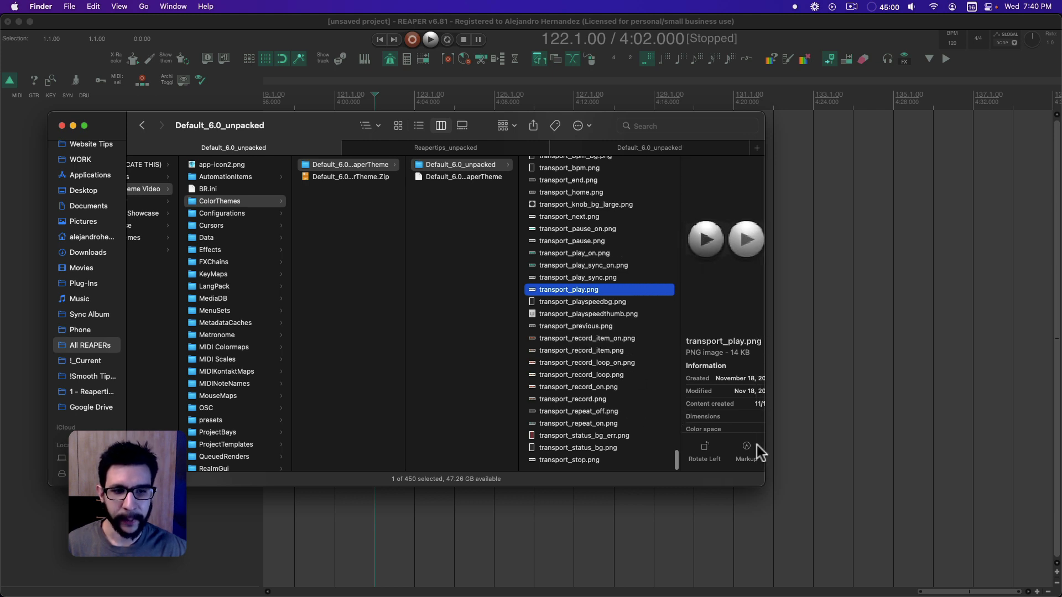
pyautogui.moveTo(765, 484); pyautogui.dragTo(848, 499)
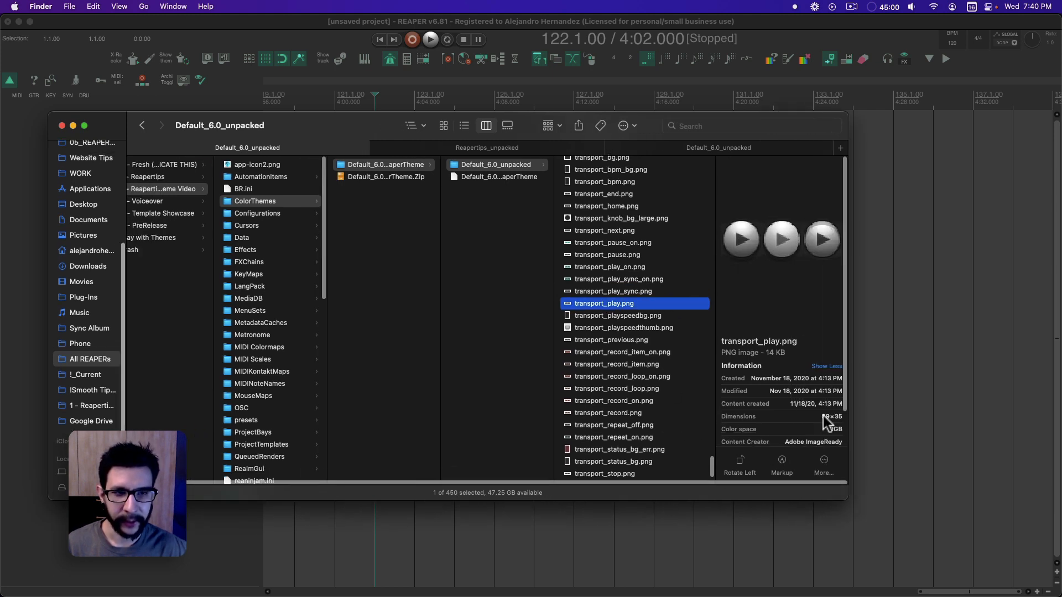
pyautogui.press('Up')
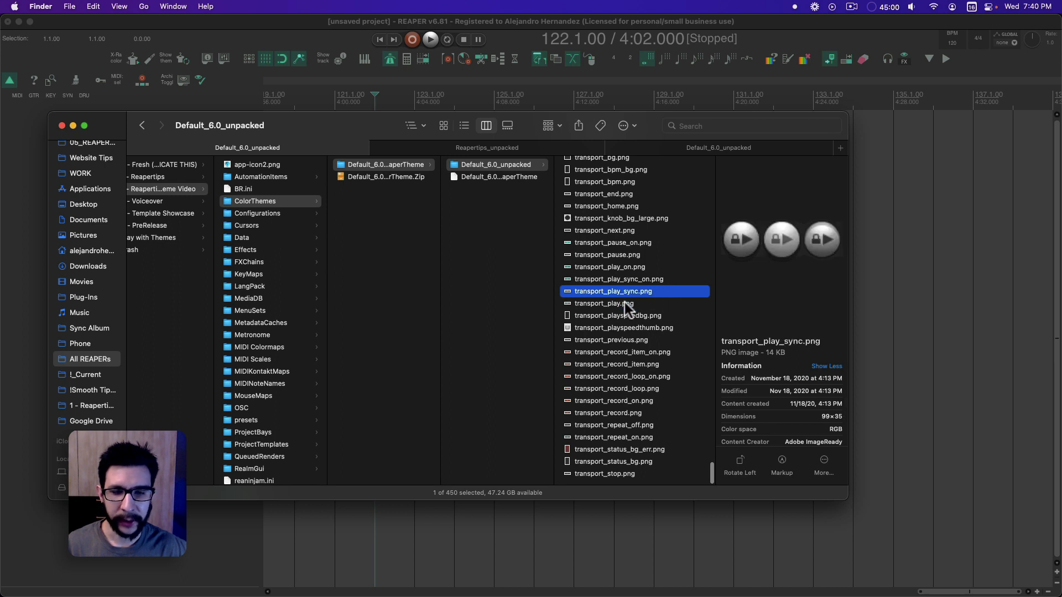
pyautogui.press('Down')
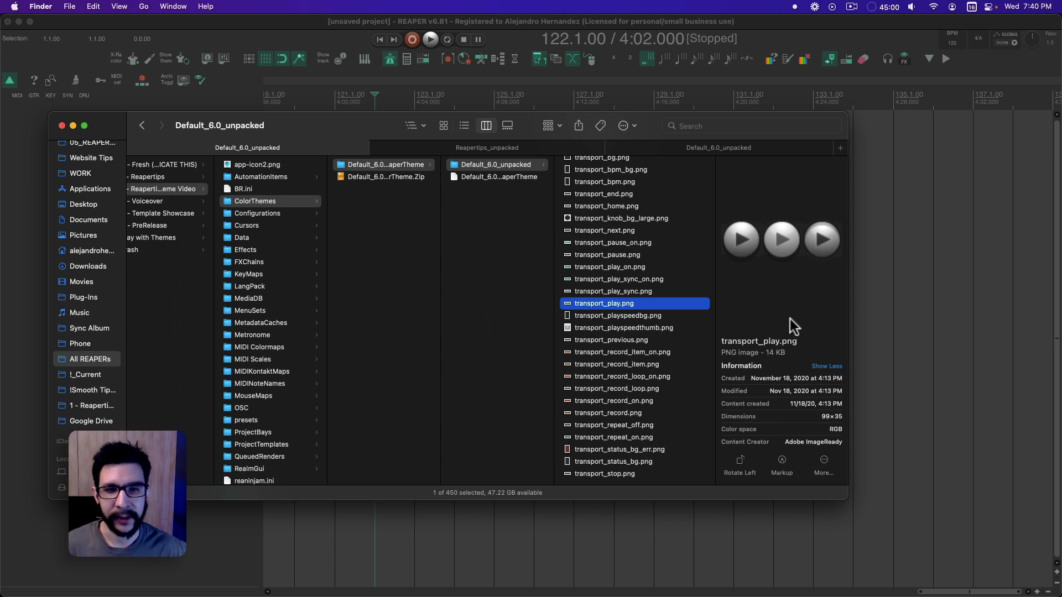
pyautogui.click(595, 313)
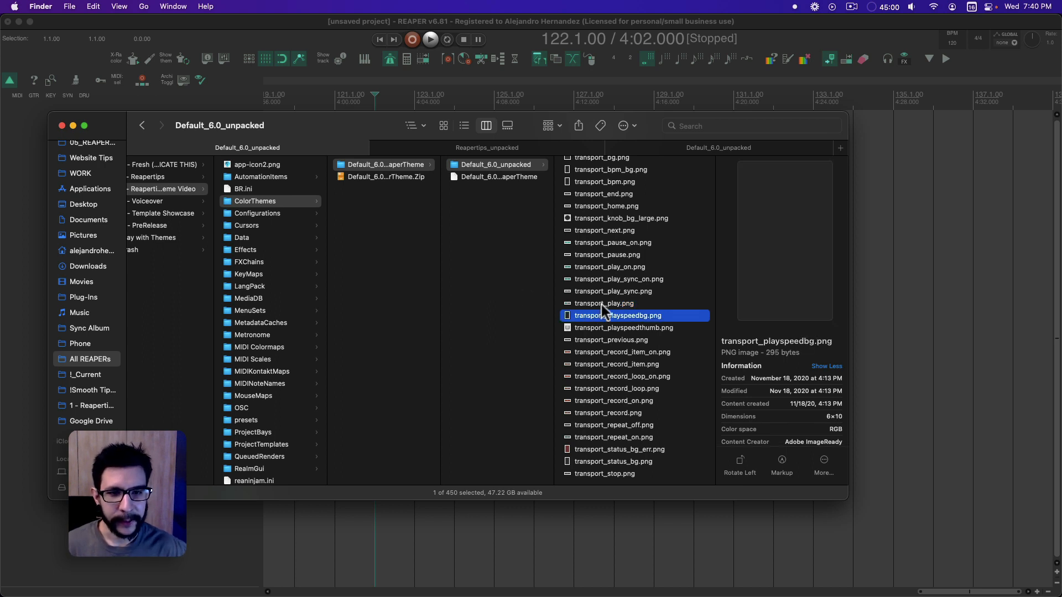
pyautogui.click(602, 305)
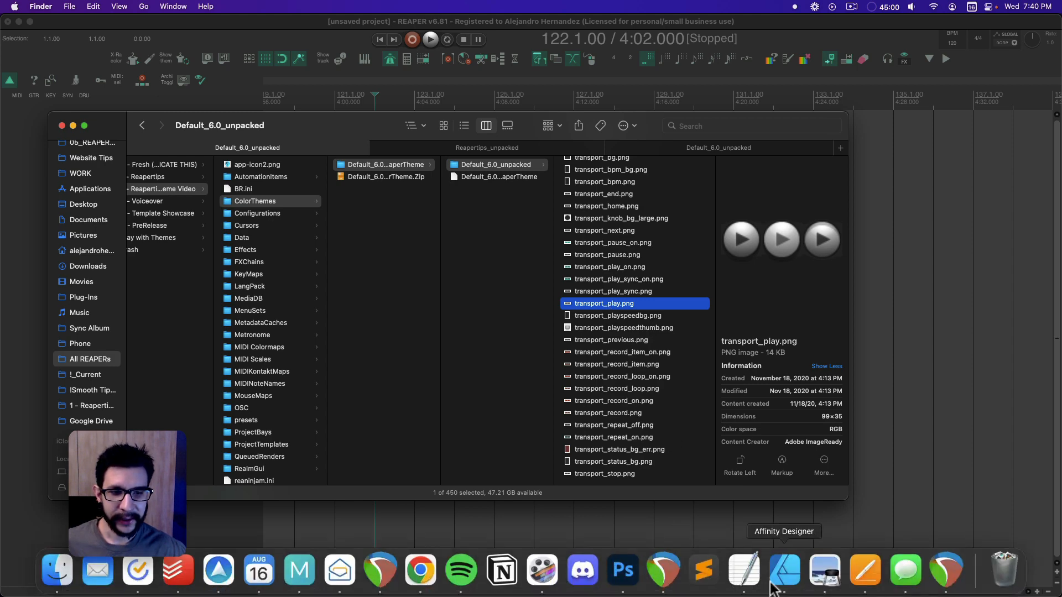
# Switch to Affinity Designer and open the recent document Reapertips Theme.afdesign.
pyautogui.click(784, 582)
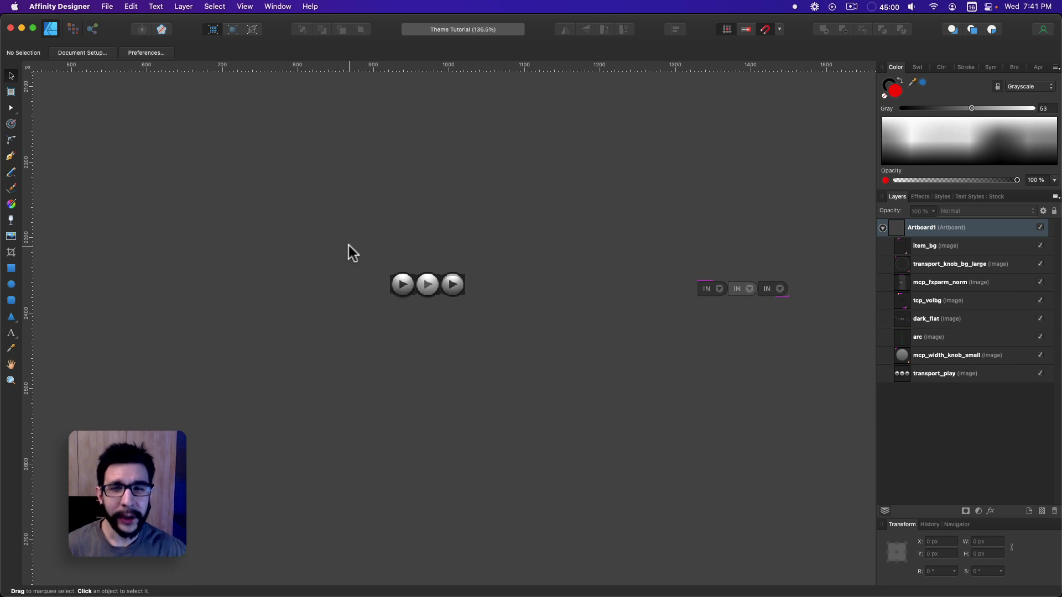
pyautogui.hscroll(-3, 347, 243)
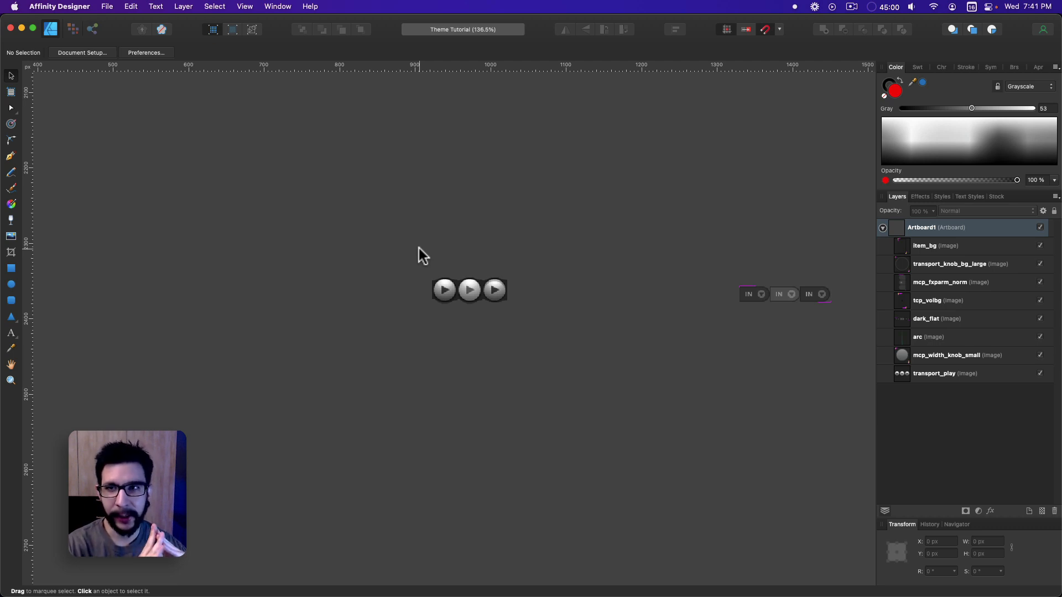
pyautogui.click(107, 7)
pyautogui.moveTo(125, 66)
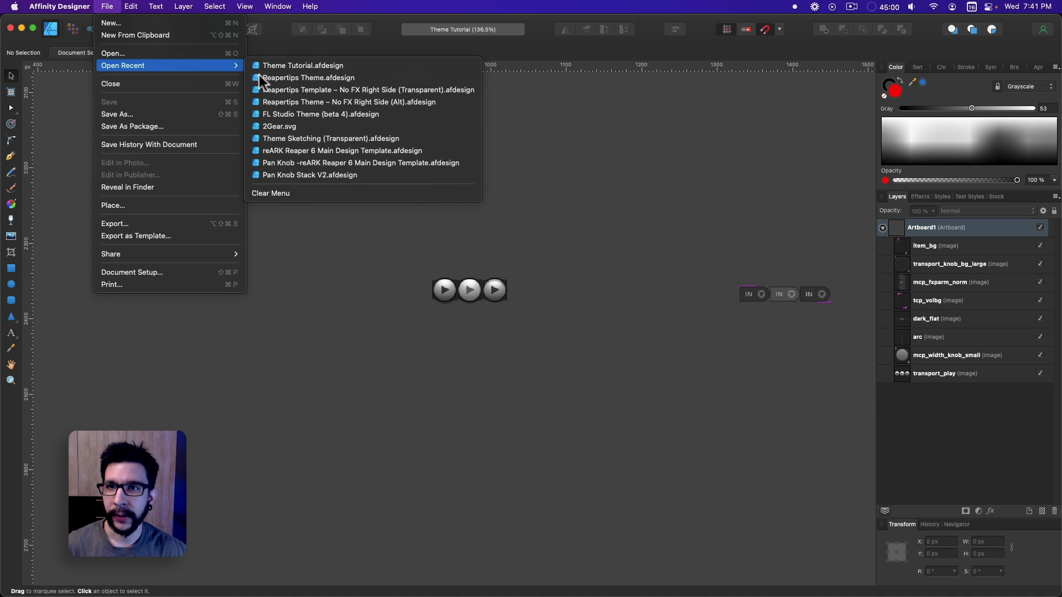
pyautogui.click(298, 78)
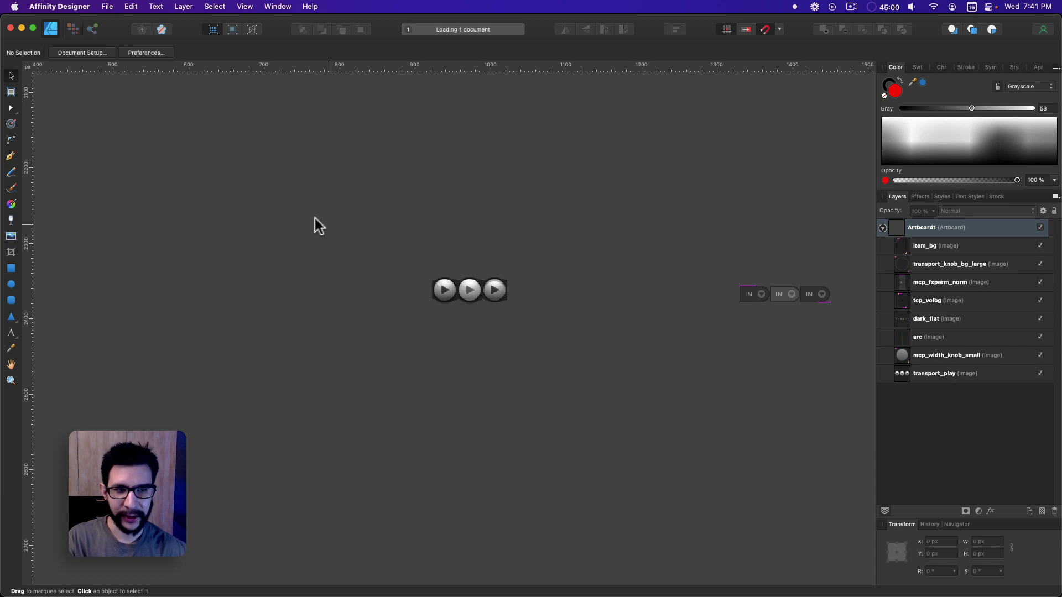
# Examine how the Reapertips Theme document arranges its button images on artboards such as transport_, track_ and mcp_elements.
pyautogui.scroll(10, 327, 210)
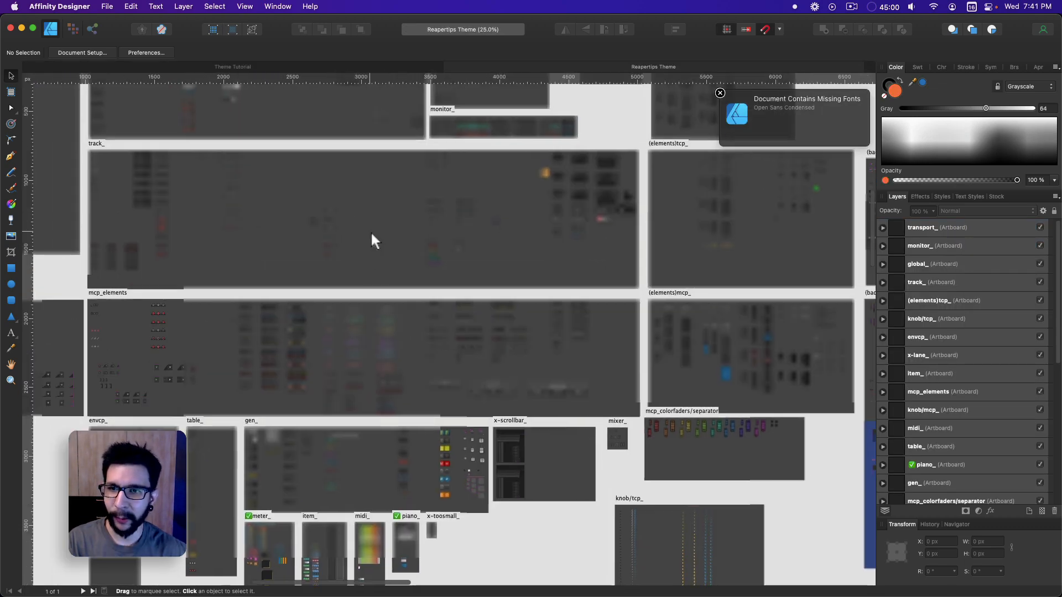
pyautogui.scroll(5, 349, 244)
pyautogui.scroll(-8, 479, 324)
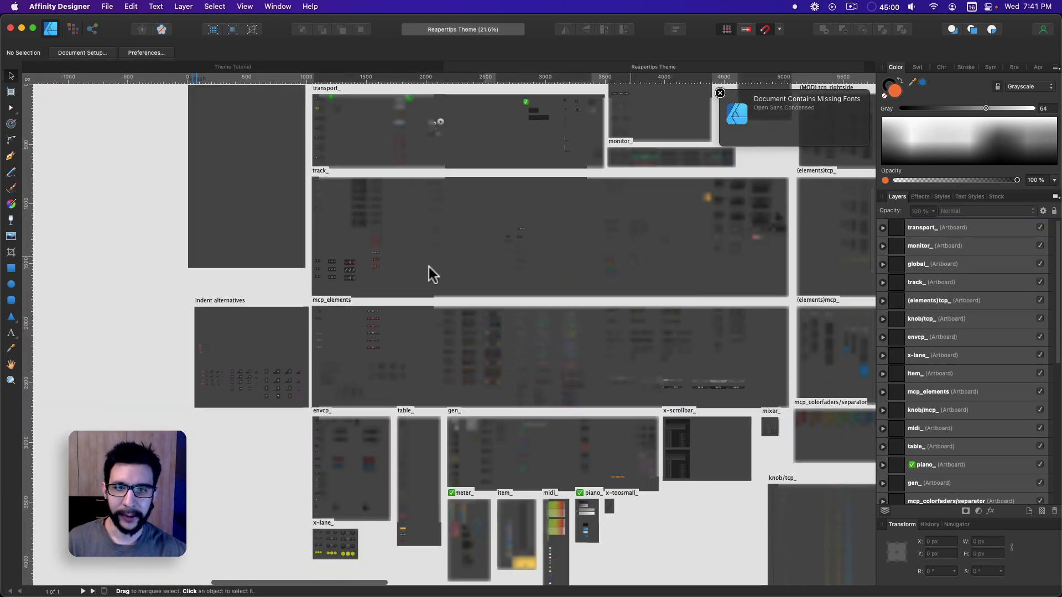
pyautogui.hscroll(10, 429, 268)
pyautogui.hscroll(-10, 138, 297)
pyautogui.scroll(3, 367, 294)
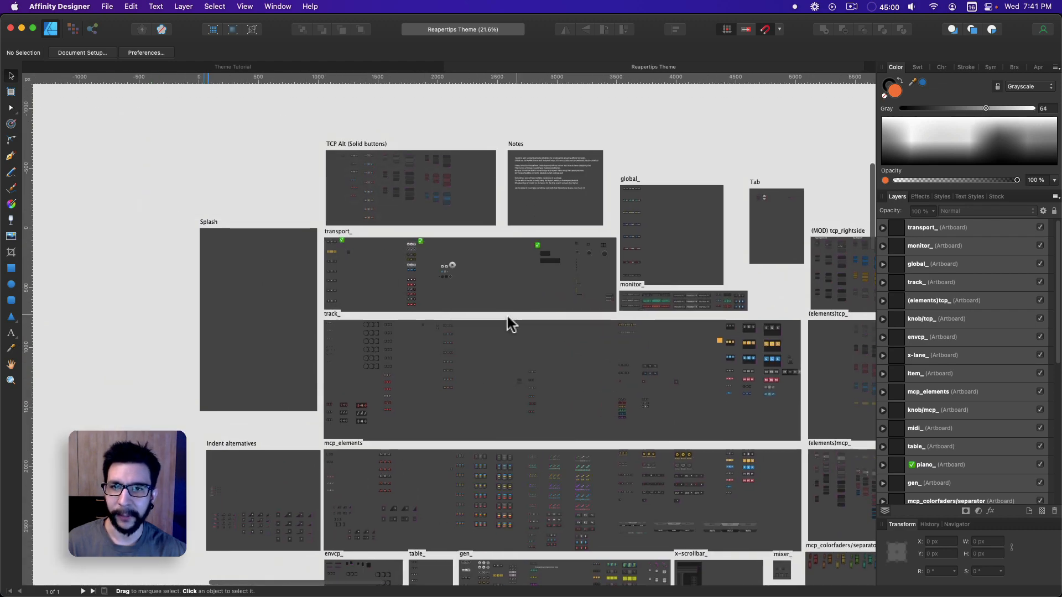
pyautogui.scroll(6, 507, 316)
pyautogui.hscroll(-5, 509, 221)
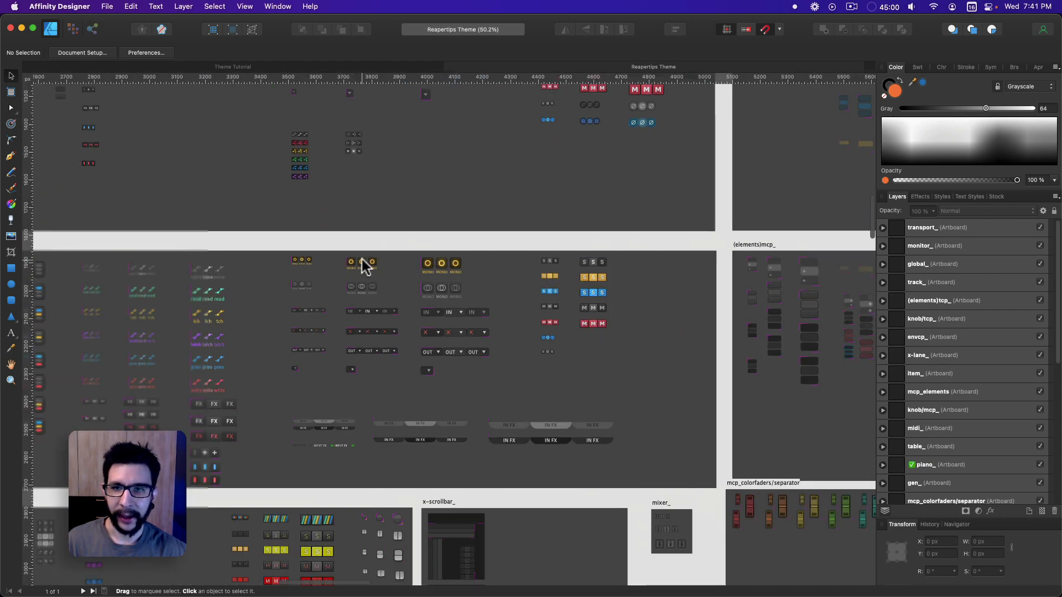
# Show the Reapertips Theme document in the Export Persona and examine the export slices across its artboards.
pyautogui.click(91, 30)
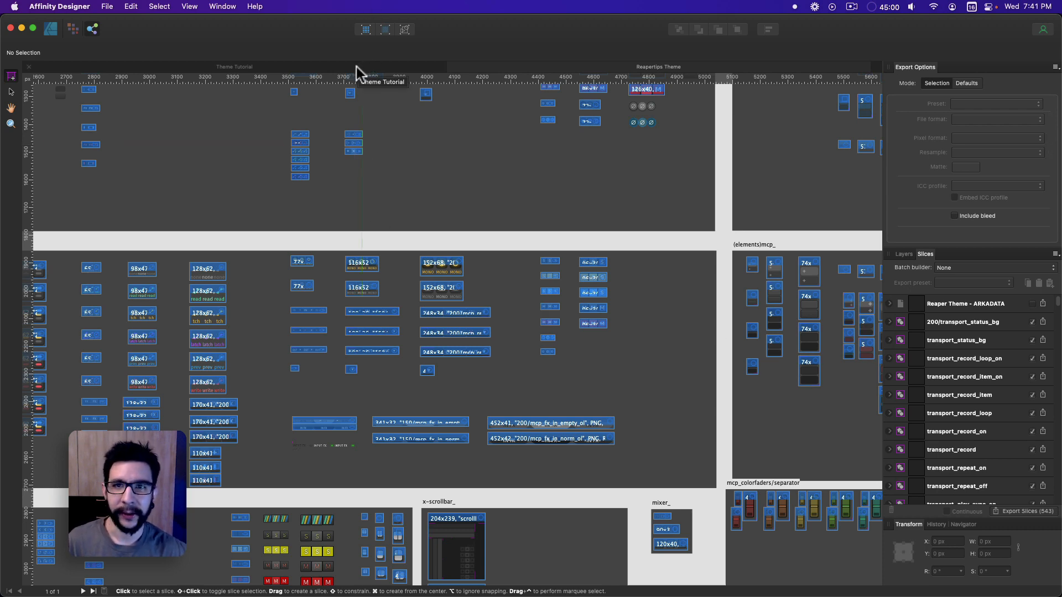
pyautogui.scroll(-5, 350, 214)
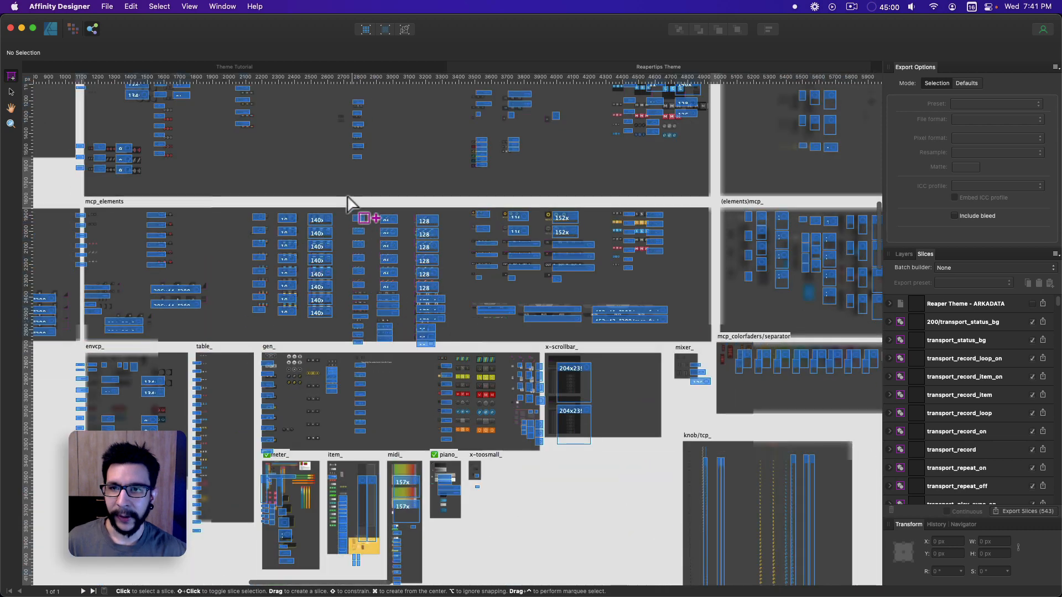
pyautogui.scroll(-2, 347, 203)
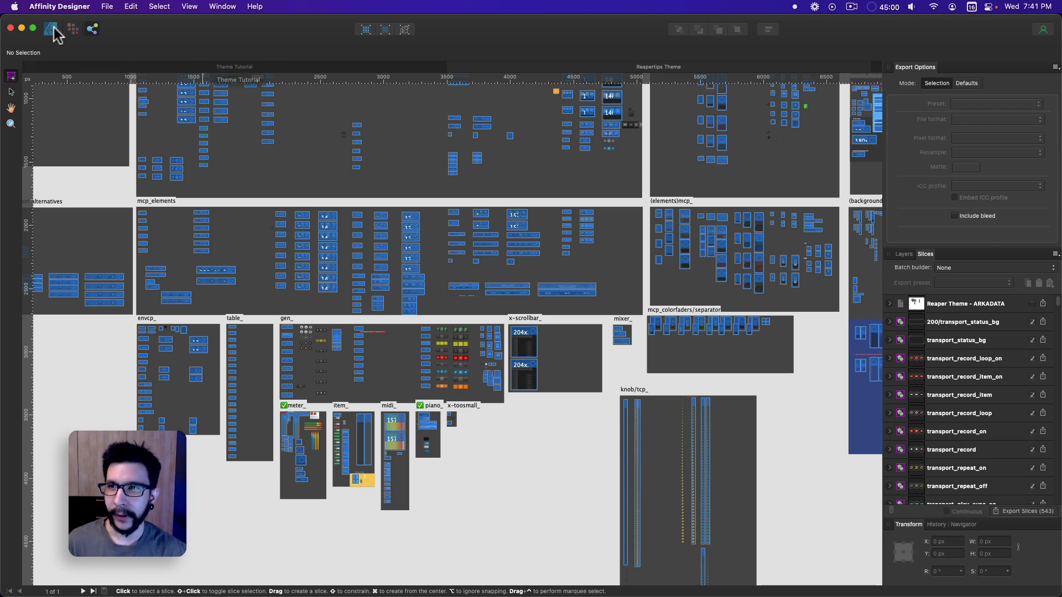
pyautogui.scroll(3, 260, 166)
pyautogui.hscroll(-3, 260, 166)
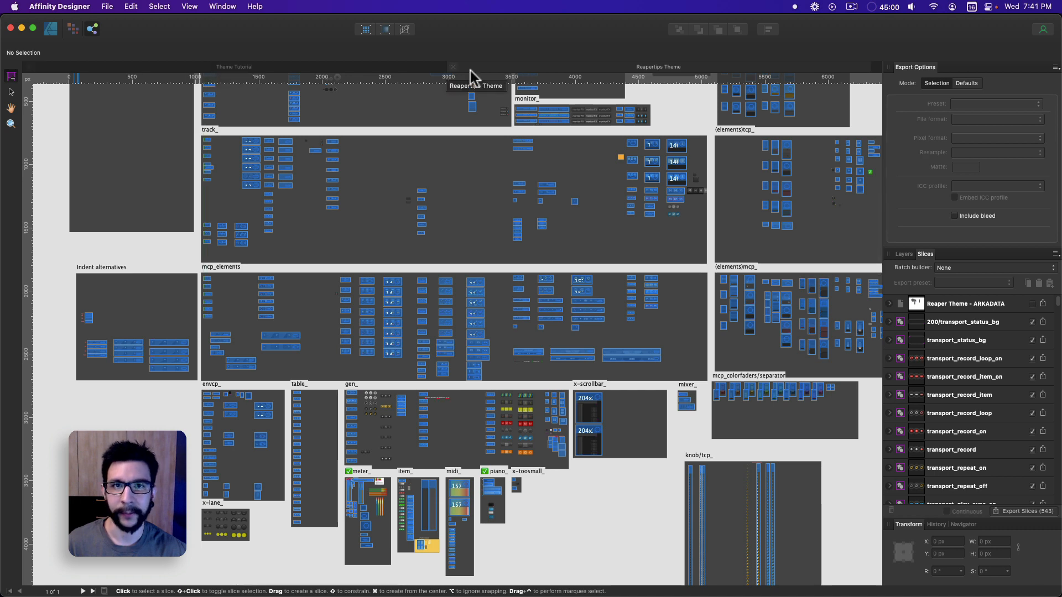
# Return to the Theme Tutorial document, check transport_play.png in Finder and view the theme images placed on the artboard.
pyautogui.click(369, 67)
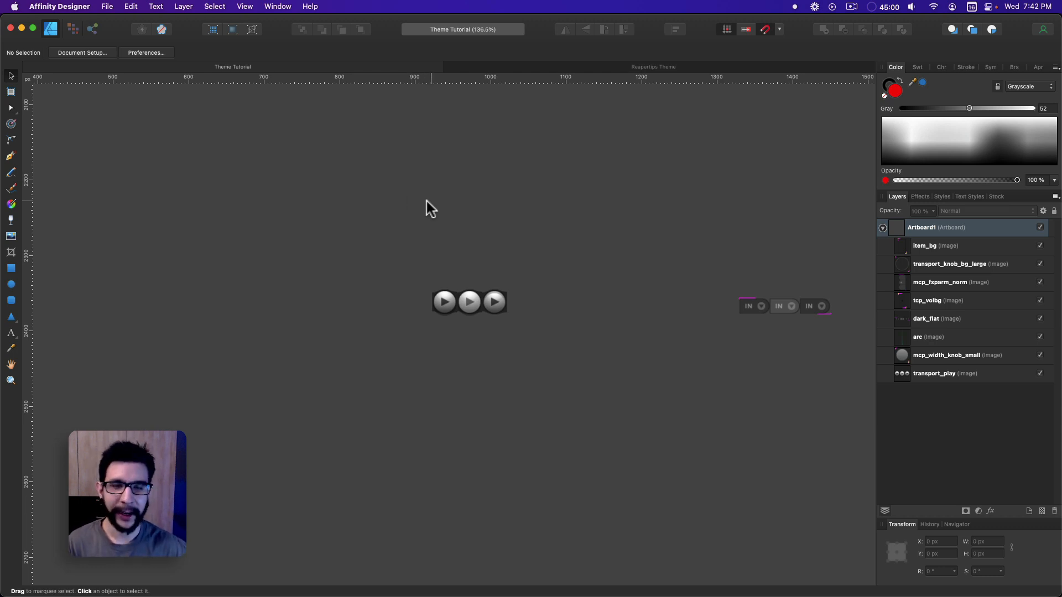
pyautogui.hscroll(2, 519, 299)
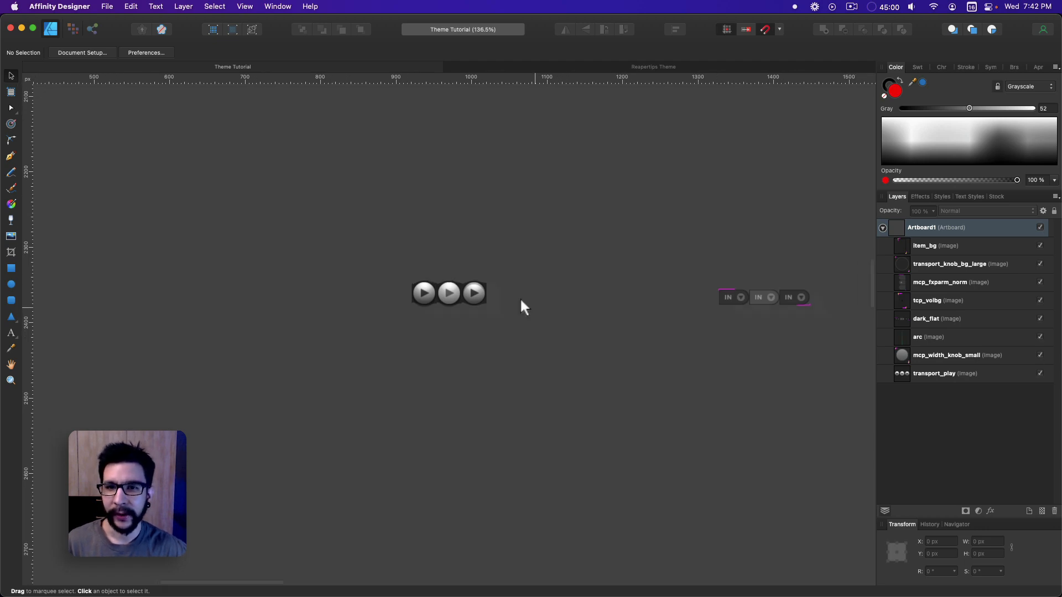
pyautogui.click(55, 580)
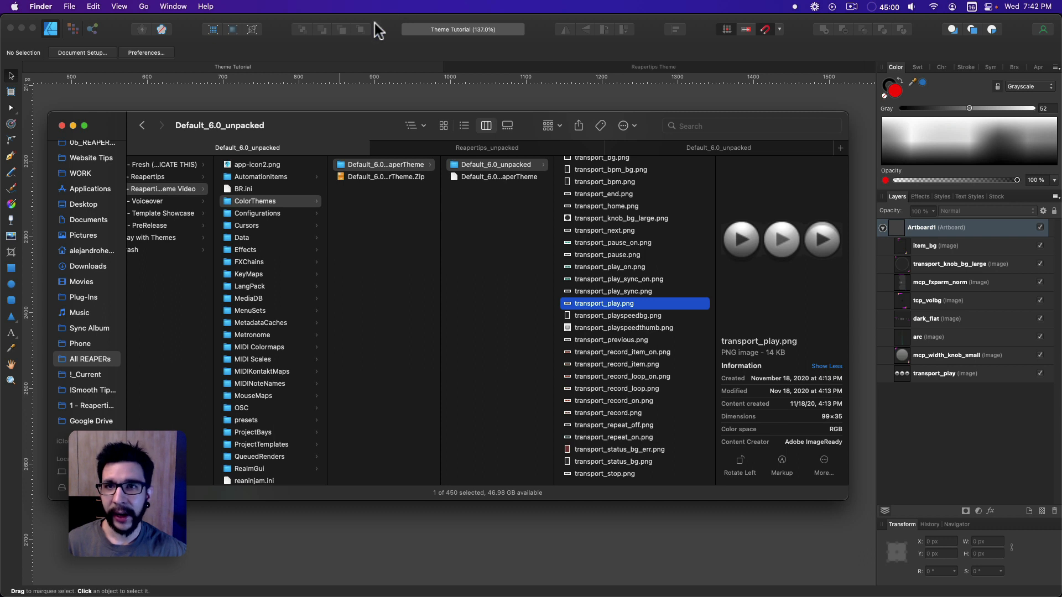
pyautogui.click(334, 54)
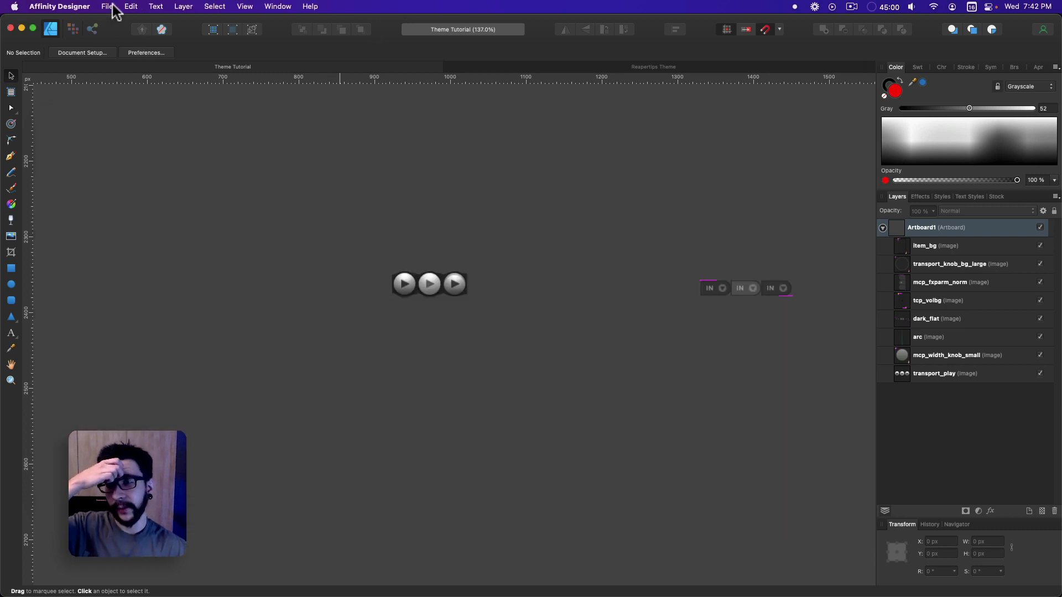
pyautogui.scroll(1, 448, 289)
pyautogui.scroll(-10, 448, 288)
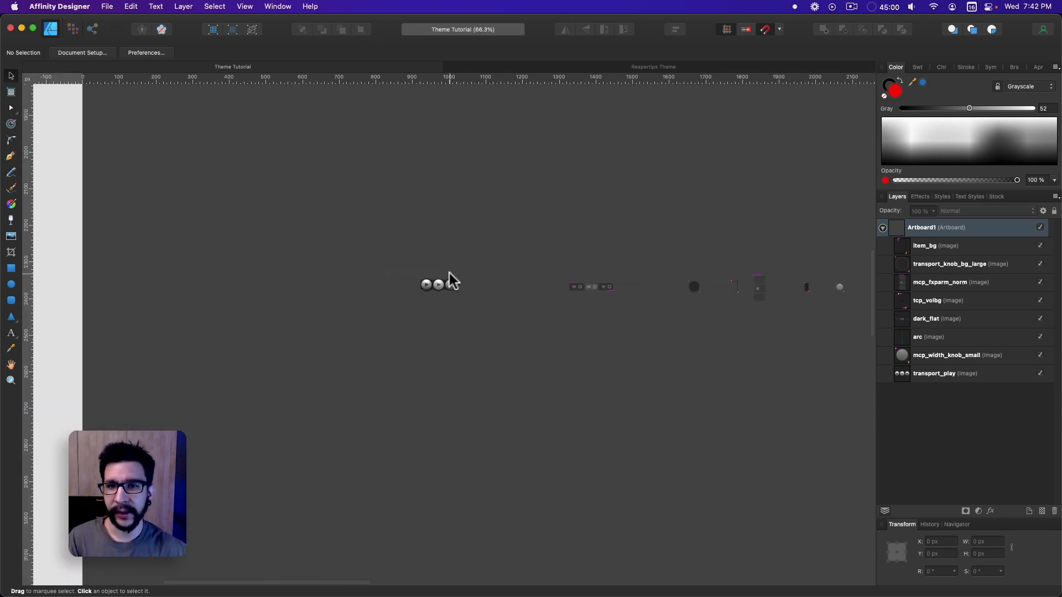
# Examine the three play button states in the transport_play image on Artboard1 at close range.
pyautogui.click(337, 114)
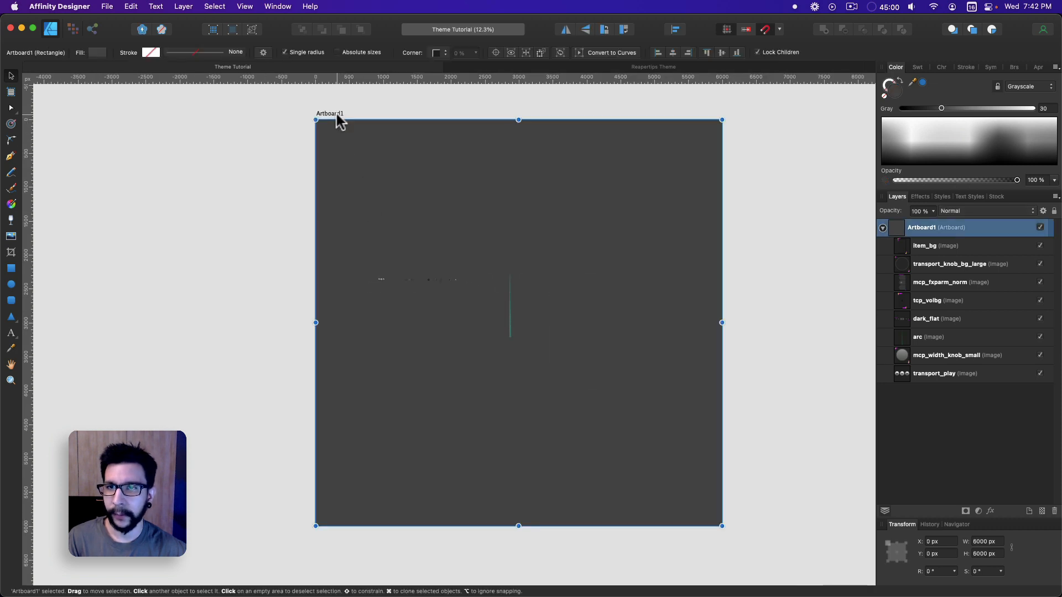
pyautogui.click(390, 348)
pyautogui.scroll(6, 367, 277)
pyautogui.scroll(3, 444, 293)
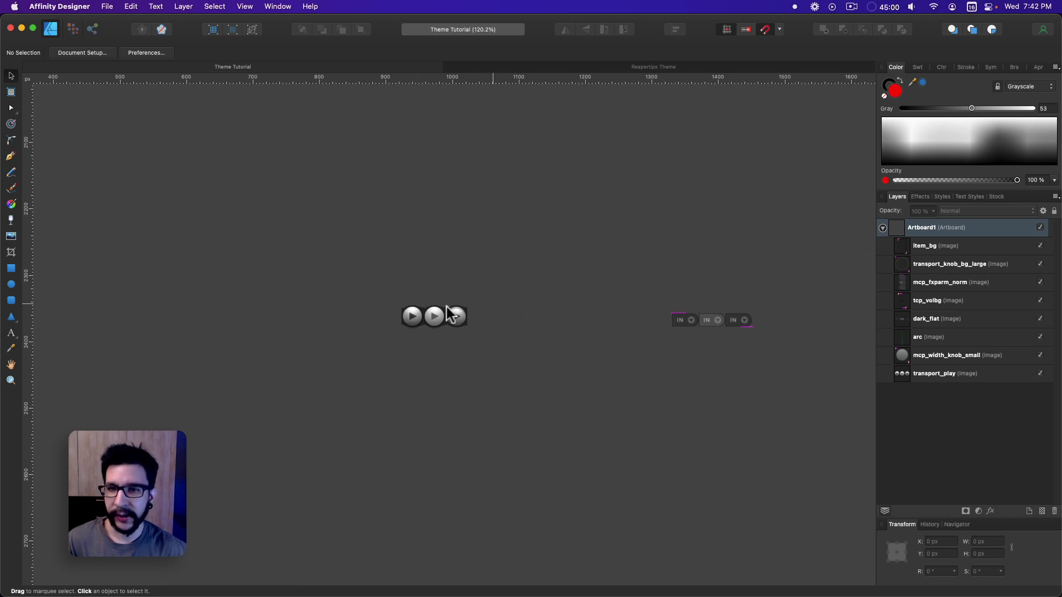
pyautogui.scroll(2, 427, 314)
pyautogui.click(427, 314)
pyautogui.scroll(-2, 429, 372)
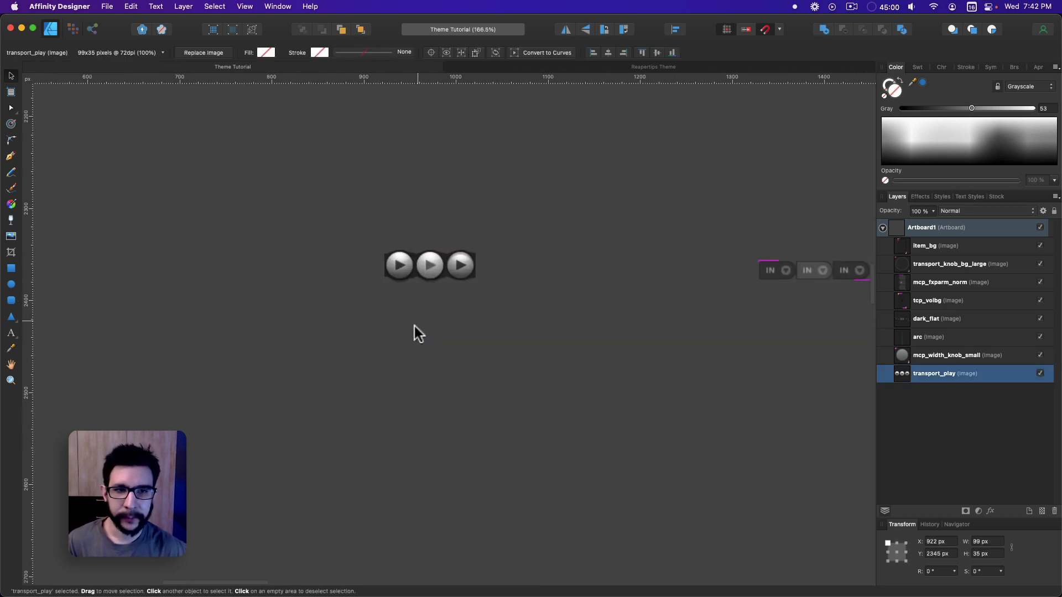
pyautogui.scroll(2, 432, 290)
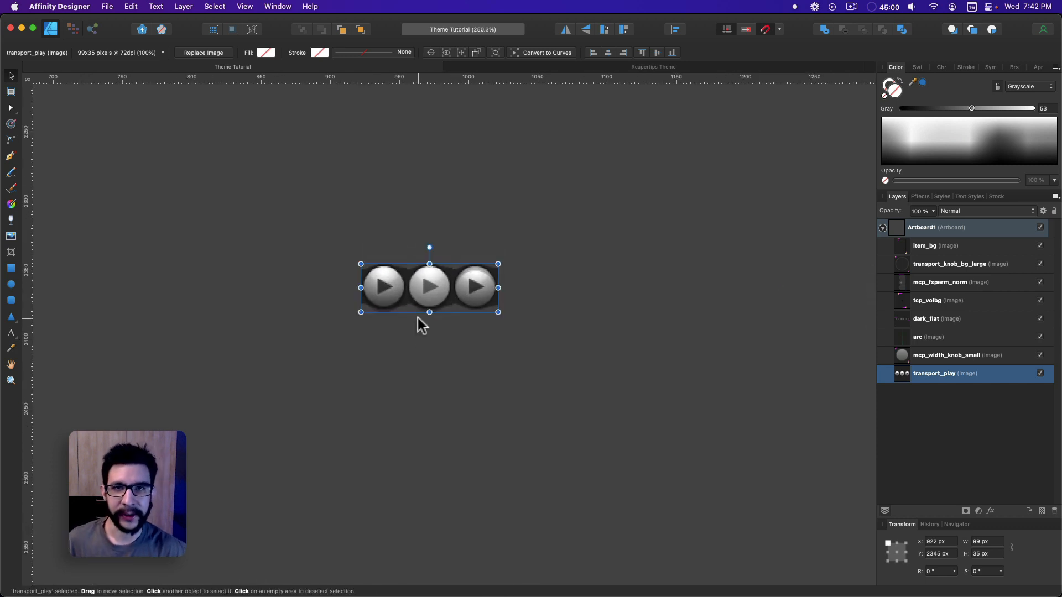
pyautogui.scroll(2, 418, 324)
pyautogui.scroll(1, 419, 343)
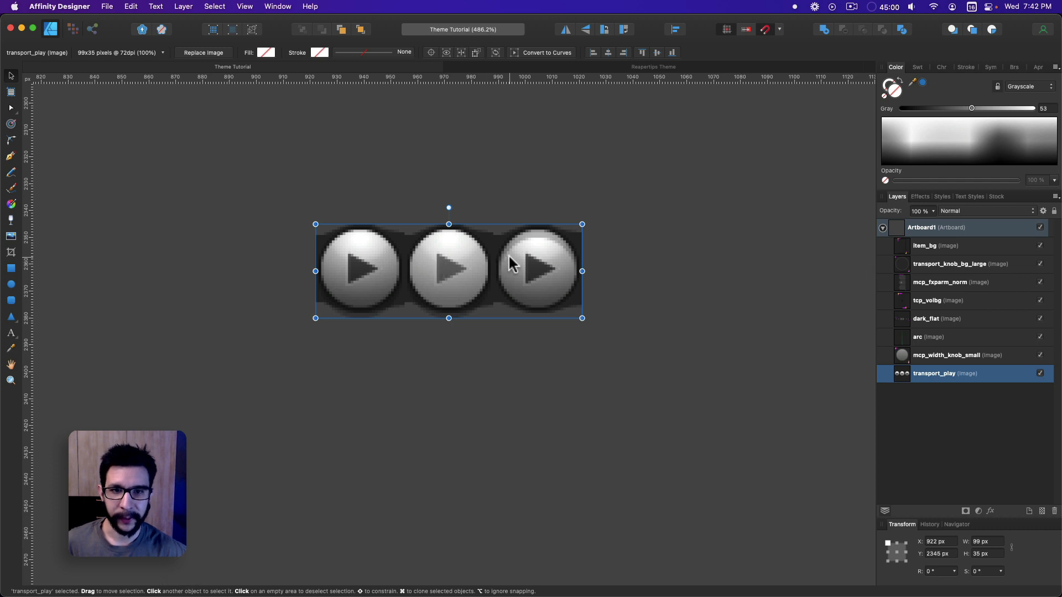
pyautogui.click(485, 342)
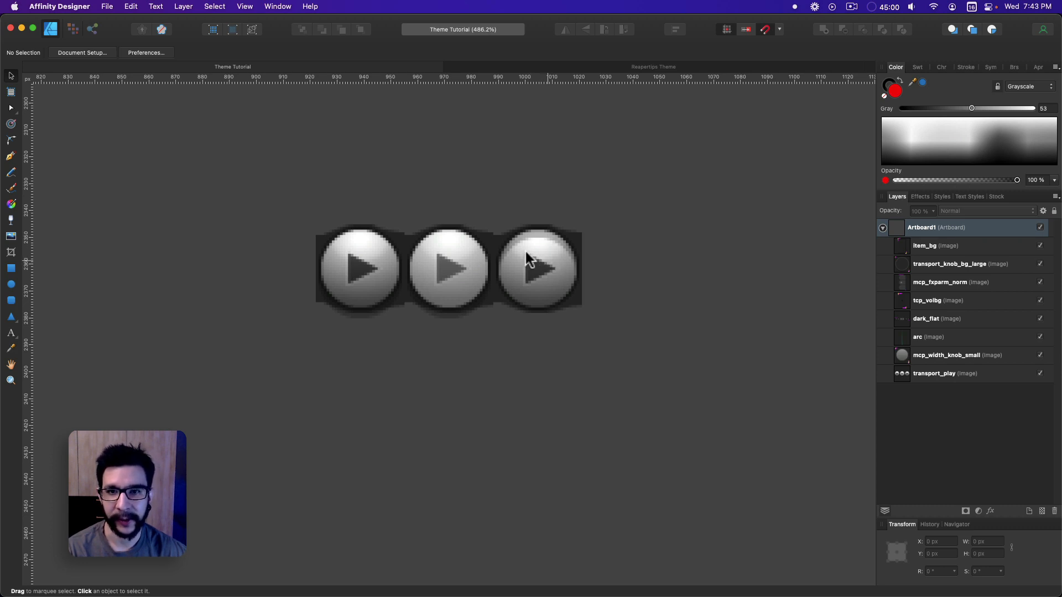
# Preview the neighbouring transport images in Finder, such as transport_pause_on.png, transport_next.png, transport_previous.png and transport_record_item.png, and return to the Theme Tutorial document.
pyautogui.click(57, 573)
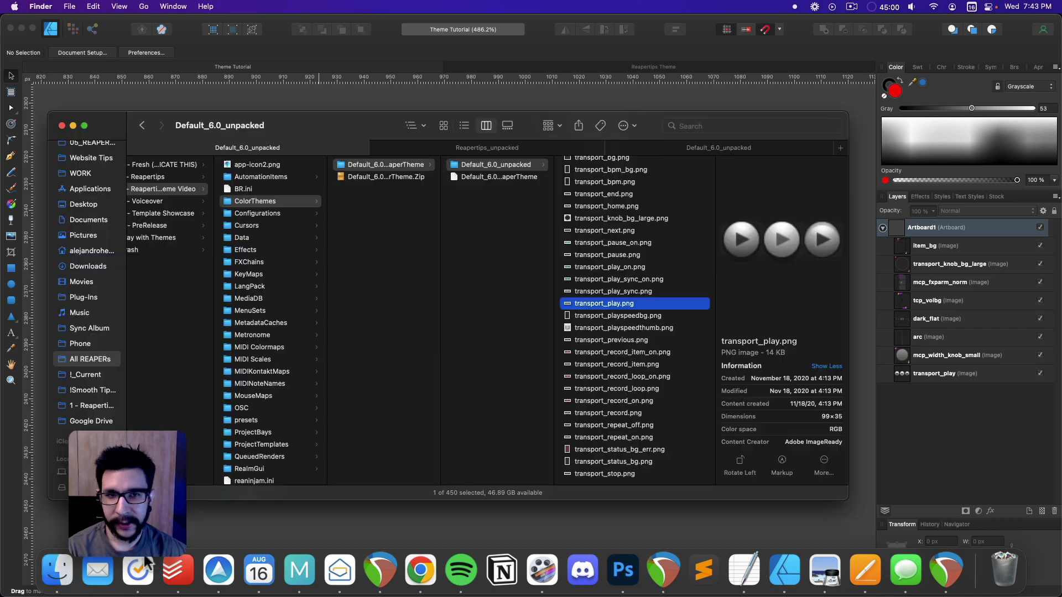
pyautogui.click(626, 317)
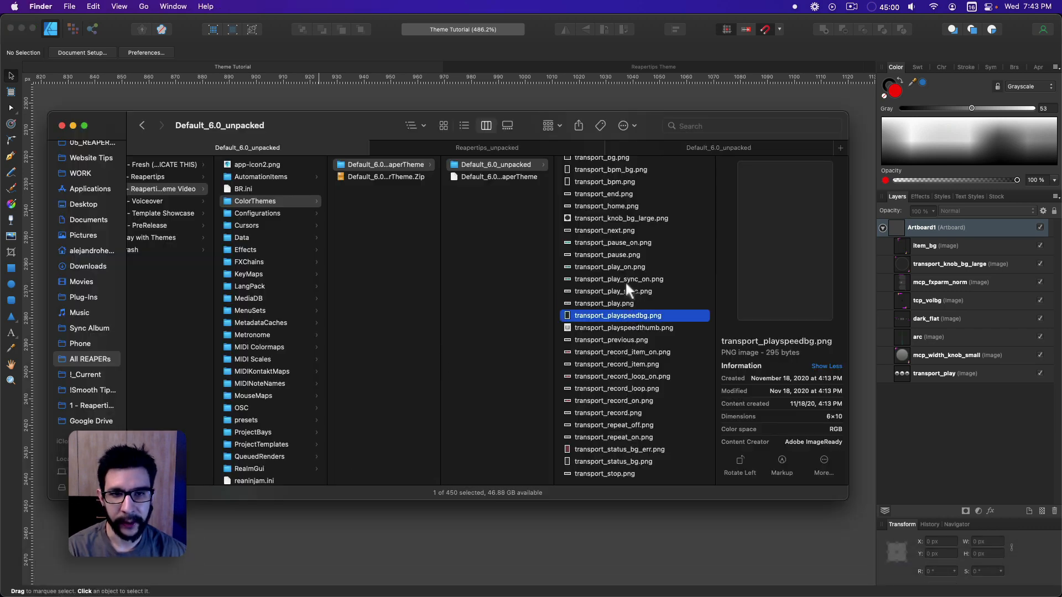
pyautogui.click(626, 279)
pyautogui.press('Up')
pyautogui.press('Up')
pyautogui.press('Up')
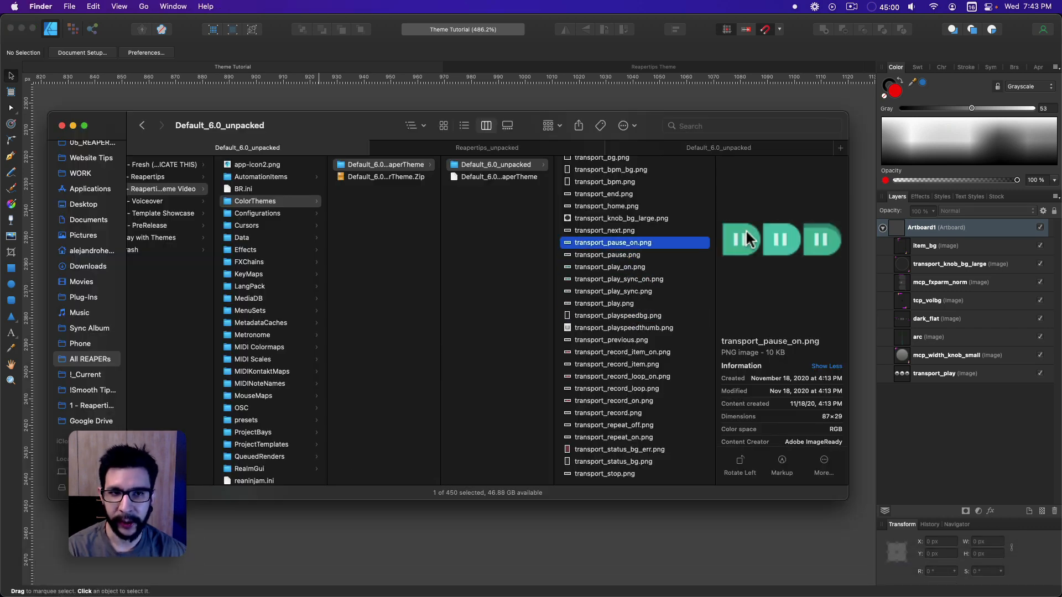
pyautogui.press('Up')
pyautogui.press('Up')
pyautogui.press('Down')
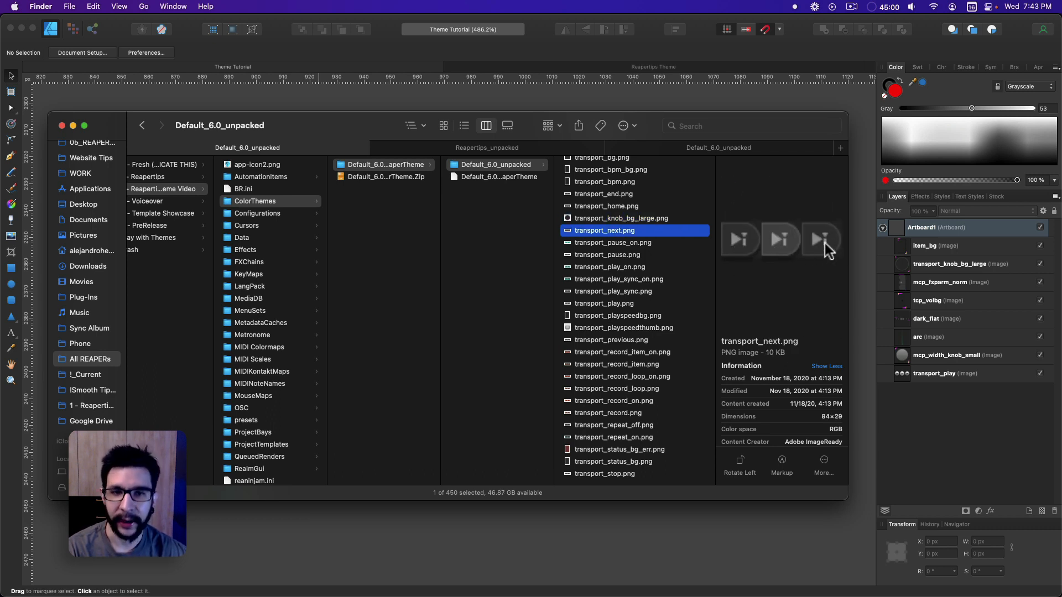
pyautogui.press('Down')
pyautogui.click(615, 267)
pyautogui.click(622, 289)
pyautogui.press('Down')
pyautogui.press('Down')
pyautogui.press('Down')
pyautogui.press('Down')
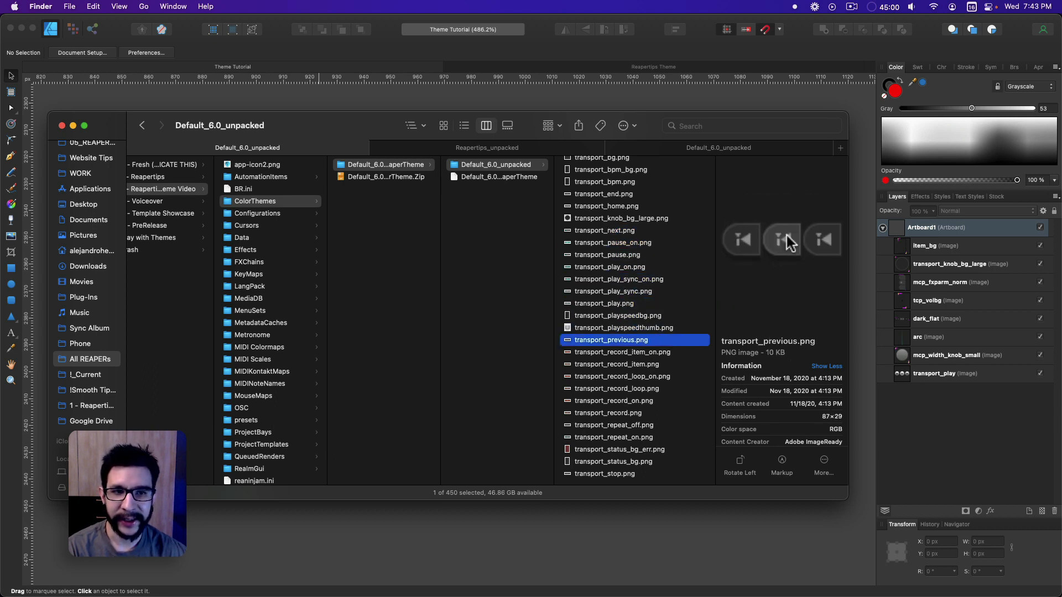
pyautogui.press('Down')
pyautogui.press('Down')
pyautogui.press('Down')
pyautogui.press('Down')
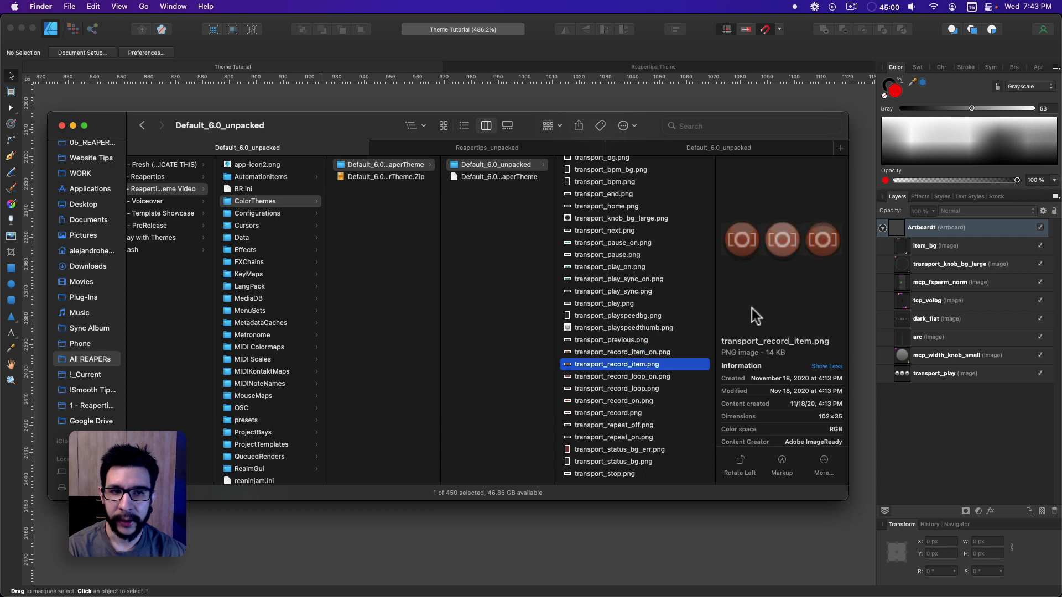
pyautogui.press('Down')
pyautogui.click(567, 510)
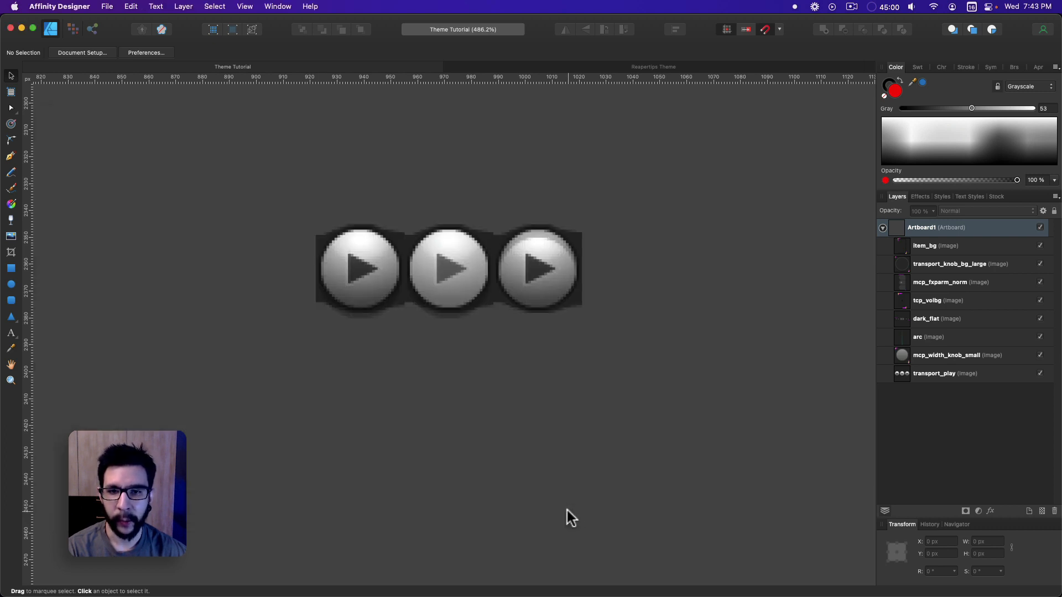
# Select the transport_play image and check its width and height.
pyautogui.click(400, 275)
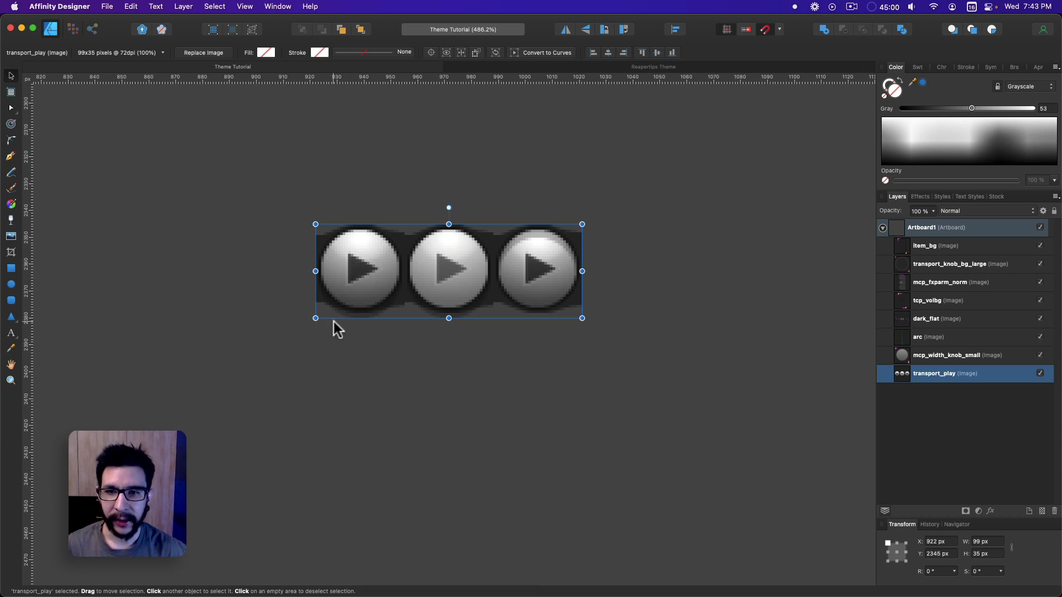
pyautogui.hscroll(-1, 333, 321)
pyautogui.scroll(1, 334, 321)
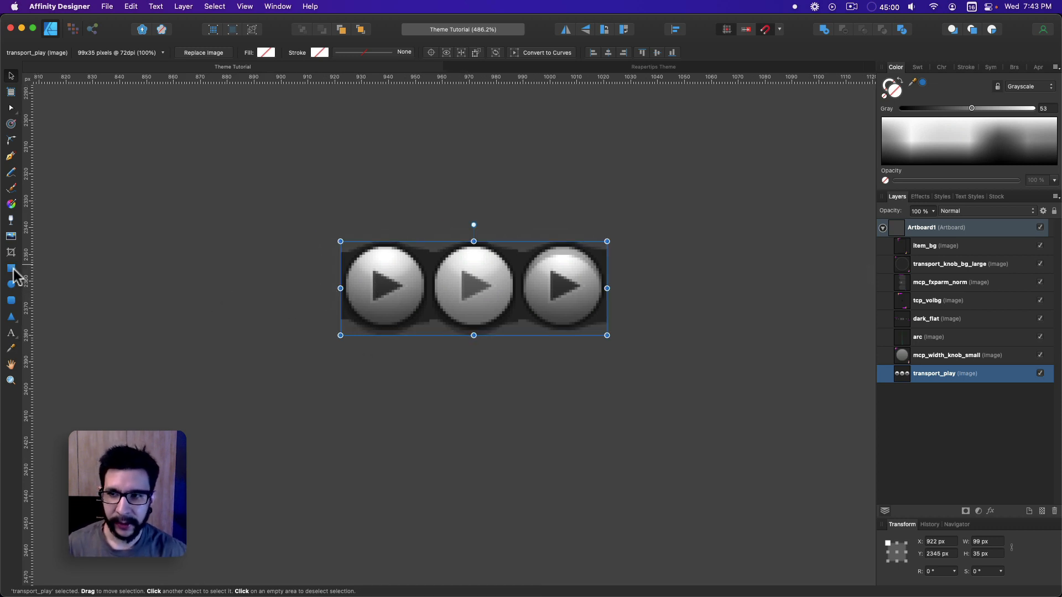
pyautogui.click(508, 374)
pyautogui.click(452, 305)
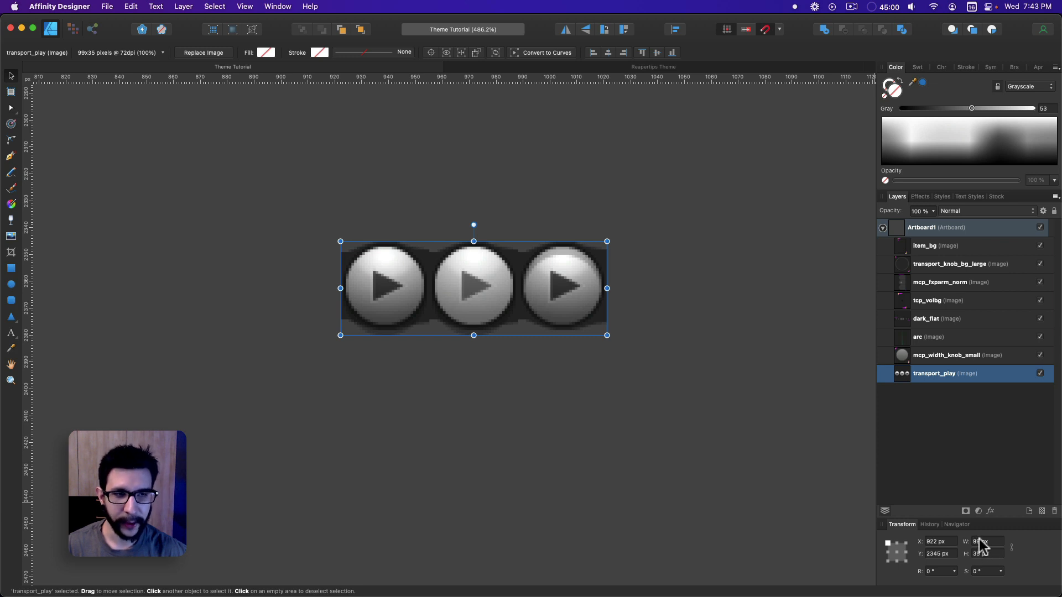
pyautogui.click(976, 542)
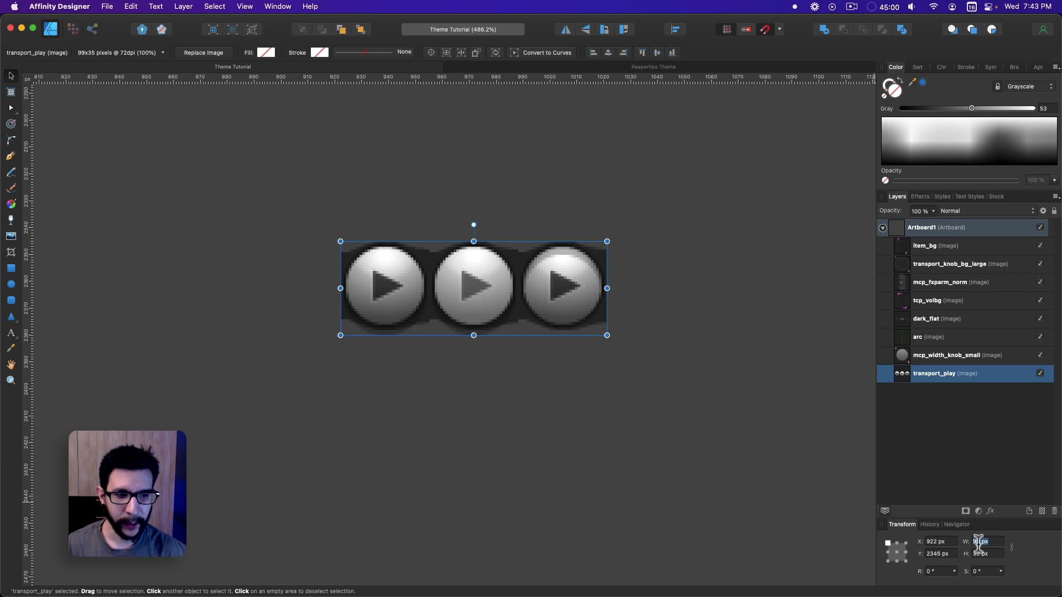
pyautogui.click(977, 555)
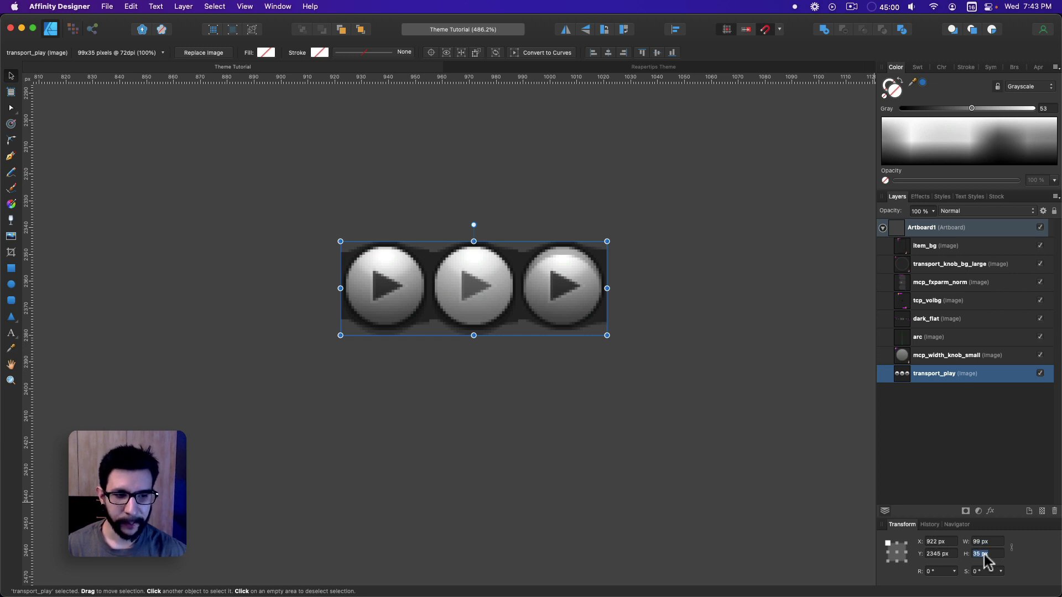
pyautogui.click(414, 358)
pyautogui.click(406, 312)
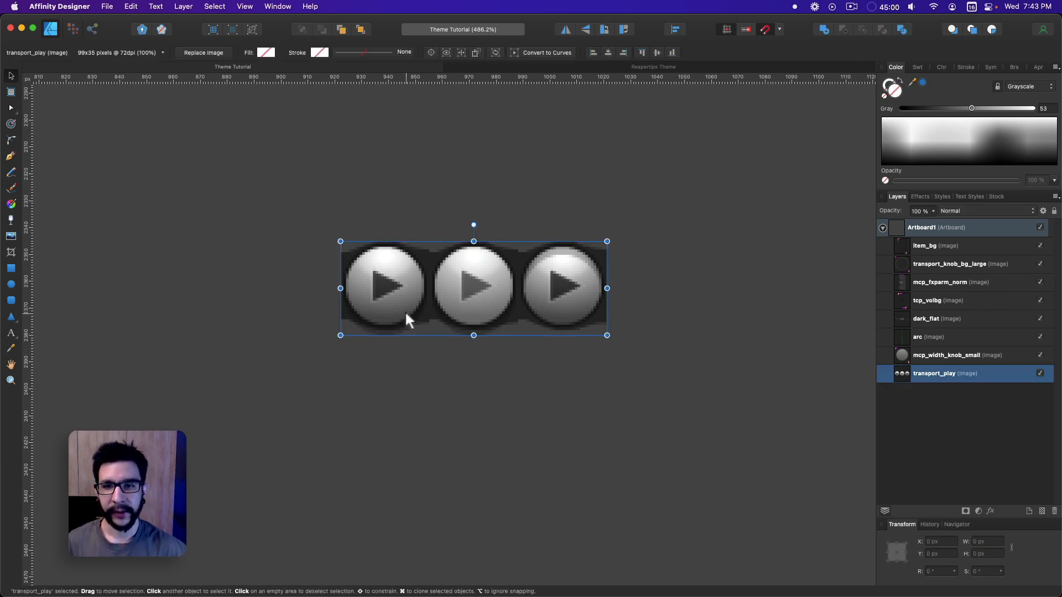
# Calculate 99/3 for the width of a single button state and recheck the transport_play image's height.
pyautogui.hotkey('alt', 'space')
pyautogui.write('99')
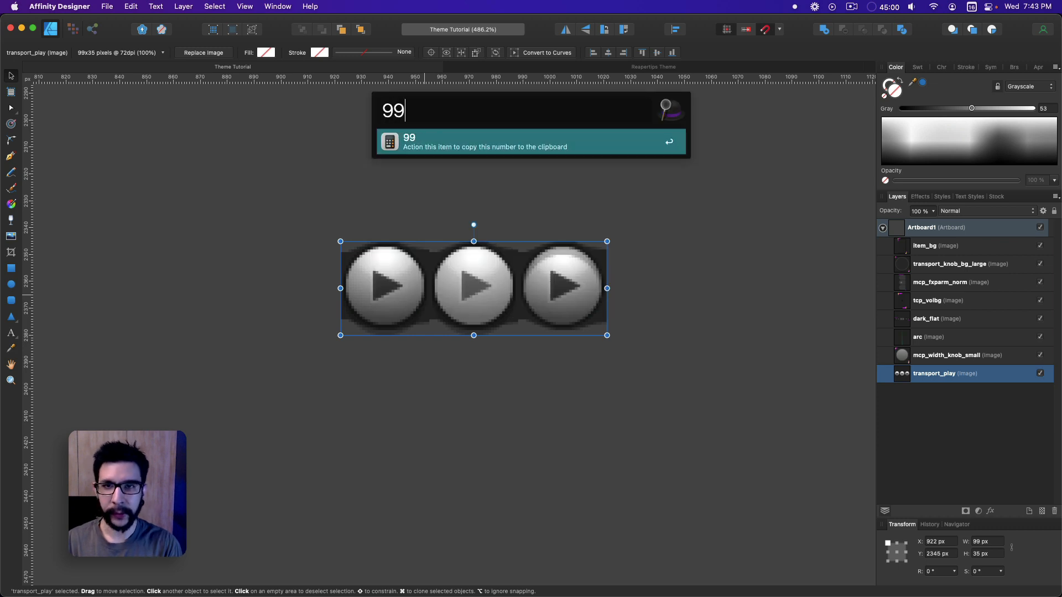
pyautogui.write('/3')
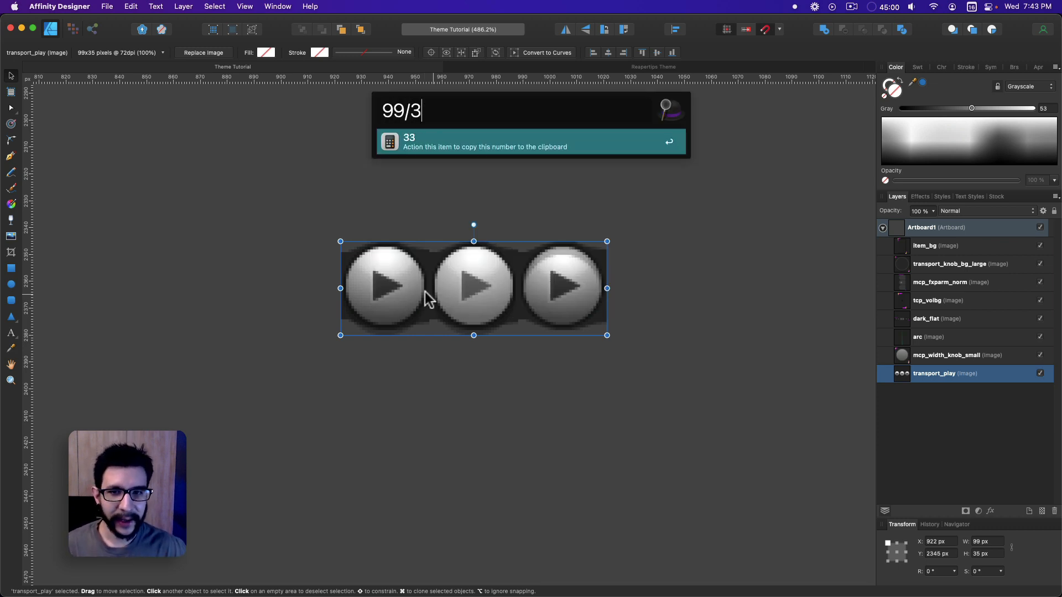
pyautogui.hscroll(-2, 404, 269)
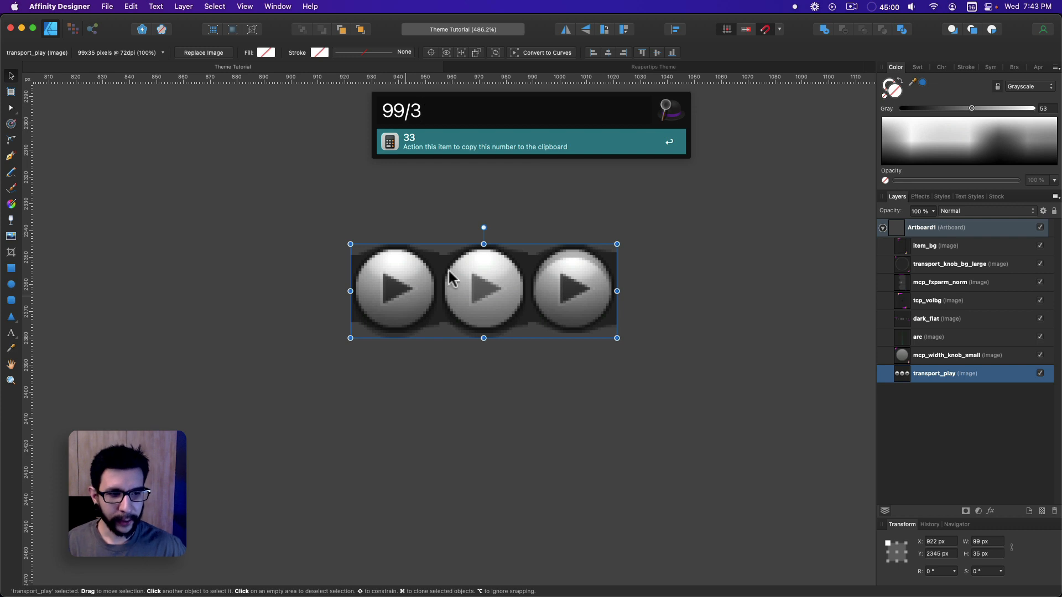
pyautogui.click(980, 554)
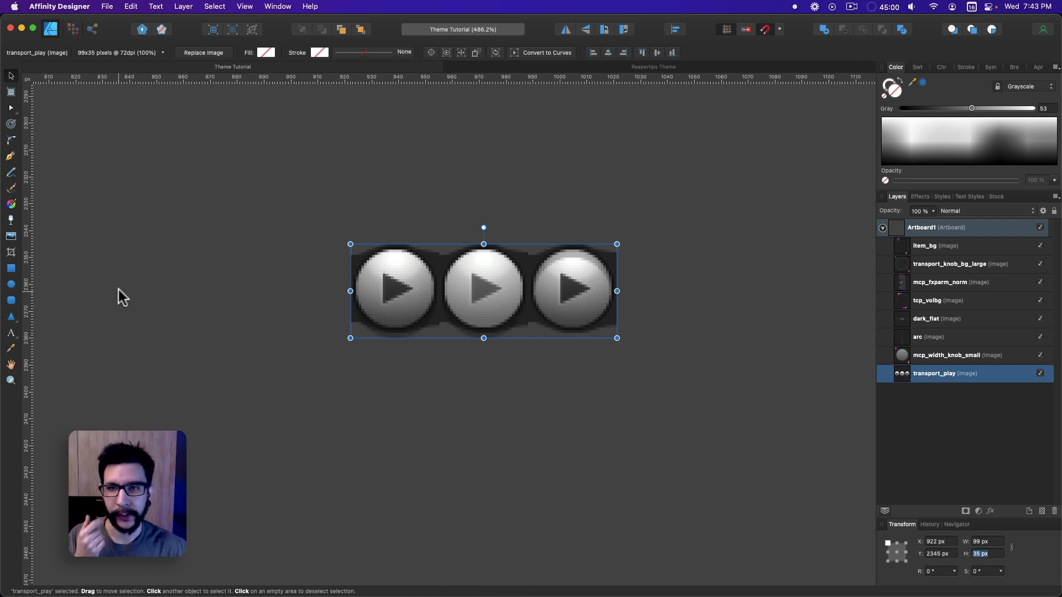
# Place ruler guides along all four edges of the transport_play image.
pyautogui.moveTo(249, 78); pyautogui.dragTo(245, 244)
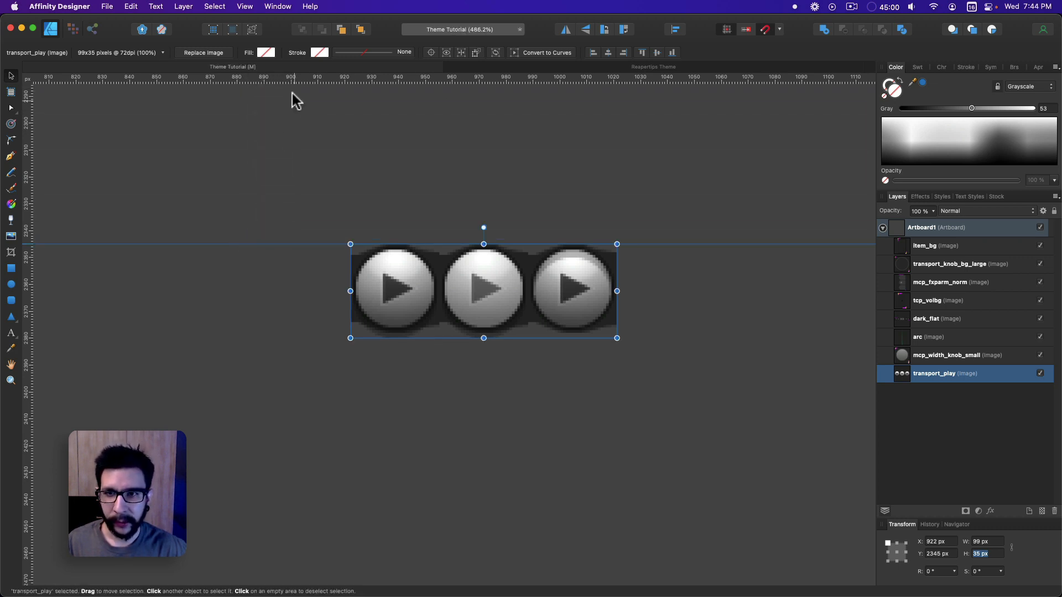
pyautogui.moveTo(28, 257); pyautogui.dragTo(350, 296)
pyautogui.moveTo(28, 313); pyautogui.dragTo(617, 316)
pyautogui.moveTo(316, 77); pyautogui.dragTo(275, 338)
# Draw a red rectangle below the transport_play image, sized 33 px wide by 35 px high, rechecking 99/3 for the width.
pyautogui.click(11, 268)
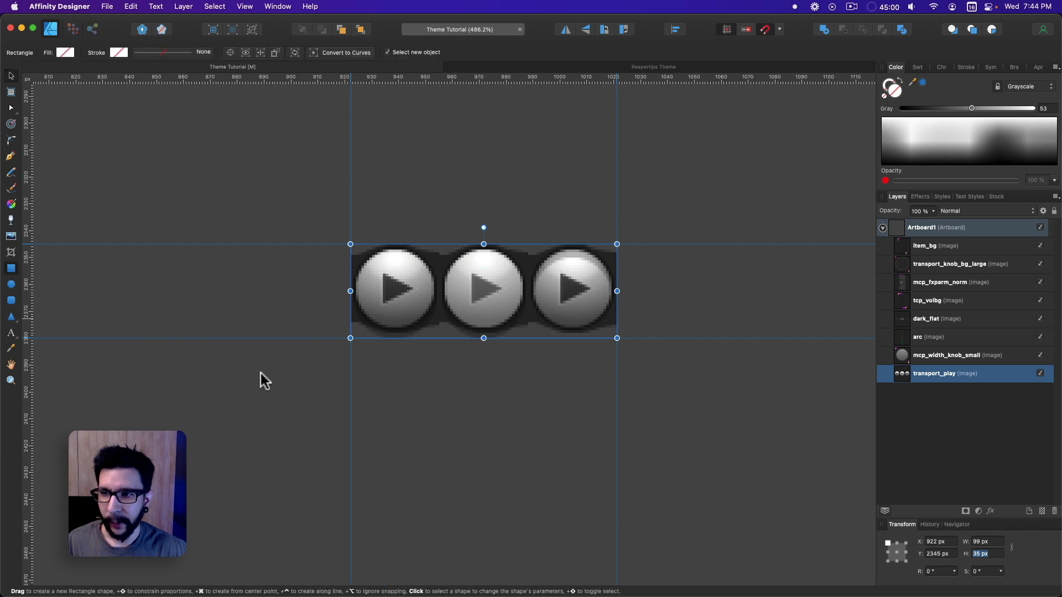
pyautogui.moveTo(368, 363); pyautogui.dragTo(453, 454)
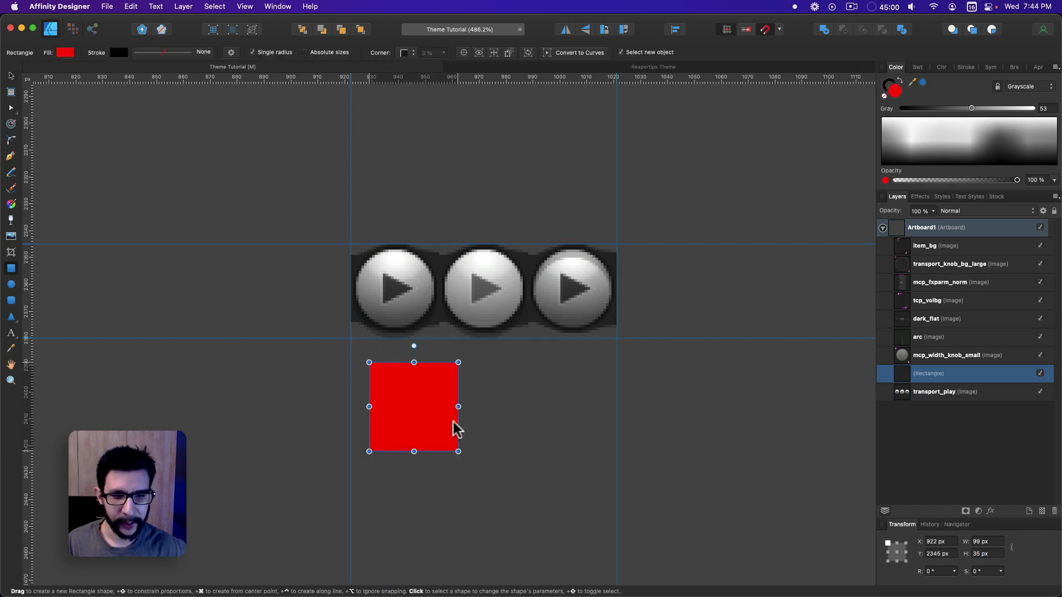
pyautogui.hotkey('alt', 'space')
pyautogui.write('99/3')
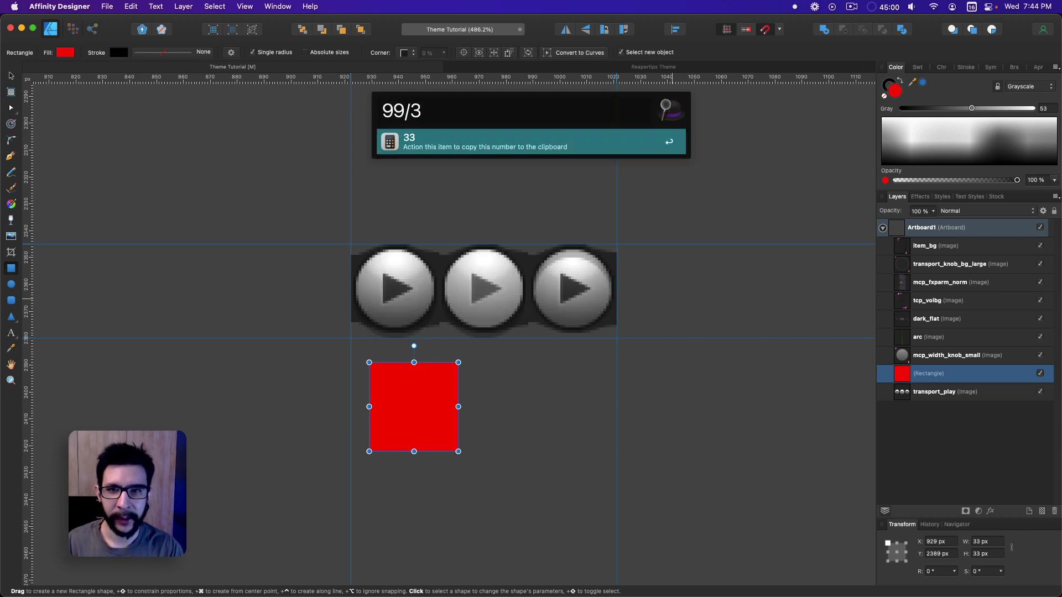
pyautogui.press('Return')
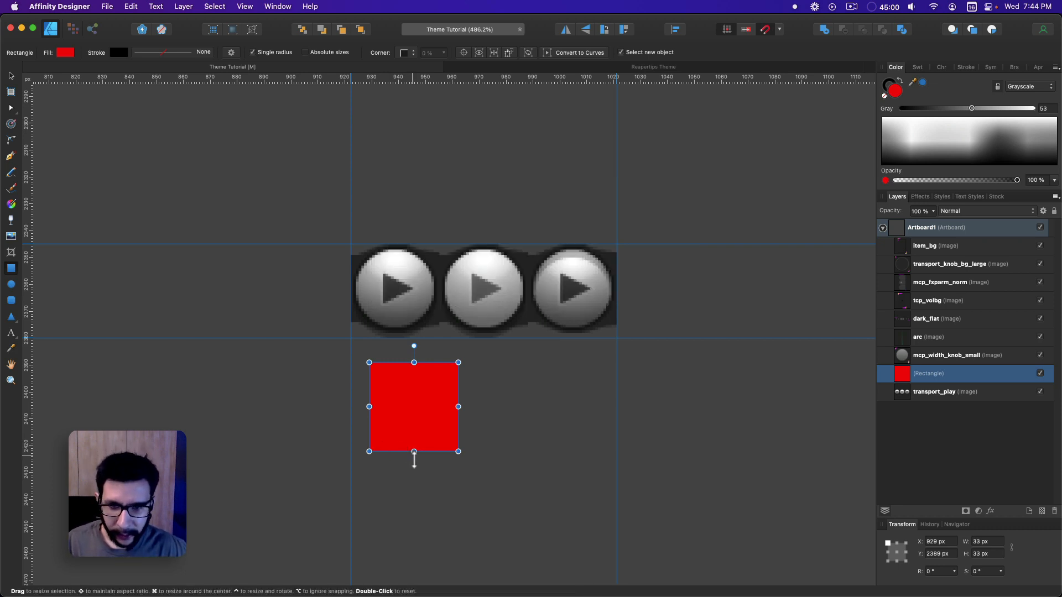
pyautogui.moveTo(415, 452); pyautogui.dragTo(413, 458)
pyautogui.scroll(3, 420, 415)
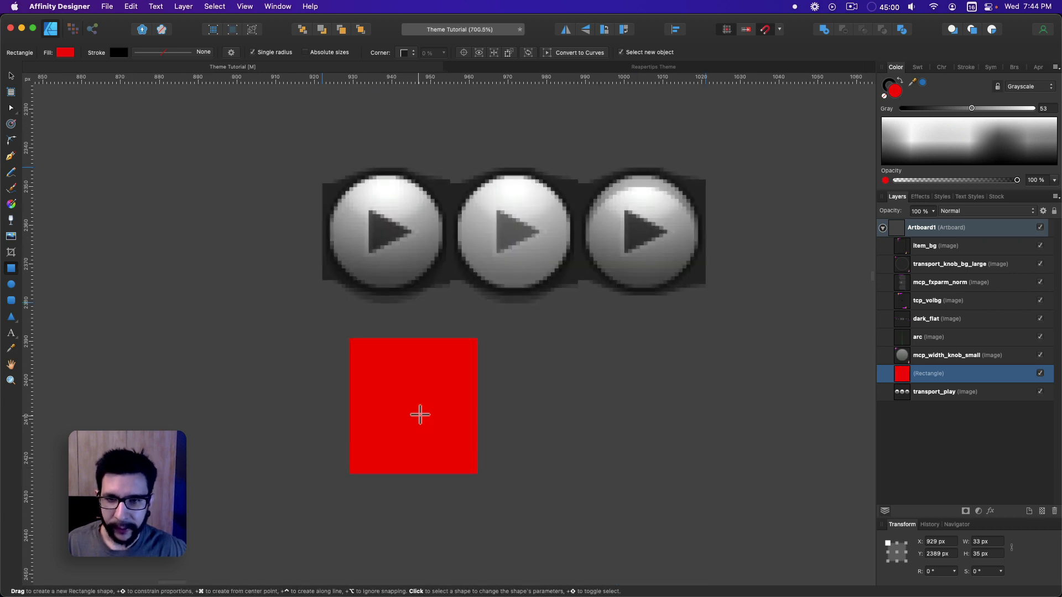
# Move the red rectangle exactly over the first play button and place a vertical guide between the first and second buttons.
pyautogui.press('v')
pyautogui.moveTo(408, 418); pyautogui.dragTo(386, 247)
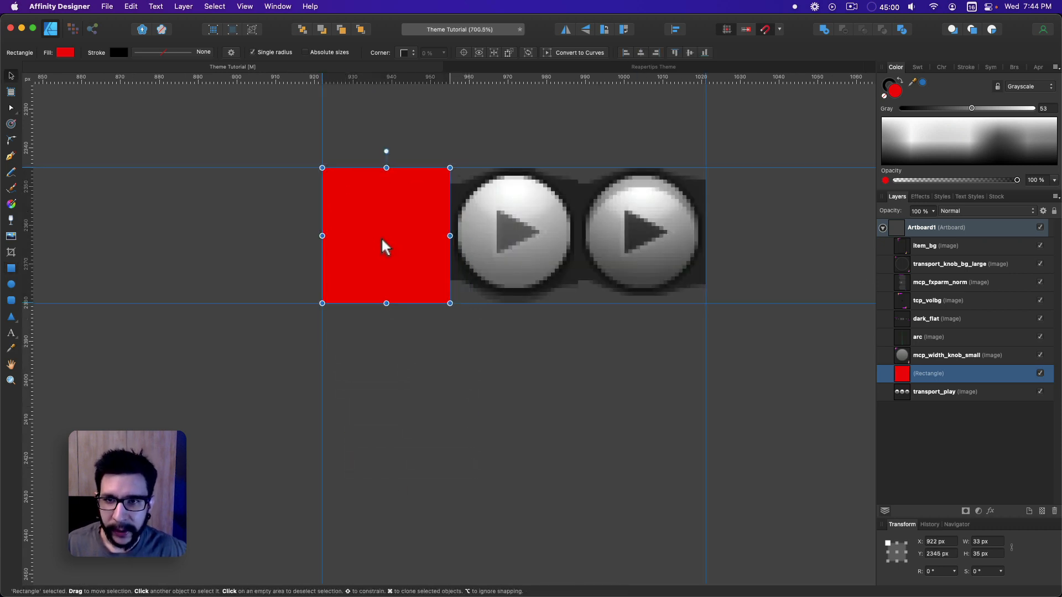
pyautogui.moveTo(28, 246); pyautogui.dragTo(450, 256)
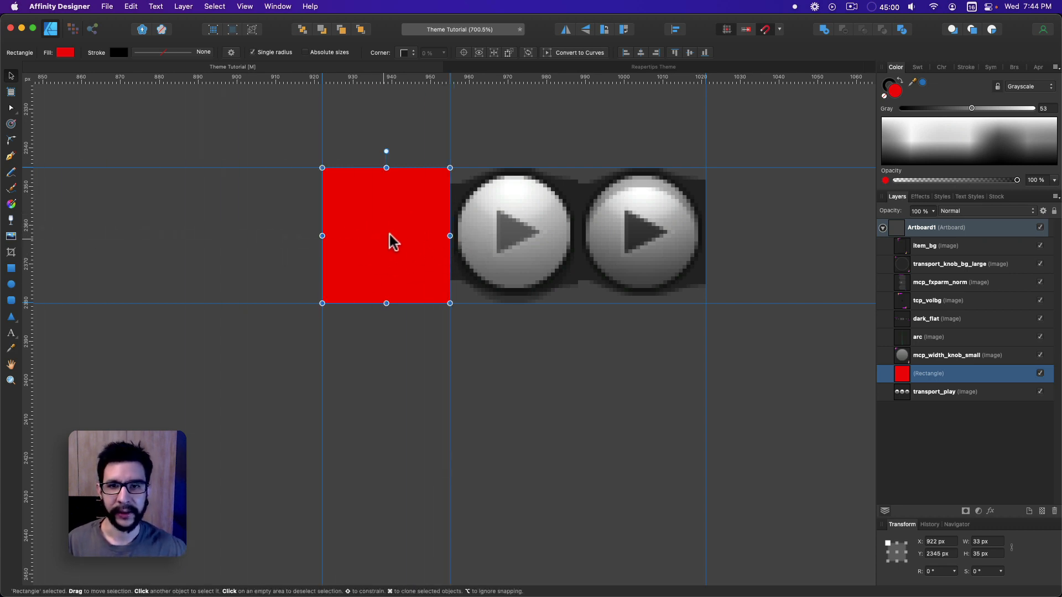
# Duplicate the red rectangle over the second play button and fill the copy with the light blue swatch.
pyautogui.scroll(2, 389, 239)
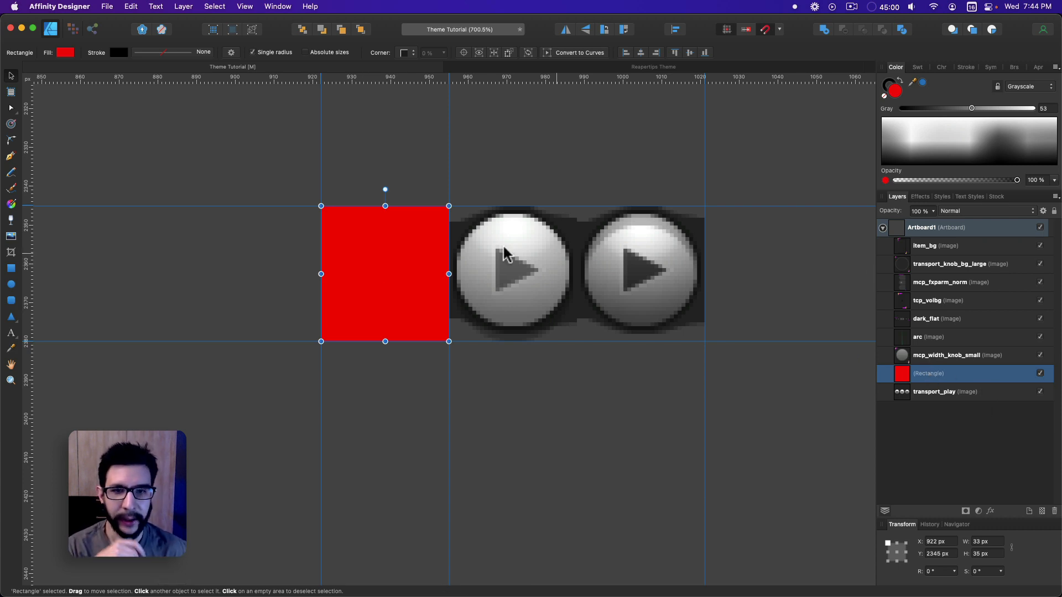
pyautogui.press('super+j')
pyautogui.moveTo(412, 239); pyautogui.dragTo(514, 258)
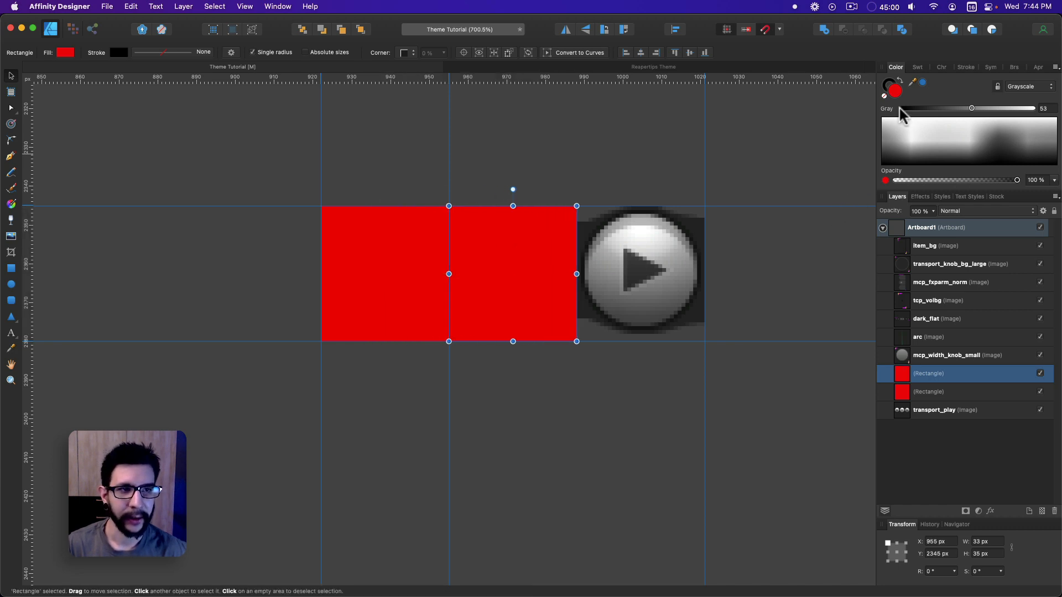
pyautogui.click(919, 68)
pyautogui.click(869, 139)
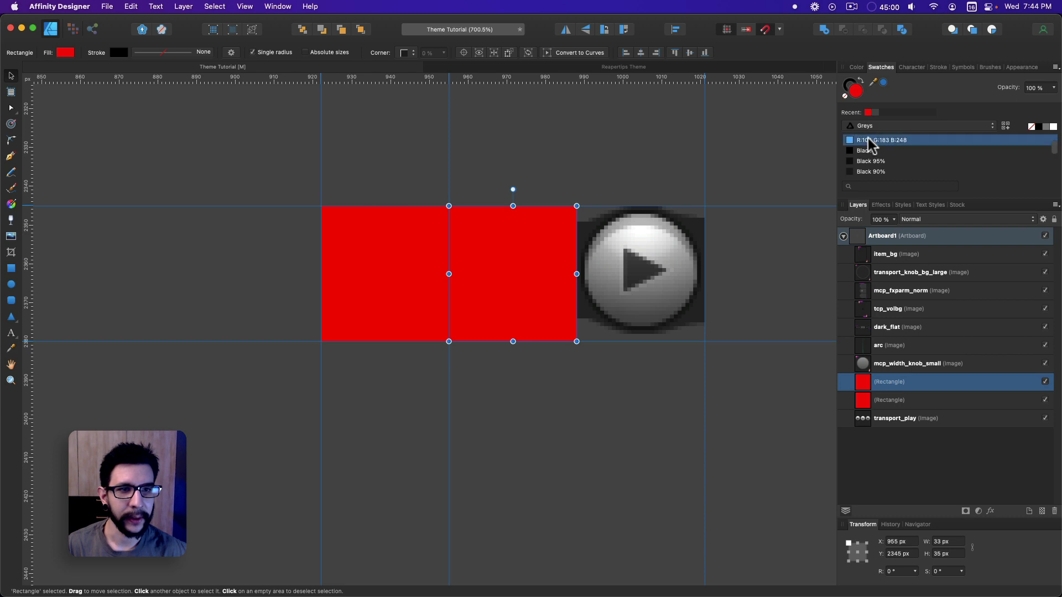
# Duplicate the light blue rectangle over the third play button and fill the copy with the yellow H:44 S:90 L:67 swatch.
pyautogui.moveTo(489, 263); pyautogui.dragTo(619, 257)
pyautogui.scroll(2, 857, 166)
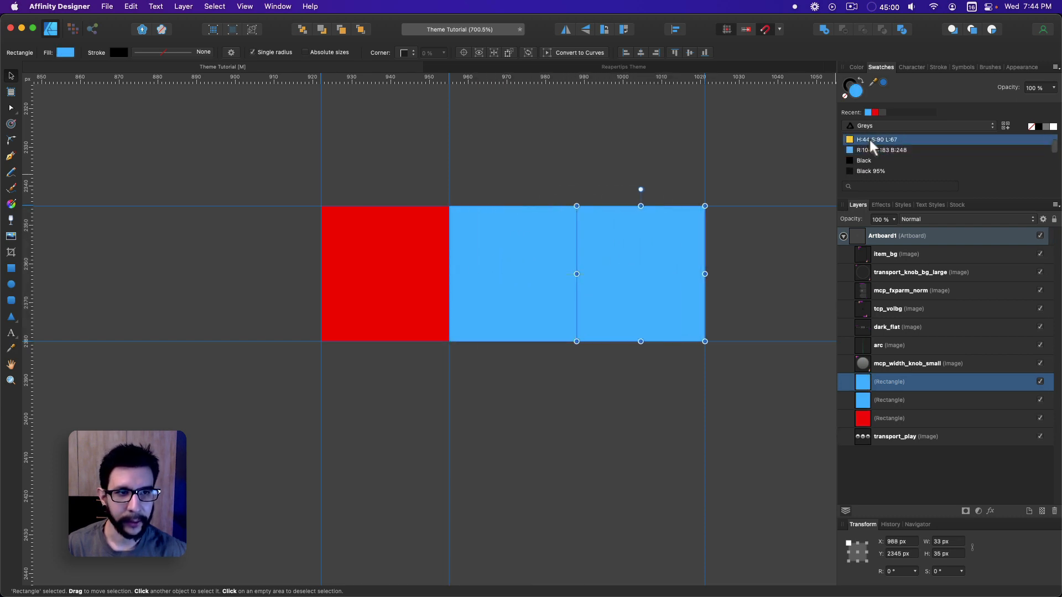
pyautogui.click(864, 141)
# Examine the red, blue and yellow rectangles one by one as the three button states and match them to their layers.
pyautogui.click(907, 401)
pyautogui.click(901, 420)
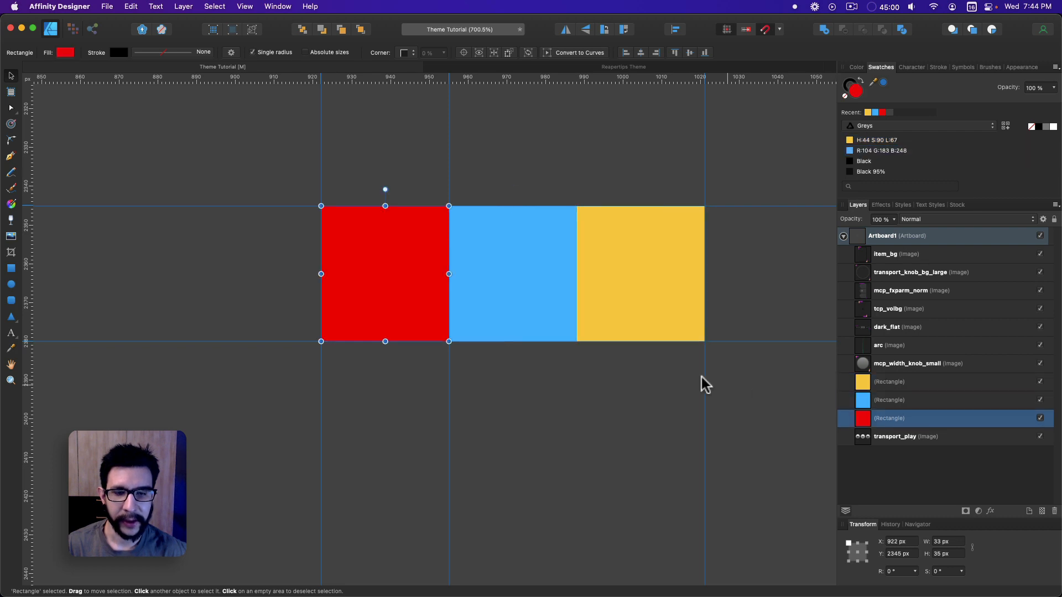
pyautogui.keyDown('shift'); pyautogui.click(565, 271); pyautogui.keyUp('shift')
pyautogui.keyDown('shift'); pyautogui.click(629, 325); pyautogui.keyUp('shift')
pyautogui.click(623, 392)
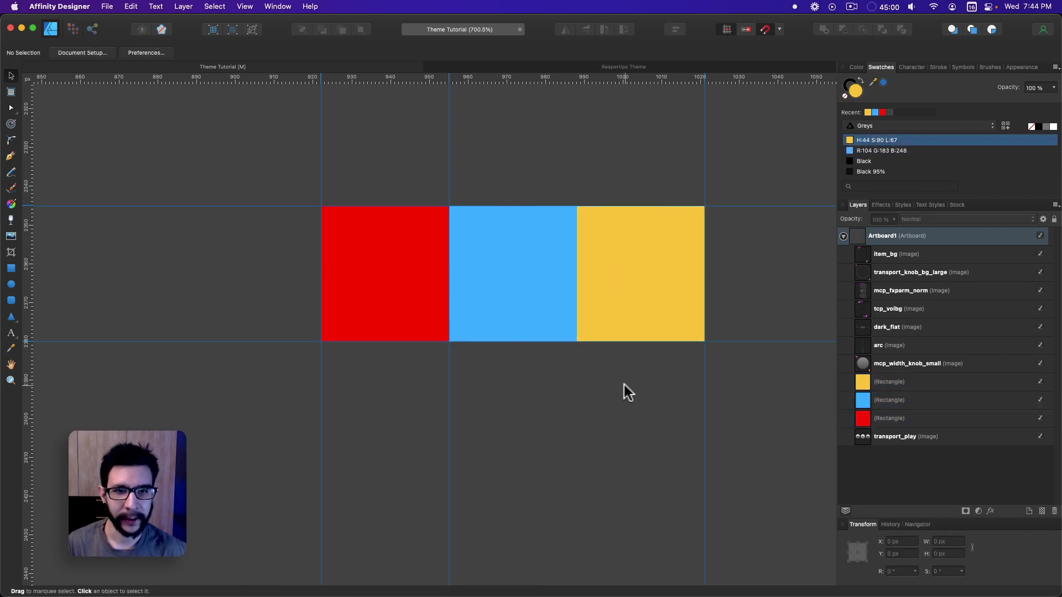
pyautogui.hscroll(2, 623, 391)
pyautogui.click(374, 301)
pyautogui.keyDown('shift'); pyautogui.click(466, 308); pyautogui.keyUp('shift')
pyautogui.keyDown('shift'); pyautogui.click(557, 303); pyautogui.keyUp('shift')
pyautogui.click(343, 290)
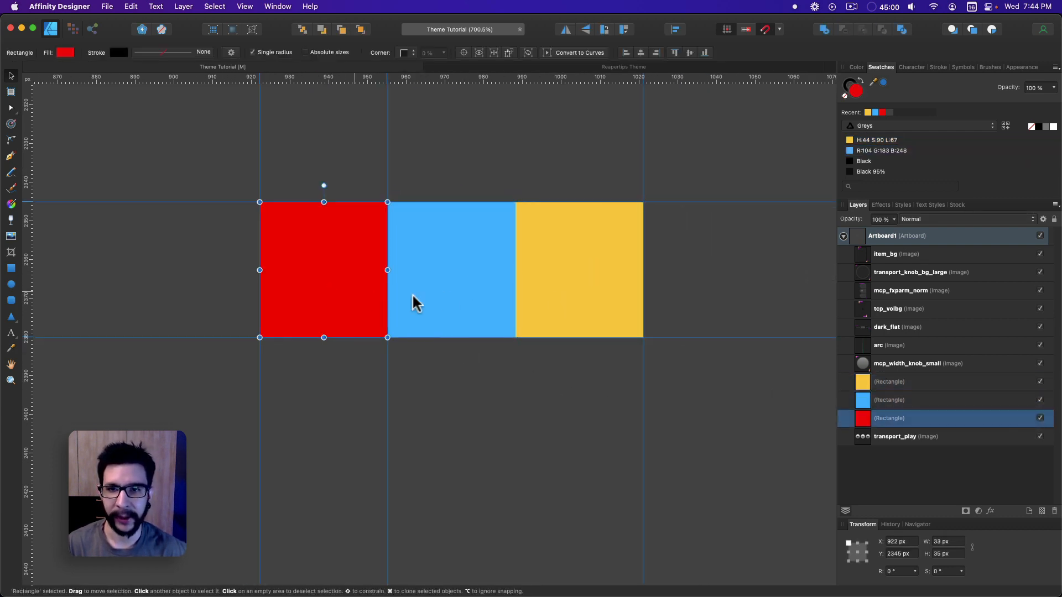
pyautogui.click(903, 402)
pyautogui.click(890, 383)
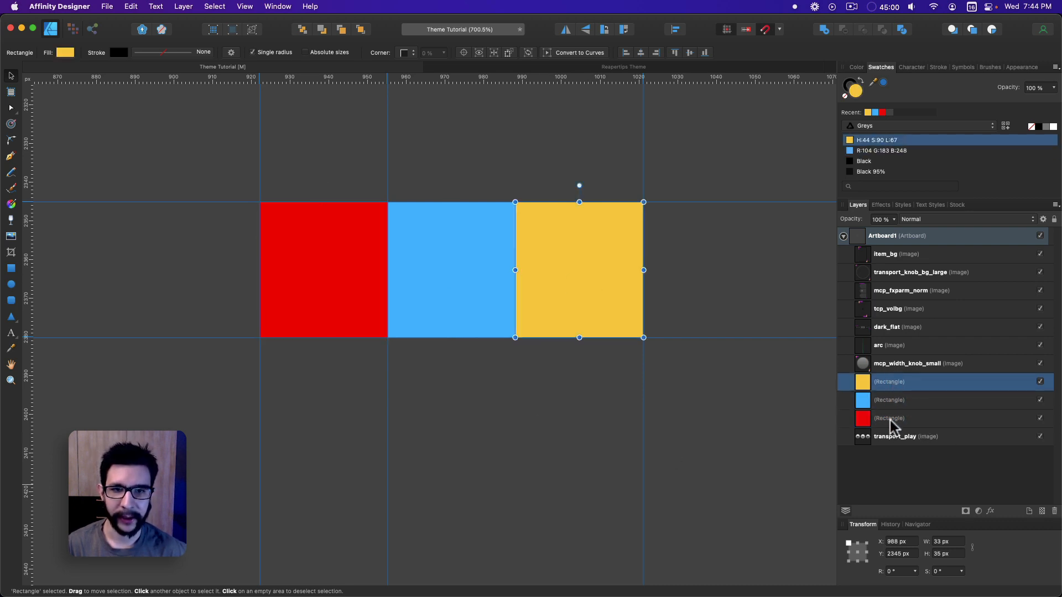
# Rename the red, blue and yellow rectangle layers Normal, Hover and Pressed respectively.
pyautogui.click(888, 422)
pyautogui.doubleClick(887, 423)
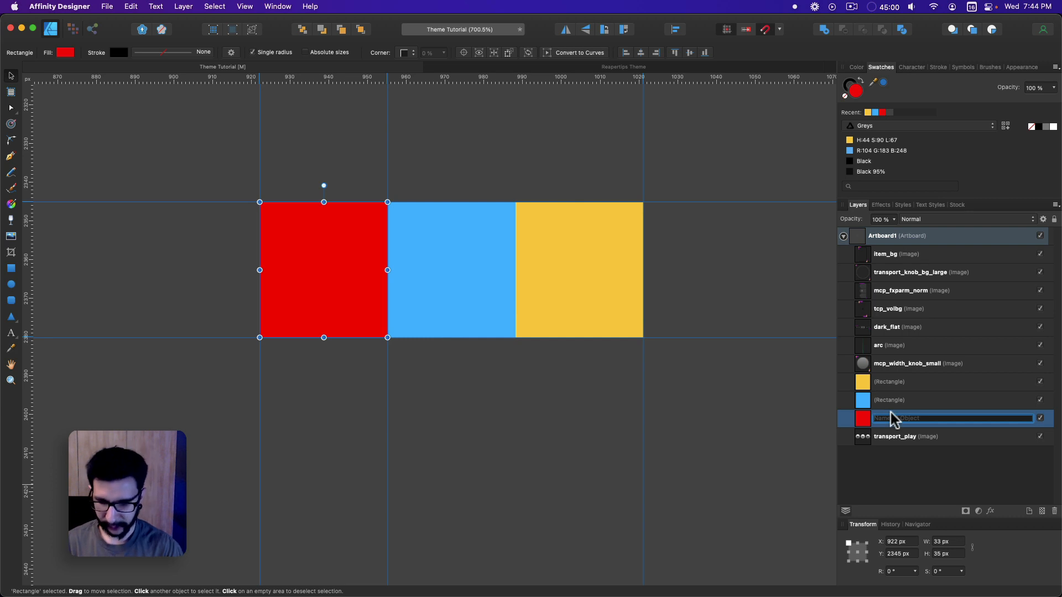
pyautogui.write('H')
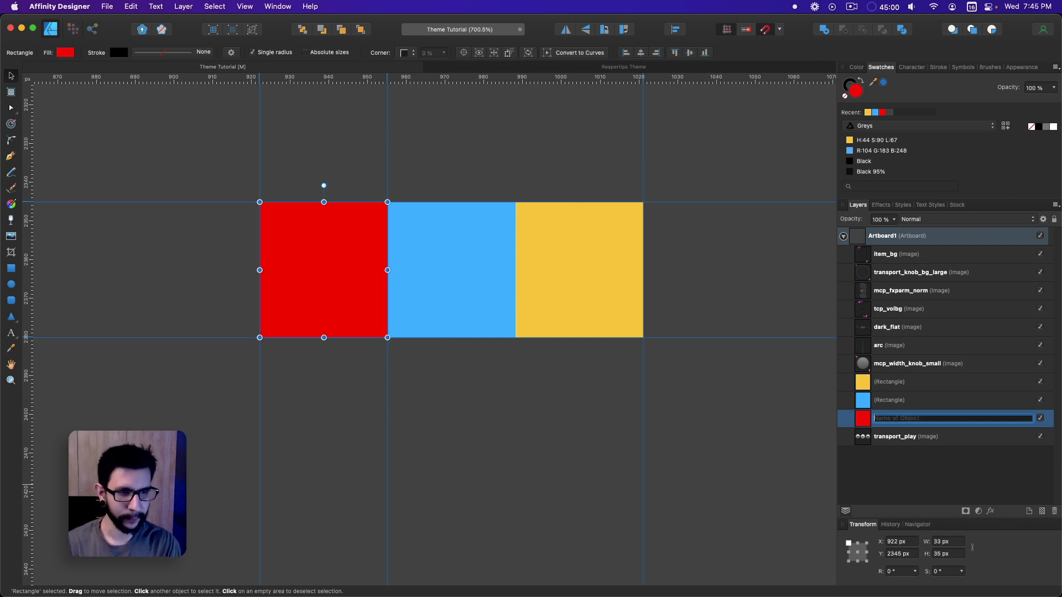
pyautogui.press('Return')
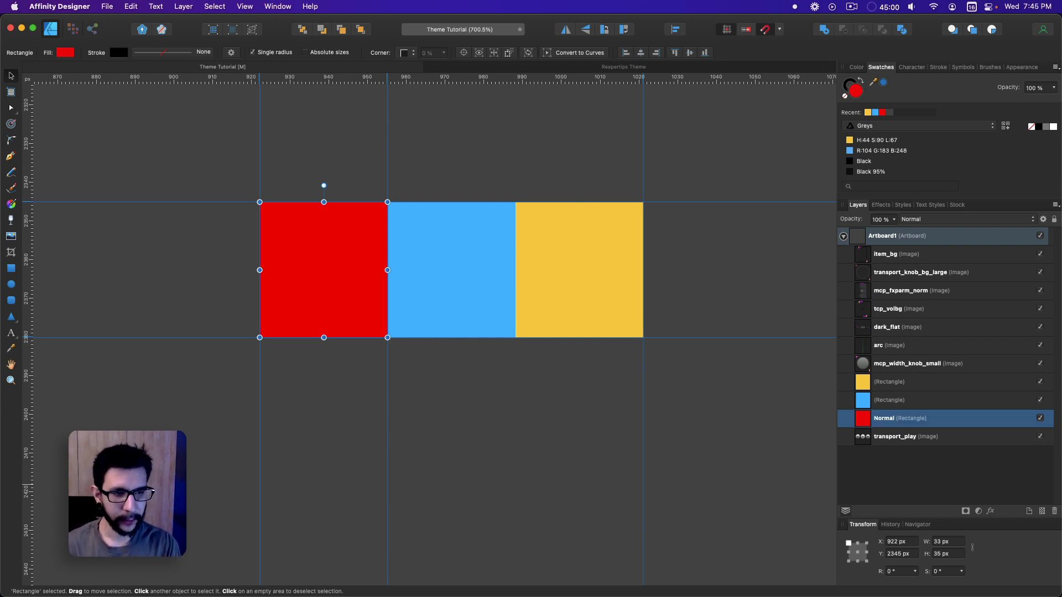
pyautogui.click(882, 407)
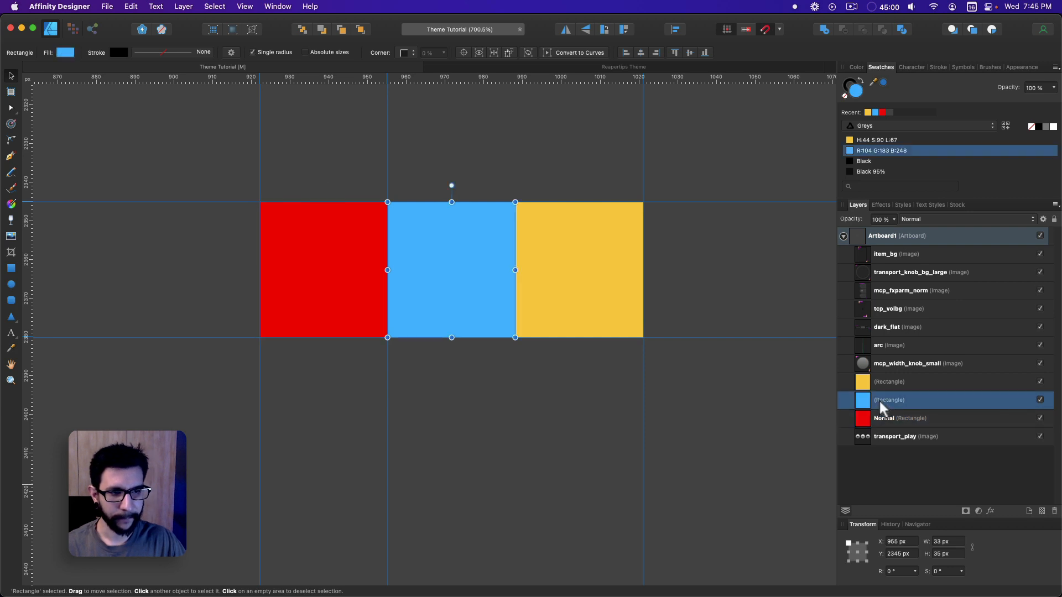
pyautogui.doubleClick(880, 403)
pyautogui.write('Hover')
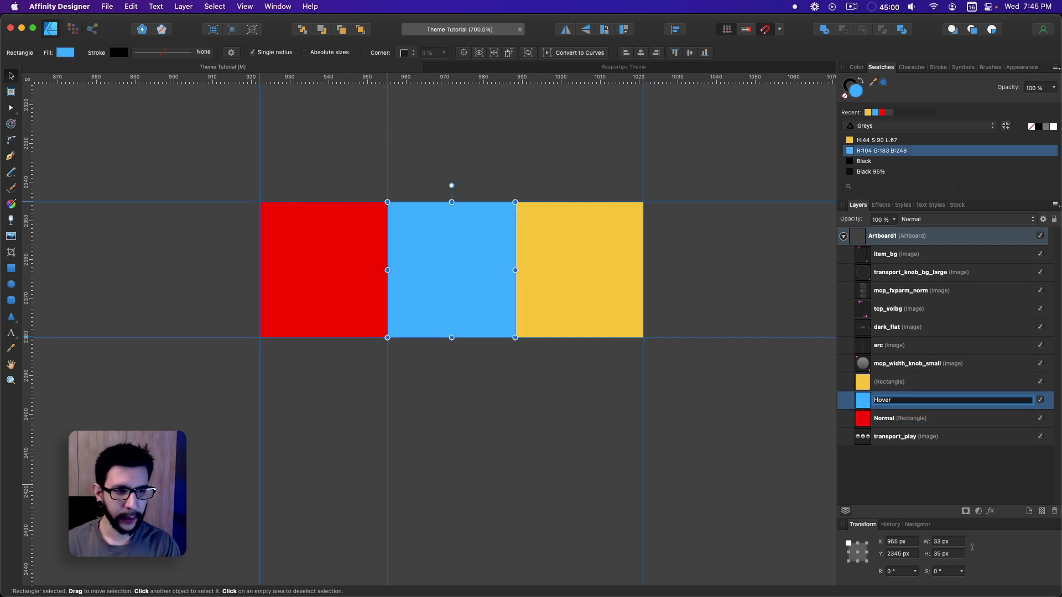
pyautogui.press('Return')
pyautogui.doubleClick(900, 382)
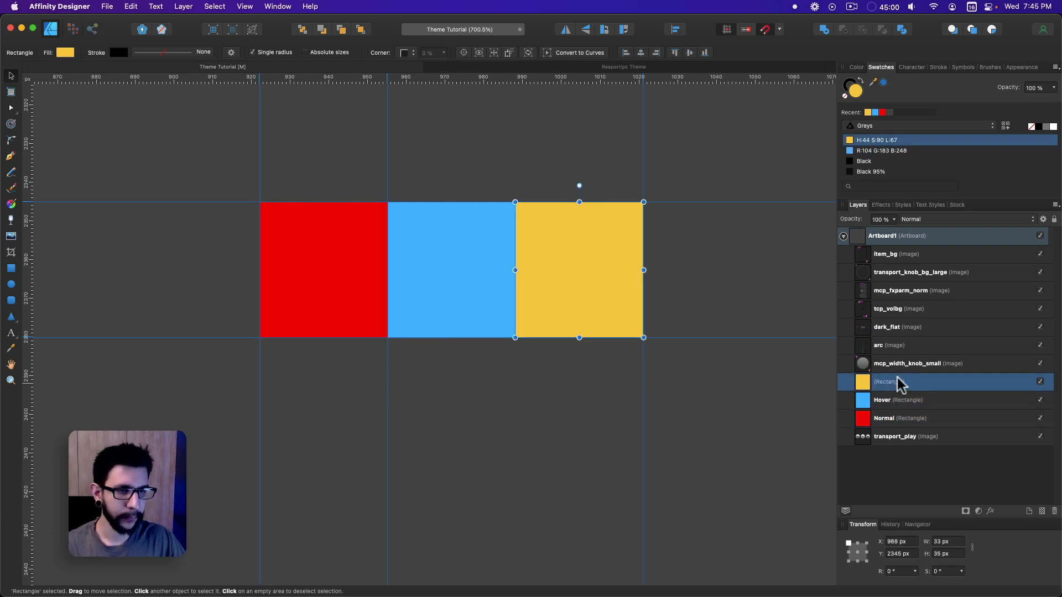
pyautogui.write('Pressed')
pyautogui.press('Return')
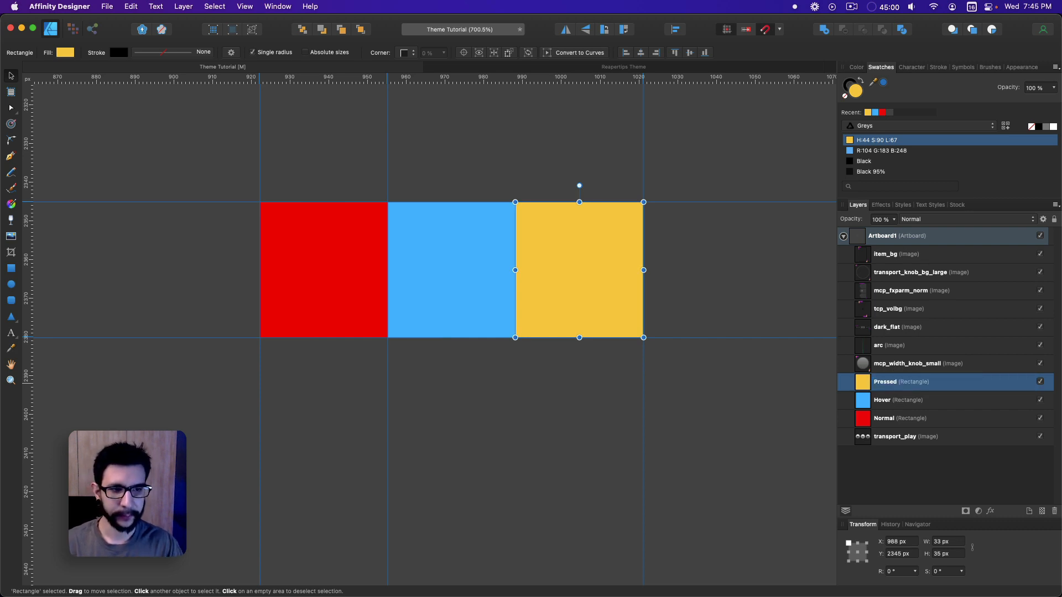
pyautogui.click(586, 418)
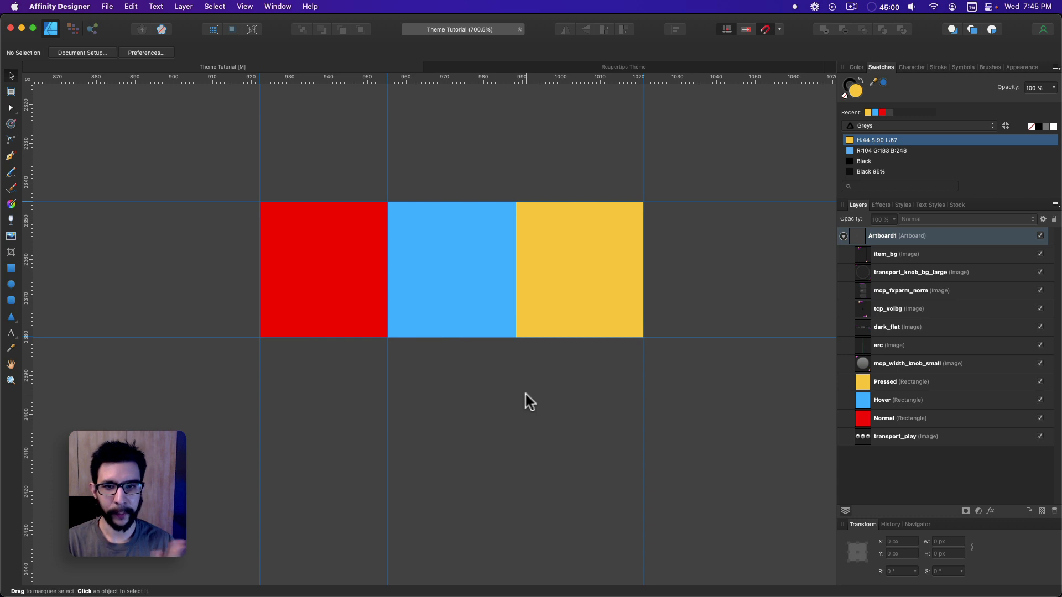
# Move the Normal, Hover and Pressed rectangles together straight down below the transport_play image to uncover it.
pyautogui.click(892, 415)
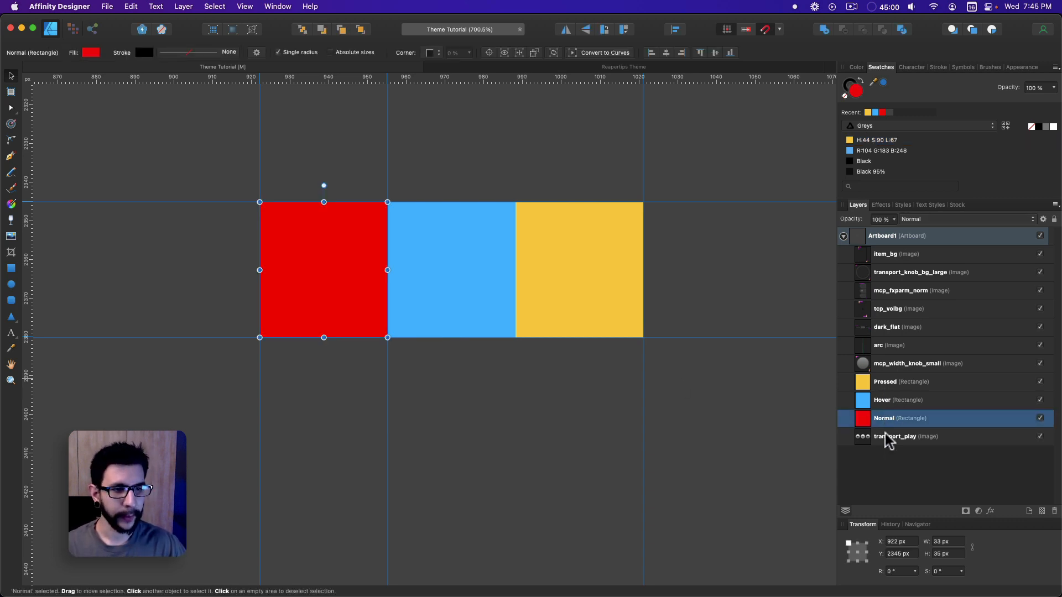
pyautogui.click(451, 359)
pyautogui.scroll(-2, 452, 359)
pyautogui.click(384, 294)
pyautogui.keyDown('shift'); pyautogui.click(470, 289); pyautogui.keyUp('shift')
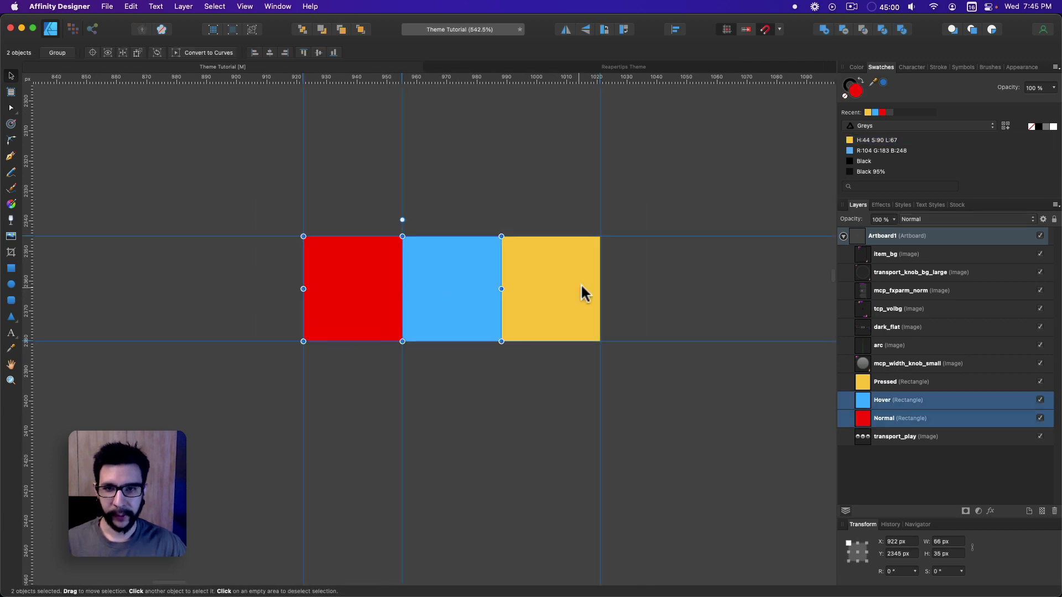
pyautogui.keyDown('shift'); pyautogui.click(579, 285); pyautogui.keyUp('shift')
pyautogui.moveTo(575, 290); pyautogui.dragTo(534, 509)
# Group the transport_play image on its own and expand the new group to show the image inside.
pyautogui.click(401, 313)
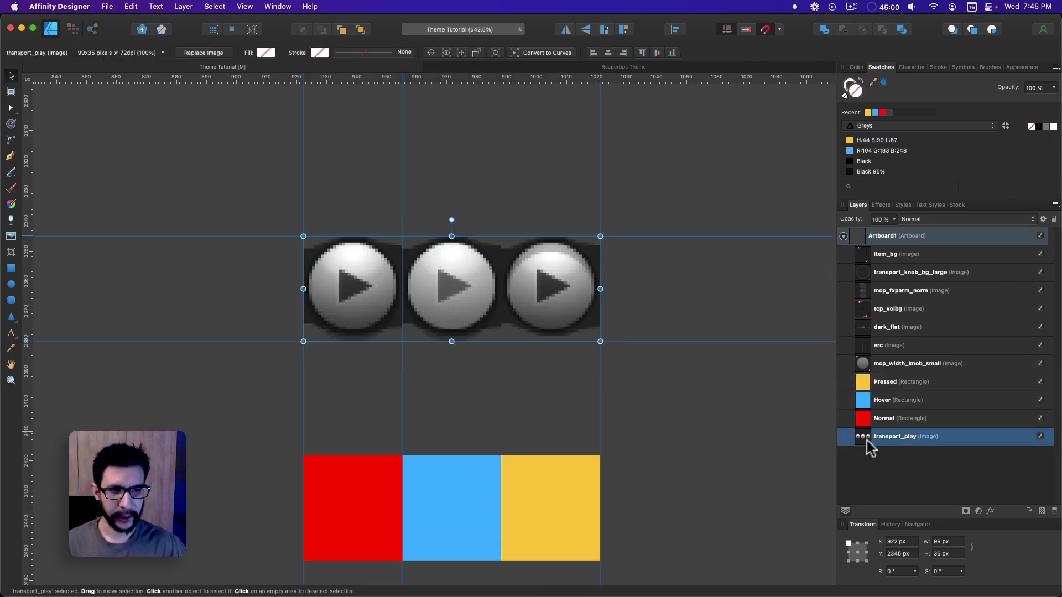
pyautogui.click(878, 451)
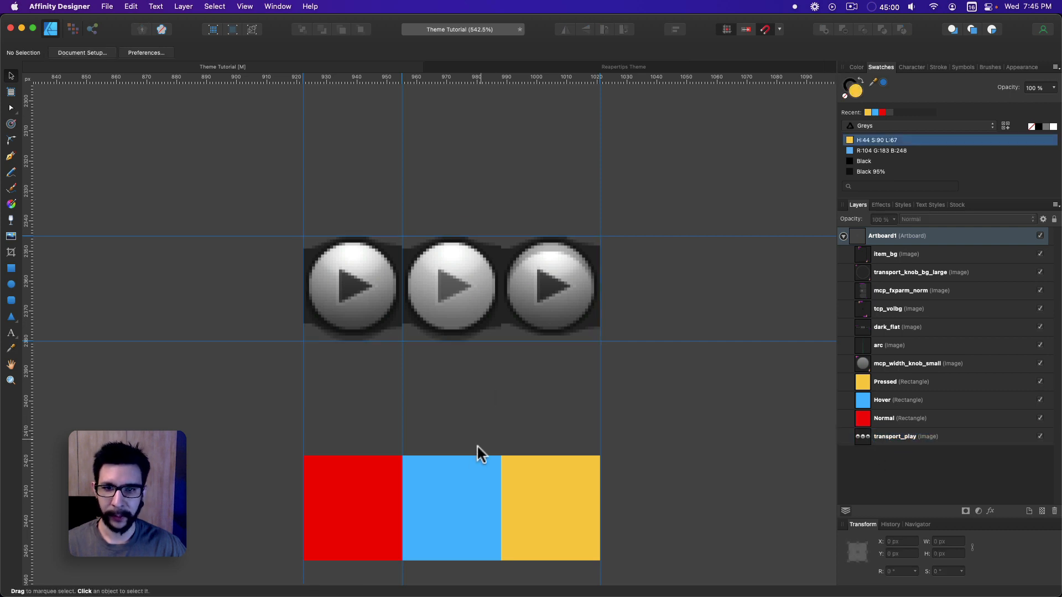
pyautogui.click(372, 326)
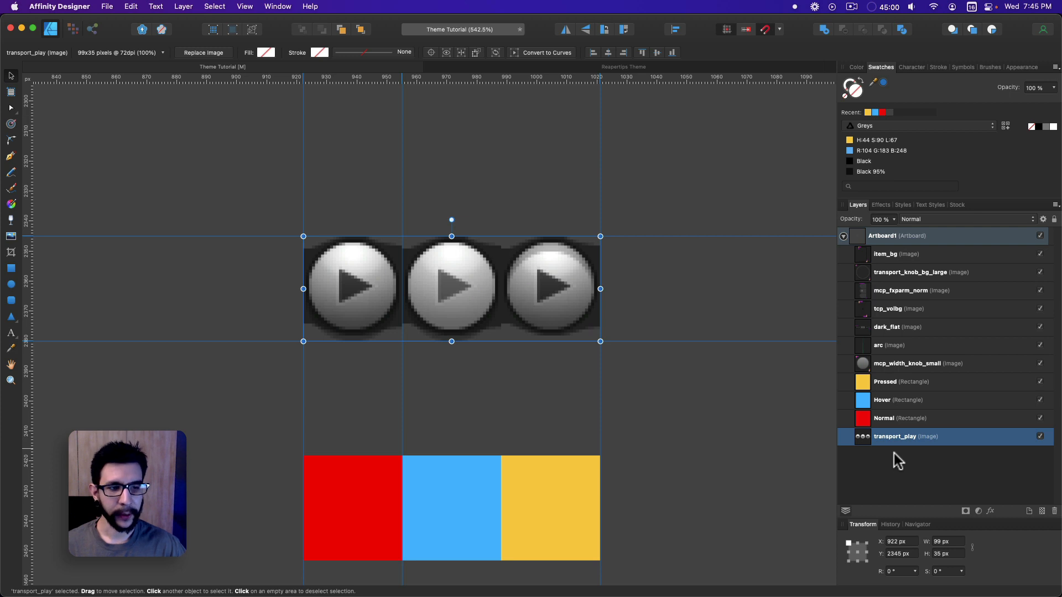
pyautogui.rightClick(897, 438)
pyautogui.press('Escape')
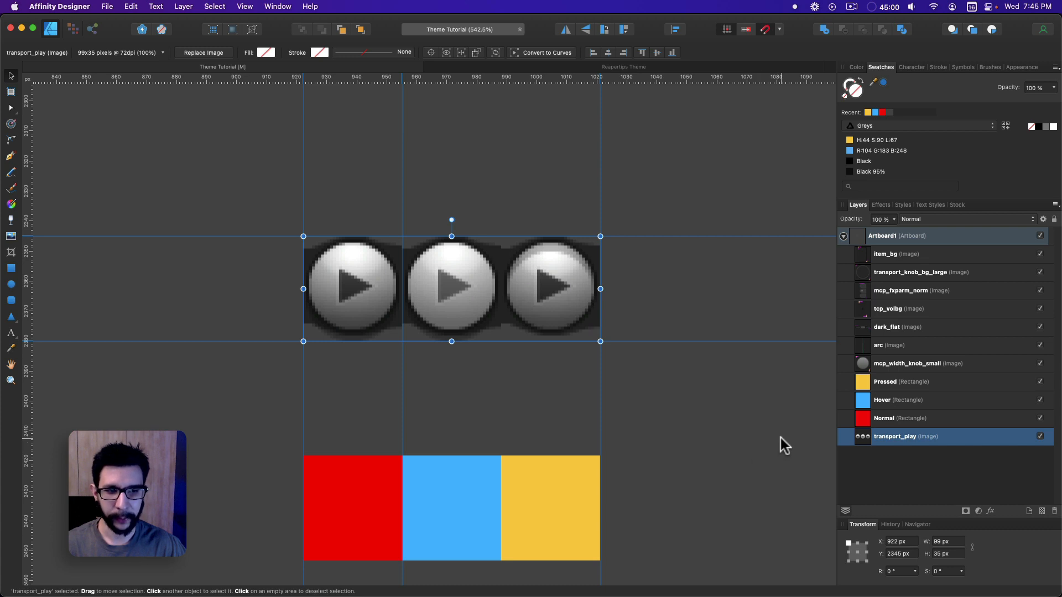
pyautogui.press('super+g')
pyautogui.click(848, 437)
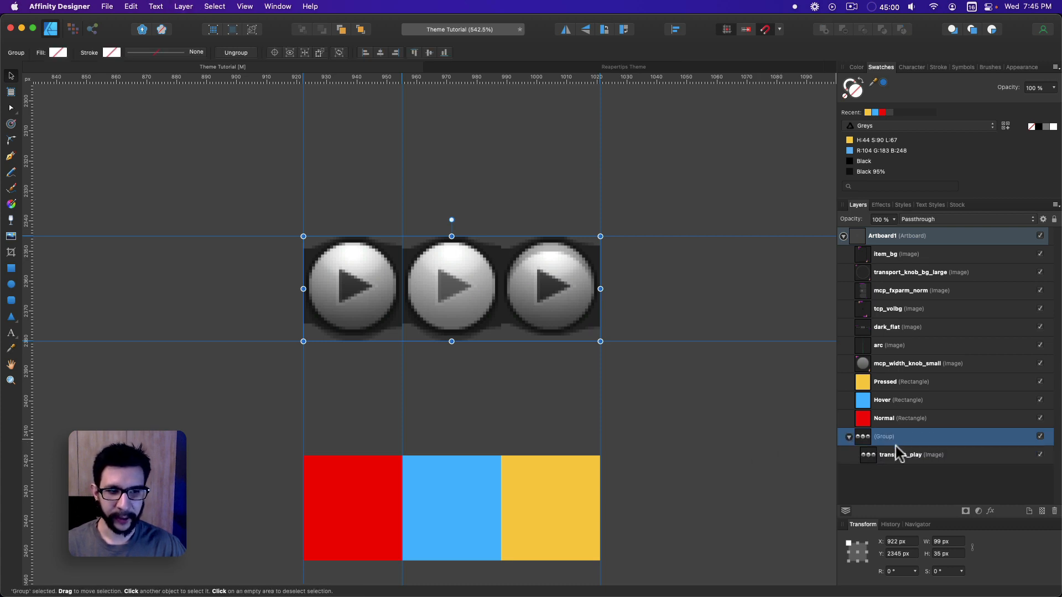
pyautogui.click(899, 457)
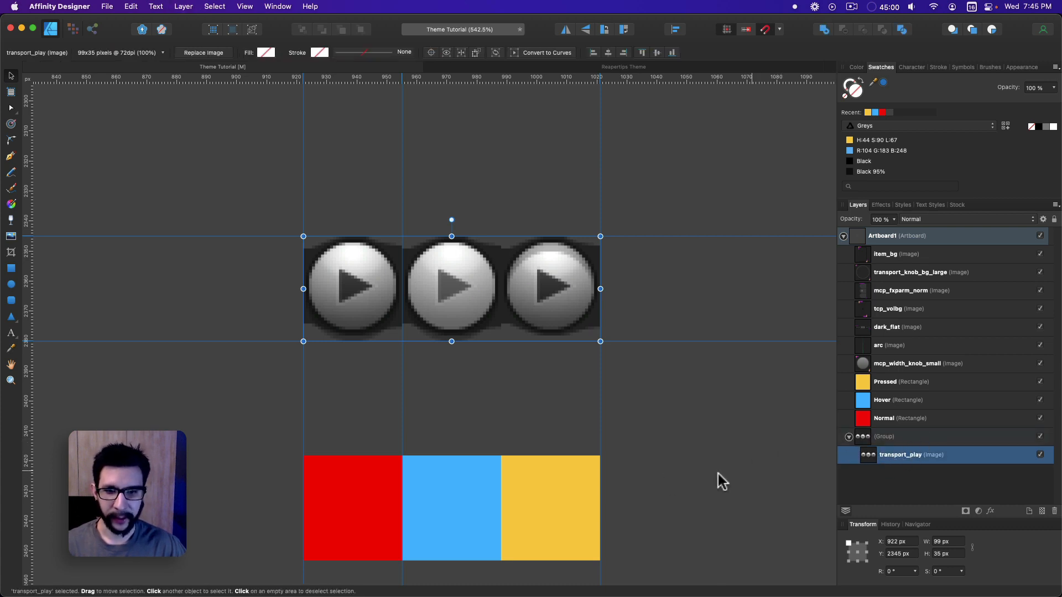
# Place the Normal, Hover and Pressed layers inside the group above transport_play and align the rectangles exactly over the image.
pyautogui.click(892, 417)
pyautogui.keyDown('shift'); pyautogui.click(890, 390); pyautogui.keyUp('shift')
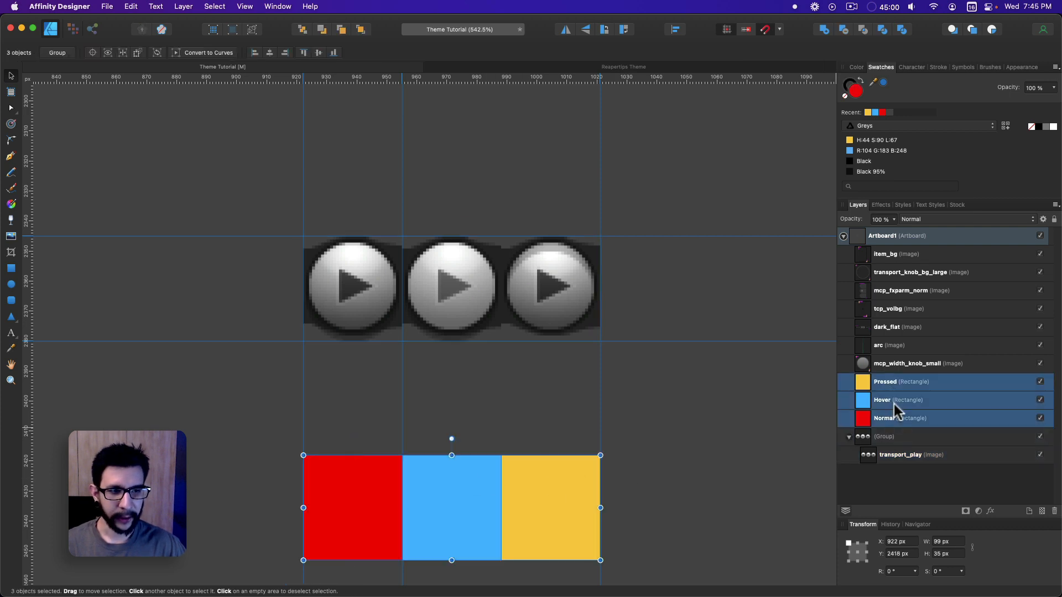
pyautogui.moveTo(889, 415); pyautogui.dragTo(901, 442)
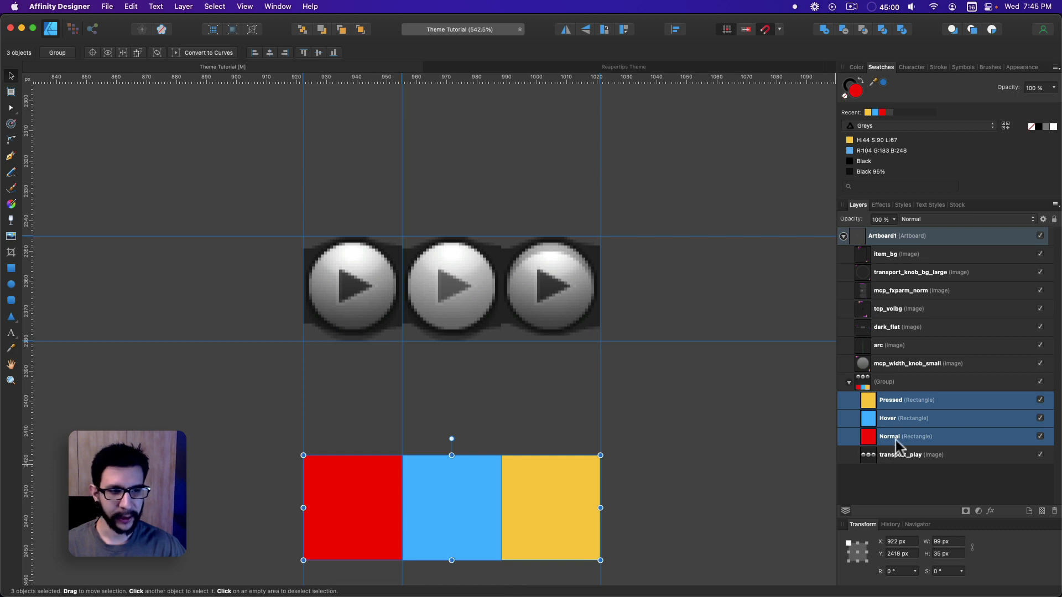
pyautogui.moveTo(546, 493); pyautogui.dragTo(543, 277)
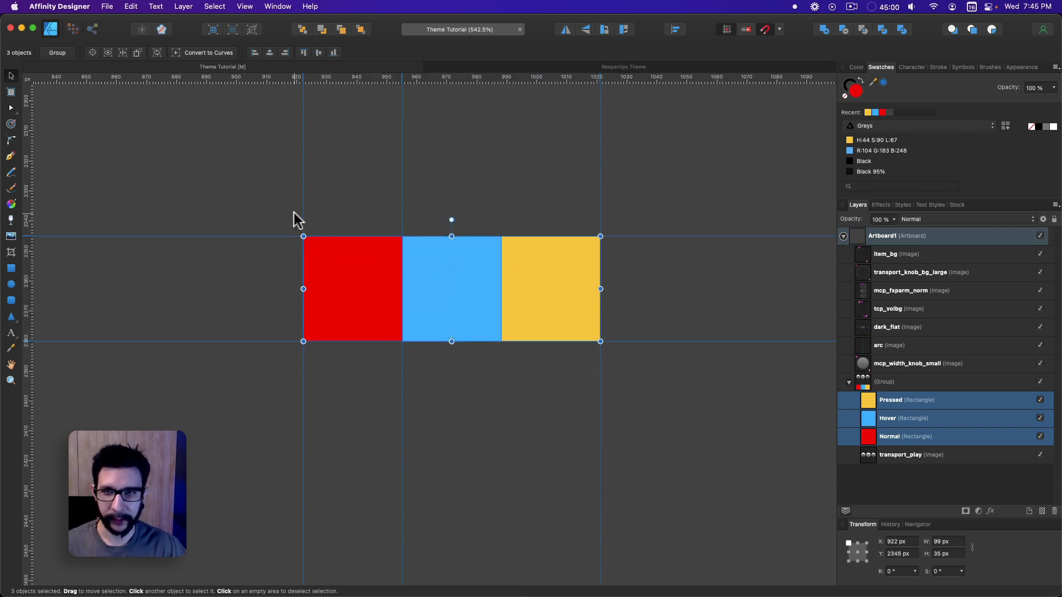
pyautogui.scroll(-2, 249, 222)
pyautogui.hscroll(-2, 257, 242)
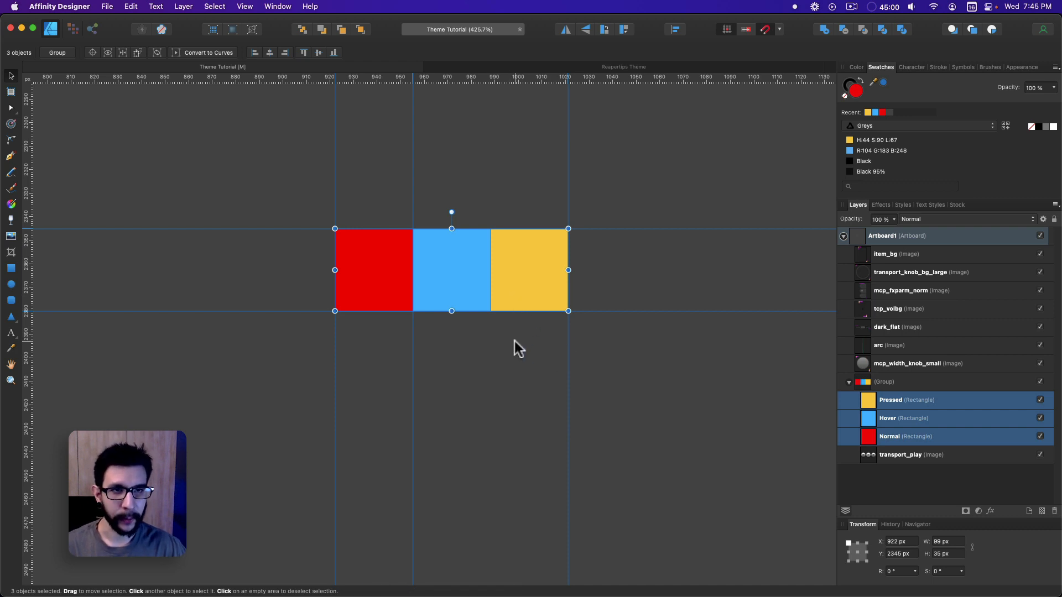
# Review the snapping options of the Pixel work preset and test a small move of the group, undoing it.
pyautogui.moveTo(515, 341); pyautogui.dragTo(547, 419)
pyautogui.scroll(2, 517, 372)
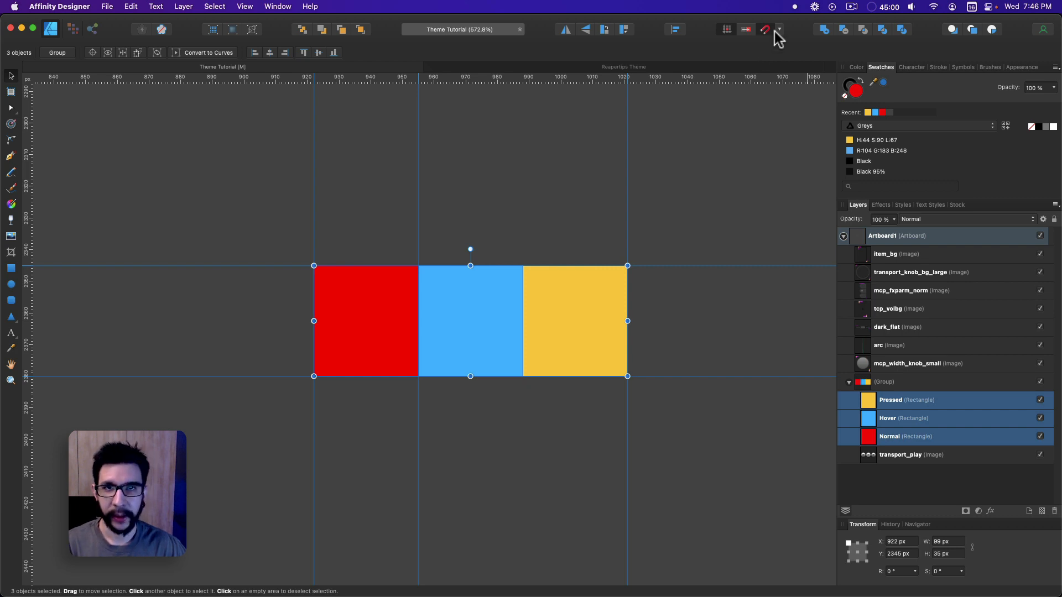
pyautogui.scroll(2, 672, 131)
pyautogui.hscroll(-2, 539, 155)
pyautogui.scroll(-2, 539, 155)
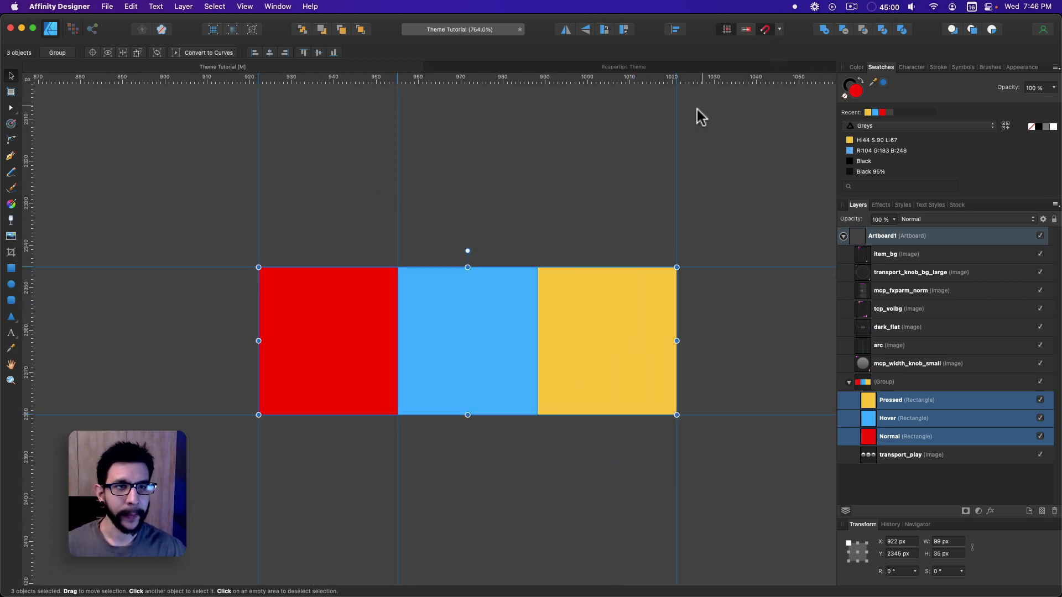
pyautogui.click(287, 363)
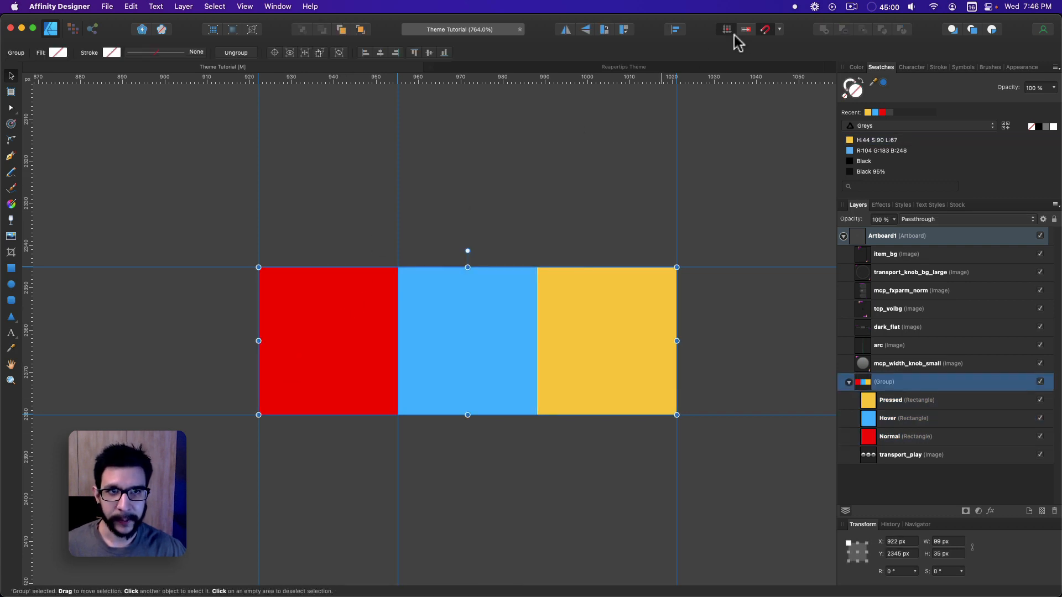
pyautogui.click(780, 30)
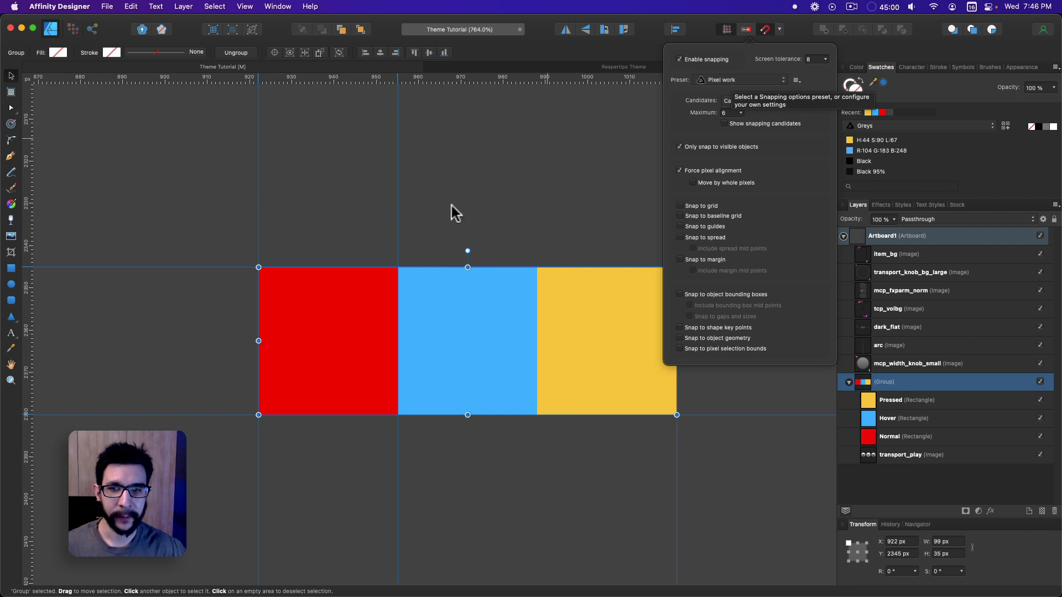
pyautogui.moveTo(290, 320)
pyautogui.mouseDown()
pyautogui.moveTo(296, 337)
pyautogui.moveTo(303, 331)
pyautogui.mouseUp()
pyautogui.press('super+z')
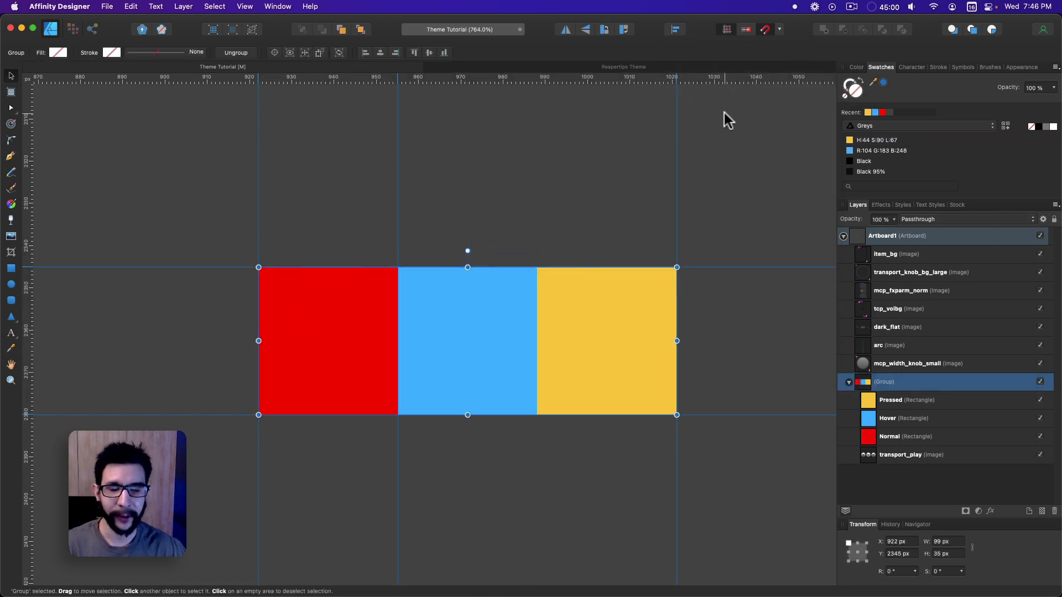
# Set the group's X position to 922.5 px and turn on pixel view mode to inspect the rectangle edges up close.
pyautogui.click(898, 542)
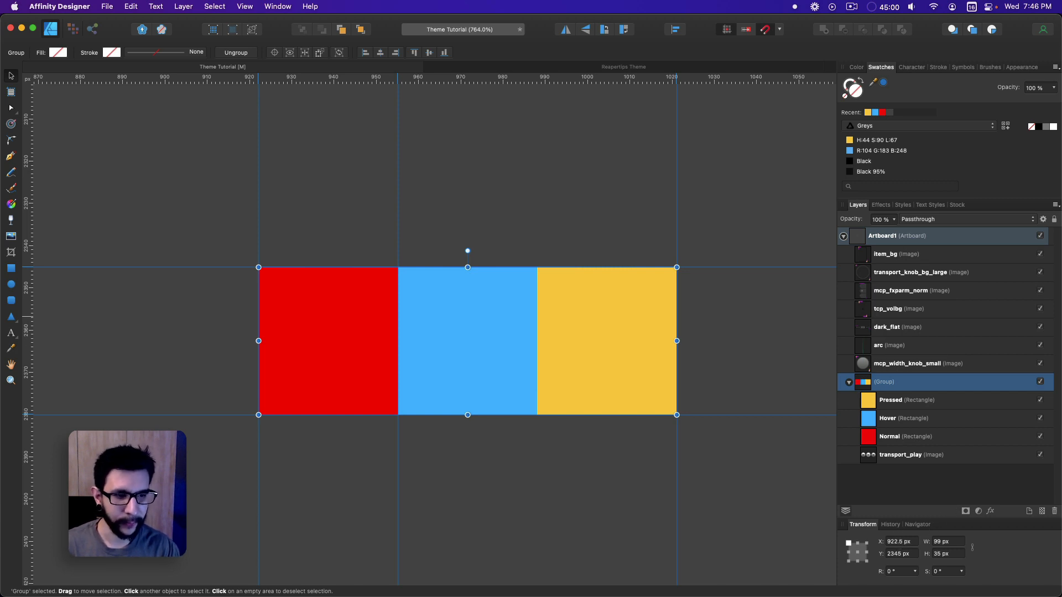
pyautogui.scroll(5, 250, 310)
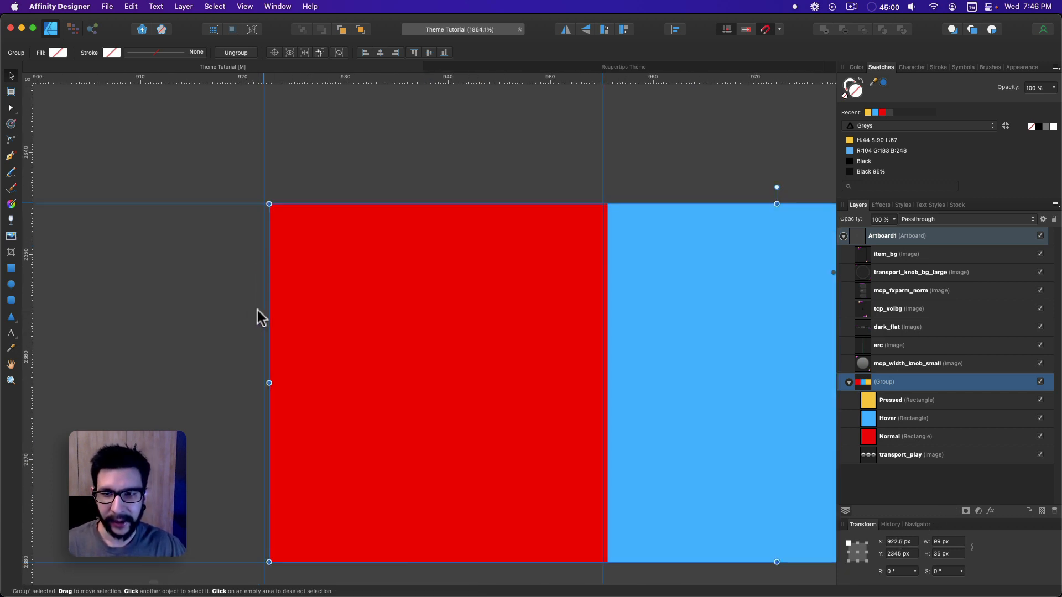
pyautogui.click(212, 30)
pyautogui.click(228, 285)
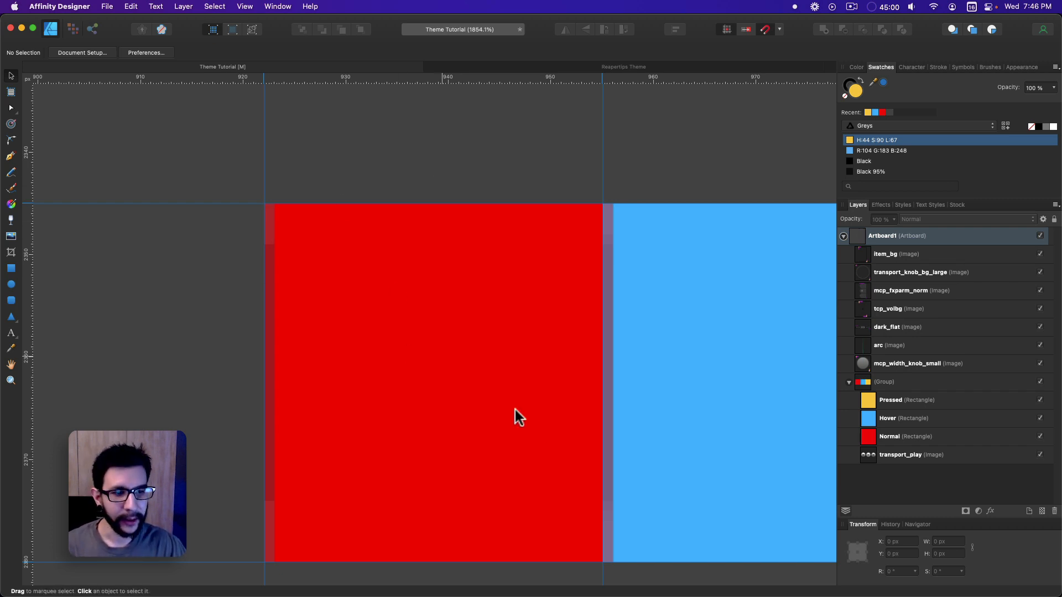
# Check the group's fractional X position, undo that last position change, and deselect the group.
pyautogui.click(438, 357)
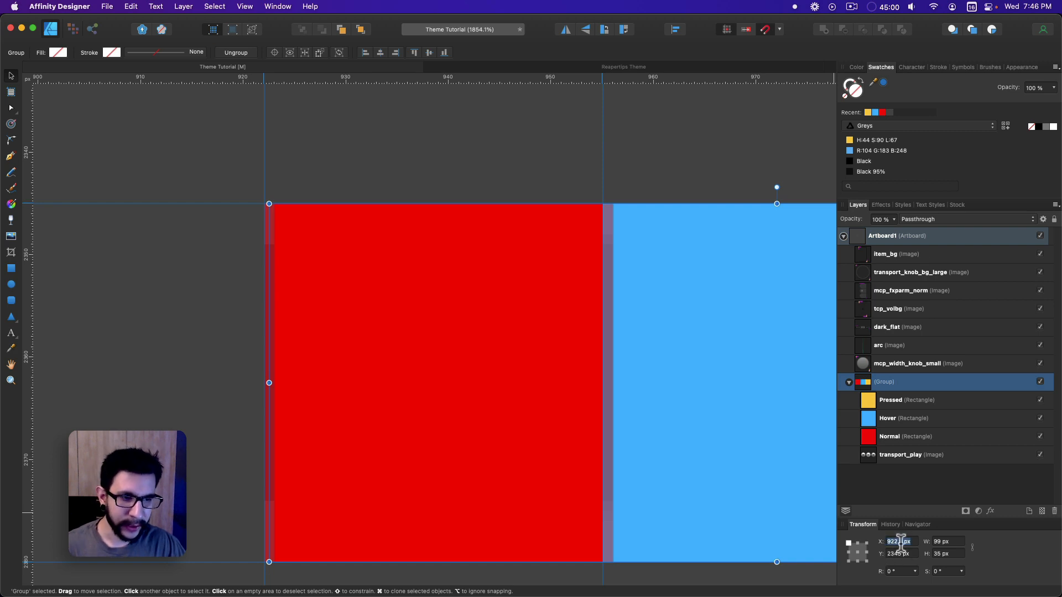
pyautogui.click(898, 542)
pyautogui.moveTo(898, 542); pyautogui.dragTo(907, 543)
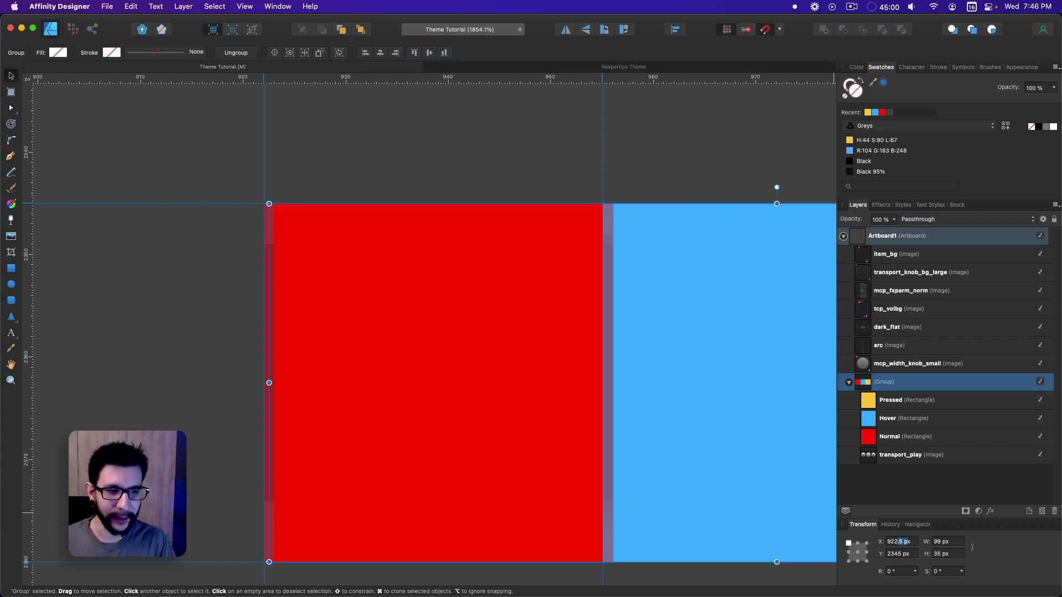
pyautogui.click(890, 539)
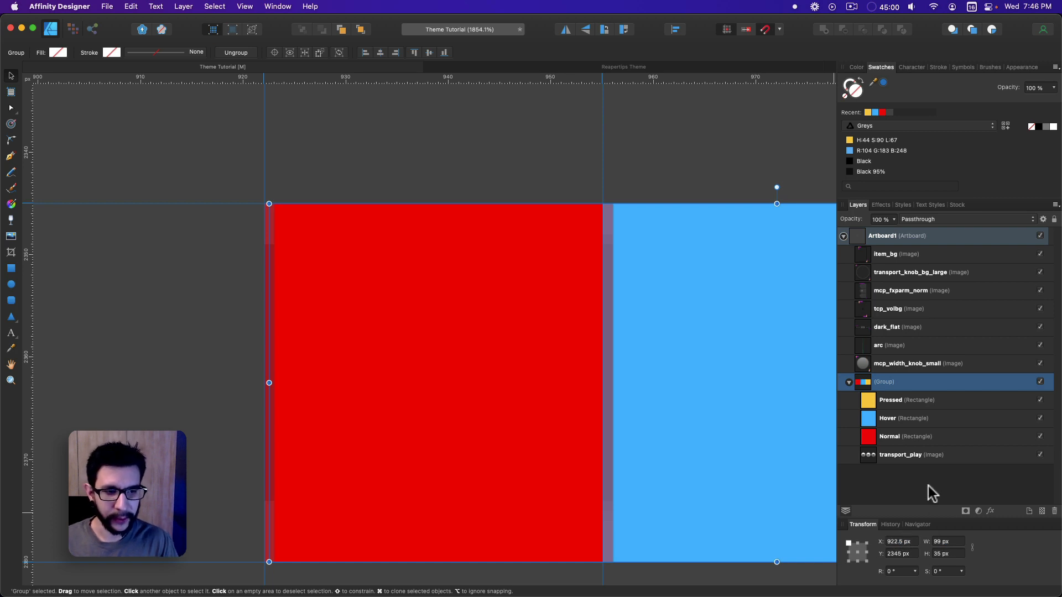
pyautogui.press('super+z')
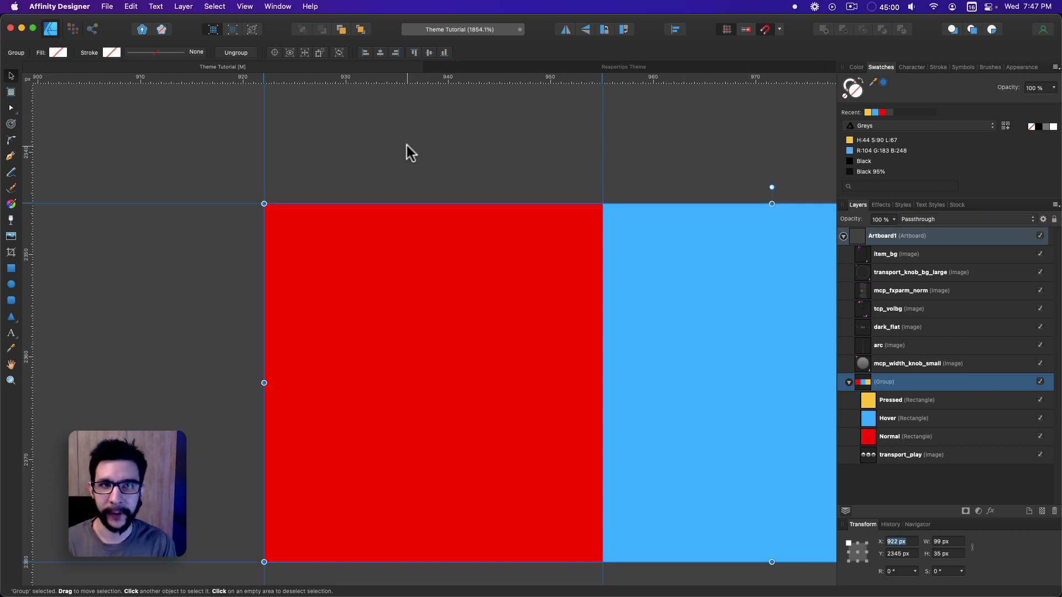
pyautogui.click(675, 174)
# Check that the snapping preset is Pixel work, test a move of the group about 3 px to the left, and undo it.
pyautogui.click(780, 29)
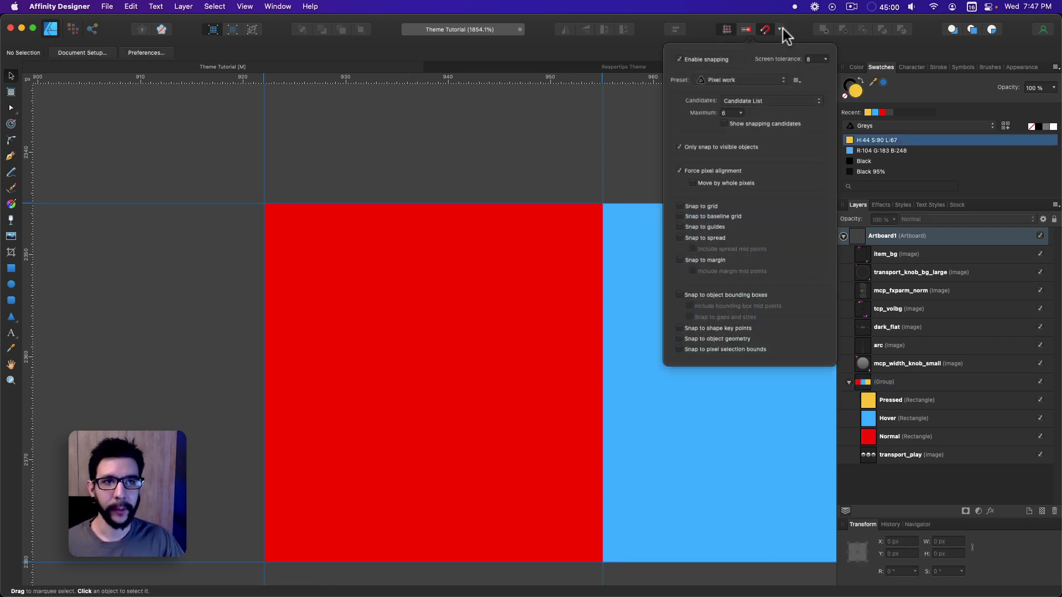
pyautogui.click(736, 81)
pyautogui.click(725, 83)
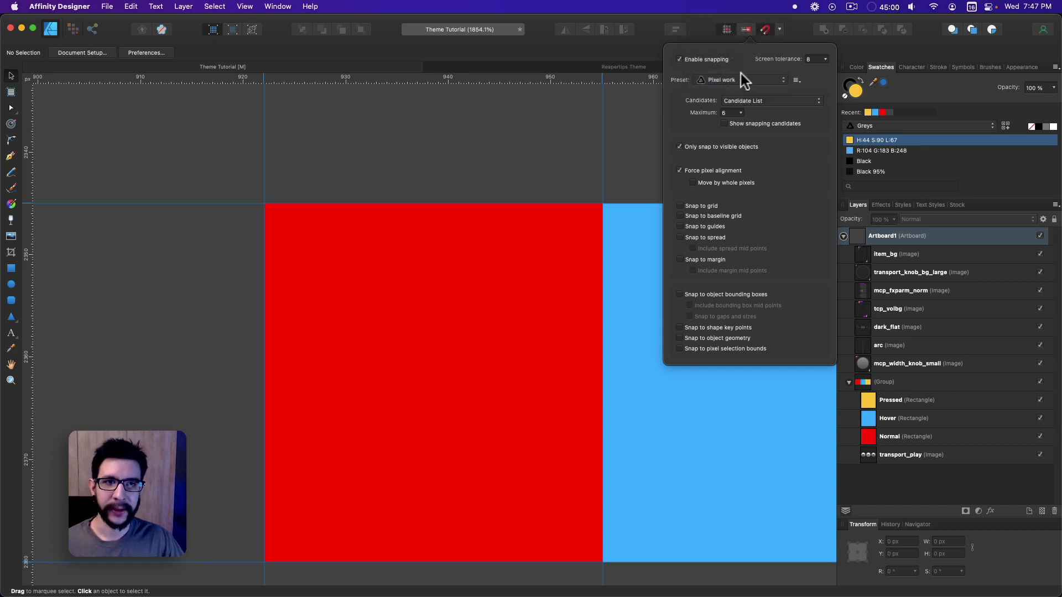
pyautogui.click(468, 236)
pyautogui.moveTo(447, 249); pyautogui.dragTo(407, 261)
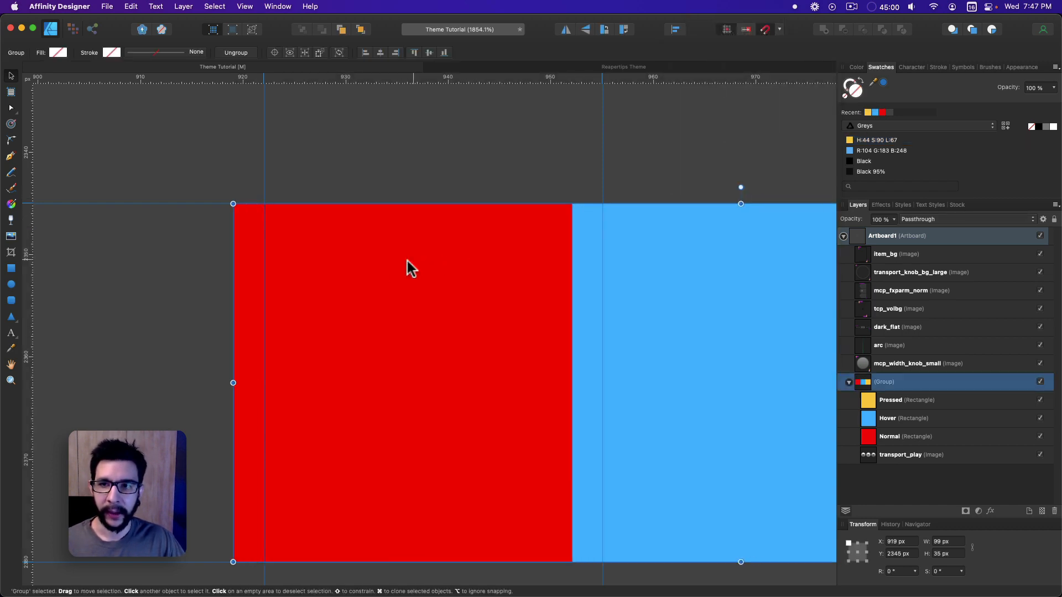
pyautogui.press('super+z')
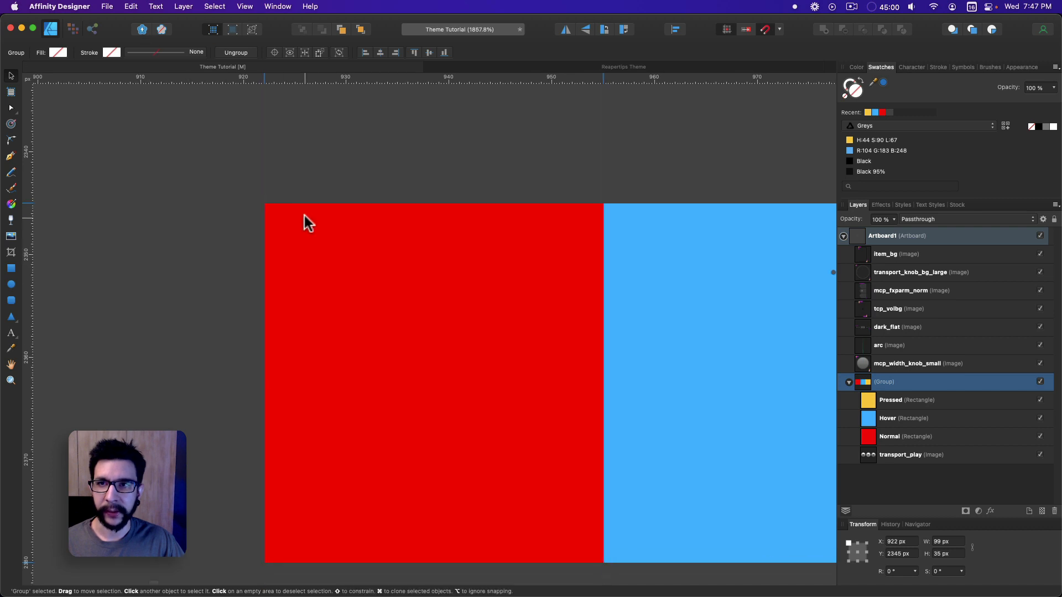
pyautogui.scroll(-1, 304, 221)
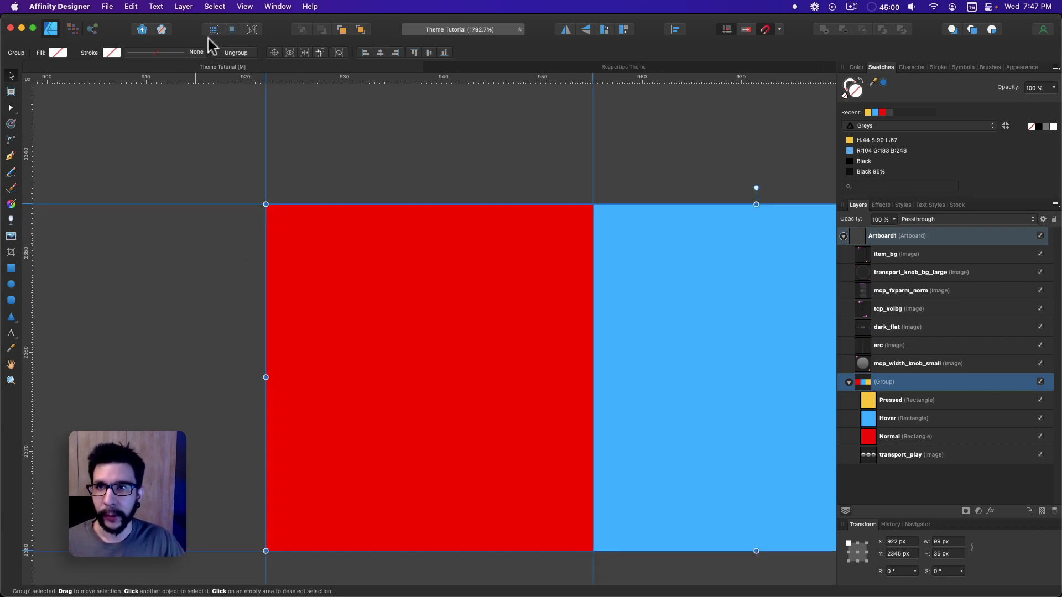
pyautogui.scroll(-1, 223, 185)
pyautogui.click(210, 186)
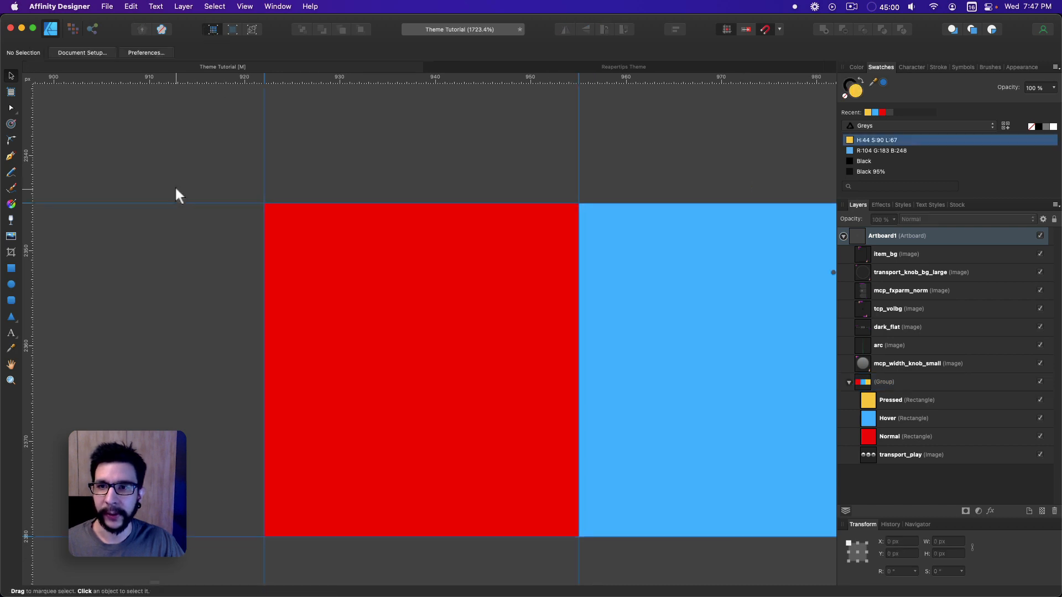
# Test pixel alignment by drawing a rectangle about 14 × 17 px beside the group, resizing it to about 11 × 9 px, and undoing both.
pyautogui.click(11, 269)
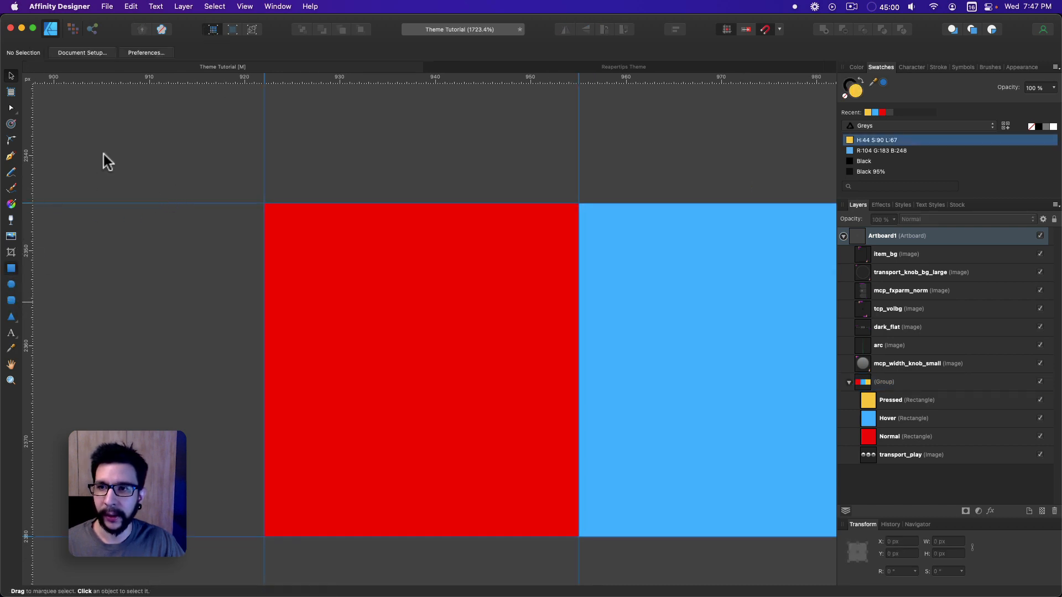
pyautogui.moveTo(102, 146); pyautogui.dragTo(235, 308)
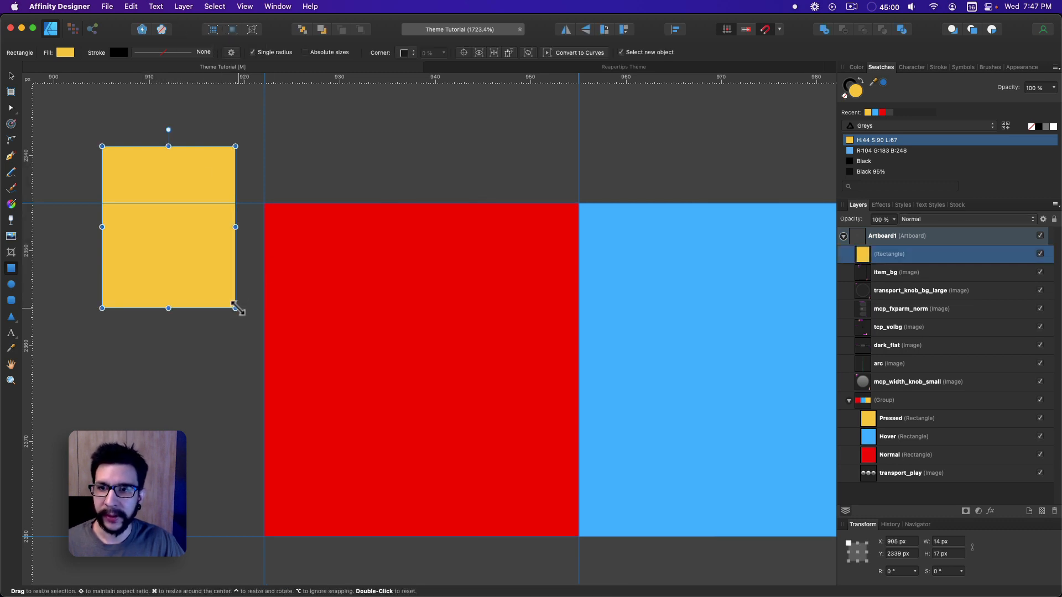
pyautogui.moveTo(235, 308); pyautogui.dragTo(206, 232)
pyautogui.scroll(-5, 205, 228)
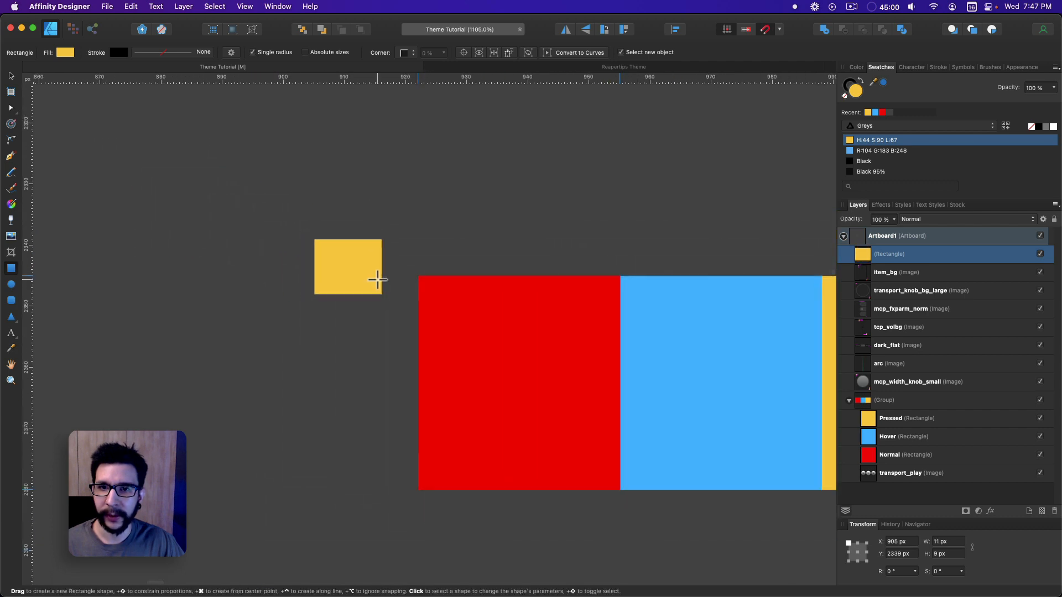
pyautogui.press('super+z')
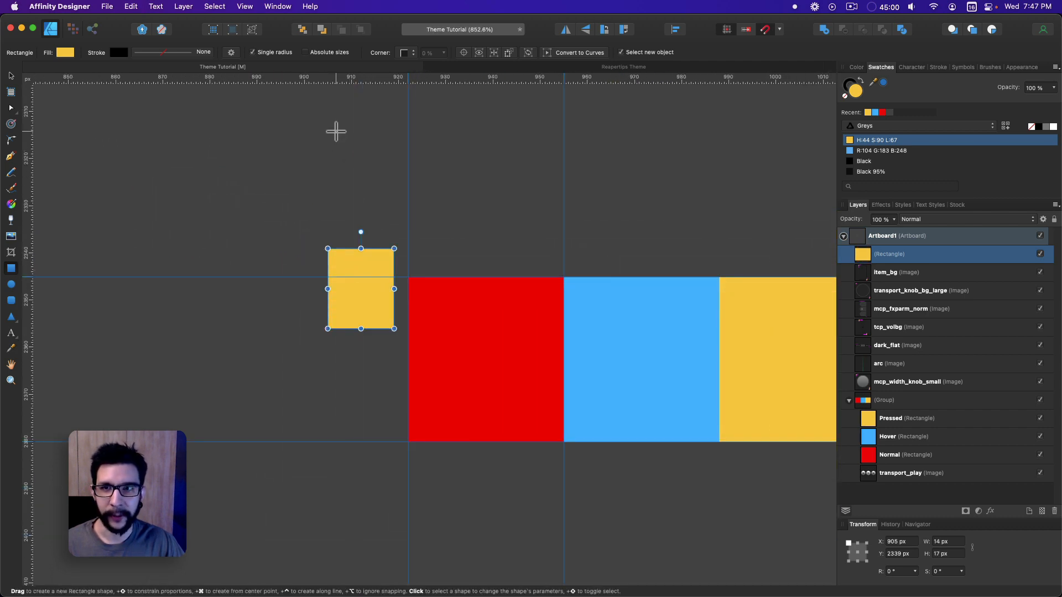
pyautogui.press('super+z')
pyautogui.hscroll(5, 368, 212)
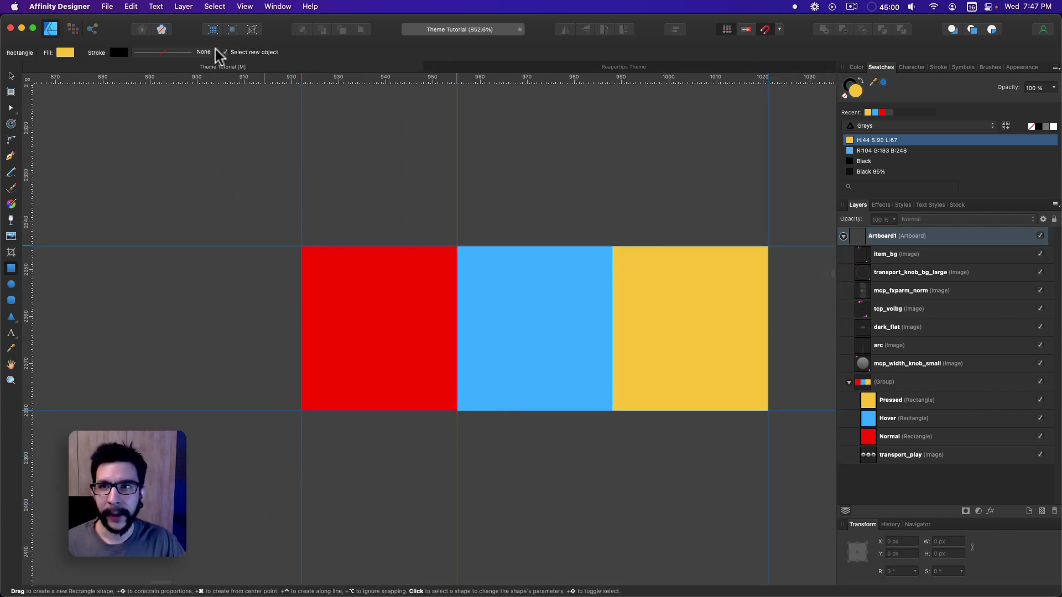
pyautogui.scroll(2, 305, 188)
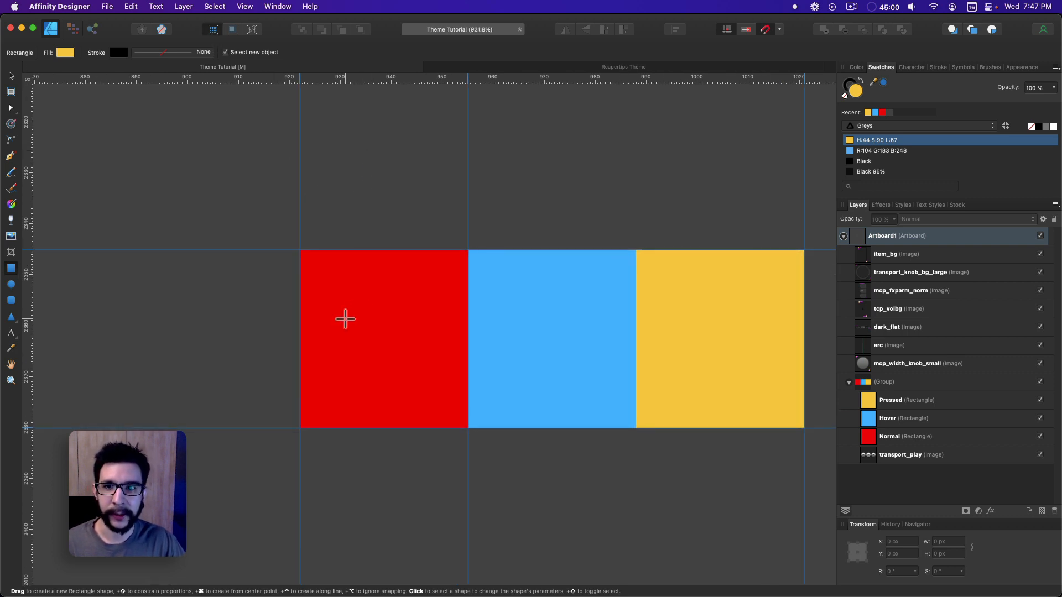
# Copy the transport_play image's layer name and rename the group containing the three state rectangles as transport_play.
pyautogui.press('v')
pyautogui.click(327, 295)
pyautogui.hscroll(3, 430, 345)
pyautogui.click(418, 496)
pyautogui.click(403, 344)
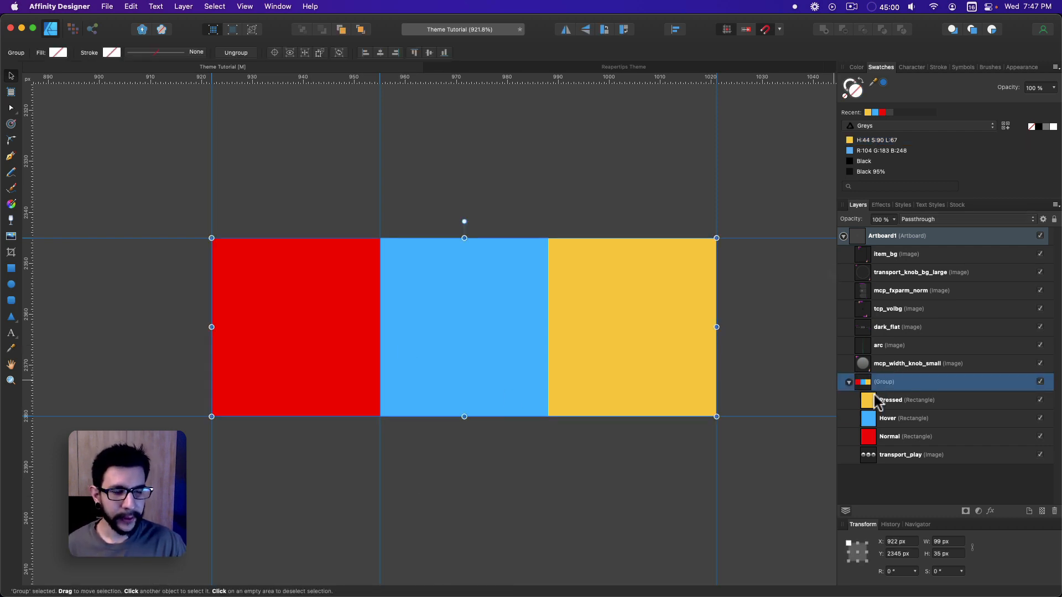
pyautogui.click(901, 454)
pyautogui.doubleClick(896, 455)
pyautogui.press('super+c')
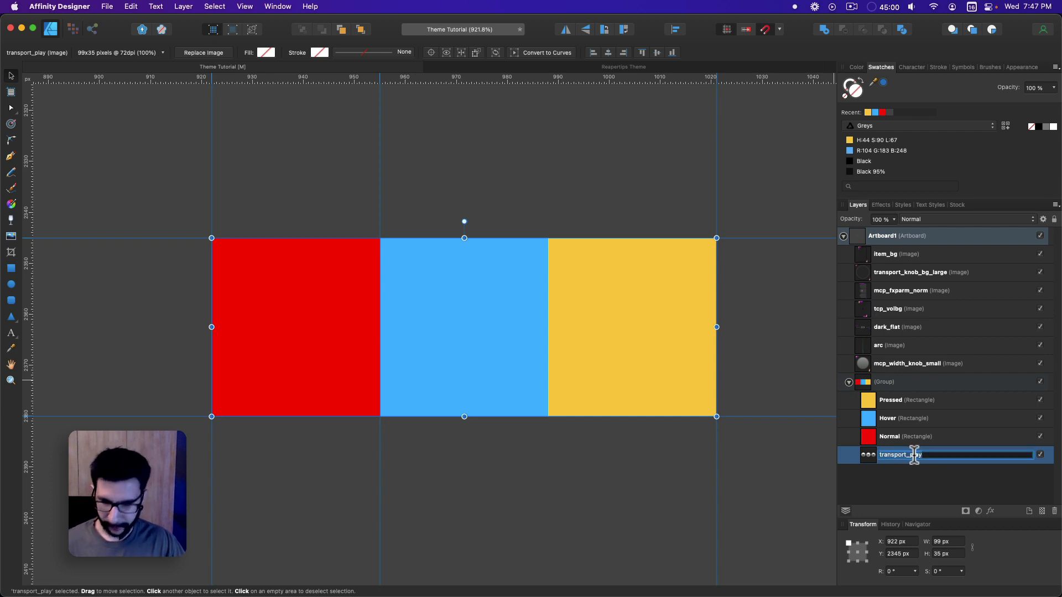
pyautogui.doubleClick(884, 383)
pyautogui.press('super+v')
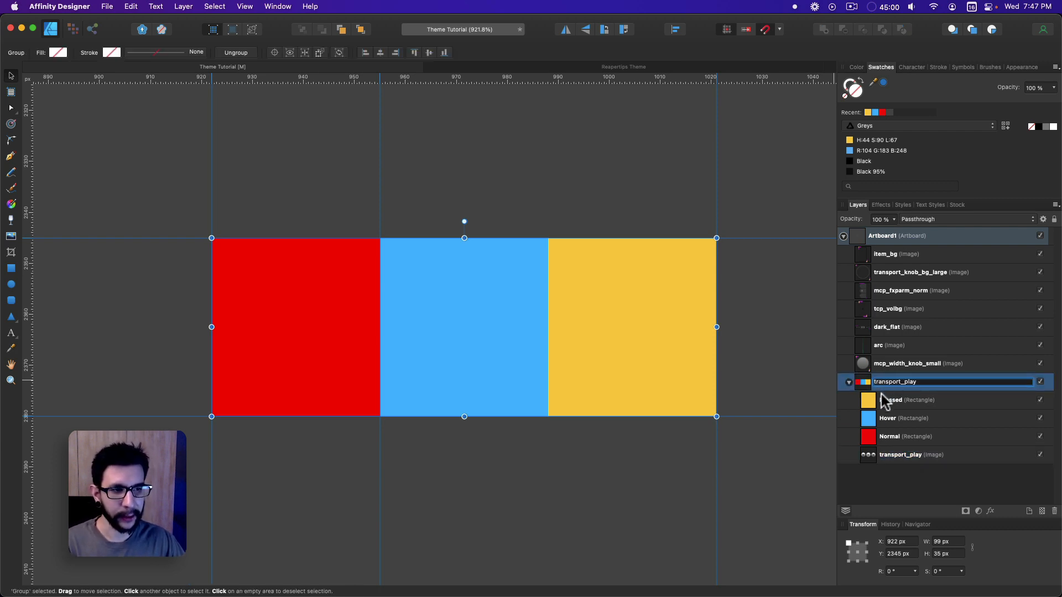
pyautogui.click(904, 467)
pyautogui.click(905, 386)
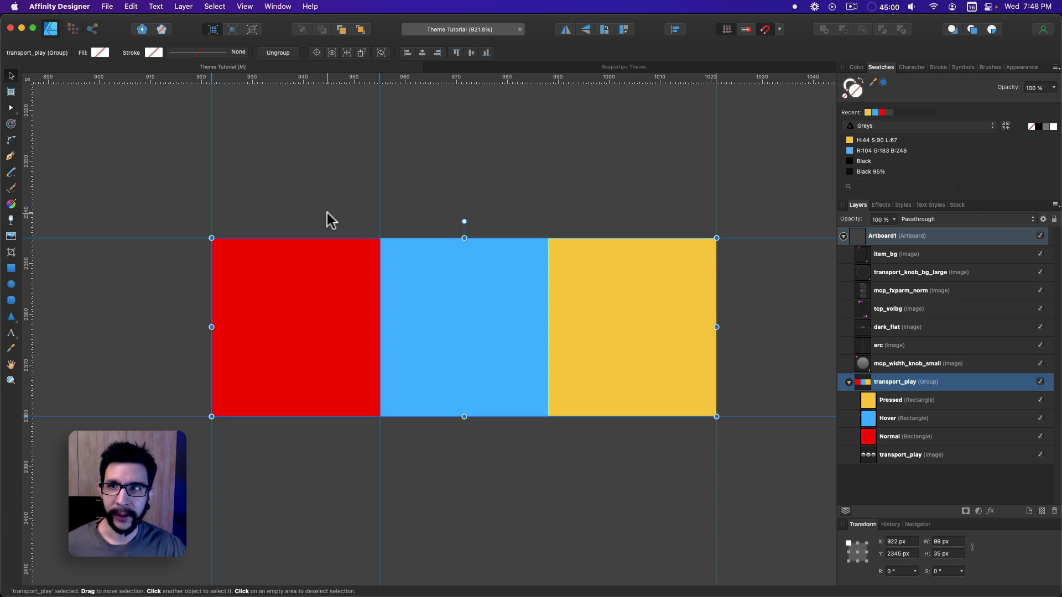
# Switch to the Export Persona, locate the transport_play group among the layers, and return to the list of slices.
pyautogui.scroll(-1, 780, 398)
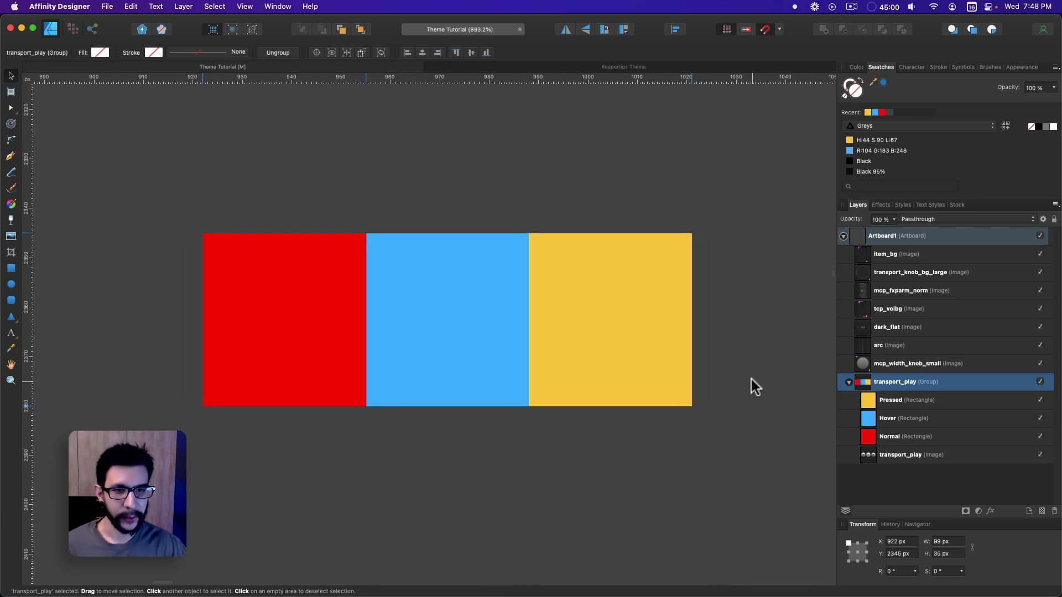
pyautogui.hscroll(1, 753, 386)
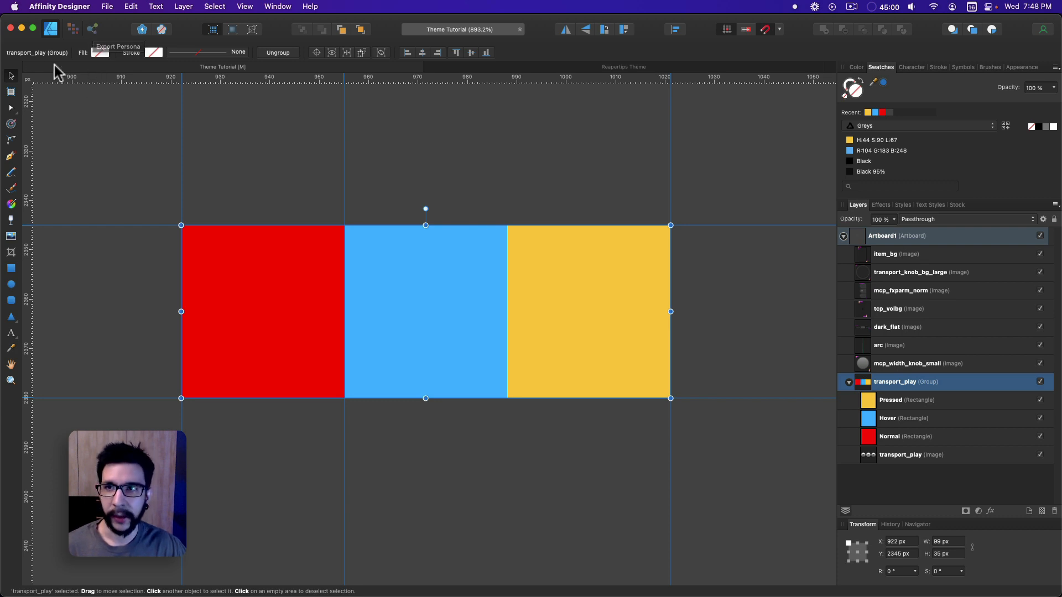
pyautogui.click(92, 30)
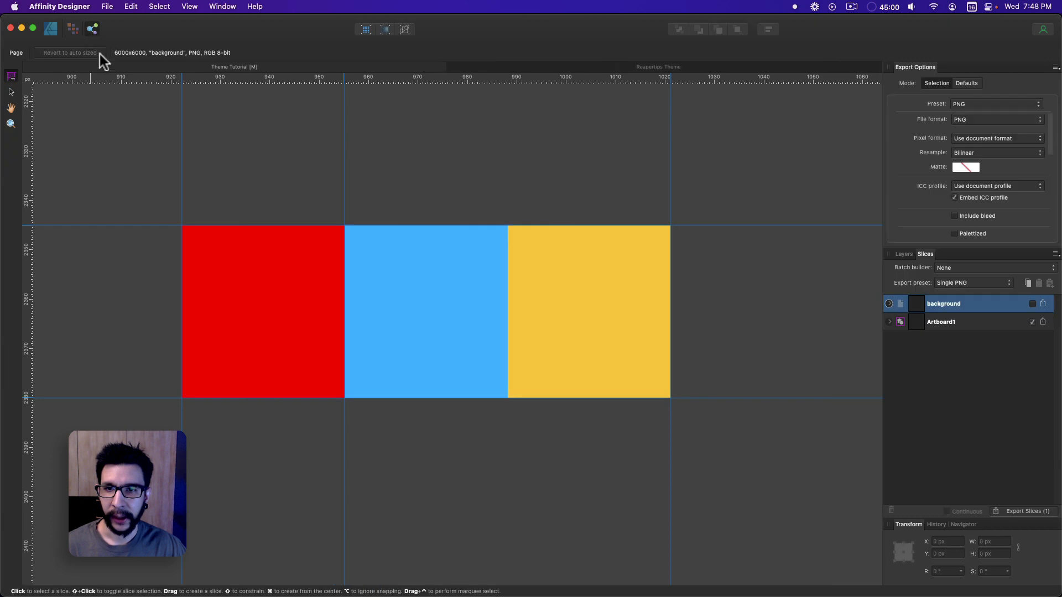
pyautogui.click(270, 282)
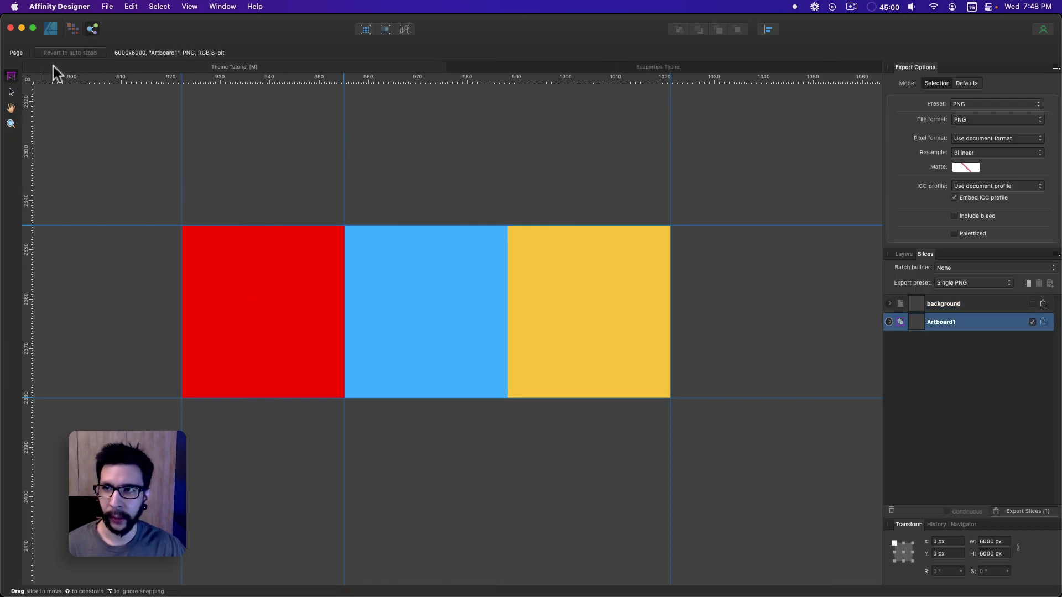
pyautogui.click(903, 255)
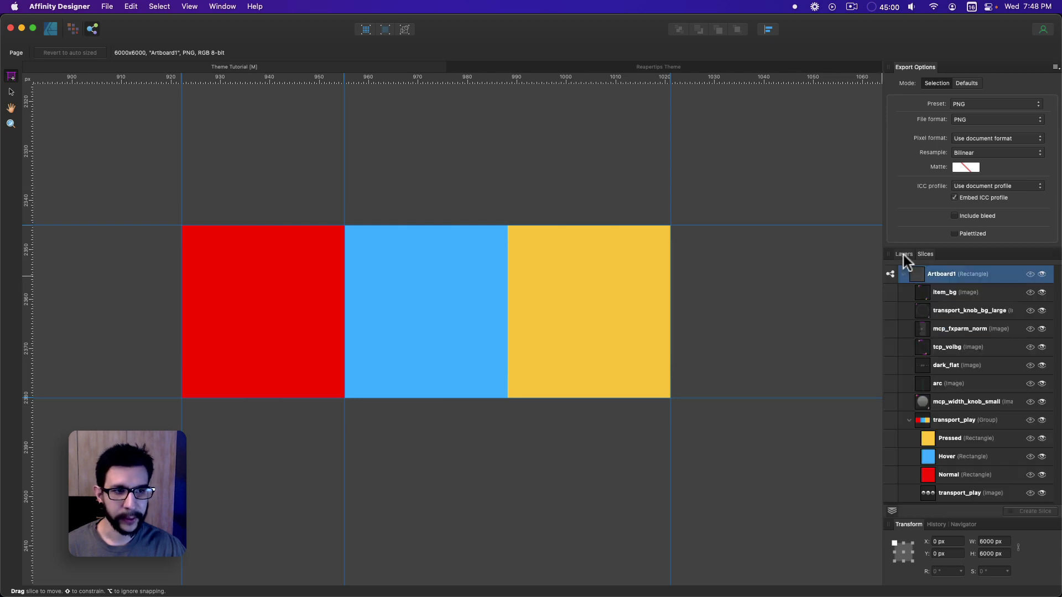
pyautogui.click(943, 421)
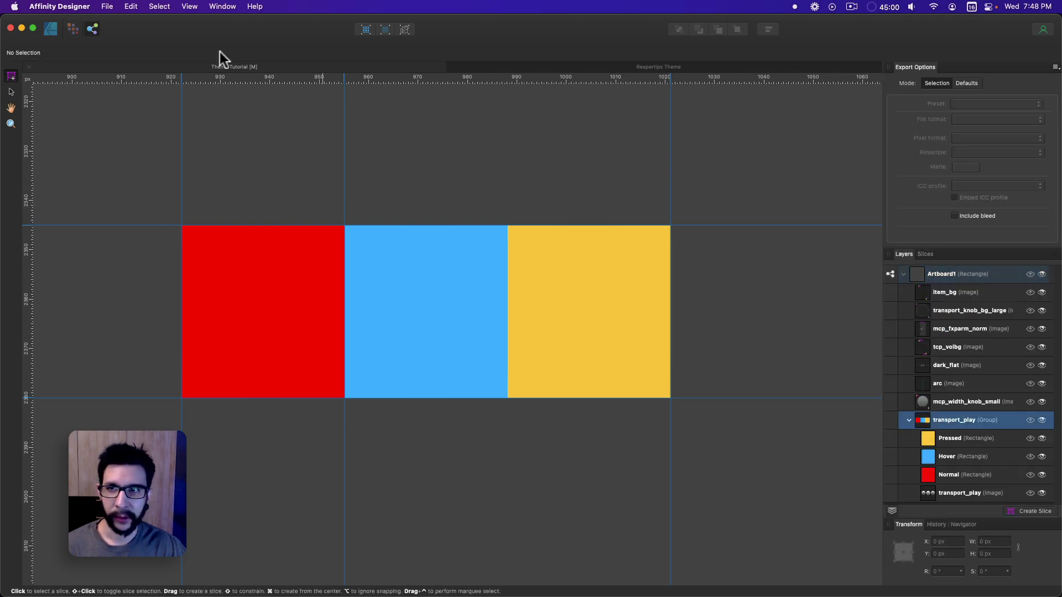
pyautogui.click(926, 255)
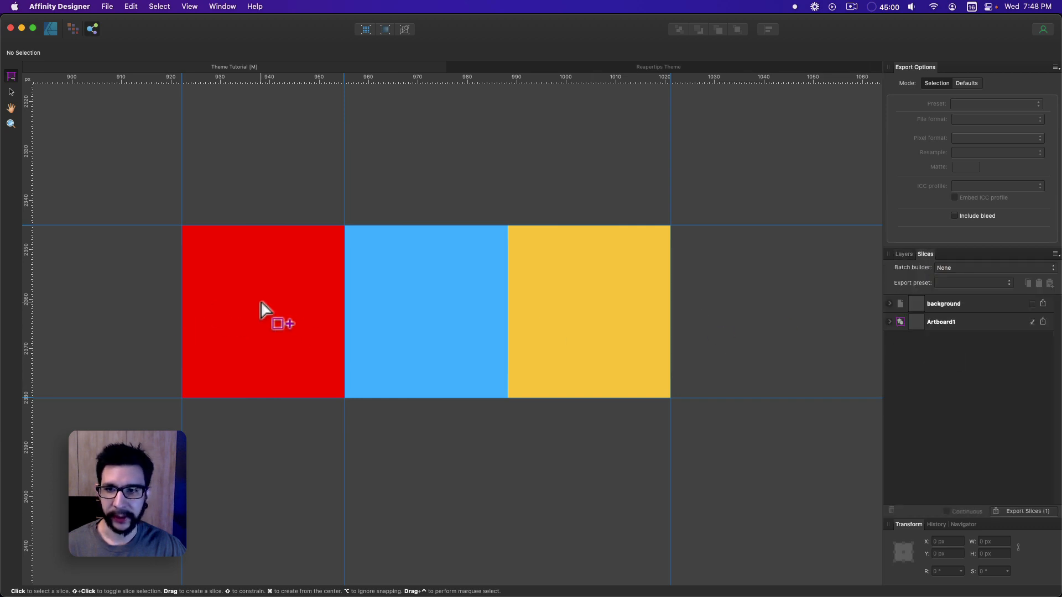
# Select the transport_play group on the canvas and create an export slice from it.
pyautogui.click(11, 91)
pyautogui.click(446, 332)
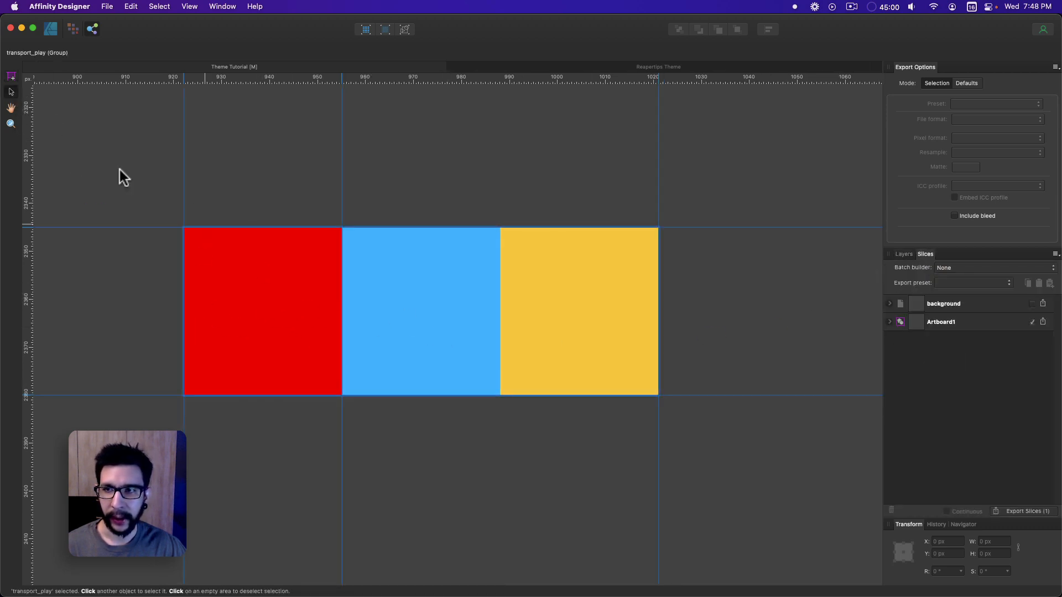
pyautogui.rightClick(412, 329)
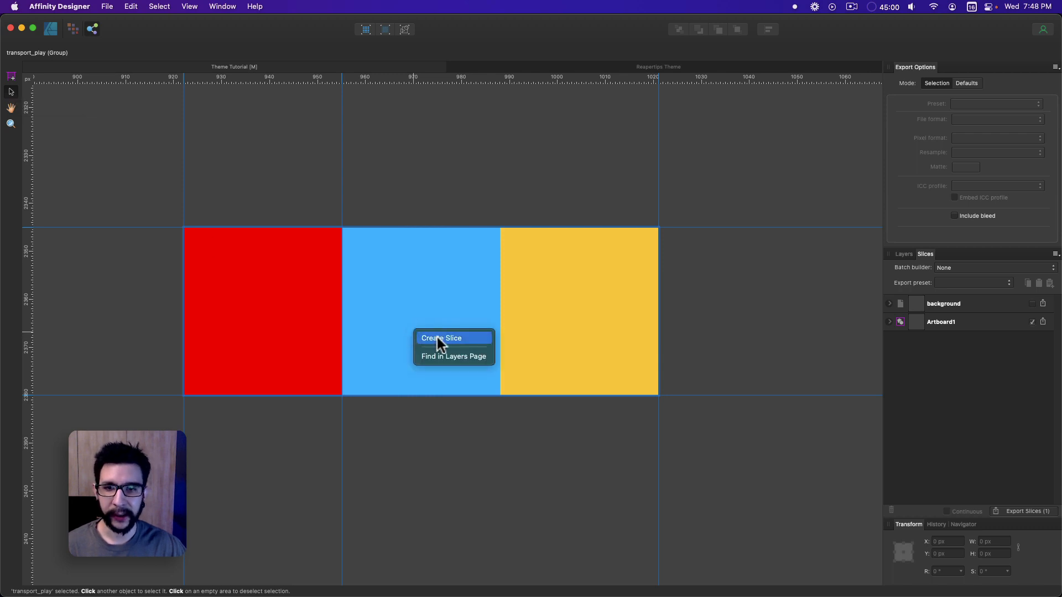
pyautogui.click(437, 337)
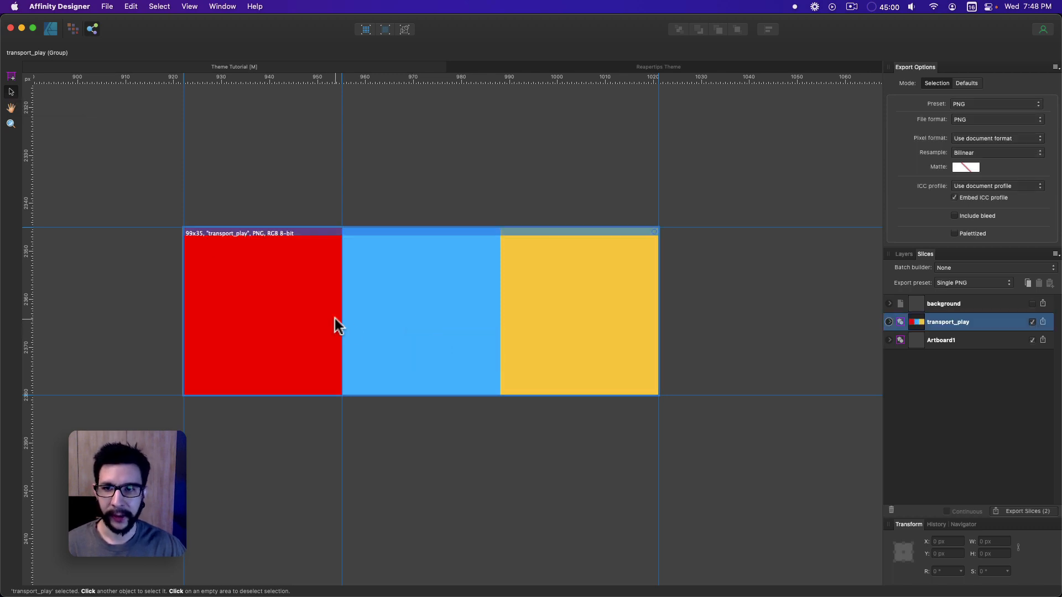
# Try resizing the transport_play slice by its corners with the Slice tool and undo the resize.
pyautogui.scroll(-2, 334, 318)
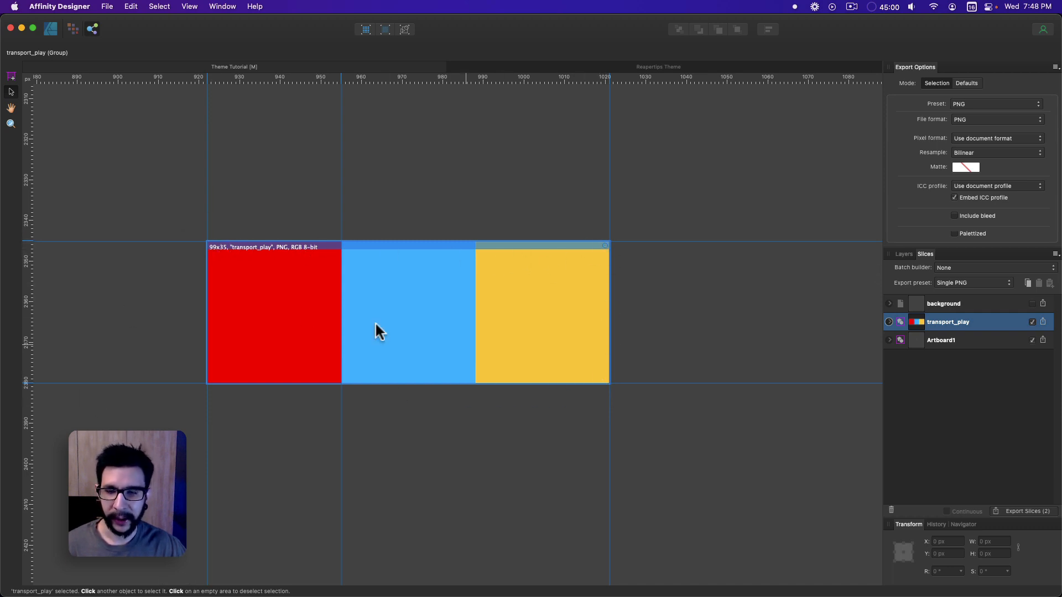
pyautogui.click(11, 77)
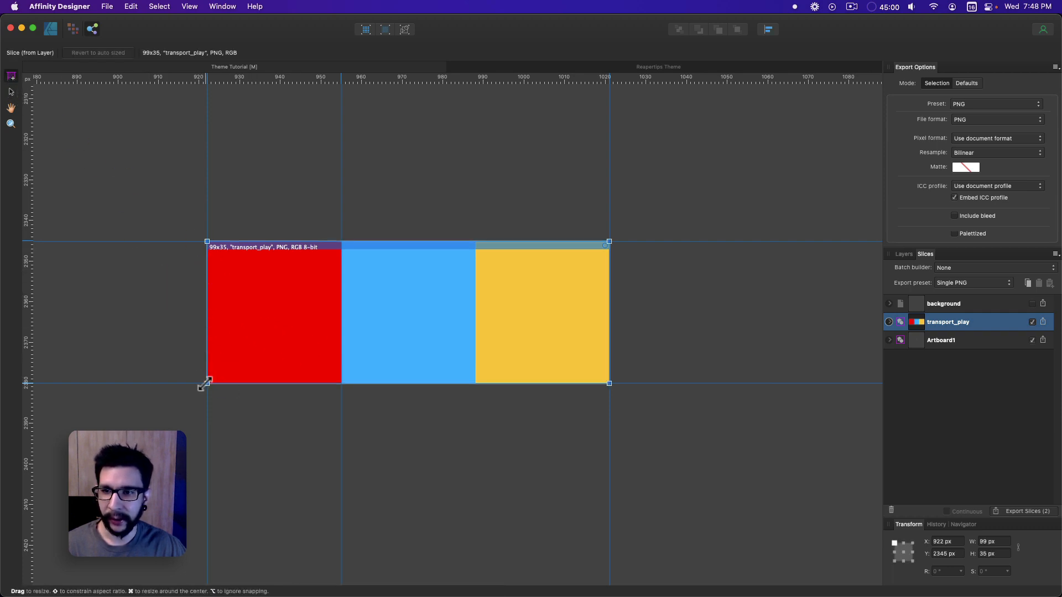
pyautogui.moveTo(207, 383); pyautogui.dragTo(117, 416)
pyautogui.press('super+z')
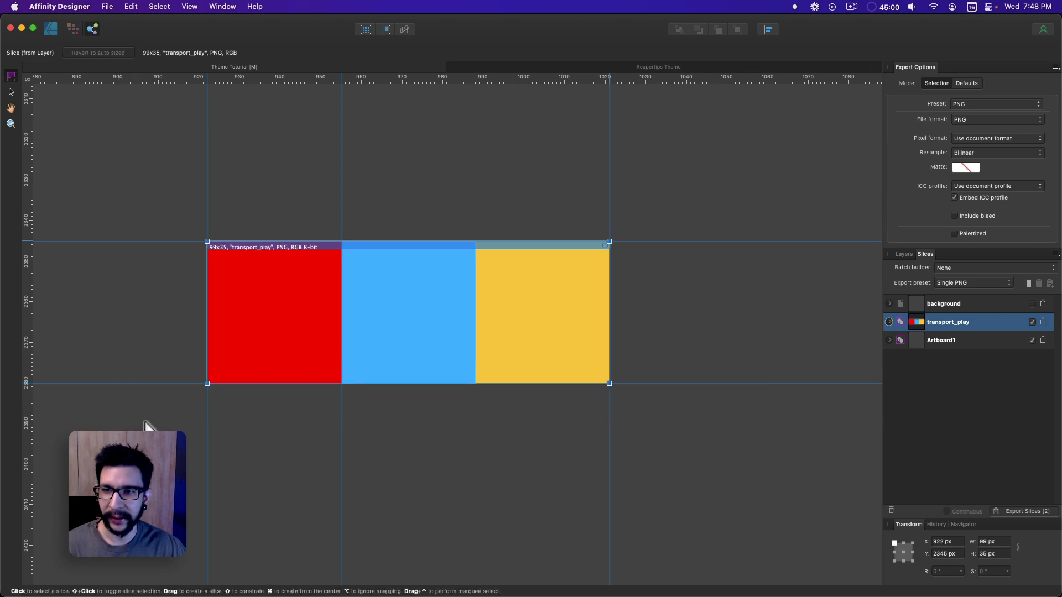
pyautogui.scroll(-1, 521, 287)
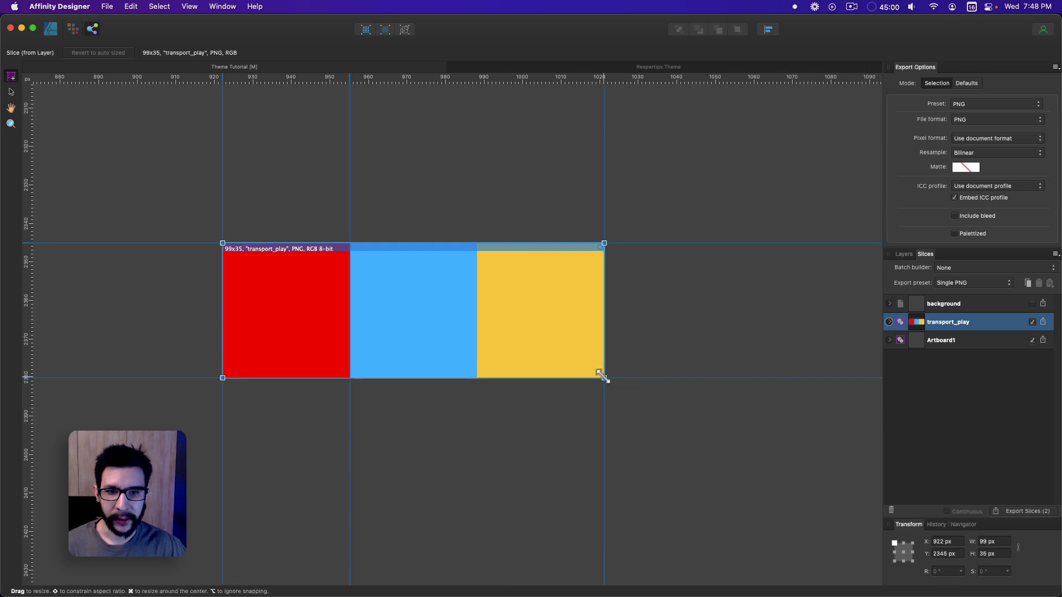
pyautogui.moveTo(604, 378)
pyautogui.mouseDown()
pyautogui.moveTo(562, 358)
pyautogui.moveTo(604, 377)
pyautogui.mouseUp()
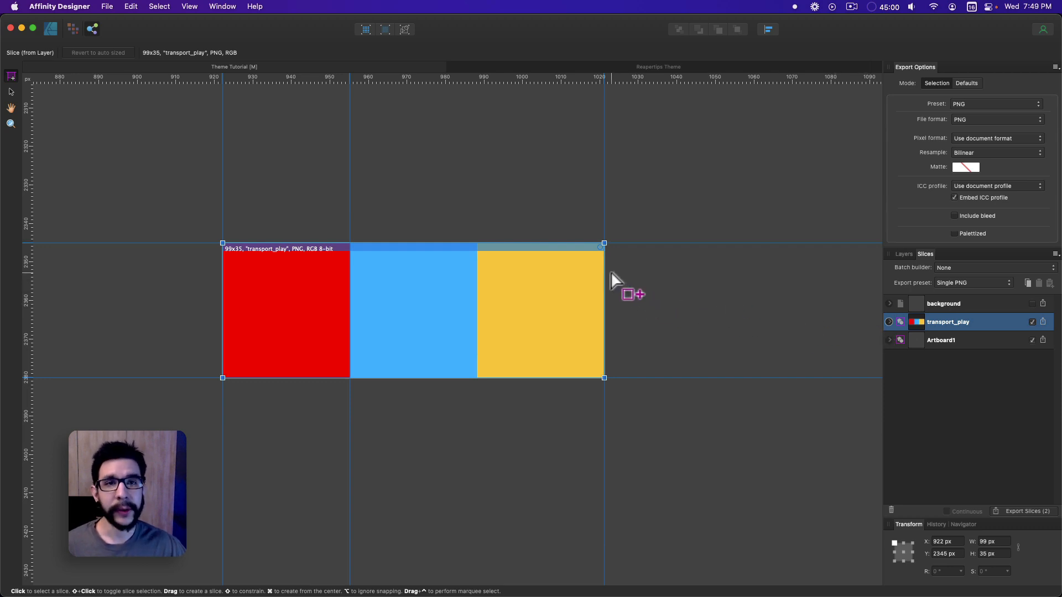
# Export the transport_play slice as transport_play.png into the Default_6.0_unpacked folder, replacing the existing file.
pyautogui.click(947, 372)
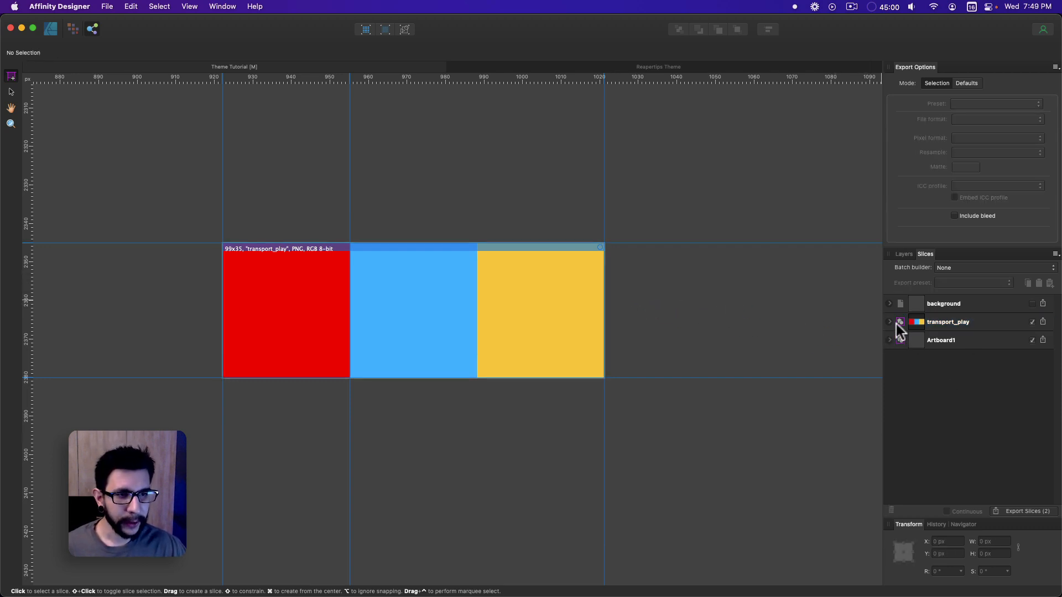
pyautogui.click(1023, 323)
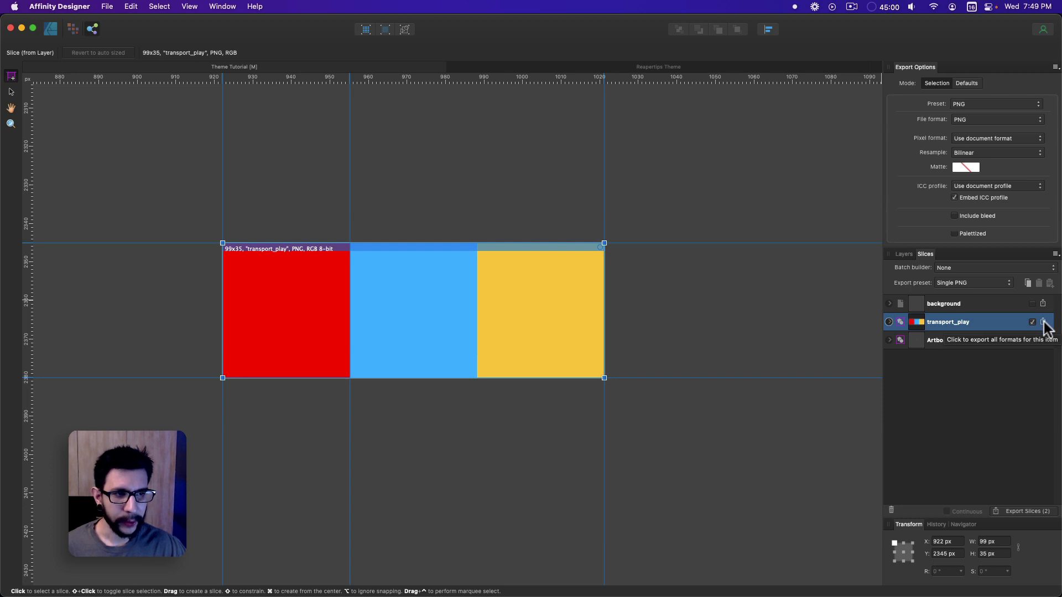
pyautogui.click(1043, 323)
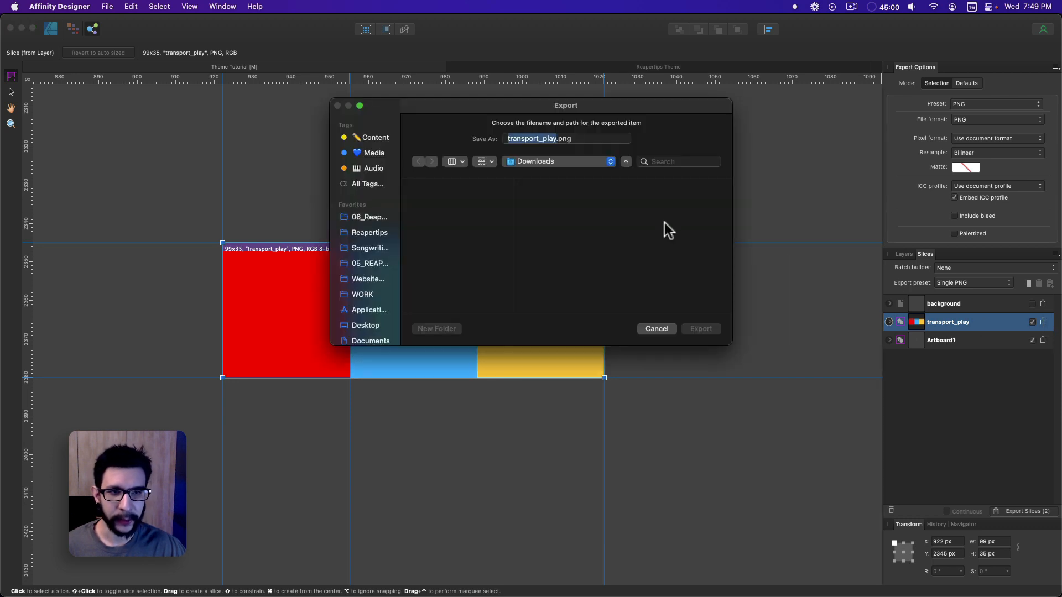
pyautogui.click(571, 161)
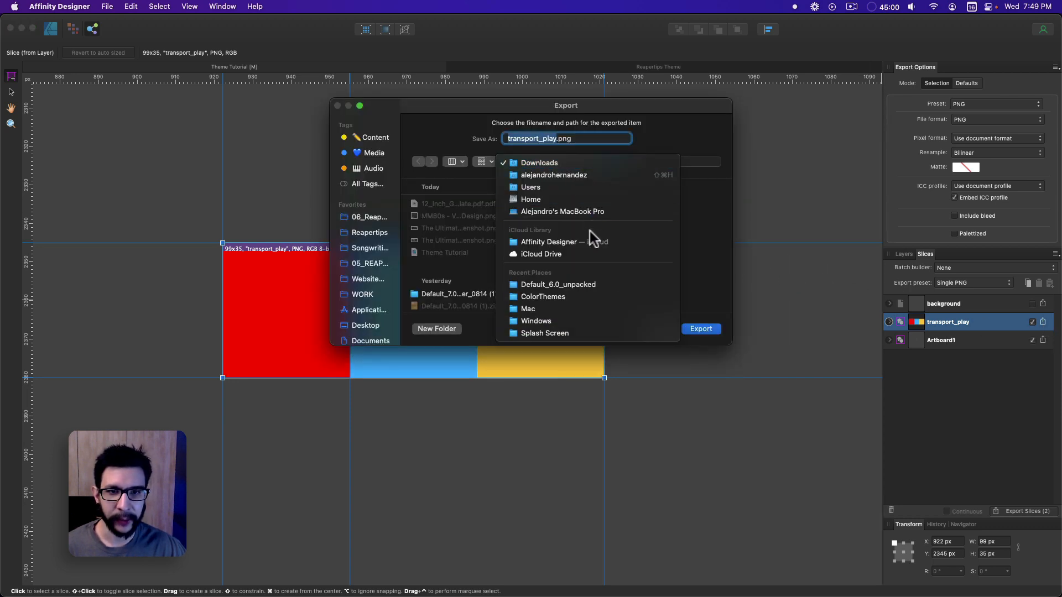
pyautogui.click(568, 284)
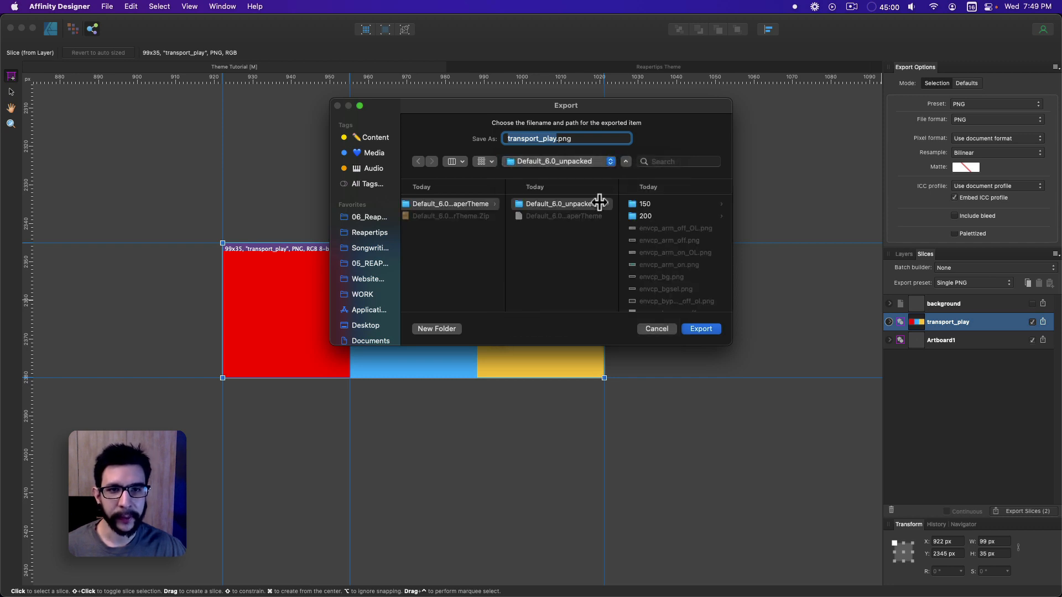
pyautogui.click(700, 328)
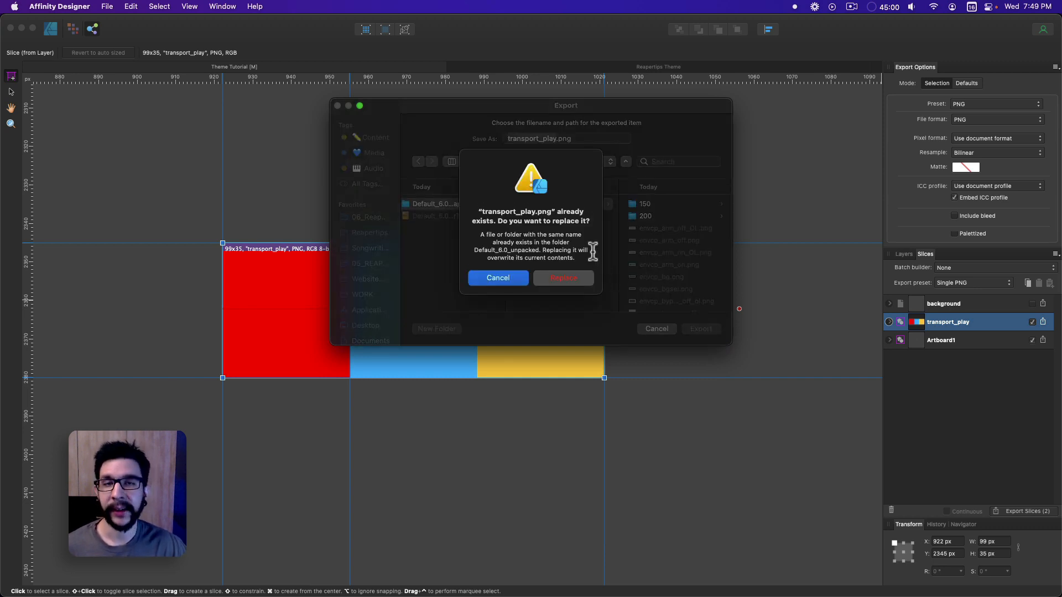
pyautogui.click(580, 280)
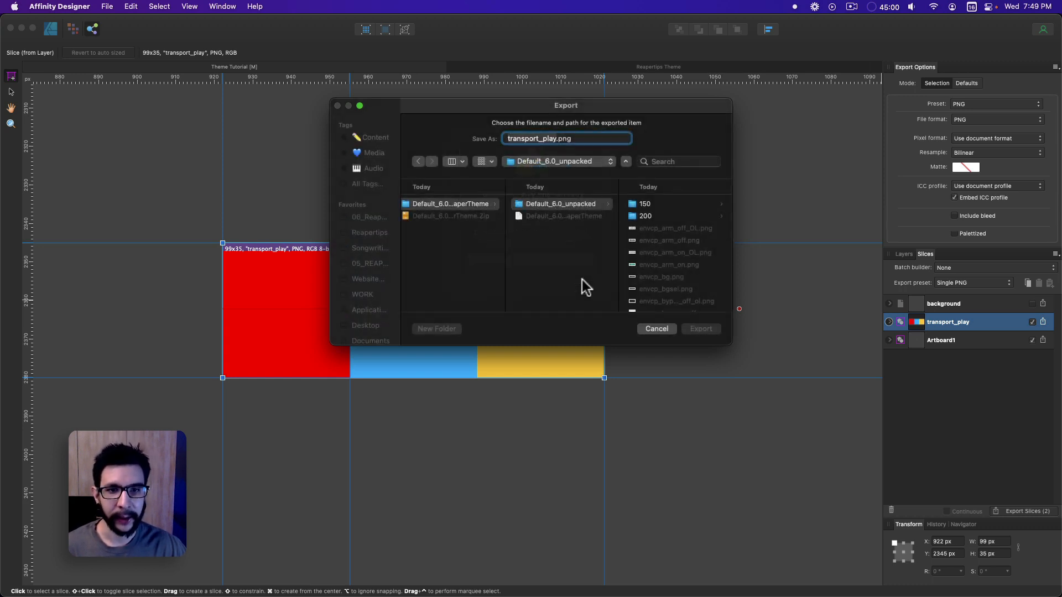
# Switch to REAPER, open the Theme development/tweaker window and reload the theme images.
pyautogui.moveTo(582, 595)
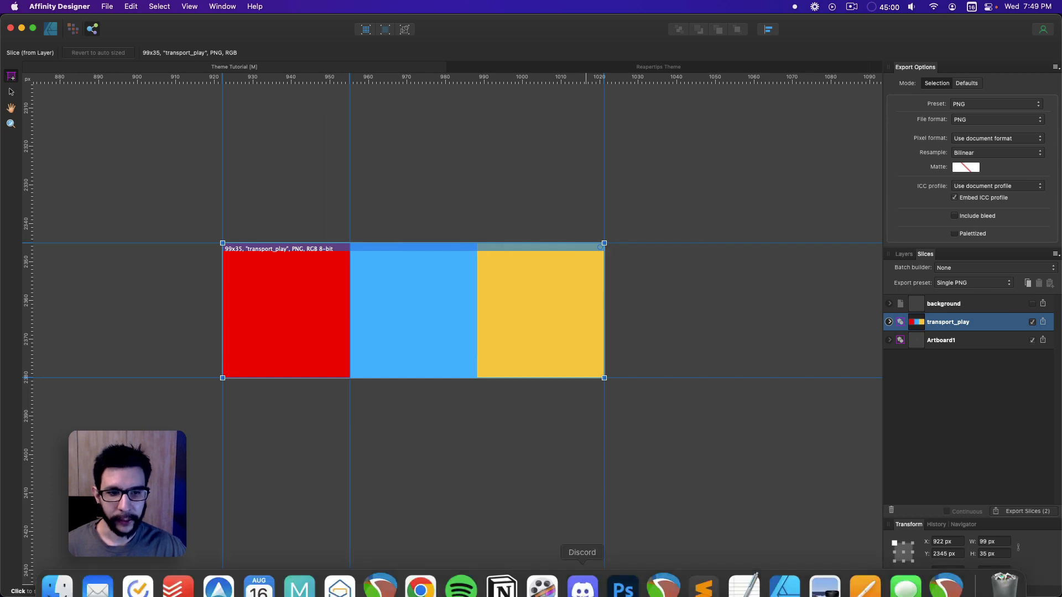
pyautogui.click(938, 580)
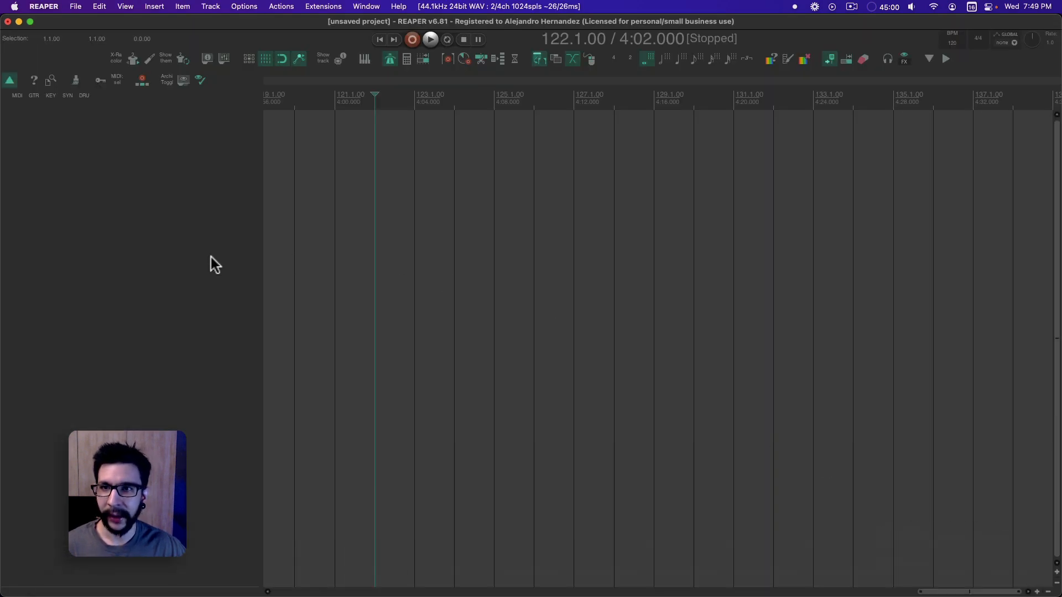
pyautogui.click(146, 57)
pyautogui.moveTo(150, 62); pyautogui.dragTo(722, 166)
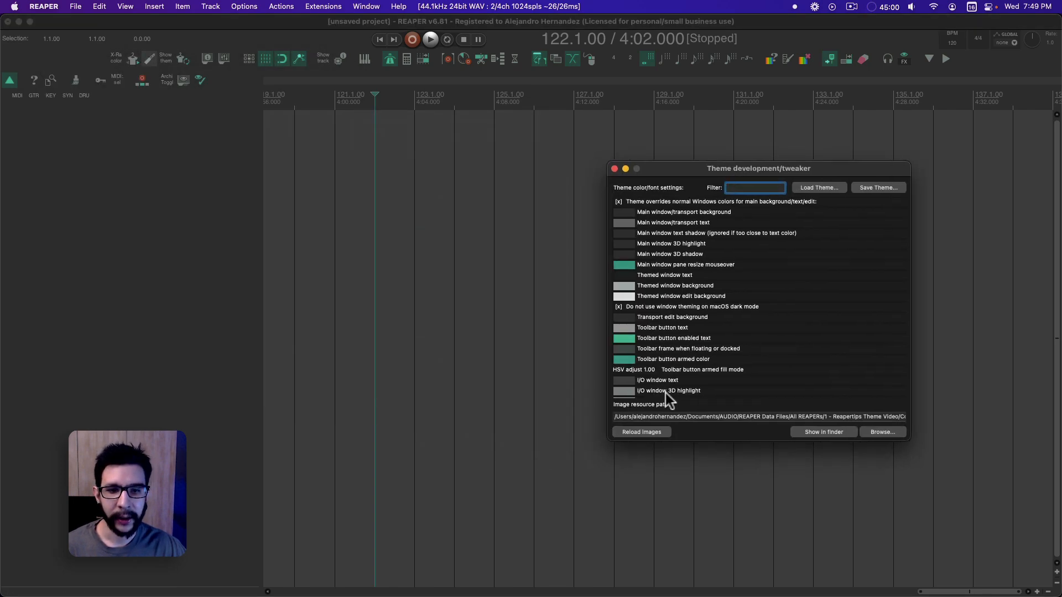
pyautogui.click(650, 433)
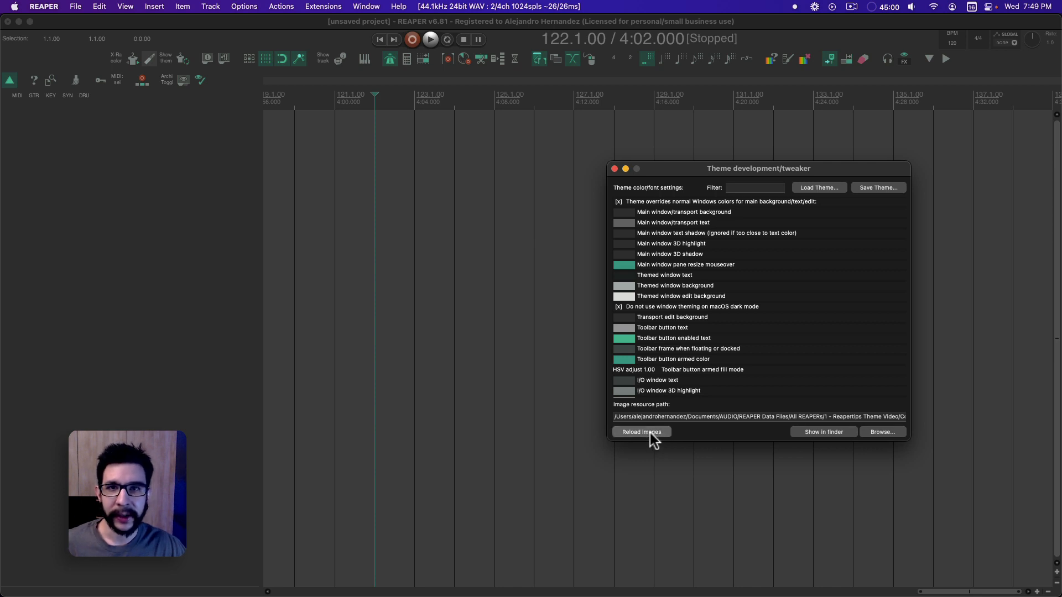
# Test the normal, hover and pressed states of the play button in the transport.
pyautogui.click(432, 44)
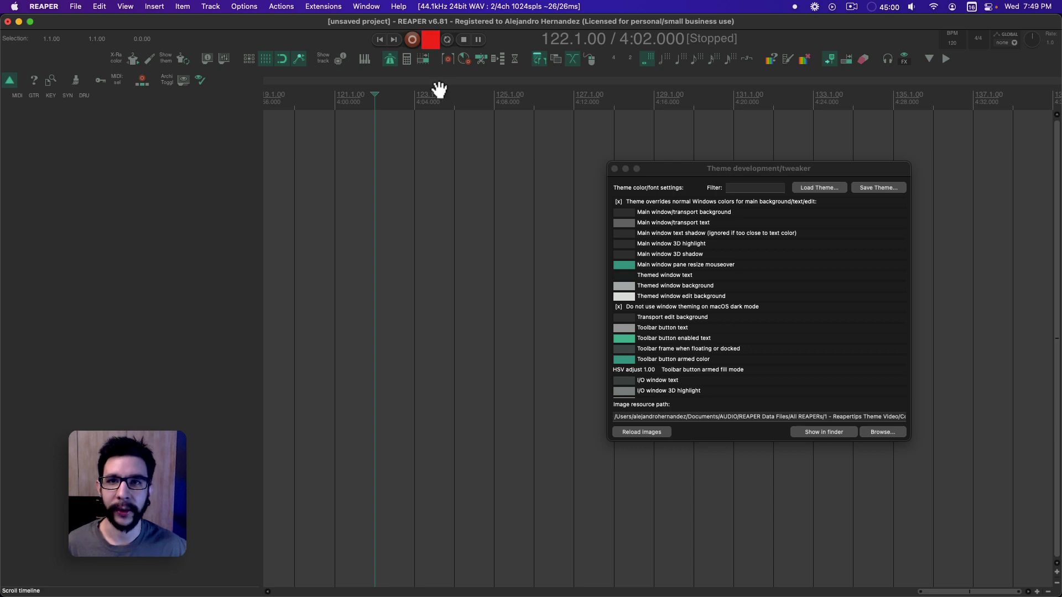
pyautogui.click(433, 43)
pyautogui.click(431, 42)
pyautogui.press('space')
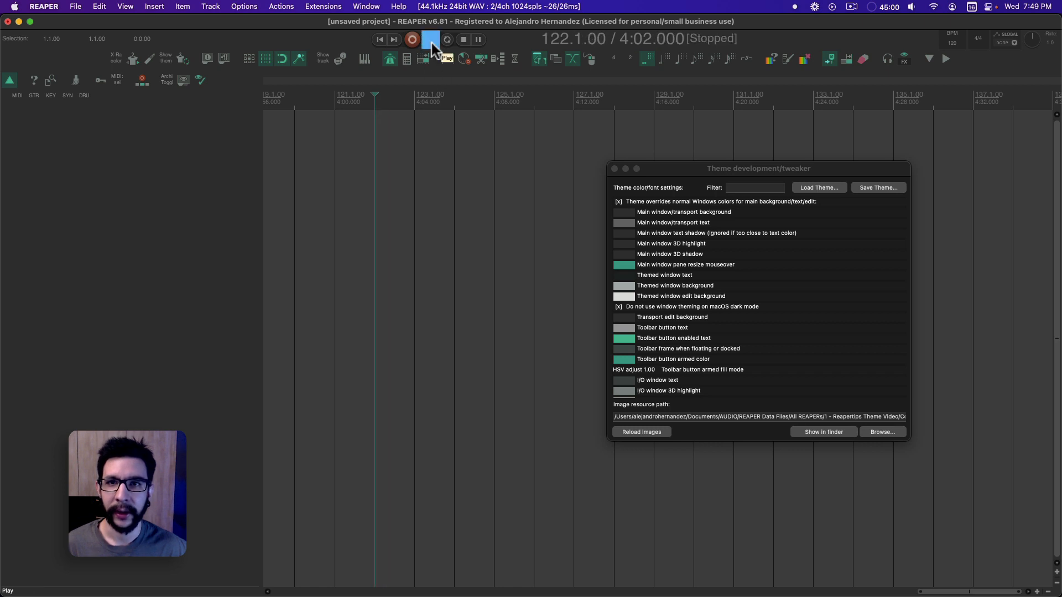
pyautogui.click(431, 42)
pyautogui.press('space')
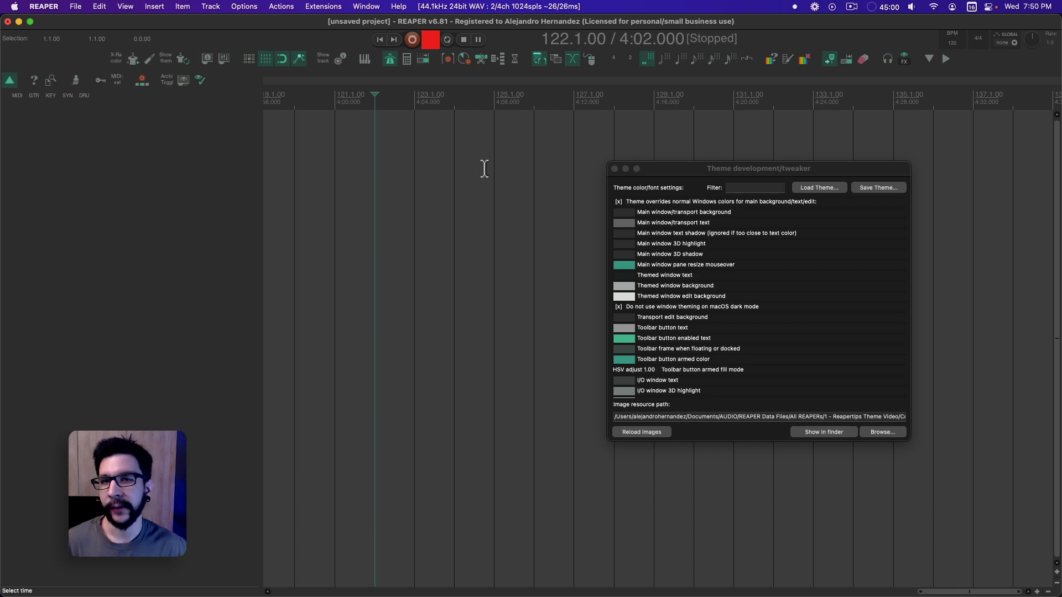
# Switch back to Affinity Designer's Designer Persona, group the Normal, Hover and Pressed rectangles and hide that group.
pyautogui.hotkey('alt', 'Tab')
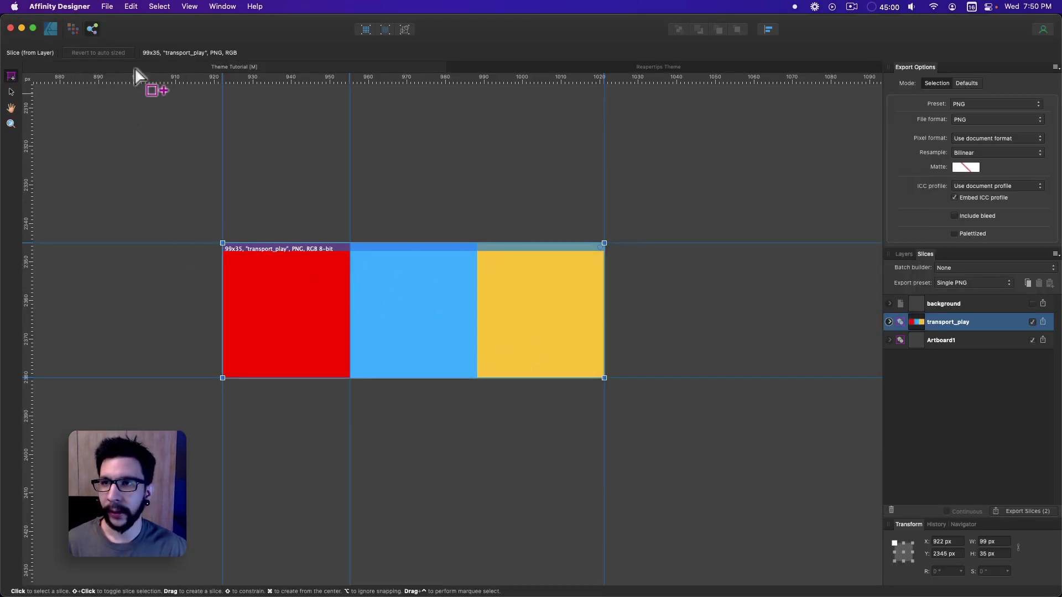
pyautogui.click(48, 31)
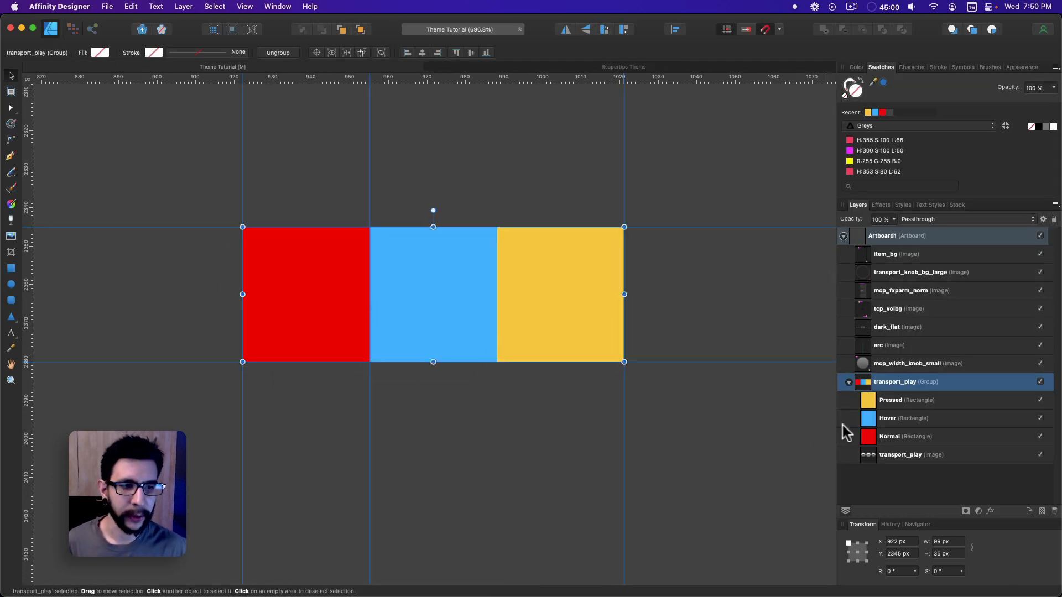
pyautogui.click(885, 437)
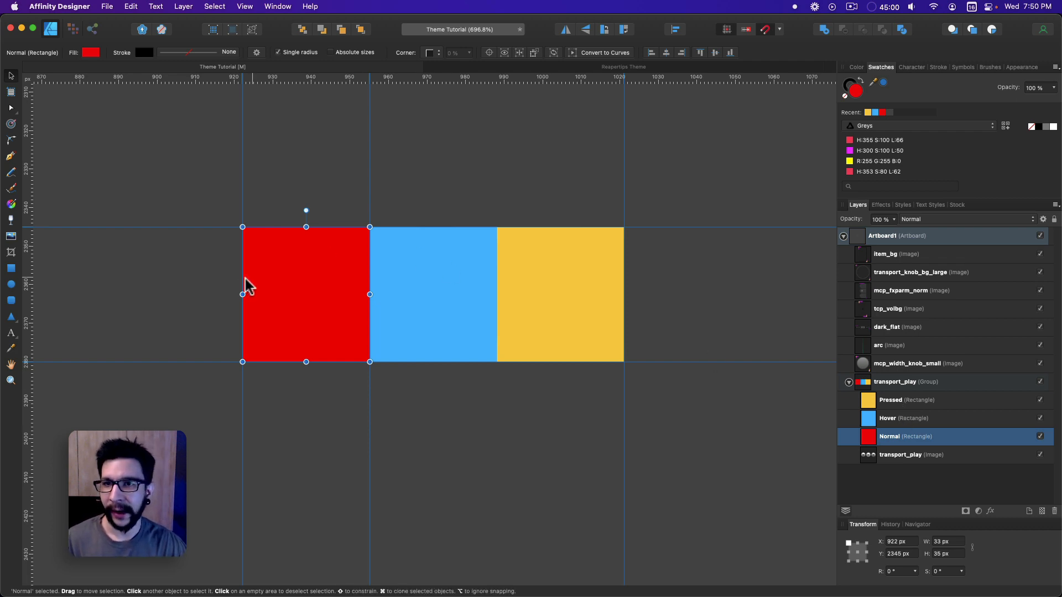
pyautogui.moveTo(35, 292); pyautogui.dragTo(497, 282)
pyautogui.scroll(-1, 356, 303)
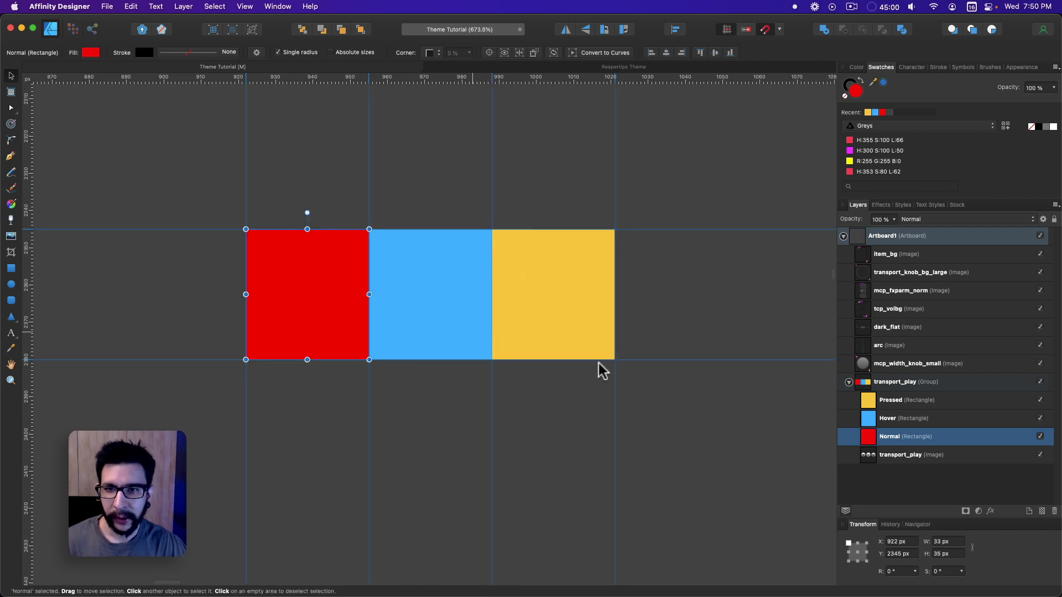
pyautogui.keyDown('shift'); pyautogui.click(914, 403); pyautogui.keyUp('shift')
pyautogui.press('super+g')
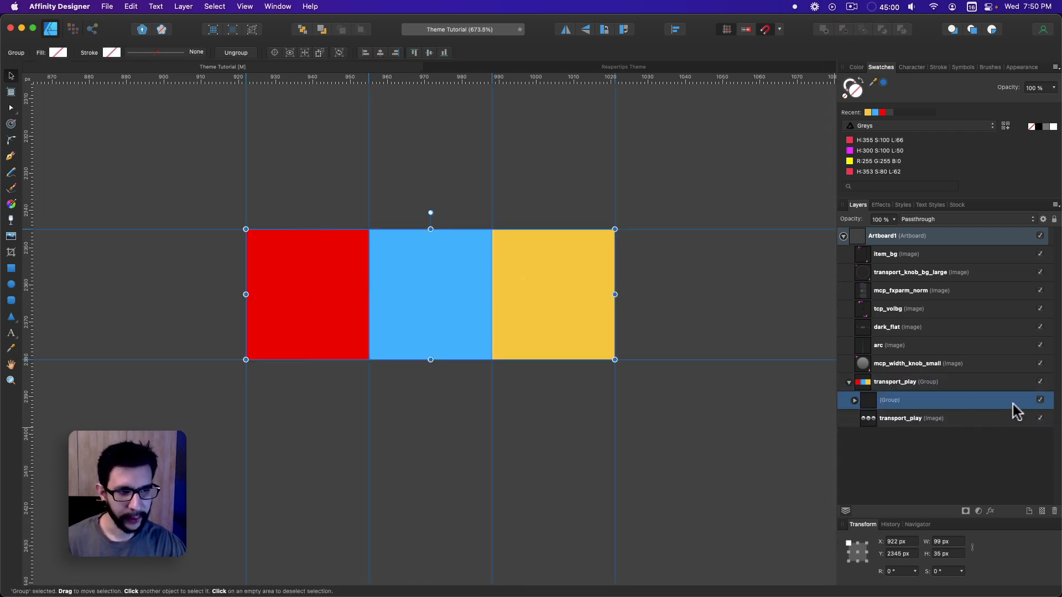
pyautogui.click(1040, 400)
# Draw a 30 x 30 px circle over the first play button, directly above the transport_play image, at full opacity.
pyautogui.click(949, 419)
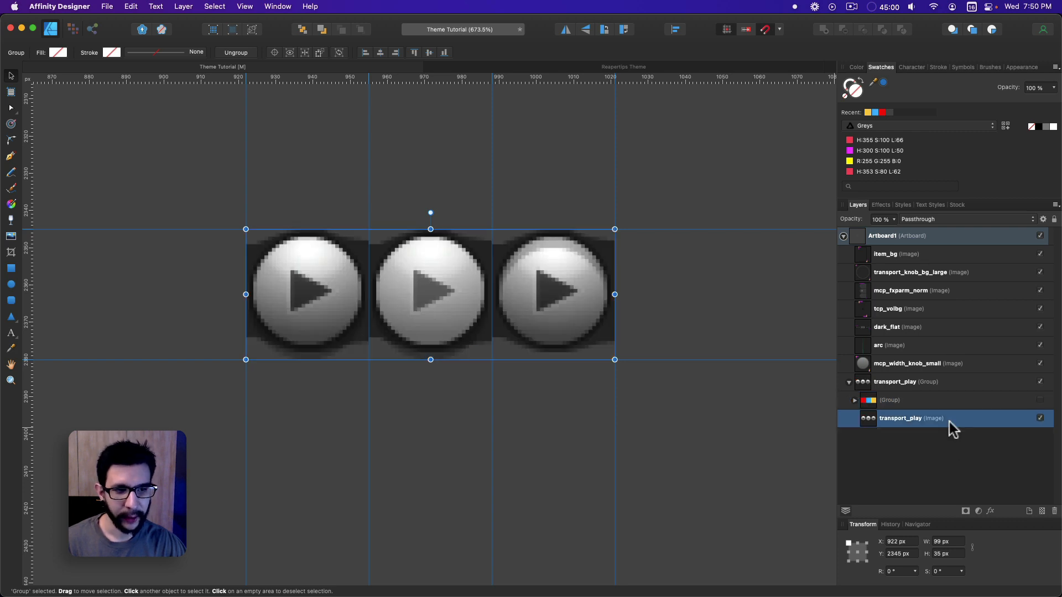
pyautogui.click(10, 284)
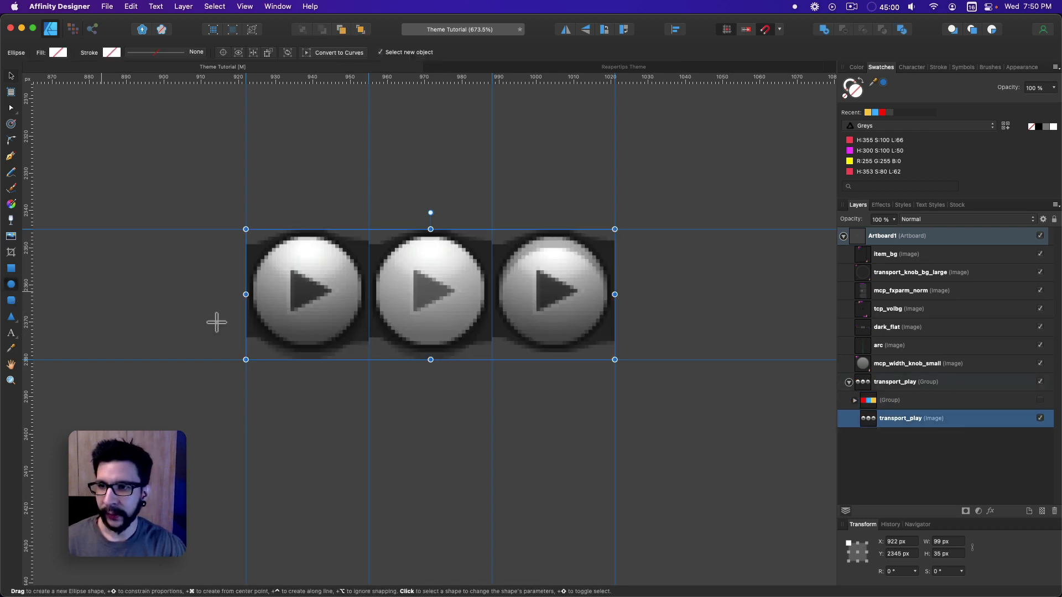
pyautogui.scroll(3, 246, 288)
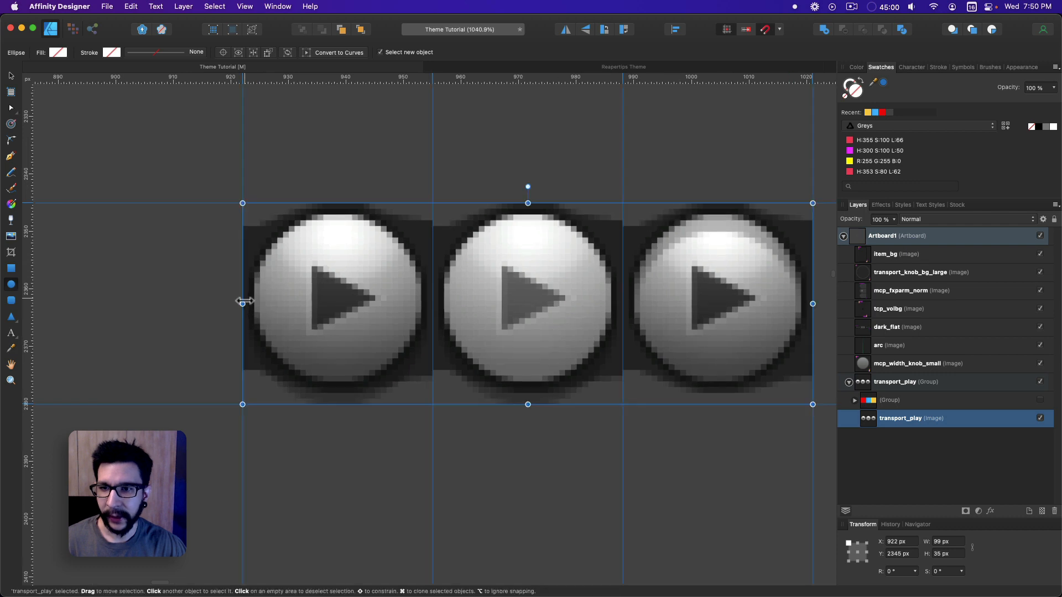
pyautogui.scroll(2, 255, 295)
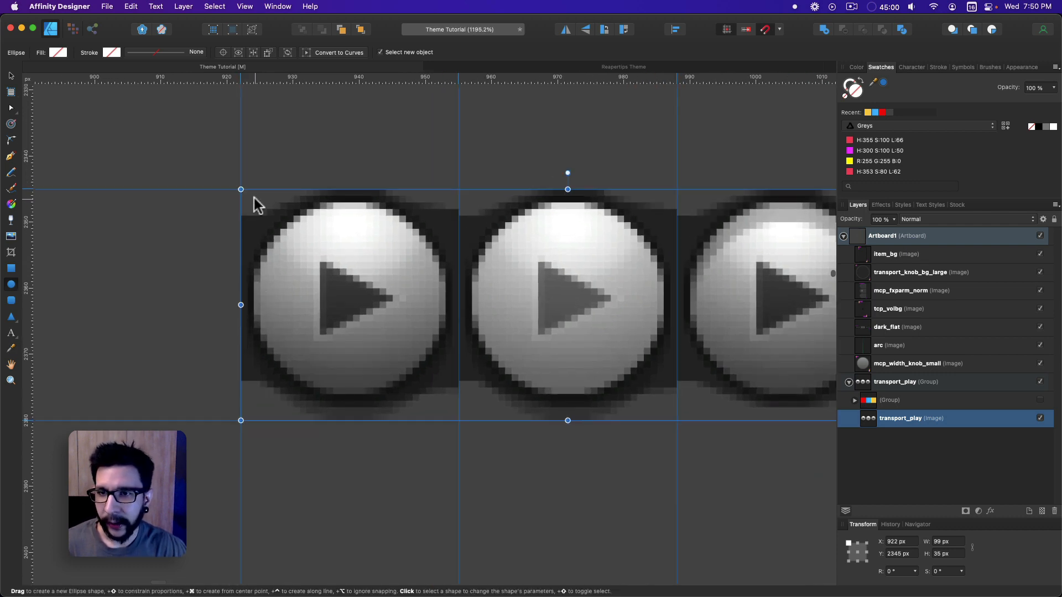
pyautogui.moveTo(254, 197); pyautogui.dragTo(446, 395)
pyautogui.press('5')
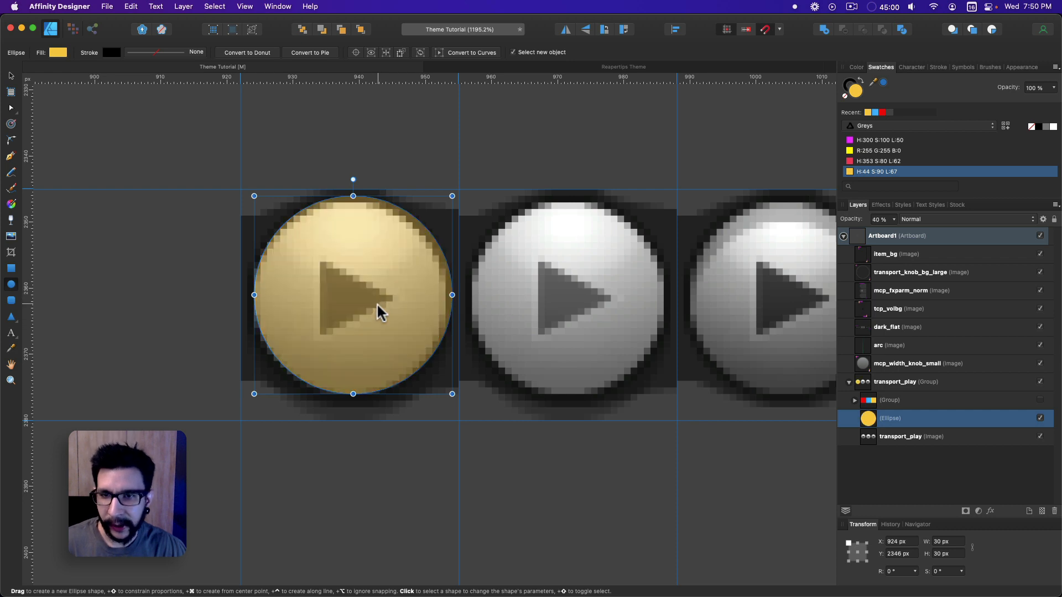
pyautogui.press('super+z')
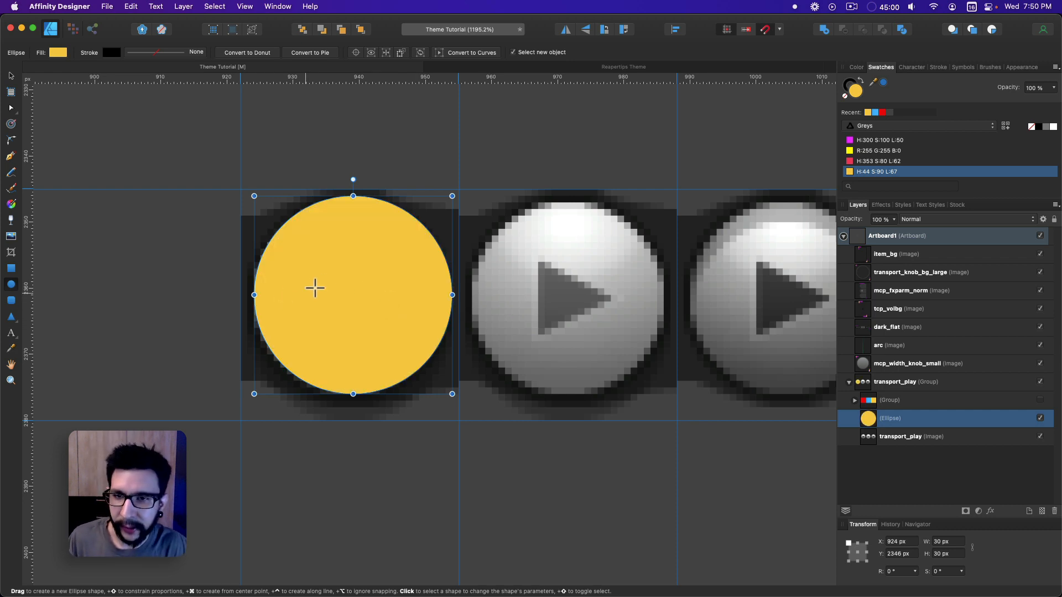
# Move the yellow circle down by one pixel to X 924 px, Y 2347 px.
pyautogui.press('v')
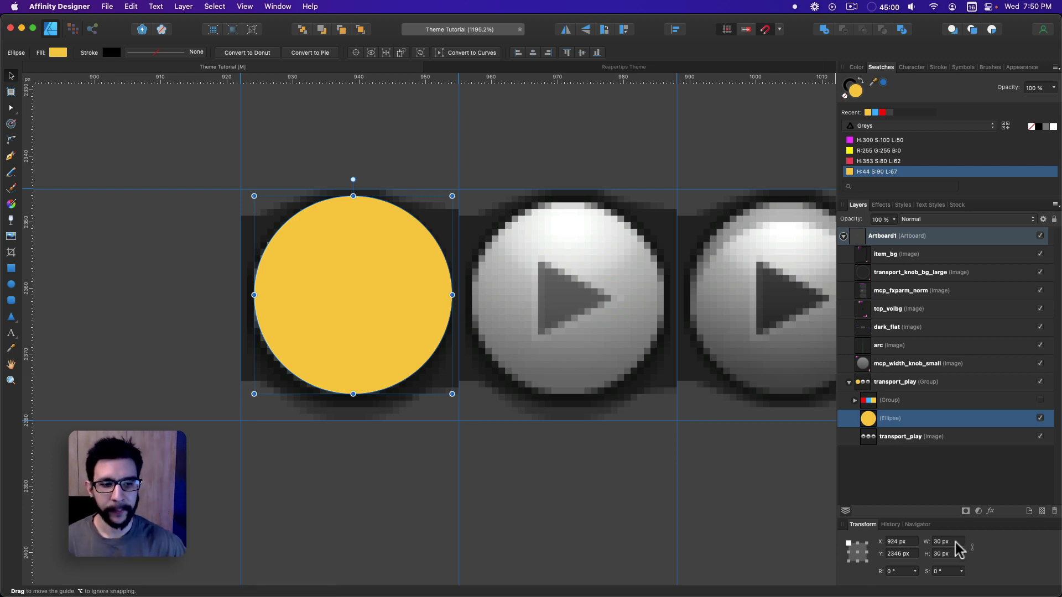
pyautogui.click(942, 544)
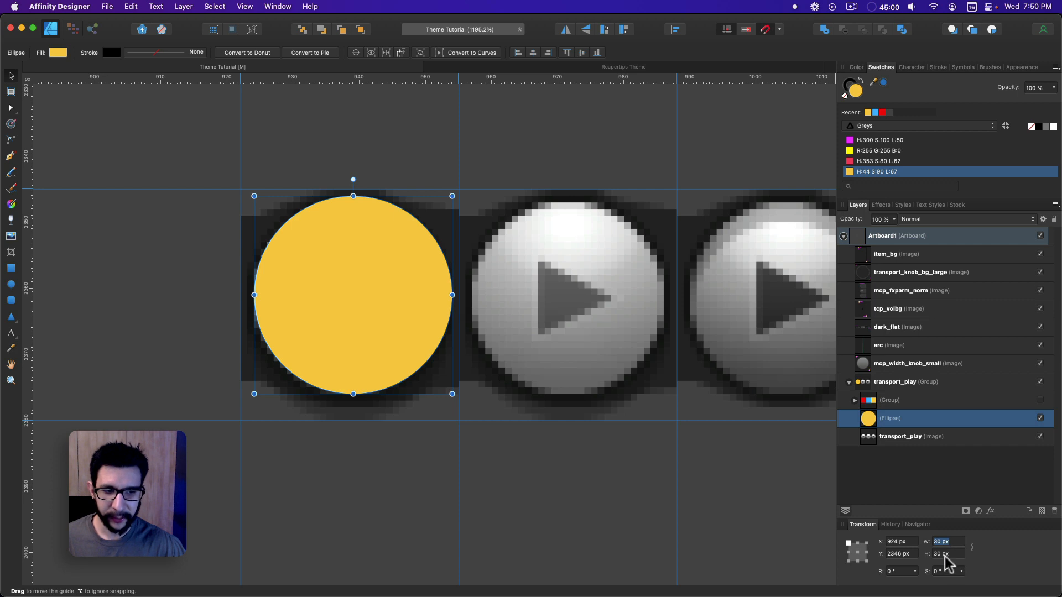
pyautogui.moveTo(354, 294)
pyautogui.mouseDown()
pyautogui.moveTo(332, 297)
pyautogui.moveTo(342, 295)
pyautogui.mouseUp()
pyautogui.press('Right')
pyautogui.press('Down')
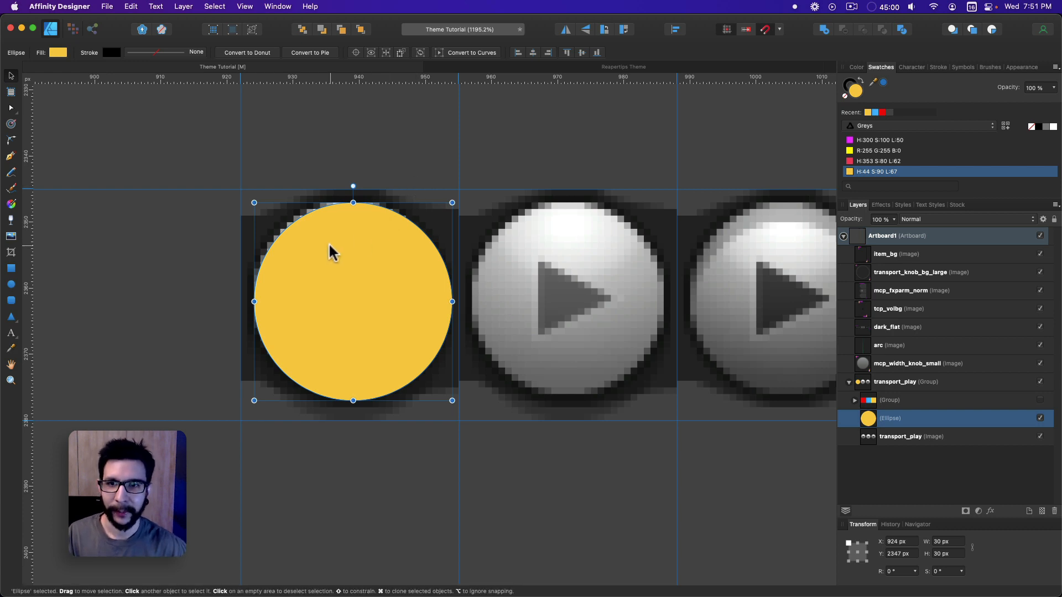
pyautogui.moveTo(336, 241); pyautogui.dragTo(335, 240)
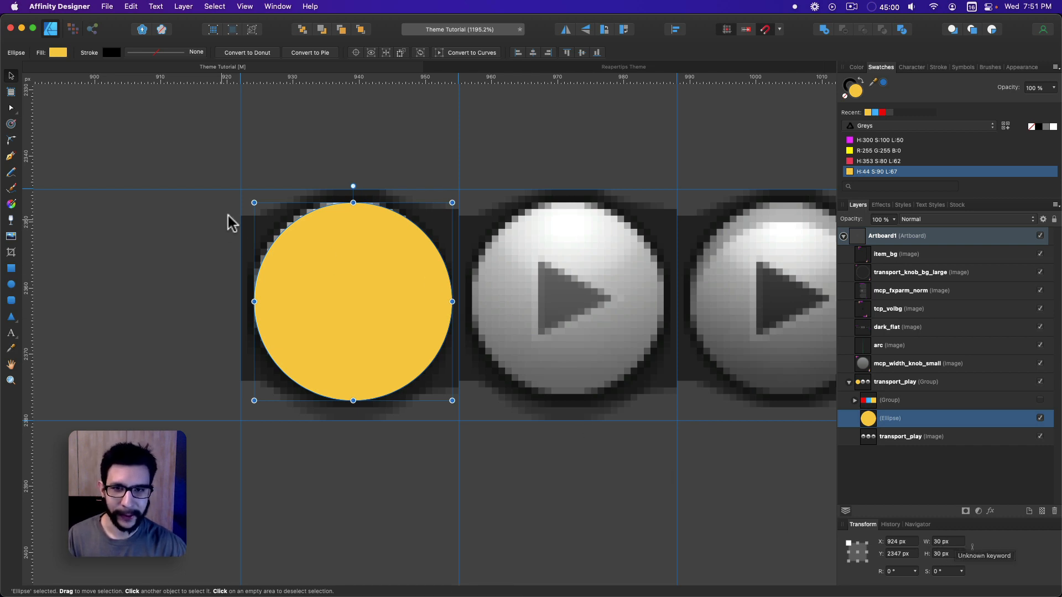
# Try shifting the yellow circle slightly upward within the first button state and undo the move.
pyautogui.scroll(-3, 332, 284)
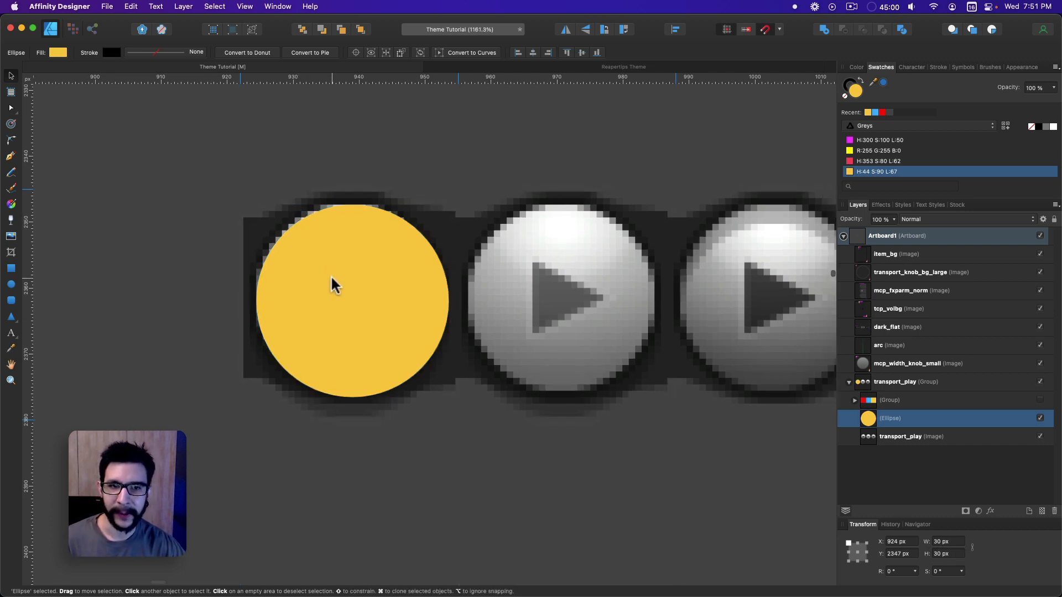
pyautogui.hscroll(1, 351, 278)
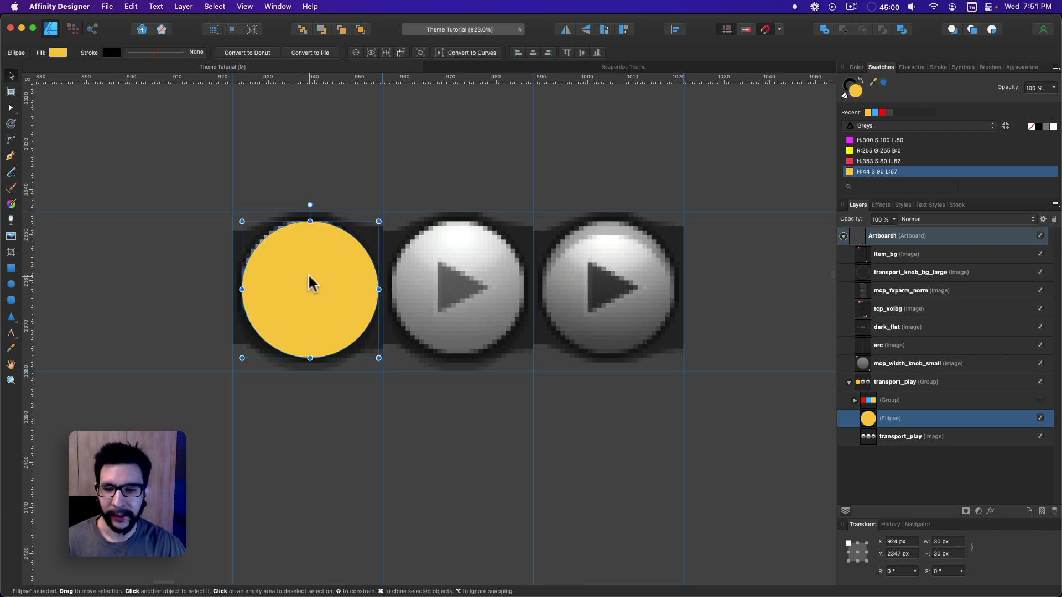
pyautogui.hscroll(2, 298, 286)
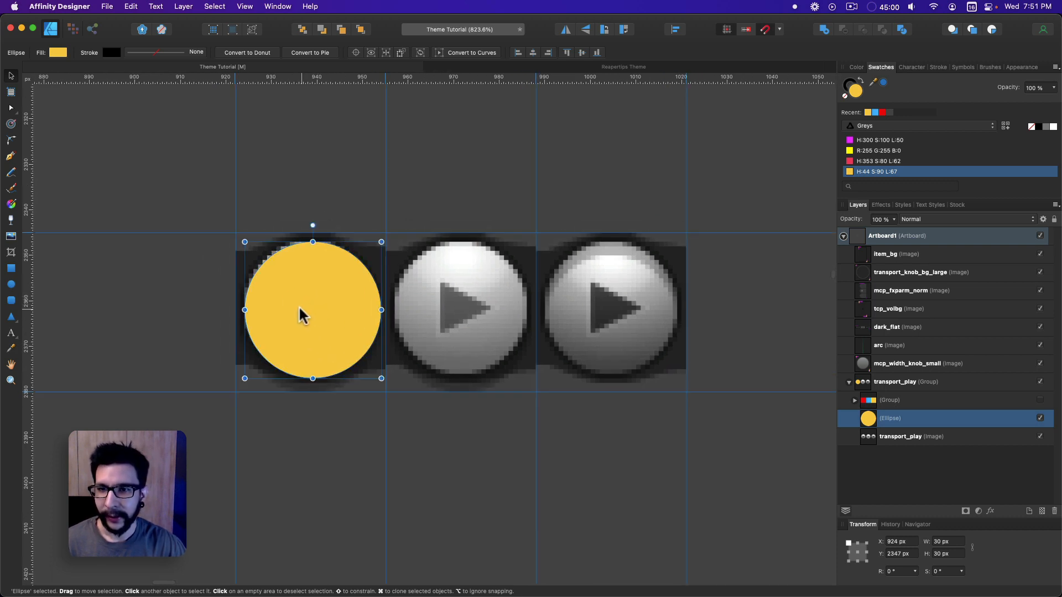
pyautogui.hscroll(-2, 261, 279)
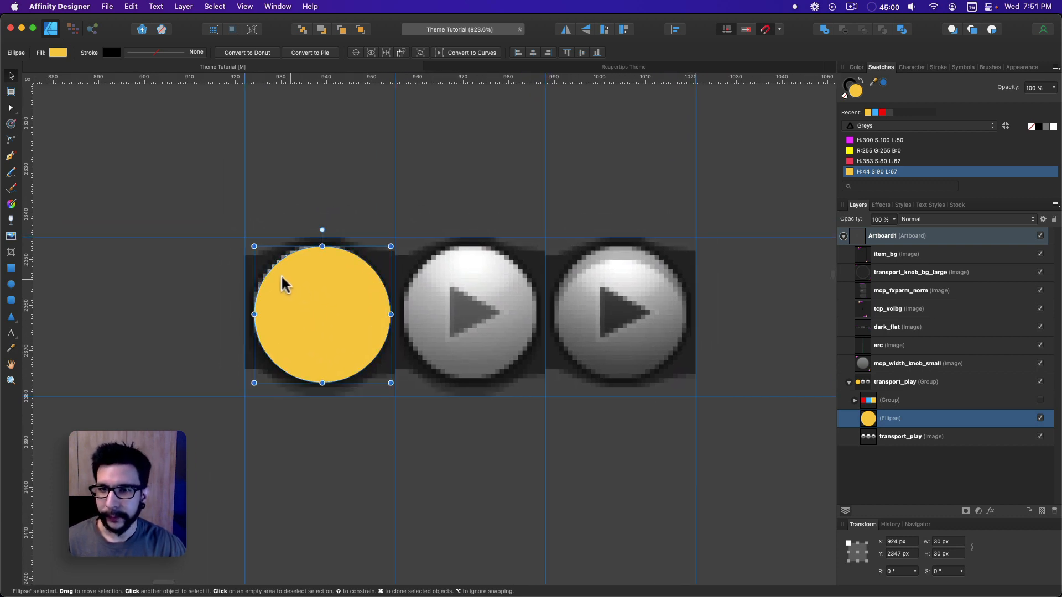
pyautogui.moveTo(284, 282); pyautogui.dragTo(282, 272)
pyautogui.press('super+z')
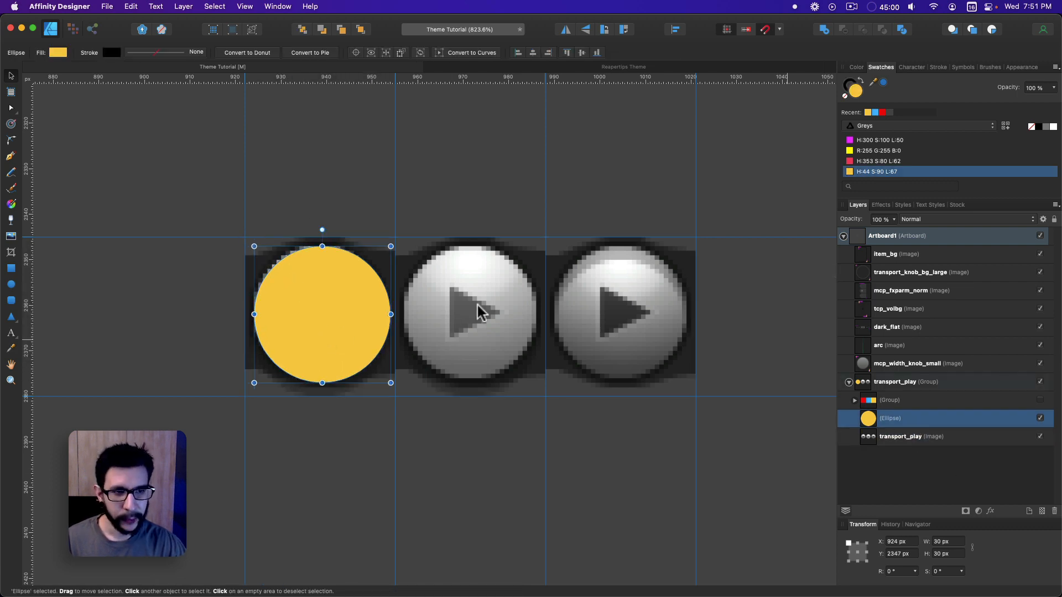
# Draw a 10 x 10 px triangle on the yellow circle, rotated -90° to point right, and fill it with black.
pyautogui.click(11, 316)
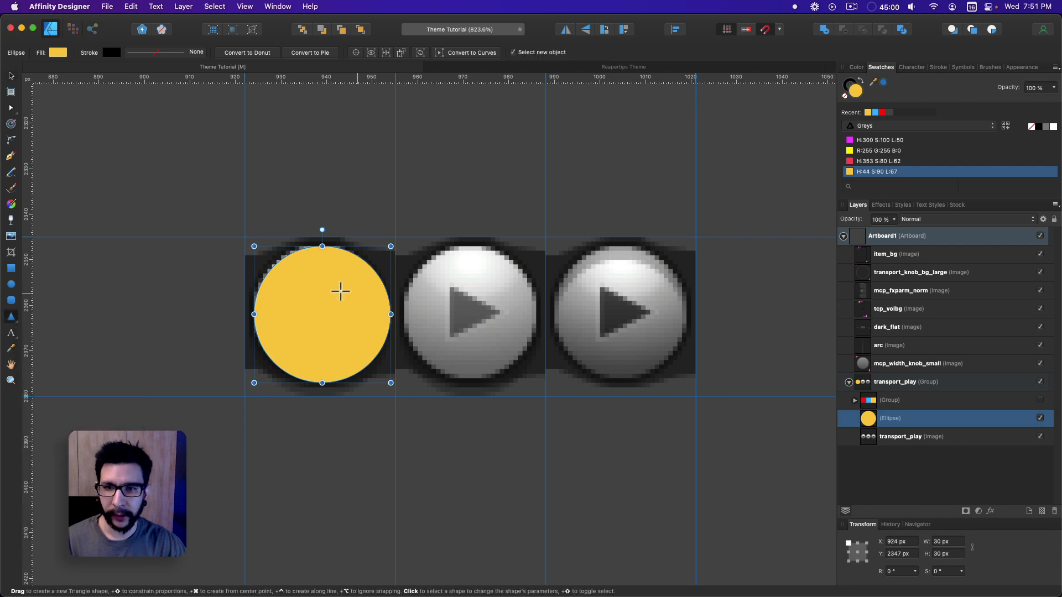
pyautogui.moveTo(309, 285)
pyautogui.mouseDown()
pyautogui.moveTo(322, 309)
pyautogui.moveTo(355, 329)
pyautogui.mouseUp()
pyautogui.moveTo(331, 266); pyautogui.dragTo(370, 305)
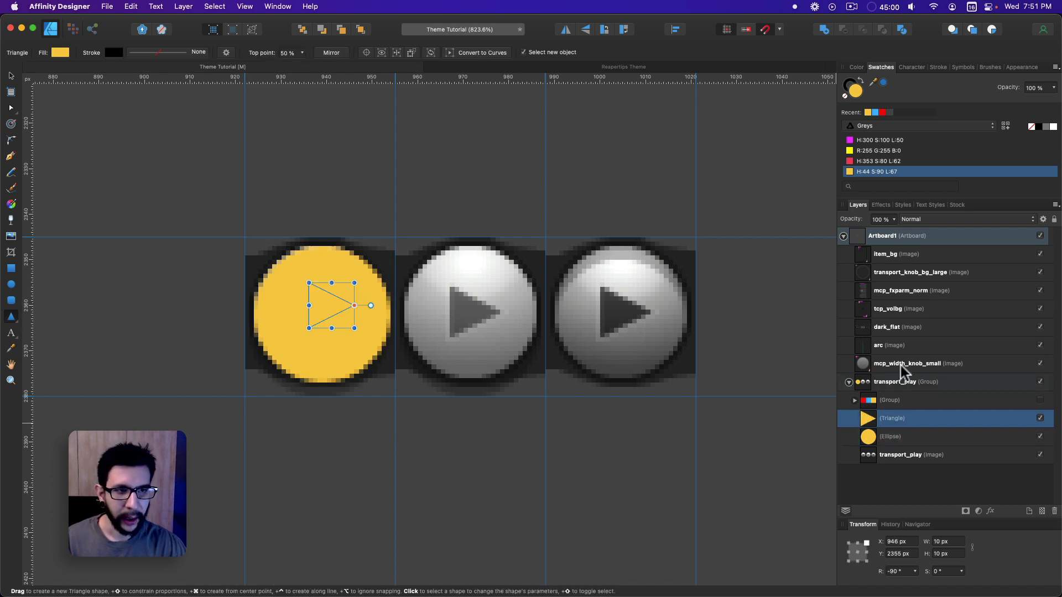
pyautogui.click(857, 67)
pyautogui.moveTo(874, 128); pyautogui.dragTo(881, 168)
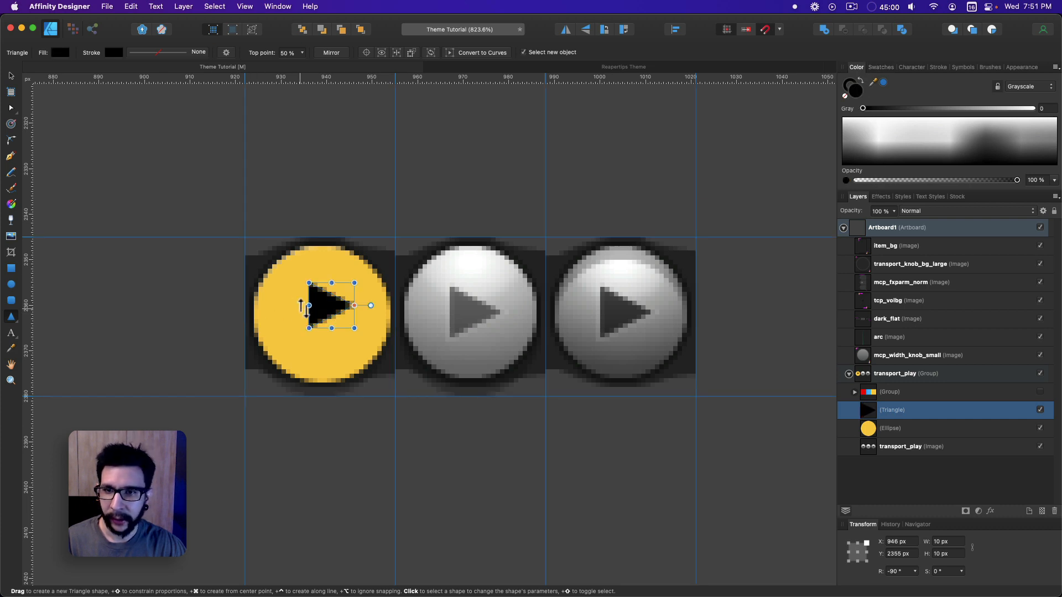
# Enlarge the black triangle to 12 x 10 px and reposition it within the yellow circle at X 946 px, Y 2356 px.
pyautogui.press('v')
pyautogui.moveTo(328, 313); pyautogui.dragTo(332, 282)
pyautogui.moveTo(324, 307); pyautogui.dragTo(325, 312)
pyautogui.hscroll(-1, 385, 320)
pyautogui.hscroll(-3, 386, 320)
pyautogui.click(460, 403)
pyautogui.scroll(-1, 454, 439)
pyautogui.press('super+1')
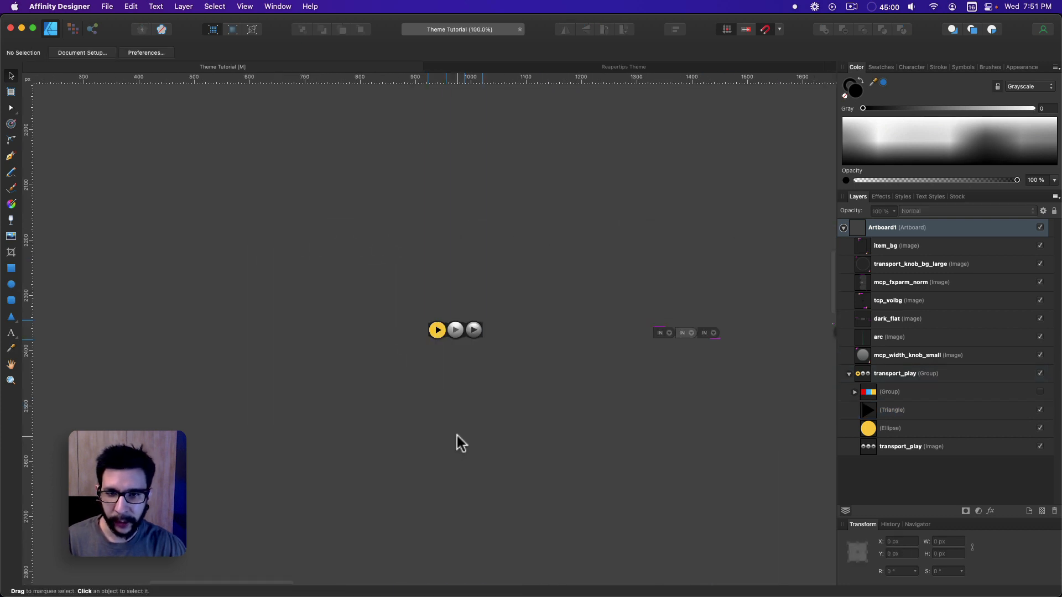
# Check the play button at 100% size and nudge the black triangle one pixel left to X 945 px.
pyautogui.scroll(10, 437, 331)
pyautogui.click(438, 330)
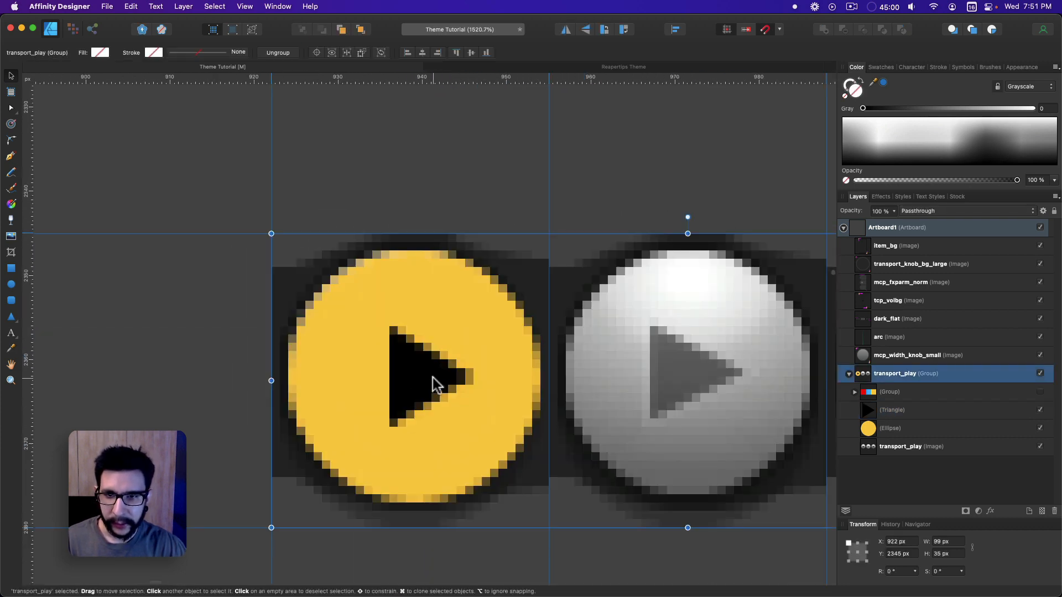
pyautogui.click(438, 330)
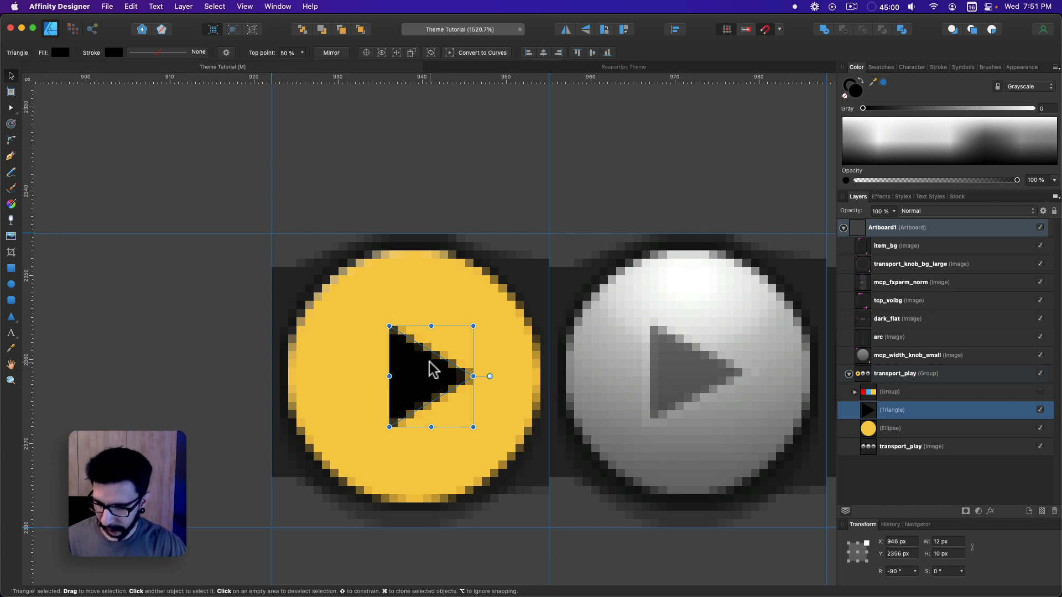
pyautogui.press('super+1')
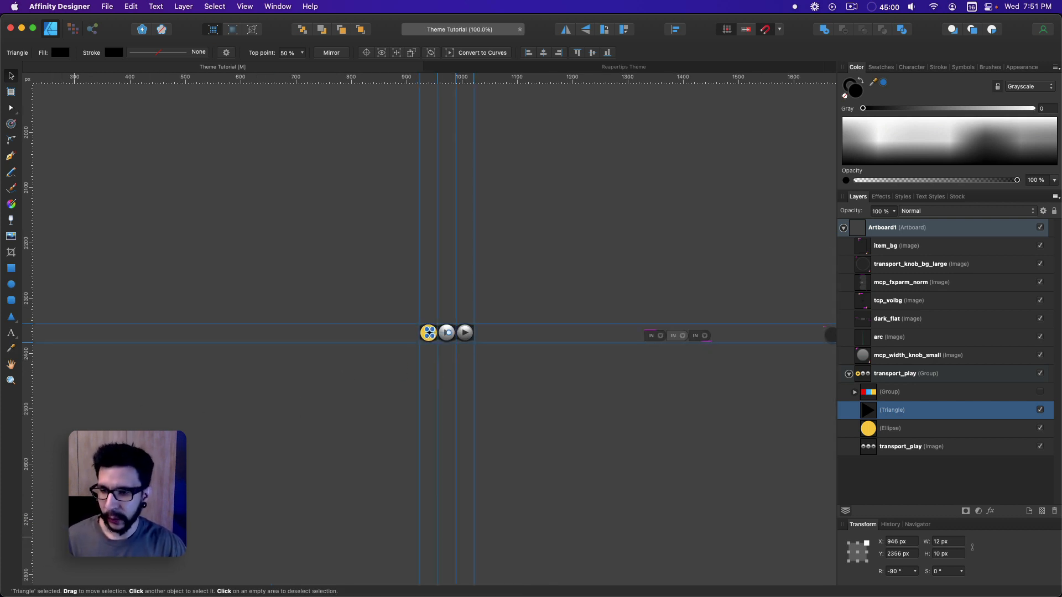
pyautogui.click(388, 365)
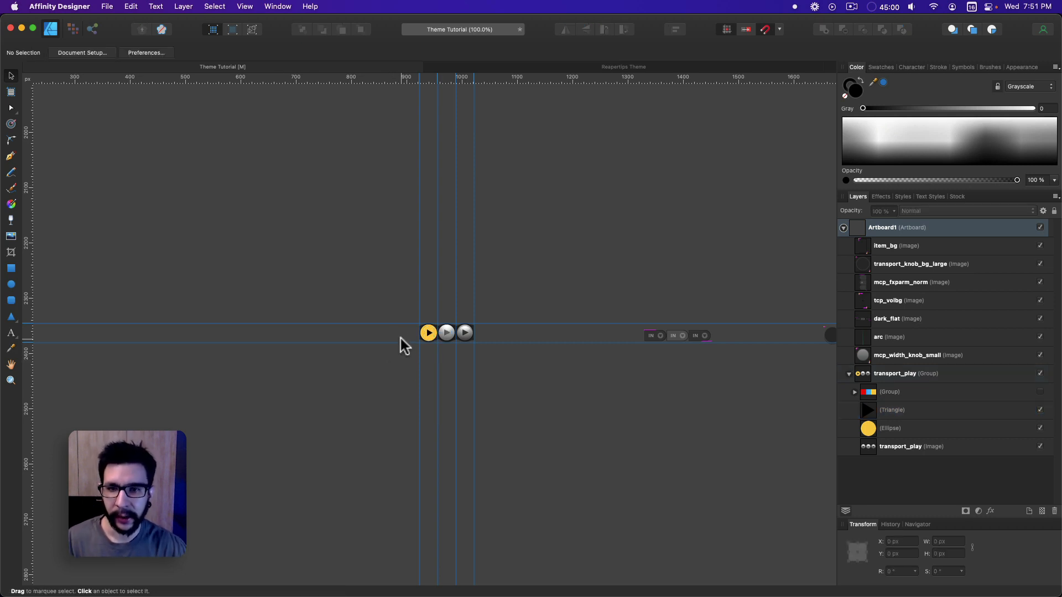
pyautogui.scroll(10, 400, 339)
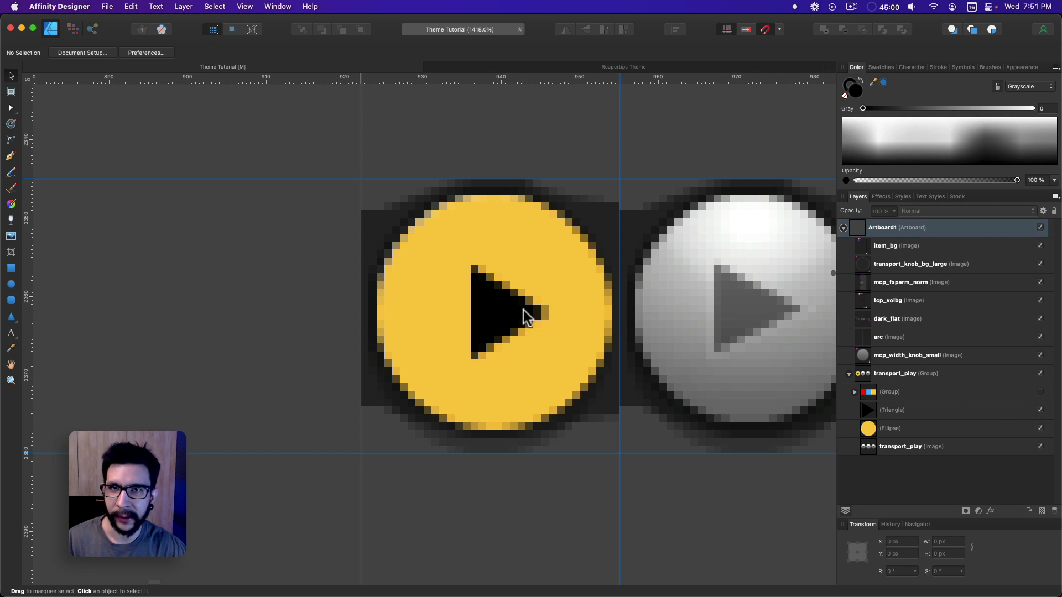
pyautogui.press('super+1')
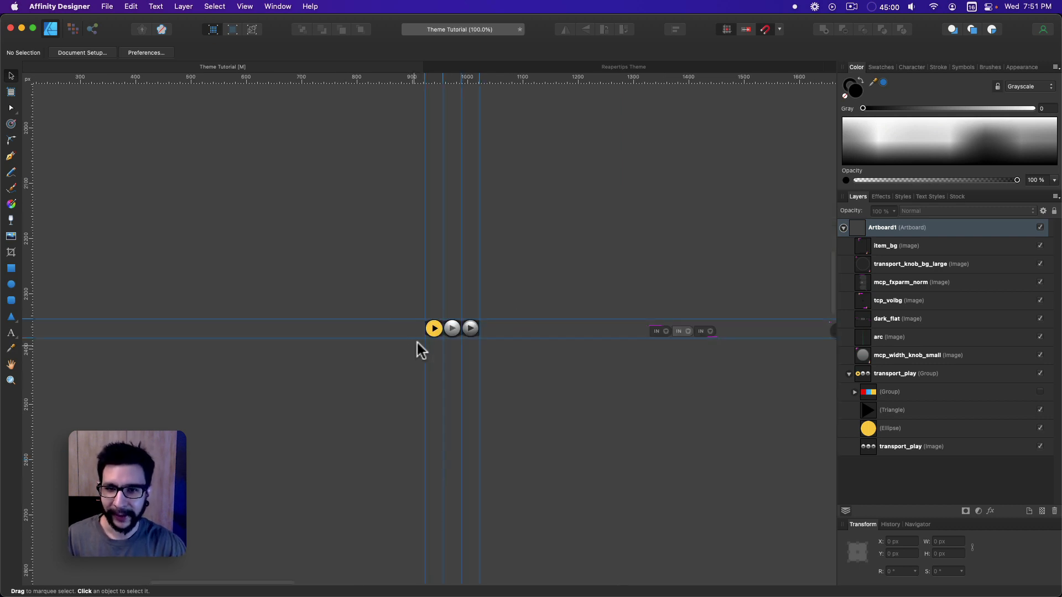
pyautogui.scroll(3, 429, 334)
pyautogui.scroll(6, 440, 316)
pyautogui.doubleClick(440, 316)
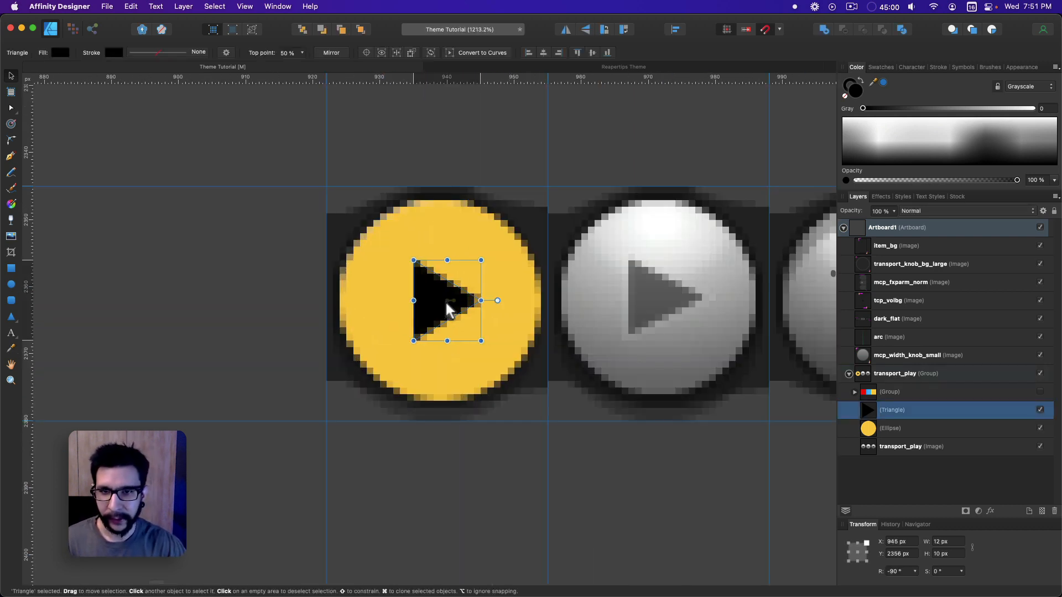
pyautogui.click(420, 493)
pyautogui.hscroll(3, 386, 442)
pyautogui.scroll(-1, 231, 297)
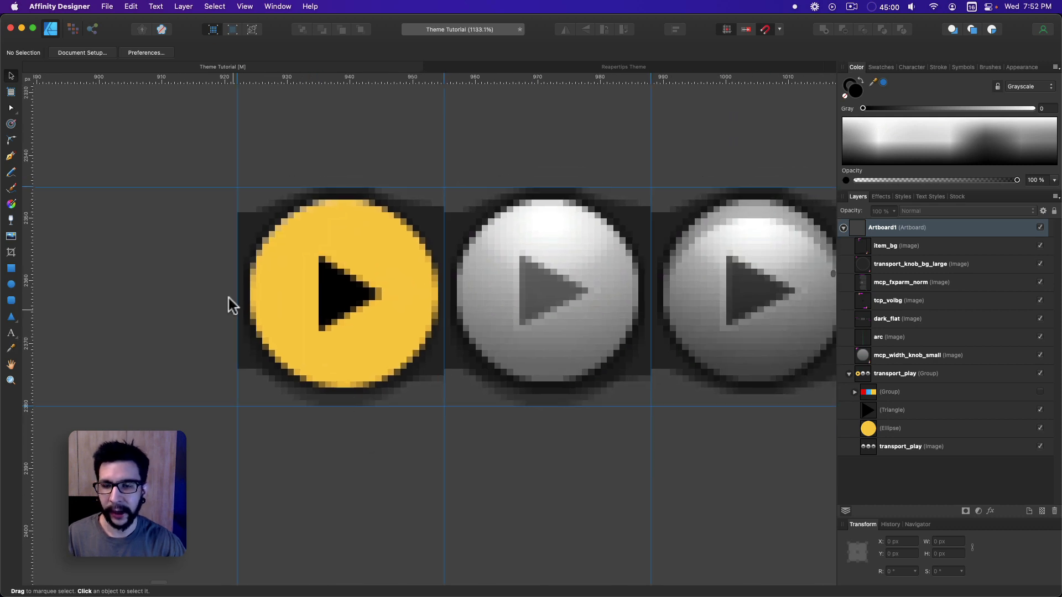
# Hide the original transport_play image beneath the new play button shapes.
pyautogui.click(885, 427)
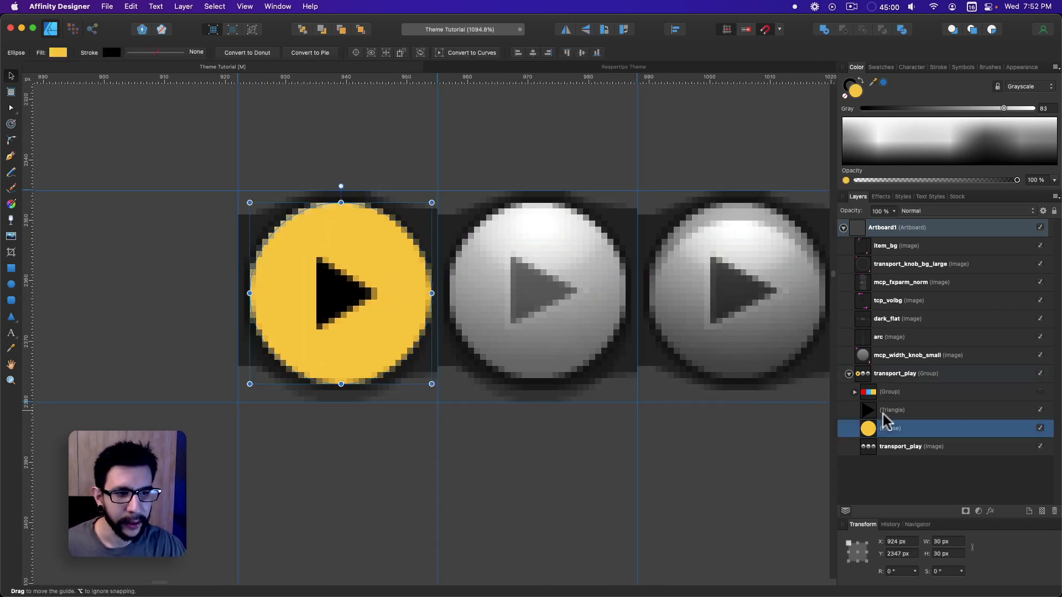
pyautogui.keyDown('shift'); pyautogui.click(884, 412); pyautogui.keyUp('shift')
pyautogui.click(885, 446)
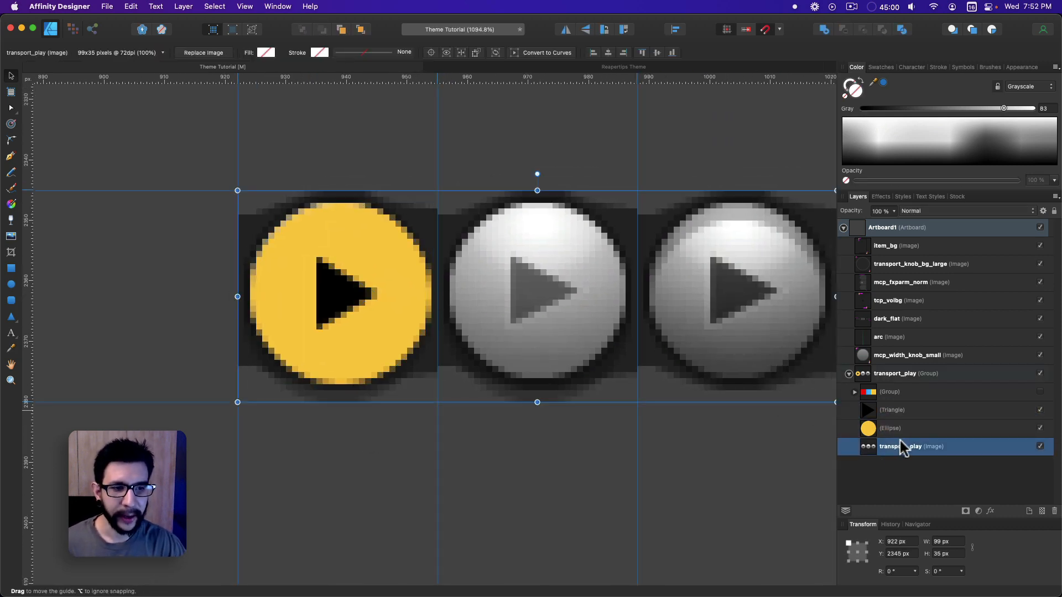
pyautogui.click(1040, 446)
pyautogui.click(520, 459)
pyautogui.scroll(-2, 520, 459)
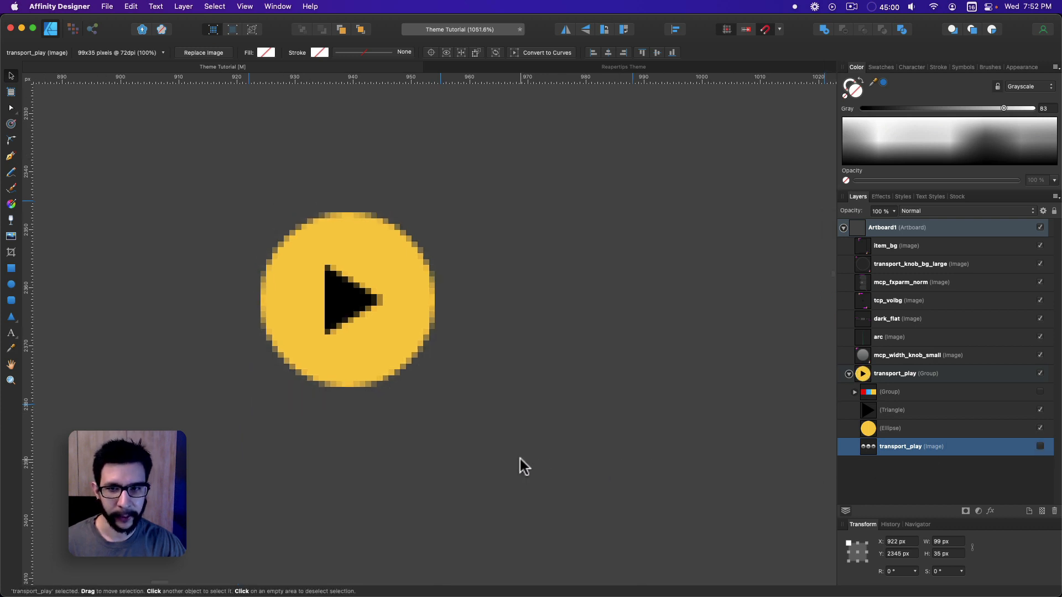
pyautogui.scroll(-2, 503, 463)
pyautogui.hscroll(2, 504, 462)
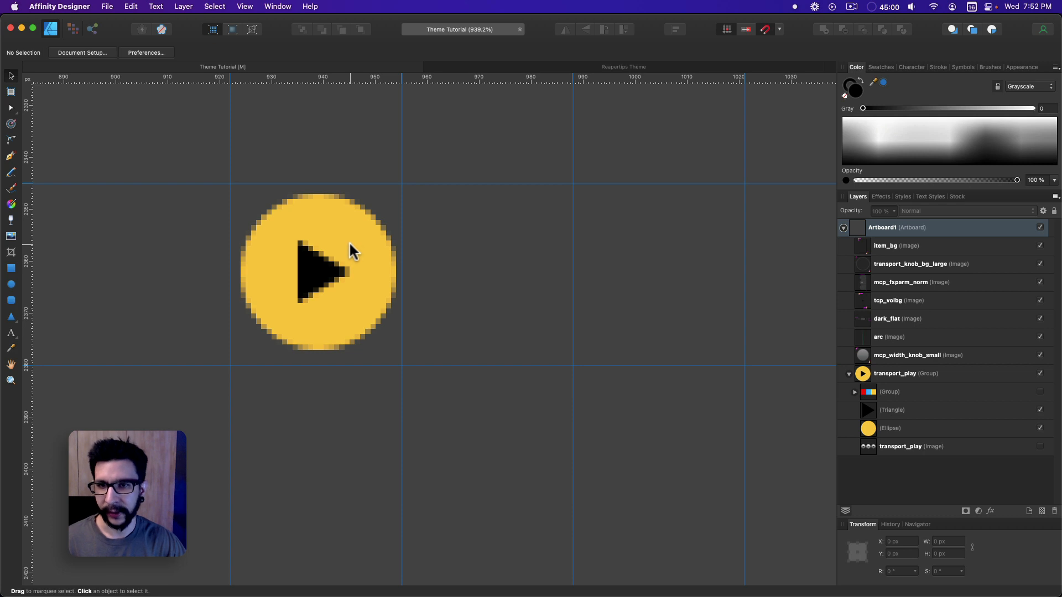
# Group the yellow circle and the black triangle inside the transport_play group.
pyautogui.doubleClick(341, 255)
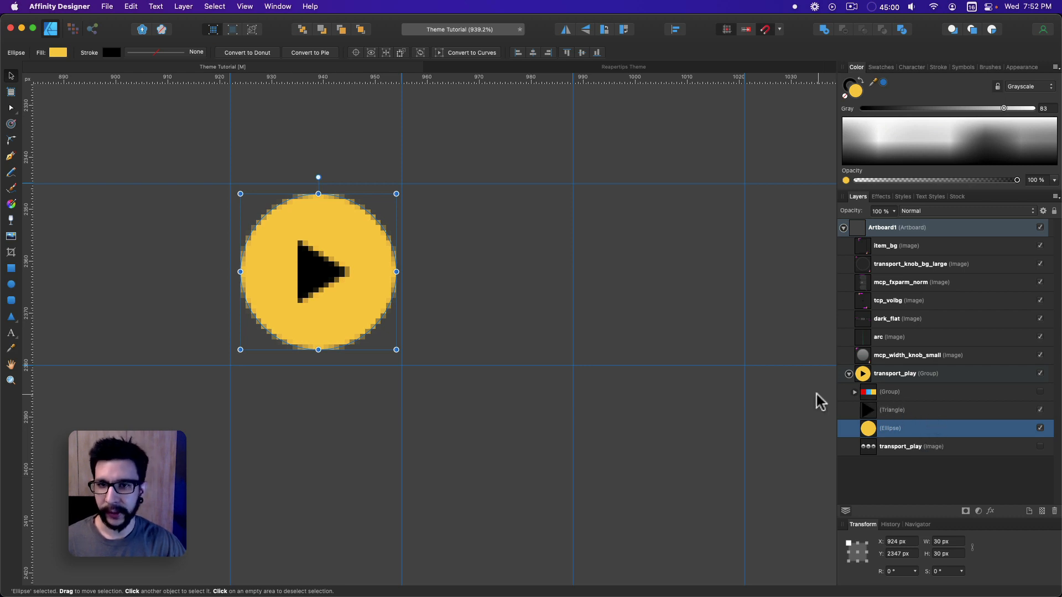
pyautogui.click(940, 476)
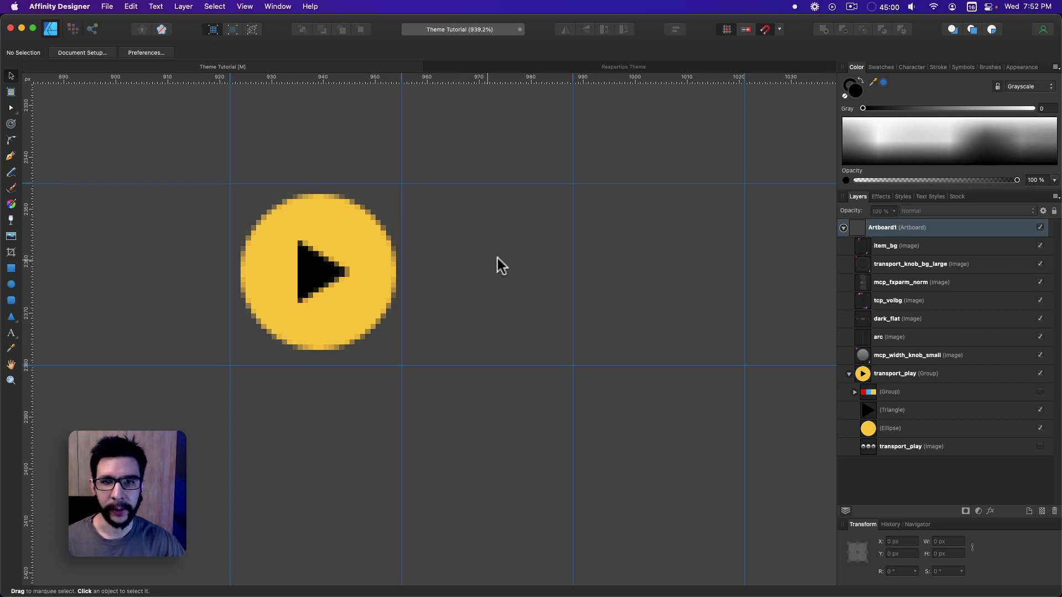
pyautogui.click(948, 426)
pyautogui.keyDown('shift'); pyautogui.click(860, 408); pyautogui.keyUp('shift')
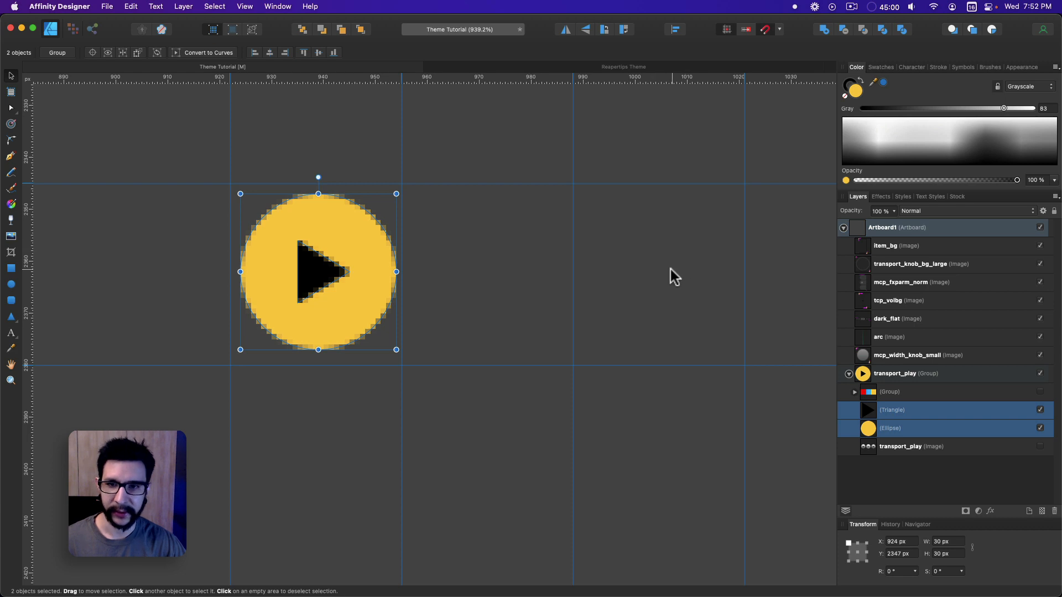
pyautogui.press('super+g')
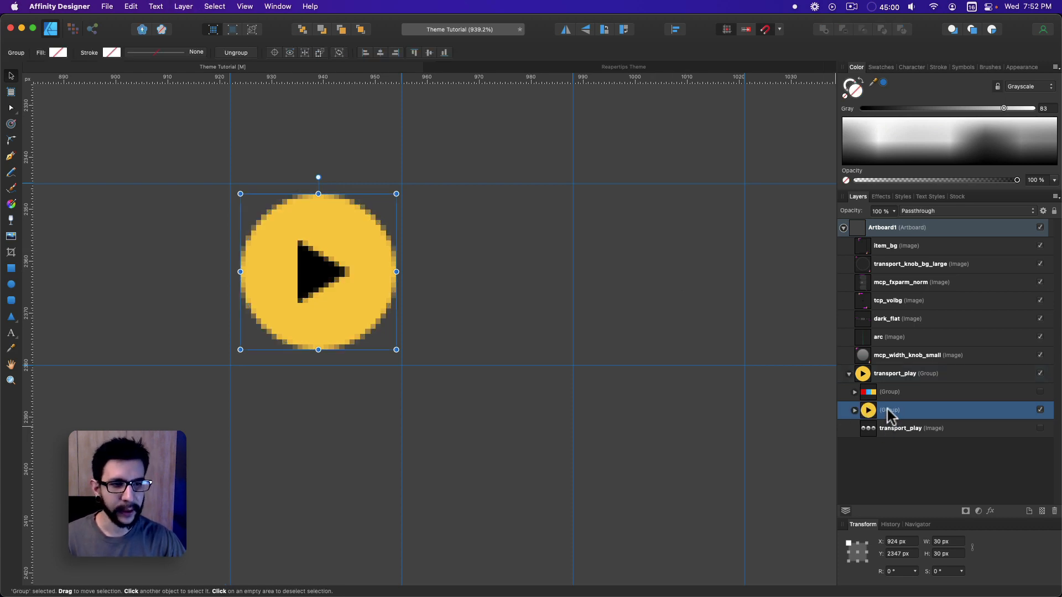
pyautogui.click(887, 410)
pyautogui.click(888, 417)
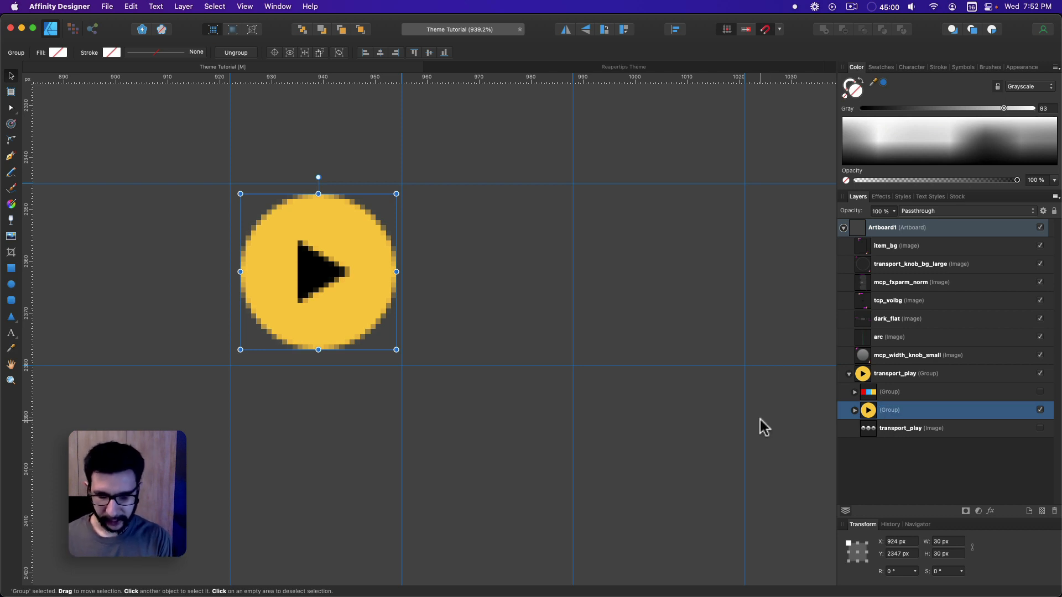
# Duplicate the play button group, then try a black 34 x 35 px rectangle over the first button state and undo it.
pyautogui.press('super+j')
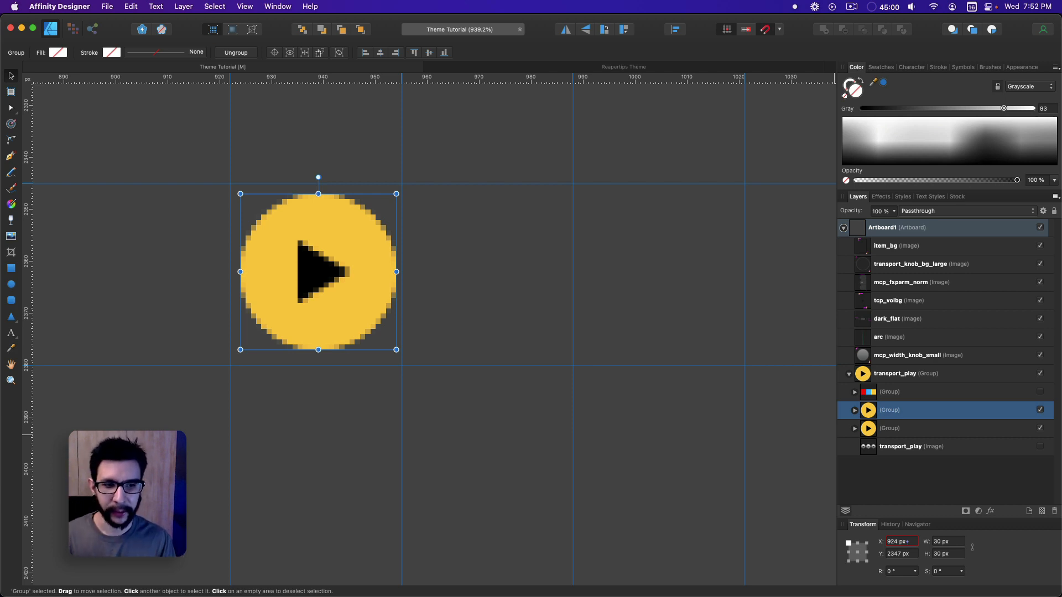
pyautogui.click(141, 245)
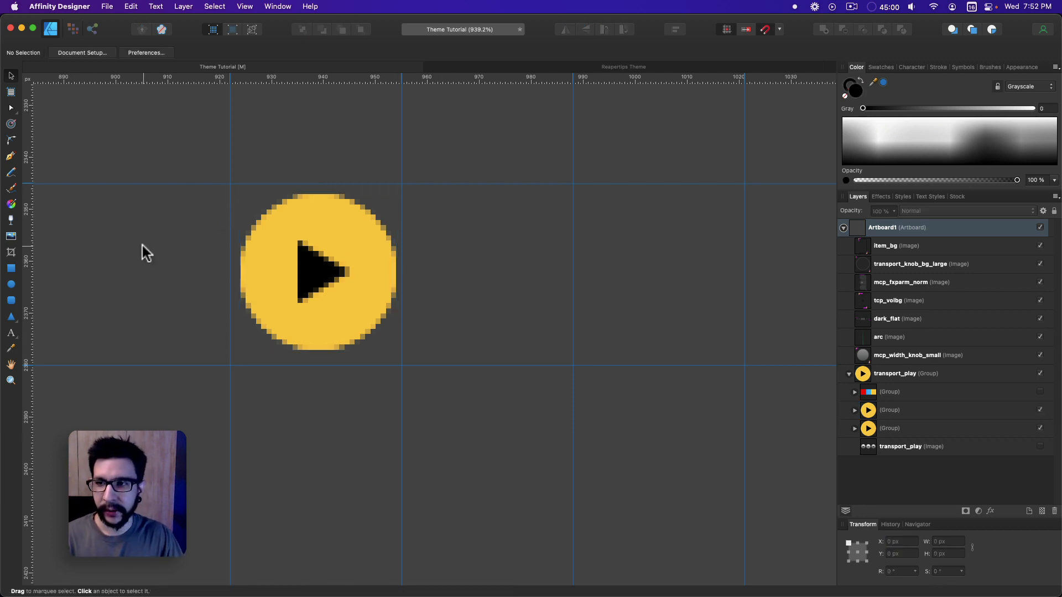
pyautogui.click(12, 269)
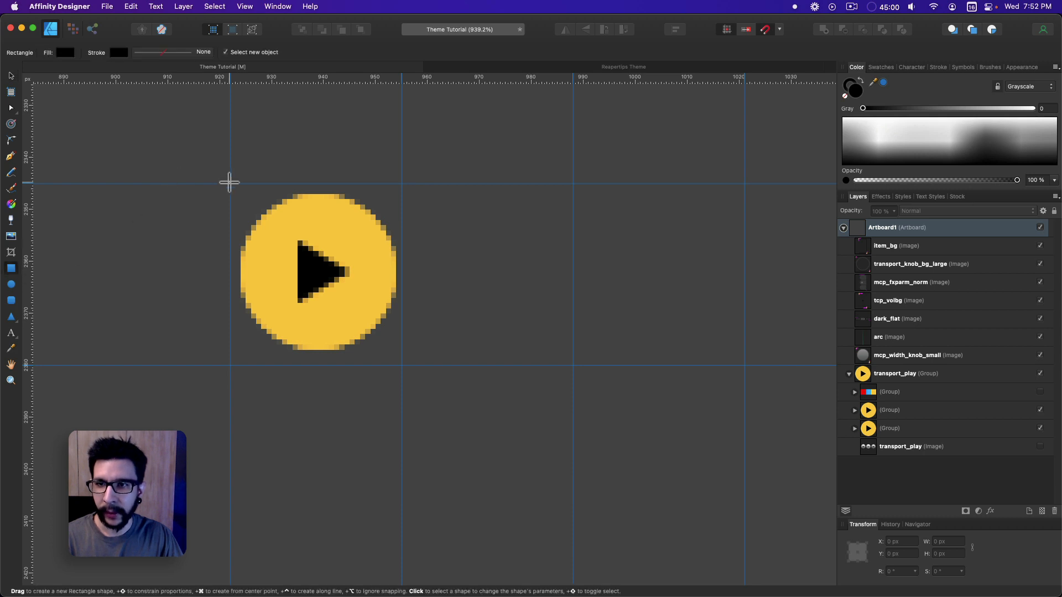
pyautogui.moveTo(230, 185); pyautogui.dragTo(407, 366)
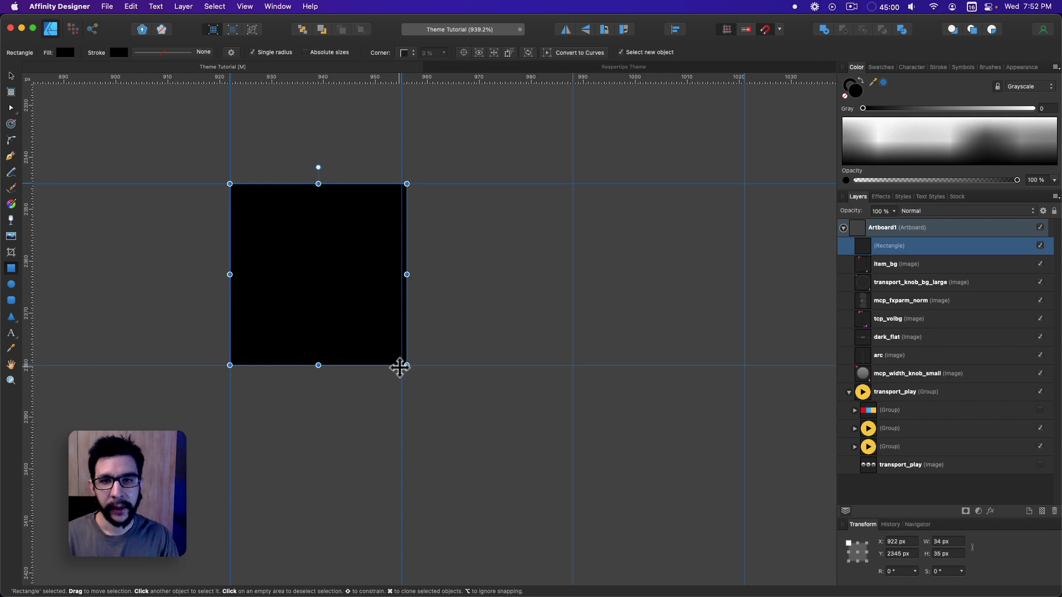
pyautogui.press('super+z')
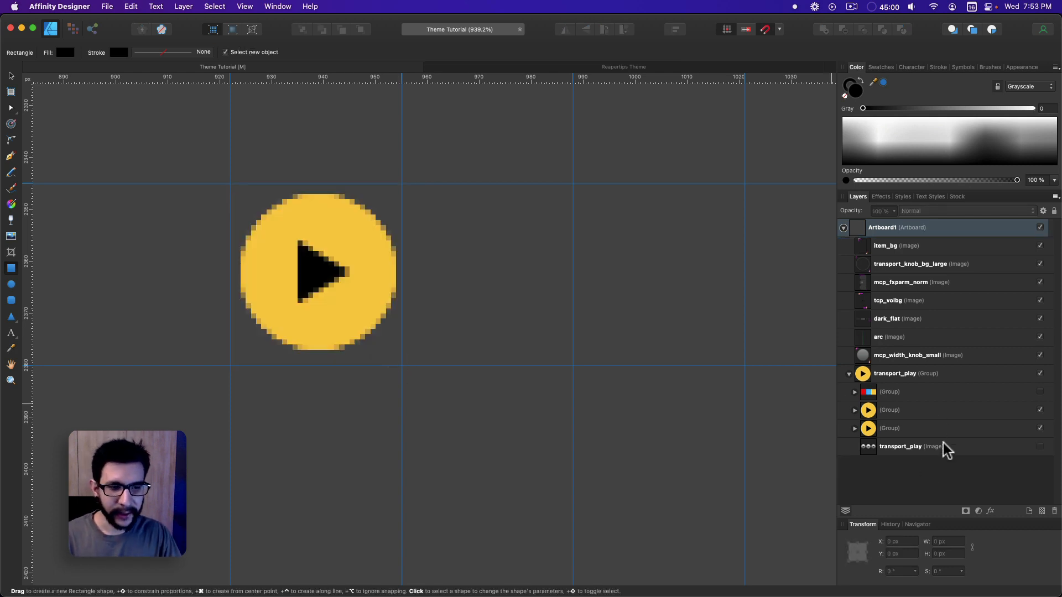
pyautogui.press('v')
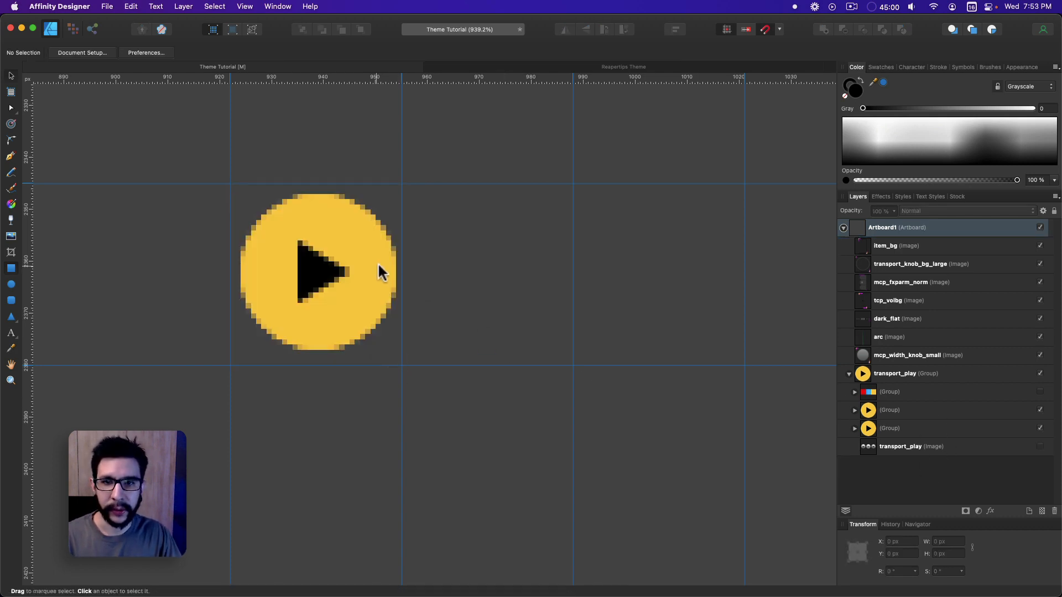
# Move the duplicated play button group right by 33 px to X 957 px, into the second button state.
pyautogui.click(930, 411)
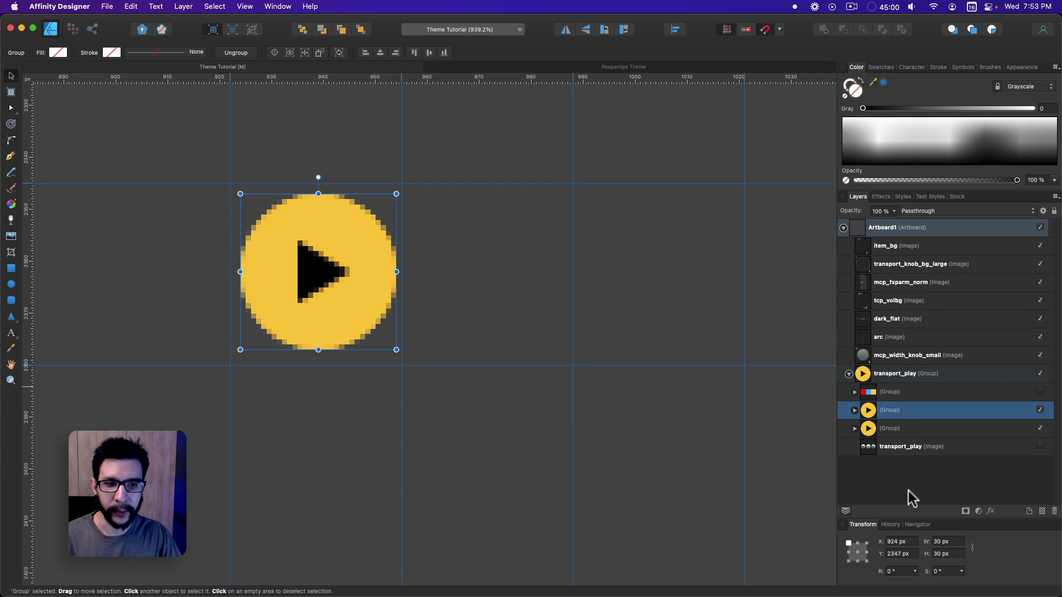
pyautogui.click(907, 541)
pyautogui.write('+3')
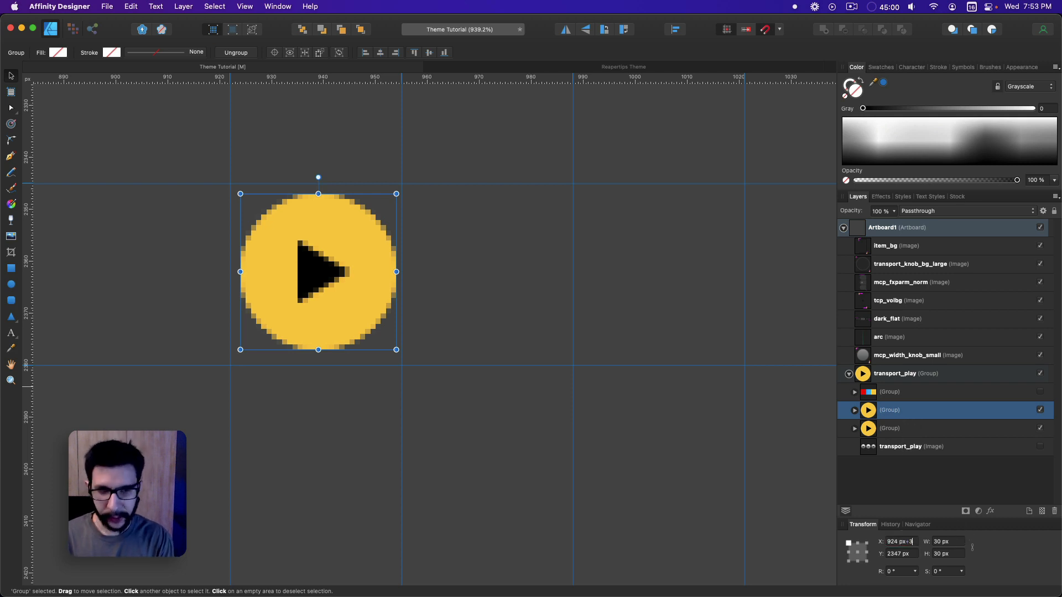
pyautogui.write('3')
pyautogui.press('Return')
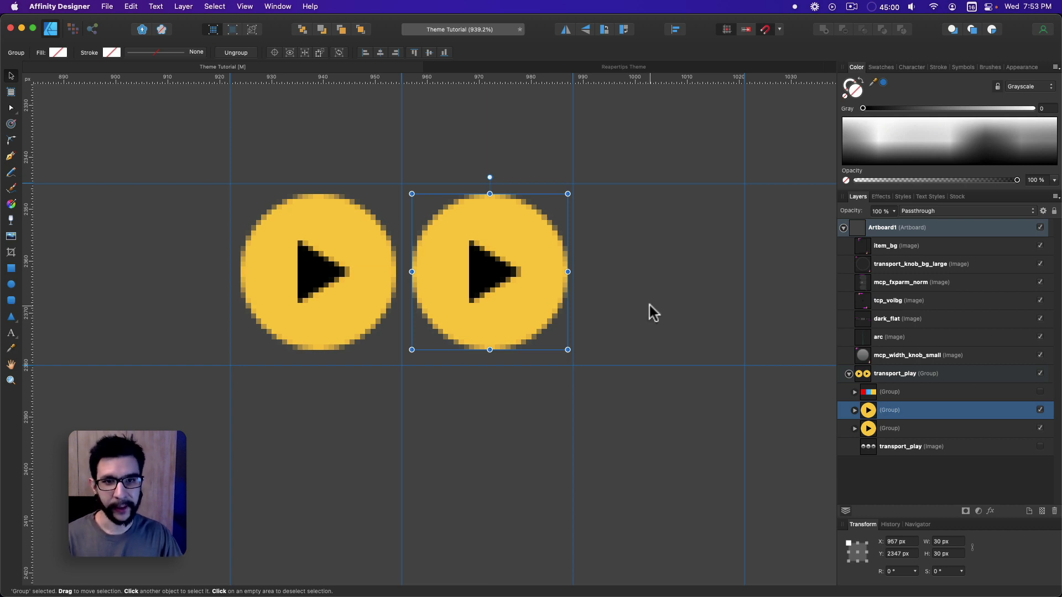
# Duplicate the second play button, undo that copy and the 33 px move, and delete the extra play button group.
pyautogui.press('super+j')
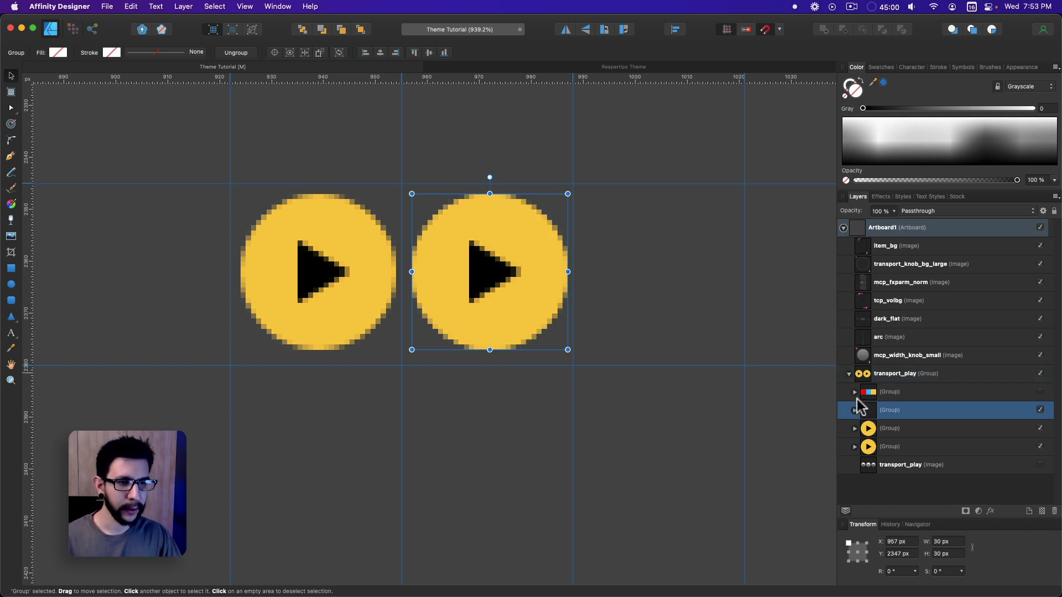
pyautogui.press('super+z')
pyautogui.press('super+z')
pyautogui.click(890, 427)
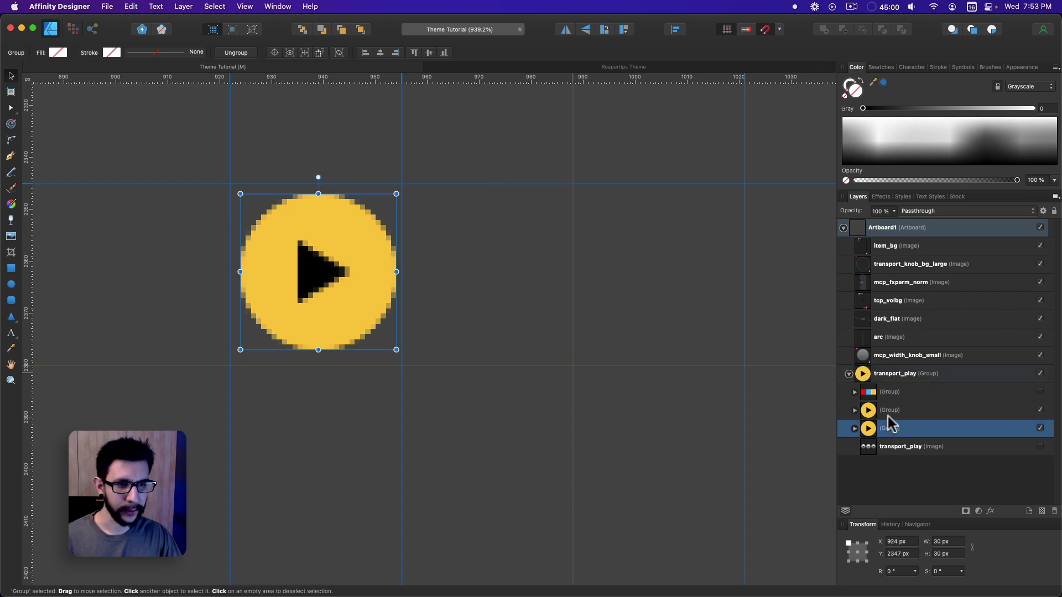
pyautogui.click(887, 416)
pyautogui.click(889, 427)
pyautogui.click(894, 413)
pyautogui.press('Delete')
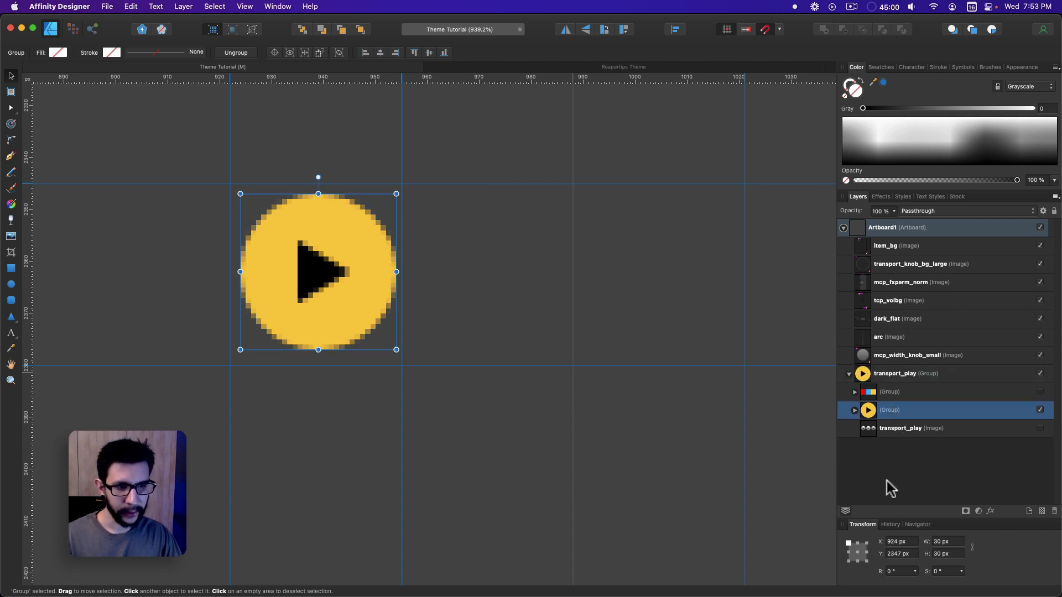
# Duplicate the remaining play button group and offset the copy 33 px right to X 957 px in the second button state.
pyautogui.press('super+j')
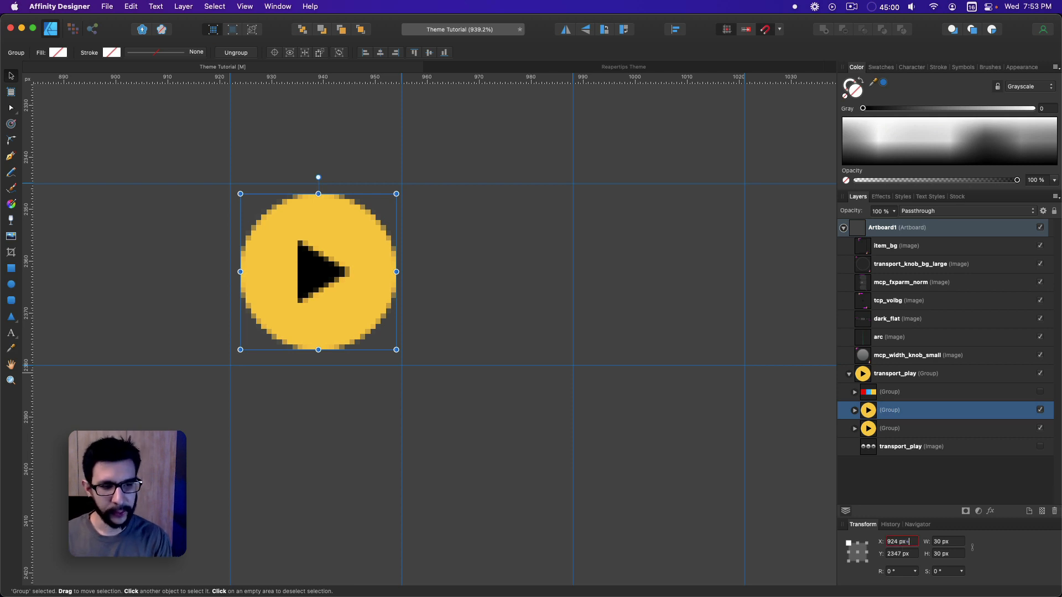
pyautogui.press('Return')
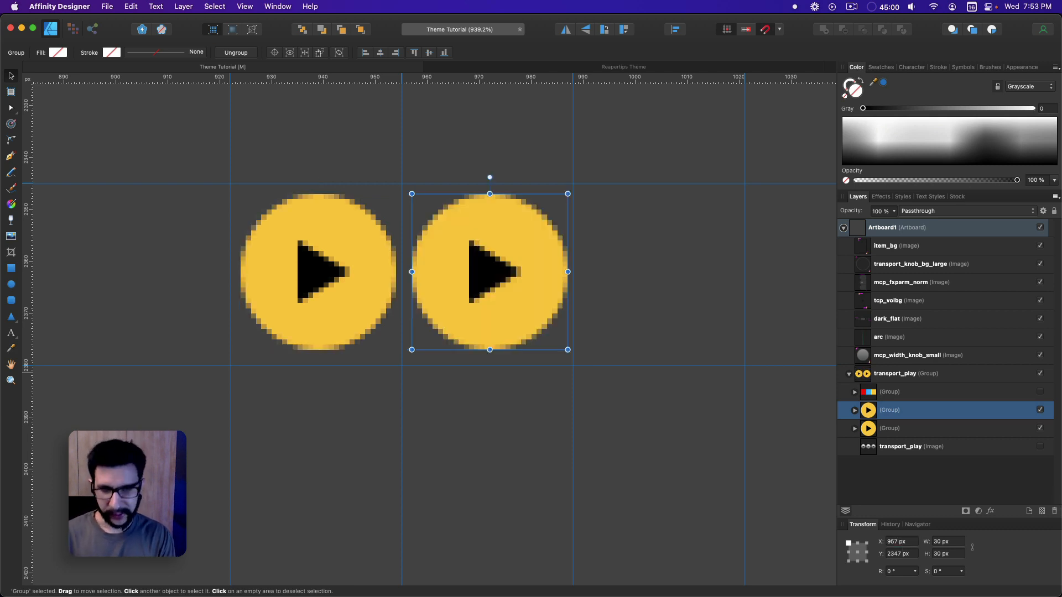
# Repeat the offset duplication to place a third play button group 33 px further right, in the third button state, and clear the selection.
pyautogui.press('super+j')
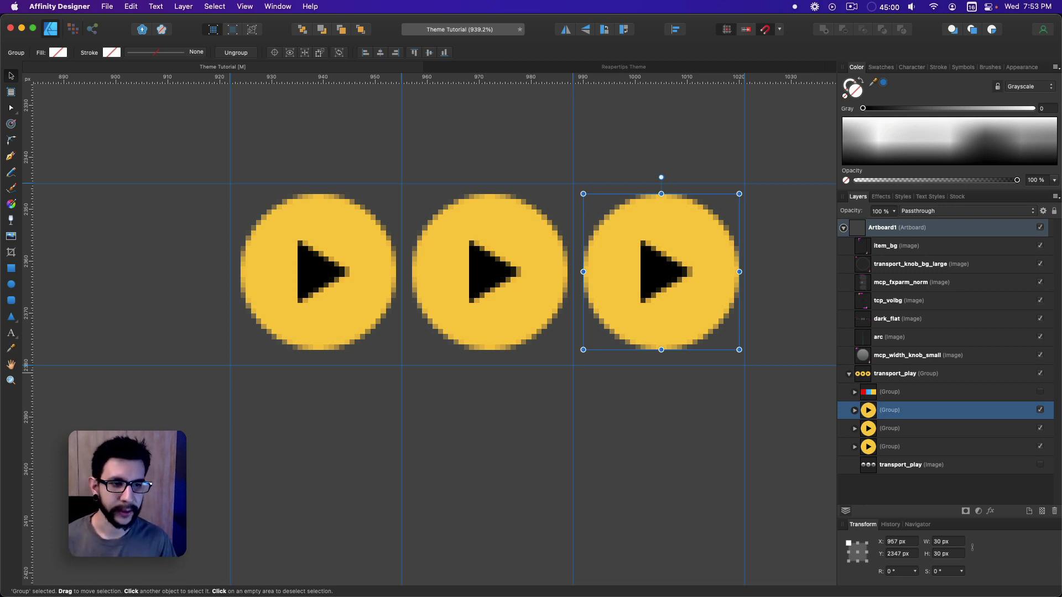
pyautogui.hscroll(2, 681, 400)
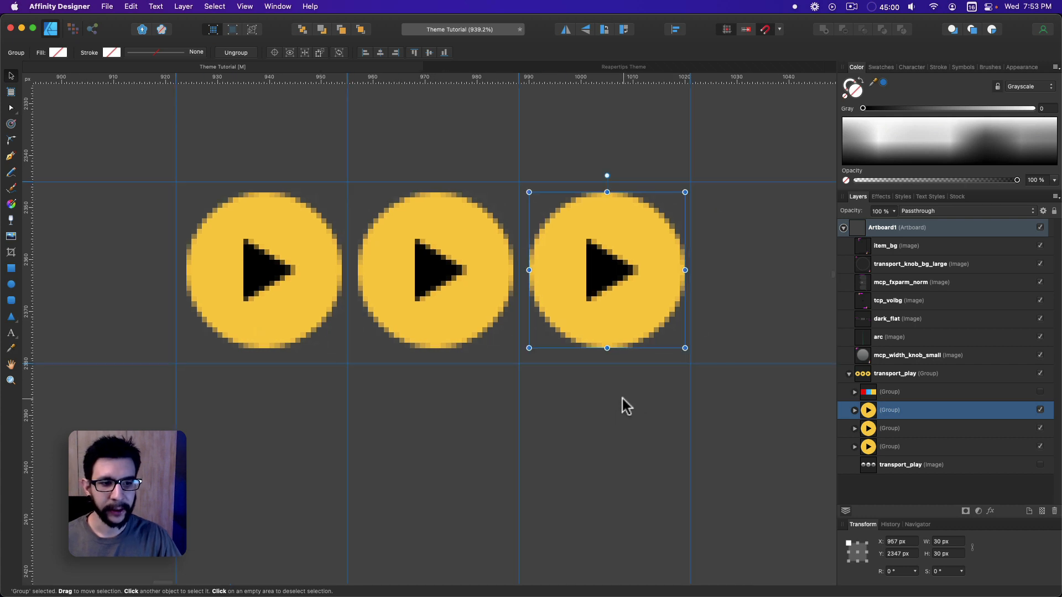
pyautogui.click(414, 402)
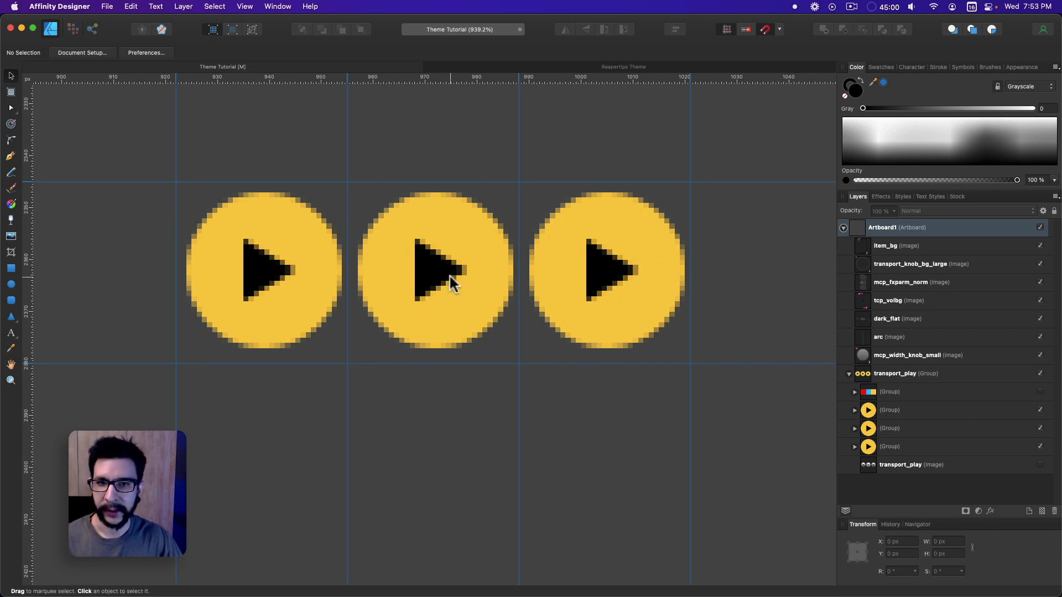
pyautogui.hscroll(-1, 372, 396)
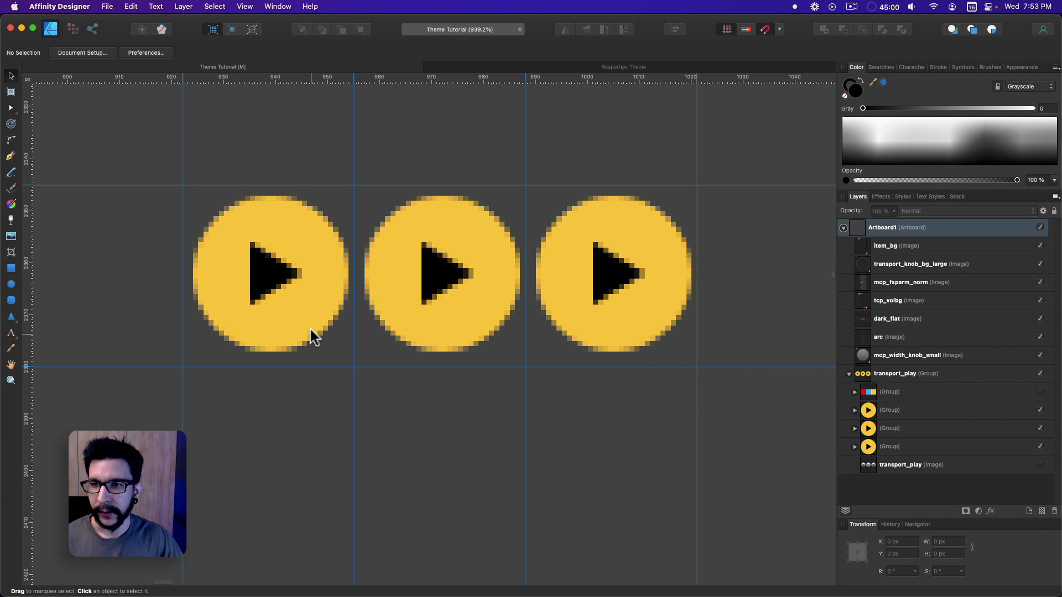
# Examine the three play button groups, checking the gaps between them and their placement against the state guides.
pyautogui.click(905, 445)
pyautogui.keyDown('shift'); pyautogui.click(904, 428); pyautogui.keyUp('shift')
pyautogui.keyDown('shift'); pyautogui.click(903, 412); pyautogui.keyUp('shift')
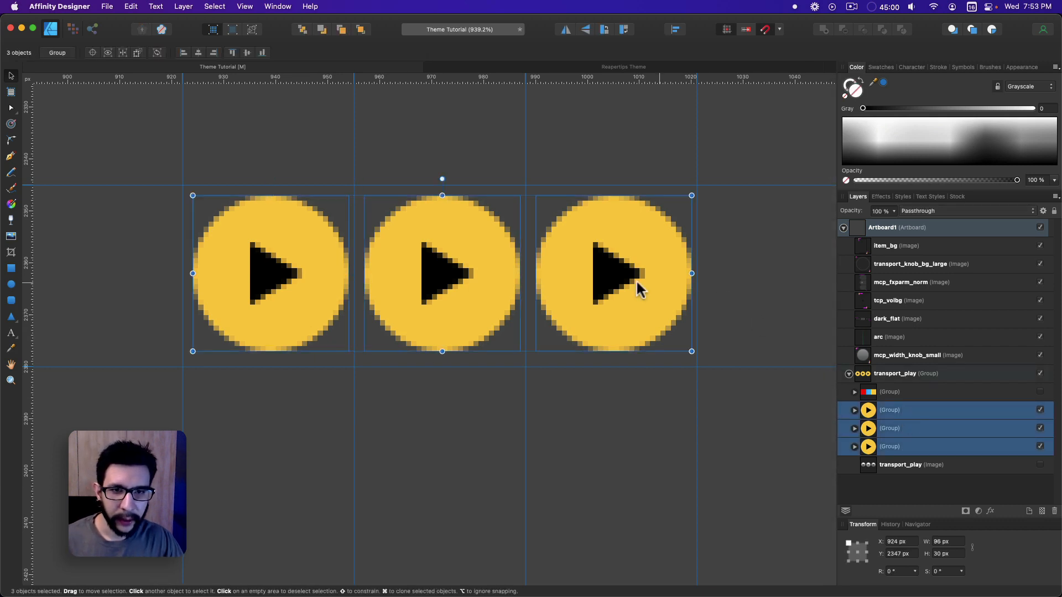
pyautogui.click(541, 402)
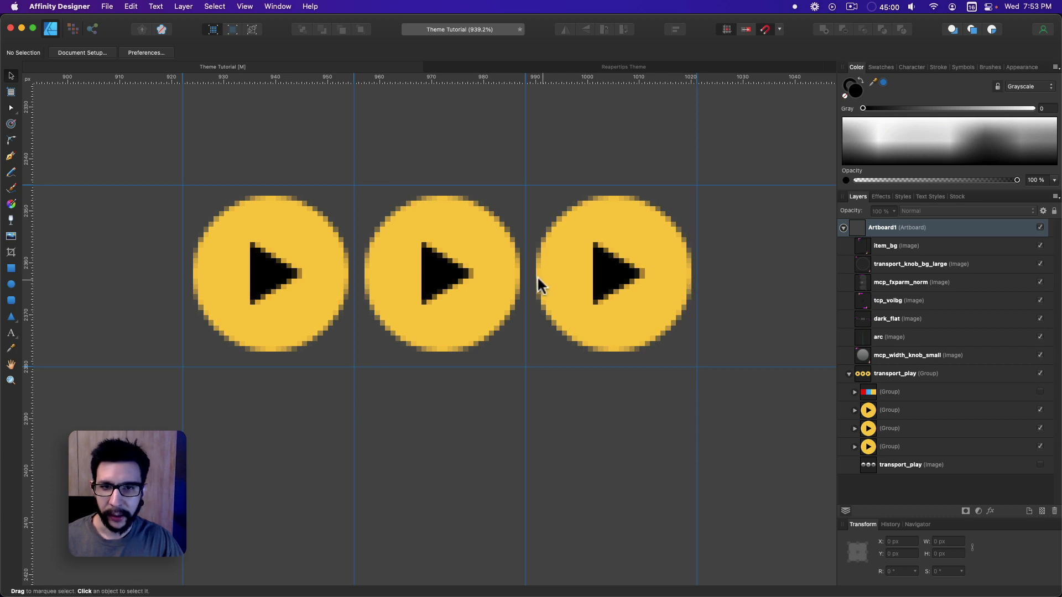
pyautogui.scroll(3, 538, 278)
pyautogui.scroll(3, 528, 279)
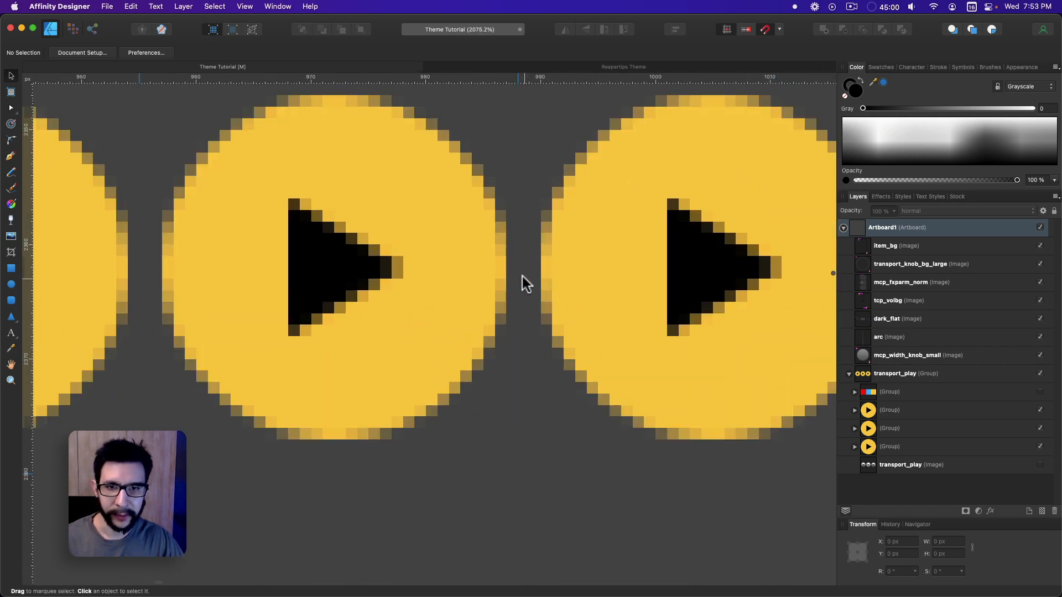
pyautogui.hscroll(5, 607, 289)
pyautogui.scroll(-5, 519, 255)
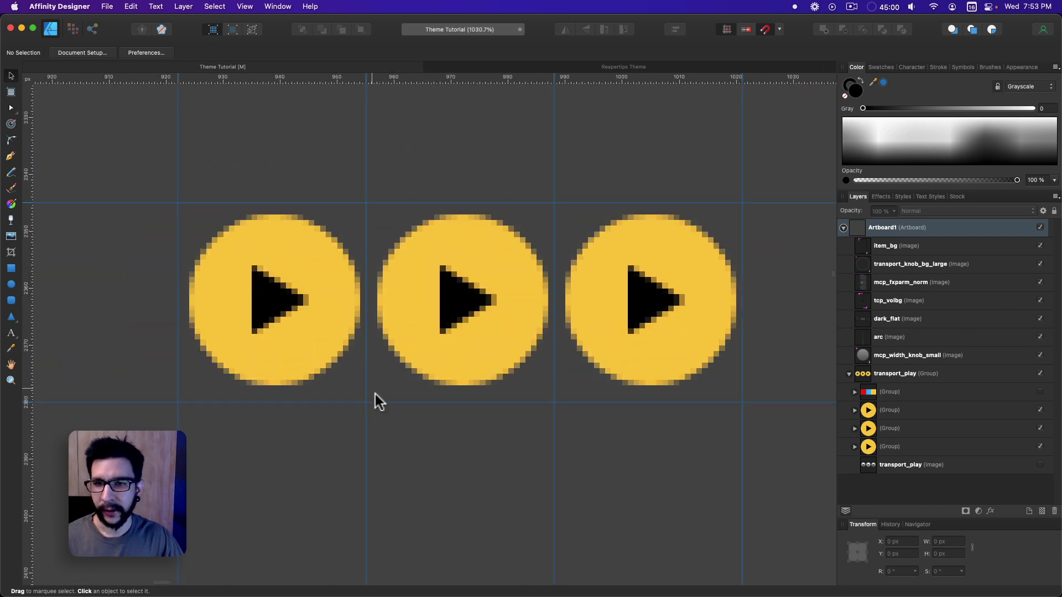
pyautogui.hscroll(-2, 409, 401)
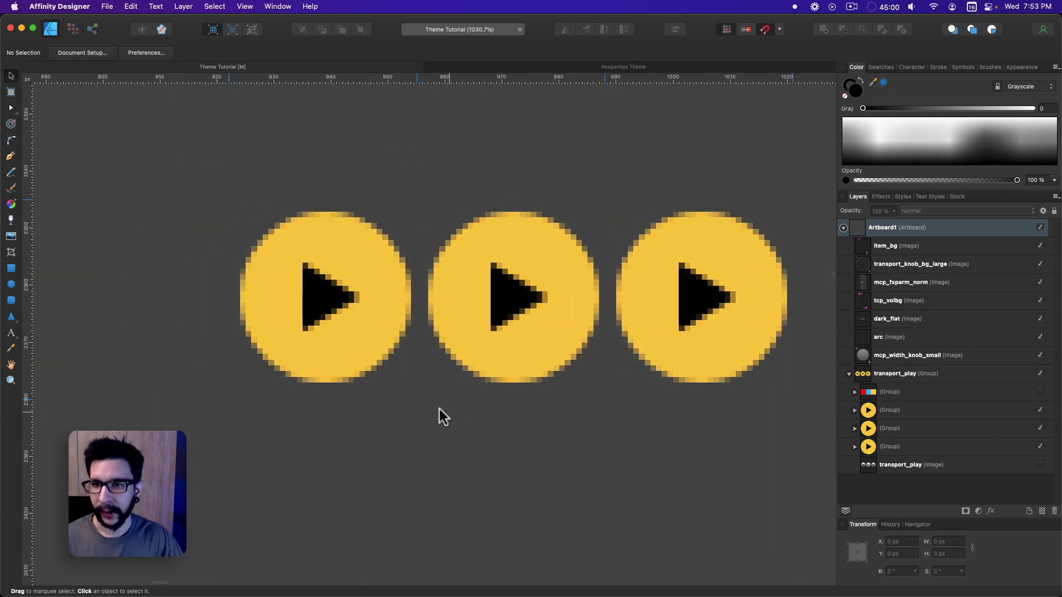
pyautogui.click(377, 312)
pyautogui.click(480, 420)
pyautogui.scroll(-2, 514, 420)
pyautogui.click(476, 347)
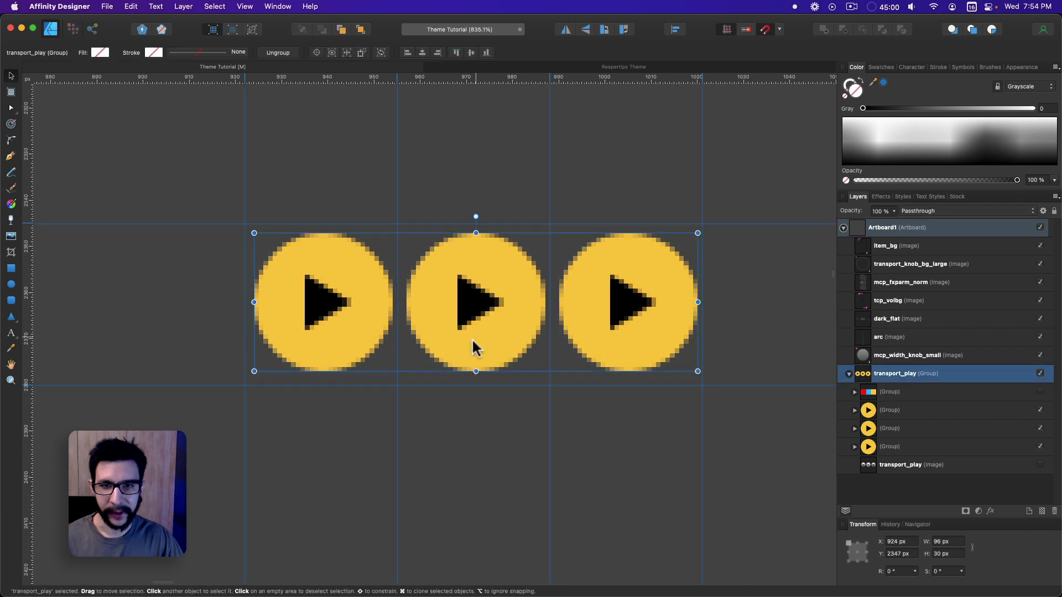
pyautogui.hscroll(2, 479, 376)
# Check the width of the original transport_play image against a single button state's 33 px.
pyautogui.click(919, 461)
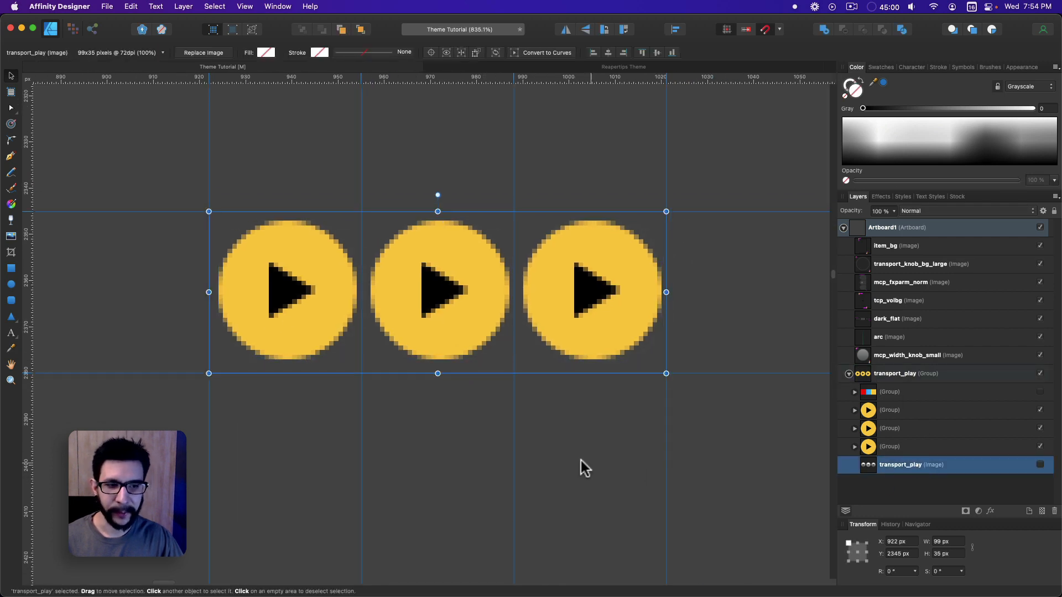
pyautogui.click(938, 542)
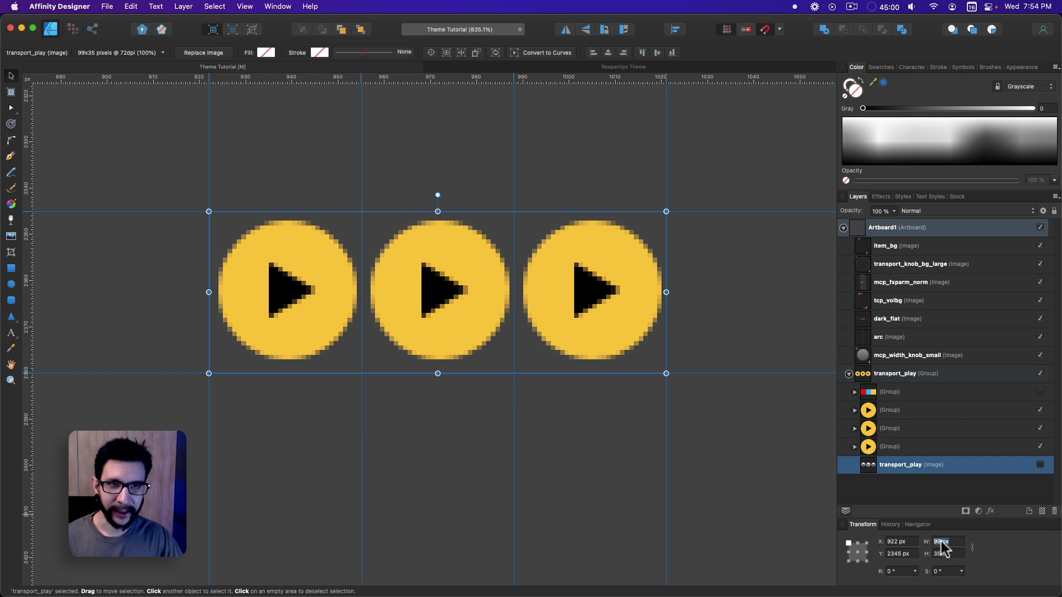
pyautogui.hotkey('alt', 'space')
pyautogui.write('33')
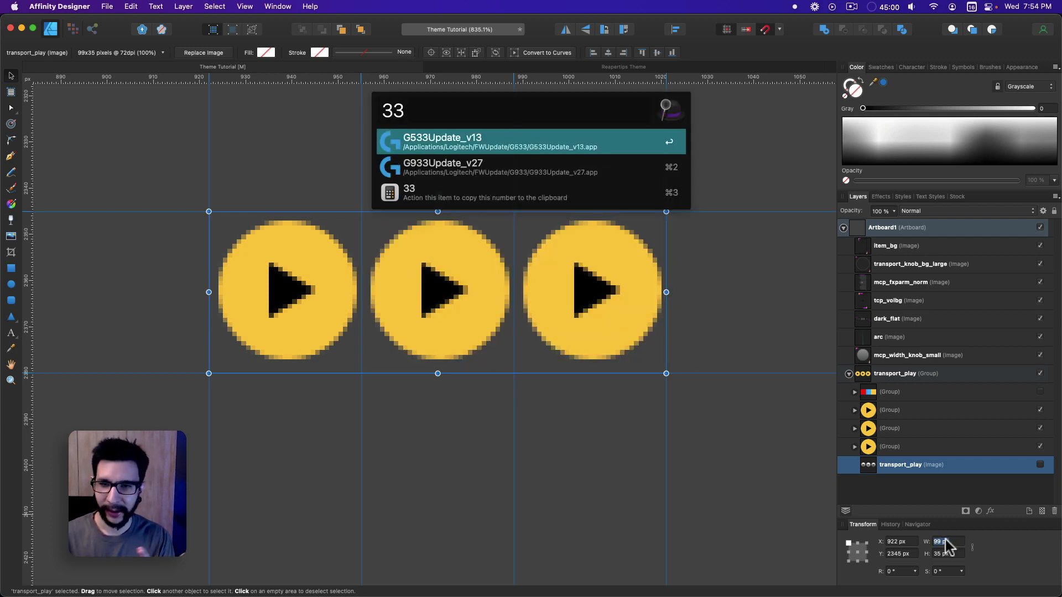
pyautogui.press('Escape')
# Inspect the first play button group's margins within its guides and compare all three button states.
pyautogui.click(893, 447)
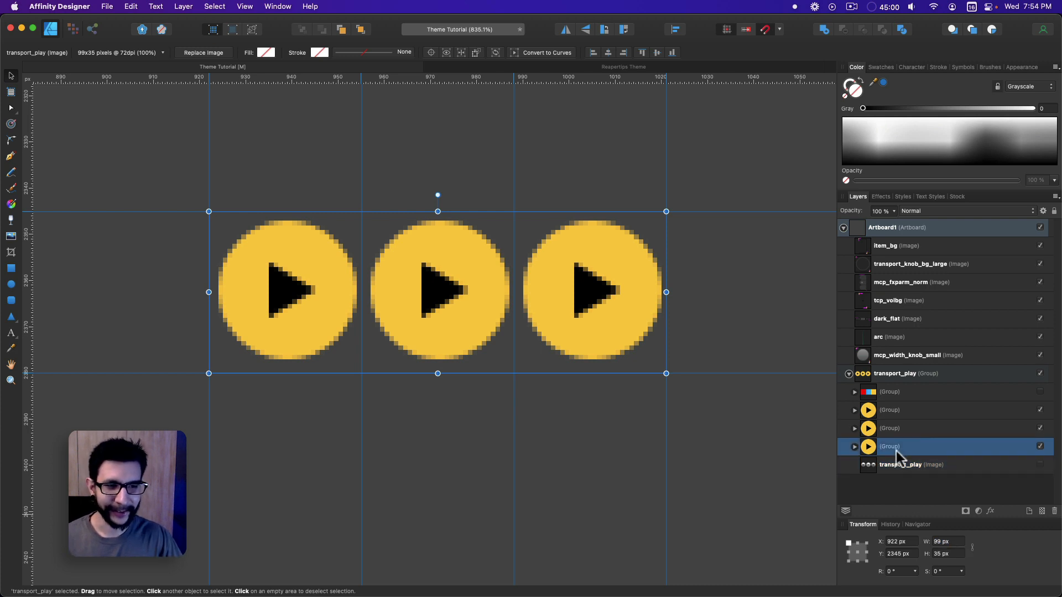
pyautogui.scroll(5, 228, 293)
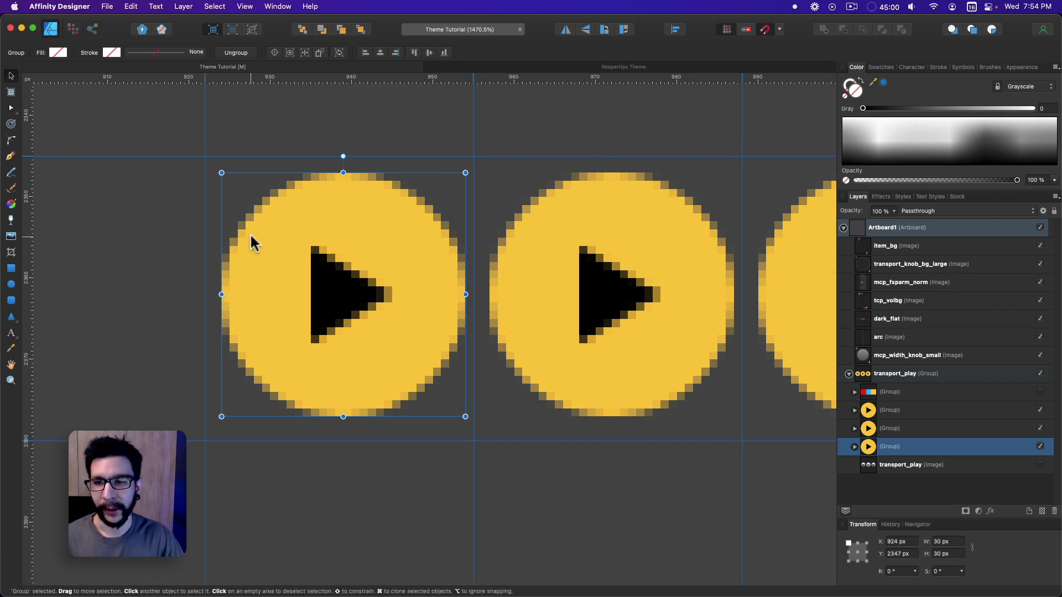
pyautogui.scroll(-2, 370, 250)
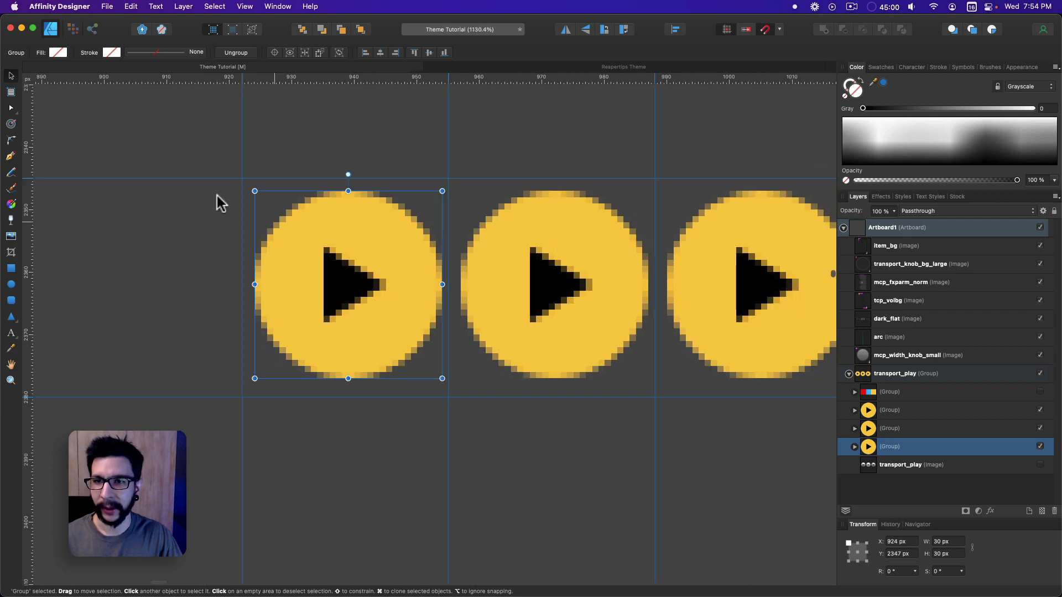
pyautogui.click(298, 439)
pyautogui.scroll(-3, 411, 420)
pyautogui.click(366, 327)
pyautogui.scroll(-1, 354, 352)
pyautogui.click(376, 386)
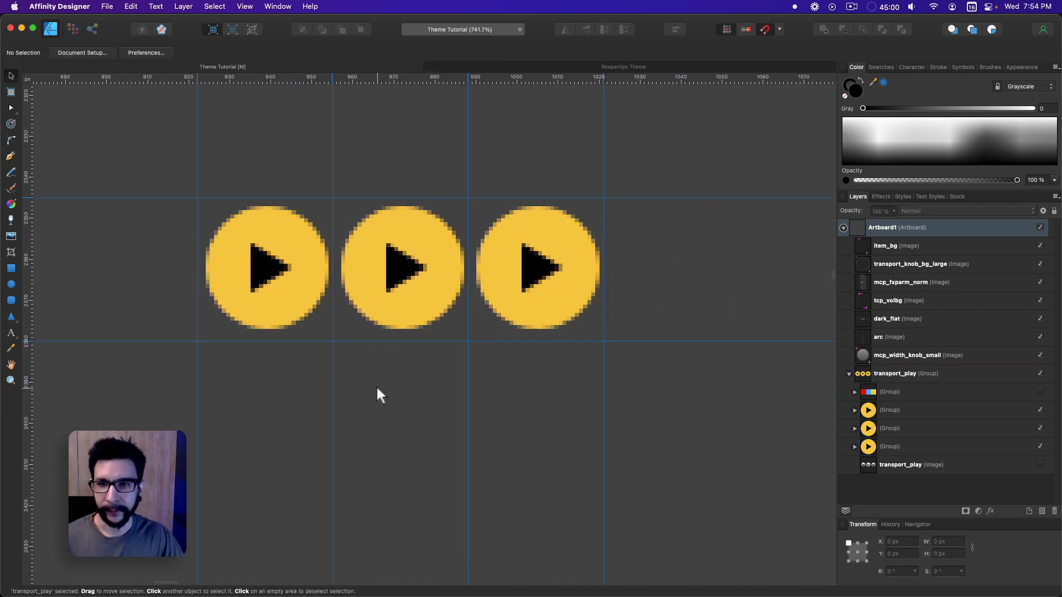
# Check the export slice, return to the drawing and fill the second button's circle with the red swatch H:353 S:80 L:62.
pyautogui.click(97, 30)
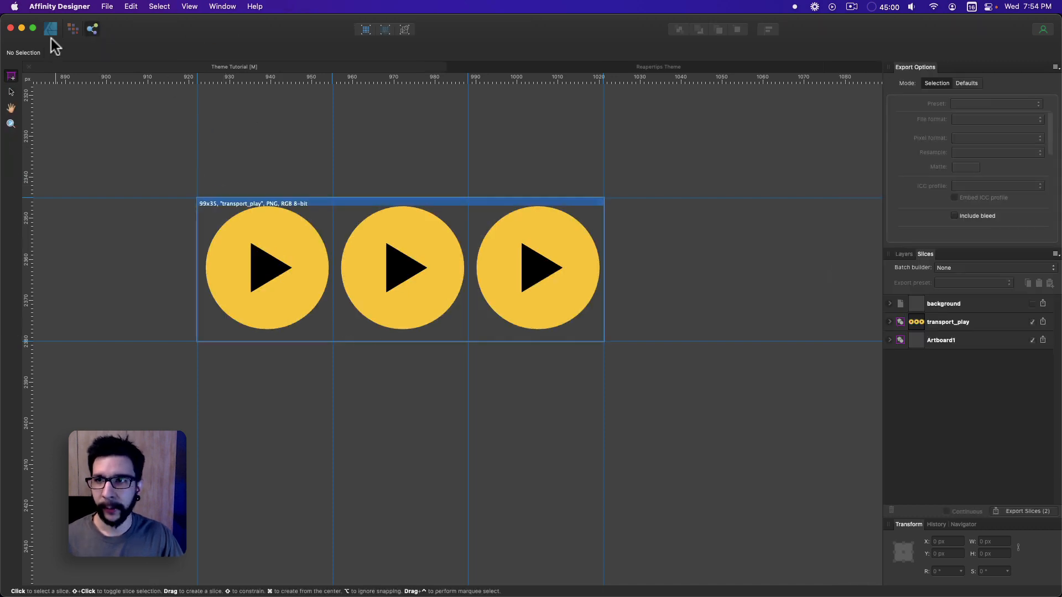
pyautogui.doubleClick(428, 240)
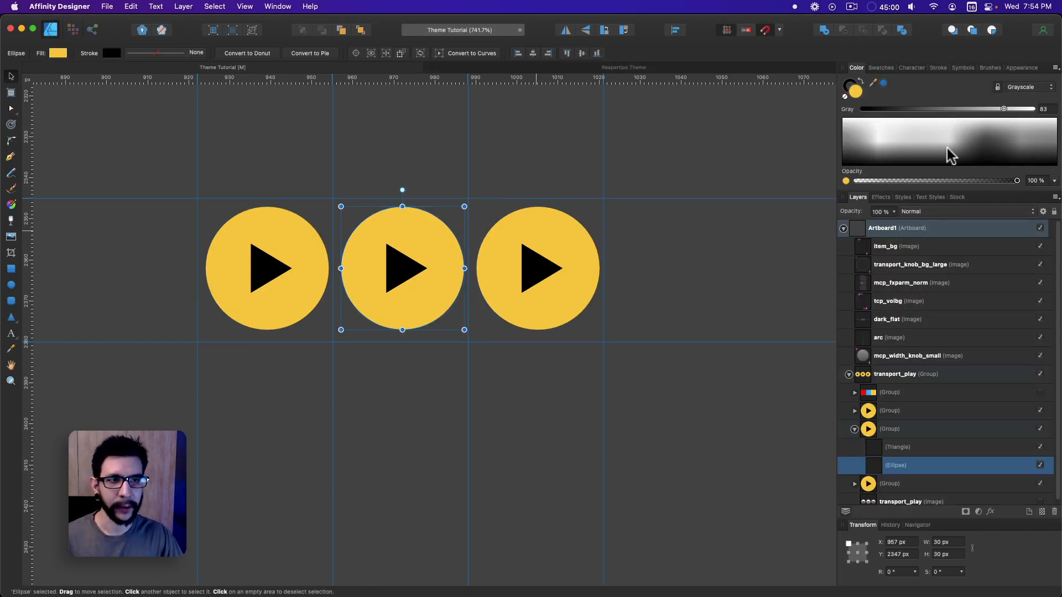
pyautogui.click(887, 72)
pyautogui.click(874, 162)
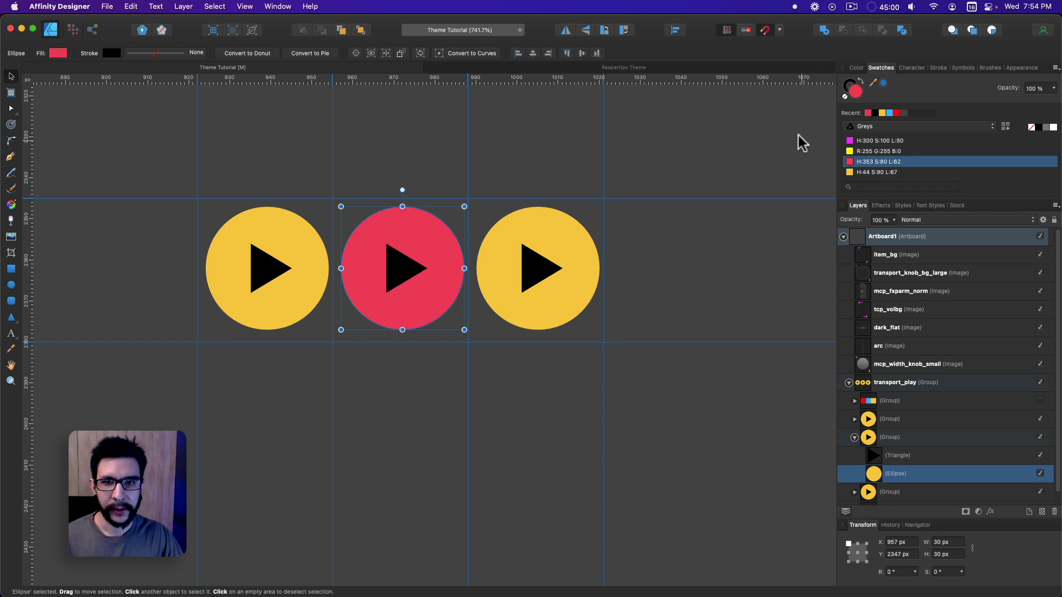
# Fill the third button's circle with the blue swatch R:104 G:183 B:248 and clear the selection.
pyautogui.doubleClick(546, 248)
pyautogui.scroll(-2, 858, 161)
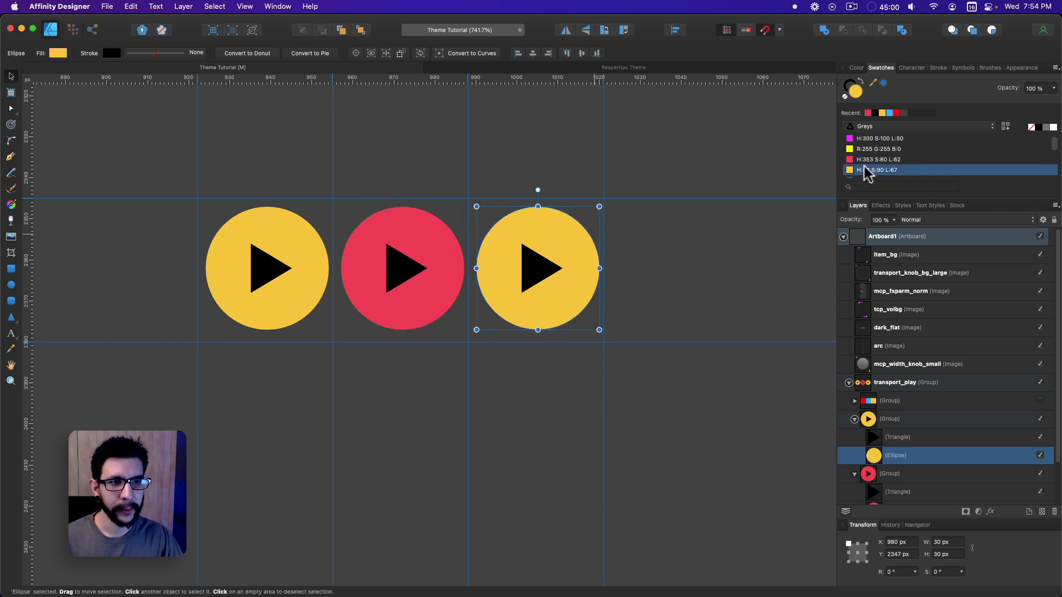
pyautogui.click(864, 172)
pyautogui.click(210, 161)
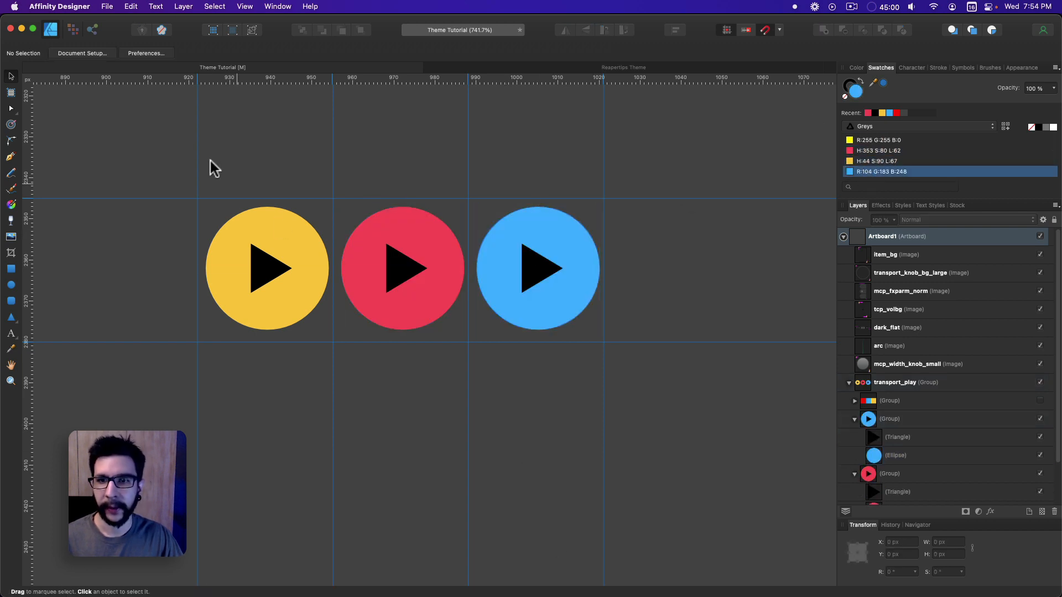
# Export the transport_play slice as transport_play.png into the Default_6.0_unpacked folder, replacing the existing file.
pyautogui.click(94, 30)
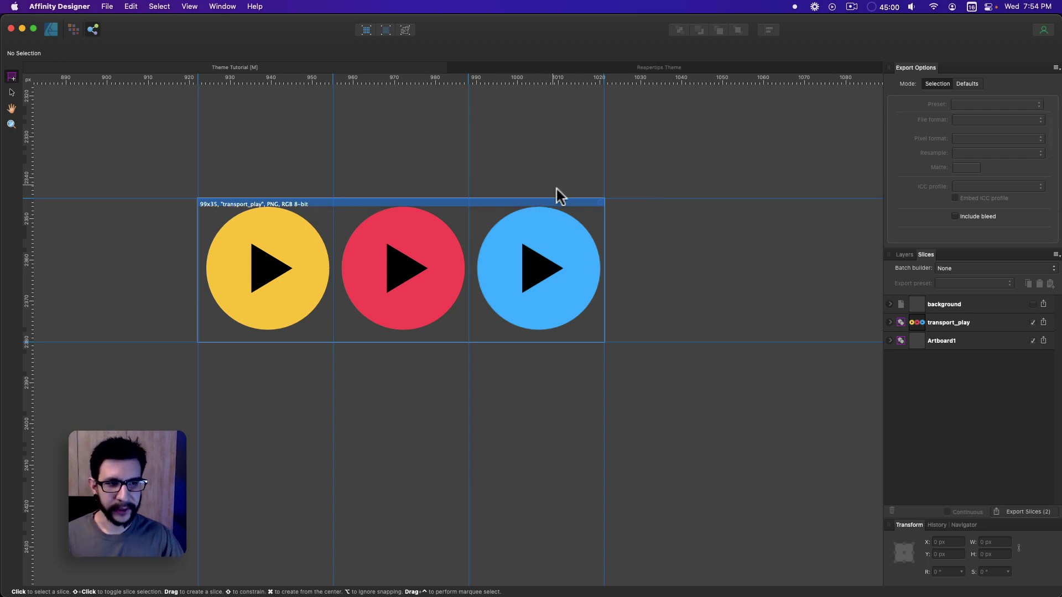
pyautogui.click(1043, 322)
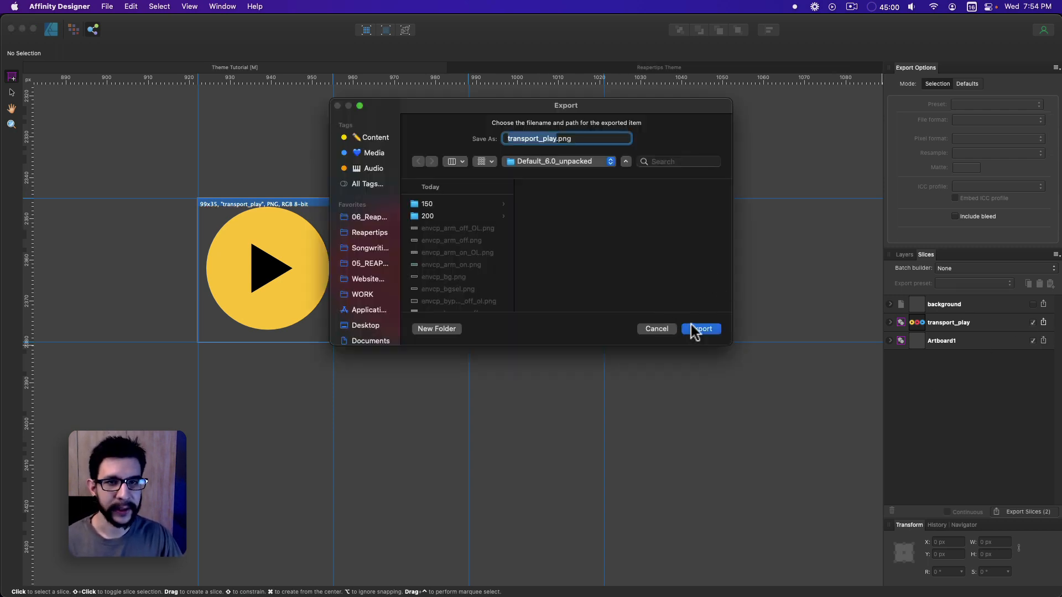
pyautogui.click(699, 328)
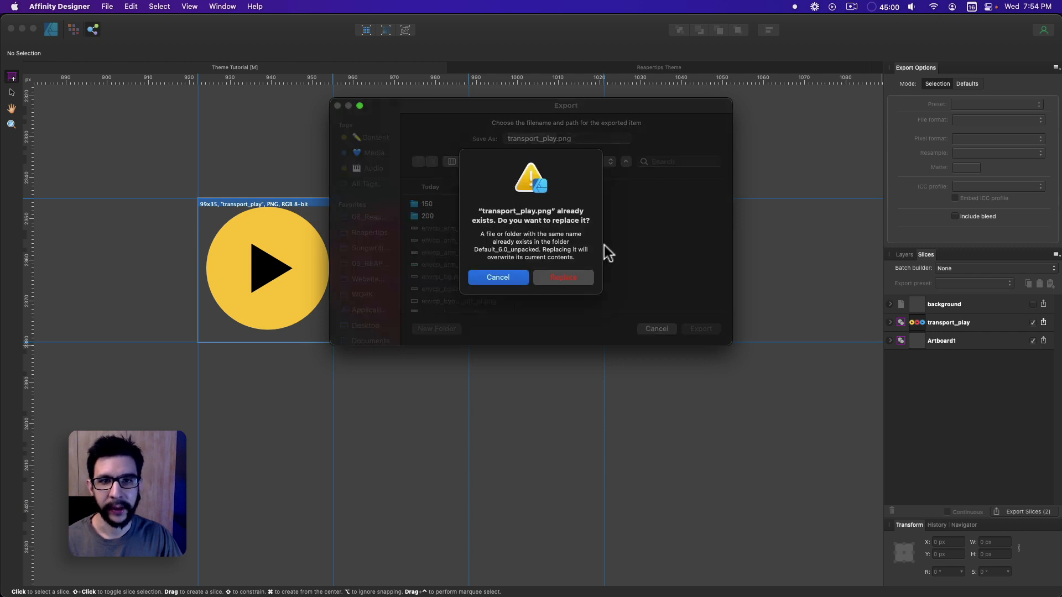
pyautogui.click(580, 284)
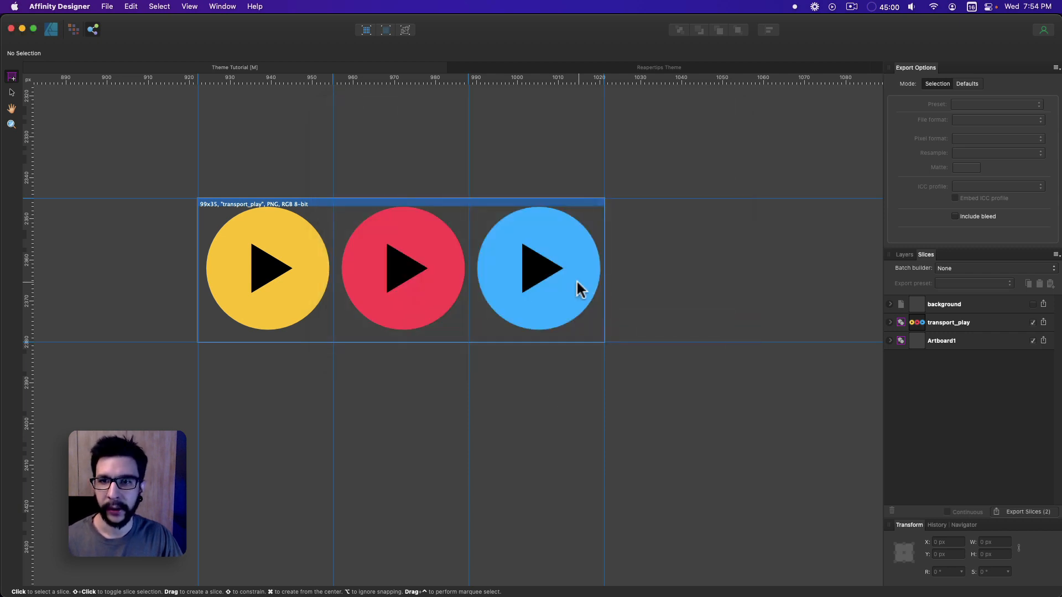
# Switch to REAPER and reload the theme images to test the new play button.
pyautogui.moveTo(414, 584)
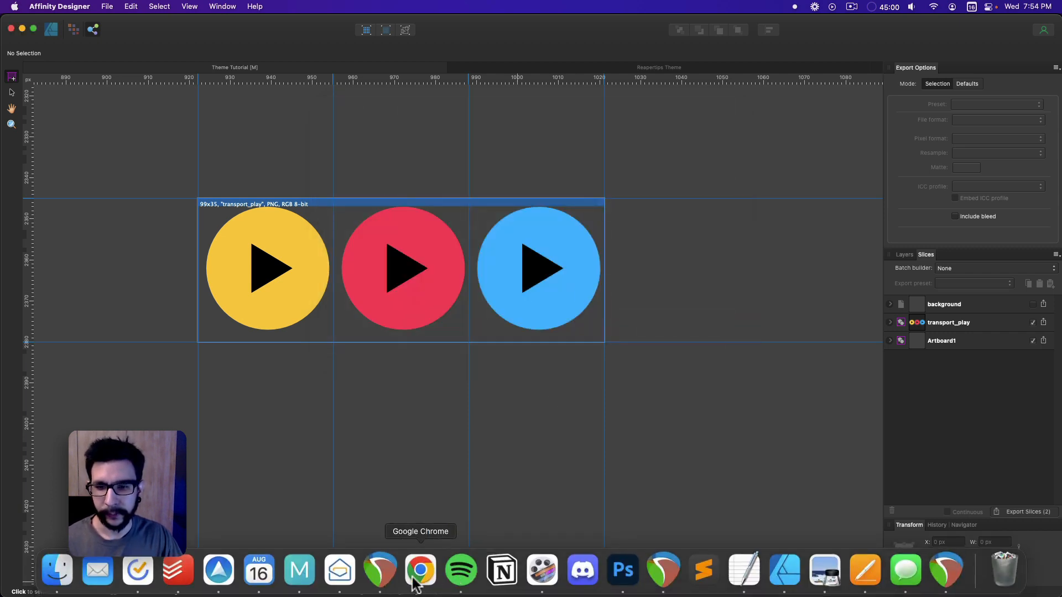
pyautogui.click(947, 570)
pyautogui.click(645, 431)
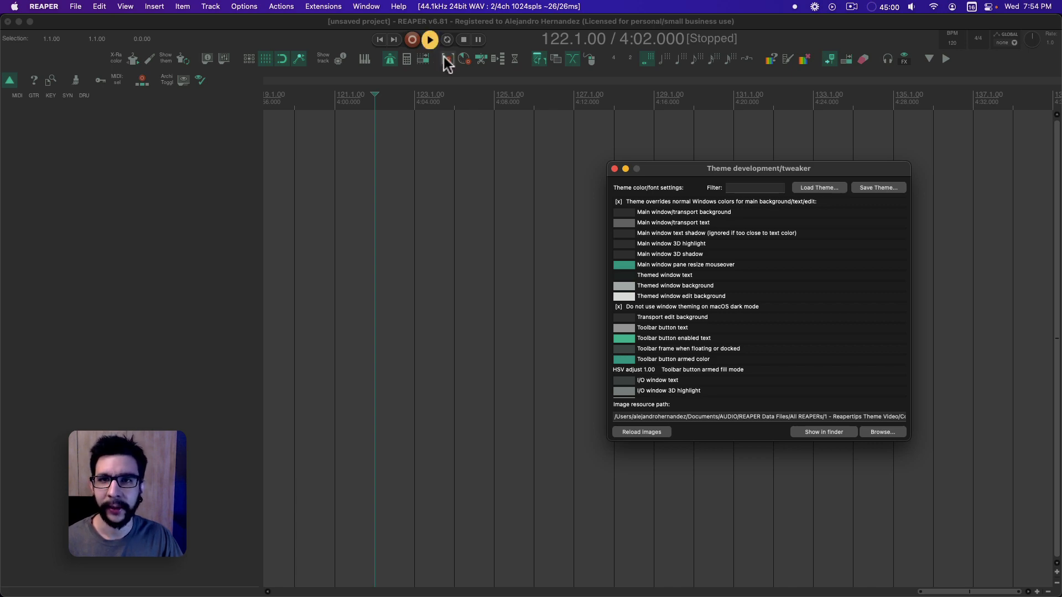
# Return to Affinity Designer and resize the transport_play export slice to 96 x 30 px.
pyautogui.press('super+Tab')
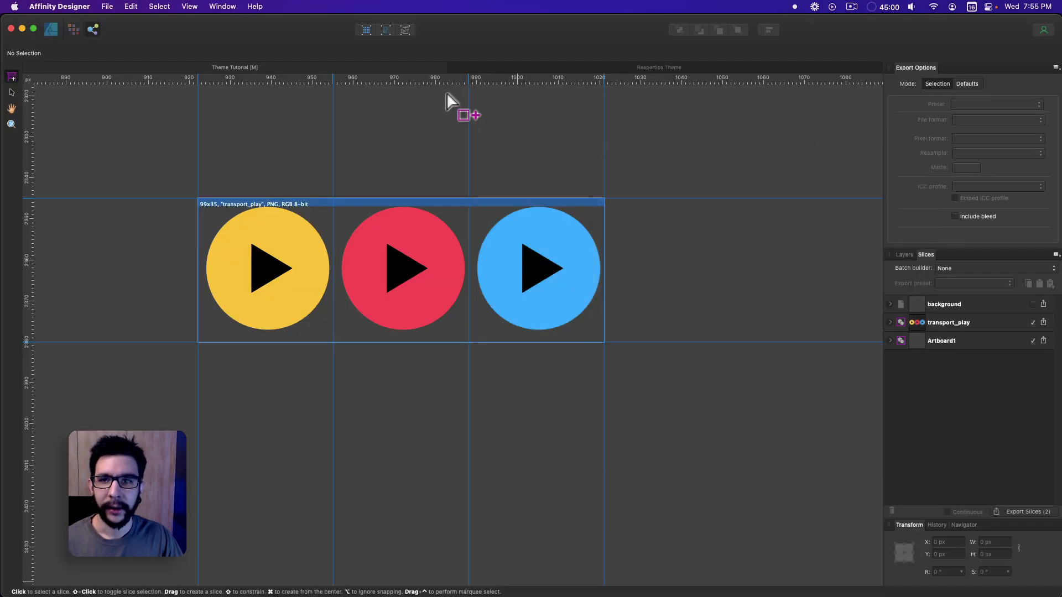
pyautogui.click(941, 325)
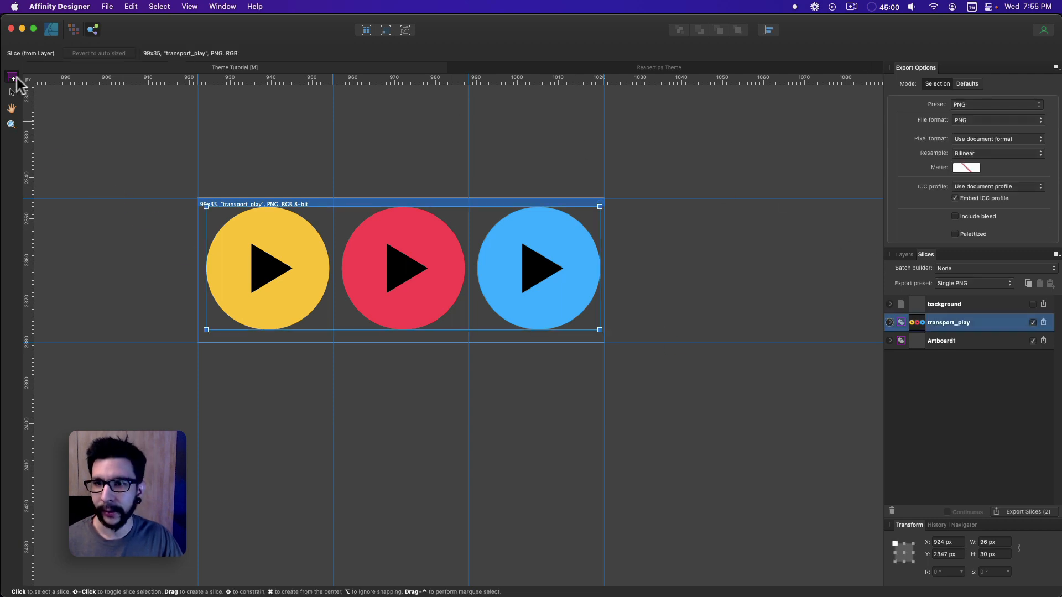
pyautogui.scroll(2, 332, 325)
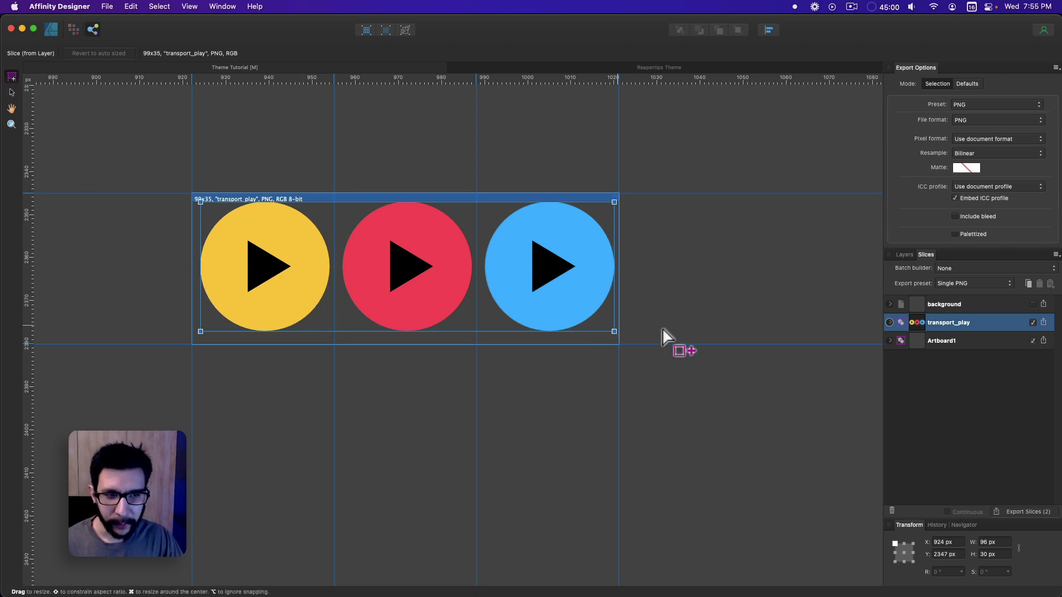
pyautogui.click(999, 544)
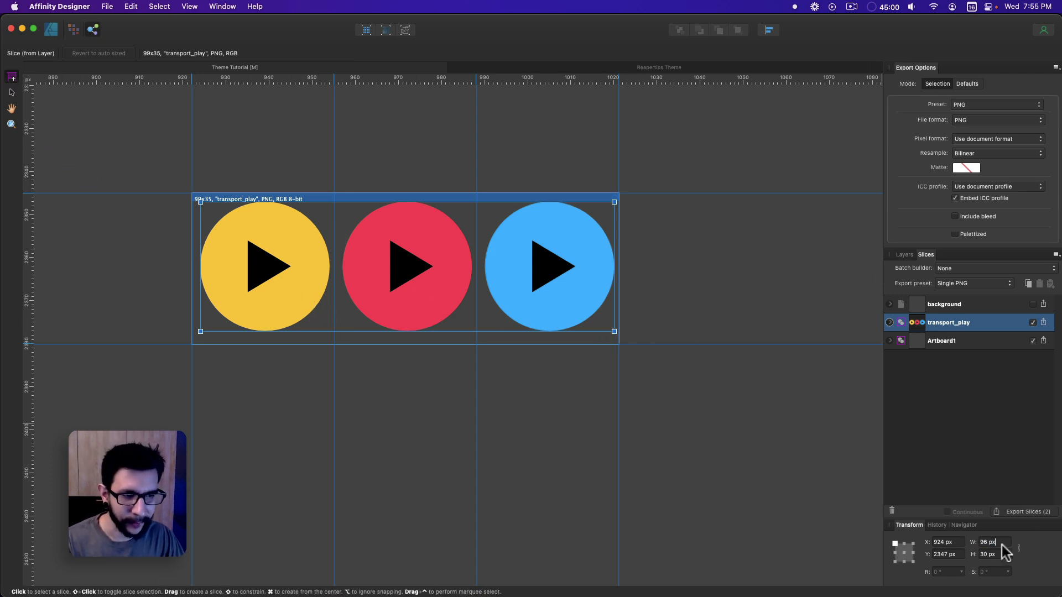
pyautogui.press('Return')
pyautogui.click(995, 555)
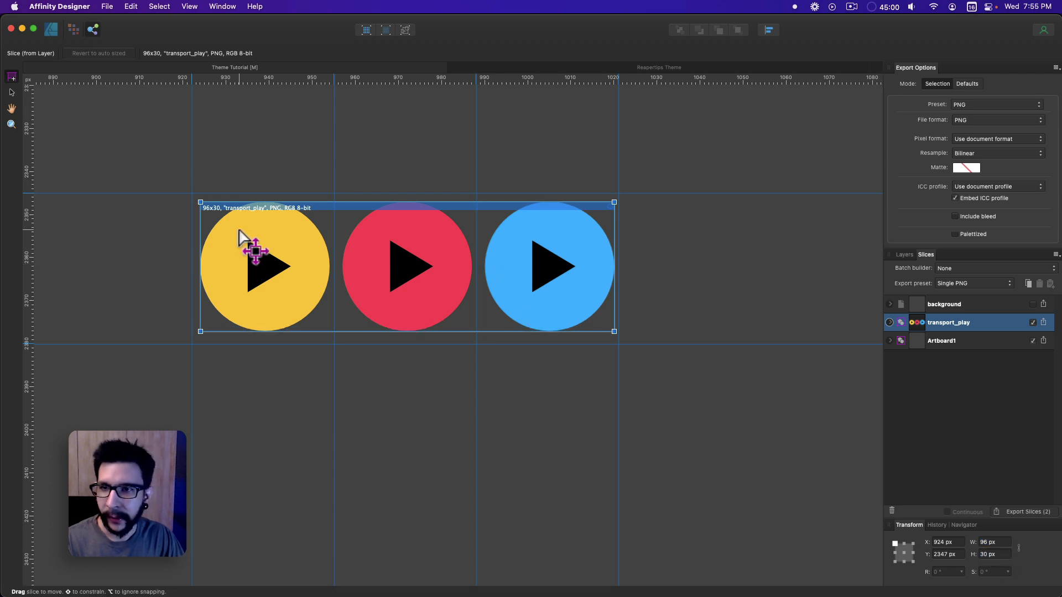
# Export the 96 x 30 px transport_play slice as transport_play.png into Default_6.0_unpacked, replacing the existing file.
pyautogui.scroll(5, 244, 237)
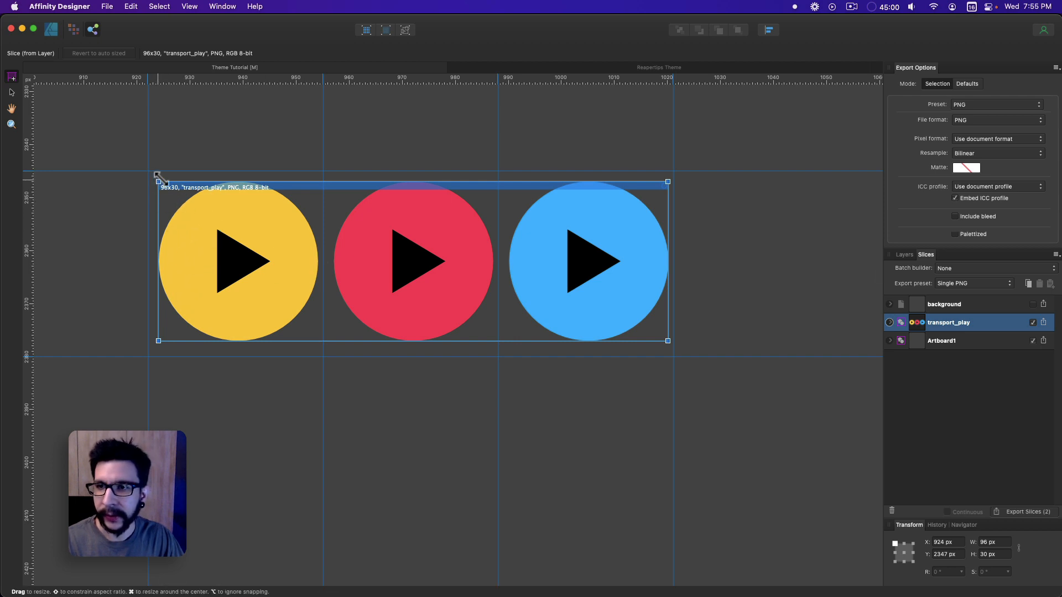
pyautogui.click(1043, 322)
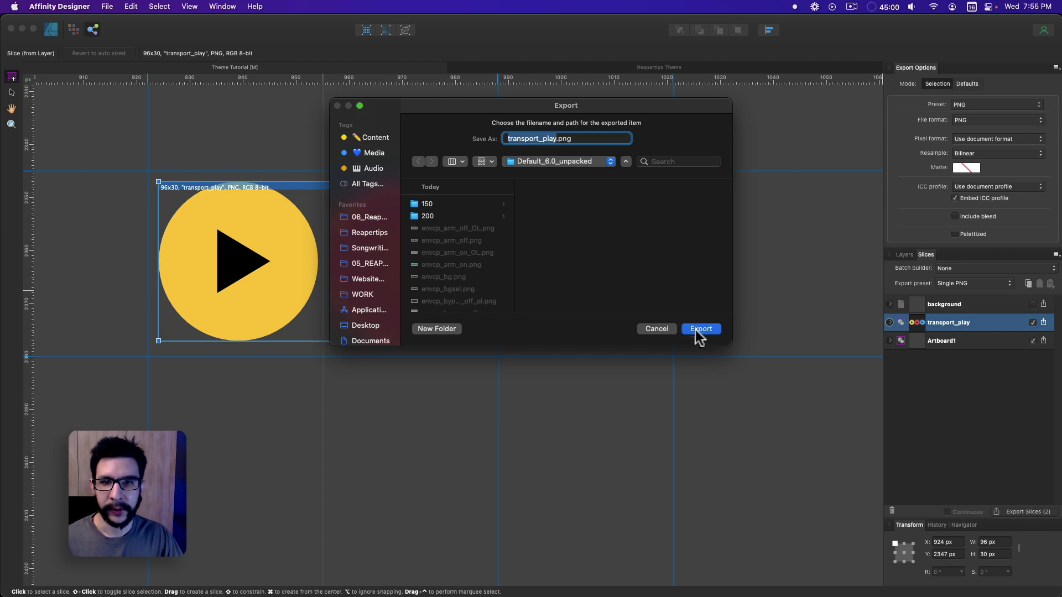
pyautogui.click(696, 327)
pyautogui.click(573, 276)
# Switch to REAPER, reload the theme images and start and stop playback to test the re-exported play button.
pyautogui.press('super+Tab')
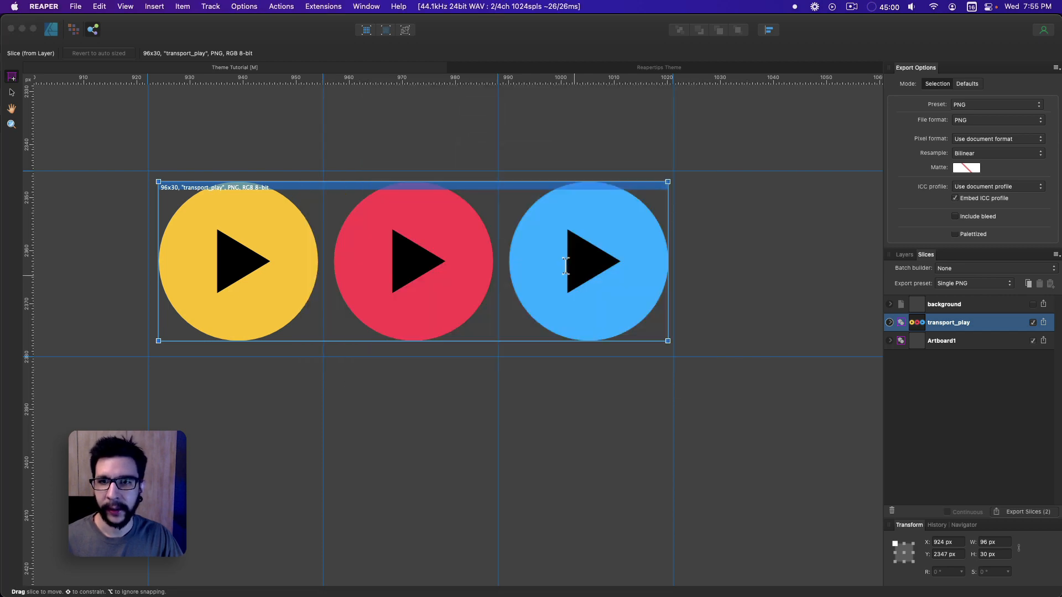
pyautogui.click(641, 431)
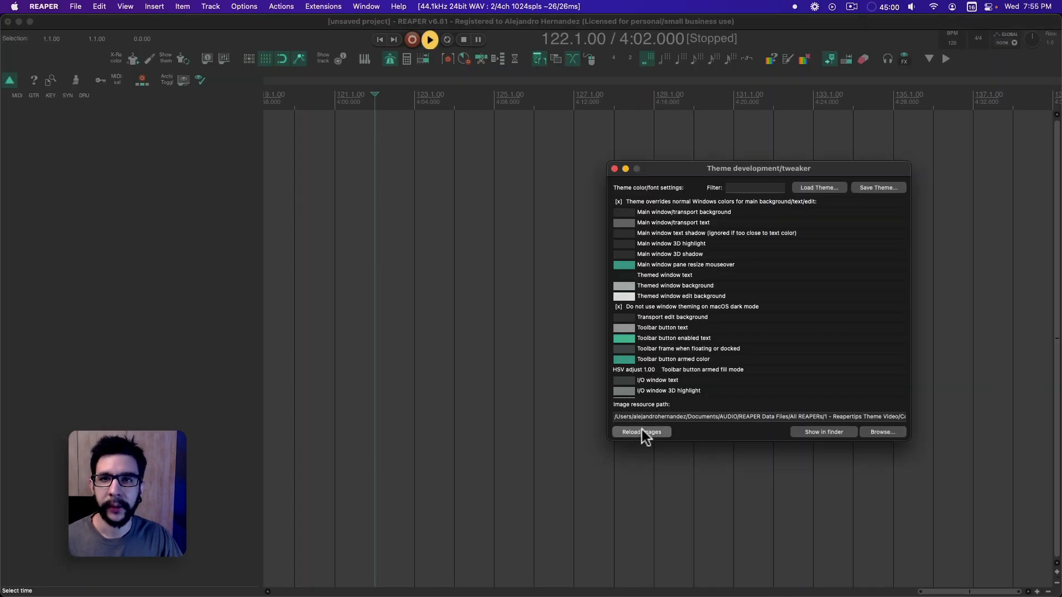
pyautogui.click(408, 287)
pyautogui.click(431, 39)
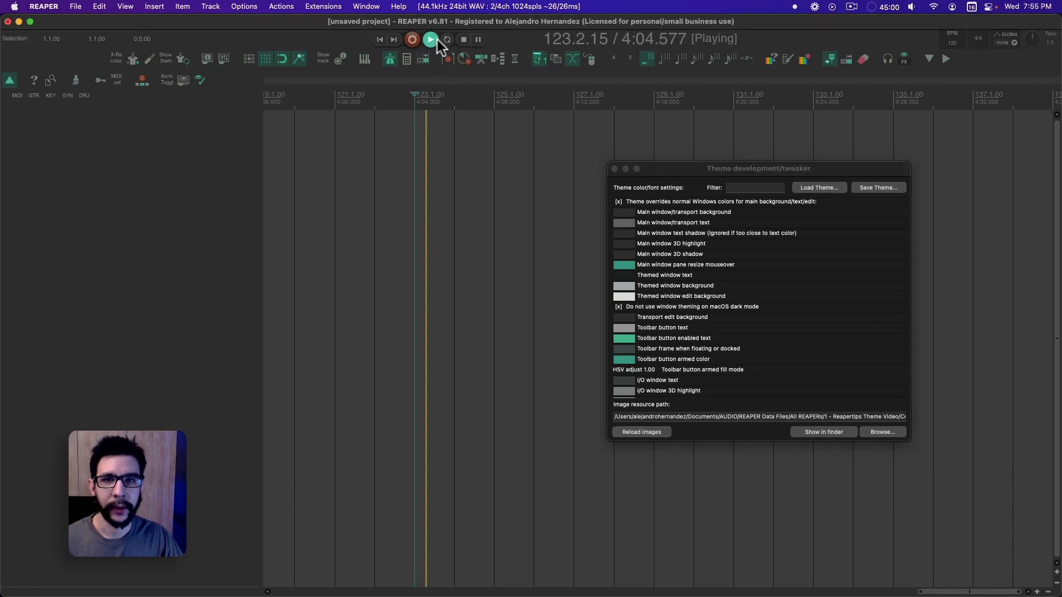
pyautogui.press('space')
# Return to Affinity Designer and check the pixel dimensions of the original transport_play image inside the transport_play group.
pyautogui.press('super+Tab')
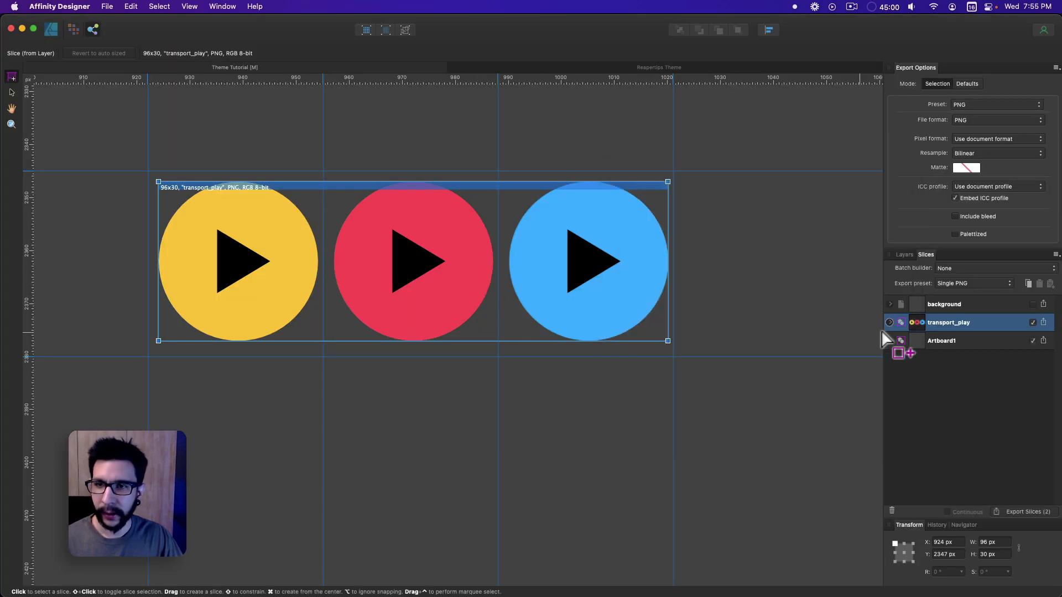
pyautogui.click(890, 322)
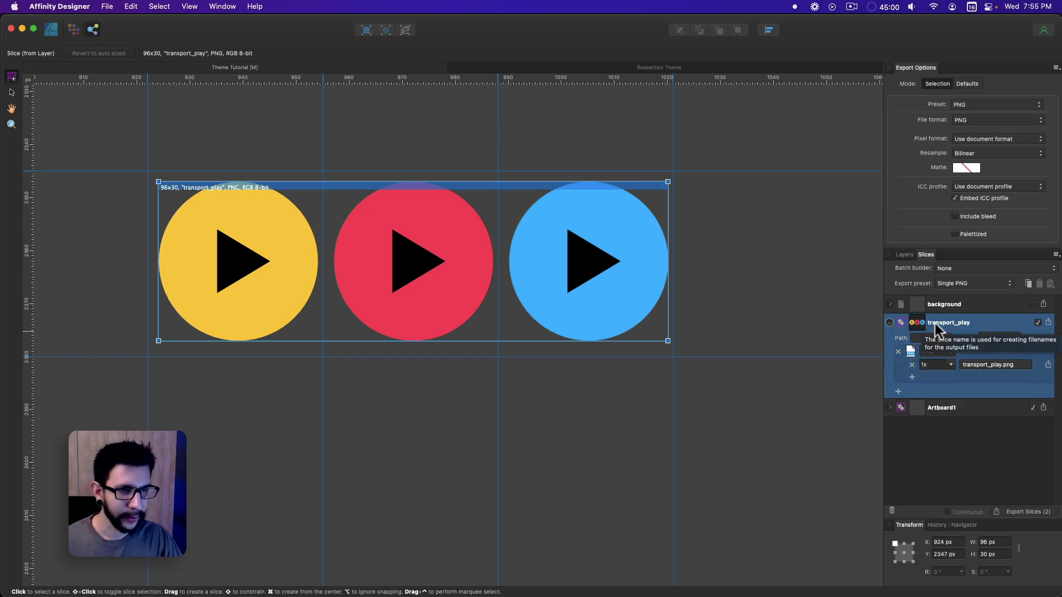
pyautogui.click(889, 322)
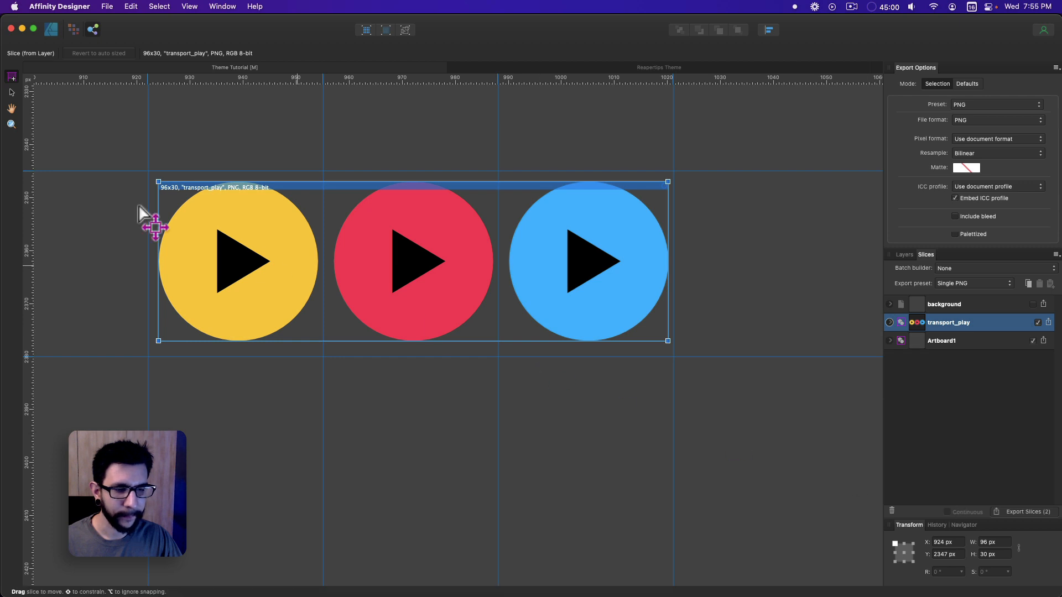
pyautogui.click(51, 28)
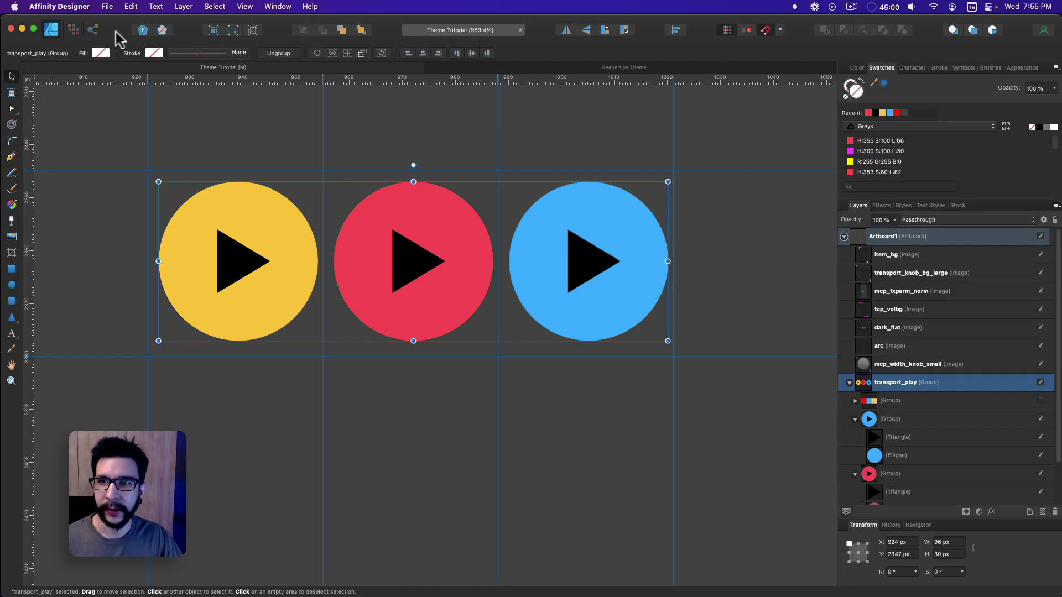
pyautogui.scroll(-3, 963, 443)
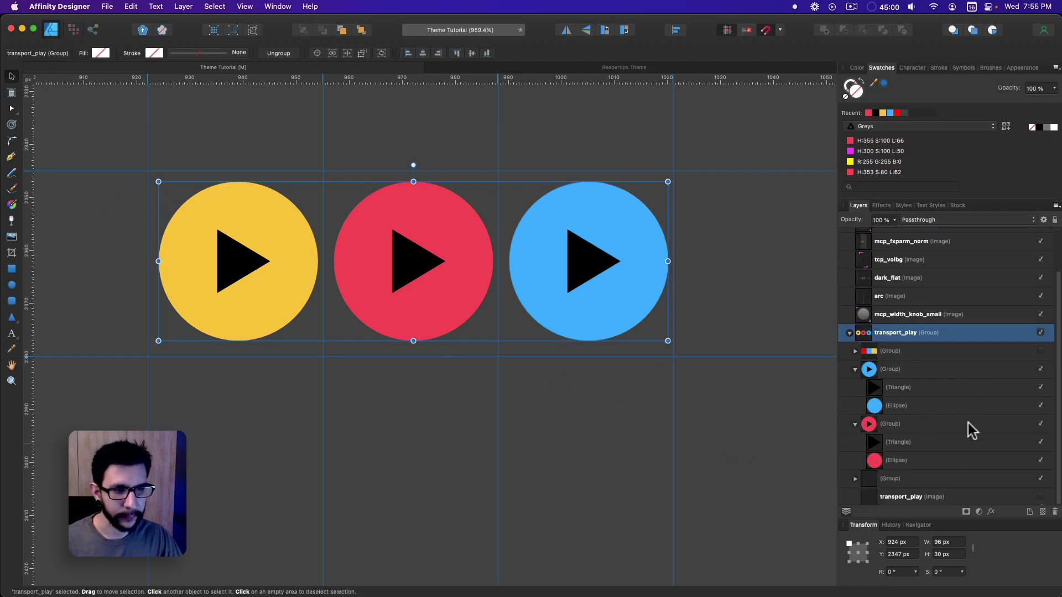
pyautogui.click(922, 497)
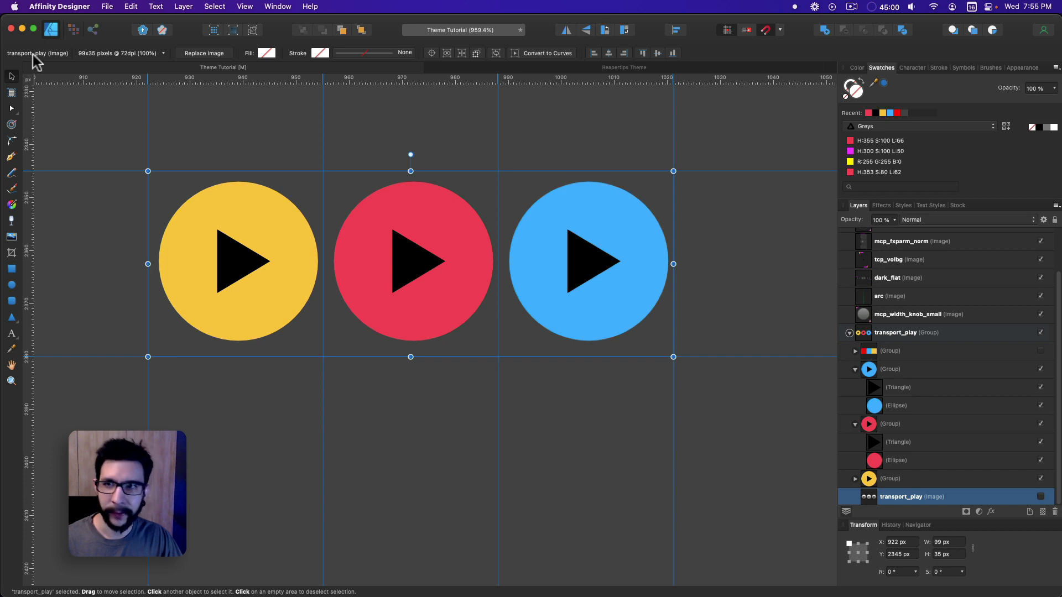
# Resize the transport_play export slice to 99 x 35 px.
pyautogui.press('super+3')
pyautogui.click(240, 218)
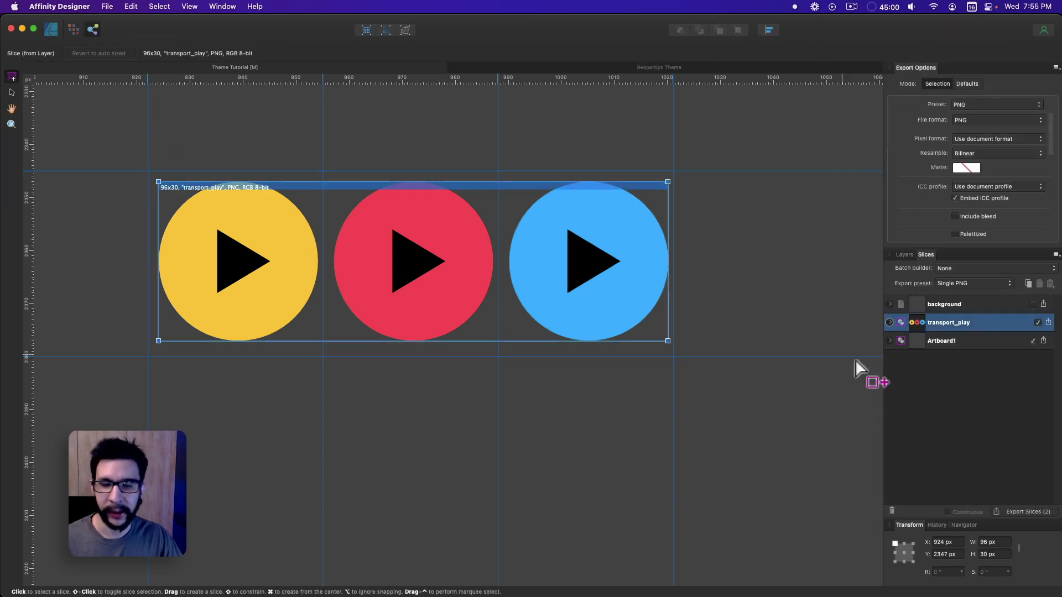
pyautogui.click(1000, 542)
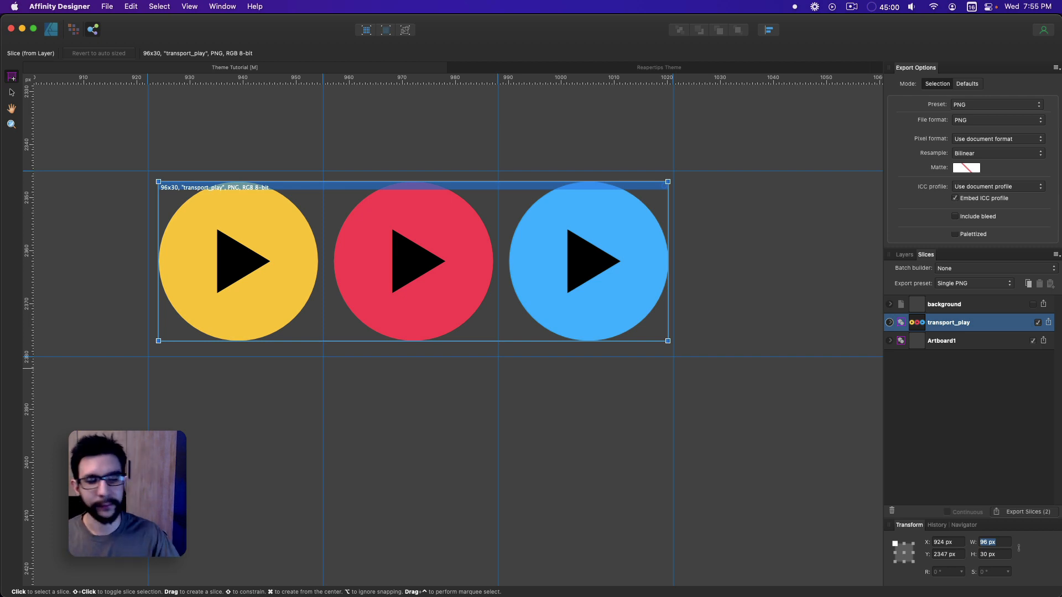
pyautogui.write('99')
pyautogui.press('Return')
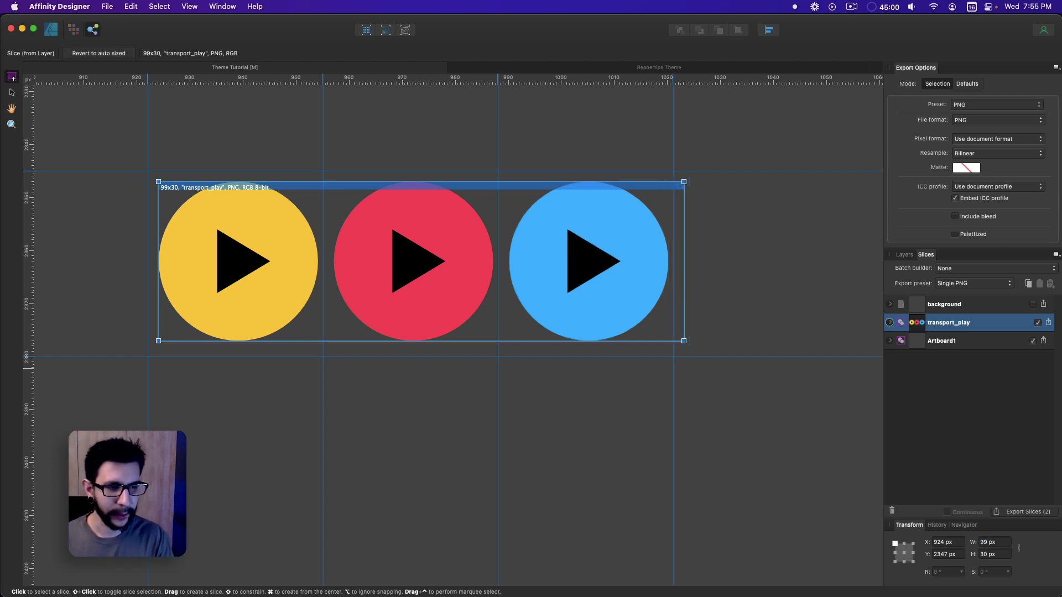
pyautogui.press('Tab')
pyautogui.press('Tab')
pyautogui.click(1002, 554)
pyautogui.write('3')
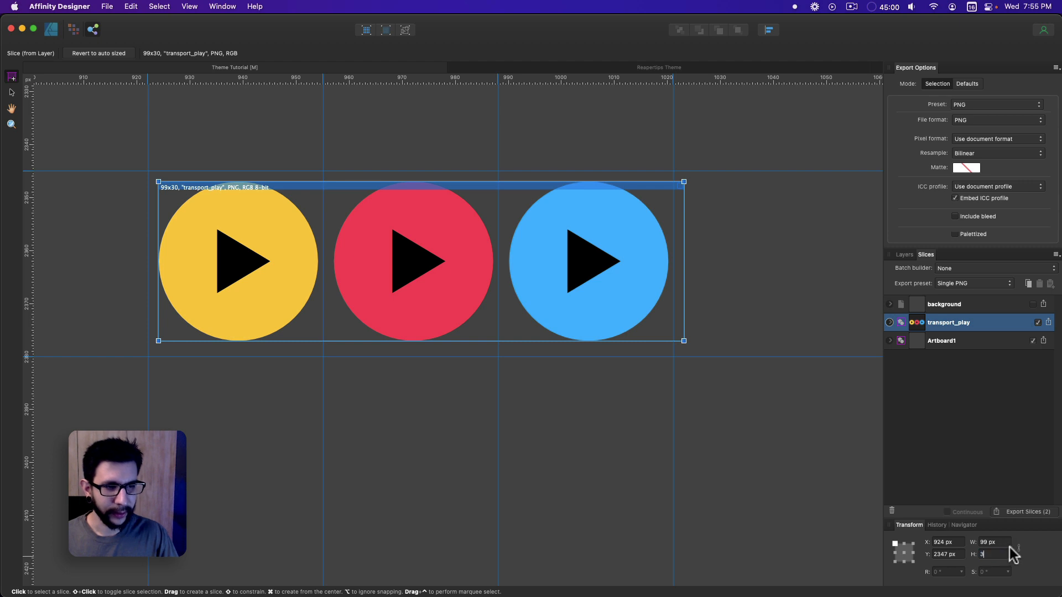
pyautogui.write('5')
pyautogui.press('Return')
# Align the transport_play slice with the guides at X 922, Y 2345 px and export it over transport_play.png in Default_6.0_unpacked.
pyautogui.moveTo(302, 229); pyautogui.dragTo(270, 237)
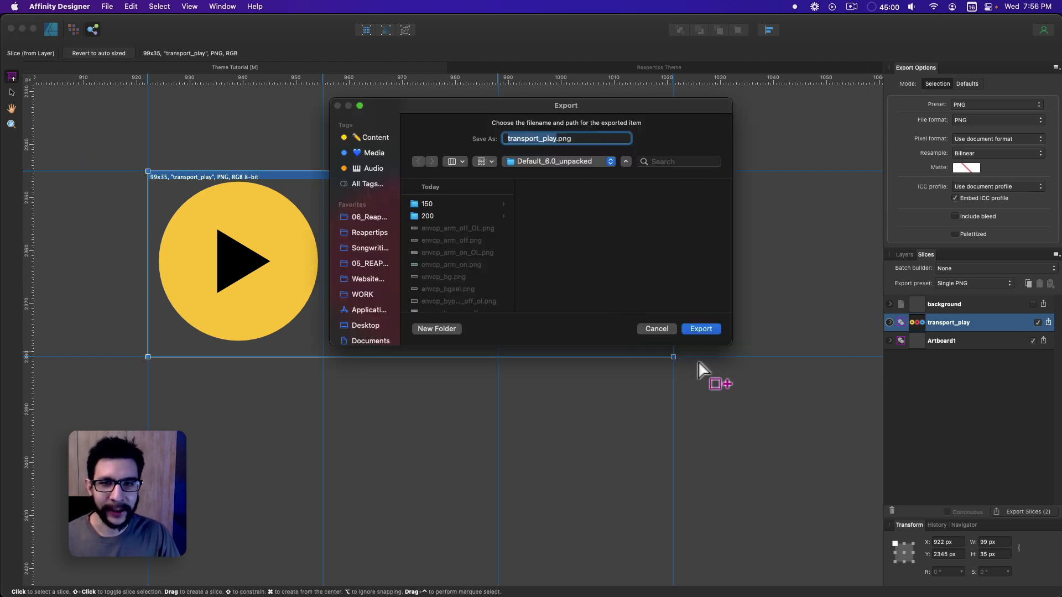
pyautogui.click(700, 328)
pyautogui.click(563, 279)
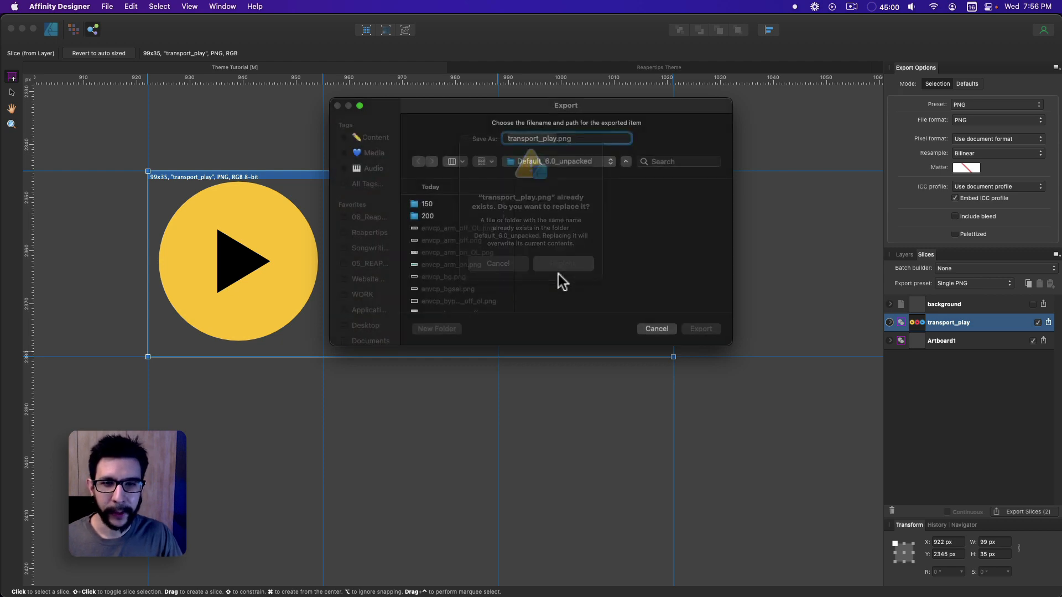
# Switch to REAPER, reload the theme images and test the play button's hover and pressed states.
pyautogui.hotkey('alt', 'Tab')
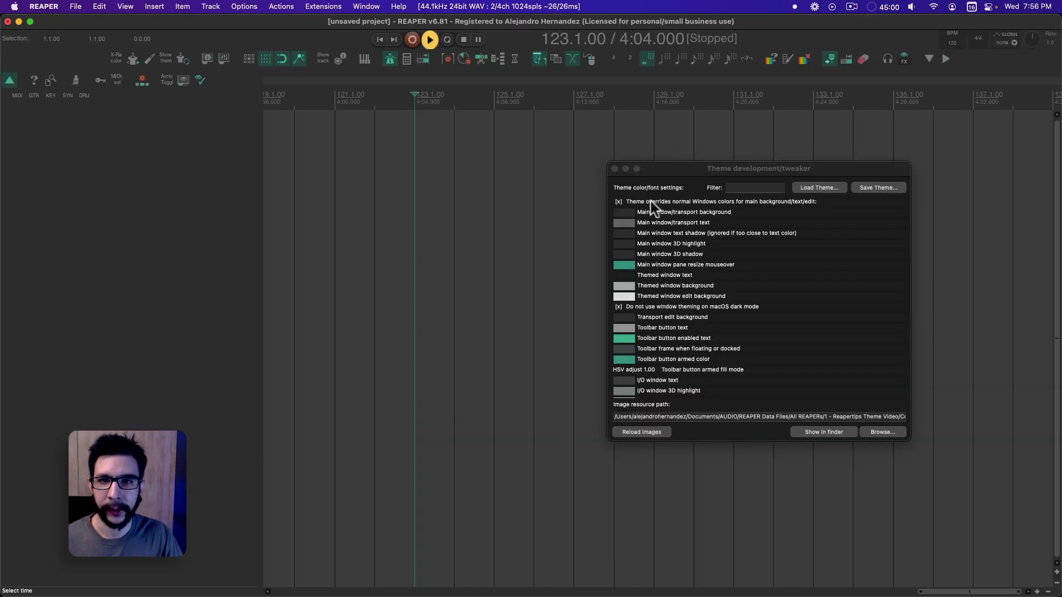
pyautogui.click(652, 436)
pyautogui.click(645, 433)
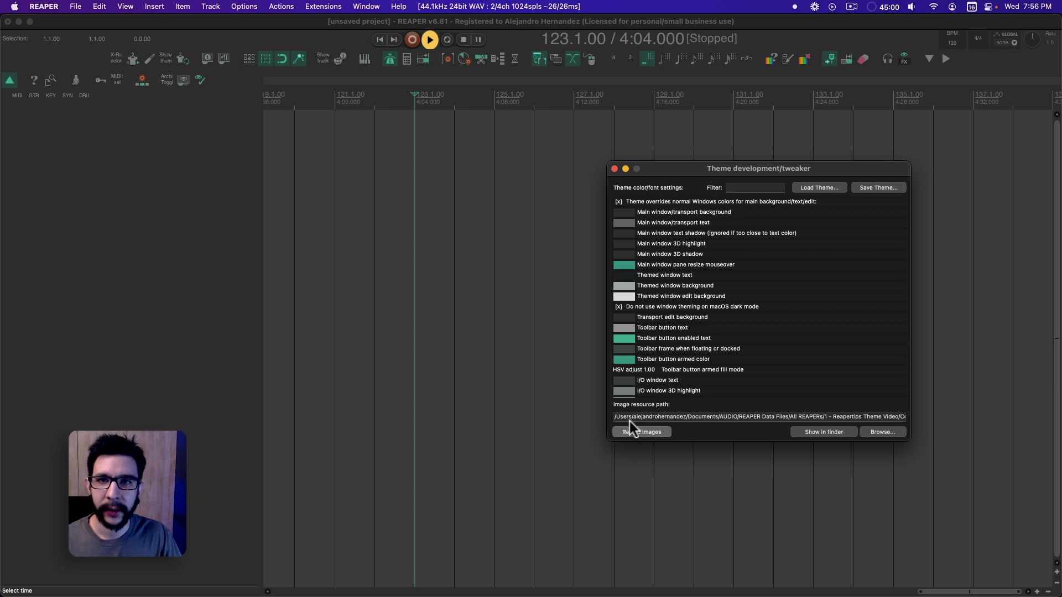
pyautogui.click(433, 44)
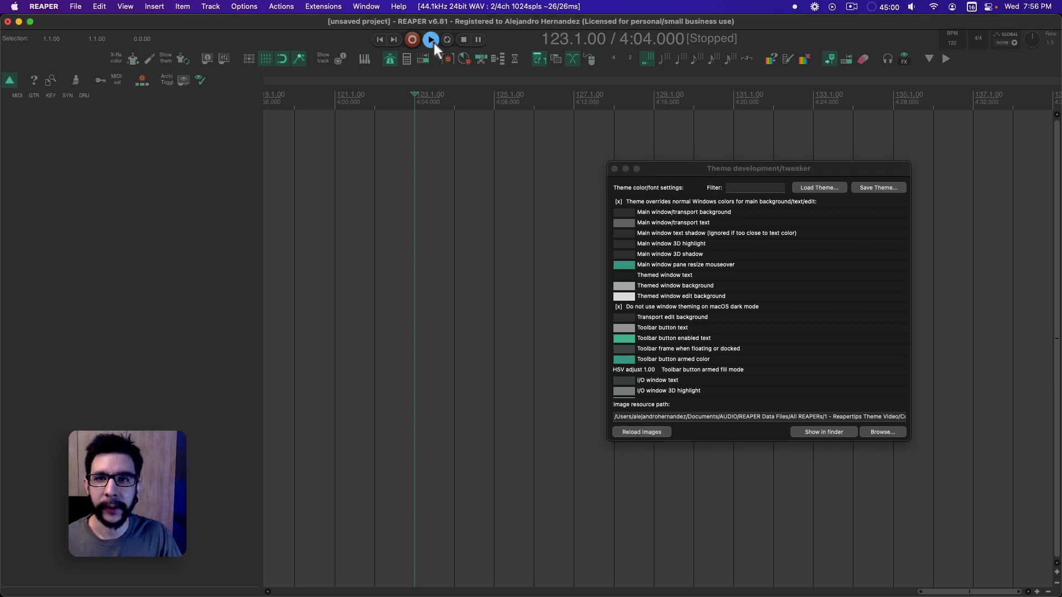
pyautogui.press('space')
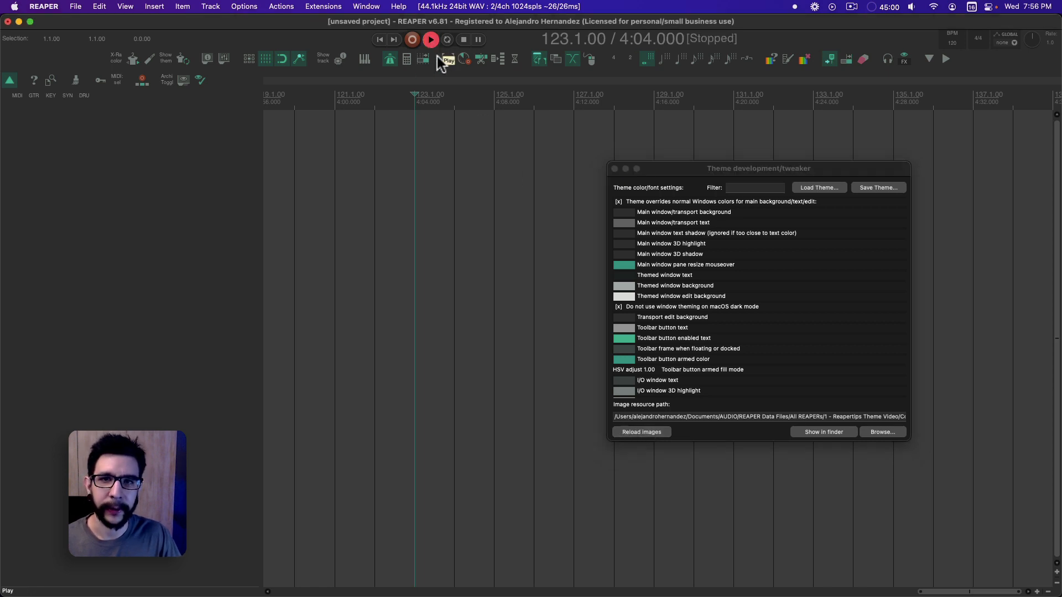
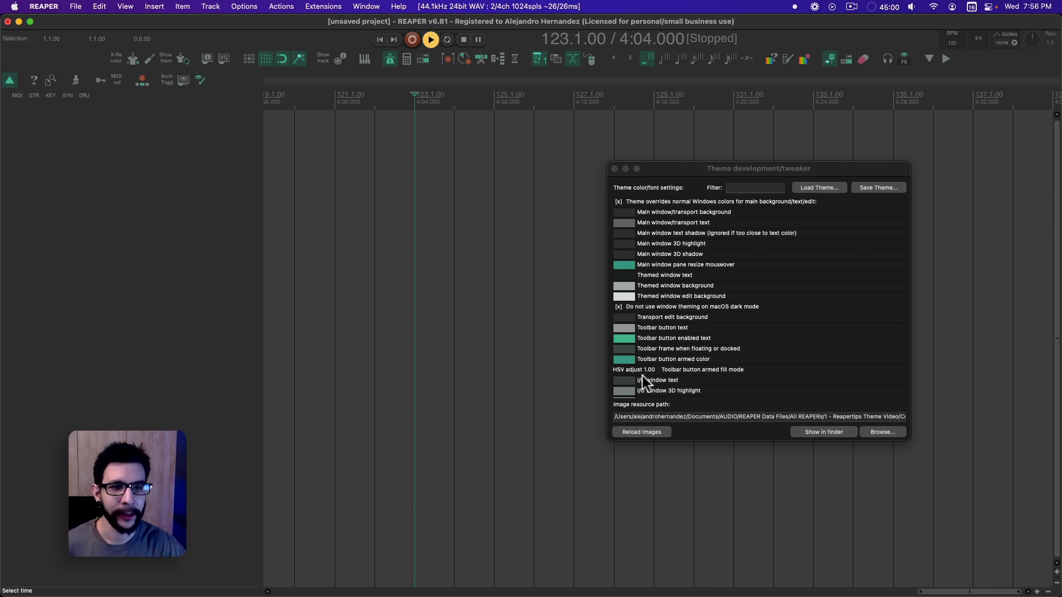
# Close the Theme development/tweaker window and switch to Finder to show the Default_6.0_unpacked folder.
pyautogui.click(614, 169)
pyautogui.hscroll(-1, 545, 194)
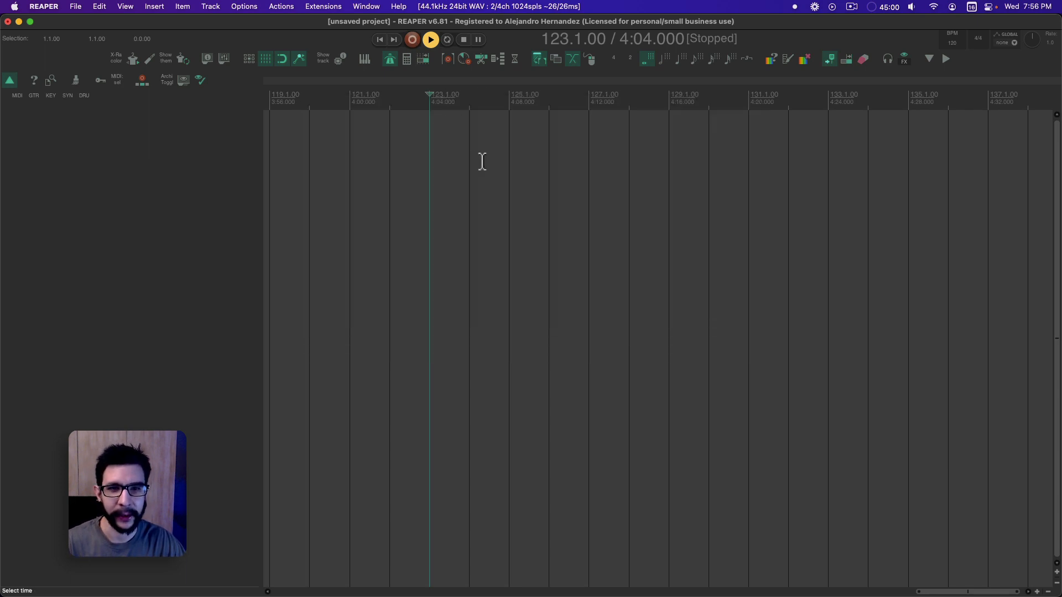
pyautogui.moveTo(964, 589)
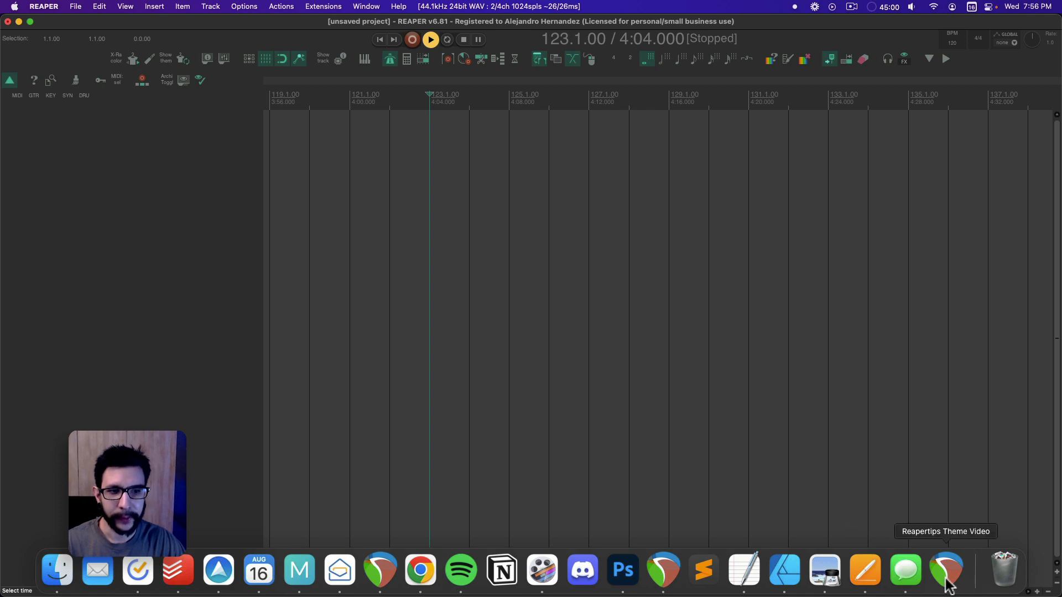
pyautogui.click(55, 580)
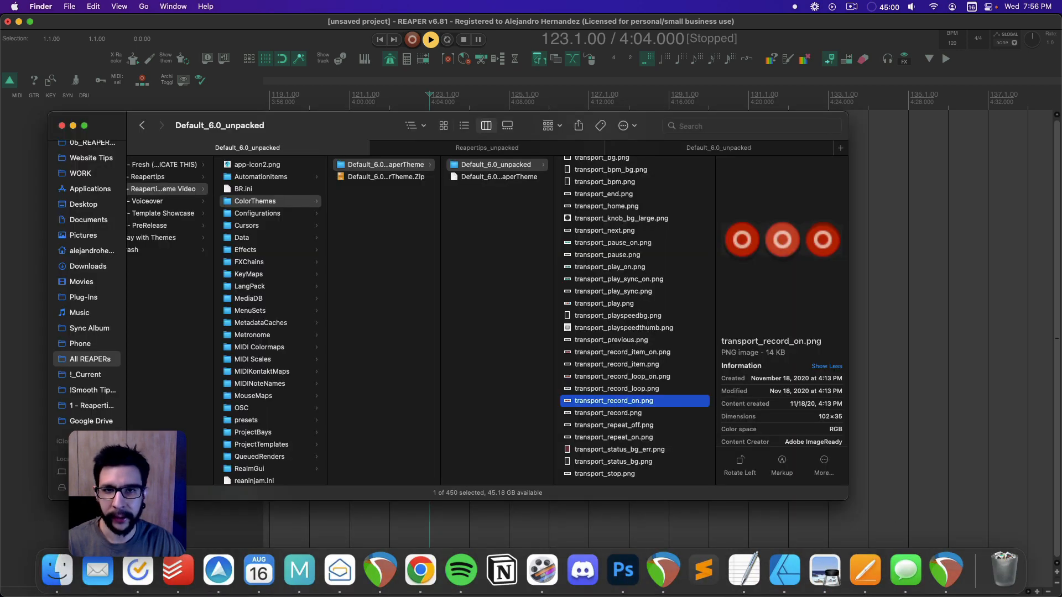
# Preview the transport button images, comparing the normal and on versions of record, play, repeat and next.
pyautogui.click(639, 410)
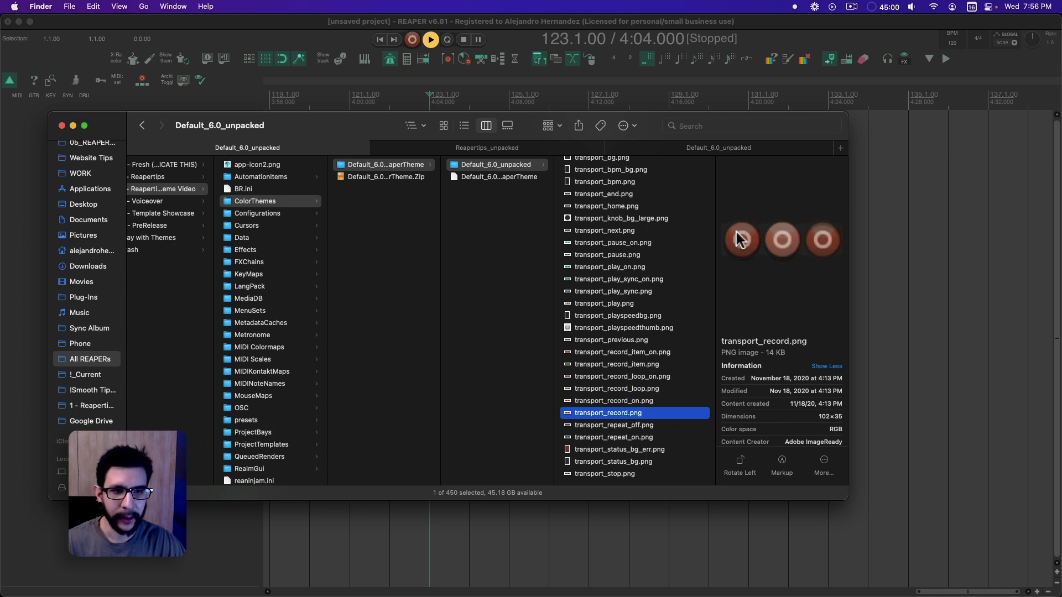
pyautogui.click(640, 399)
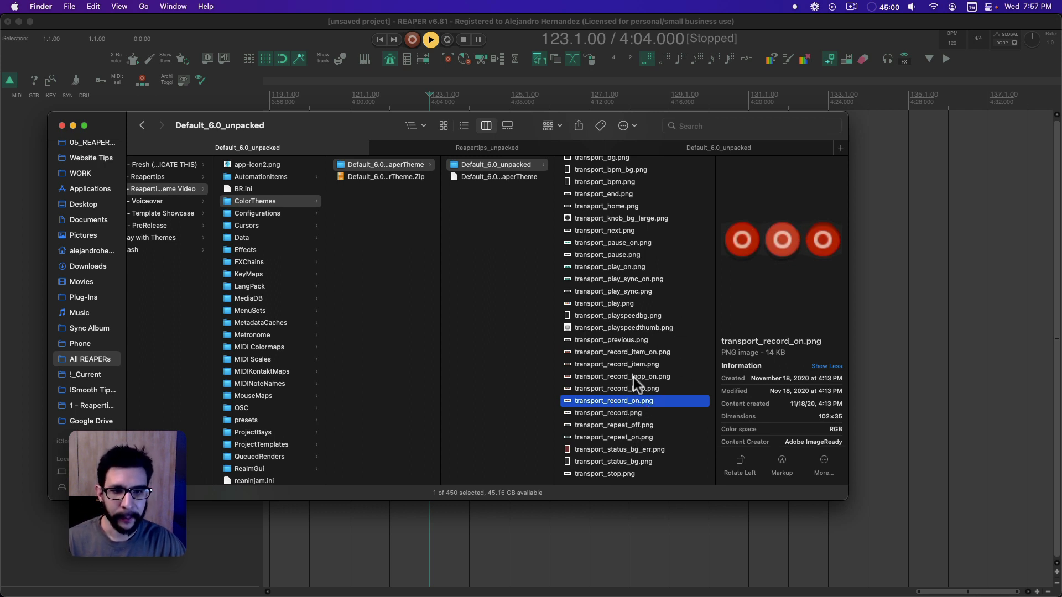
pyautogui.click(636, 268)
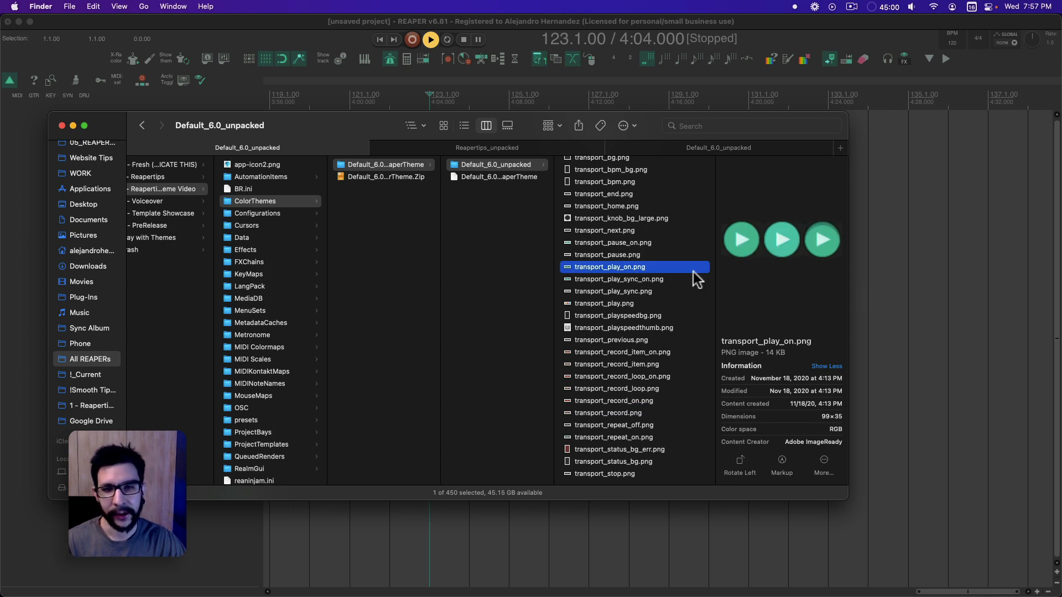
pyautogui.click(633, 314)
pyautogui.click(632, 402)
pyautogui.click(636, 436)
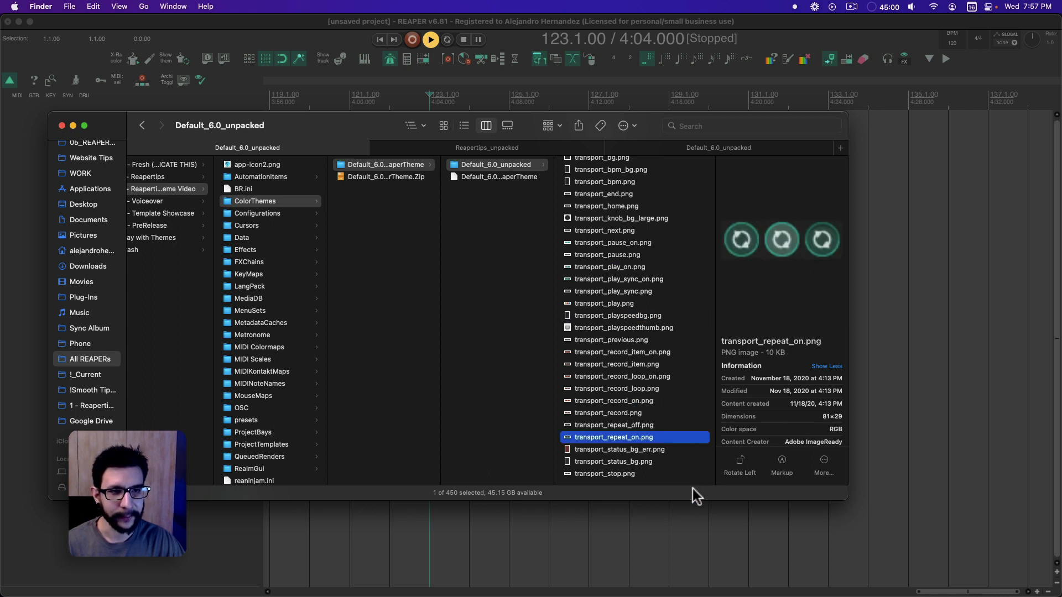
pyautogui.click(646, 385)
pyautogui.click(636, 351)
pyautogui.click(639, 229)
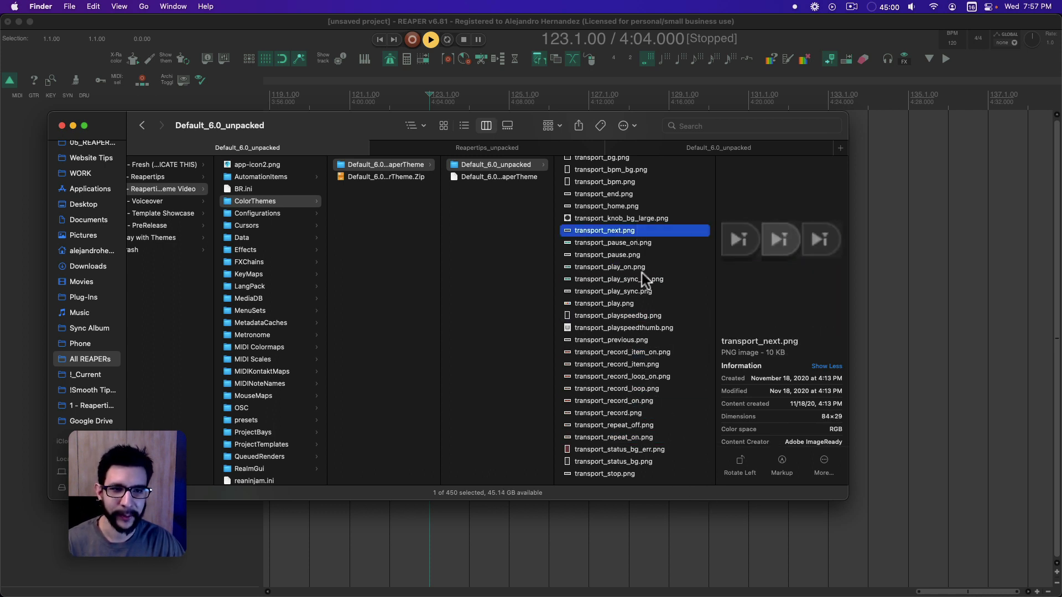
pyautogui.click(645, 280)
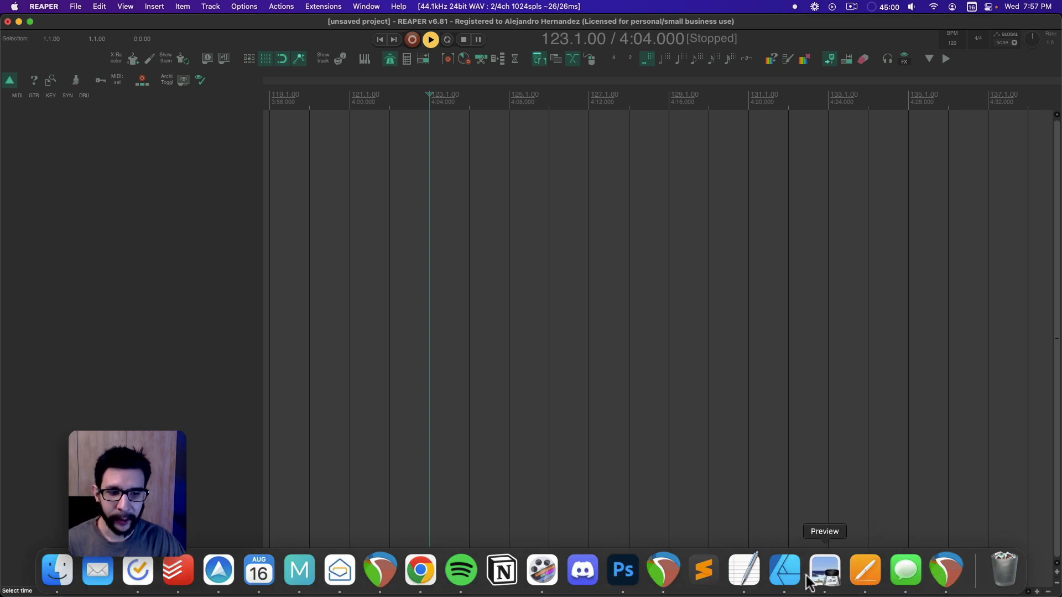
# Switch to Affinity Designer, open the Reapertips Theme document in the Designer persona and look over its transport_ and track_ artboards.
pyautogui.click(785, 573)
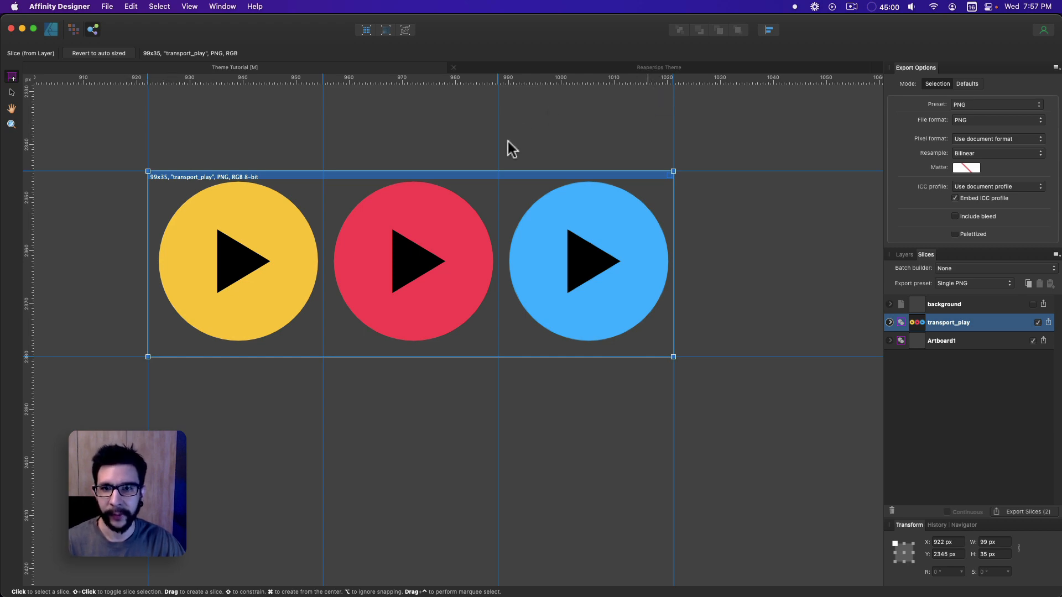
pyautogui.click(596, 69)
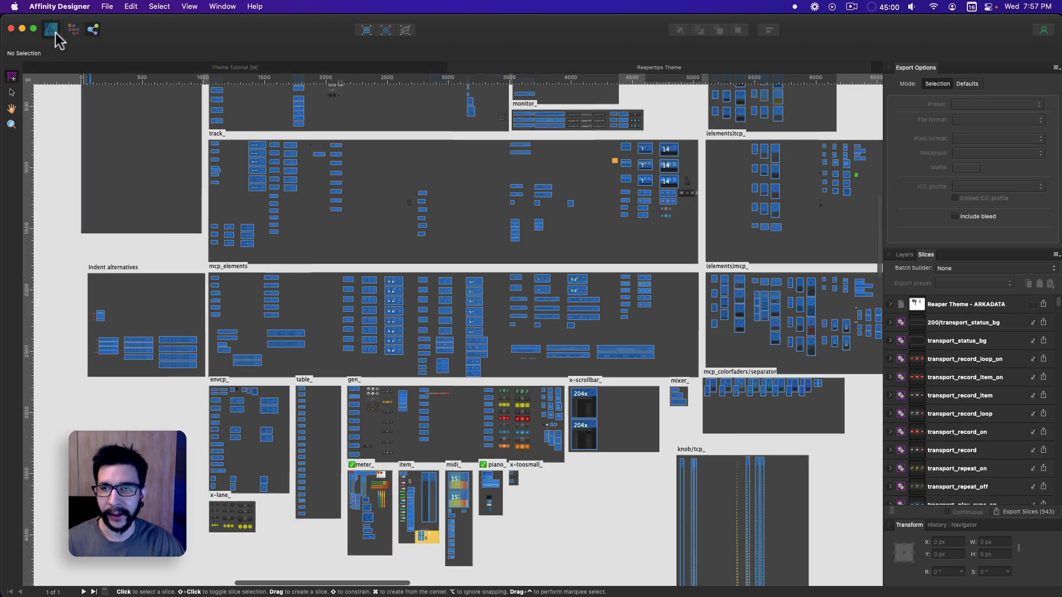
pyautogui.click(52, 30)
pyautogui.scroll(3, 304, 218)
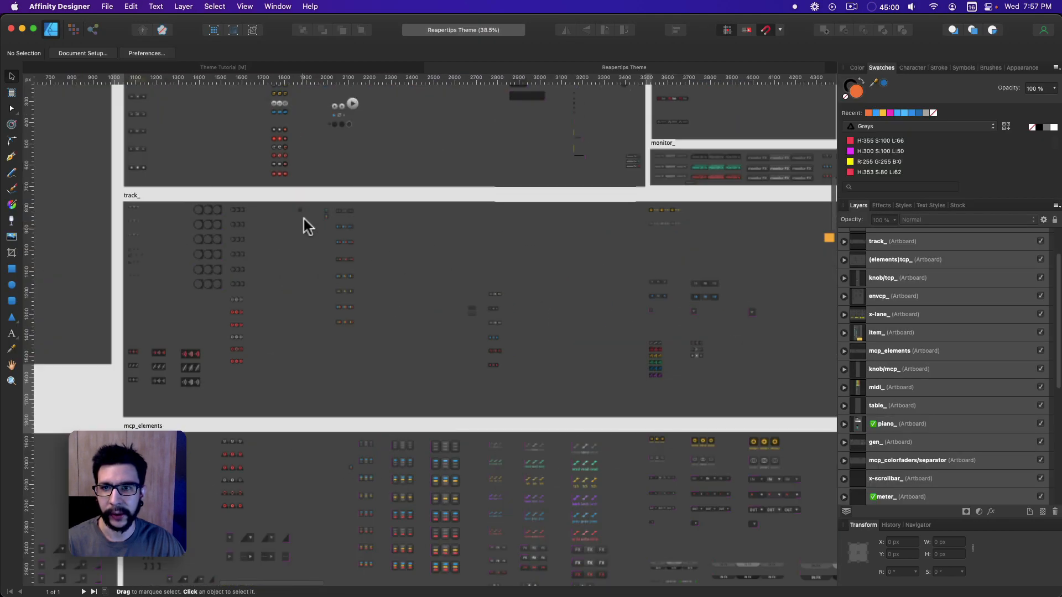
pyautogui.moveTo(304, 218); pyautogui.dragTo(248, 361)
pyautogui.scroll(-1, 248, 361)
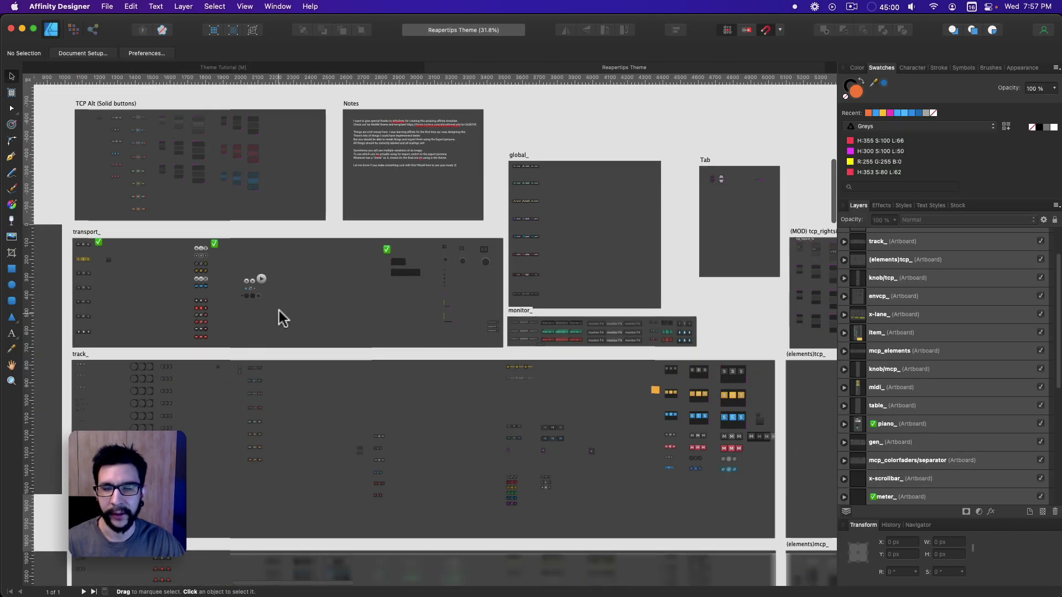
# Return to the Theme Tutorial document, switch to the Designer persona and look over the transport_play buttons with nothing selected.
pyautogui.click(323, 67)
pyautogui.scroll(-3, 599, 336)
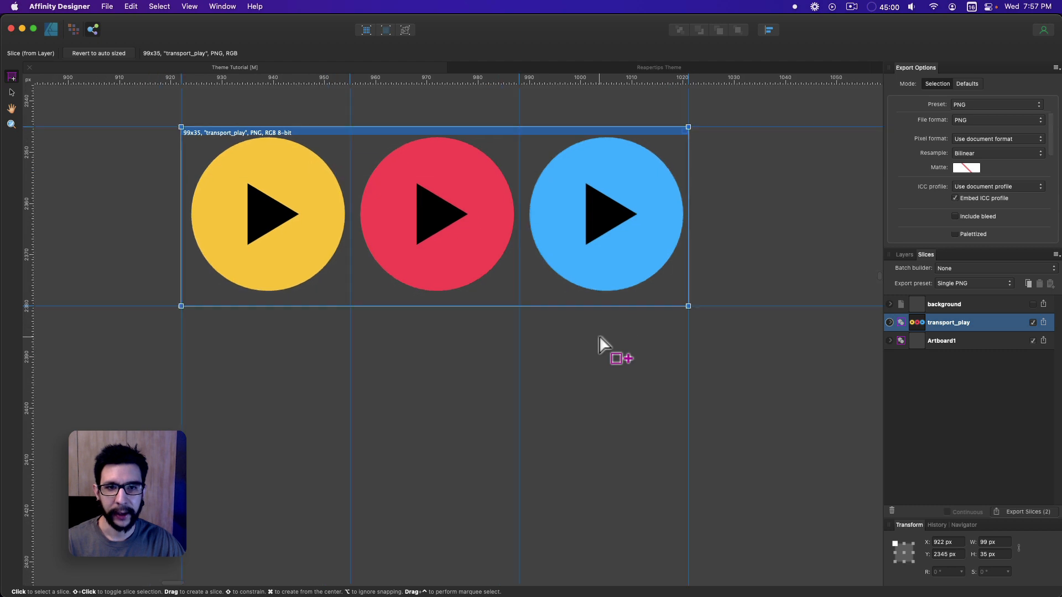
pyautogui.click(52, 31)
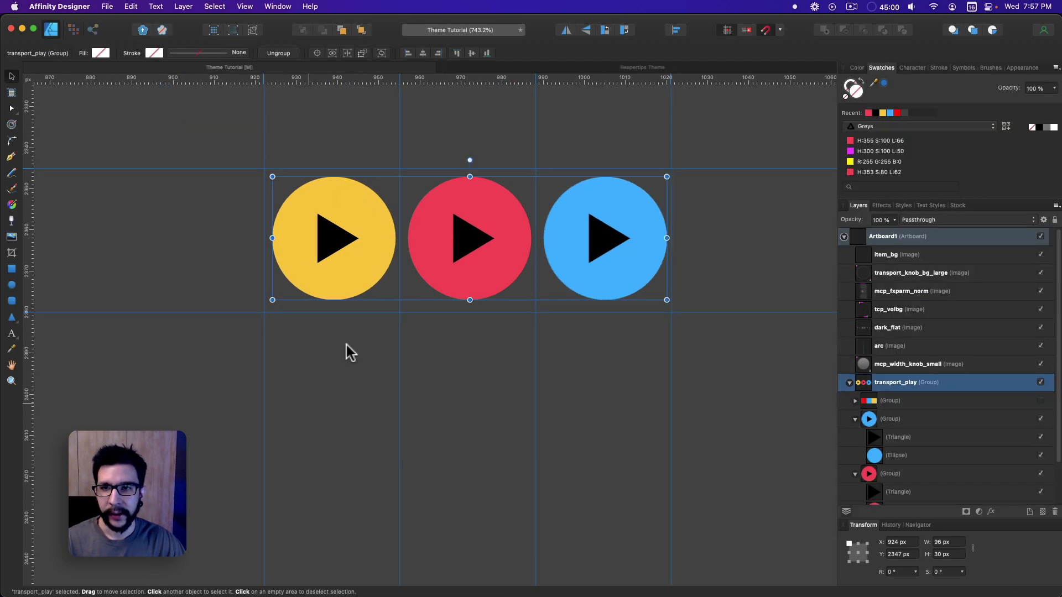
pyautogui.scroll(-3, 354, 419)
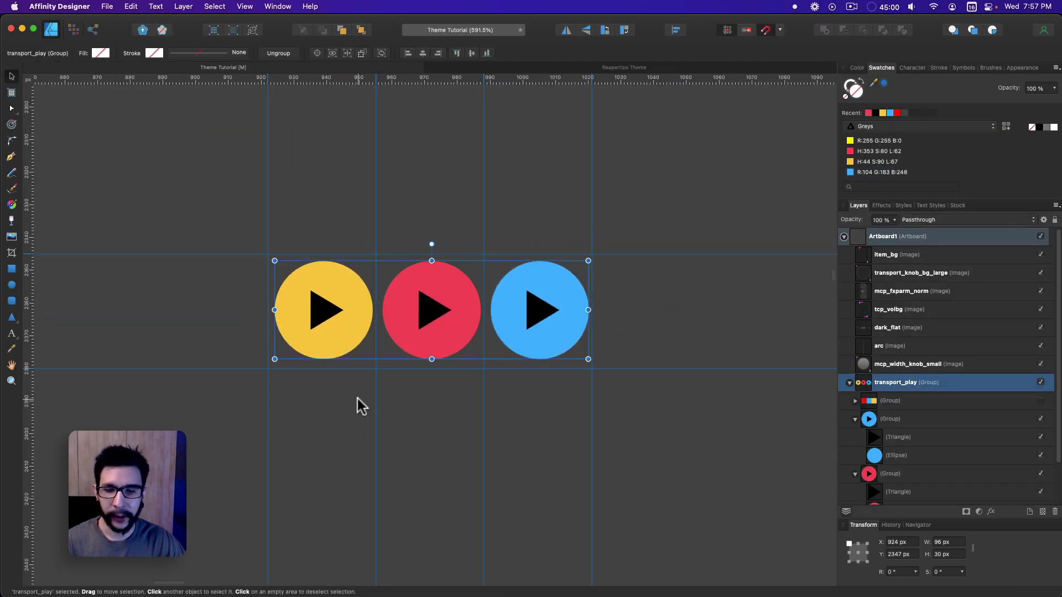
pyautogui.scroll(1, 352, 391)
pyautogui.scroll(2, 345, 327)
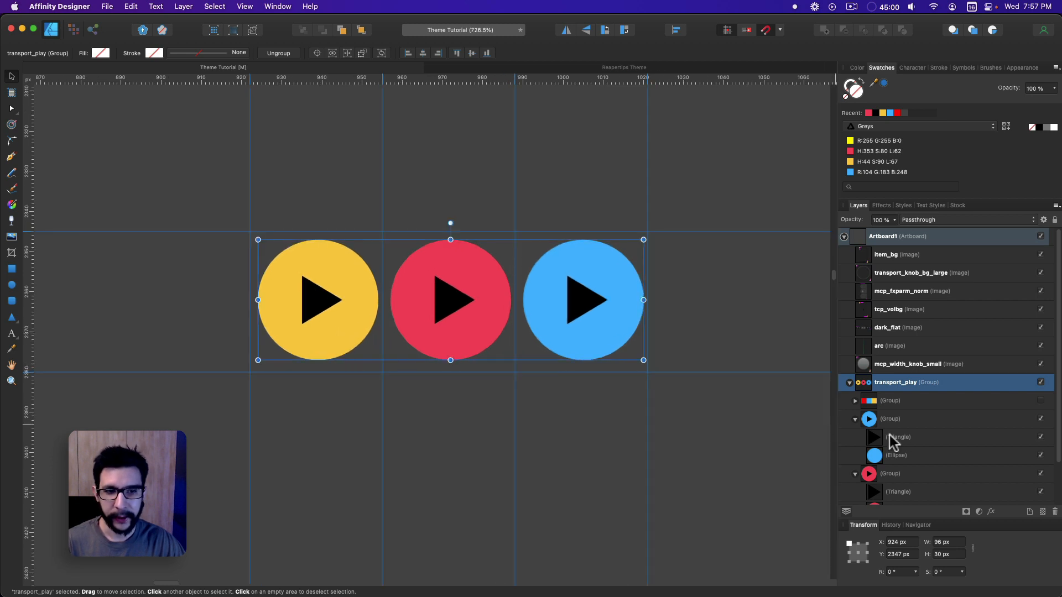
pyautogui.click(360, 389)
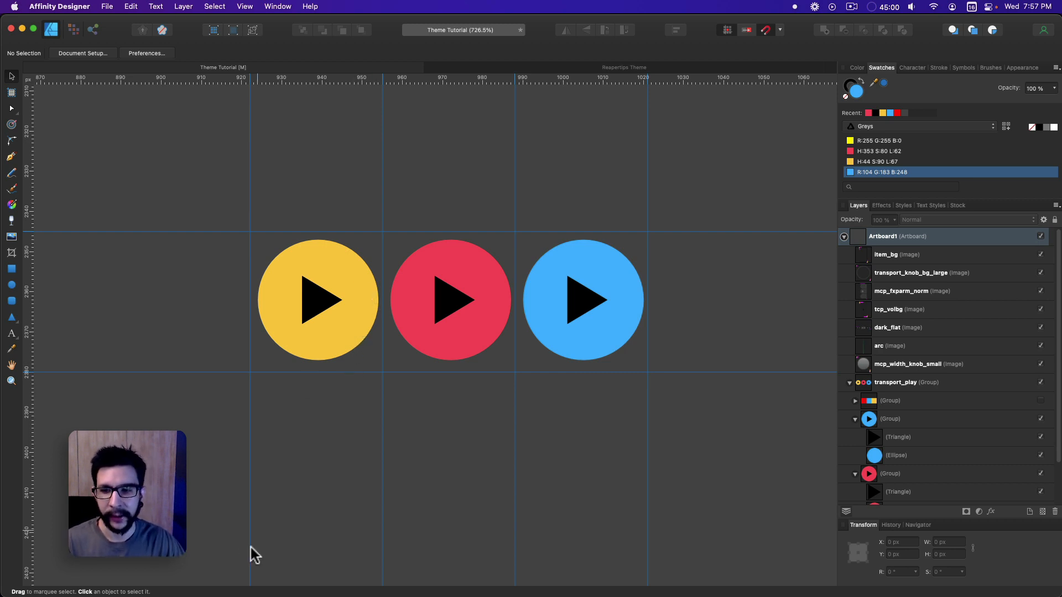
# Switch to Finder, open rtconfig.txt from the Default_6.0_unpacked folder in TextEdit and enlarge its window.
pyautogui.moveTo(221, 592)
pyautogui.click(56, 570)
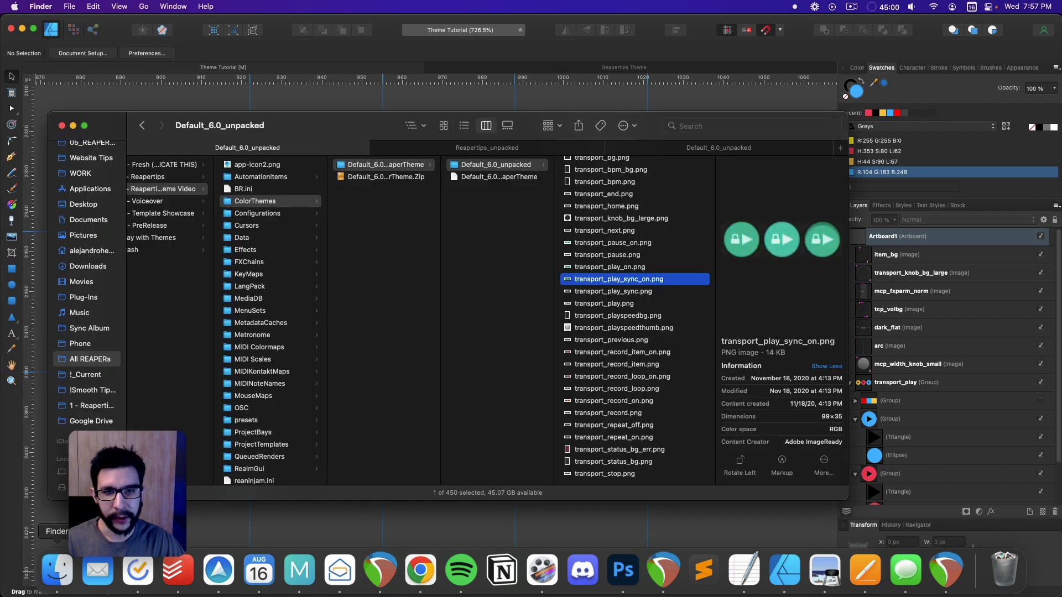
pyautogui.write('rt')
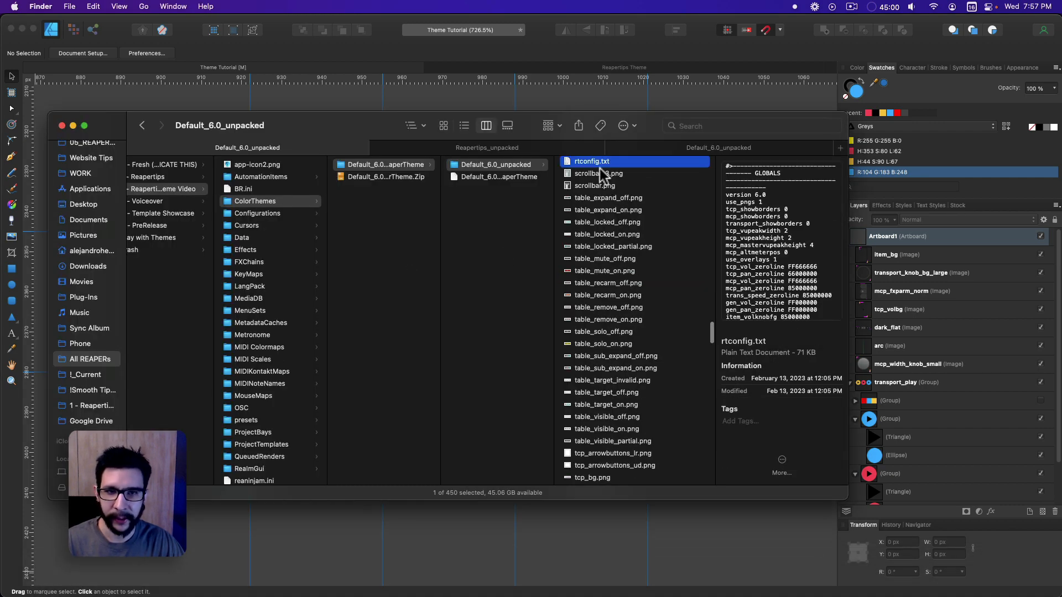
pyautogui.doubleClick(598, 161)
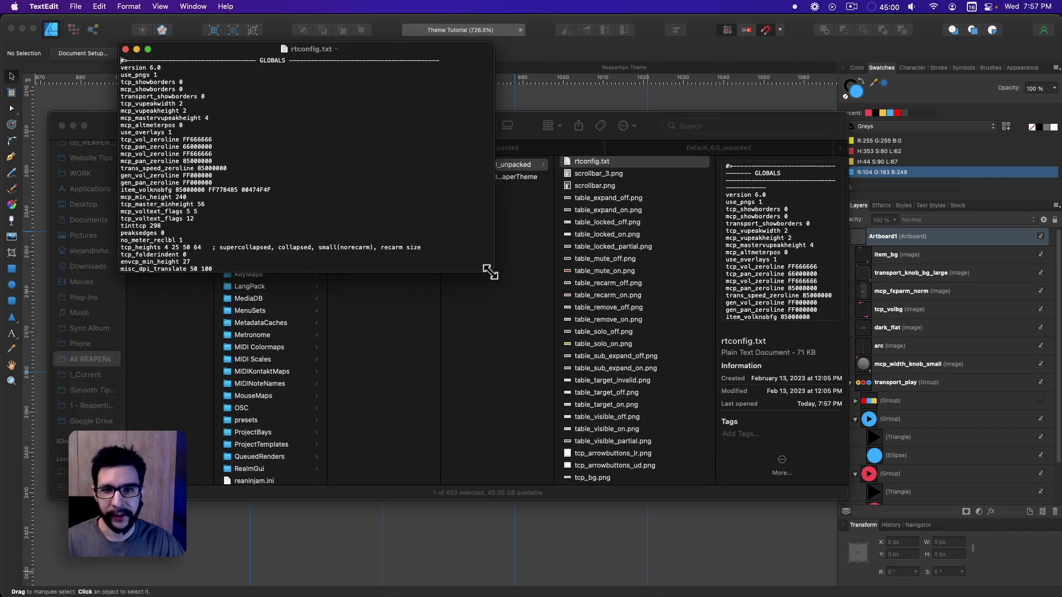
pyautogui.moveTo(491, 269); pyautogui.dragTo(805, 483)
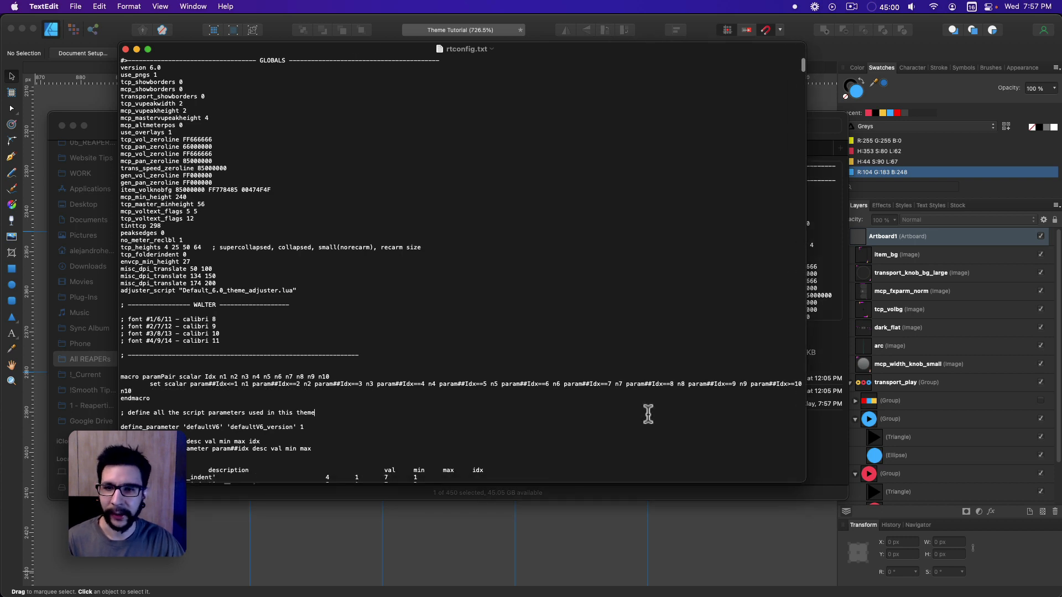
# Read through rtconfig.txt from the globals through the track, envelope and mixer panel sections to the absolute sizes table under TRANSPORT.
pyautogui.scroll(-1, 642, 416)
pyautogui.scroll(-20, 642, 416)
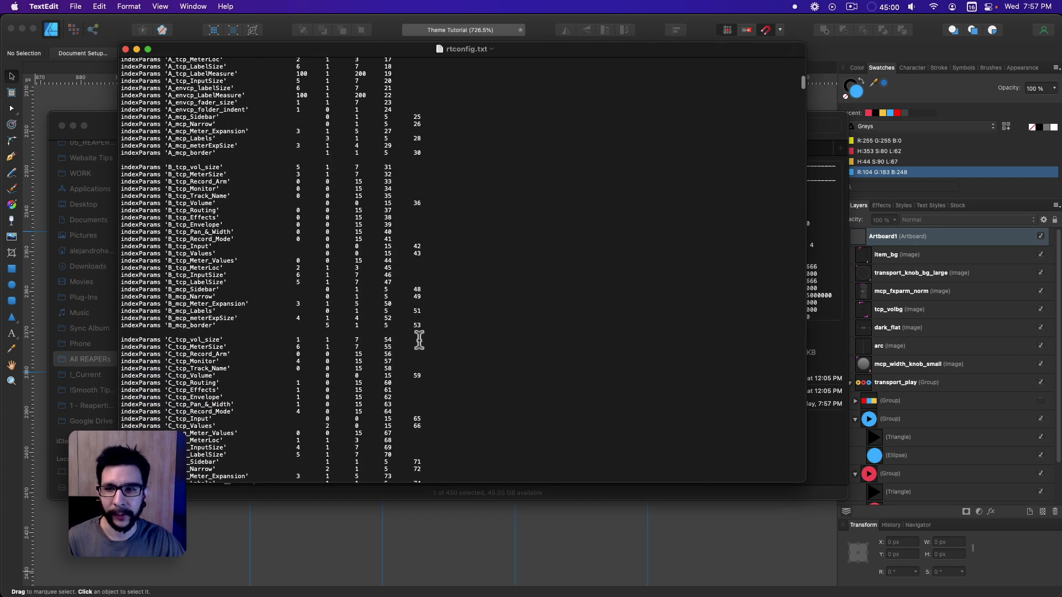
pyautogui.scroll(-15, 421, 341)
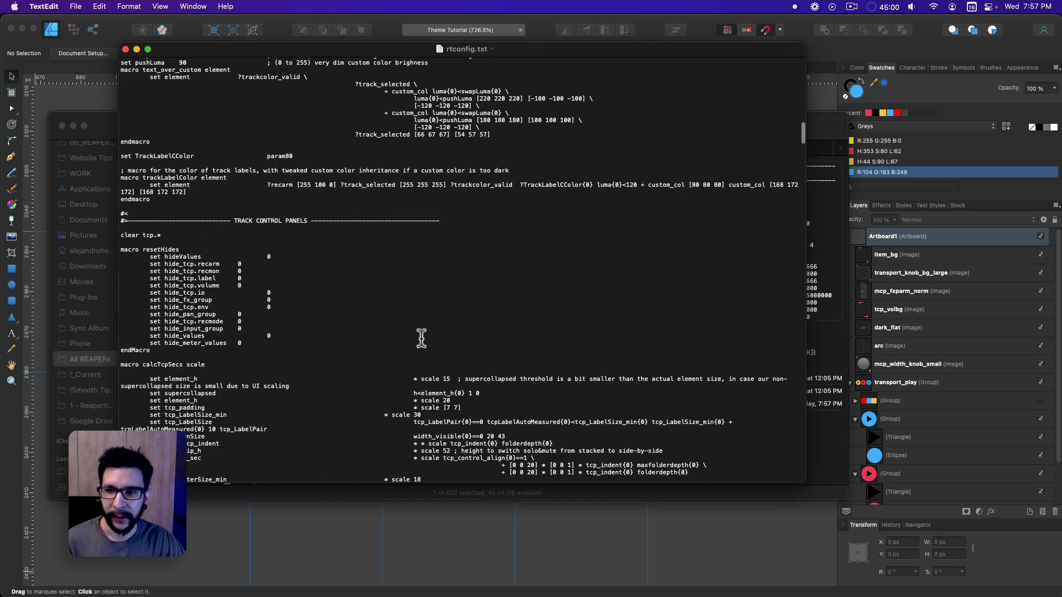
pyautogui.scroll(-15, 423, 333)
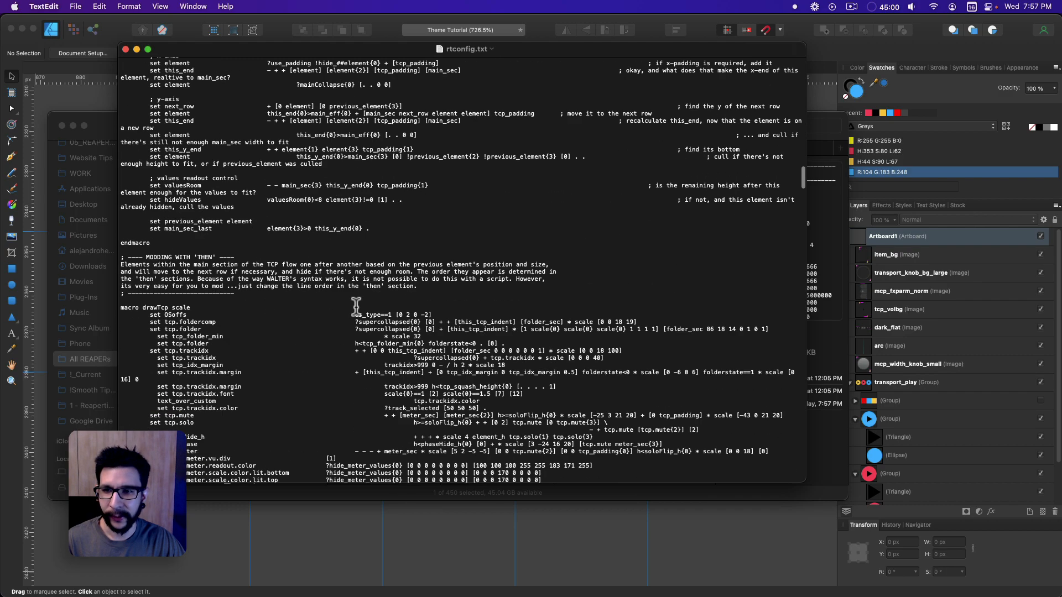
pyautogui.scroll(-12, 357, 301)
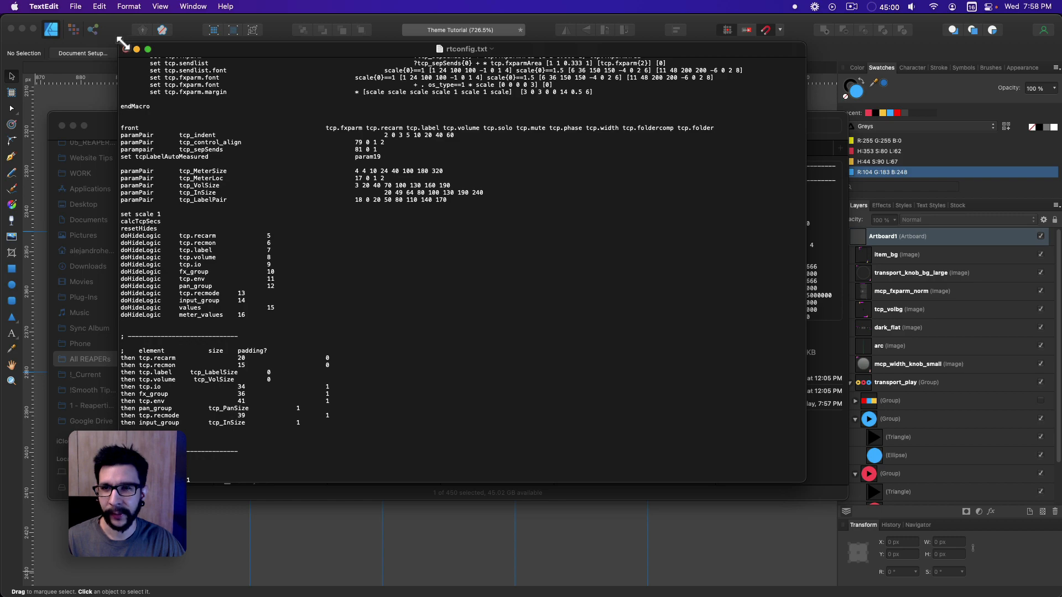
pyautogui.moveTo(120, 43); pyautogui.dragTo(195, 84)
pyautogui.scroll(-10, 367, 349)
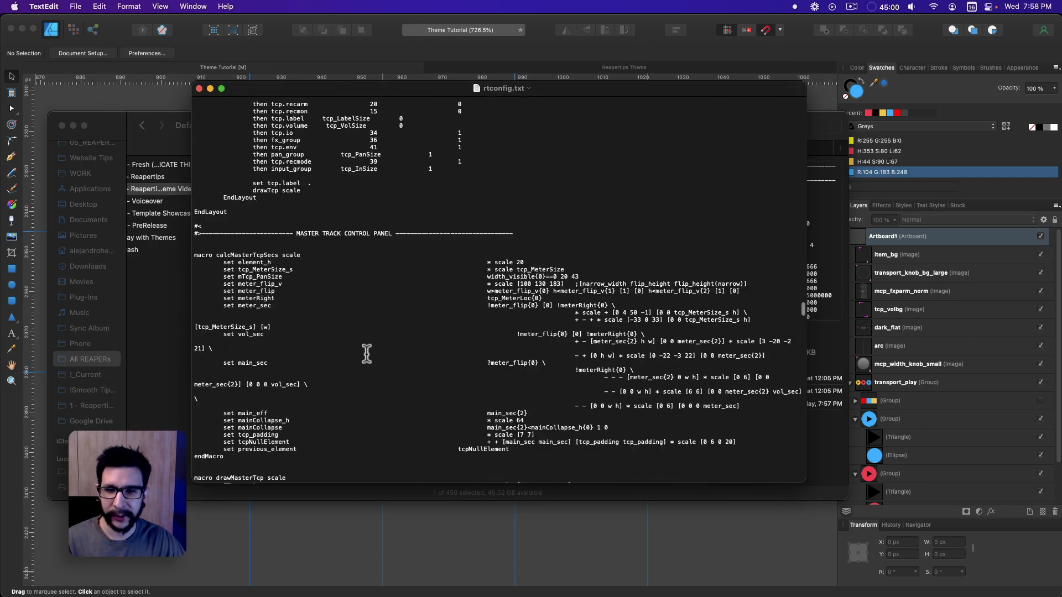
pyautogui.scroll(8, 366, 352)
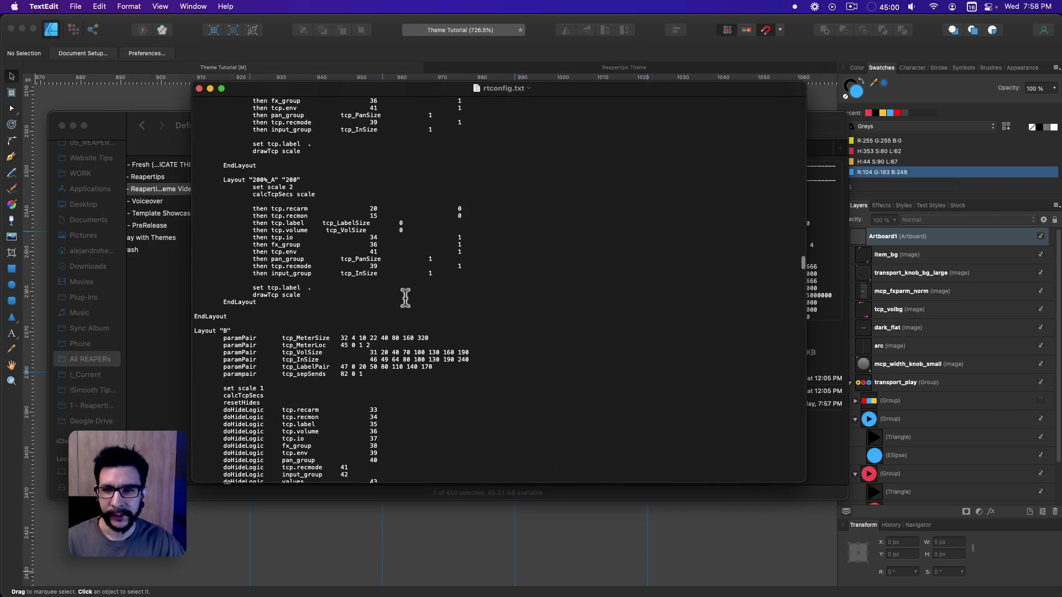
pyautogui.scroll(-15, 408, 308)
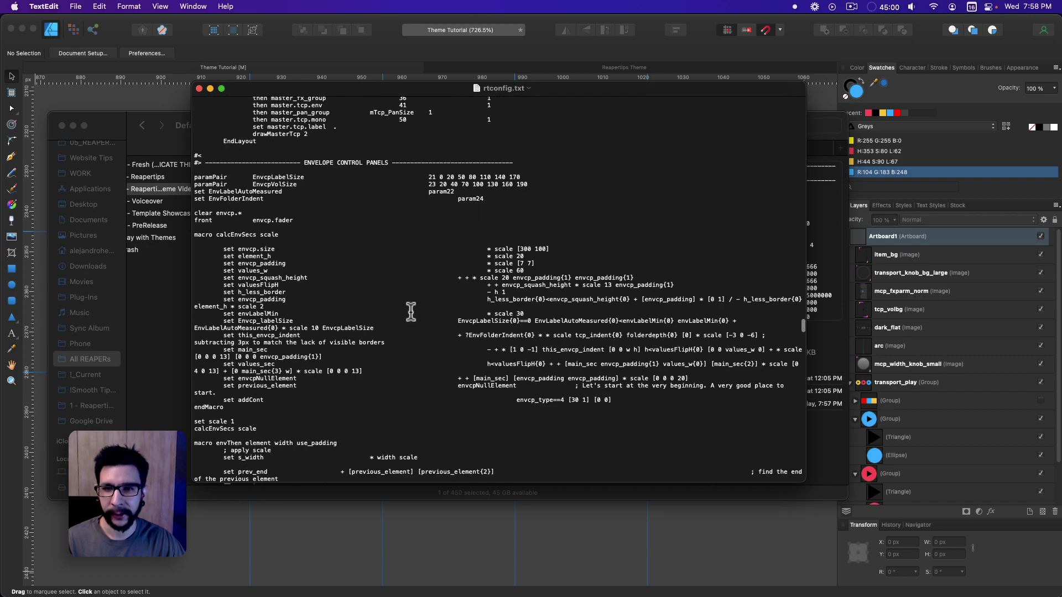
pyautogui.scroll(3, 414, 318)
pyautogui.scroll(-20, 413, 315)
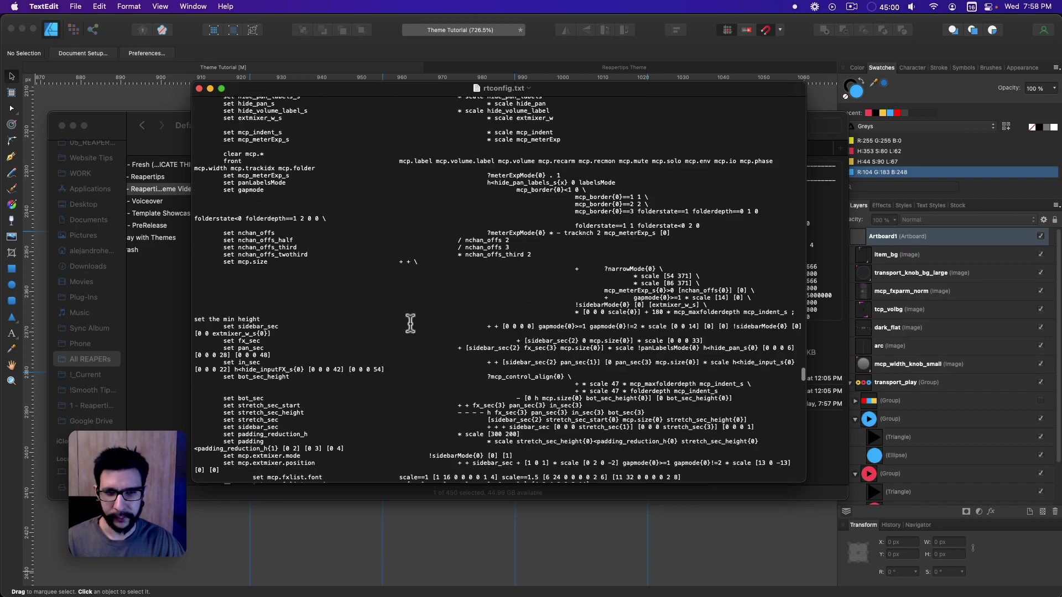
pyautogui.scroll(10, 399, 327)
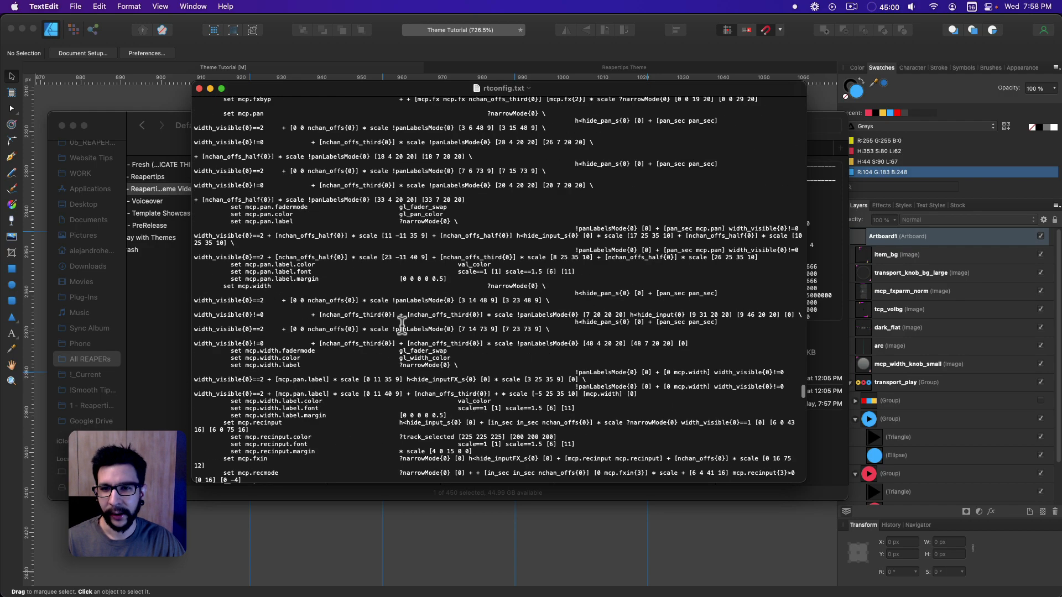
pyautogui.scroll(-10, 406, 323)
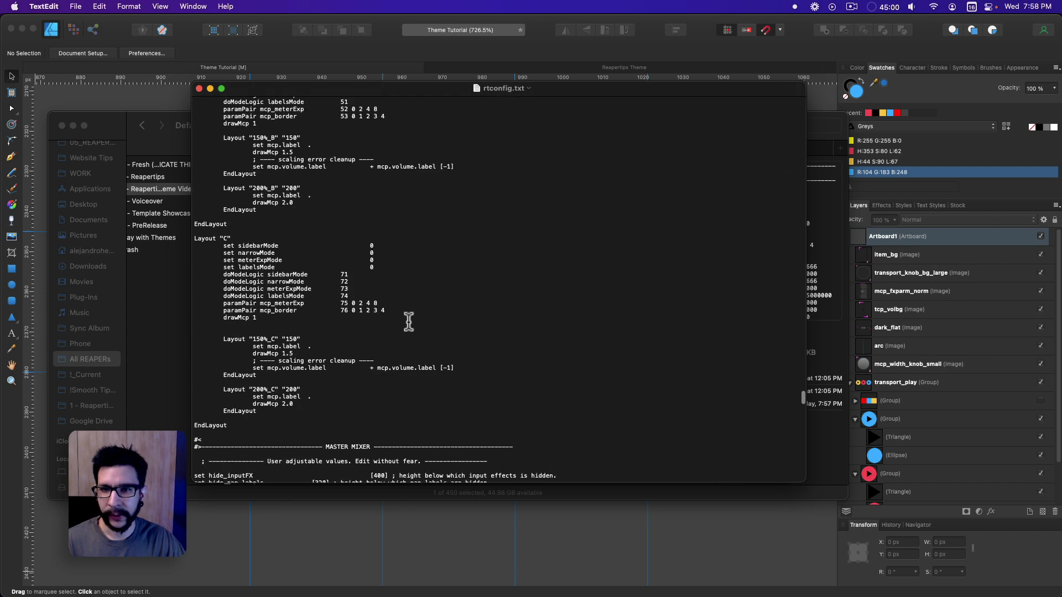
pyautogui.scroll(-10, 410, 320)
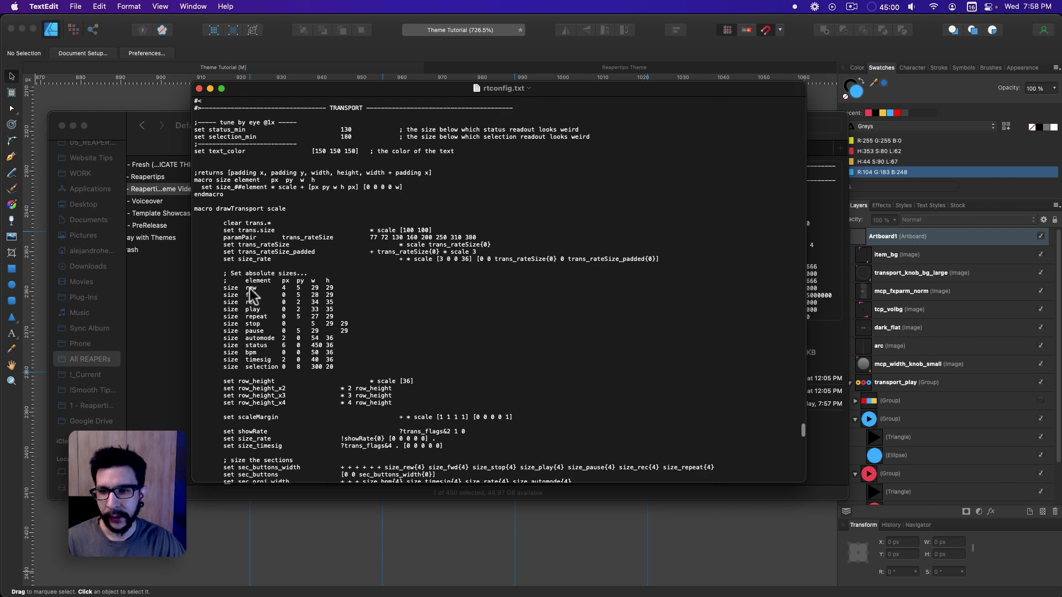
pyautogui.scroll(2, 249, 289)
pyautogui.moveTo(242, 289); pyautogui.dragTo(238, 291)
pyautogui.click(240, 326)
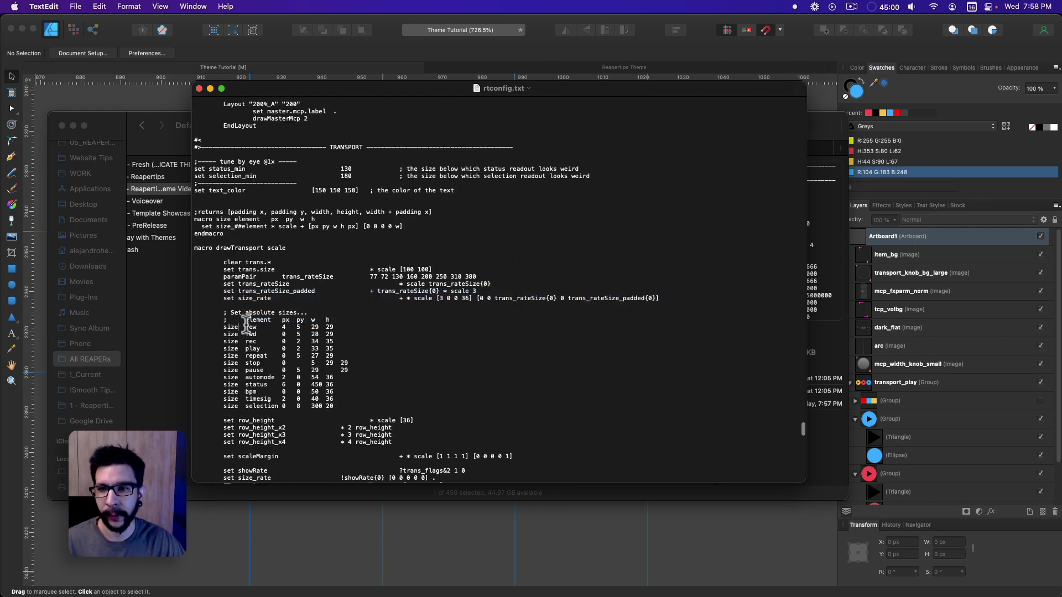
pyautogui.scroll(-2, 247, 326)
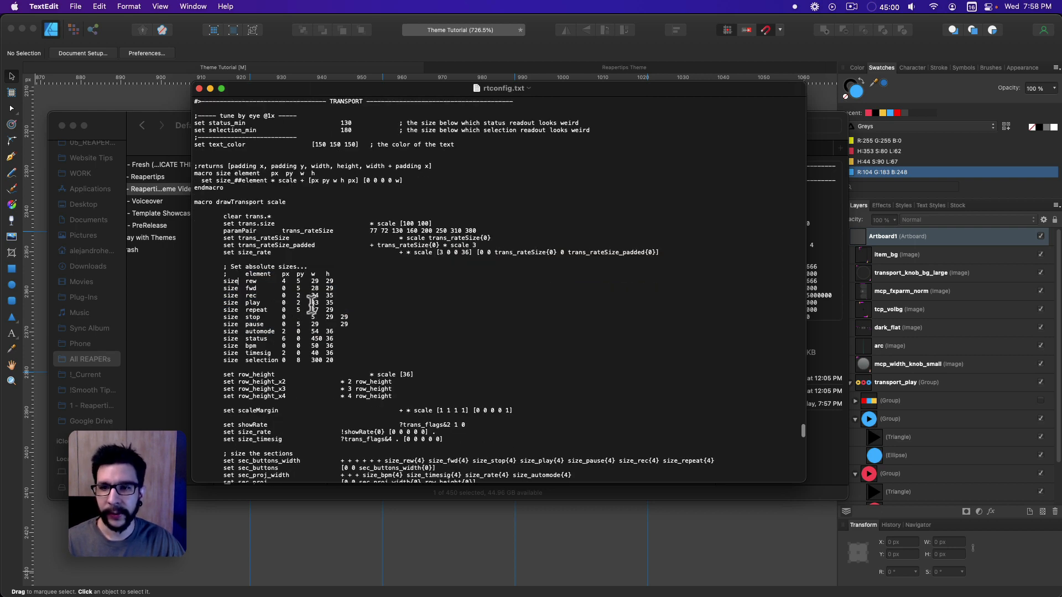
# Set the play element's width and height to 28 in the TRANSPORT section's absolute sizes table.
pyautogui.moveTo(325, 303); pyautogui.dragTo(338, 303)
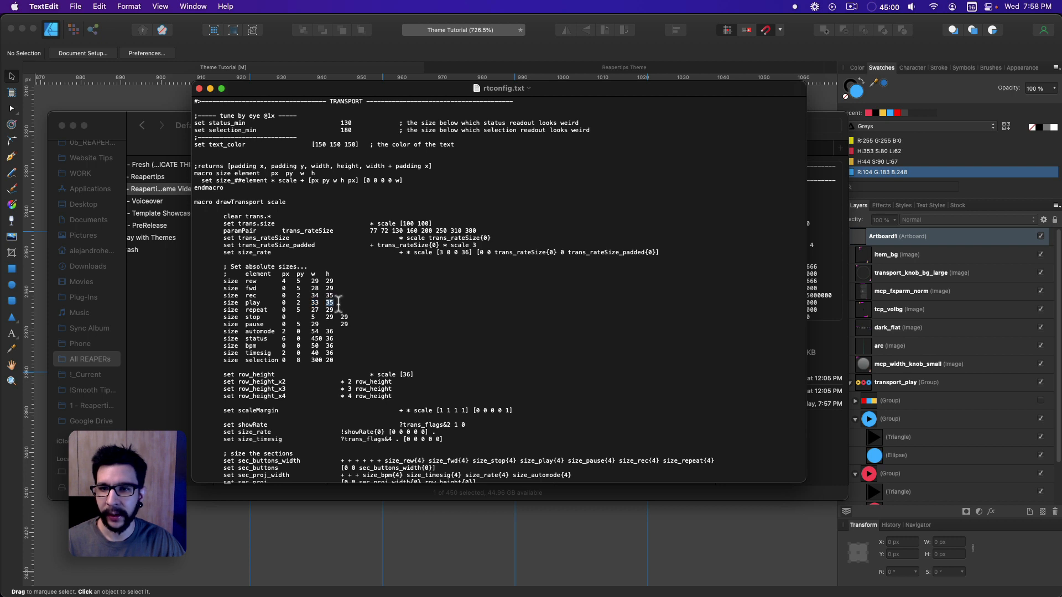
pyautogui.click(310, 303)
pyautogui.doubleClick(310, 303)
pyautogui.click(311, 302)
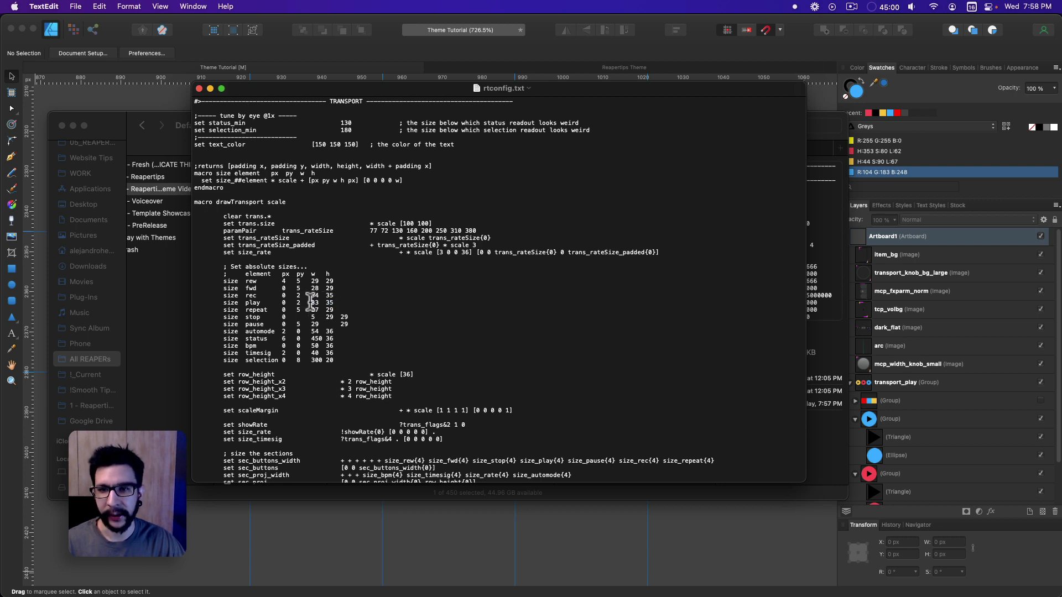
pyautogui.doubleClick(314, 302)
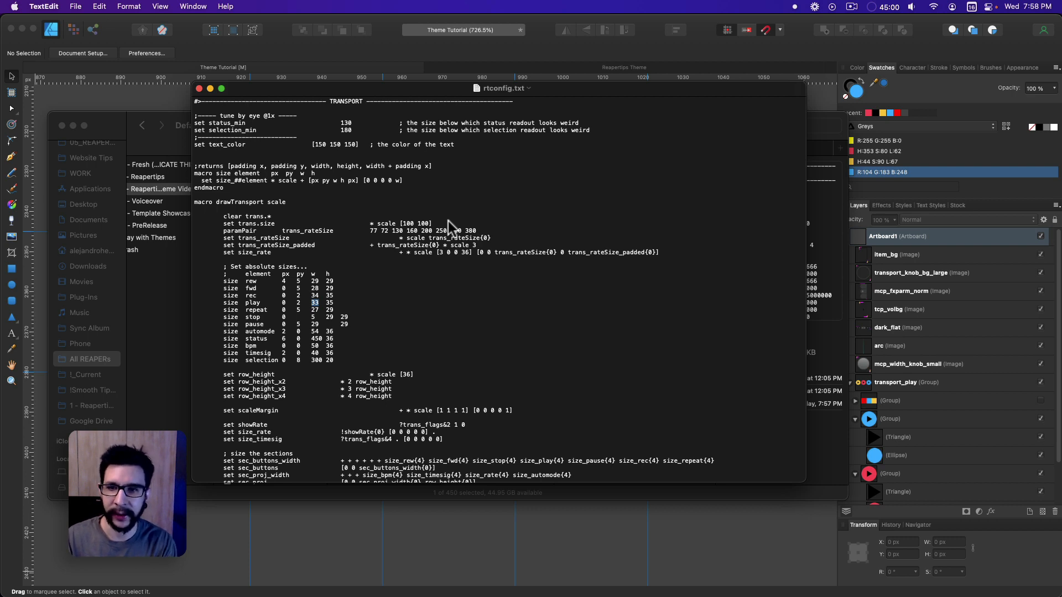
pyautogui.write('28')
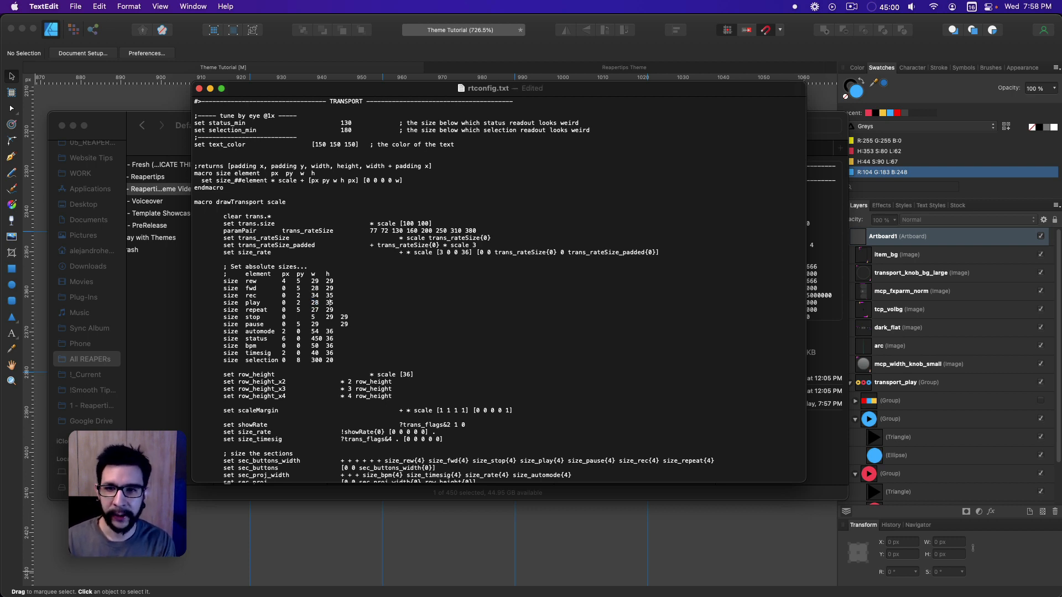
pyautogui.click(331, 303)
pyautogui.press('BackSpace')
pyautogui.press('BackSpace')
pyautogui.write('28')
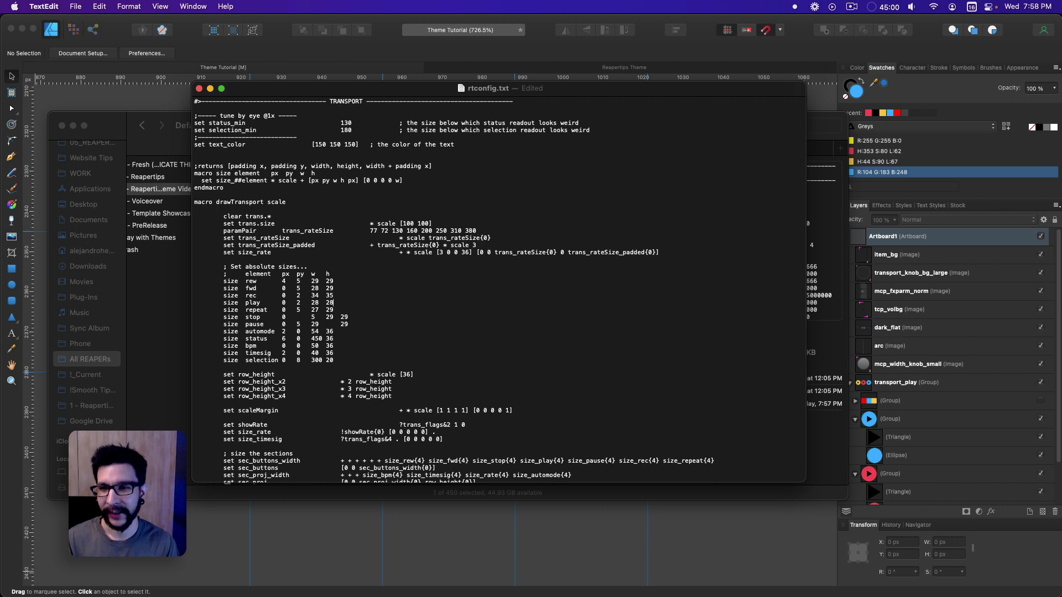
# Set the play element's vertical padding (py) to 4 in the absolute sizes table.
pyautogui.hotkey('alt', 'shift', 'Left')
pyautogui.hotkey('alt', 'shift', 'Left')
pyautogui.press('Left')
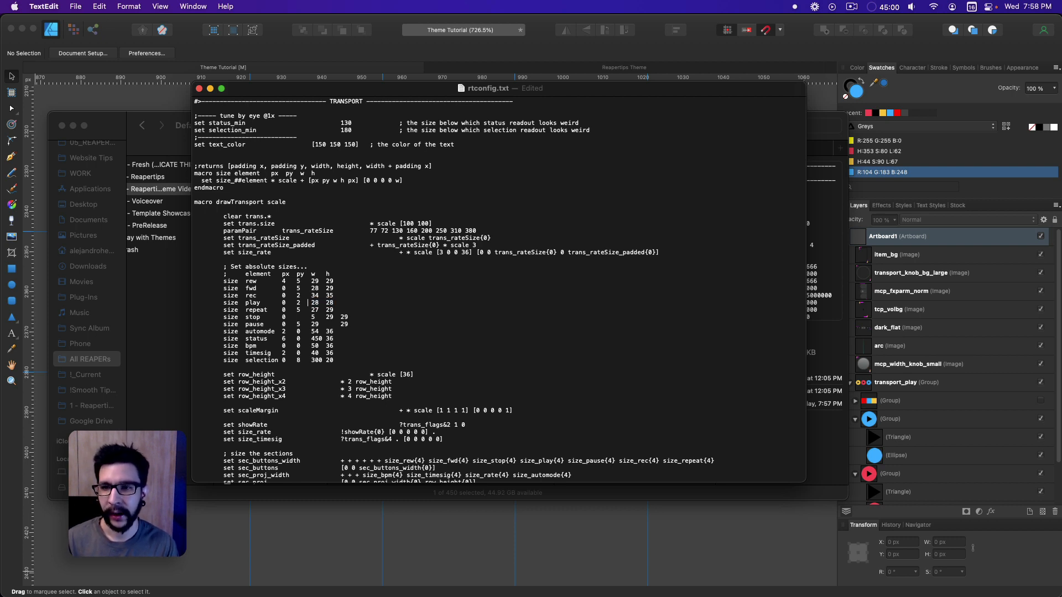
pyautogui.hotkey('alt', 'shift', 'Left')
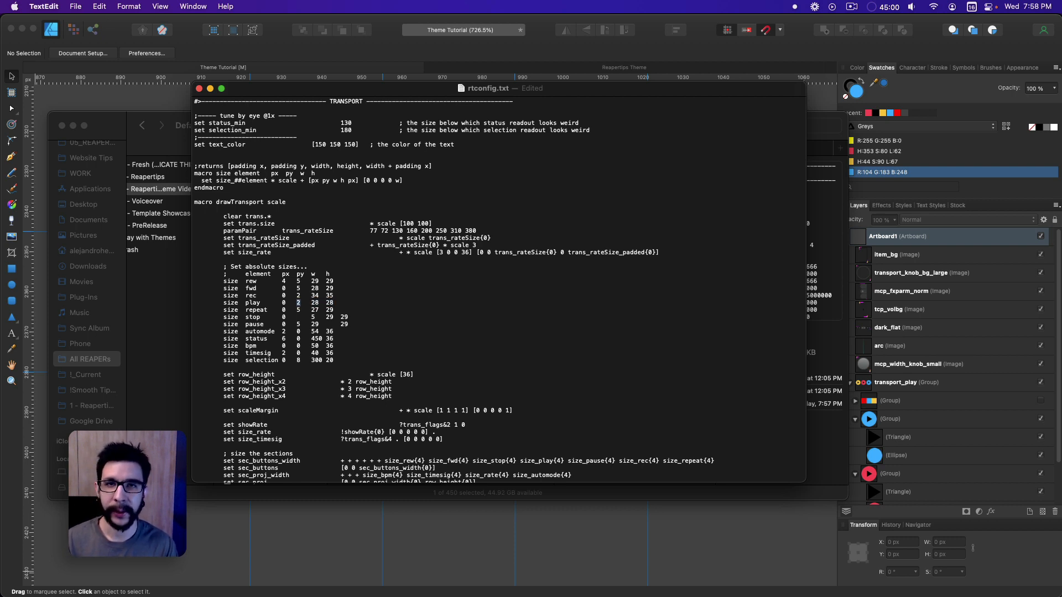
pyautogui.press('Left')
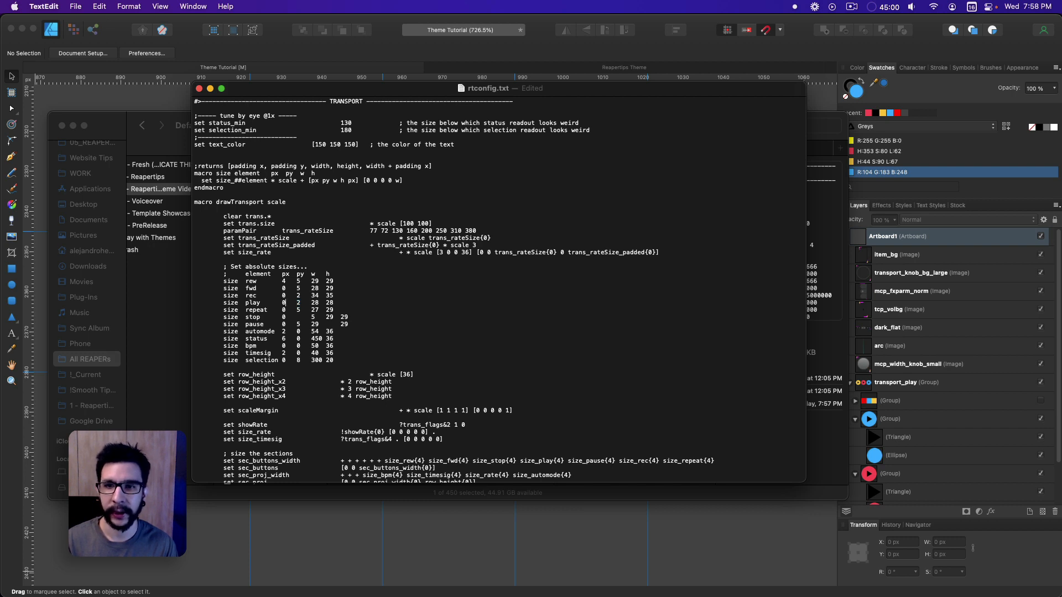
pyautogui.press('BackSpace')
pyautogui.write('4')
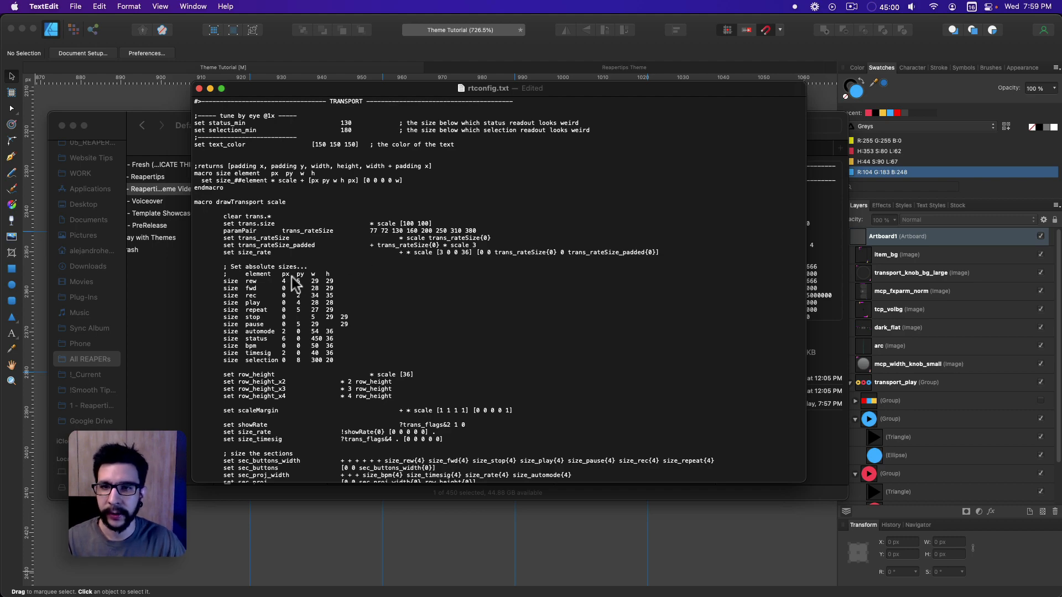
# Look over the remaining transport drawing code and layouts down to DPI TRANSLATION, and return to the master mixer layouts above TRANSPORT.
pyautogui.scroll(-15, 291, 276)
pyautogui.scroll(-15, 319, 267)
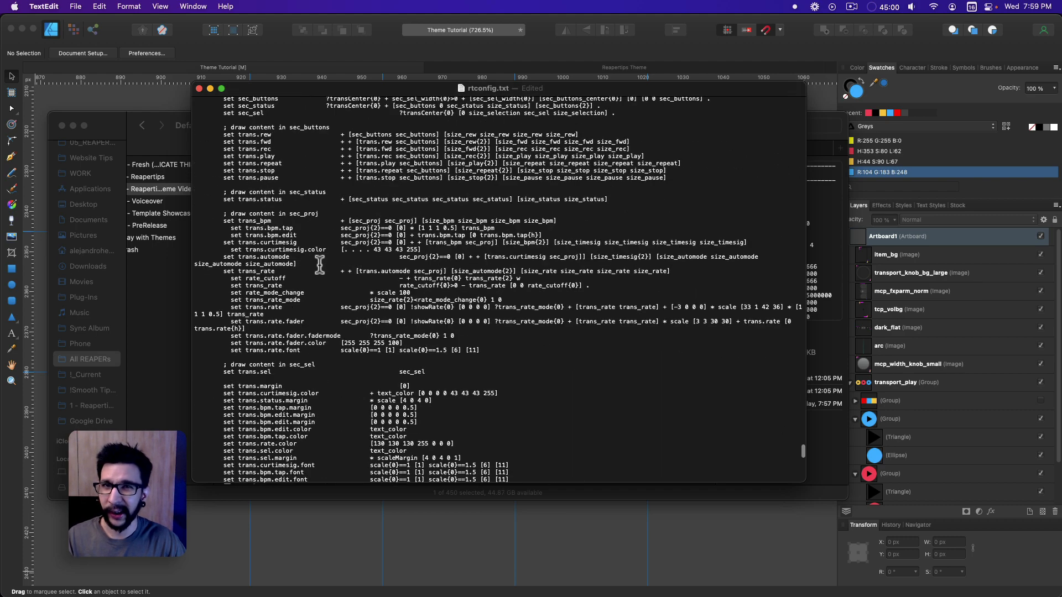
pyautogui.scroll(5, 356, 266)
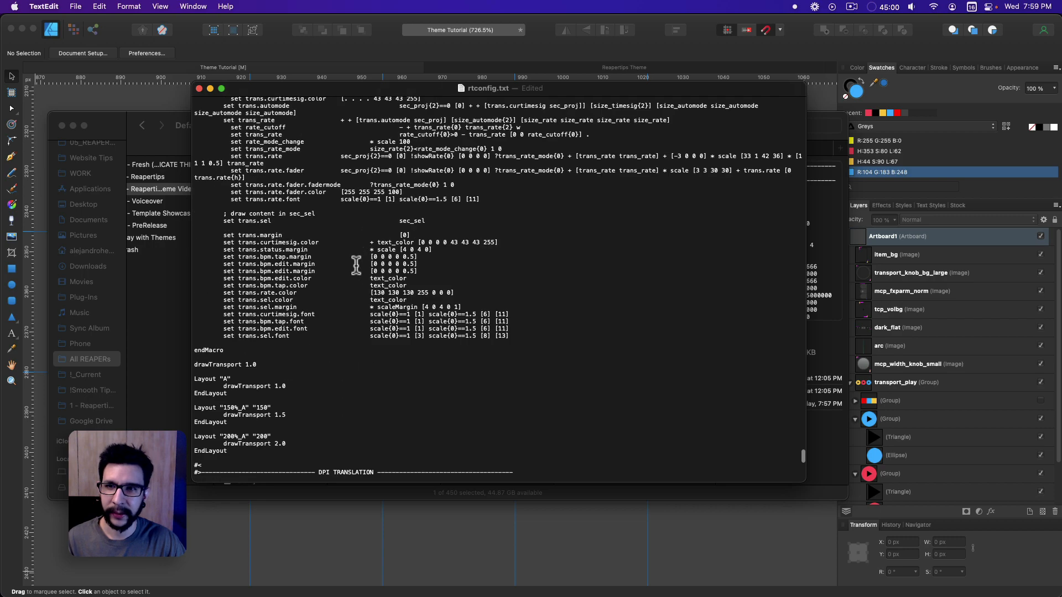
pyautogui.scroll(-10, 354, 266)
pyautogui.scroll(15, 377, 265)
pyautogui.scroll(10, 394, 269)
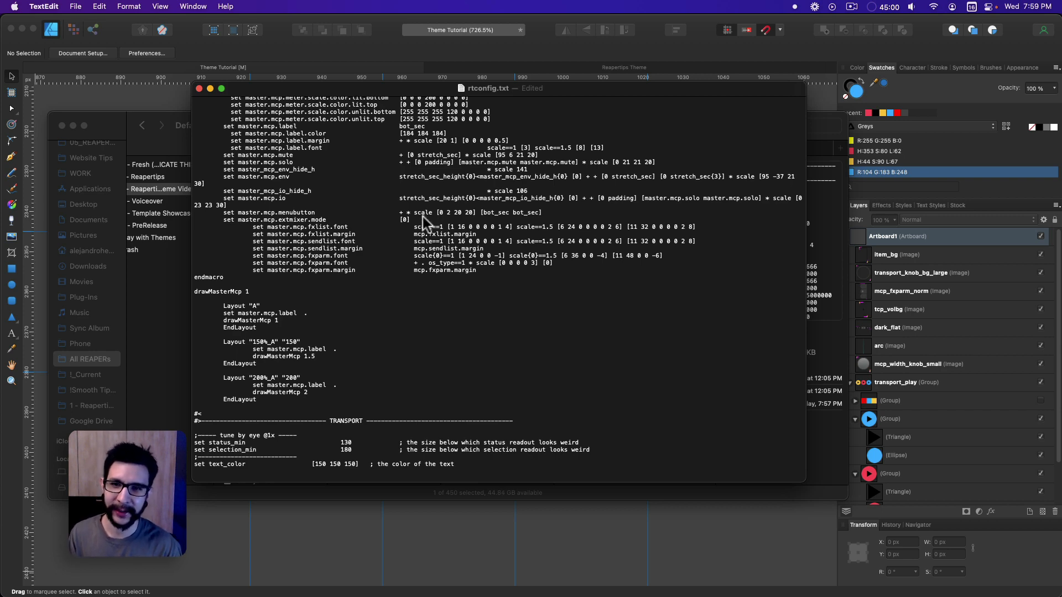
# Review the mixer layout sections of rtconfig.txt and close the file.
pyautogui.scroll(10, 349, 187)
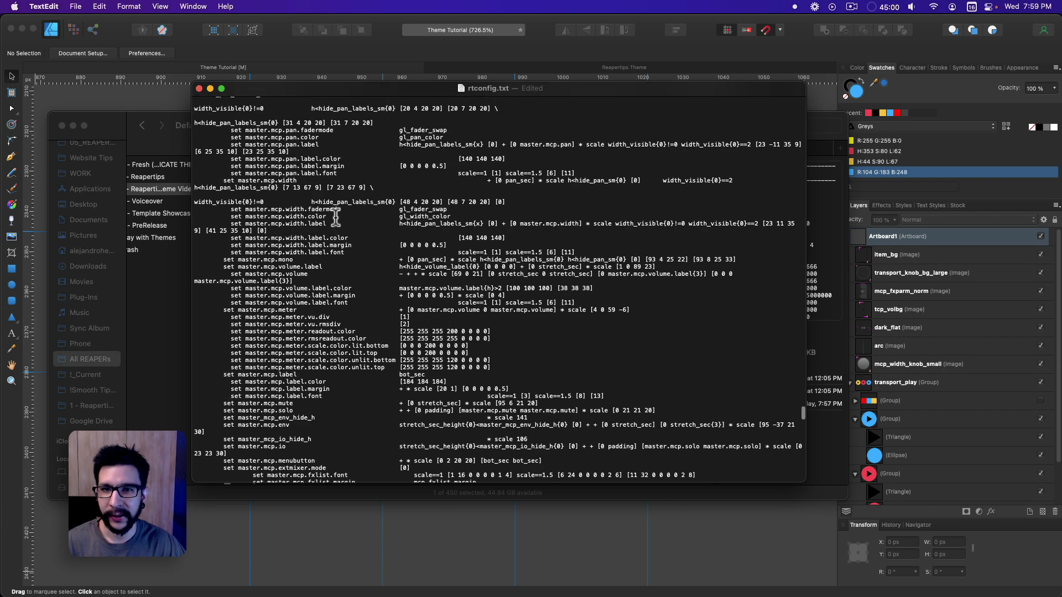
pyautogui.scroll(15, 349, 187)
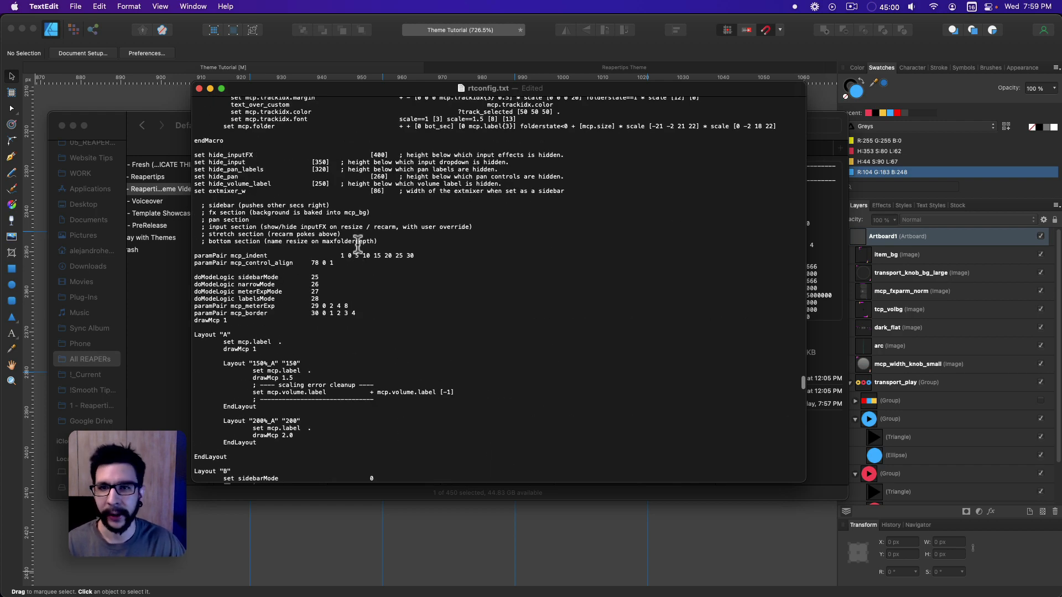
pyautogui.scroll(10, 357, 235)
pyautogui.scroll(15, 359, 228)
pyautogui.moveTo(336, 167); pyautogui.dragTo(411, 212)
pyautogui.scroll(15, 411, 212)
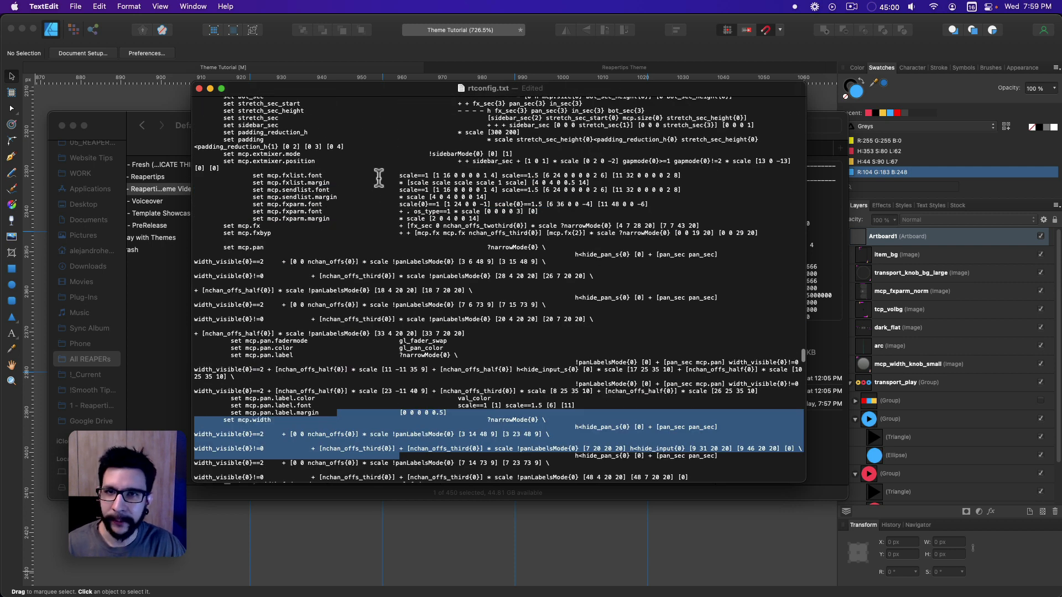
pyautogui.scroll(3, 246, 118)
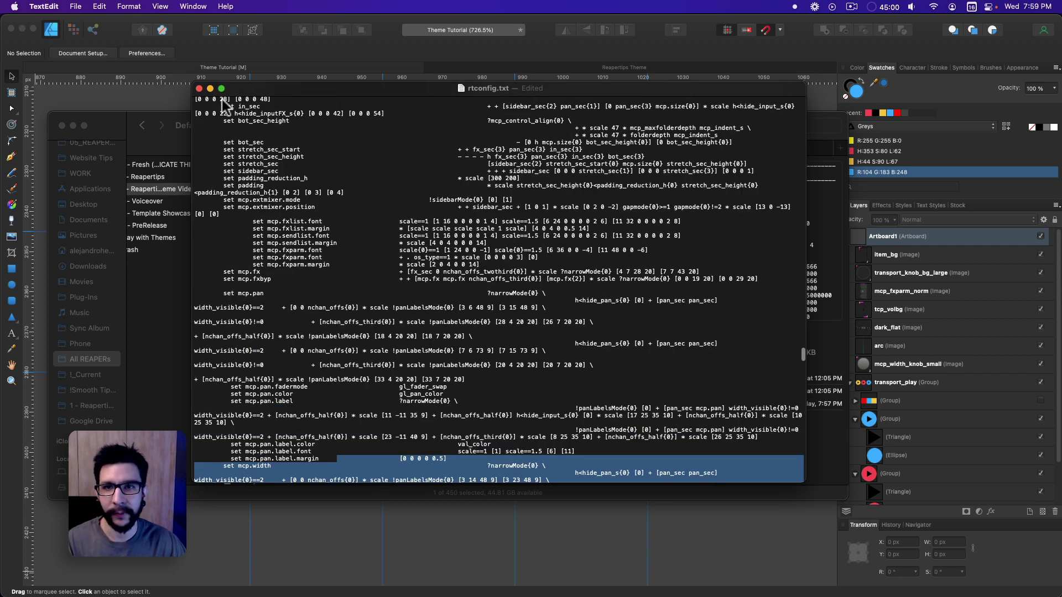
pyautogui.click(199, 87)
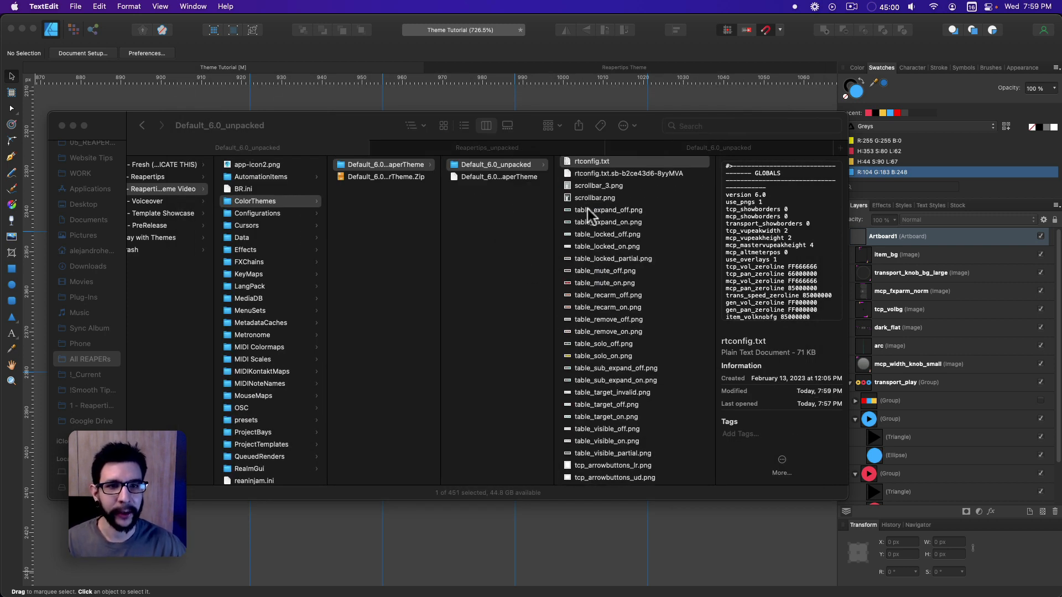
# Remove the temporary rtconfig.txt.sb-b2ce43d6-8yyMVA file from the Default_6.0_unpacked folder and select rtconfig.txt.
pyautogui.click(588, 171)
pyautogui.click(608, 183)
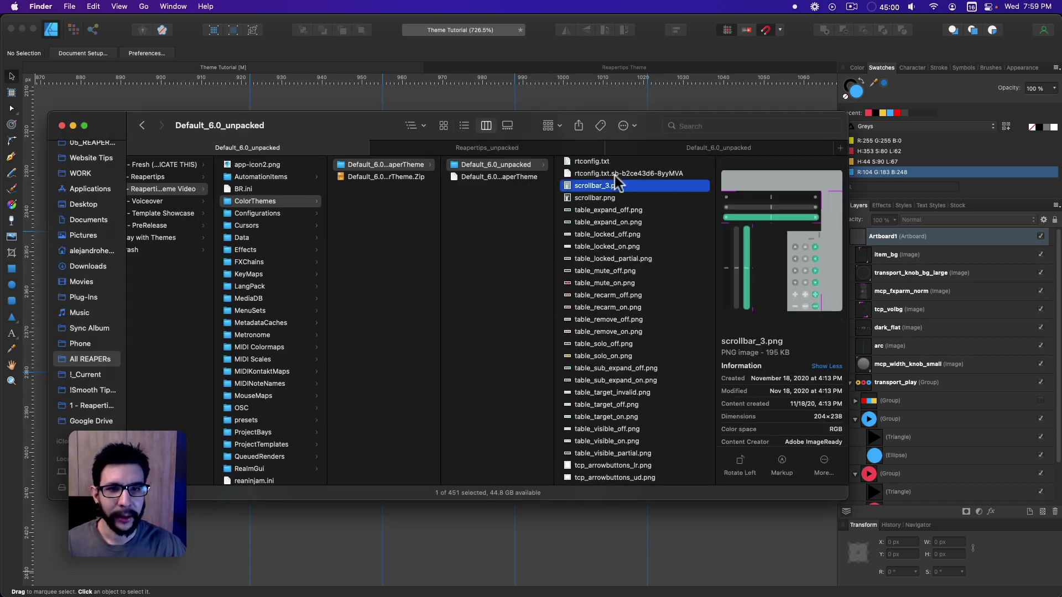
pyautogui.click(608, 175)
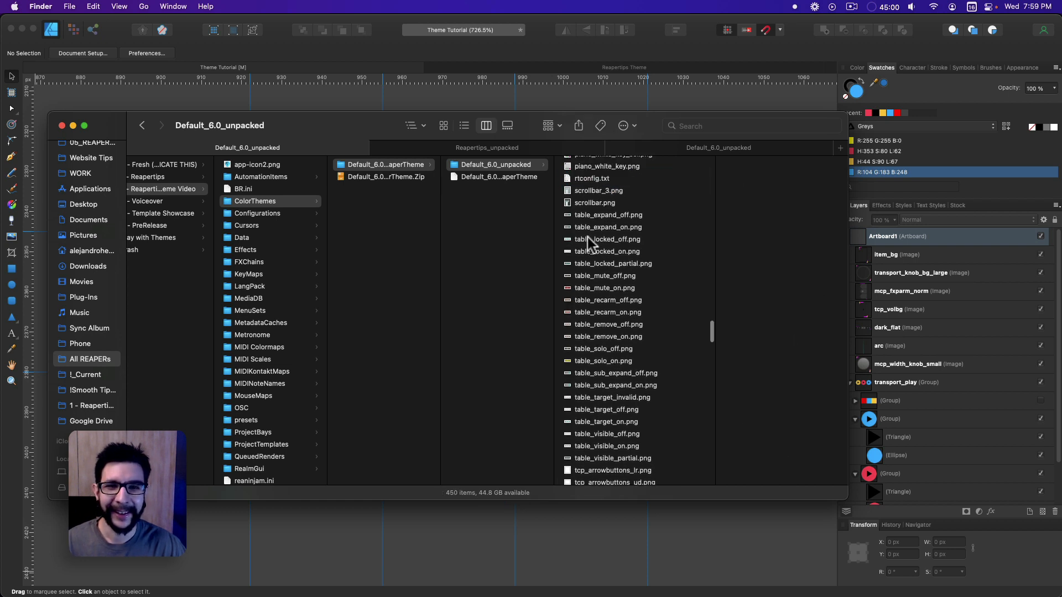
pyautogui.click(596, 190)
pyautogui.click(601, 178)
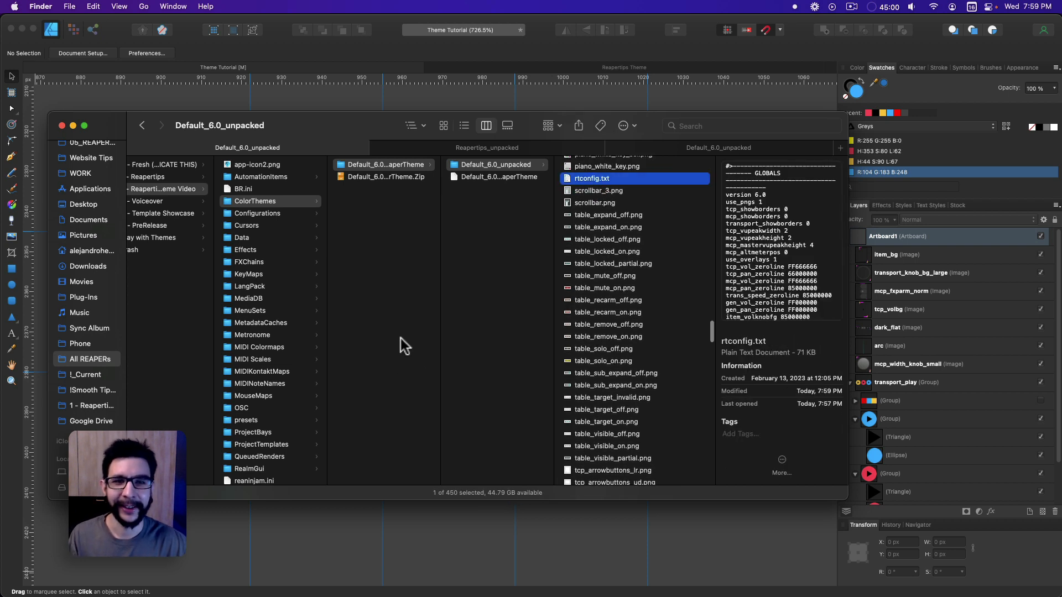
# Switch to Affinity Designer and examine the transport_play group with its three coloured play buttons.
pyautogui.click(537, 36)
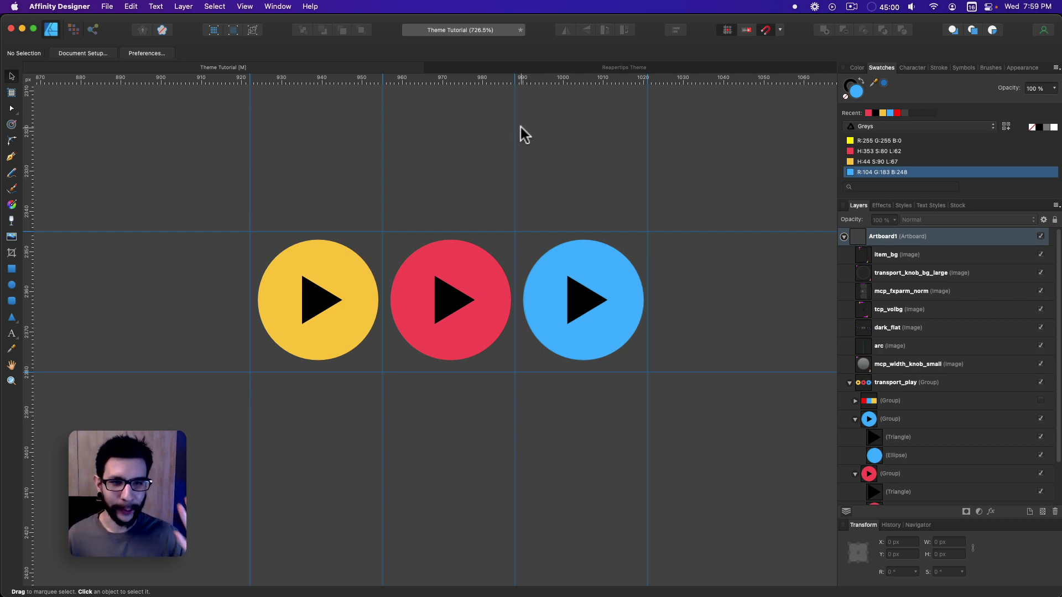
pyautogui.scroll(-2, 540, 139)
pyautogui.scroll(-3, 557, 207)
pyautogui.hscroll(3, 558, 208)
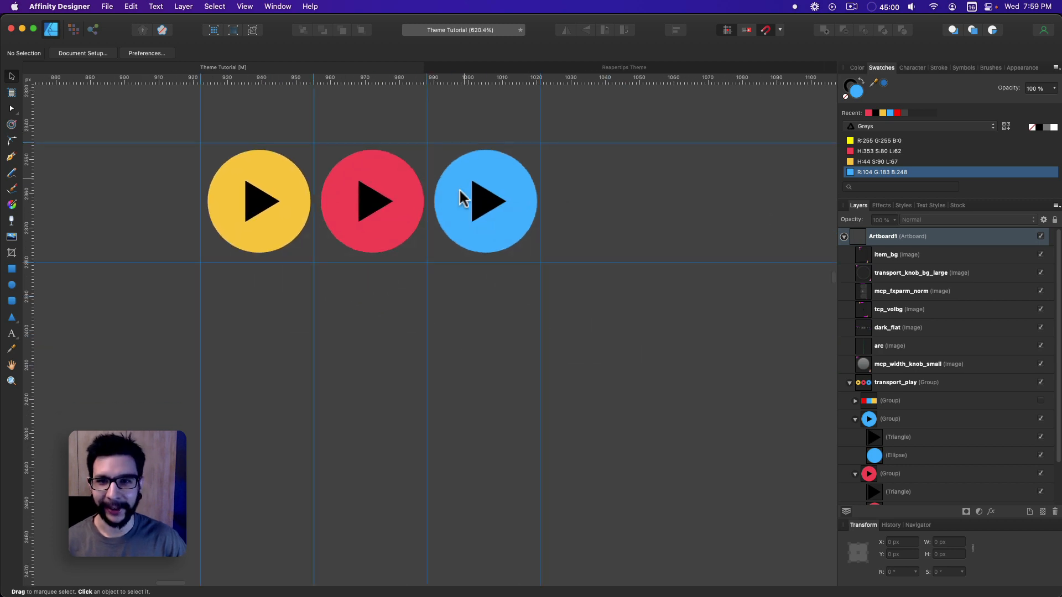
pyautogui.scroll(-3, 508, 338)
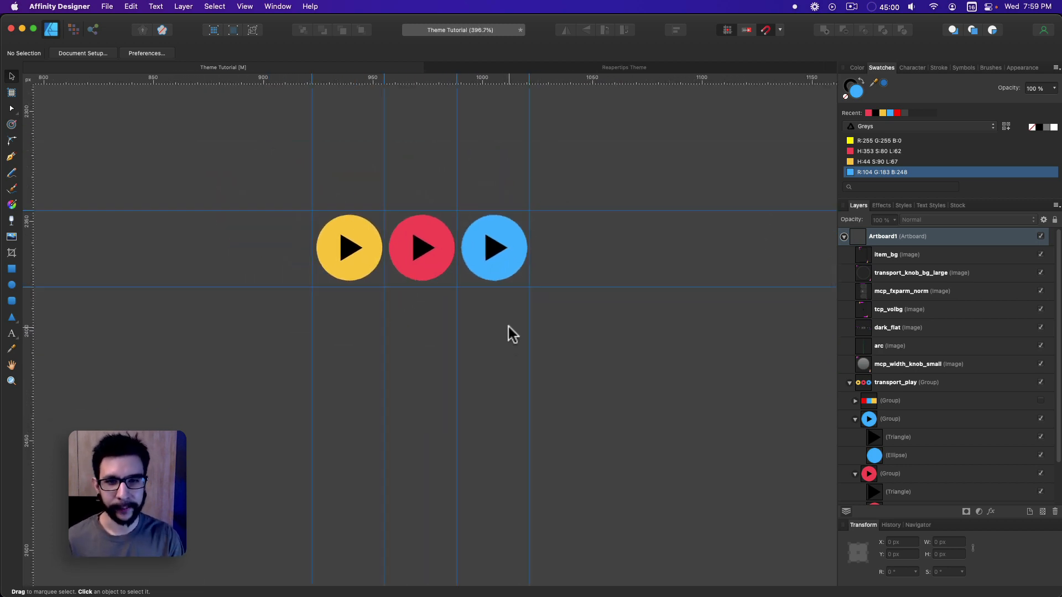
pyautogui.click(334, 247)
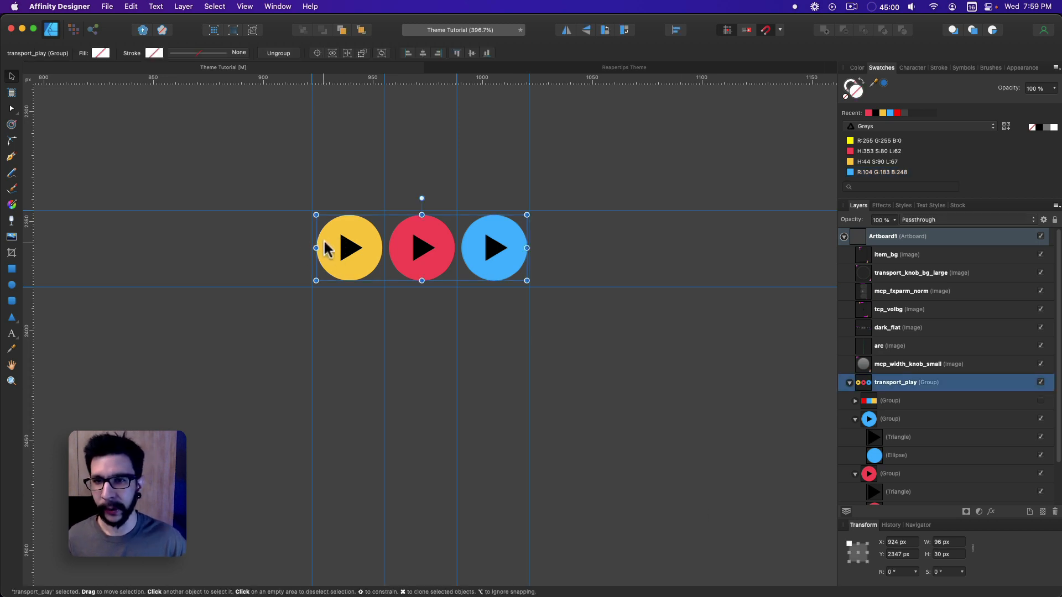
pyautogui.click(354, 387)
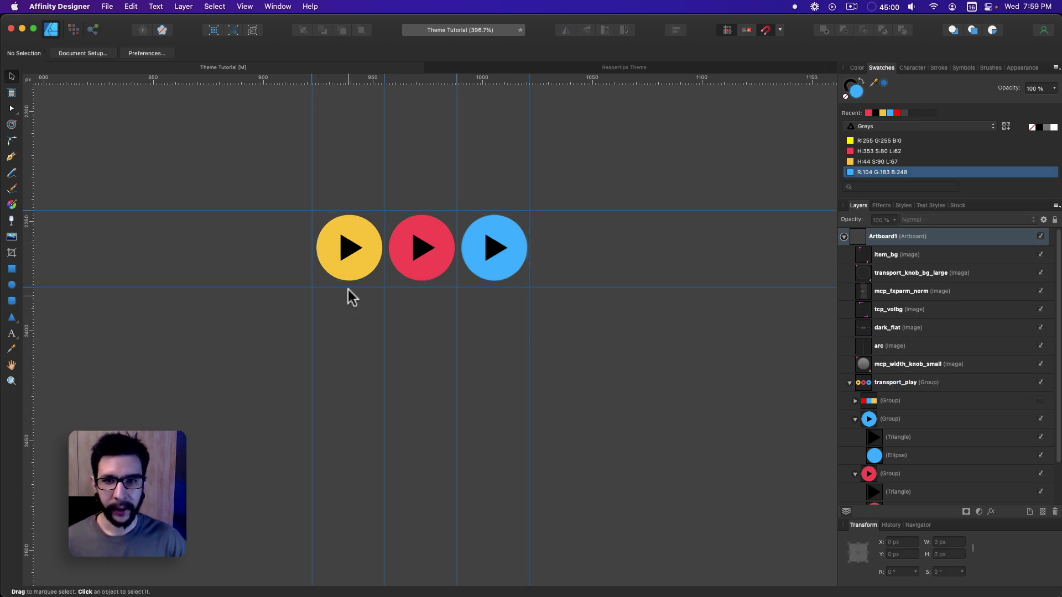
pyautogui.click(345, 264)
pyautogui.click(351, 294)
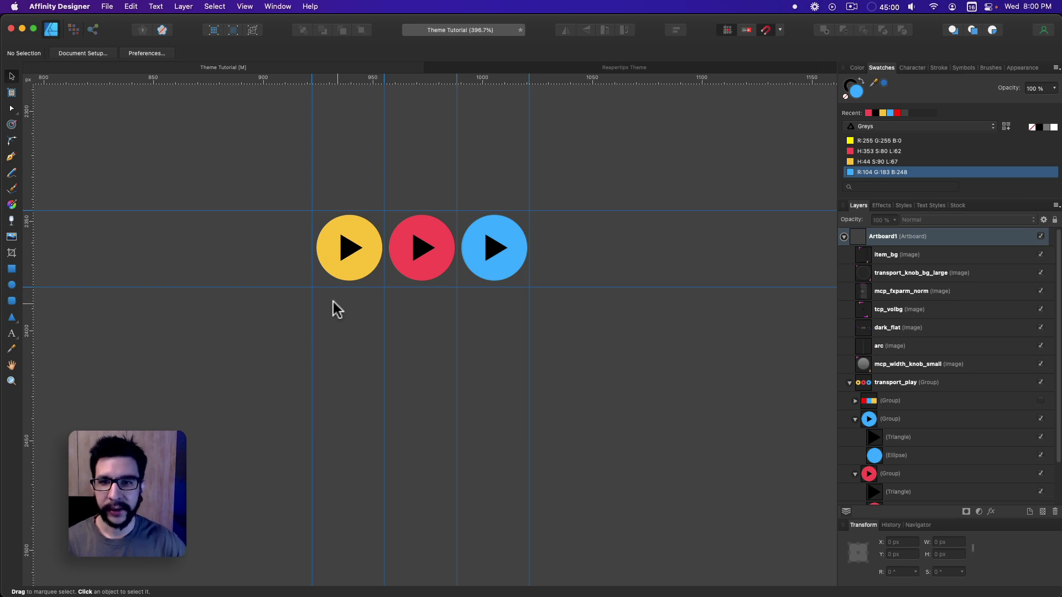
# Switch to Finder and look at envcp_arm_off.png and the 150 and 200 subfolders of Default_6.0_unpacked.
pyautogui.click(55, 573)
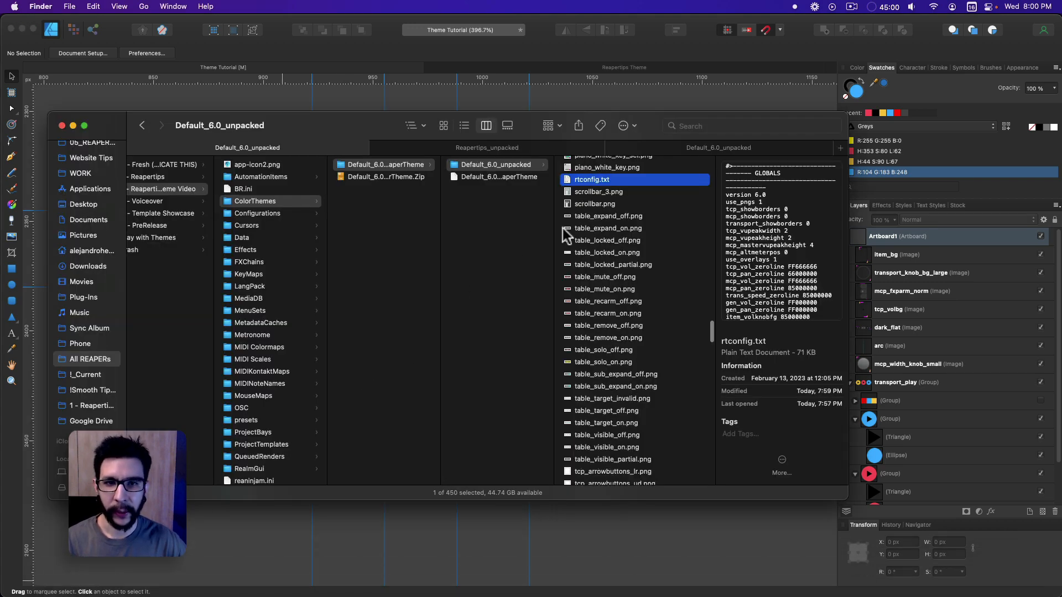
pyautogui.scroll(15, 575, 221)
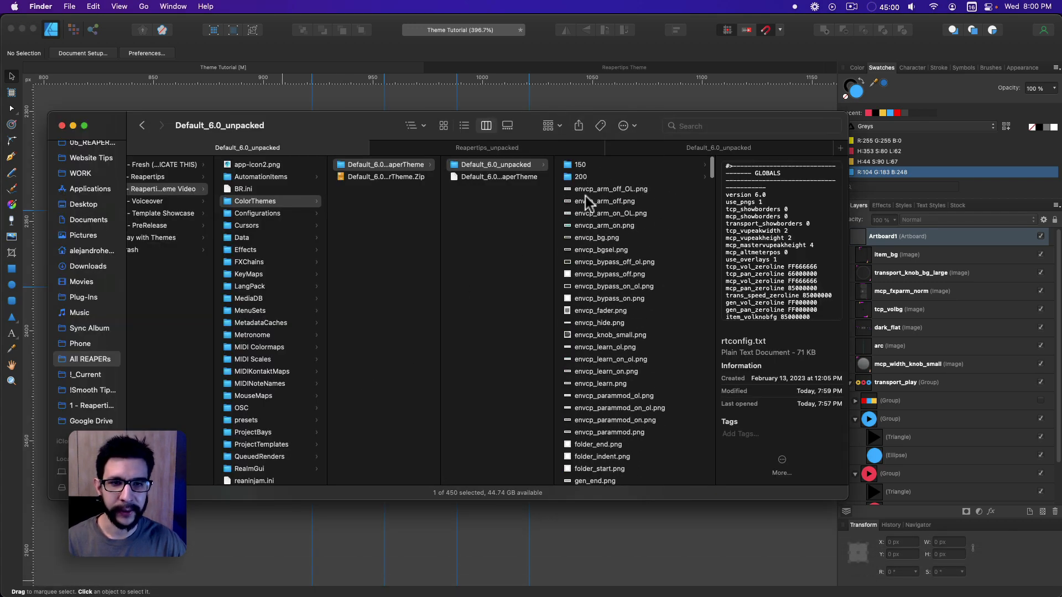
pyautogui.click(585, 197)
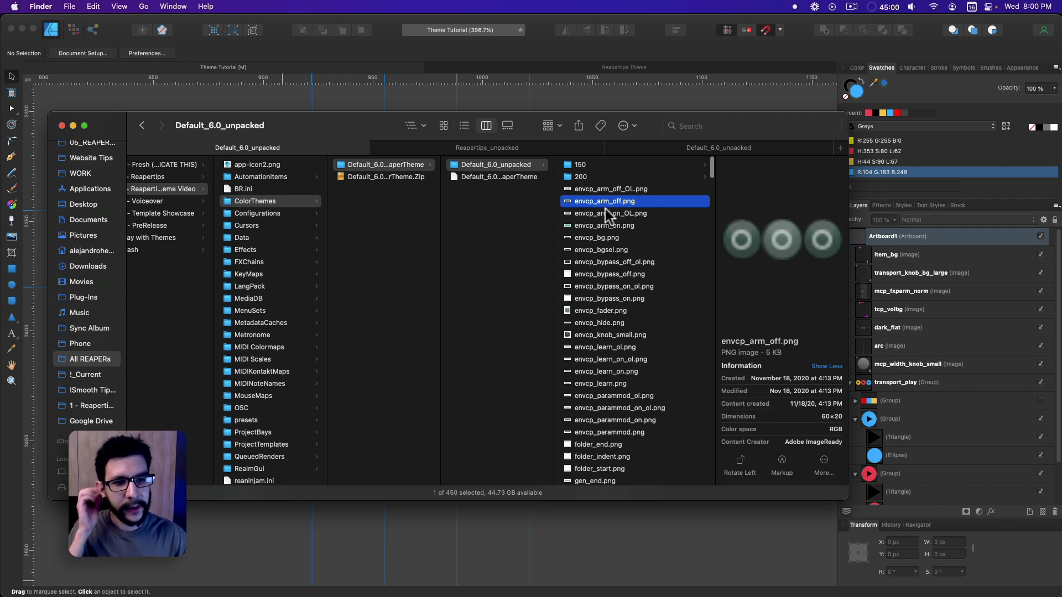
pyautogui.click(595, 168)
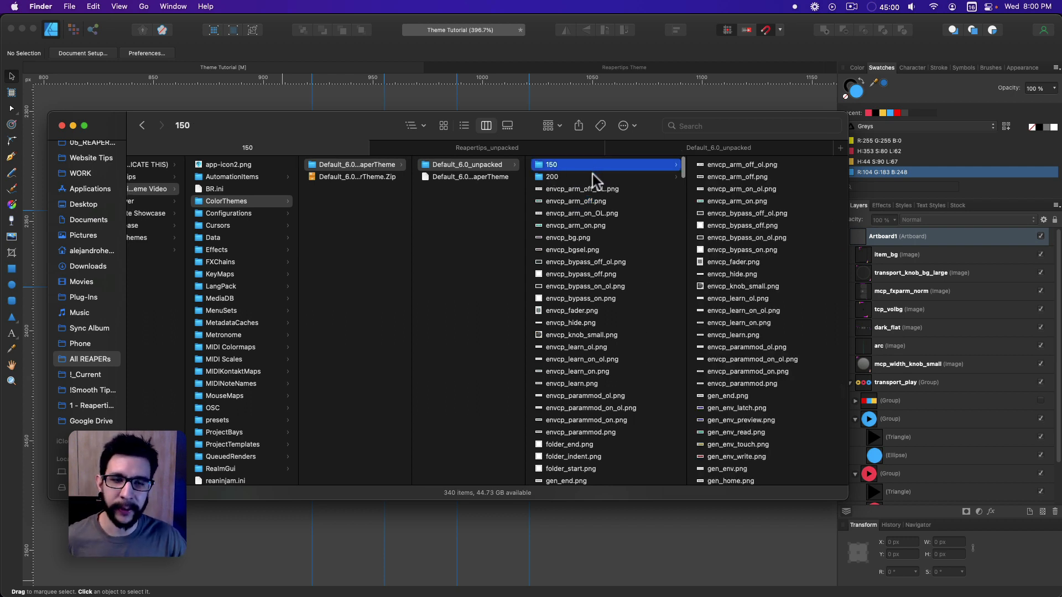
pyautogui.click(590, 176)
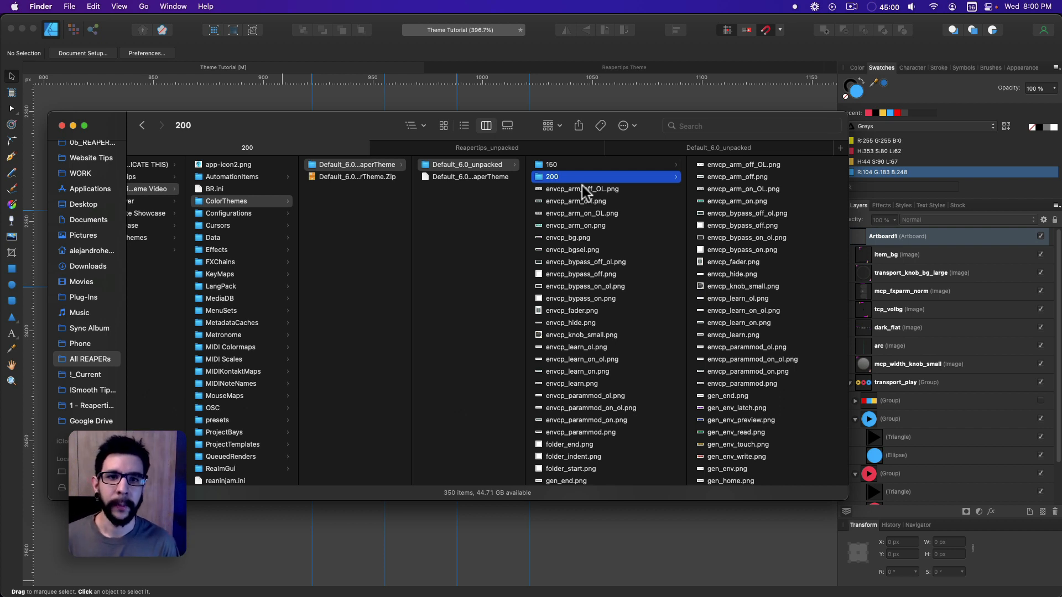
# Switch to Affinity Designer, enter the Export Persona and expand the transport_play slice's export settings.
pyautogui.click(541, 35)
pyautogui.click(357, 243)
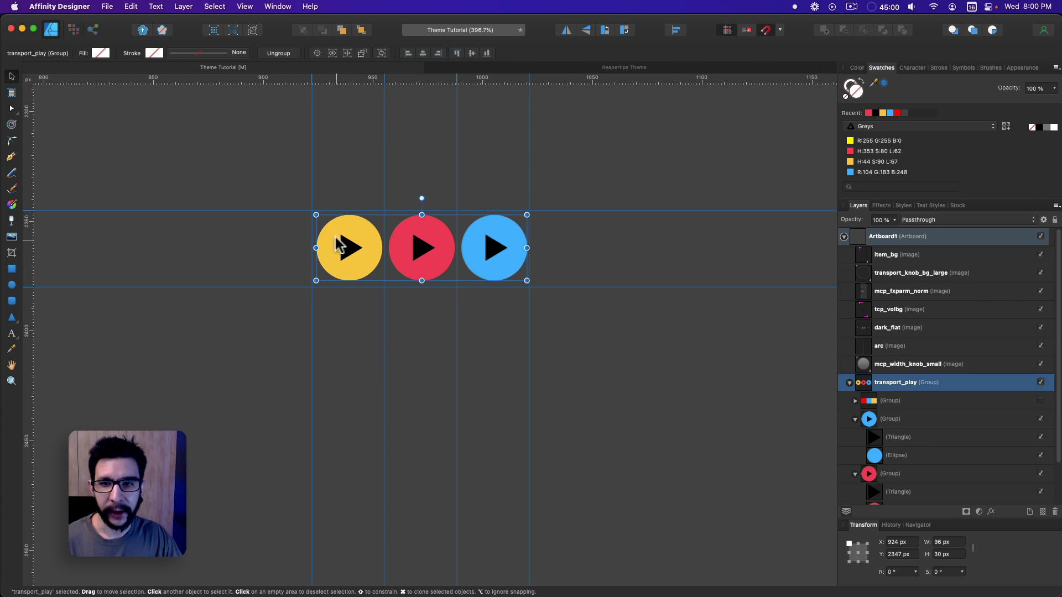
pyautogui.click(304, 324)
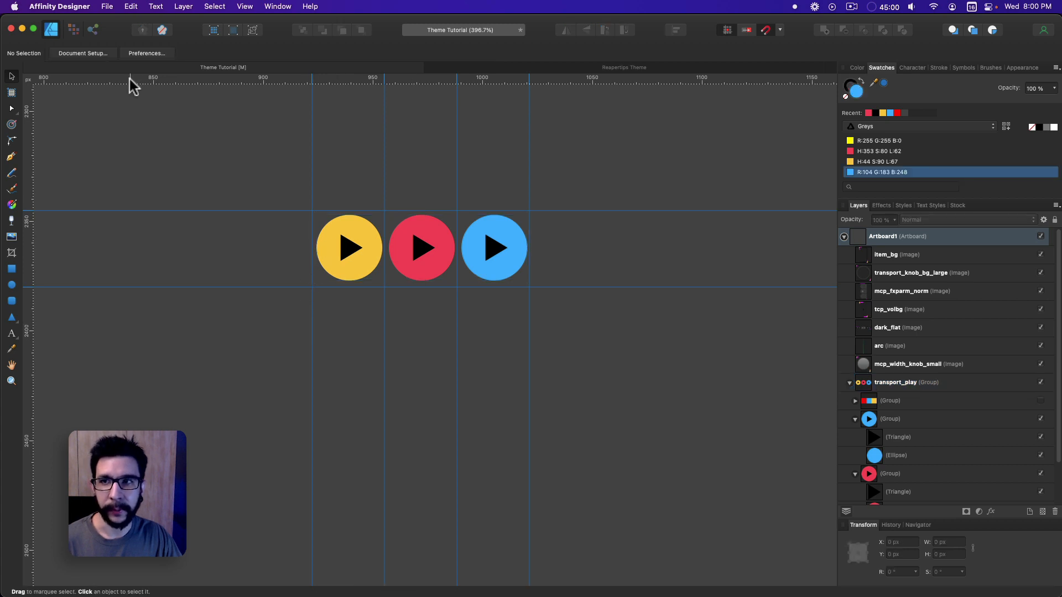
pyautogui.click(91, 27)
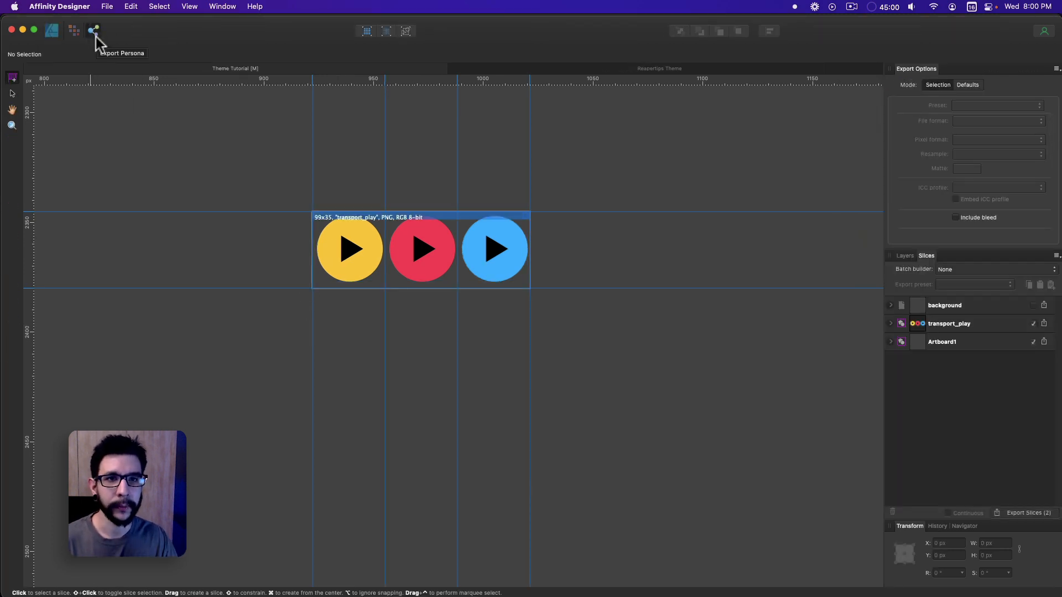
pyautogui.click(890, 325)
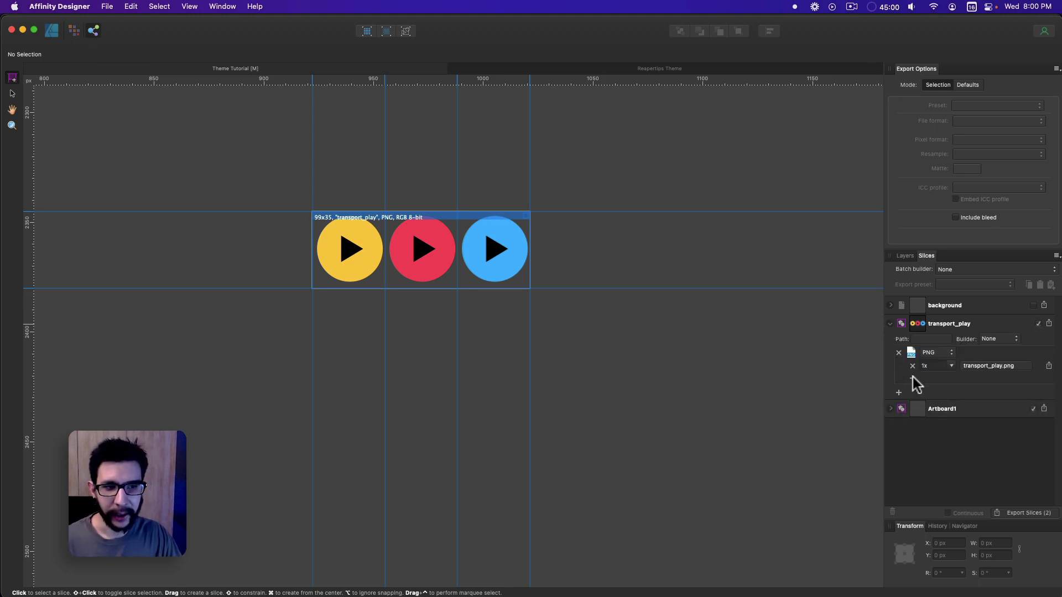
pyautogui.moveTo(572, 26)
pyautogui.mouseDown()
pyautogui.moveTo(572, 35)
pyautogui.moveTo(572, 25)
pyautogui.mouseUp()
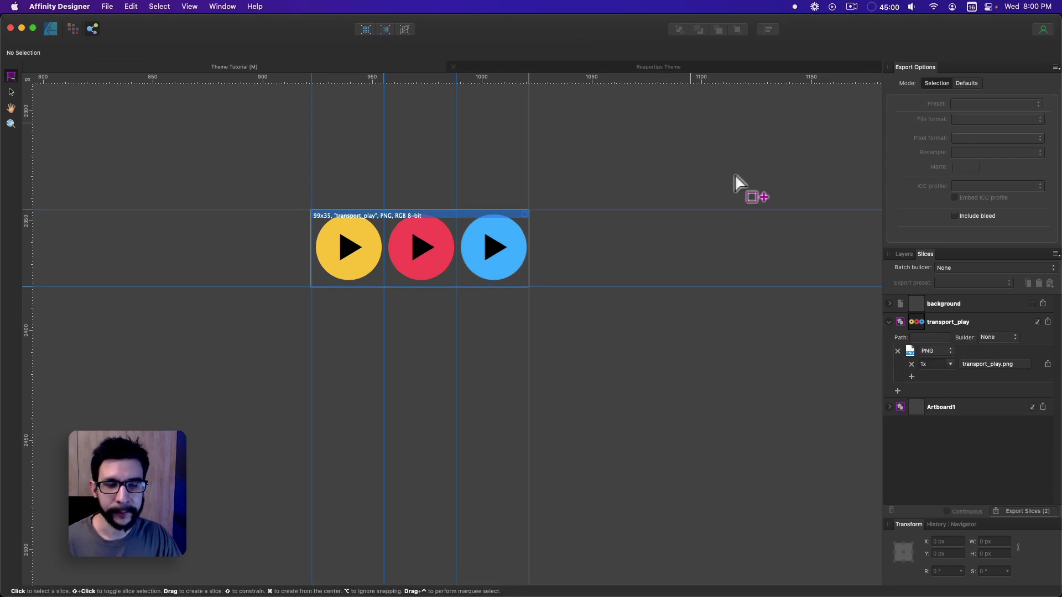
# Add a 2x PNG export to the transport_play slice, replacing the scale suffix with a 200/ folder prefix so it outputs 200/transport_play.png.
pyautogui.click(912, 376)
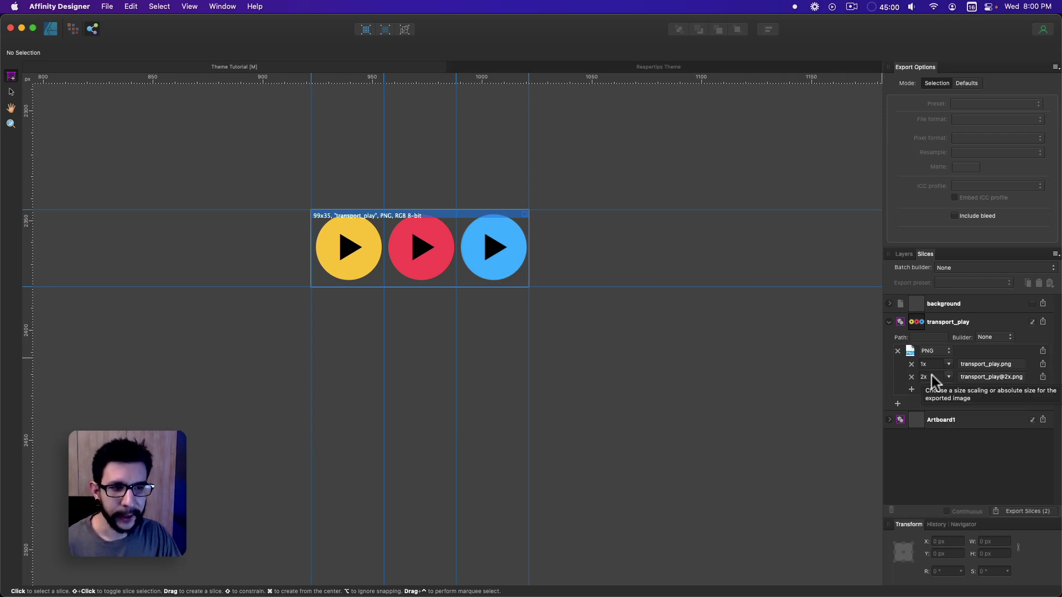
pyautogui.doubleClick(918, 377)
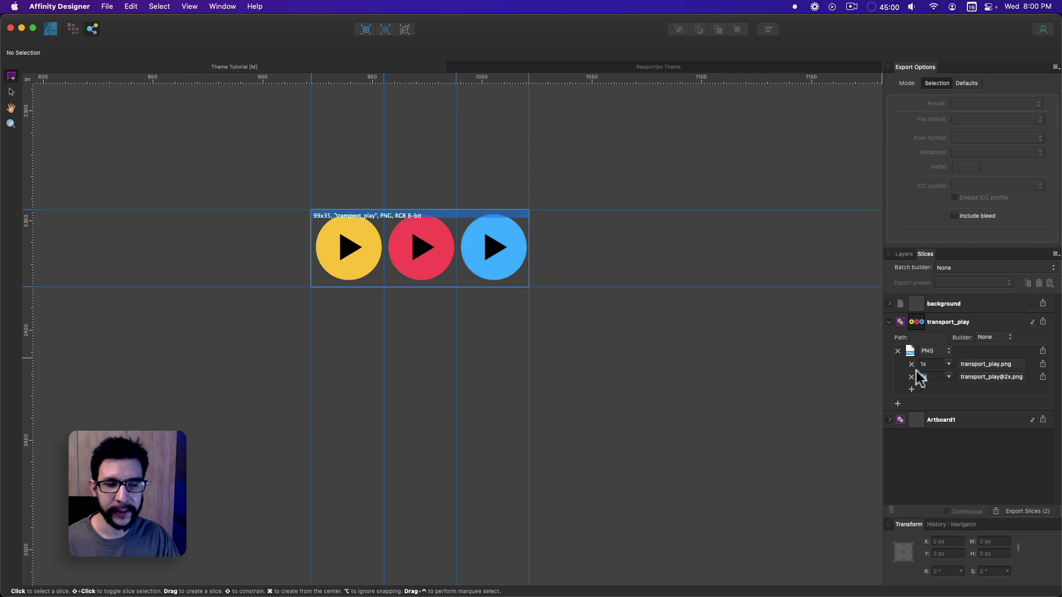
pyautogui.click(990, 376)
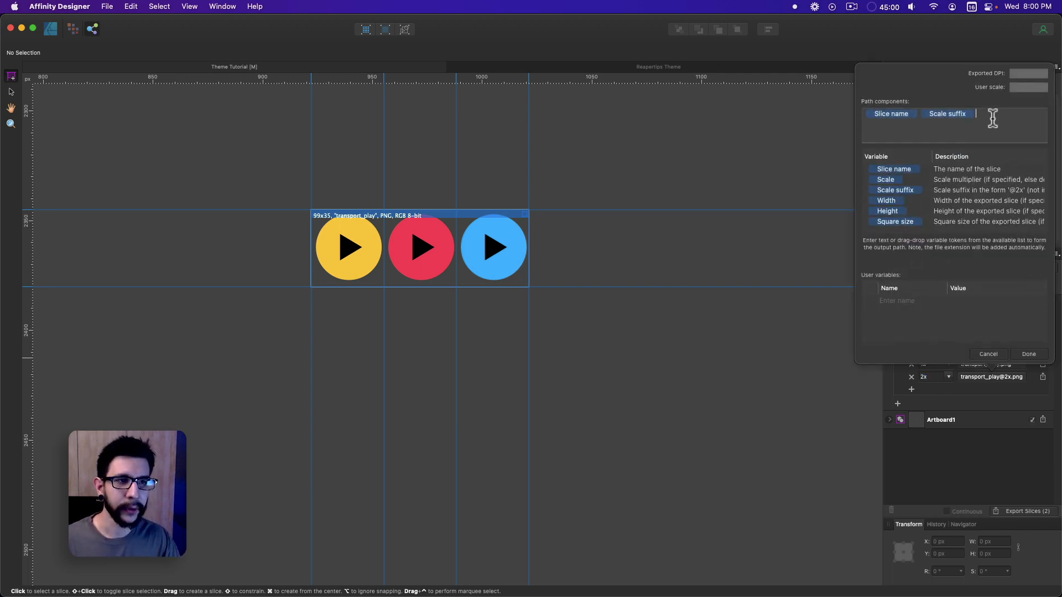
pyautogui.press('BackSpace')
pyautogui.write('200/')
pyautogui.press('Return')
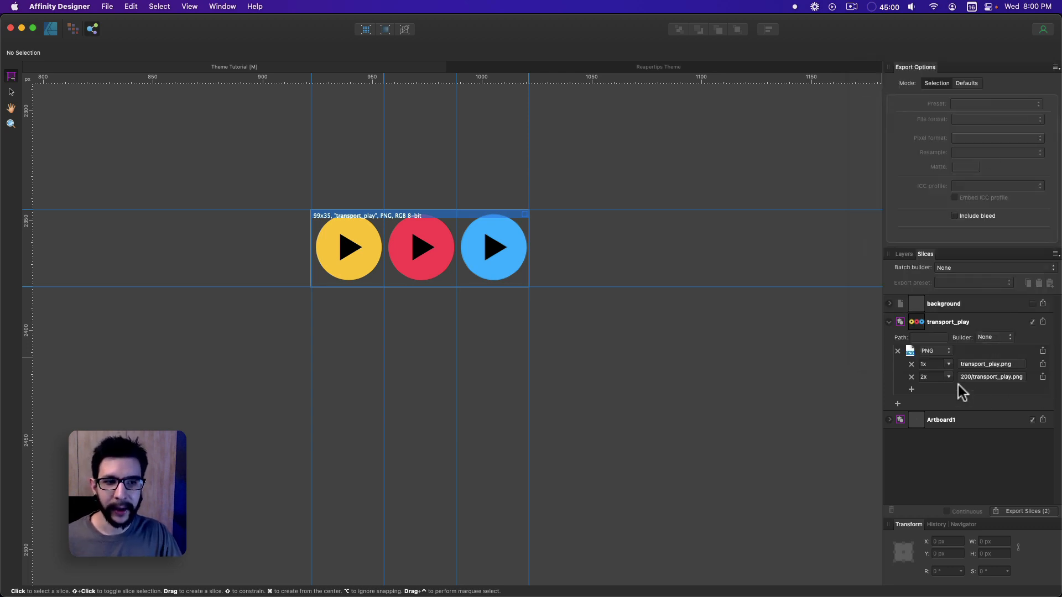
# Exclude Artboard1 from export and export the transport_play slice to Default_6.0_unpacked, overwriting transport_play.png and 200/transport_play.png.
pyautogui.click(1032, 420)
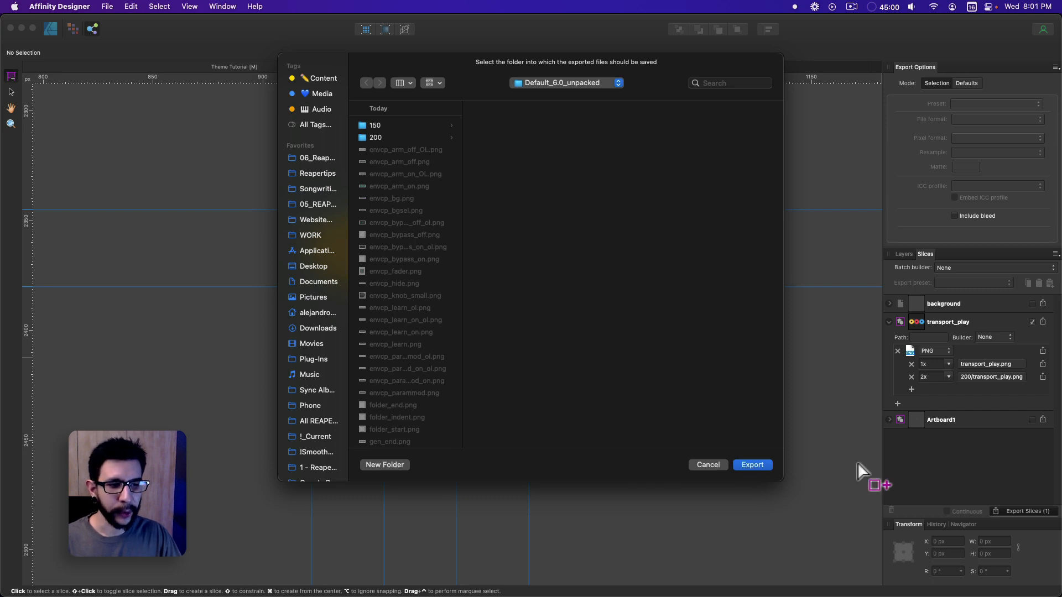
pyautogui.click(754, 464)
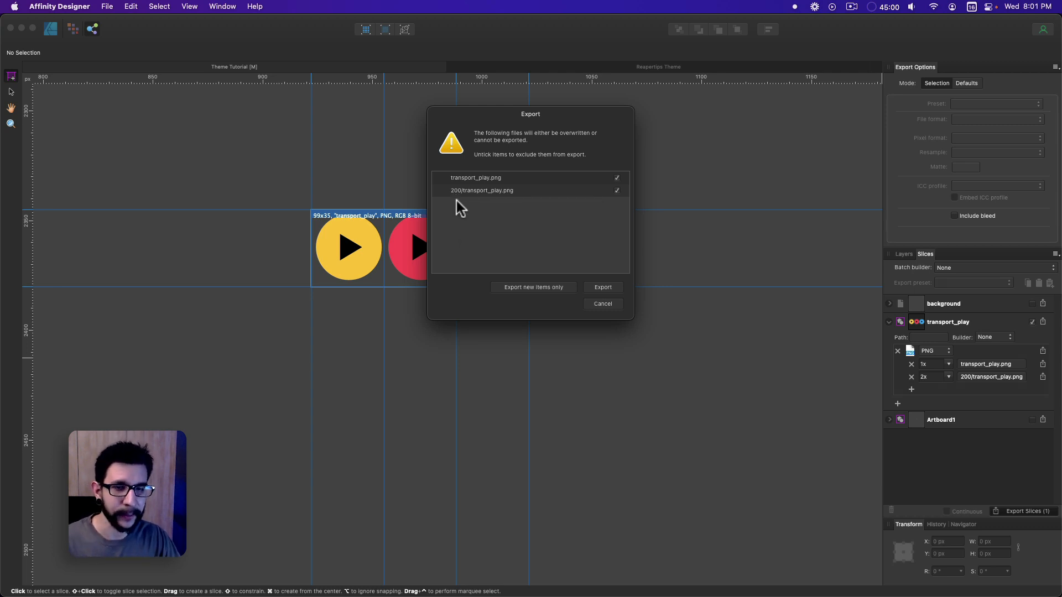
pyautogui.click(603, 288)
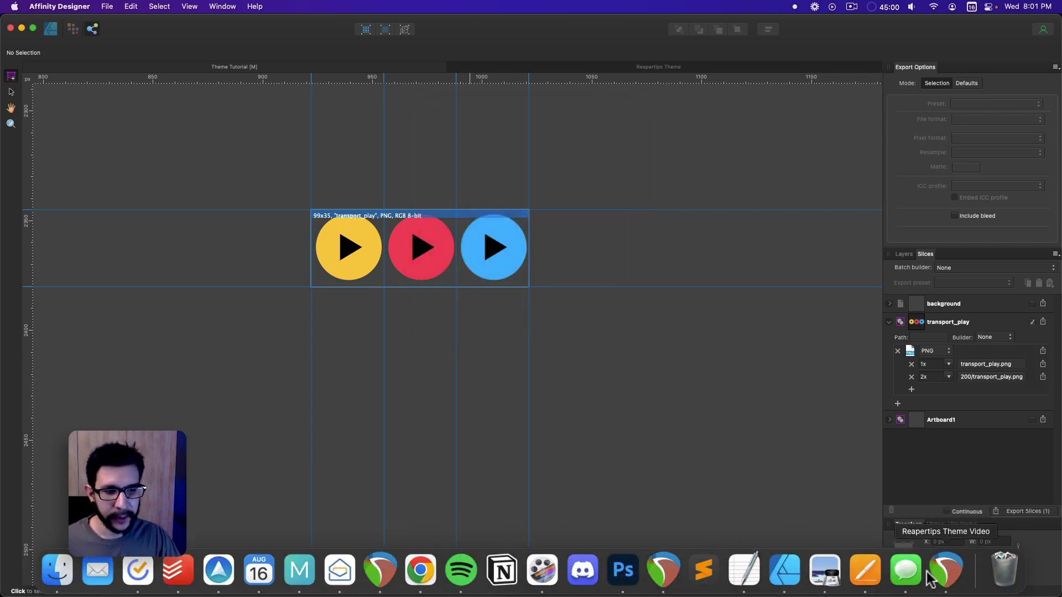
# Switch to REAPER and enable scaling of track, mixer and transport UI elements by 2.0 in the advanced UI/system settings.
pyautogui.click(928, 575)
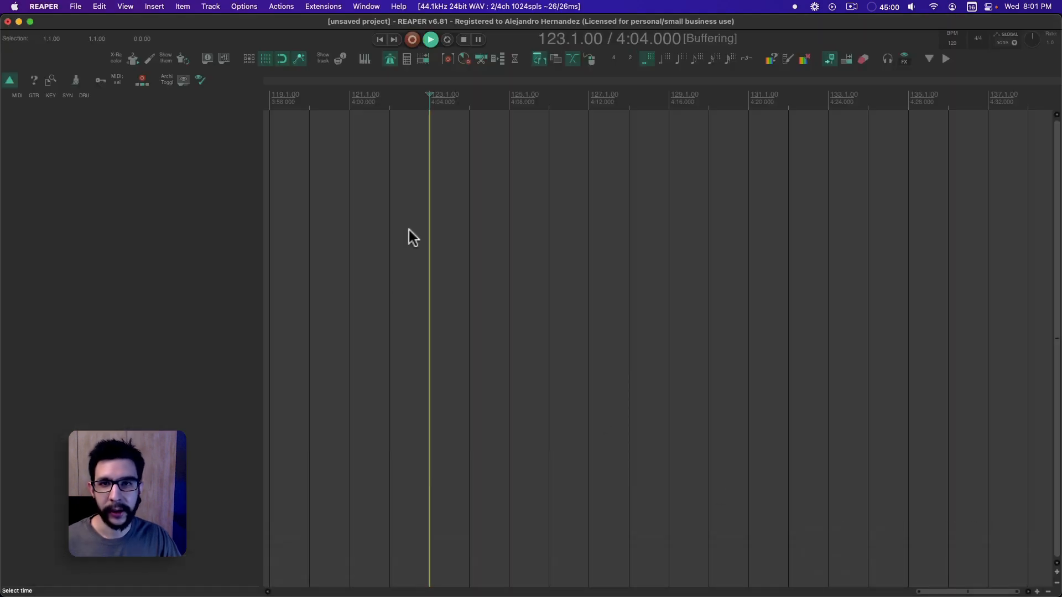
pyautogui.press('super+comma')
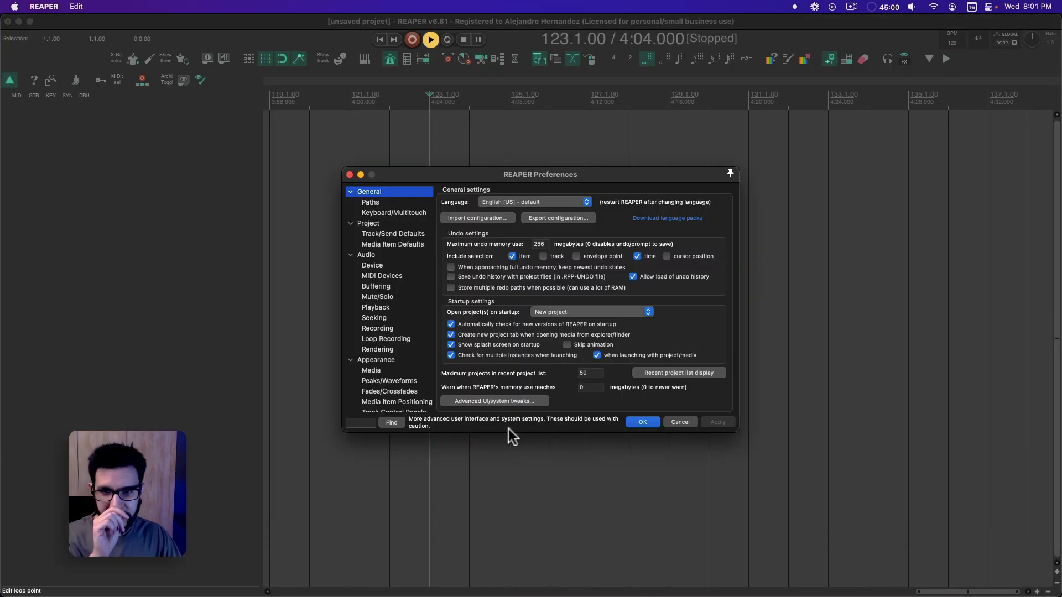
pyautogui.click(492, 401)
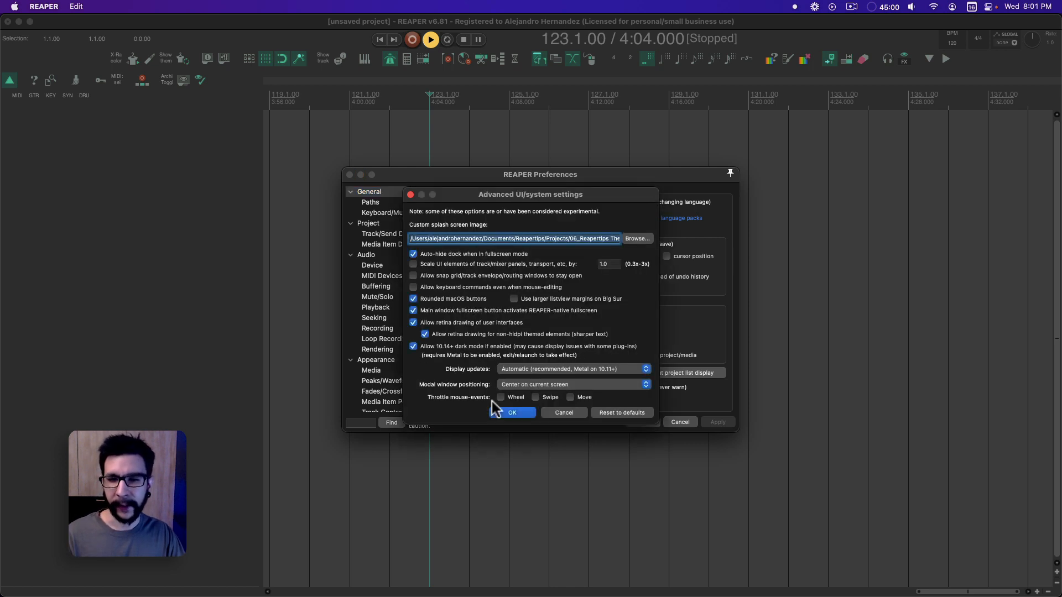
pyautogui.doubleClick(608, 264)
pyautogui.write('2')
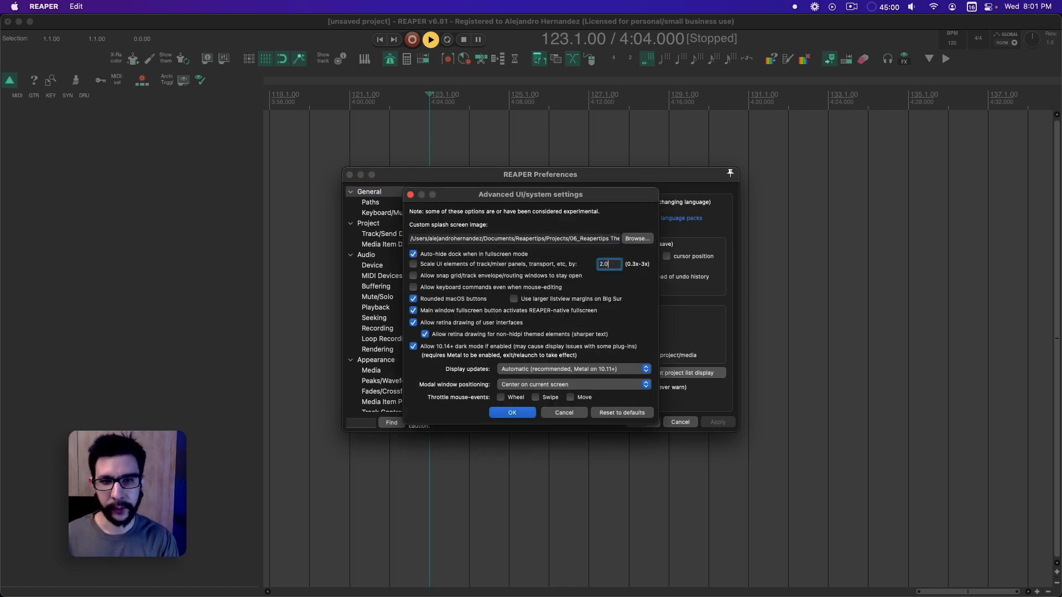
pyautogui.press('Return')
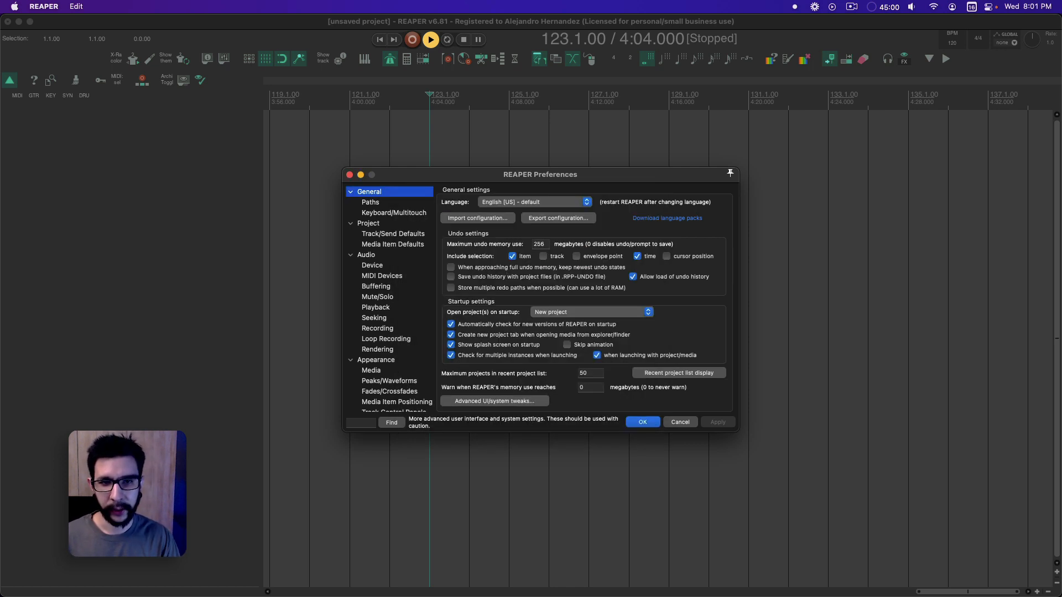
pyautogui.click(493, 402)
pyautogui.click(437, 263)
pyautogui.moveTo(611, 264); pyautogui.dragTo(584, 263)
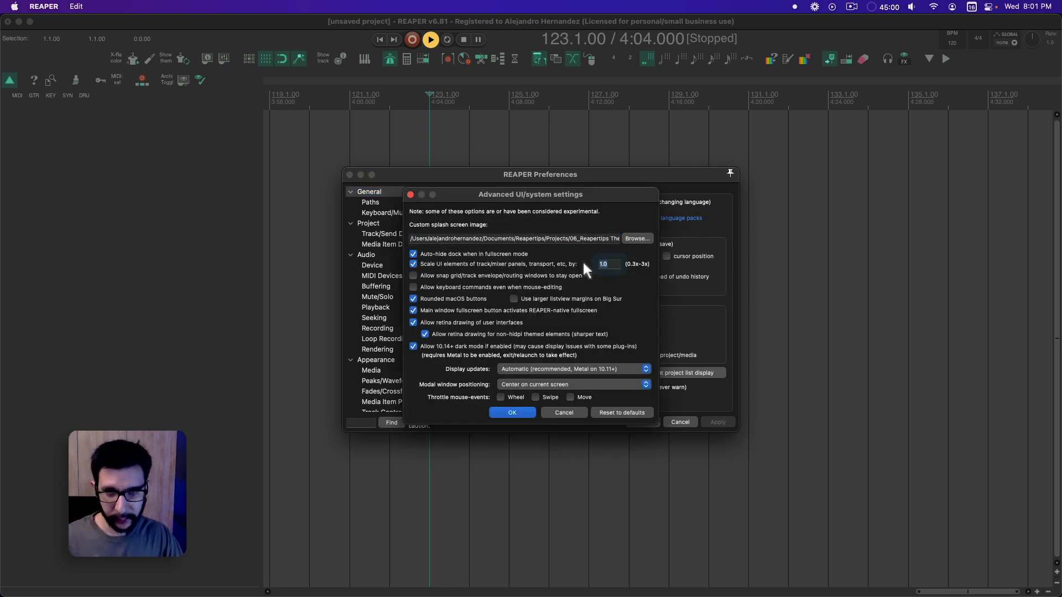
pyautogui.click(511, 412)
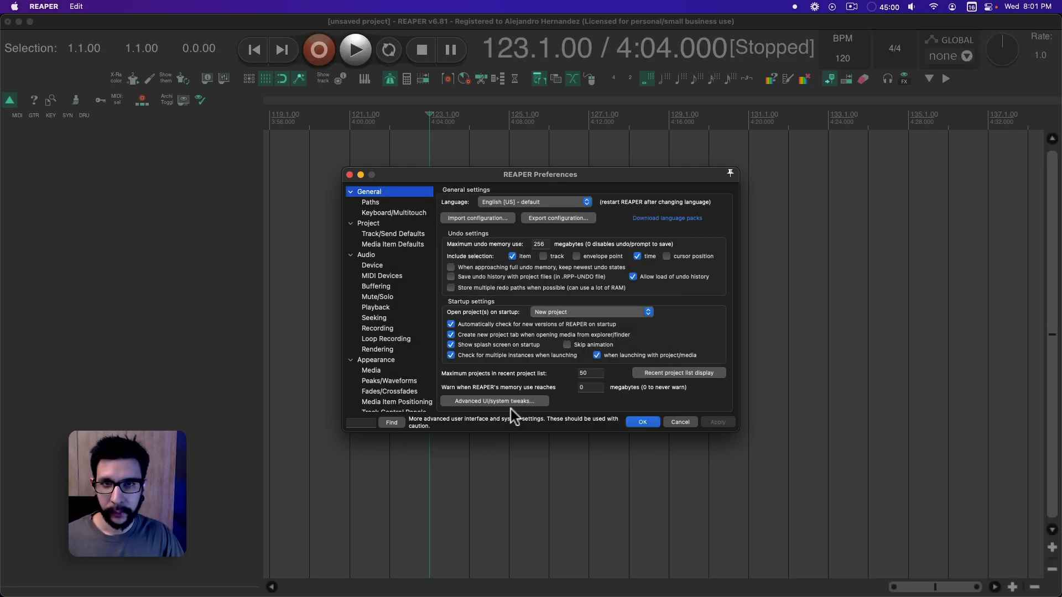
# Reload the theme, open the Theme development/tweaker window and reload its images.
pyautogui.click(117, 176)
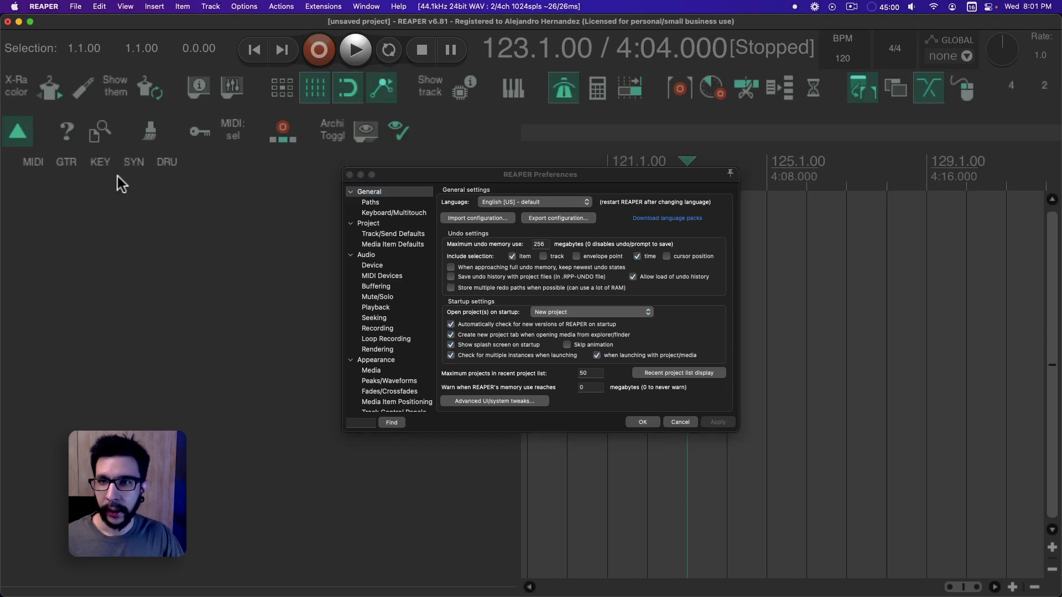
pyautogui.click(145, 88)
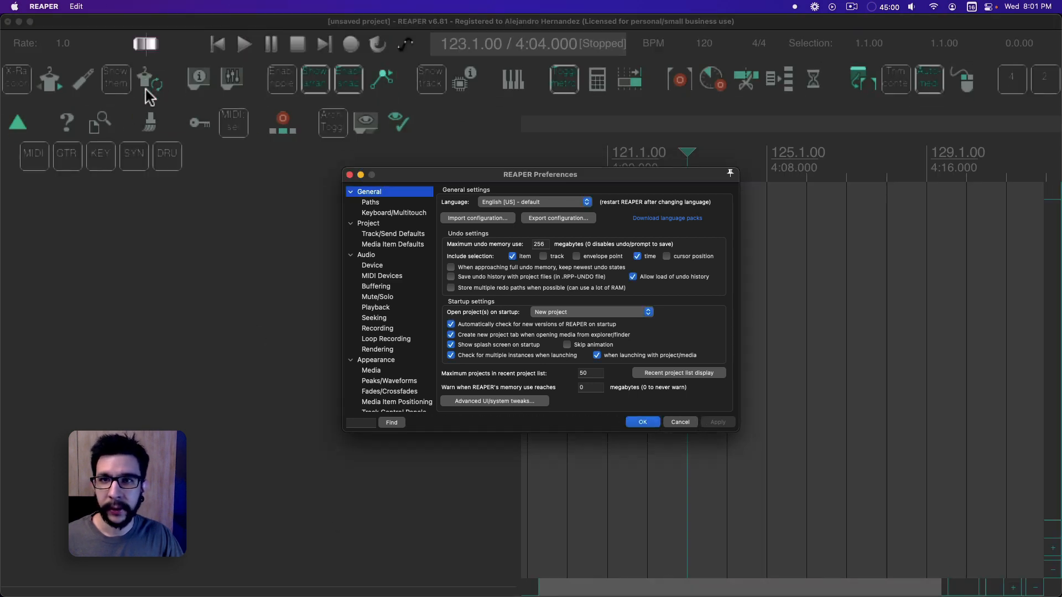
pyautogui.click(83, 81)
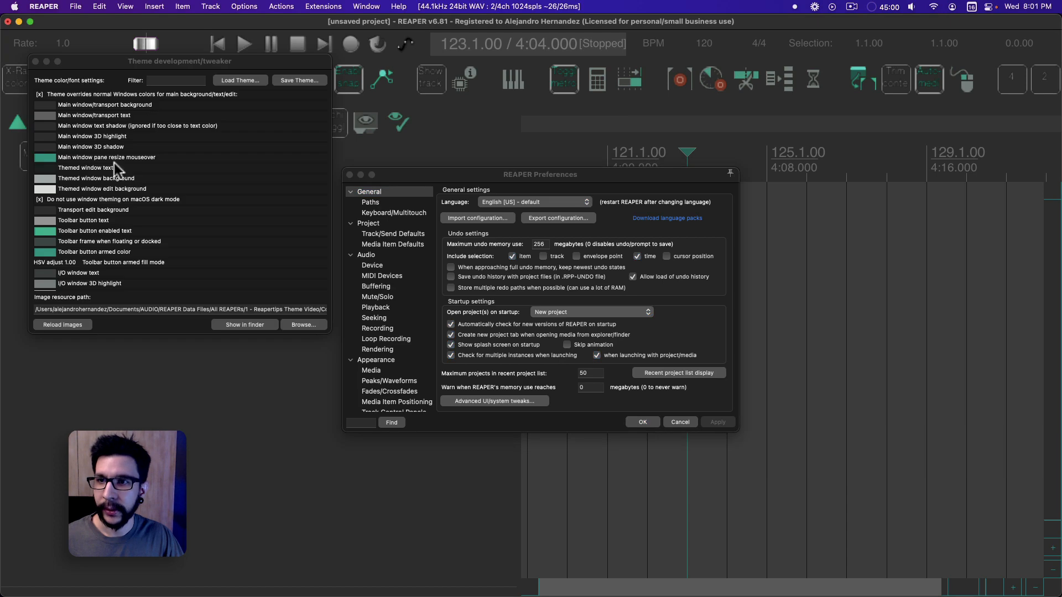
pyautogui.click(78, 321)
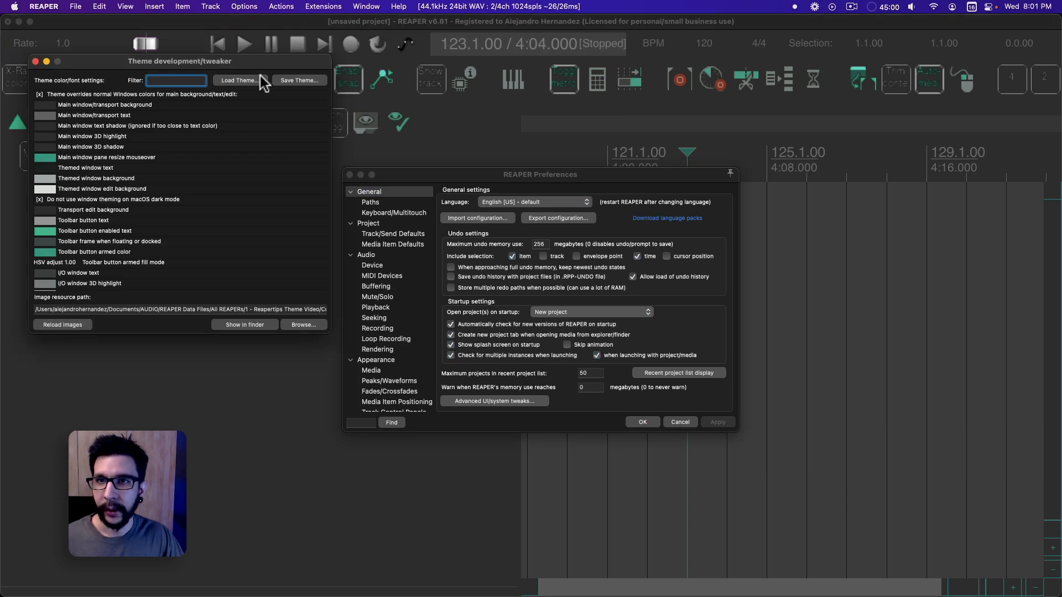
# Set the theme tweaker's image resource path to the Default_6.0_unpacked folder inside ColorThemes.
pyautogui.moveTo(260, 62); pyautogui.dragTo(717, 141)
pyautogui.click(714, 389)
pyautogui.click(771, 403)
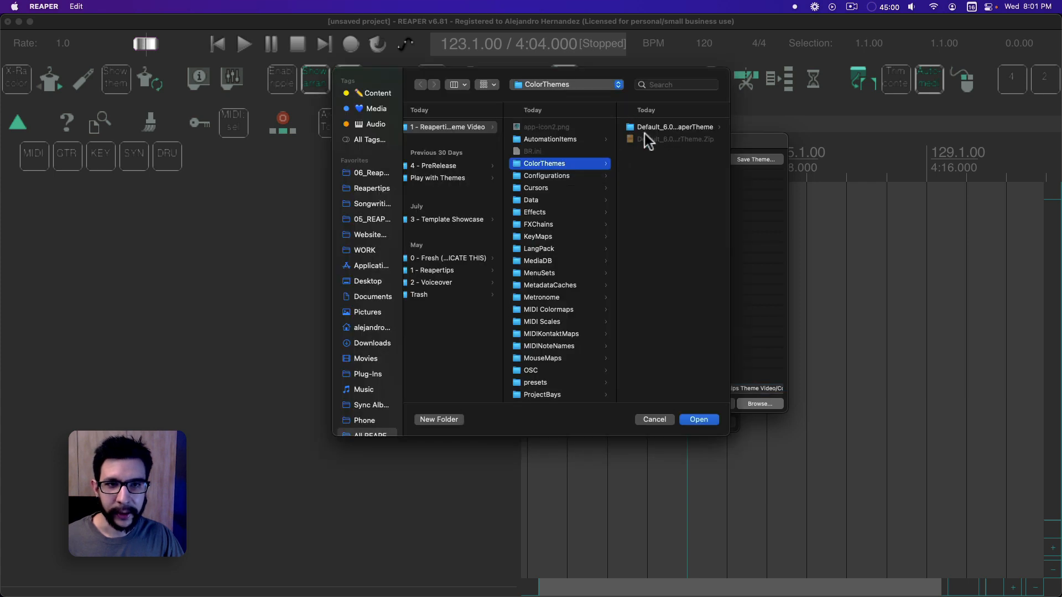
pyautogui.click(650, 124)
pyautogui.click(670, 128)
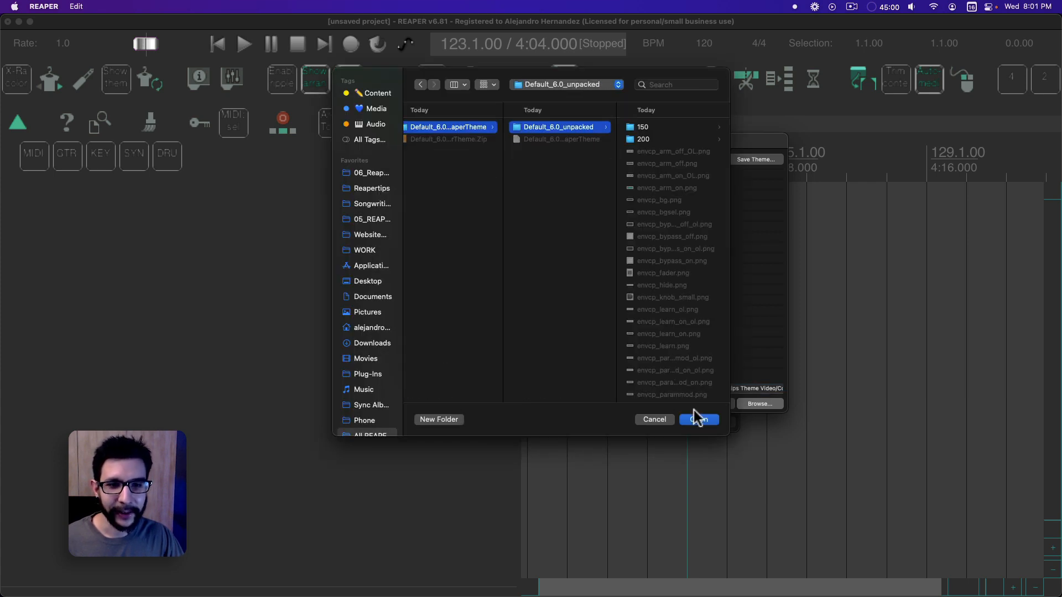
pyautogui.click(697, 419)
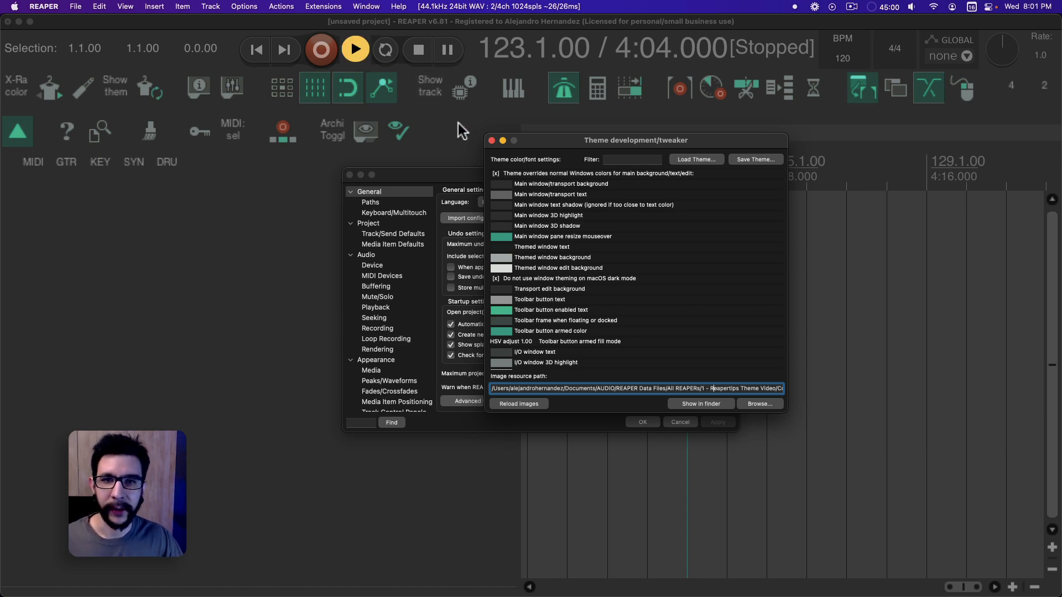
# Move the theme tweaker and Preferences windows clear of the transport and examine the enlarged play button's states.
pyautogui.moveTo(539, 138); pyautogui.dragTo(724, 231)
pyautogui.moveTo(550, 183); pyautogui.dragTo(532, 169)
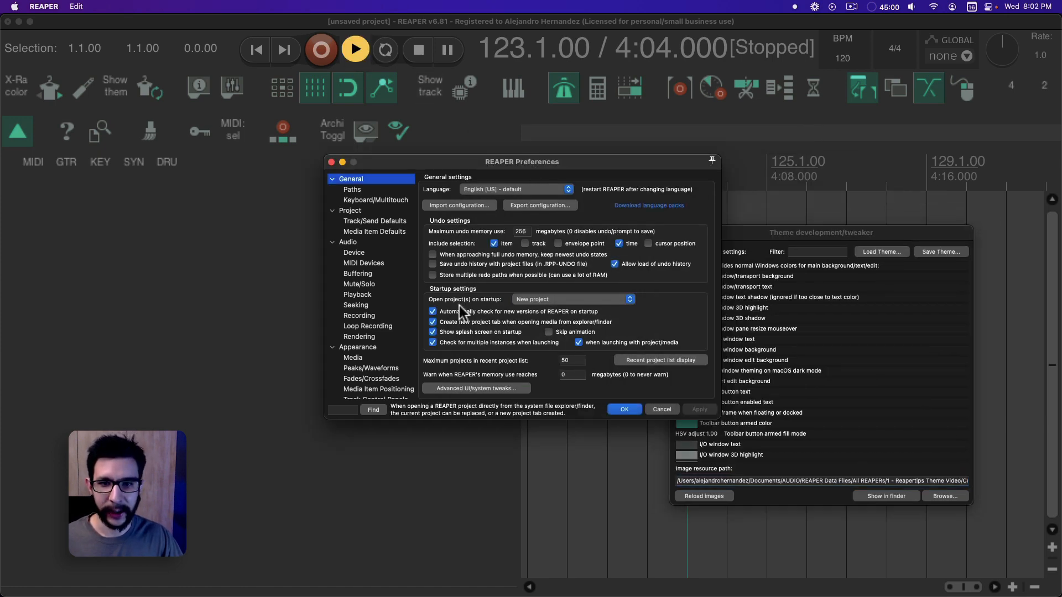
pyautogui.click(359, 61)
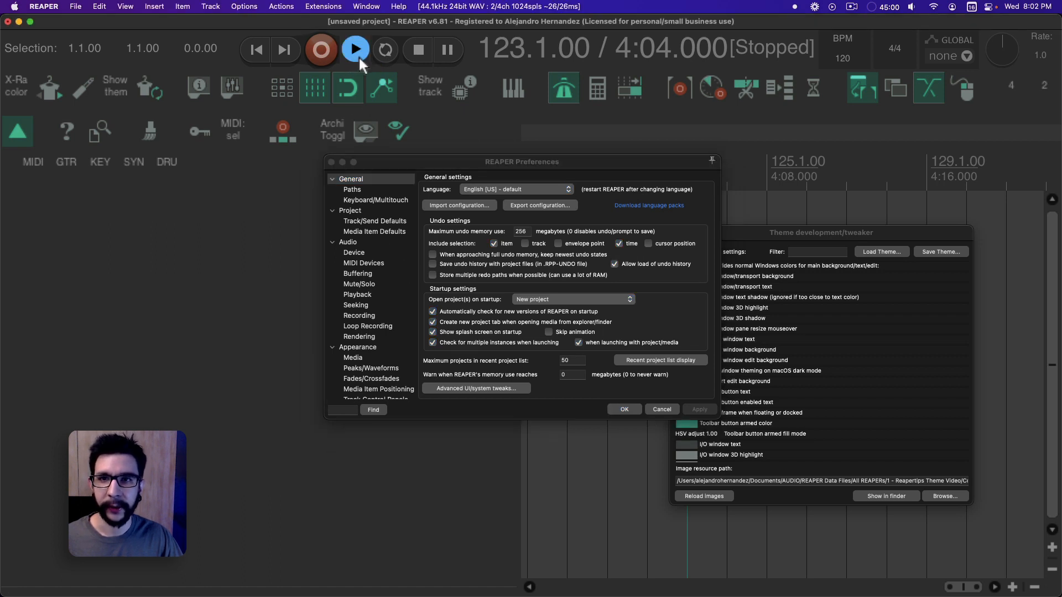
# Set the UI element scale to 1.5 in the advanced UI/system settings.
pyautogui.click(459, 389)
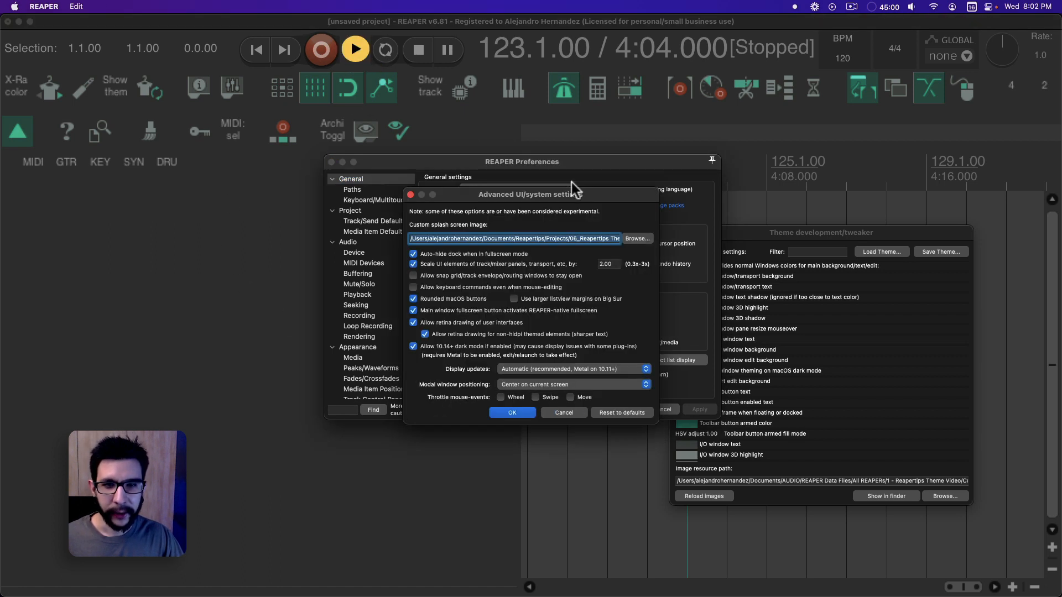
pyautogui.click(466, 263)
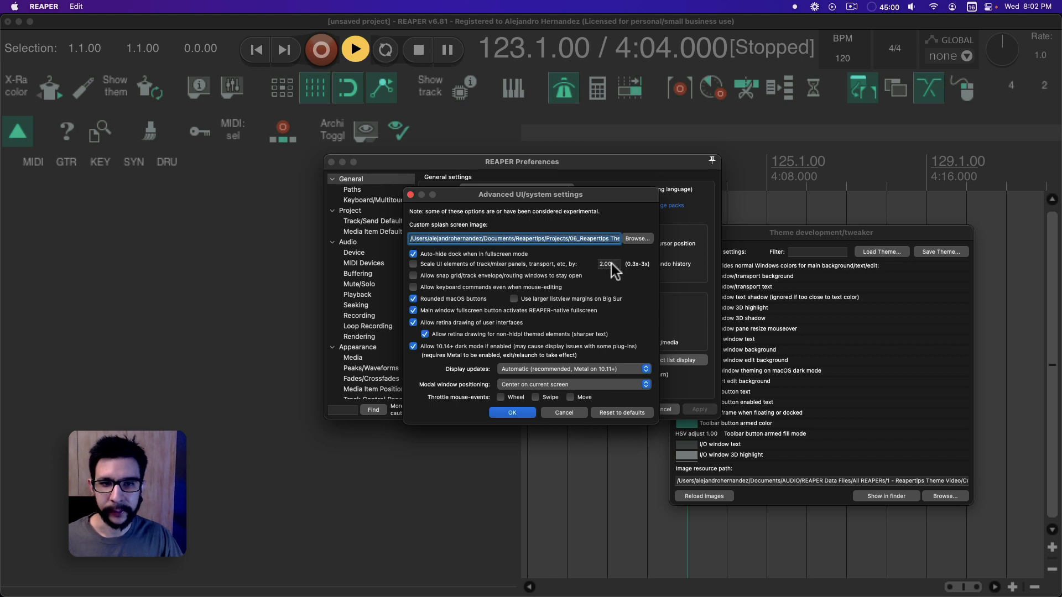
pyautogui.click(449, 264)
pyautogui.doubleClick(610, 264)
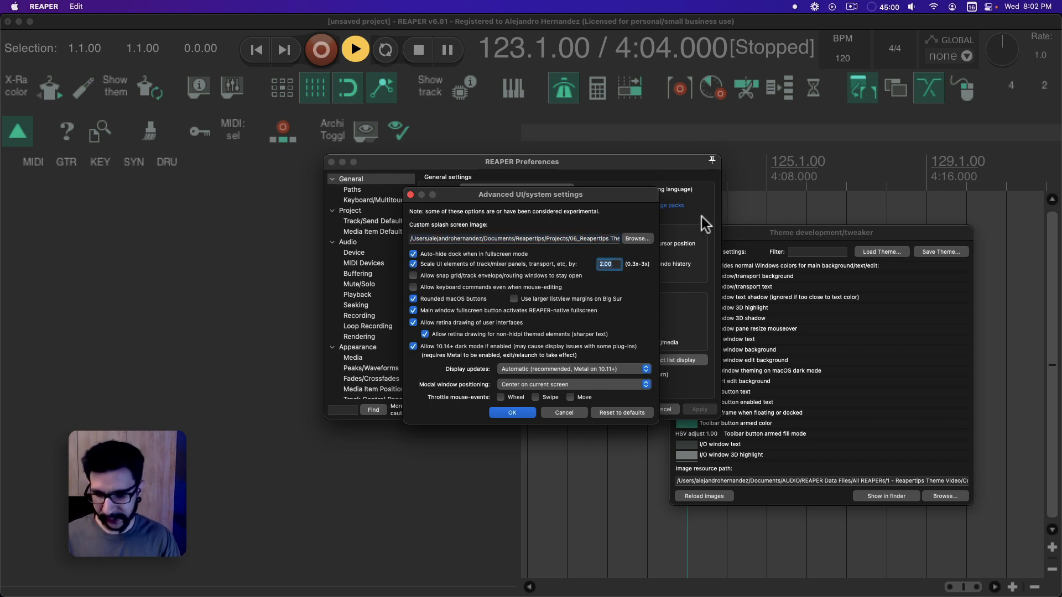
pyautogui.write('1.5')
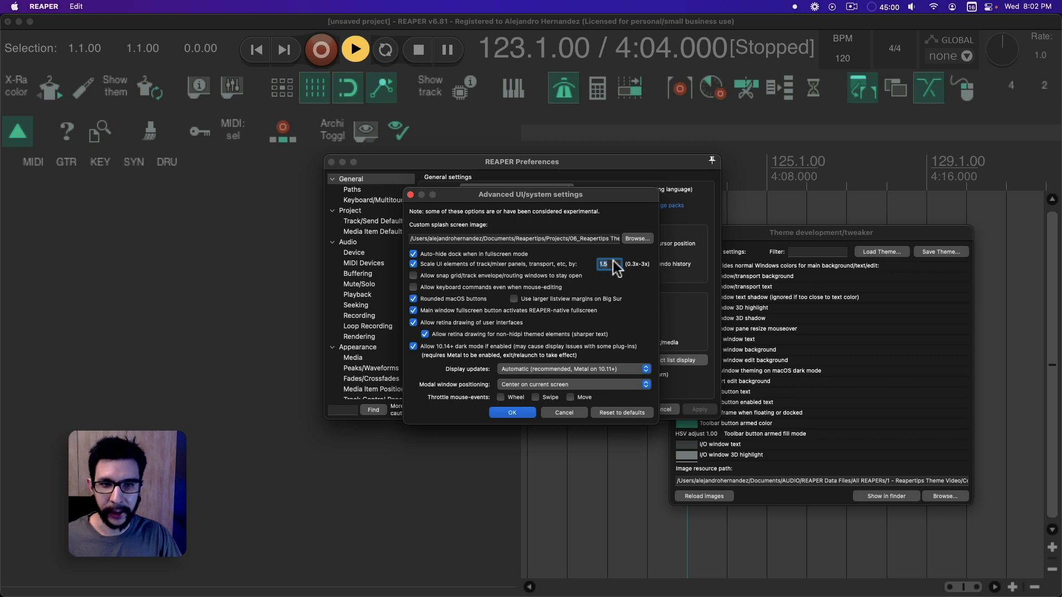
pyautogui.click(512, 412)
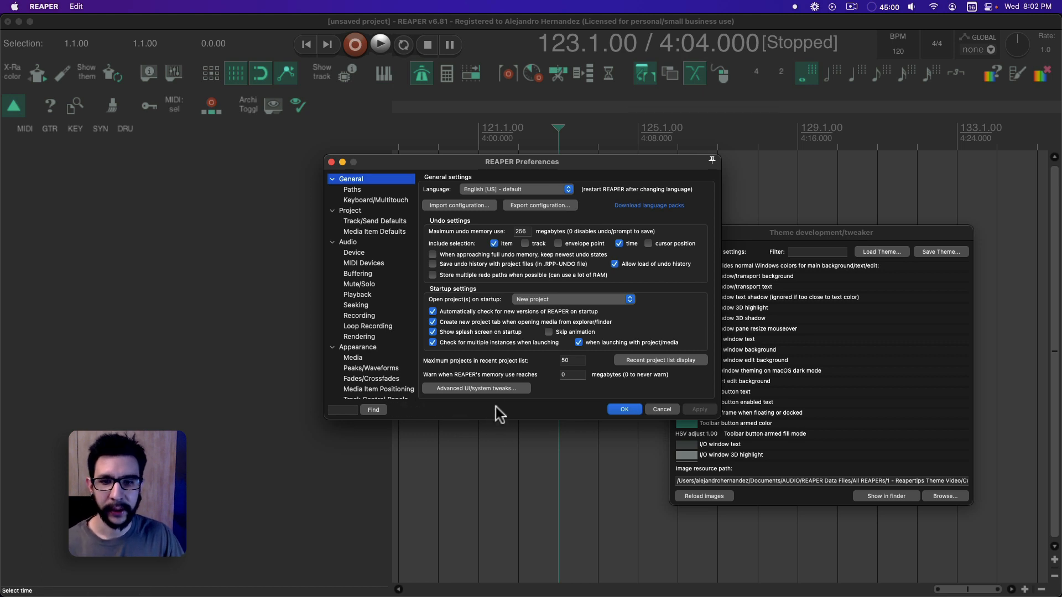
# Set the UI element scale back to 1 in the advanced UI/system settings.
pyautogui.click(502, 389)
pyautogui.doubleClick(607, 264)
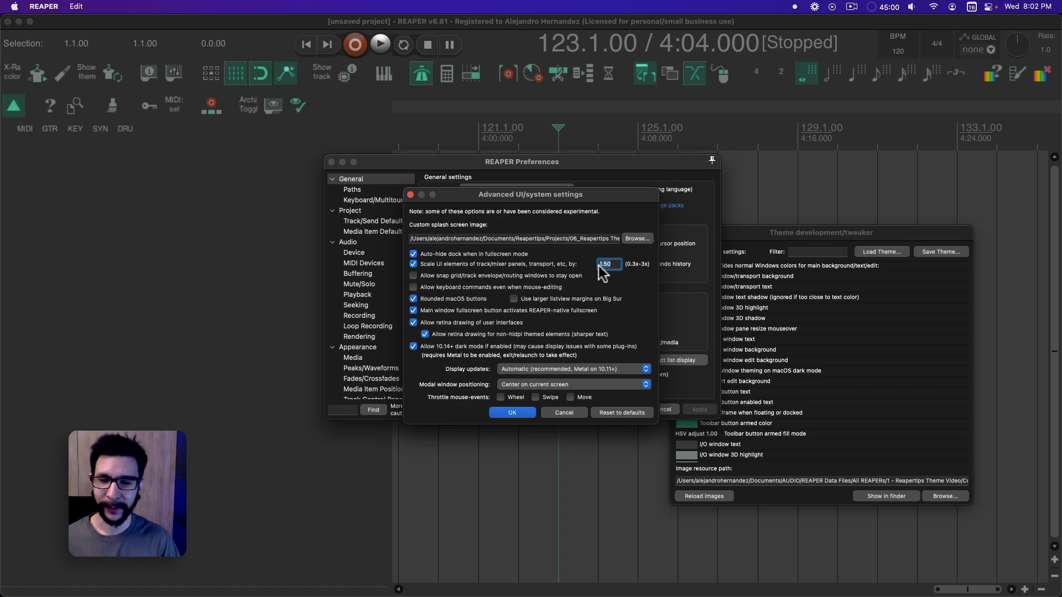
pyautogui.write('1')
pyautogui.press('Return')
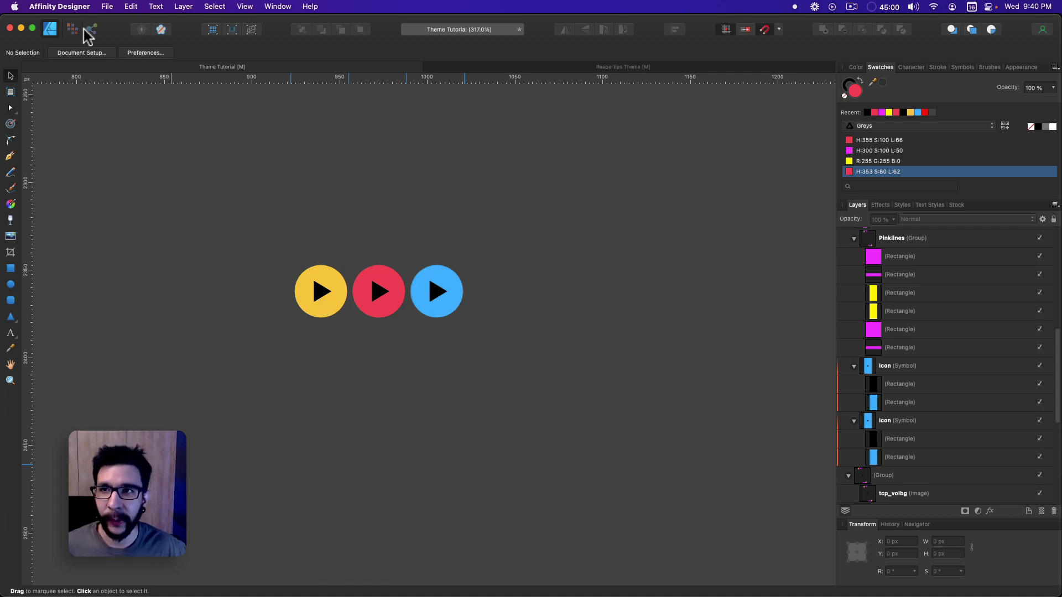
# Switch to Affinity Designer, enter the Export Persona and add a 1.5x PNG export to the transport_play slice.
pyautogui.click(91, 29)
pyautogui.click(321, 282)
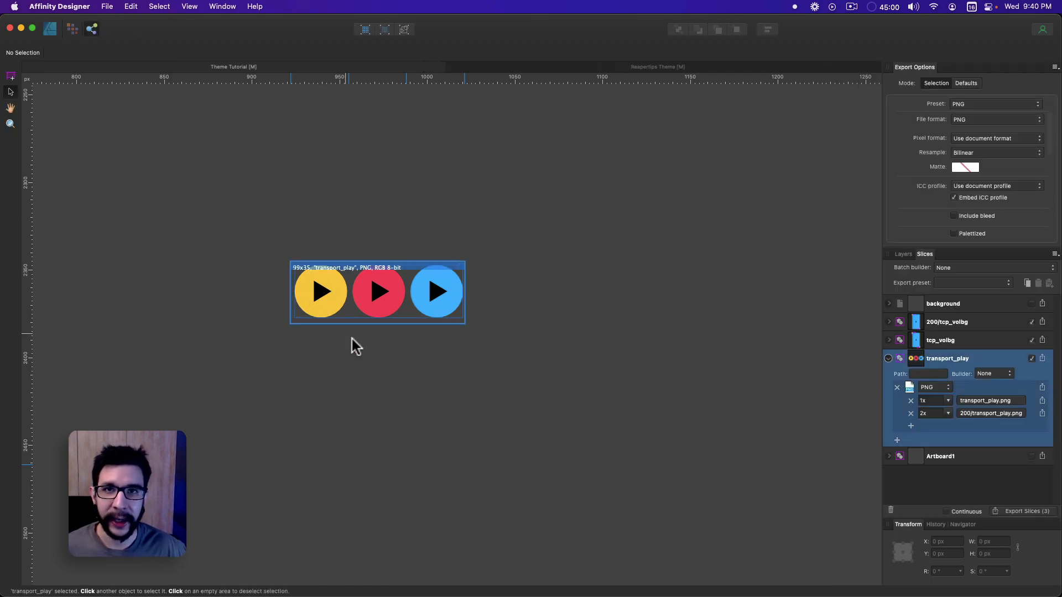
pyautogui.click(911, 426)
pyautogui.click(933, 426)
pyautogui.write('1.5x')
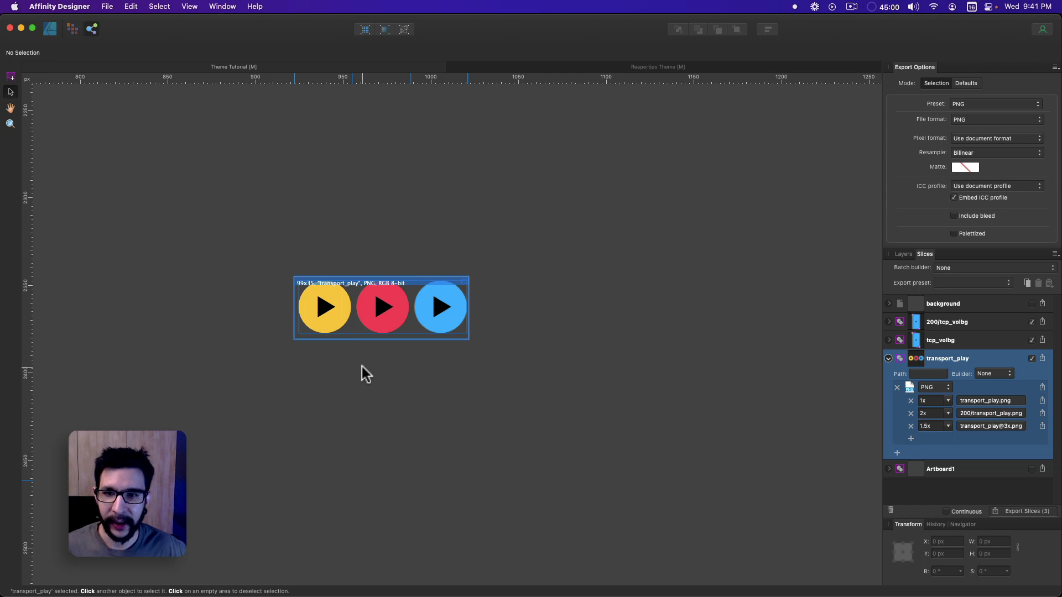
pyautogui.click(362, 367)
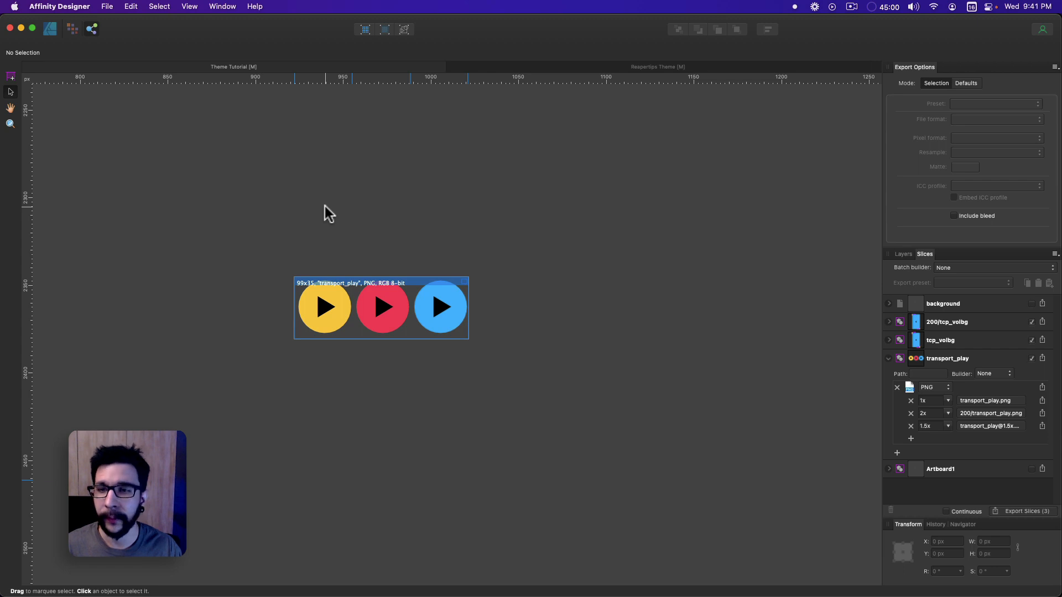
# Calculate 99*1.5 in the system launcher to work out the slice's width at 1.5x.
pyautogui.hotkey('alt', 'space')
pyautogui.write('99*')
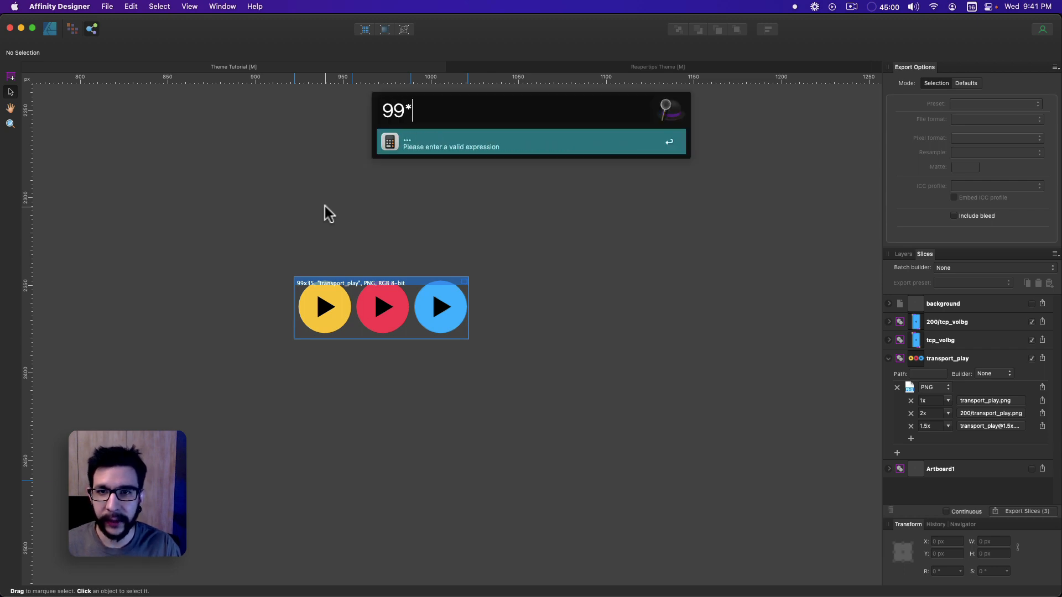
pyautogui.write('1.5')
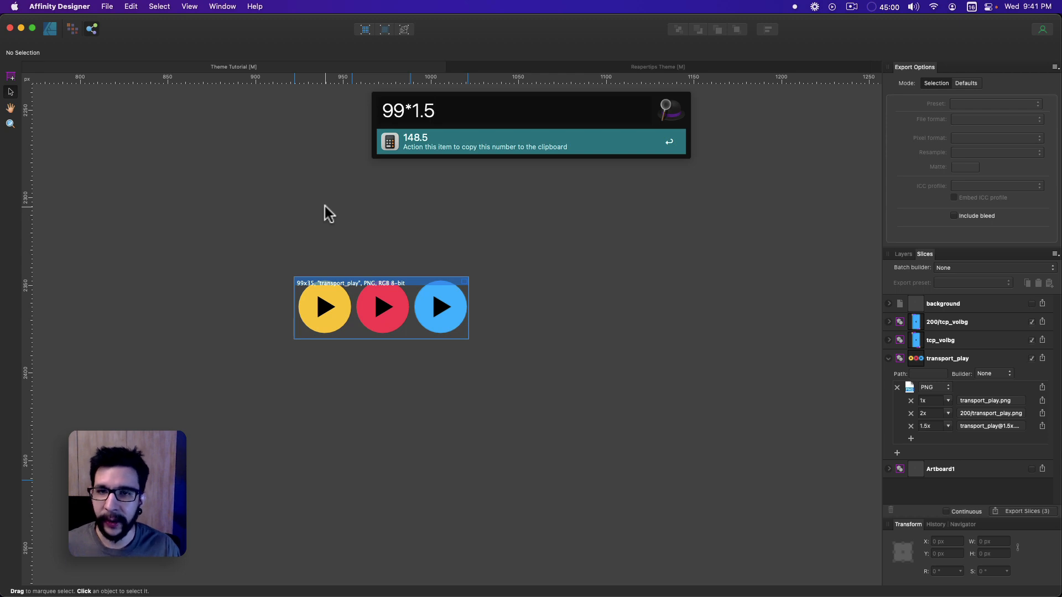
pyautogui.click(415, 137)
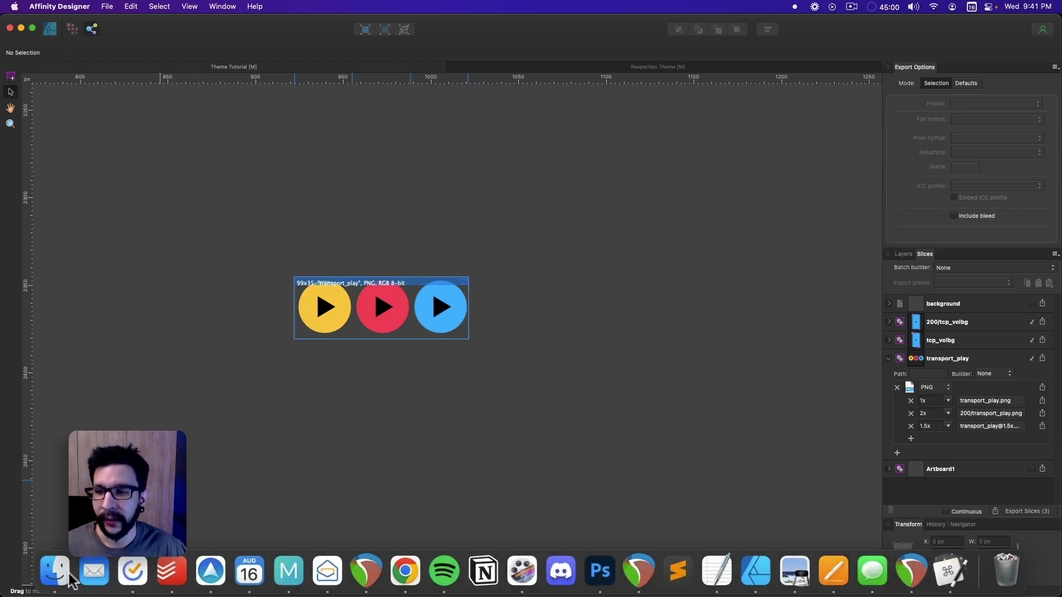
# Switch to Finder and check the dimensions of transport_play.png in the 150 folder of Default_6.0_unpacked.
pyautogui.click(55, 578)
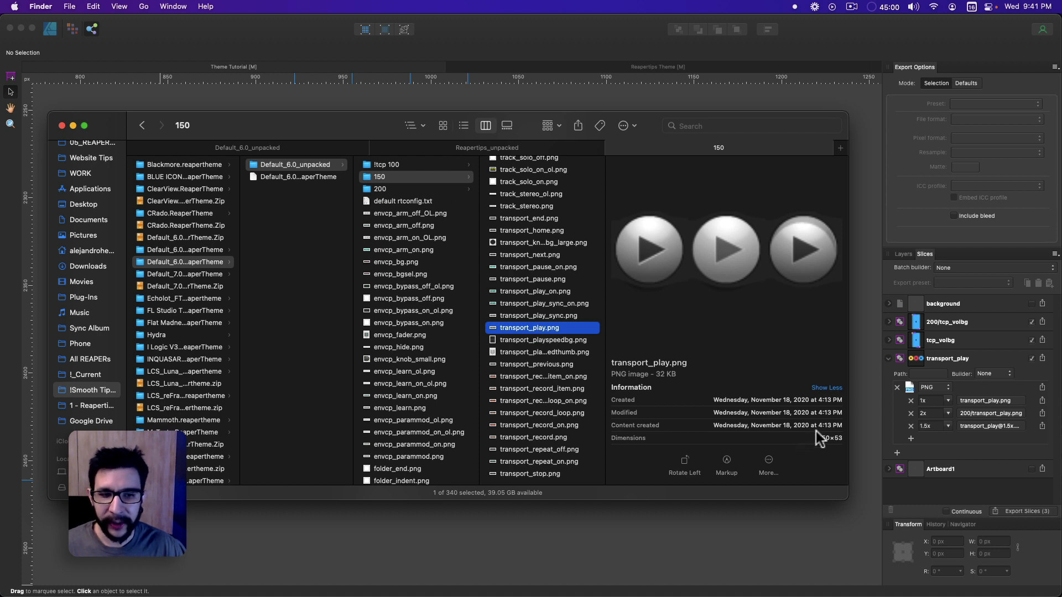
pyautogui.click(836, 434)
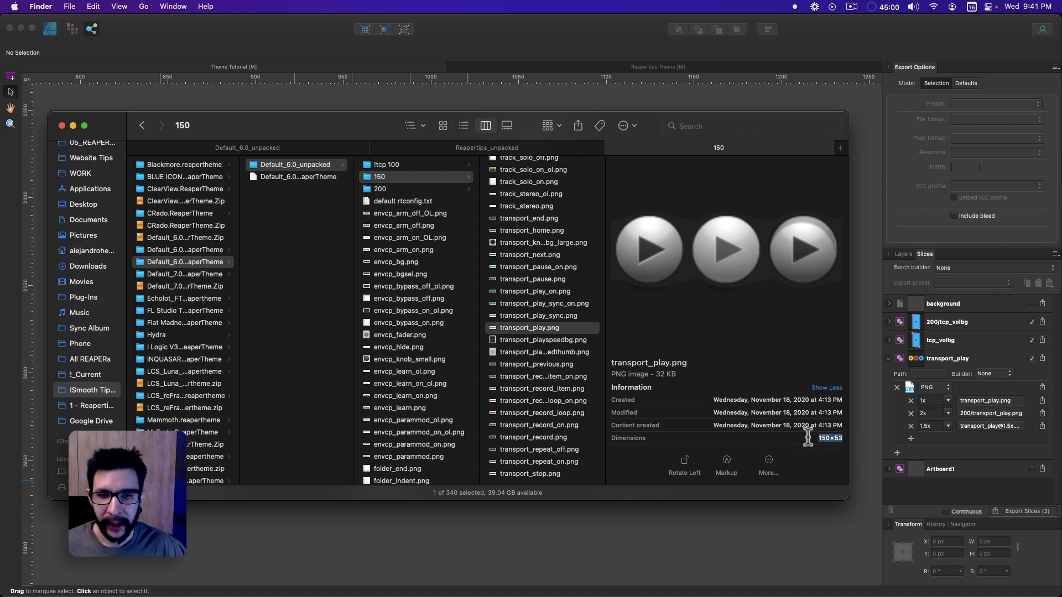
pyautogui.scroll(-1, 812, 436)
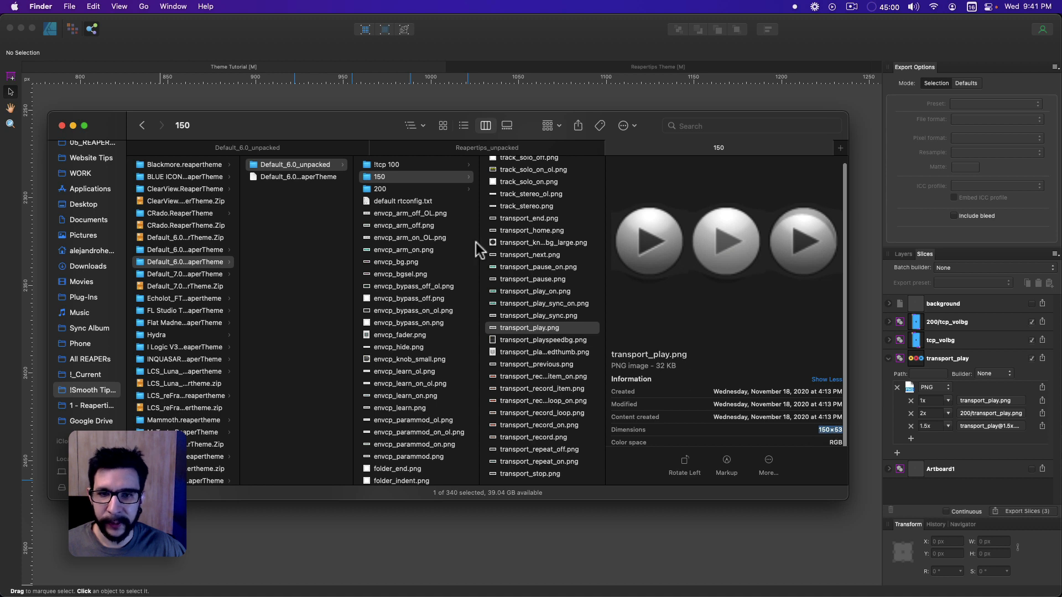
# Place the 150 folder's transport_play.png beside the custom play buttons on the Affinity Designer canvas and compare them in the Export Persona.
pyautogui.moveTo(545, 324); pyautogui.dragTo(649, 319)
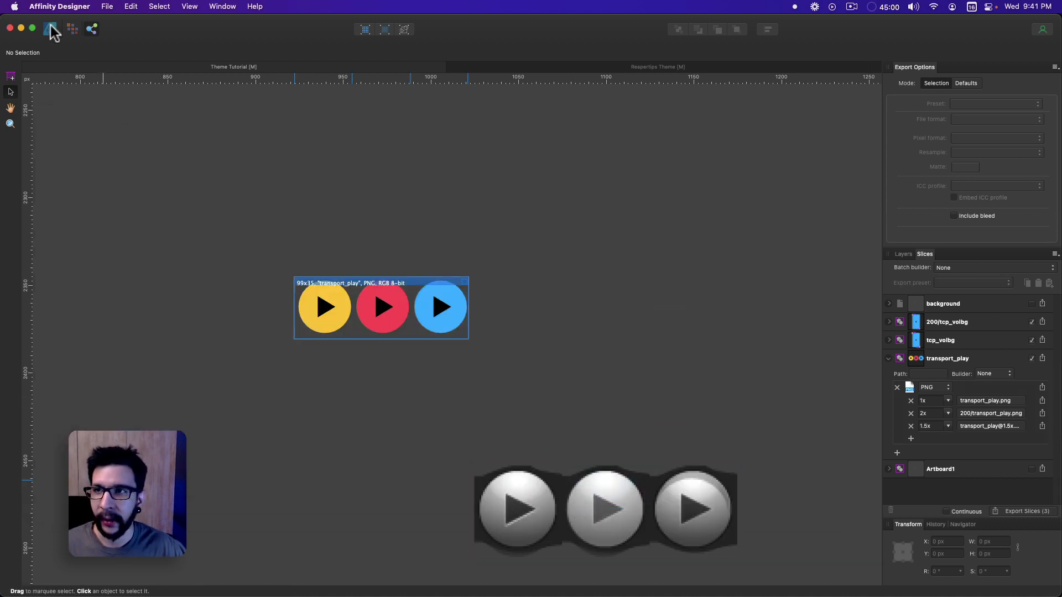
pyautogui.press('super+1')
pyautogui.click(566, 516)
pyautogui.moveTo(580, 513); pyautogui.dragTo(645, 330)
pyautogui.click(189, 131)
pyautogui.click(90, 29)
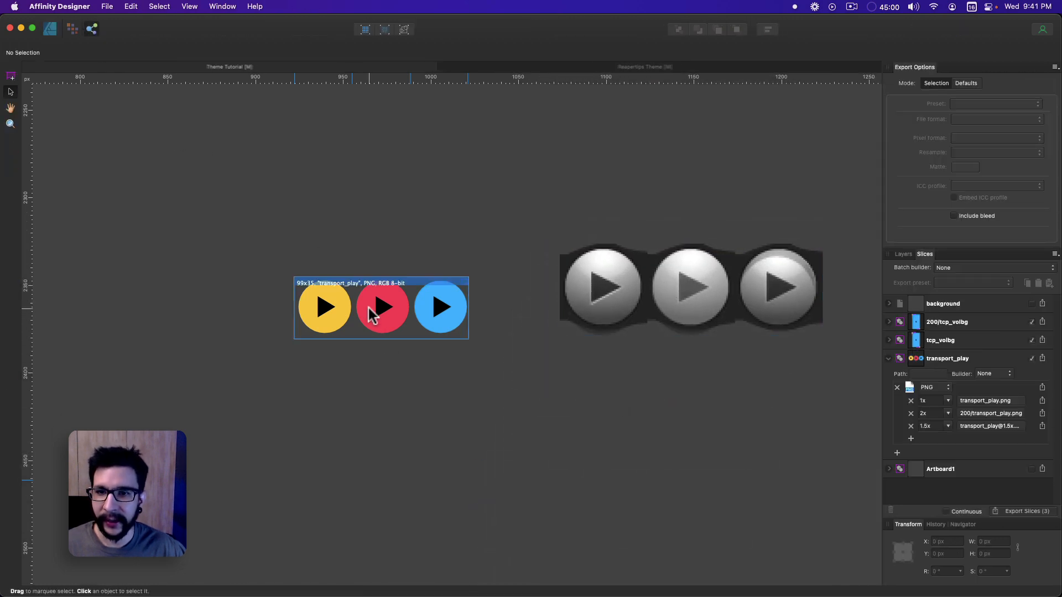
pyautogui.click(359, 304)
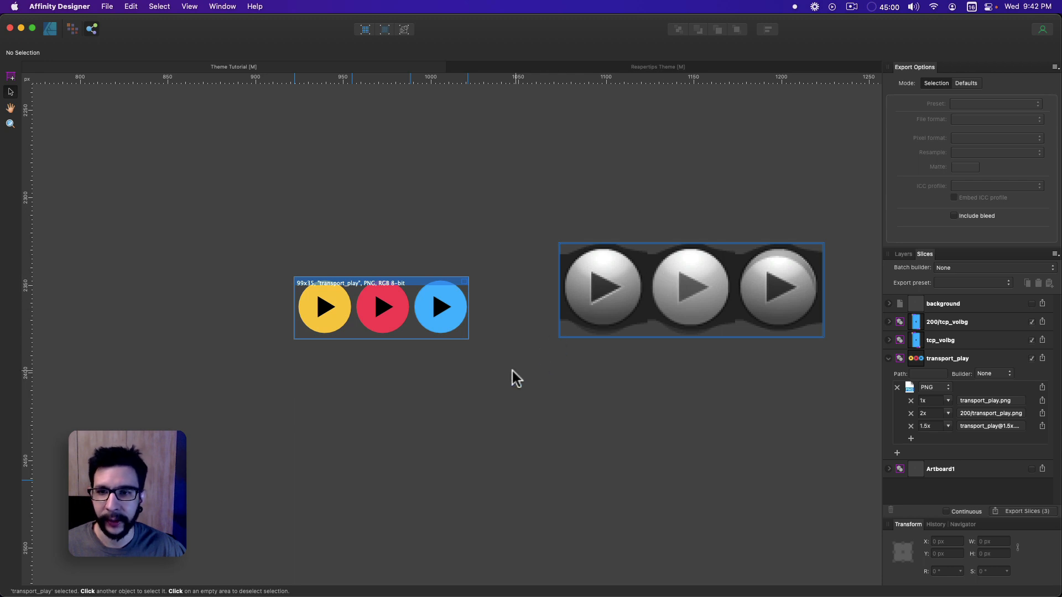
# Calculate 99*1.5 and 100*1.5 in the system launcher to compare possible 1.5x widths for the transport_play slice.
pyautogui.click(450, 317)
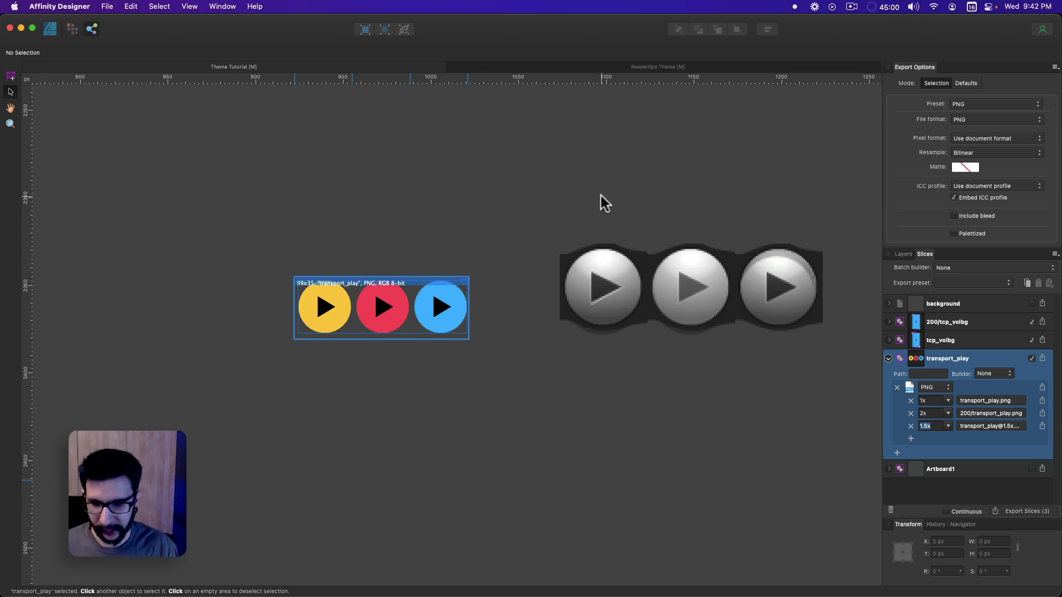
pyautogui.hotkey('alt', 'space')
pyautogui.write('99')
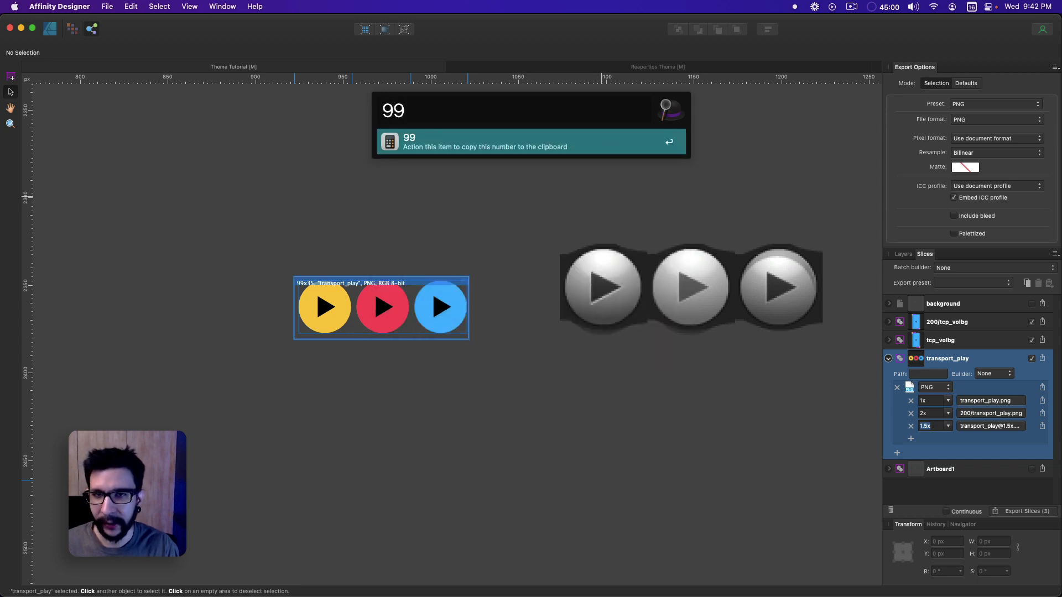
pyautogui.write('*1.5')
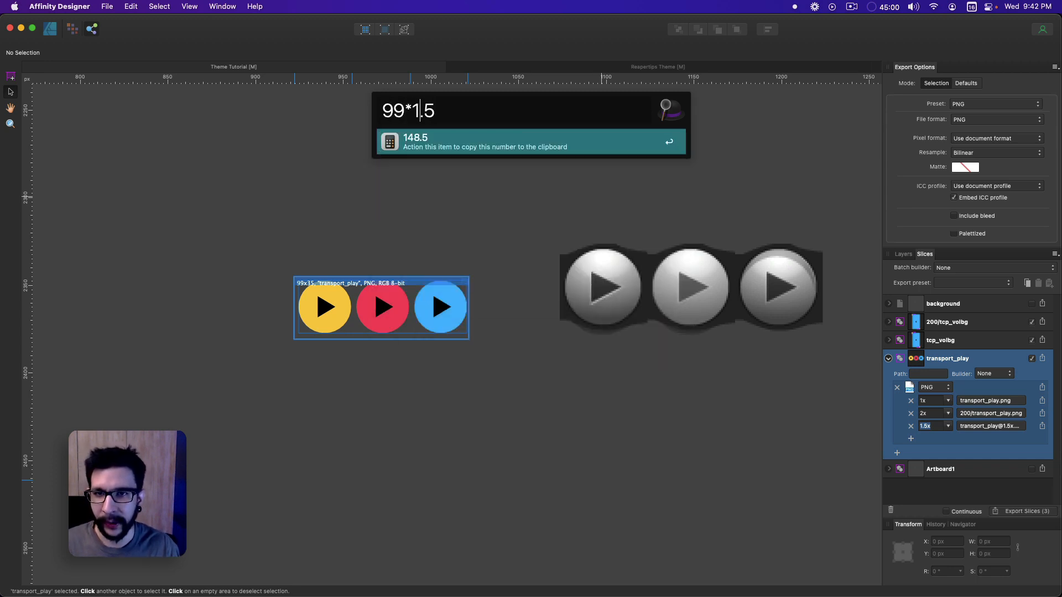
pyautogui.press('Left')
pyautogui.press('Left')
pyautogui.press('BackSpace')
pyautogui.press('BackSpace')
pyautogui.write('100')
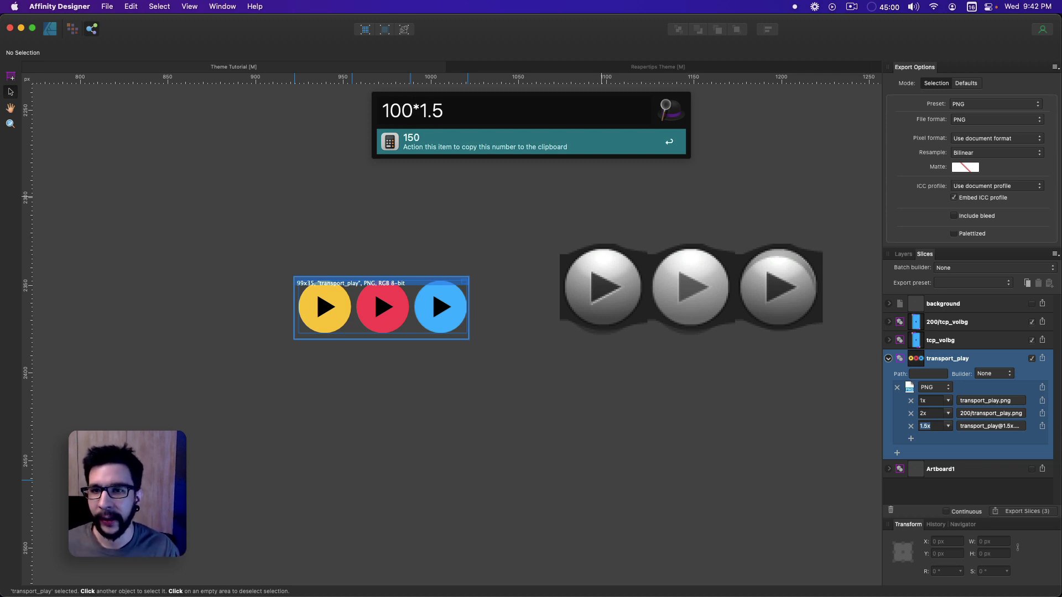
# Calculate 36*1.5 in the launcher to check a possible 1.5x height, and close the launcher.
pyautogui.press('BackSpace')
pyautogui.press('BackSpace')
pyautogui.press('BackSpace')
pyautogui.write('43')
pyautogui.press('BackSpace')
pyautogui.press('BackSpace')
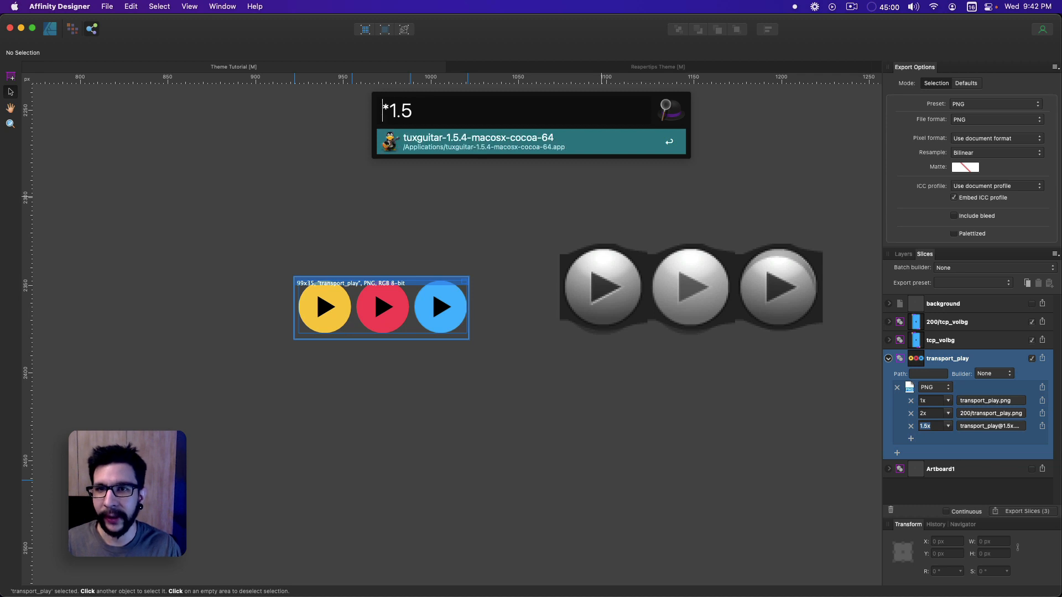
pyautogui.write('35')
pyautogui.press('BackSpace')
pyautogui.write('6')
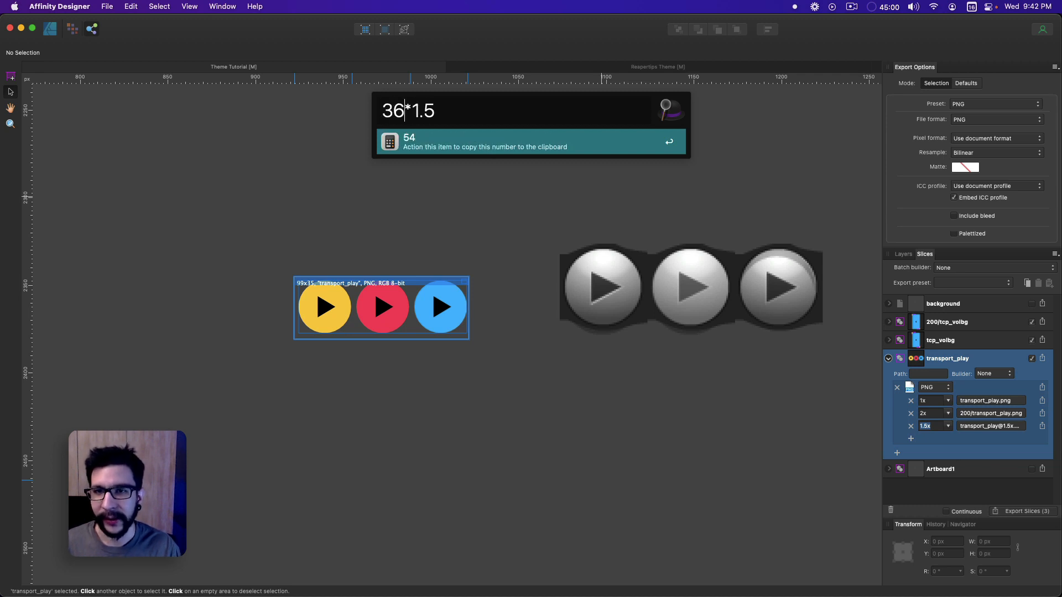
pyautogui.press('BackSpace')
pyautogui.press('BackSpace')
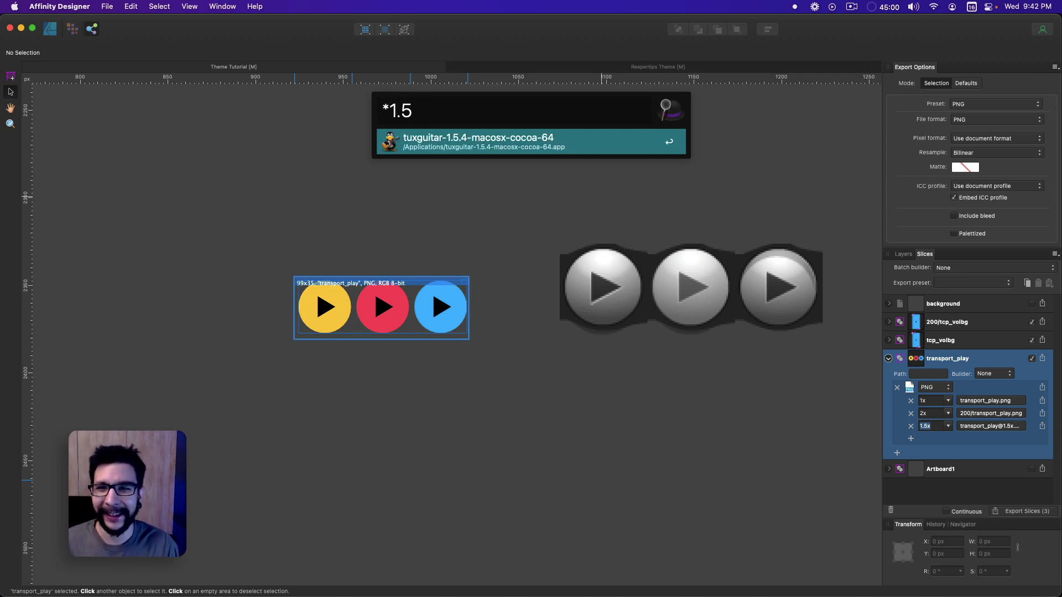
pyautogui.press('Escape')
# Select the grey transport_play reference image in the Designer Persona and check its width and height, then select the custom play buttons group.
pyautogui.click(600, 279)
pyautogui.hscroll(5, 594, 282)
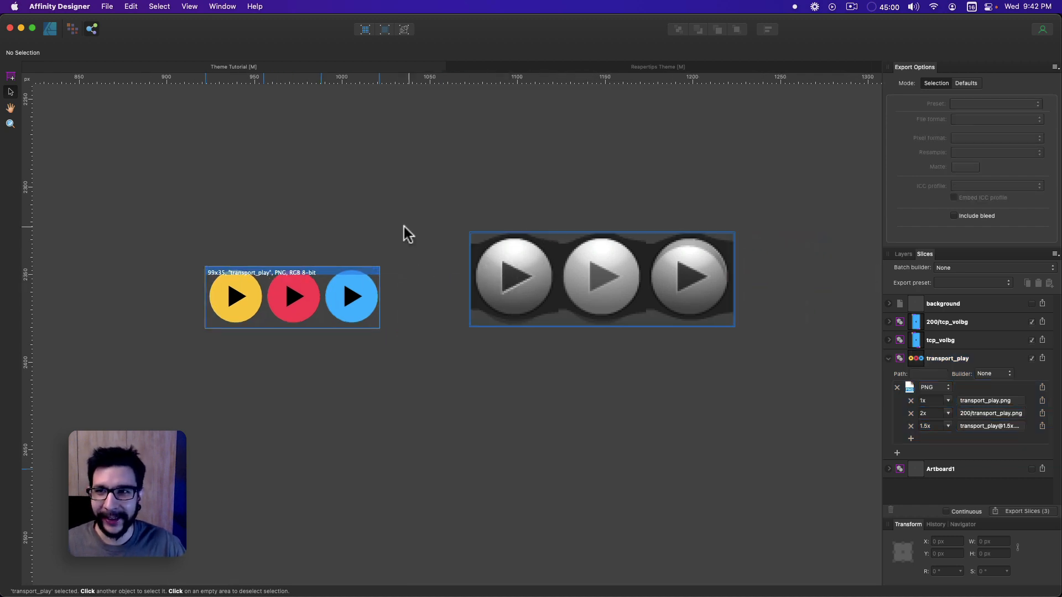
pyautogui.press('super+1')
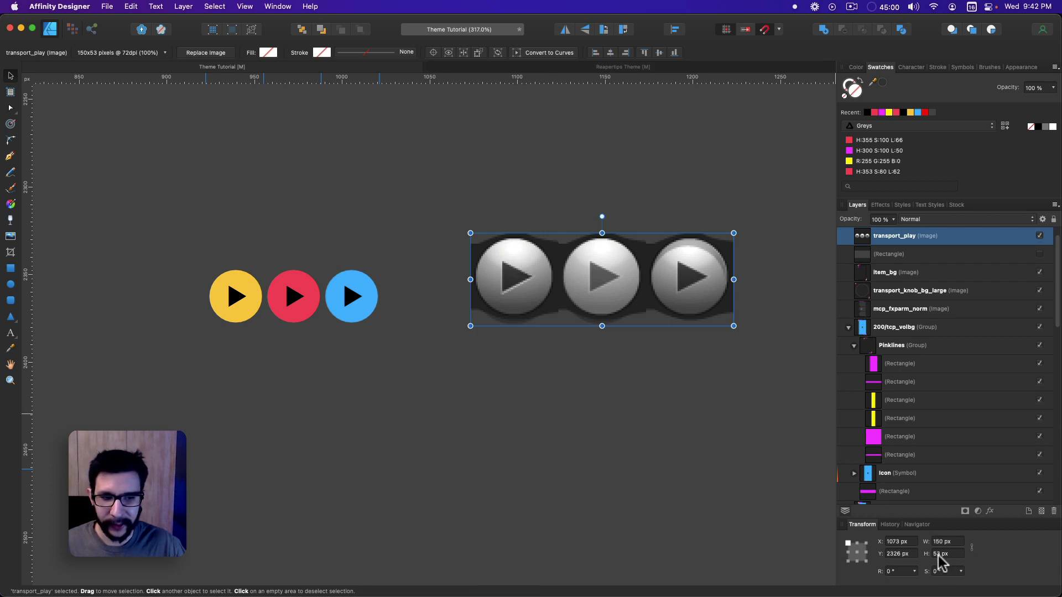
pyautogui.click(258, 299)
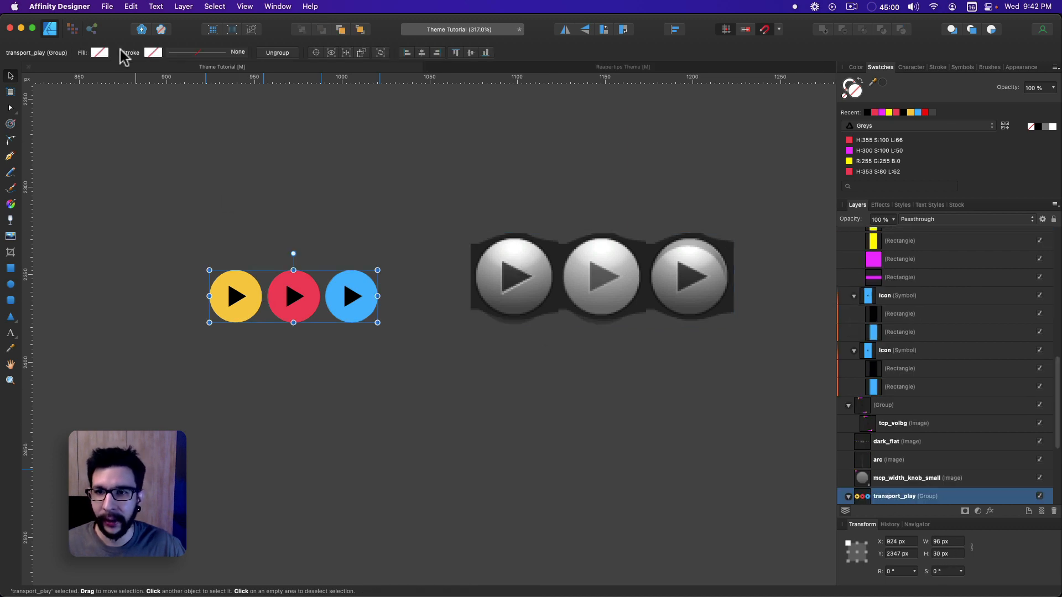
# In the Export Persona, replace the transport_play slice's 1.5x export size with a fixed width of 150 and height of 53.
pyautogui.click(92, 30)
pyautogui.click(935, 425)
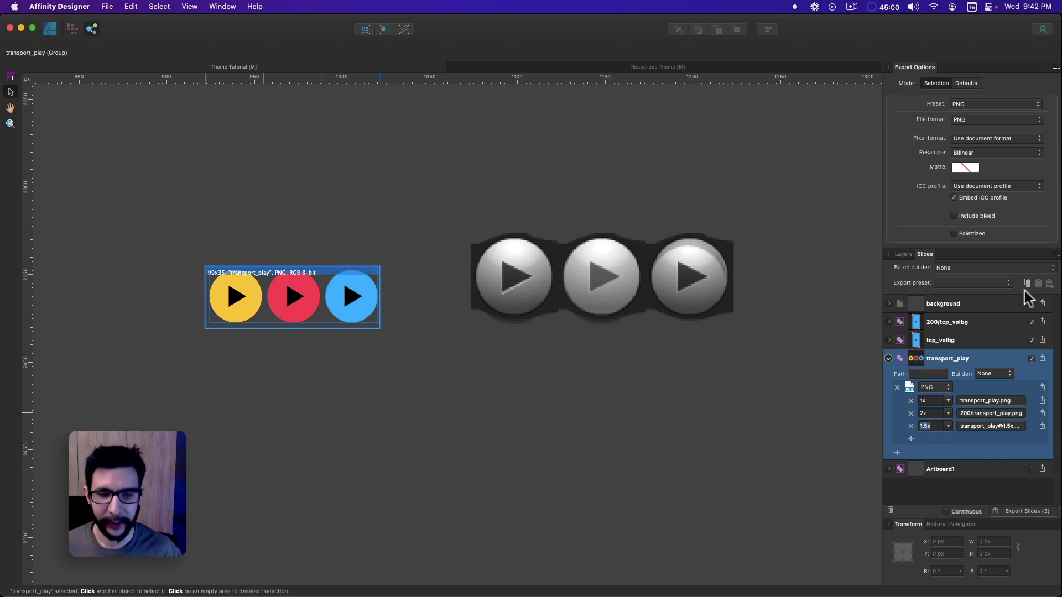
pyautogui.write('1')
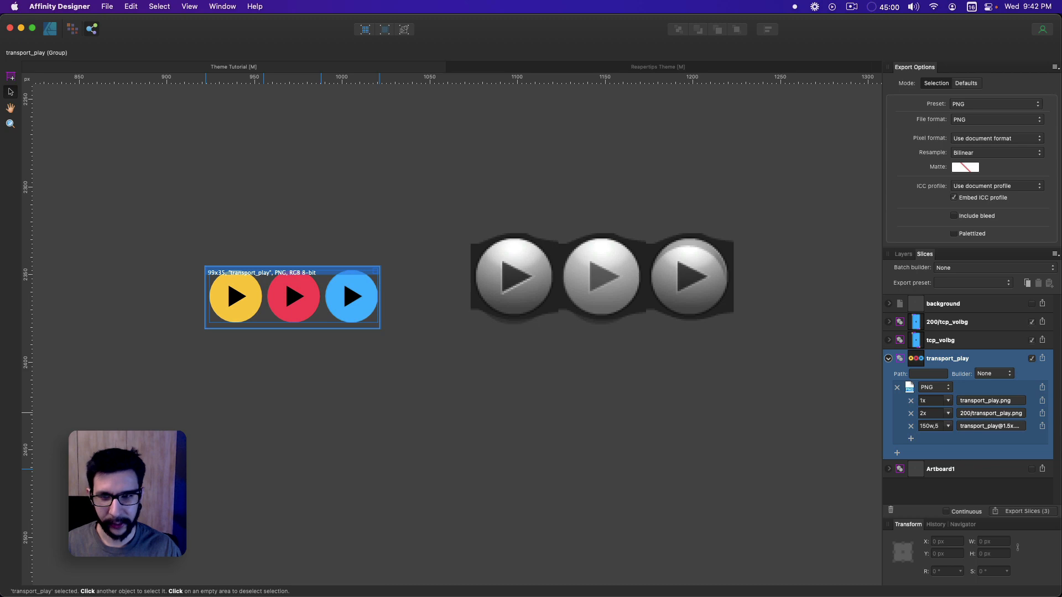
pyautogui.click(55, 574)
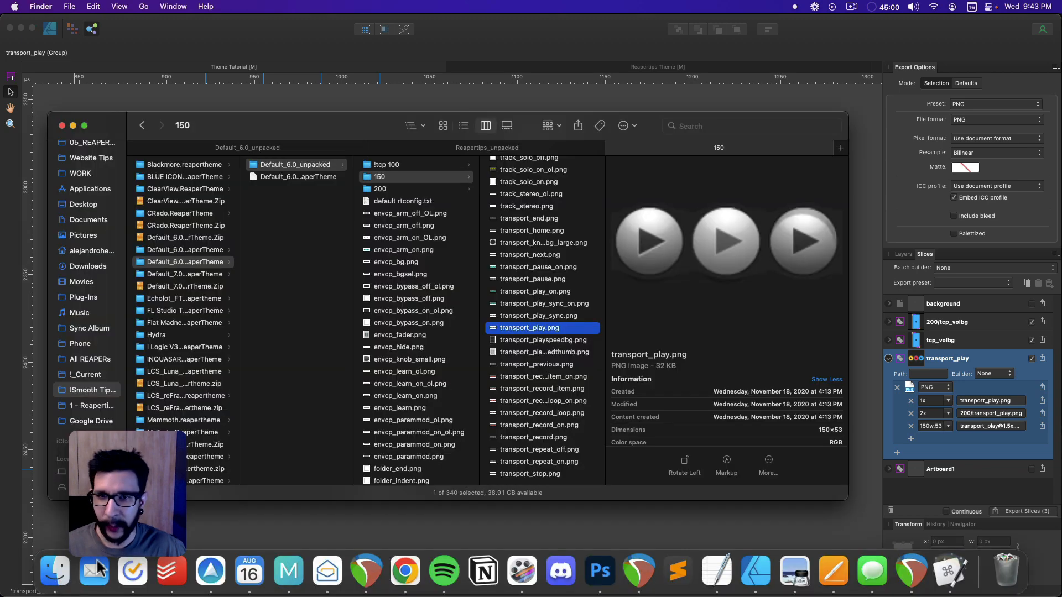
pyautogui.click(938, 432)
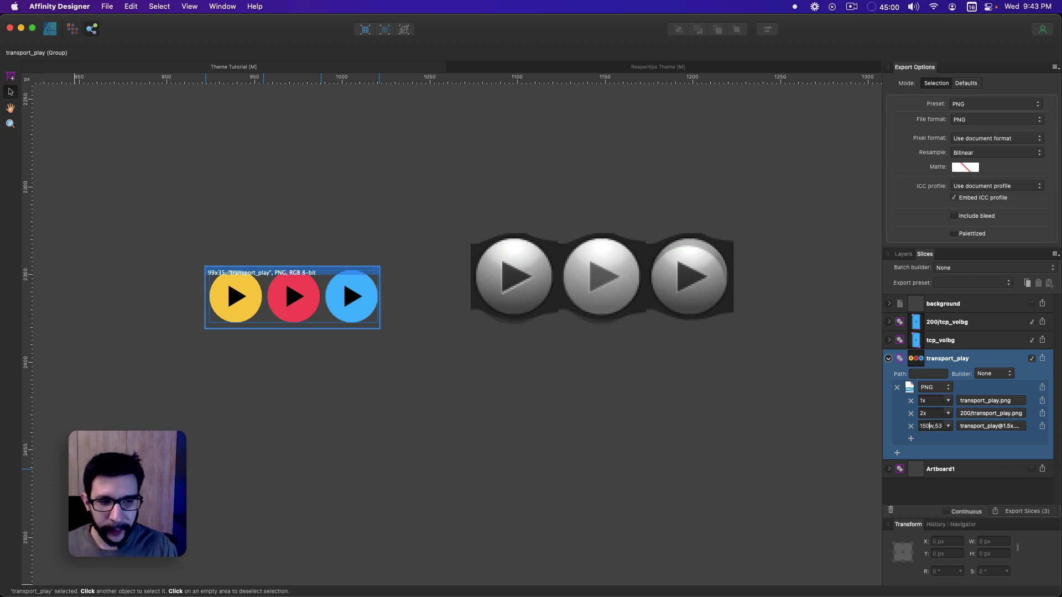
pyautogui.press('Down')
pyautogui.press('Return')
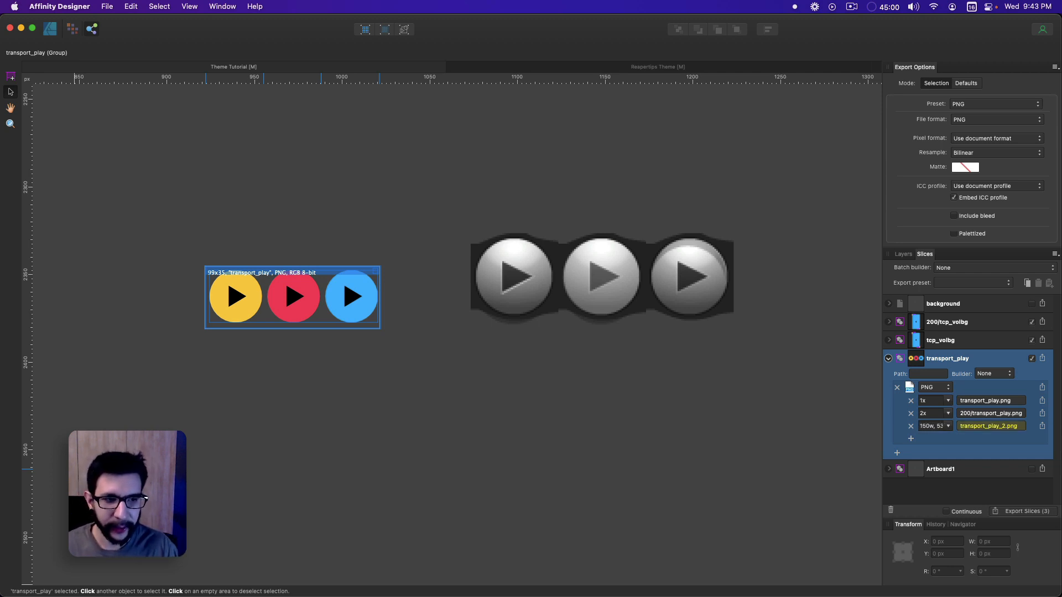
# Set the 150-wide export's output path to 150/ followed by the slice name.
pyautogui.click(969, 426)
pyautogui.press('BackSpace')
pyautogui.press('Left')
pyautogui.write('150/')
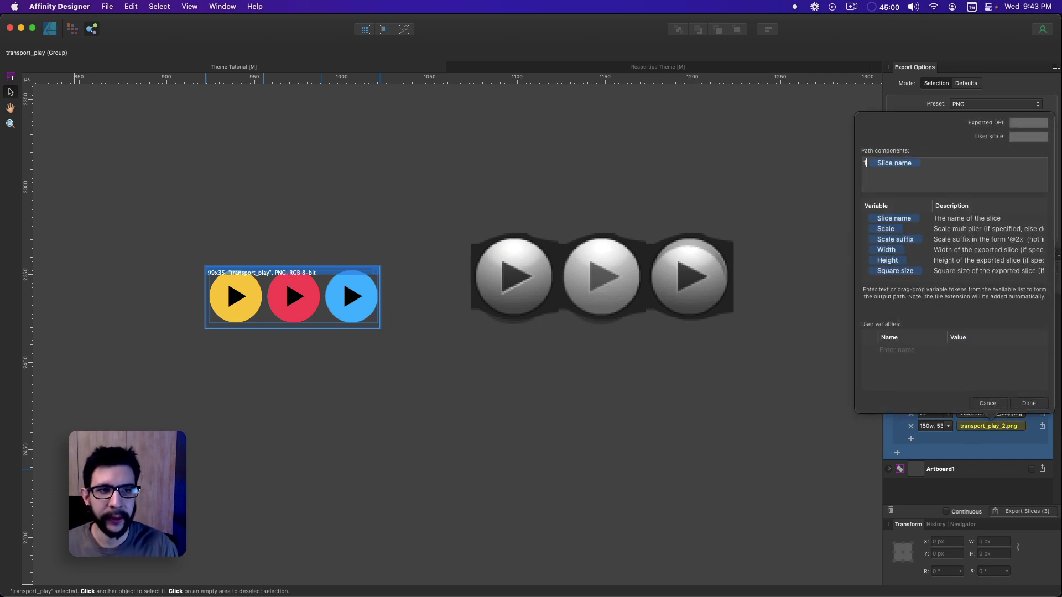
pyautogui.press('Return')
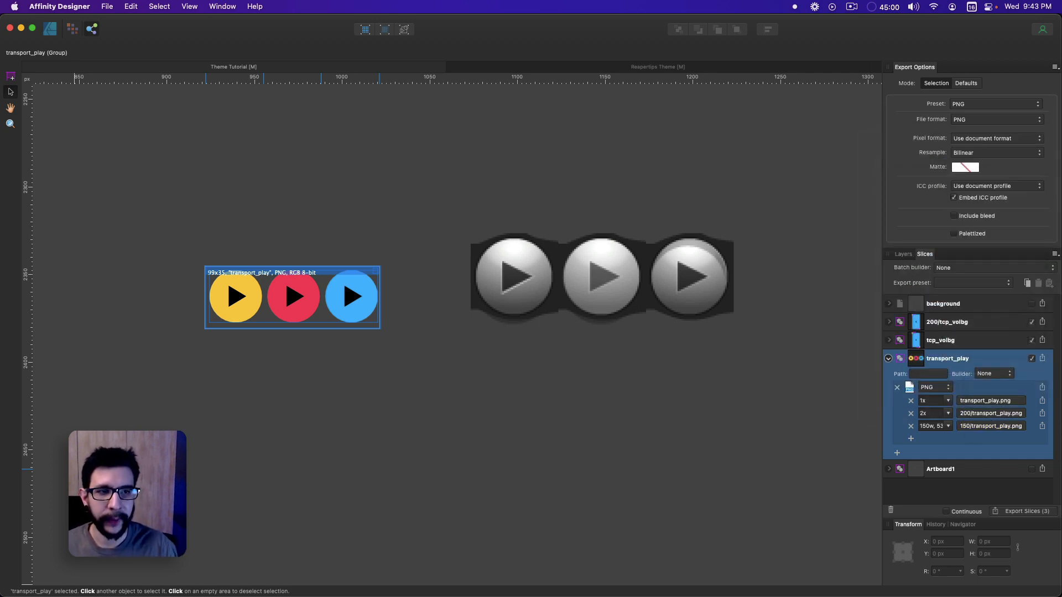
# Export the three enabled slices into the Default_6.0_unpacked folder, overwriting the existing PNG files.
pyautogui.click(715, 398)
pyautogui.click(354, 317)
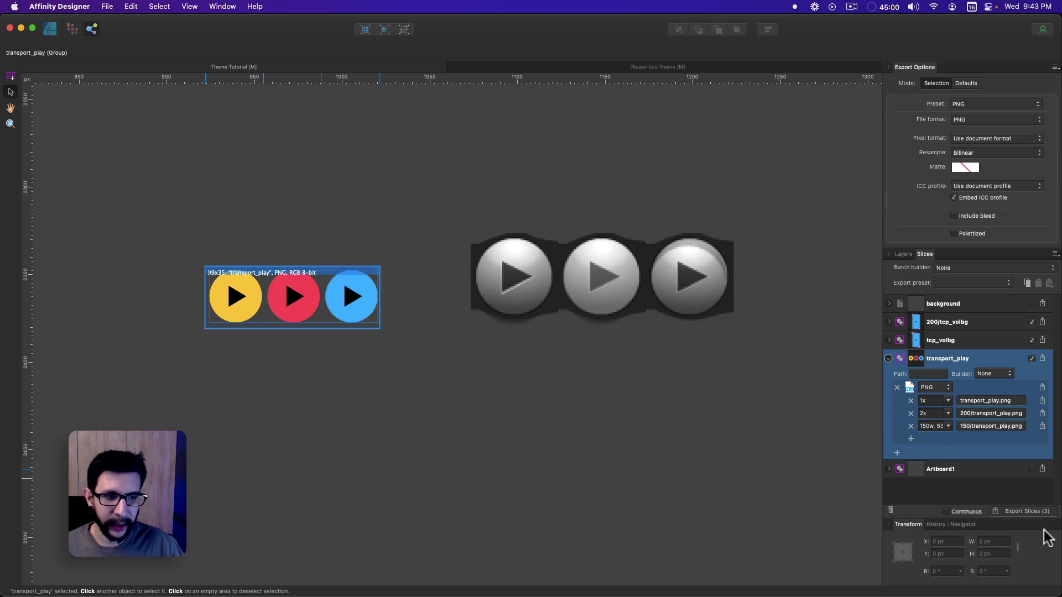
pyautogui.click(1024, 510)
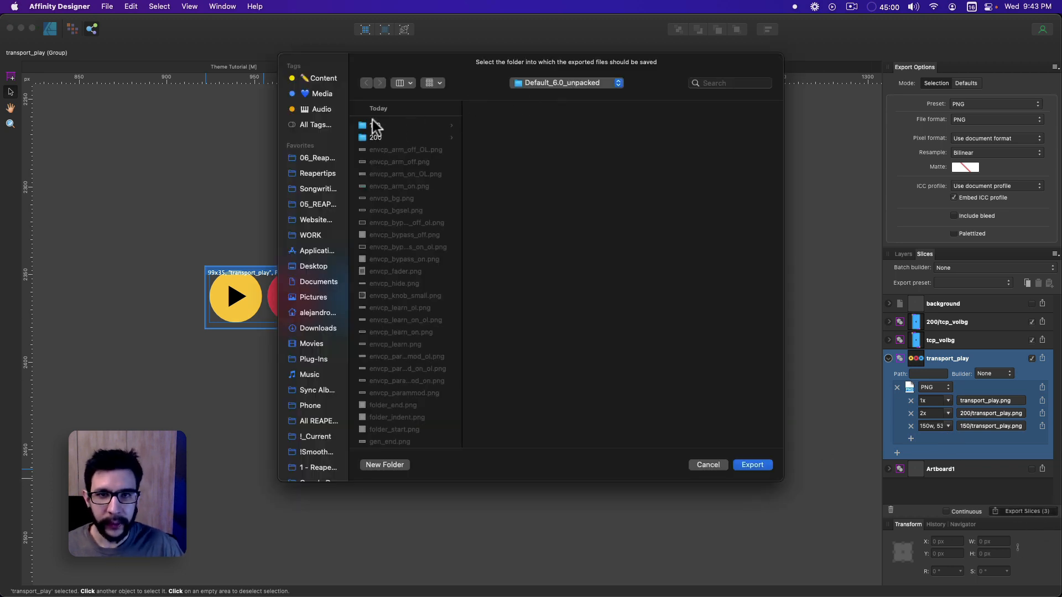
pyautogui.click(751, 464)
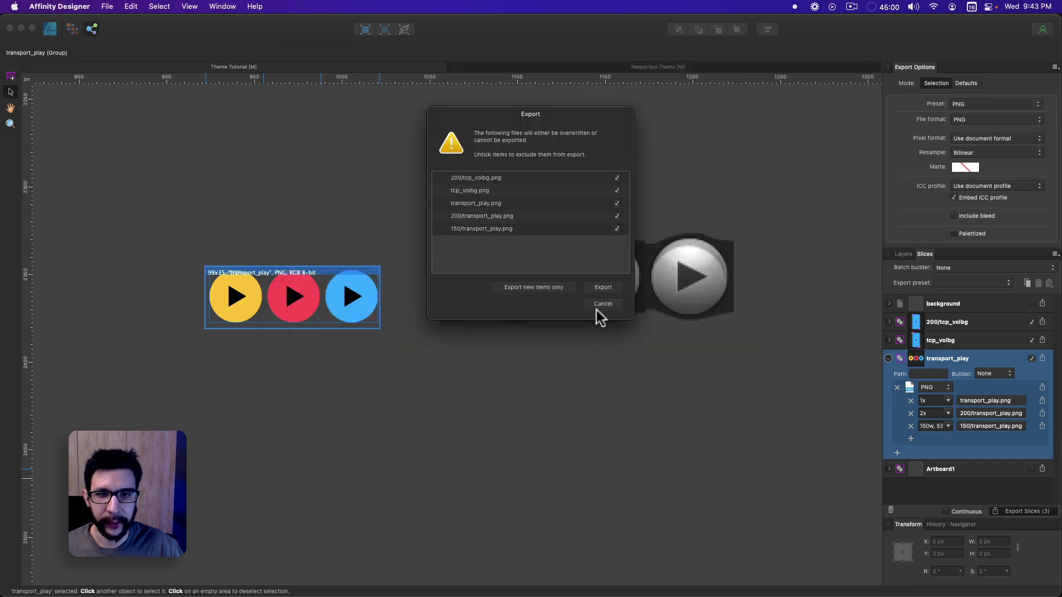
pyautogui.click(613, 285)
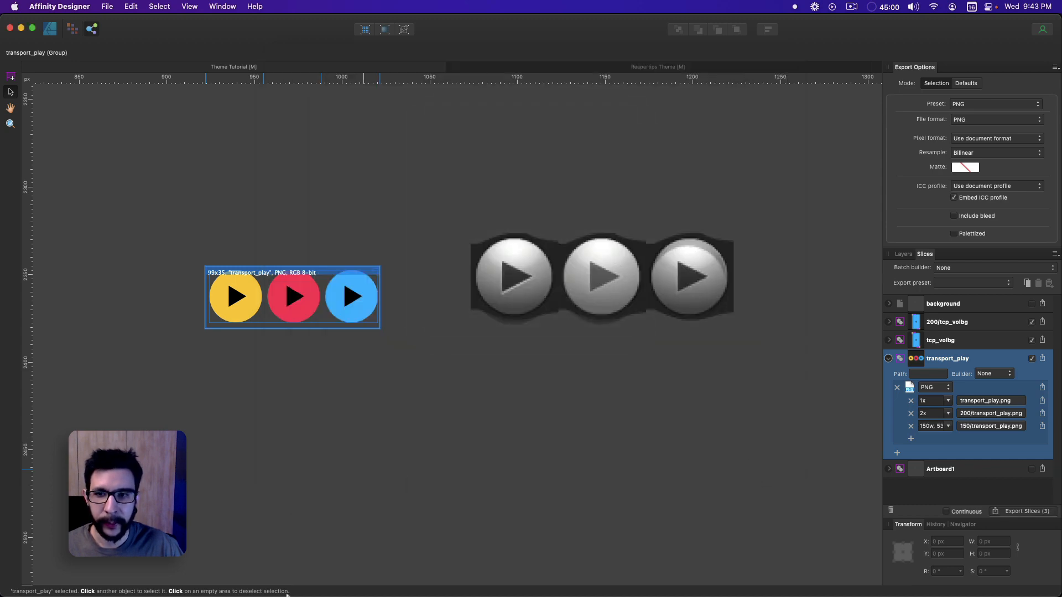
# Switch to Finder and check the preview and dimensions of the exported transport_play.png in Default_6.0_unpacked's 150 folder.
pyautogui.moveTo(159, 593)
pyautogui.click(55, 572)
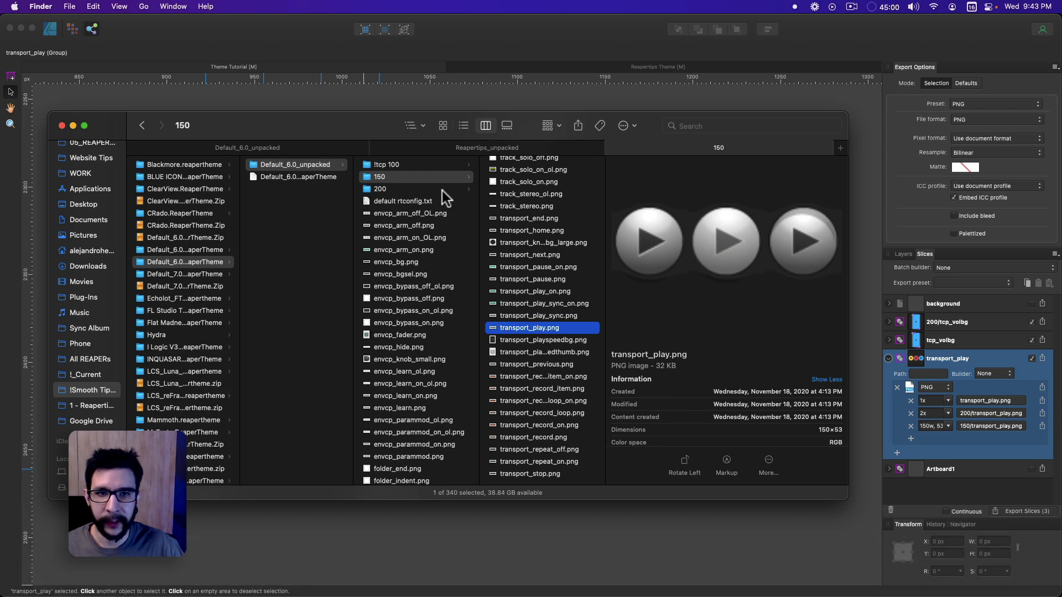
pyautogui.click(552, 147)
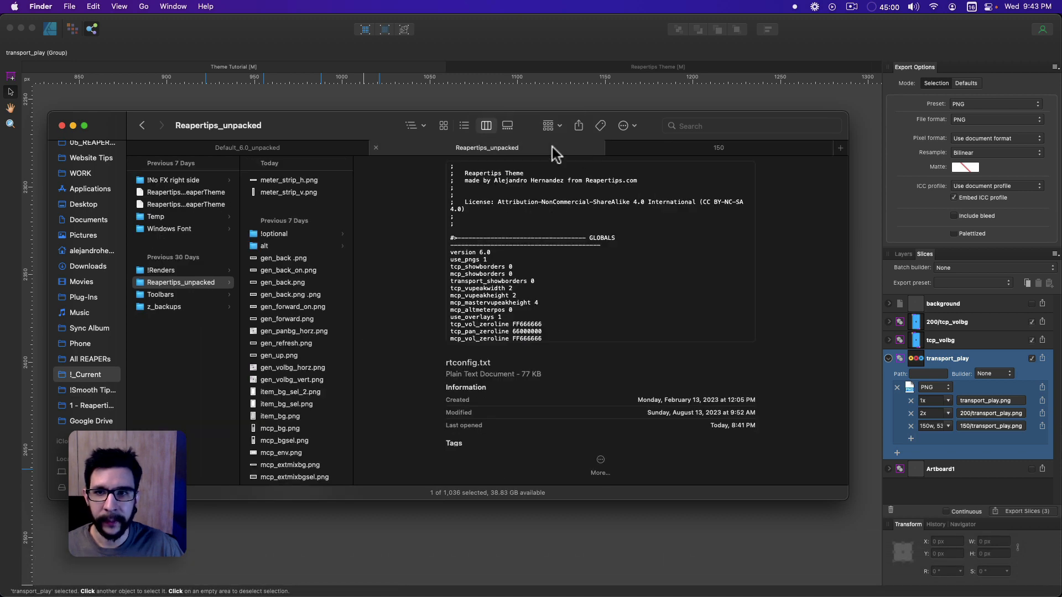
pyautogui.click(233, 148)
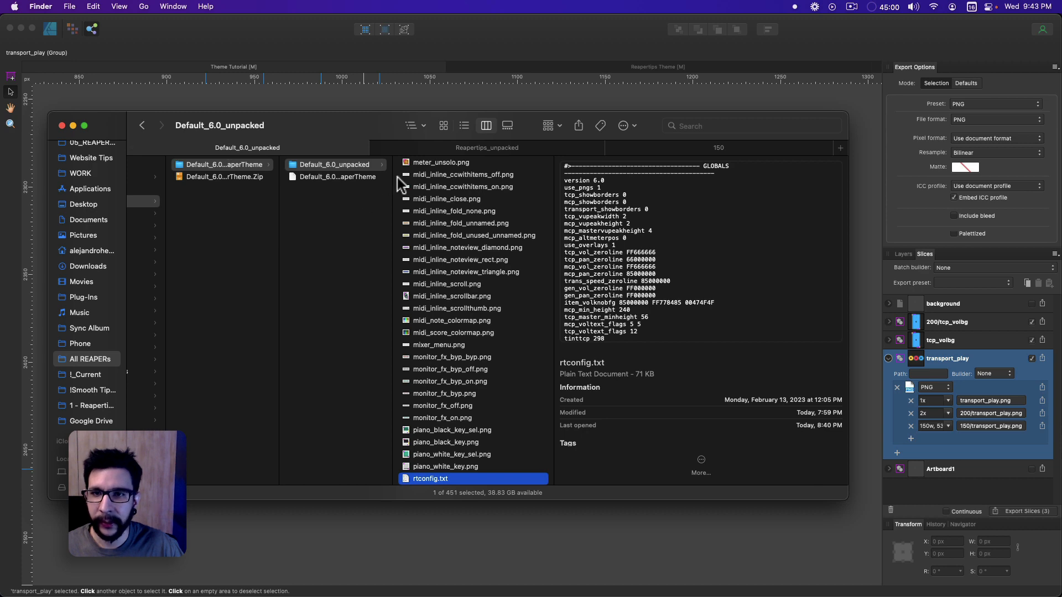
pyautogui.scroll(15, 425, 183)
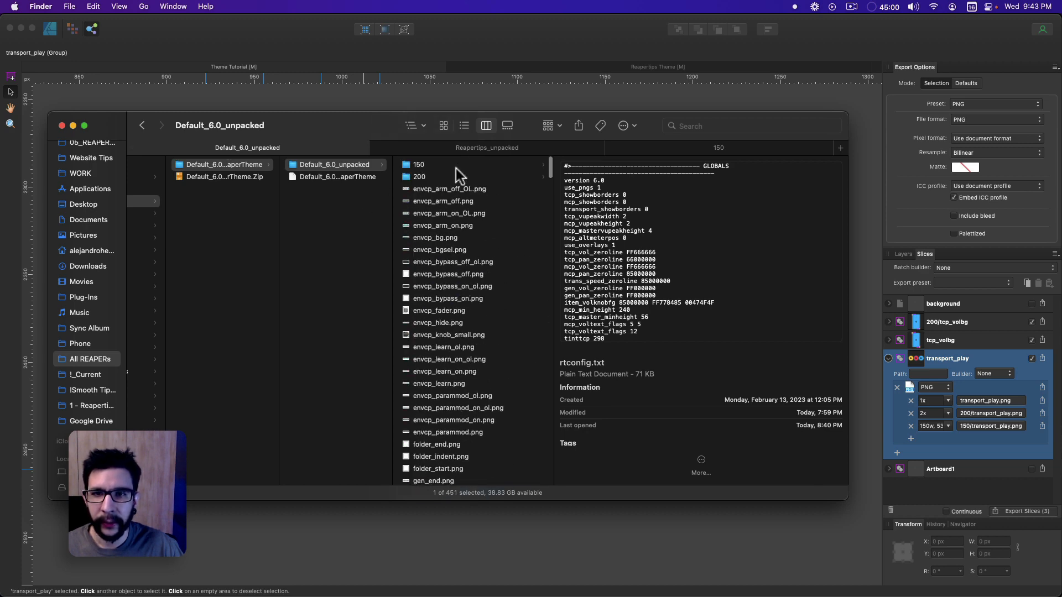
pyautogui.click(456, 166)
pyautogui.write('transport_stop')
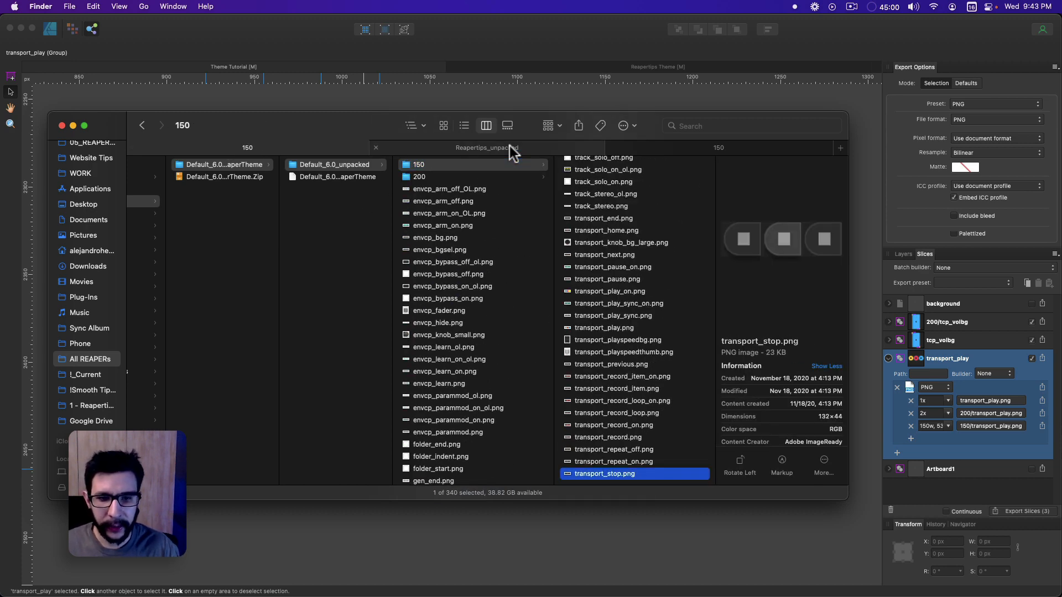
pyautogui.press('Up')
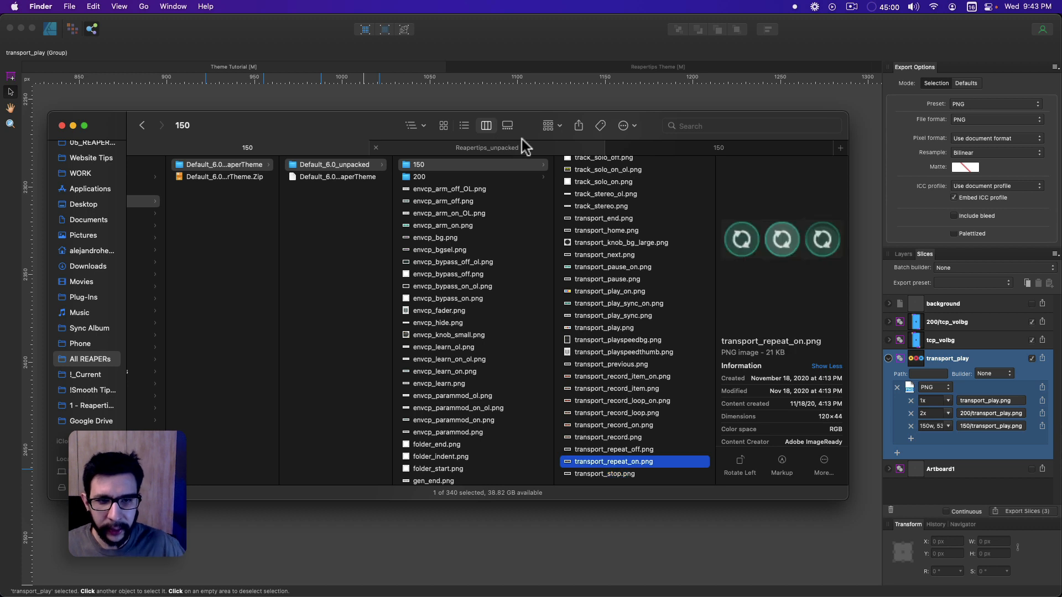
pyautogui.click(616, 325)
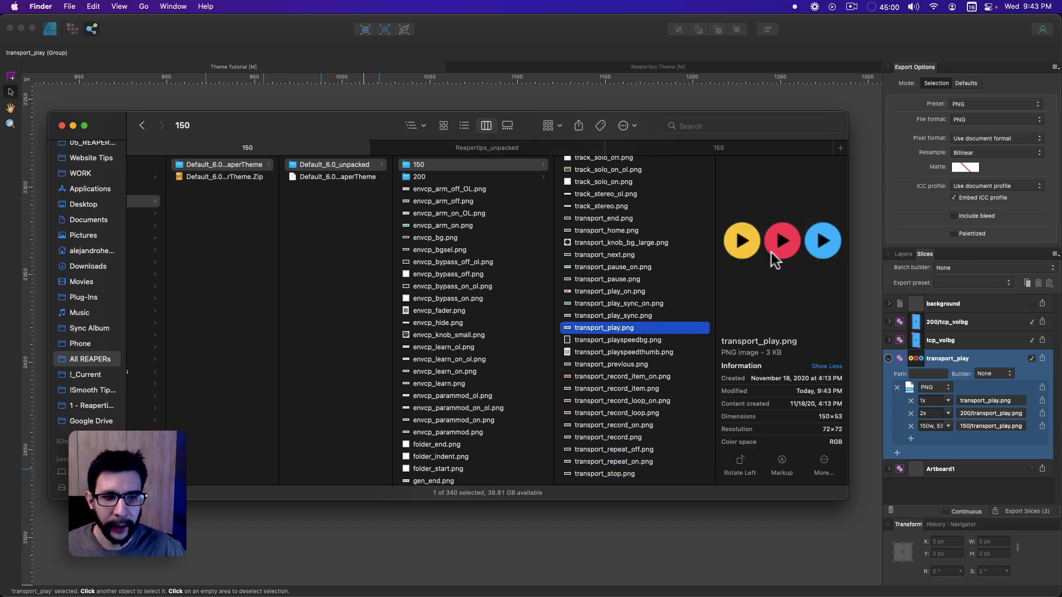
pyautogui.doubleClick(824, 417)
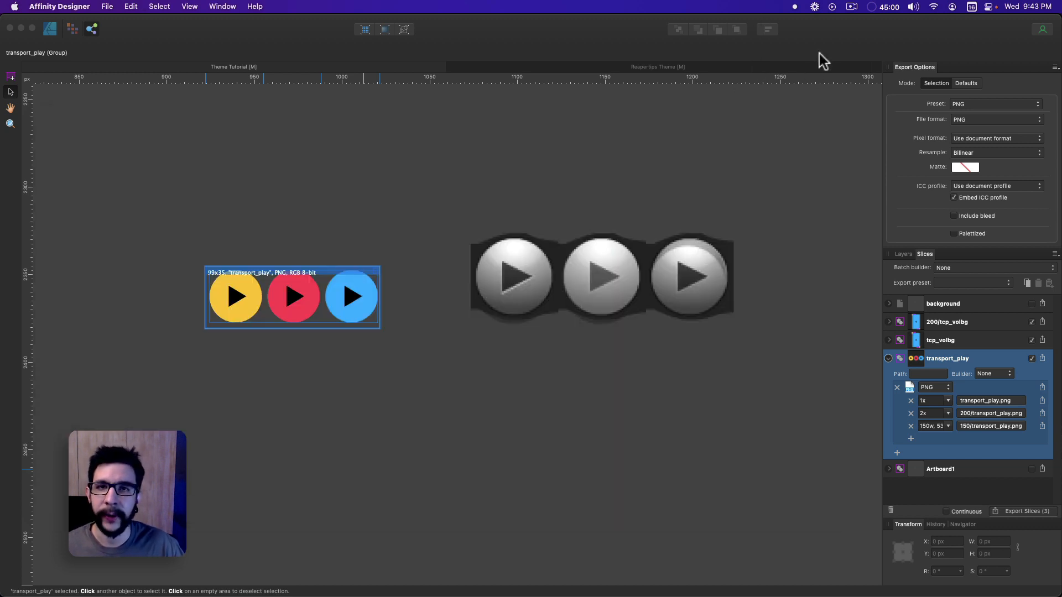
# Return to Affinity Designer's Designer Persona and examine the button artwork drawn at several sizes in the Reapertips Theme document.
pyautogui.click(824, 57)
pyautogui.click(442, 436)
pyautogui.moveTo(416, 391); pyautogui.dragTo(363, 322)
pyautogui.scroll(-2, 362, 322)
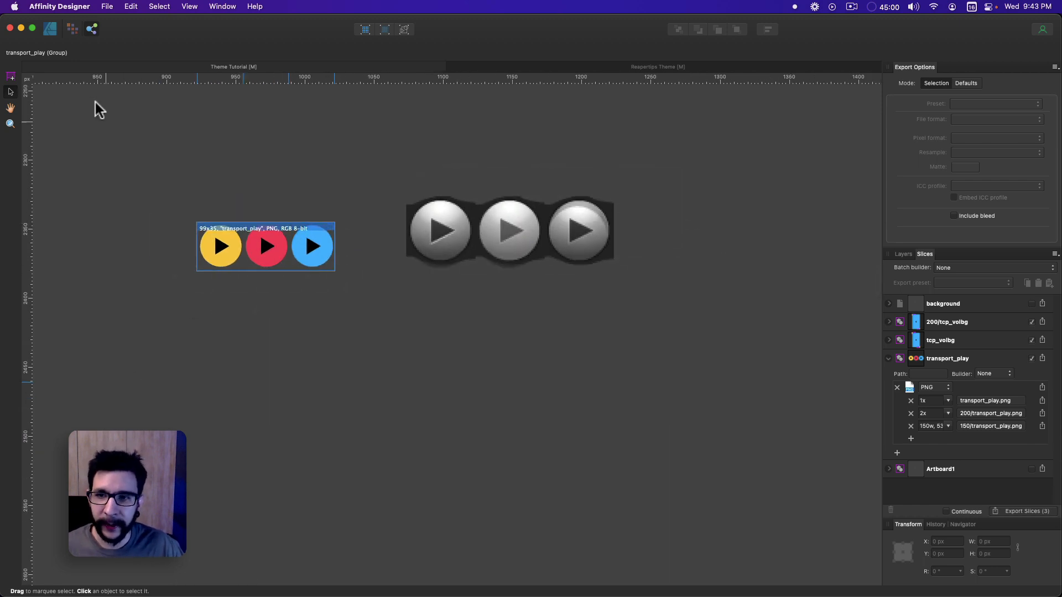
pyautogui.click(50, 29)
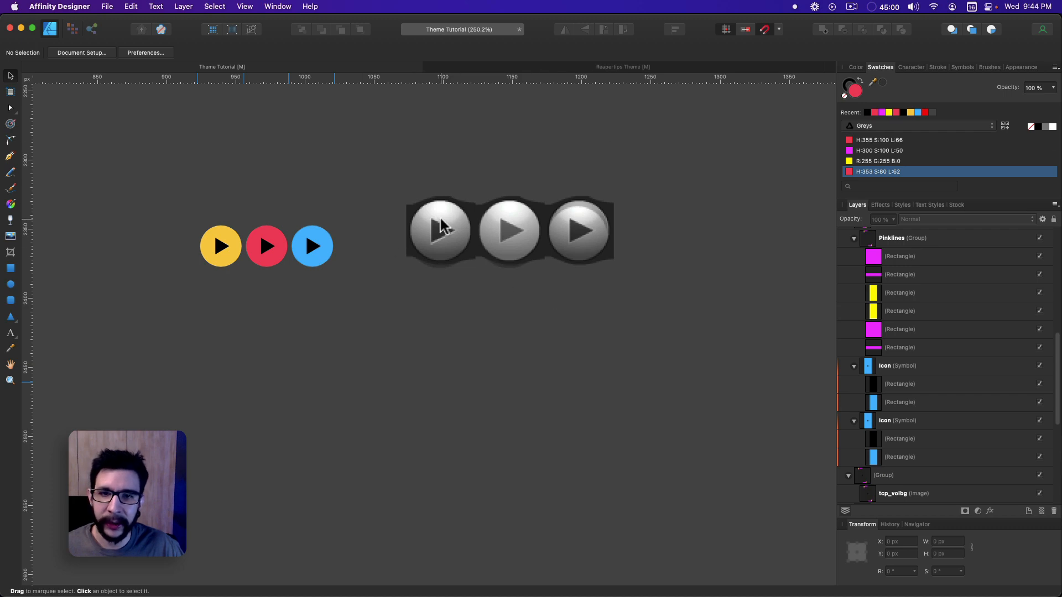
pyautogui.click(598, 67)
pyautogui.scroll(-1, 433, 241)
pyautogui.moveTo(441, 281); pyautogui.dragTo(553, 429)
pyautogui.scroll(-1, 554, 428)
pyautogui.moveTo(344, 227); pyautogui.dragTo(663, 449)
pyautogui.scroll(5, 440, 281)
pyautogui.scroll(-3, 450, 296)
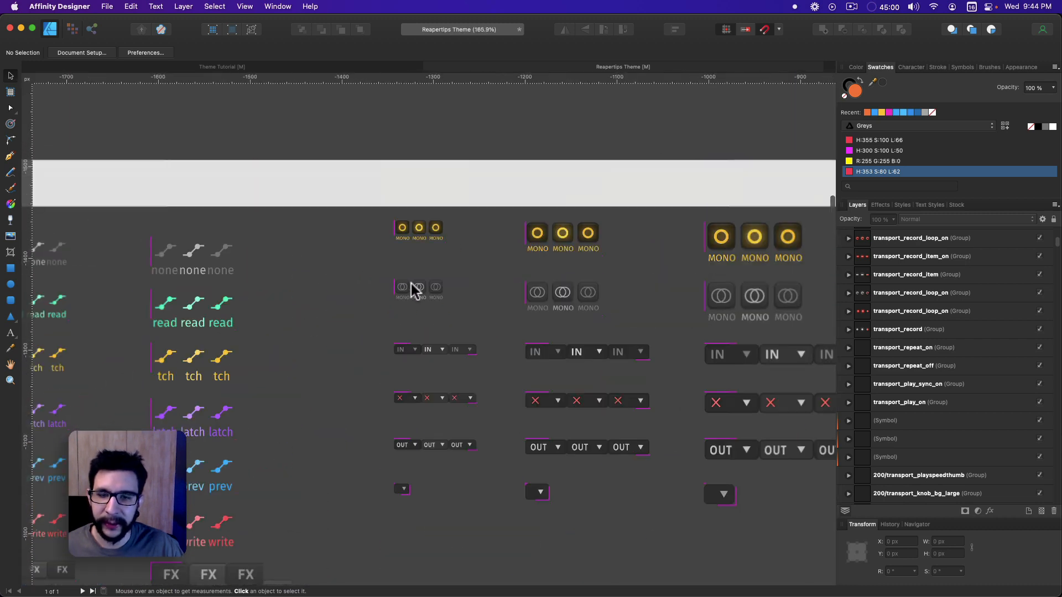
pyautogui.scroll(-2, 438, 260)
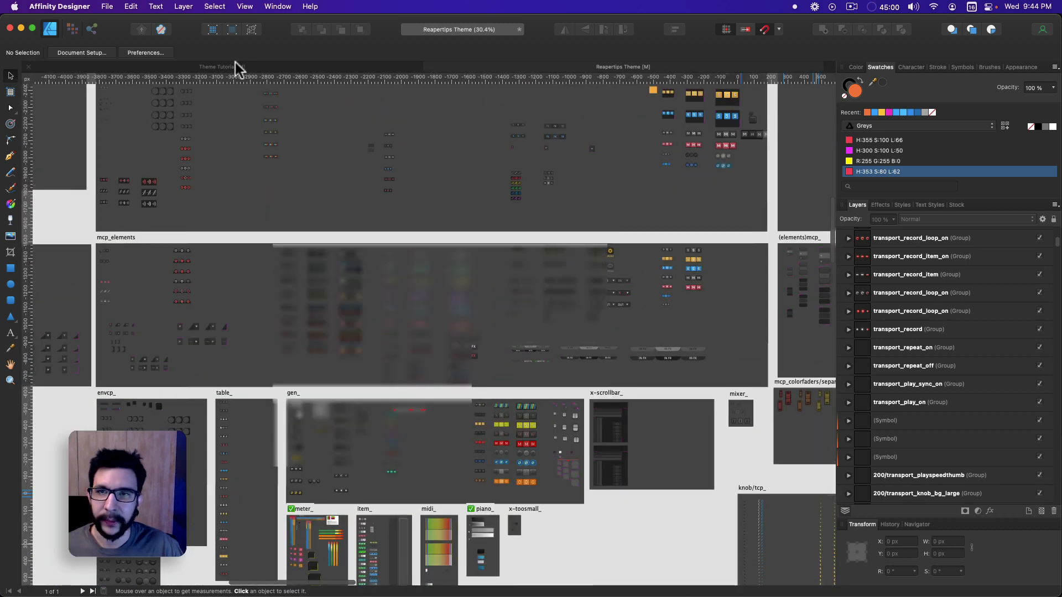
# Go back to the Theme Tutorial document and select the grey transport_play reference image.
pyautogui.click(220, 66)
pyautogui.hscroll(3, 580, 266)
pyautogui.hscroll(-3, 403, 265)
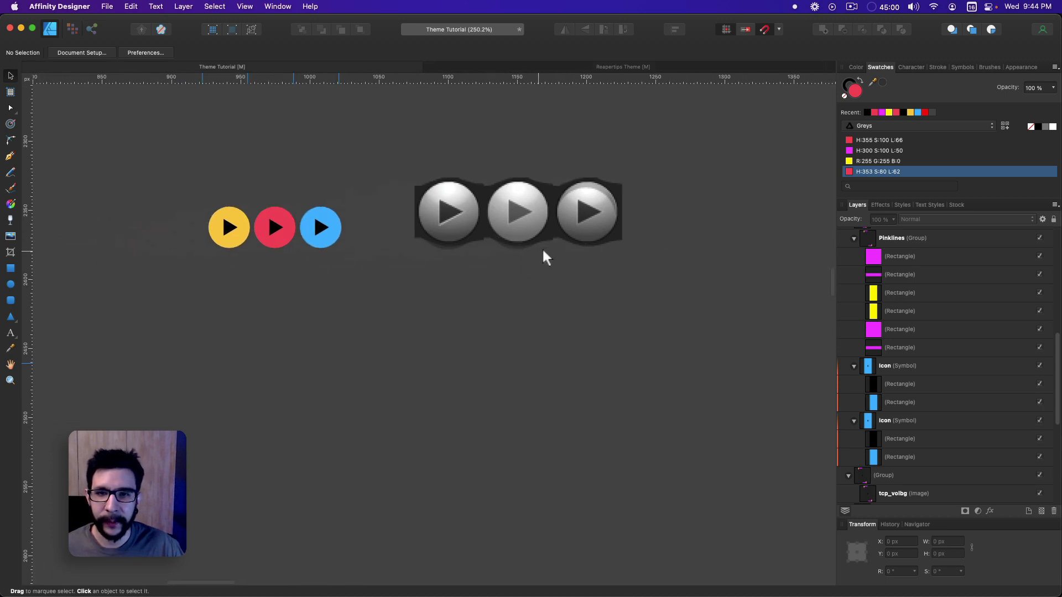
pyautogui.scroll(-1, 546, 254)
pyautogui.click(501, 239)
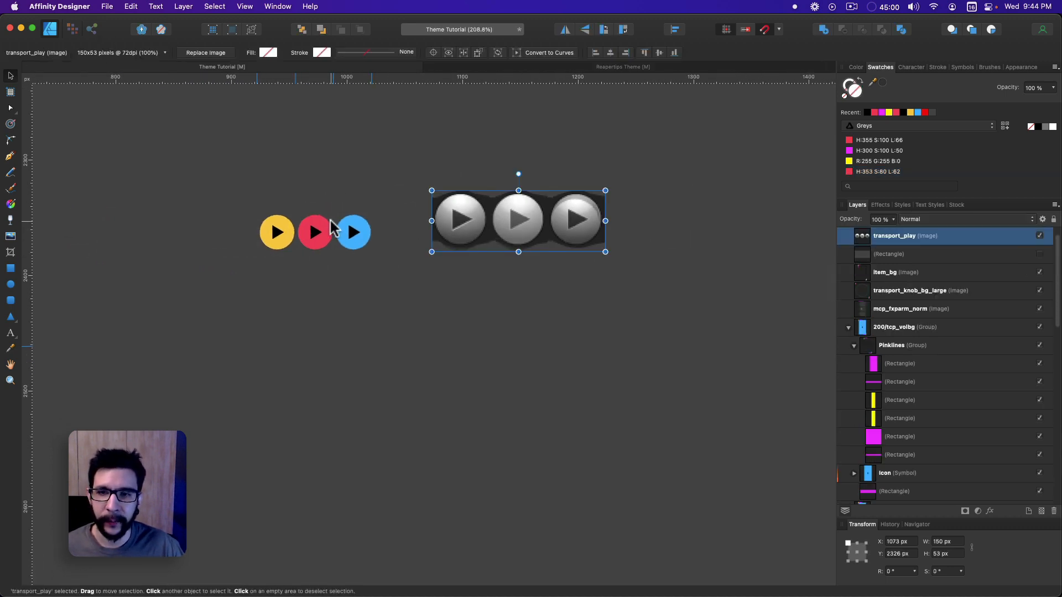
# Return to the Designer Persona and select the dark_flat reference image with the three IN buttons.
pyautogui.click(306, 219)
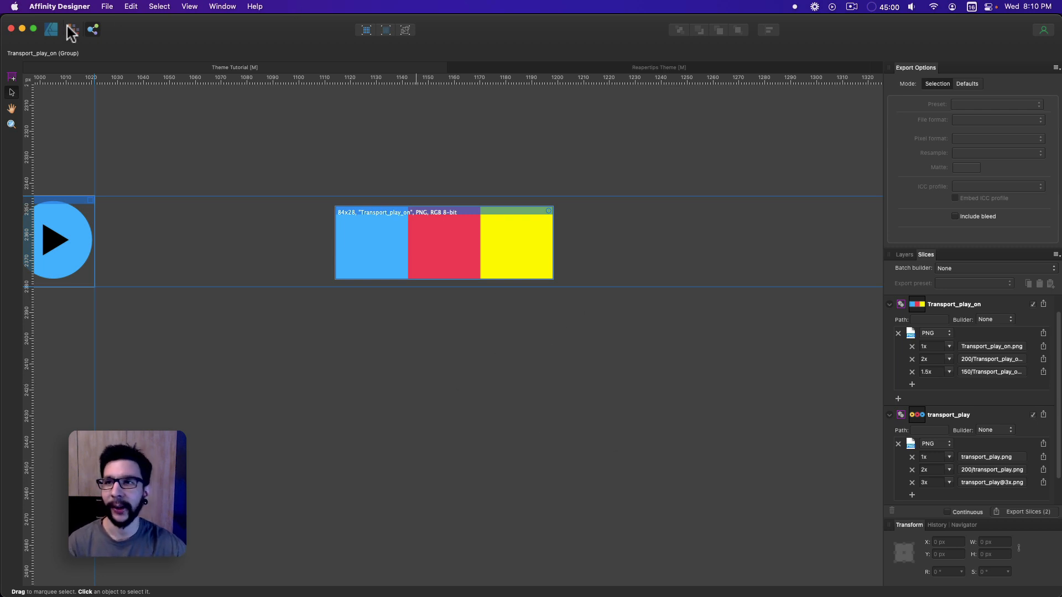
pyautogui.click(50, 28)
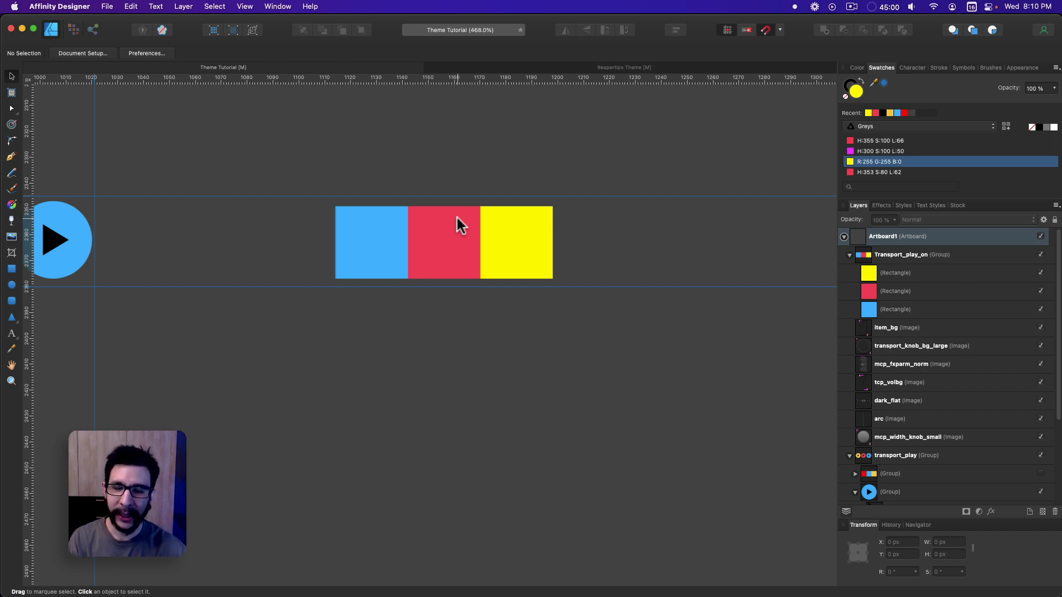
pyautogui.scroll(-6, 450, 146)
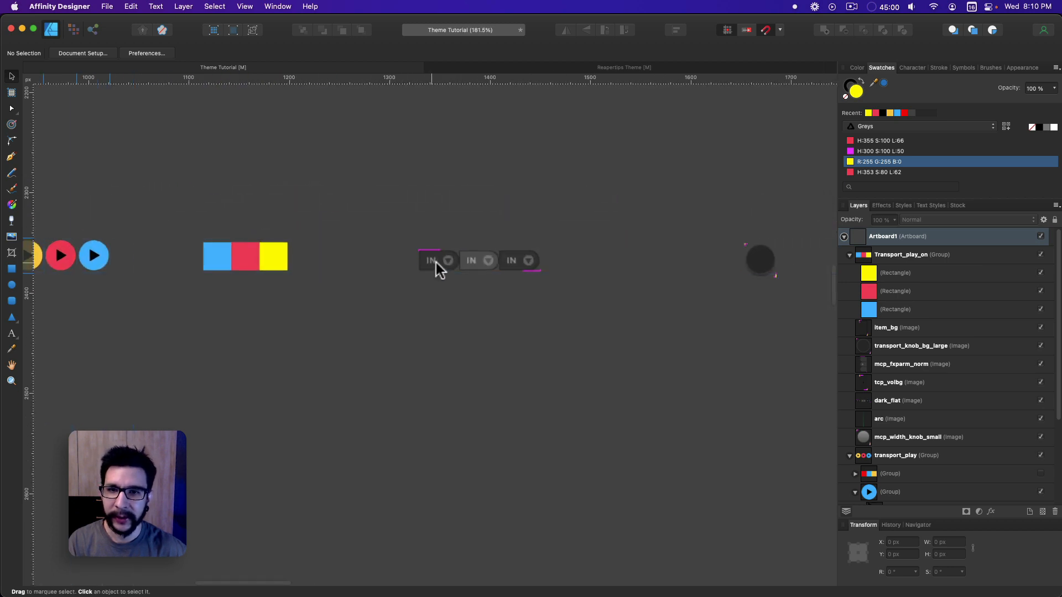
pyautogui.click(446, 264)
pyautogui.scroll(3, 454, 267)
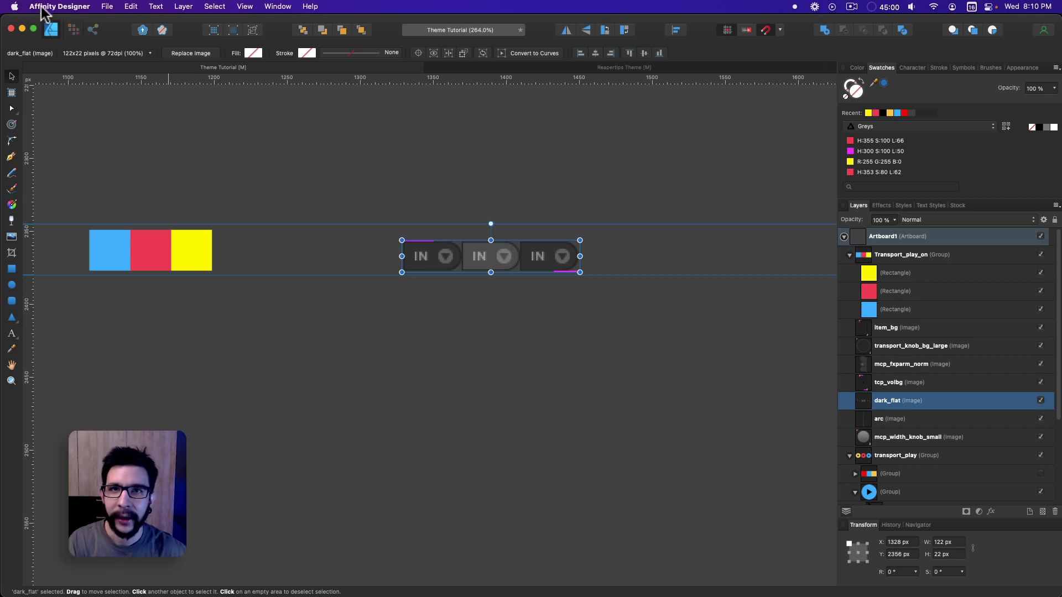
# Examine the pink line at the upper-left corner of the dark_flat image up close.
pyautogui.scroll(-3, 424, 206)
pyautogui.hscroll(5, 376, 197)
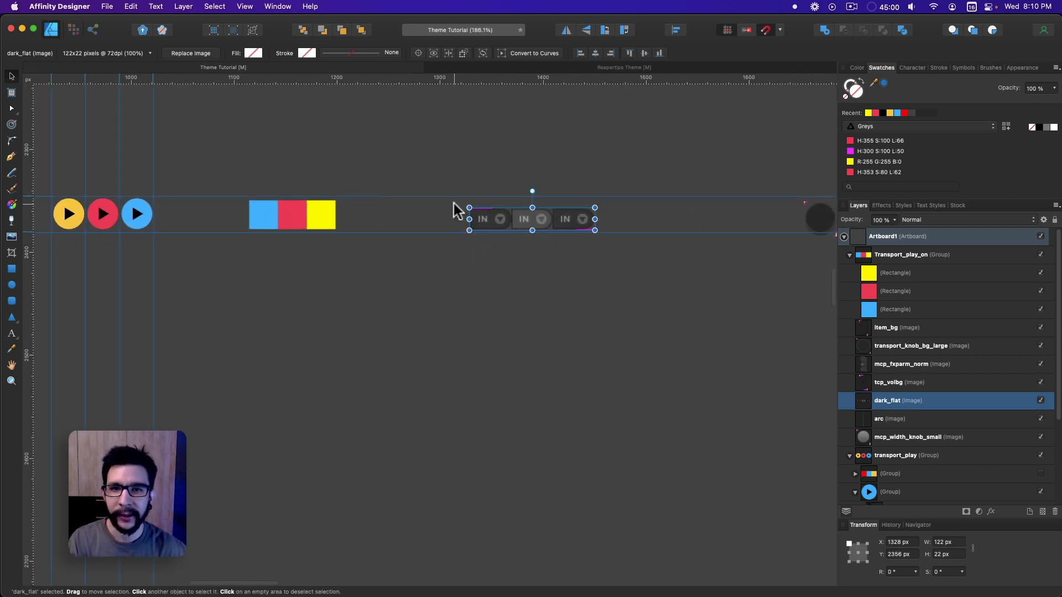
pyautogui.hscroll(-4, 332, 212)
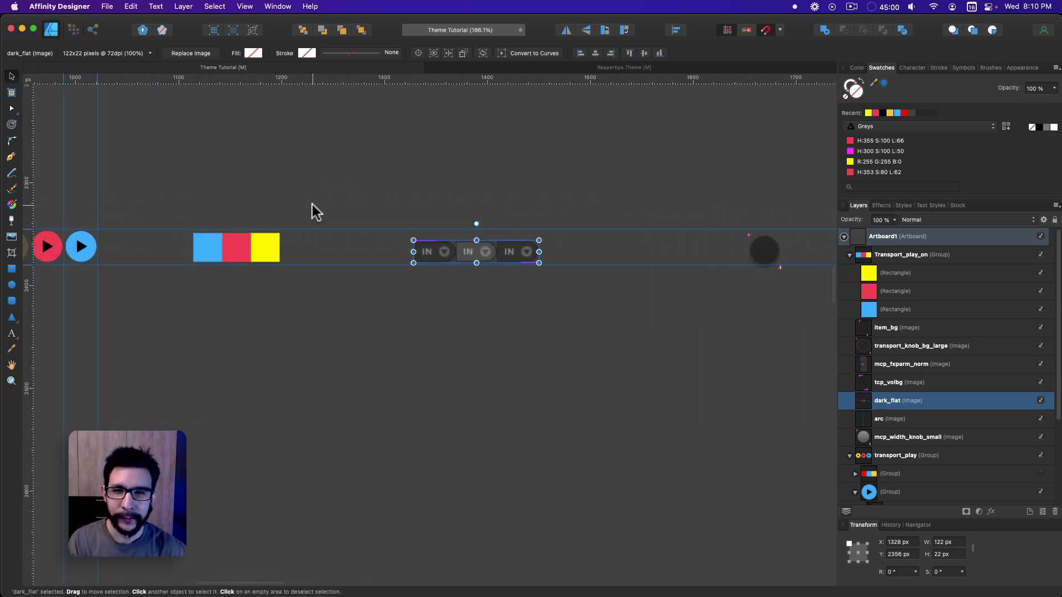
pyautogui.hscroll(-1, 343, 212)
pyautogui.scroll(10, 442, 249)
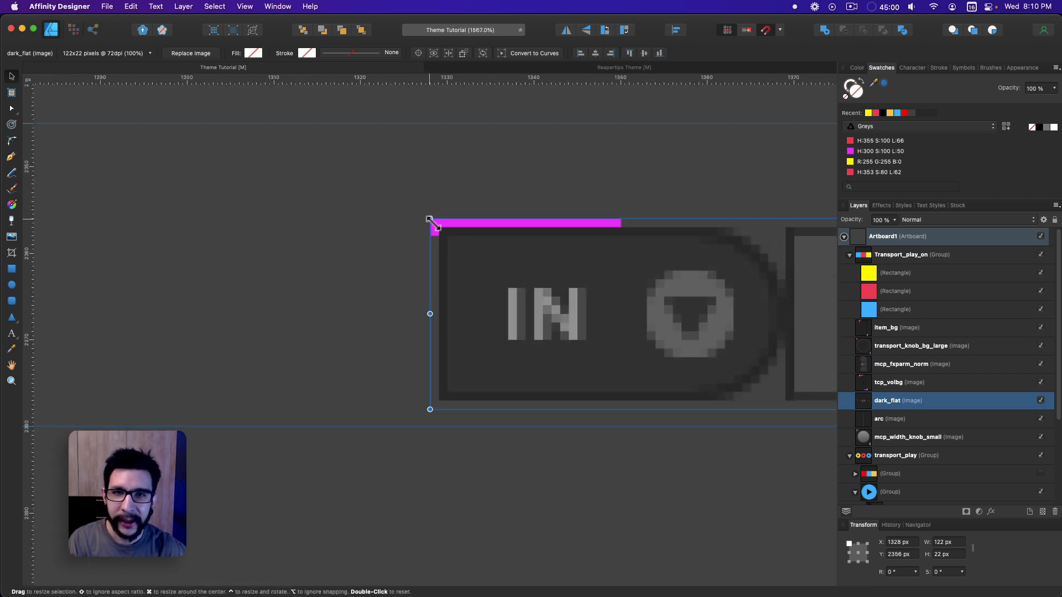
pyautogui.click(422, 387)
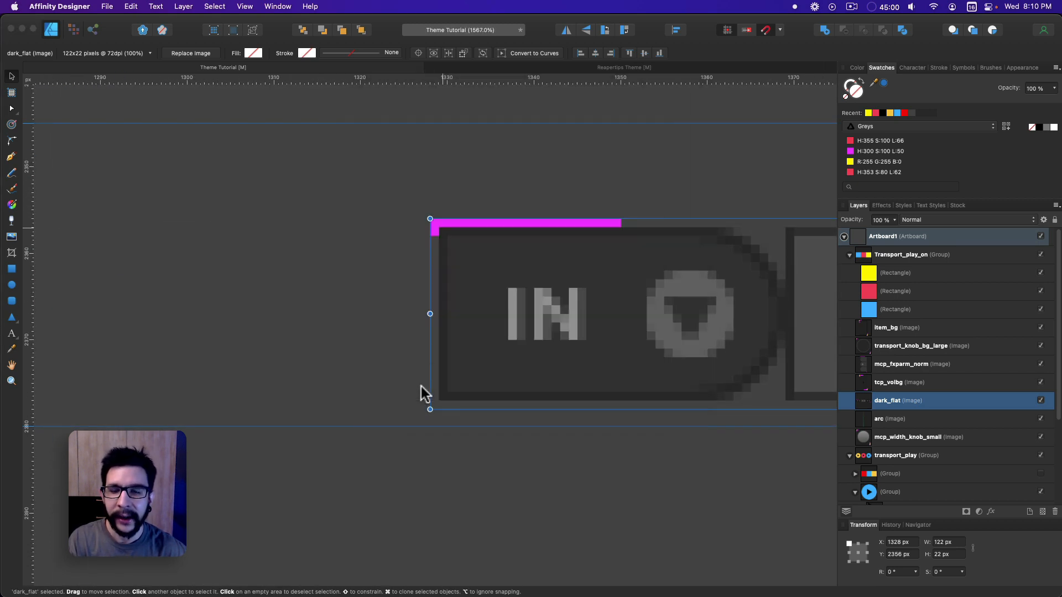
pyautogui.scroll(4, 433, 226)
pyautogui.scroll(-10, 432, 225)
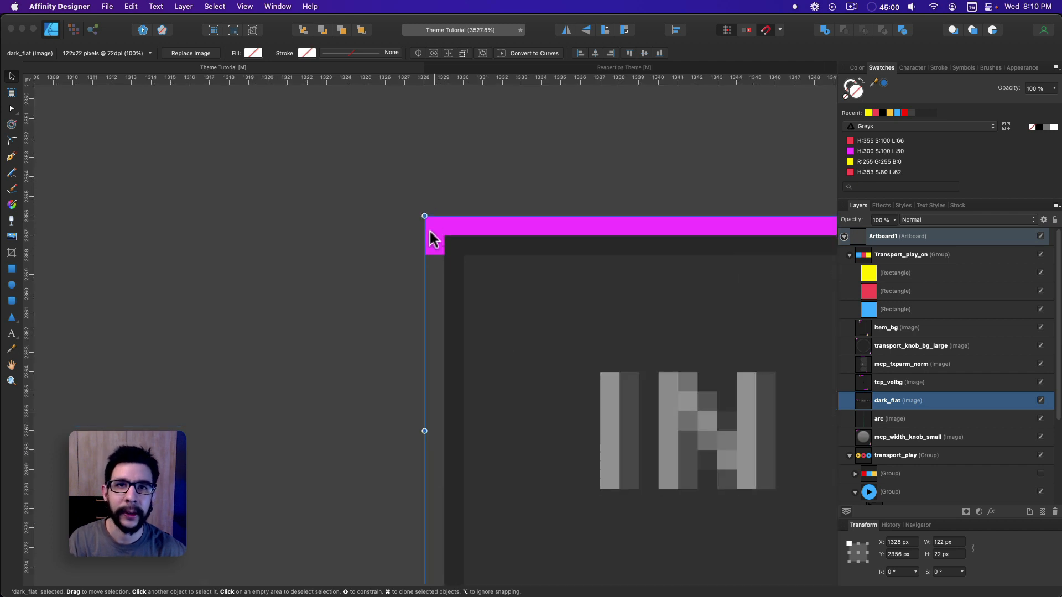
pyautogui.scroll(-4, 367, 247)
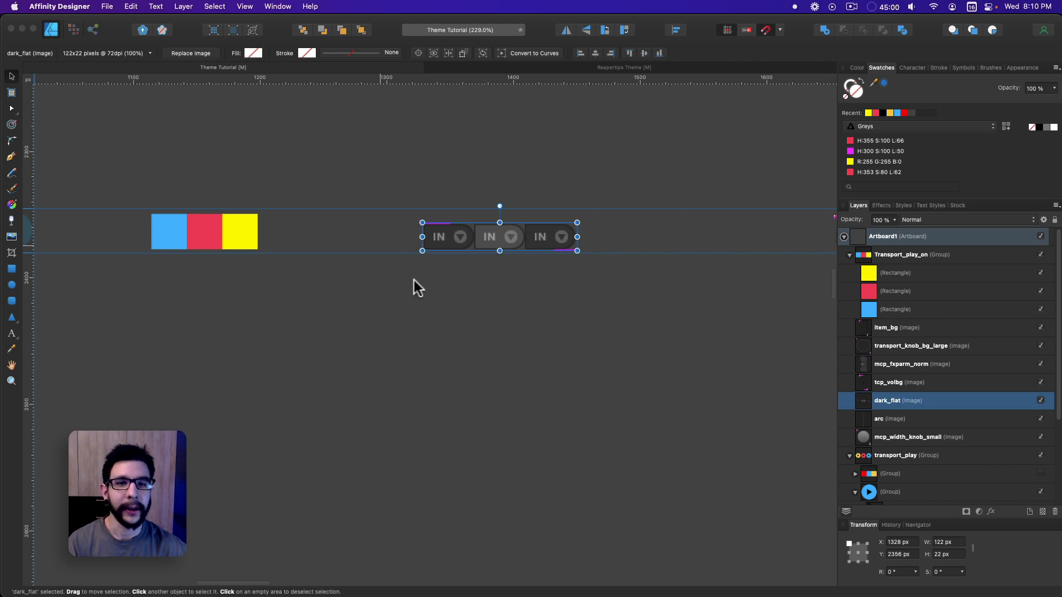
# Look over the row of other reference images that carry pink and yellow corner marks.
pyautogui.hscroll(2, 414, 280)
pyautogui.scroll(-1, 414, 280)
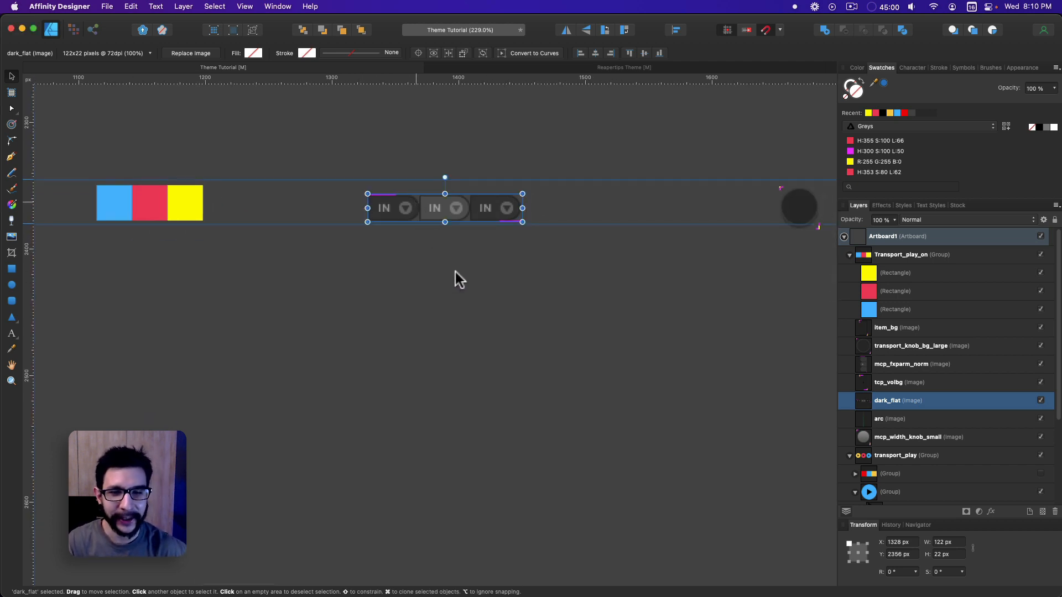
pyautogui.scroll(1, 453, 287)
pyautogui.hscroll(1, 452, 286)
pyautogui.hscroll(-3, 397, 271)
pyautogui.scroll(2, 397, 271)
pyautogui.hscroll(12, 346, 284)
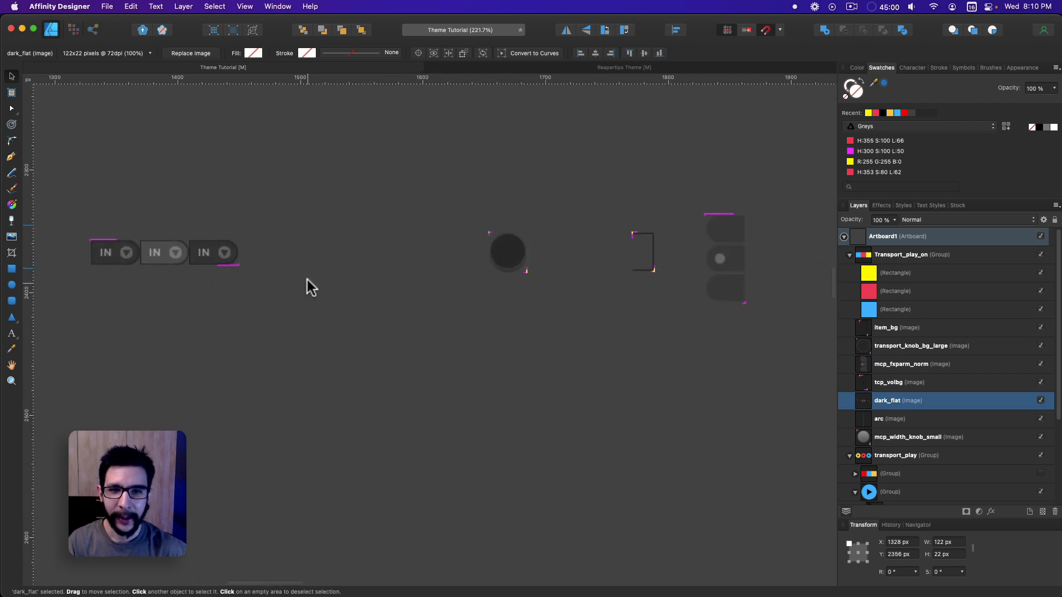
pyautogui.hscroll(-7, 524, 279)
pyautogui.hscroll(5, 493, 291)
pyautogui.hscroll(6, 437, 273)
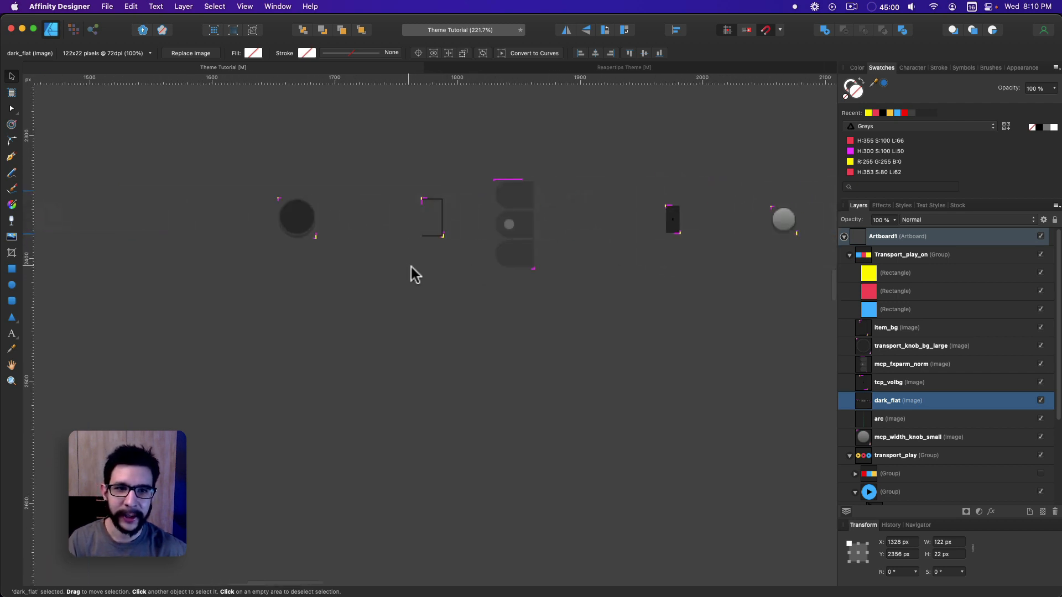
pyautogui.hscroll(-6, 420, 285)
pyautogui.hscroll(-3, 503, 294)
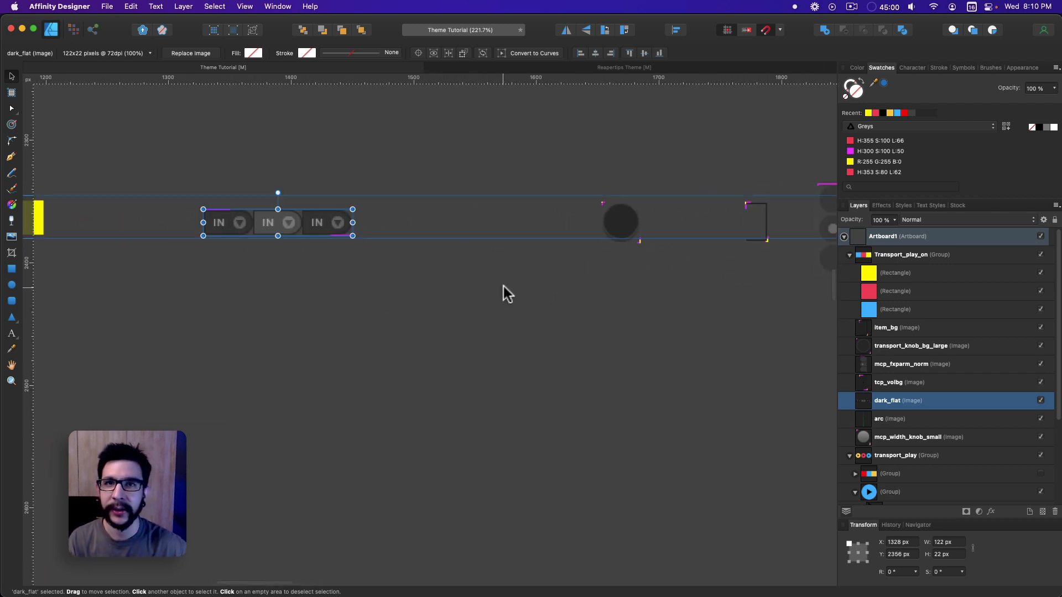
# Check the play button group and the three coloured rectangles, leaving nothing selected.
pyautogui.hscroll(-5, 463, 289)
pyautogui.scroll(1, 463, 290)
pyautogui.scroll(-2, 523, 334)
pyautogui.hscroll(-5, 434, 326)
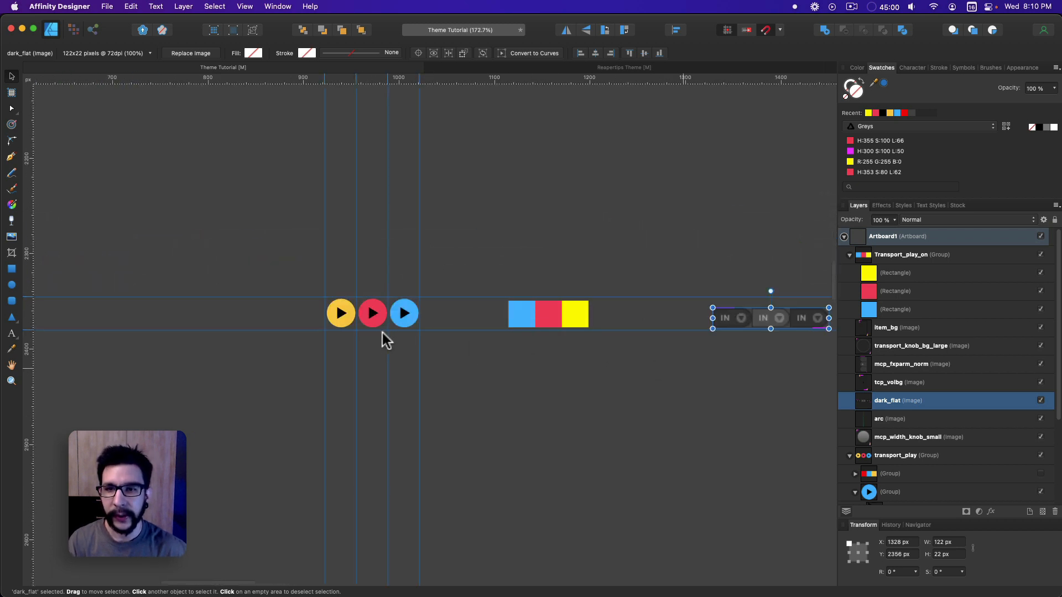
pyautogui.moveTo(303, 270); pyautogui.dragTo(600, 393)
pyautogui.click(597, 390)
pyautogui.scroll(1, 529, 340)
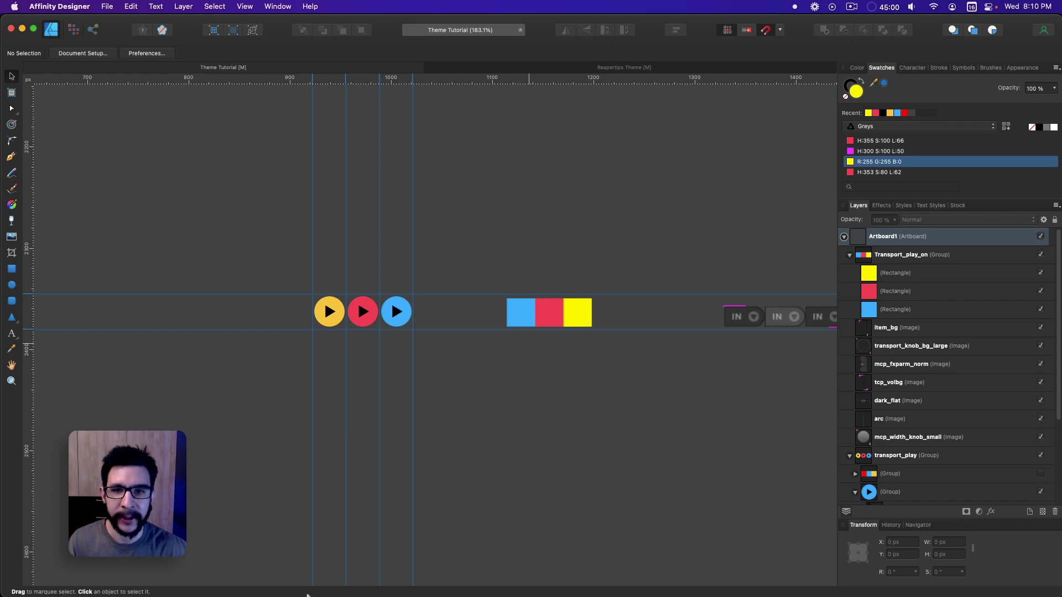
# Switch to Finder, preview track_recmode_off.png and browse the theme images in the 150 folder, ending back in Affinity Designer.
pyautogui.moveTo(133, 579)
pyautogui.click(57, 570)
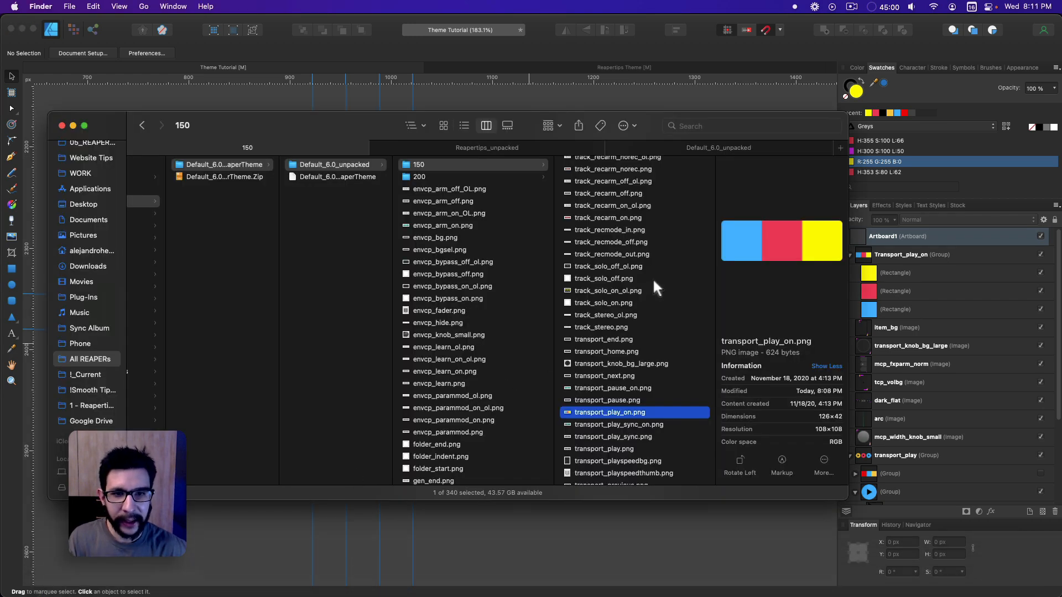
pyautogui.click(636, 242)
pyautogui.scroll(10, 639, 254)
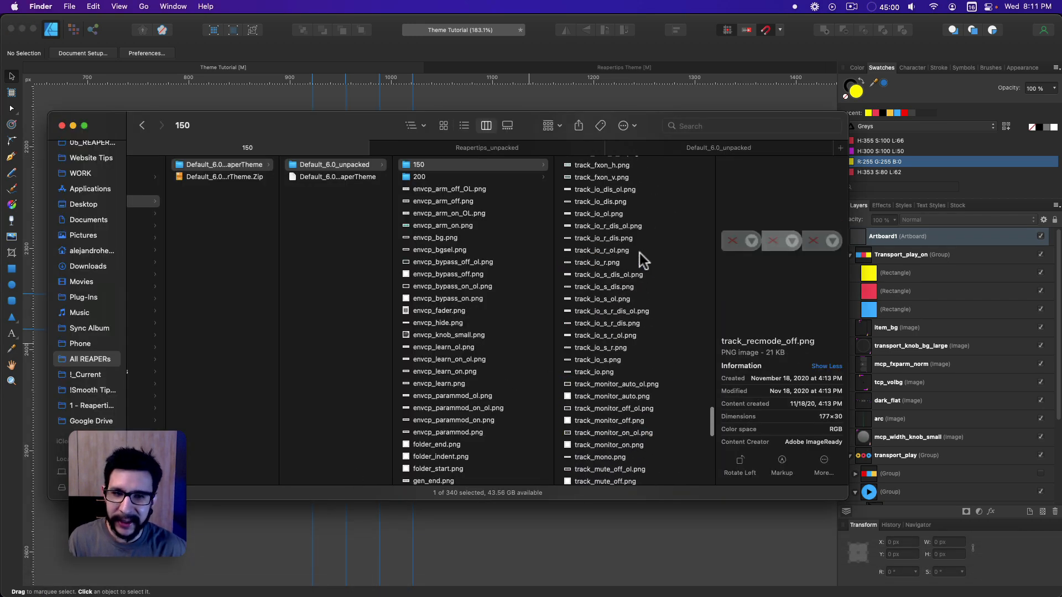
pyautogui.scroll(15, 641, 249)
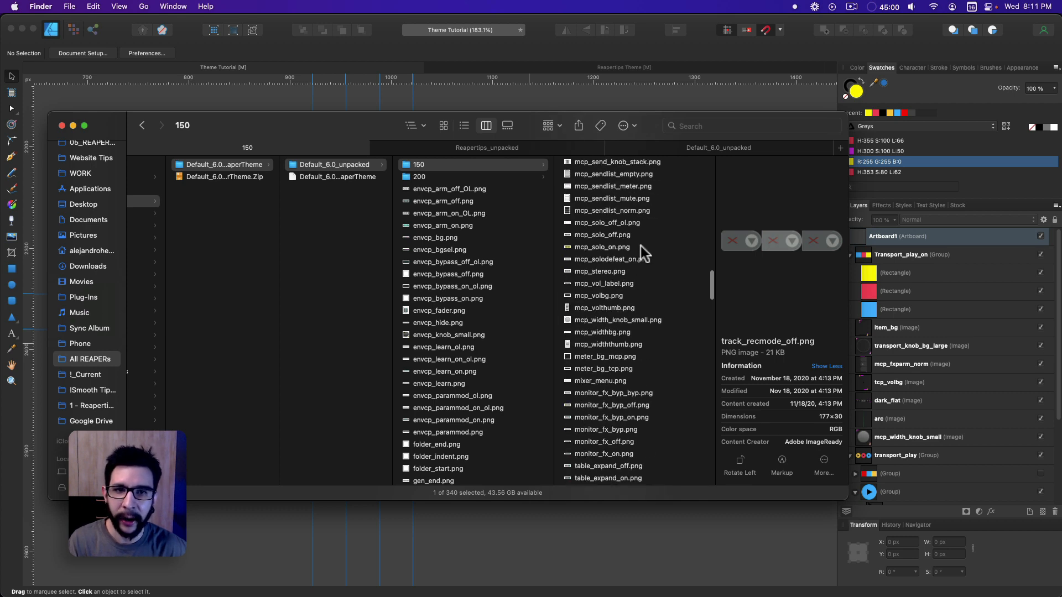
pyautogui.click(447, 520)
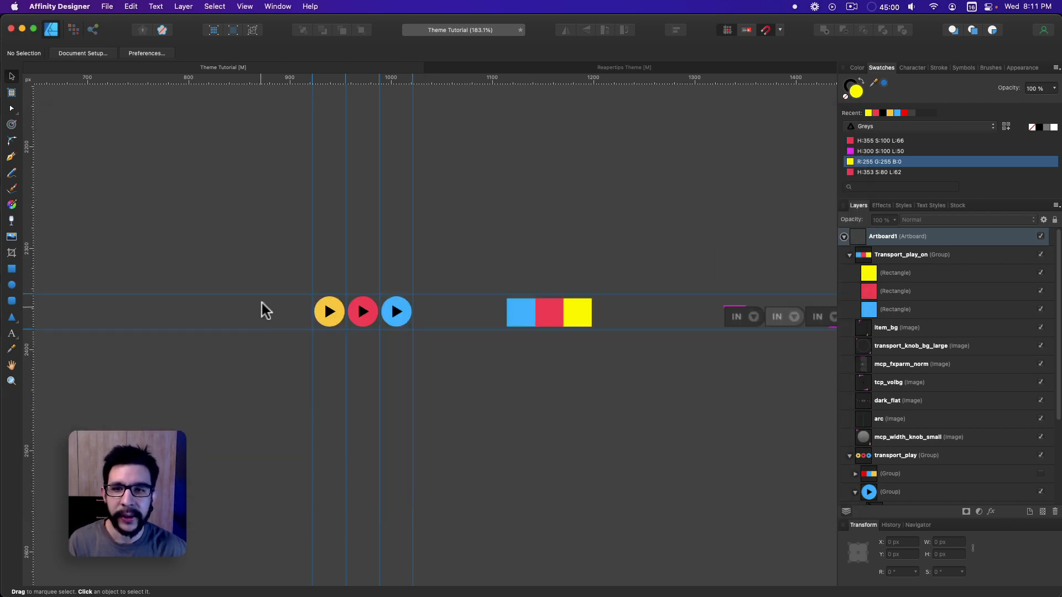
# Inspect the transport_play group and compare it with the coloured rectangles and the IN button reference image.
pyautogui.moveTo(286, 274); pyautogui.dragTo(421, 367)
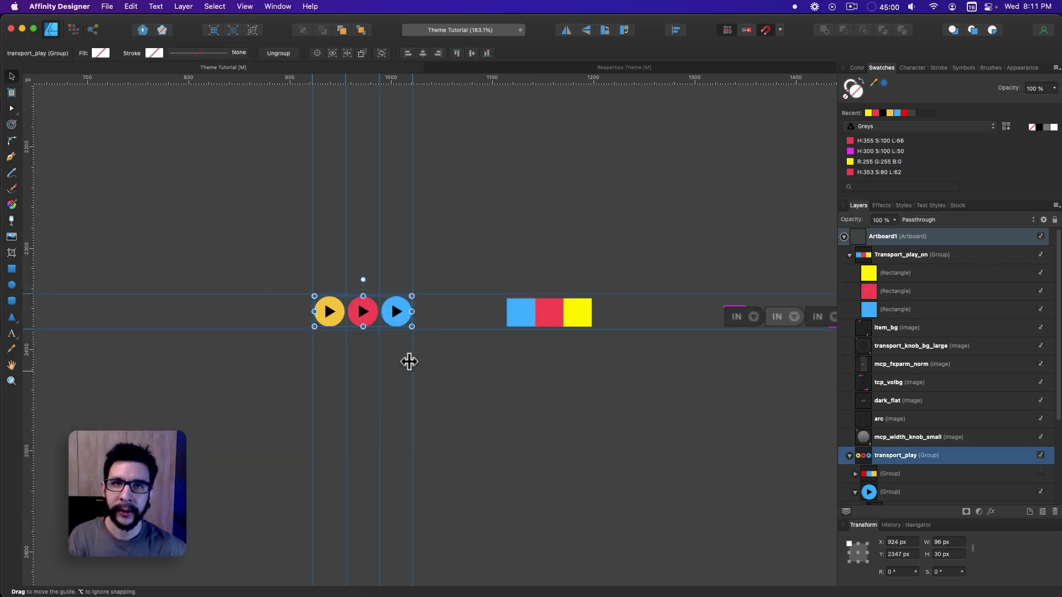
pyautogui.click(396, 361)
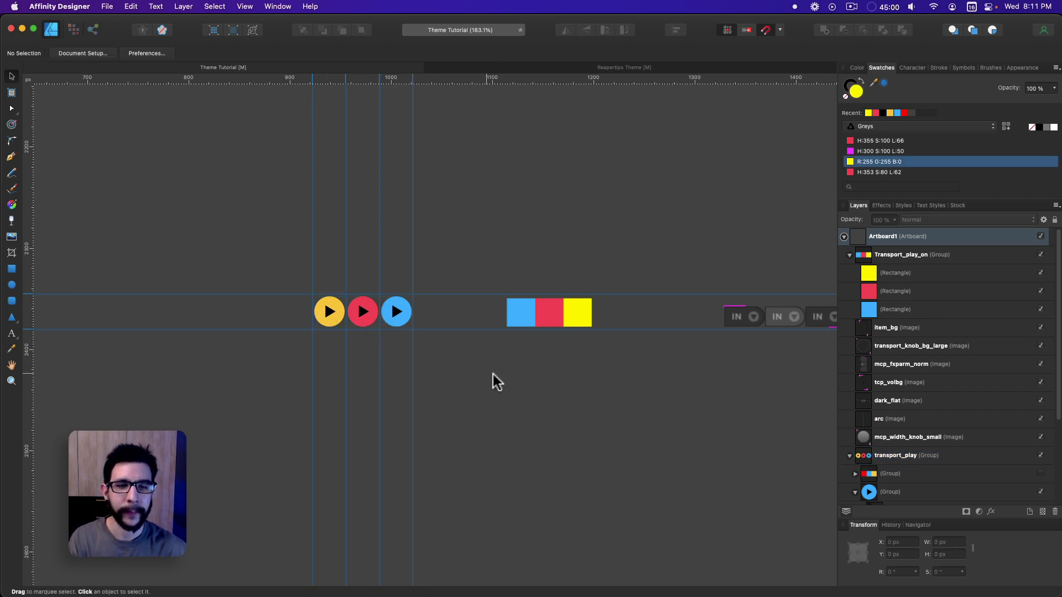
pyautogui.hscroll(5, 493, 380)
pyautogui.scroll(-2, 493, 379)
pyautogui.hscroll(3, 225, 356)
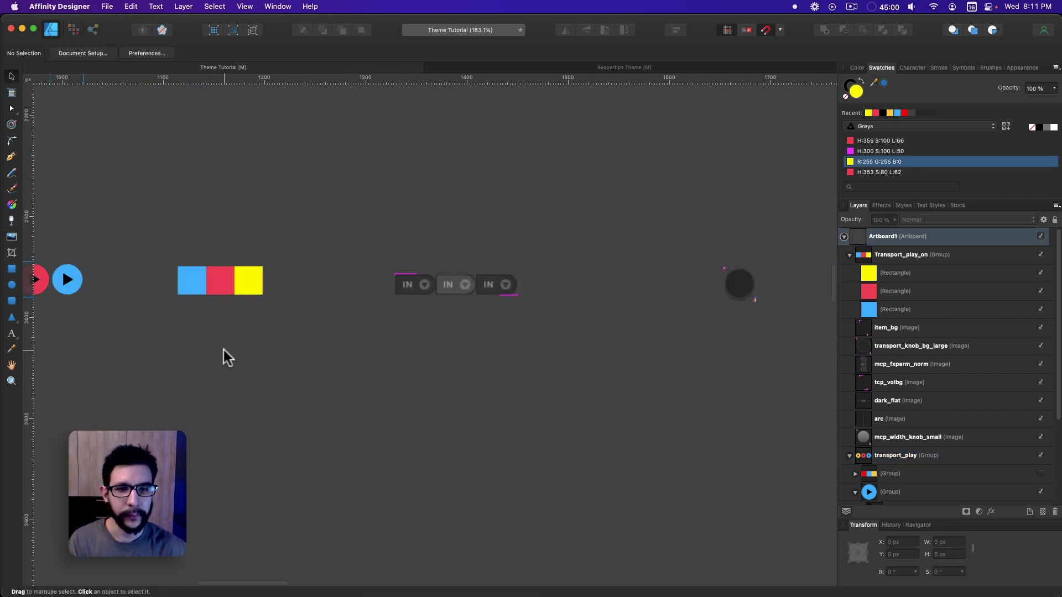
pyautogui.hscroll(-5, 704, 339)
pyautogui.scroll(-1, 704, 339)
pyautogui.hscroll(5, 403, 301)
pyautogui.scroll(2, 404, 303)
pyautogui.hscroll(-1, 404, 303)
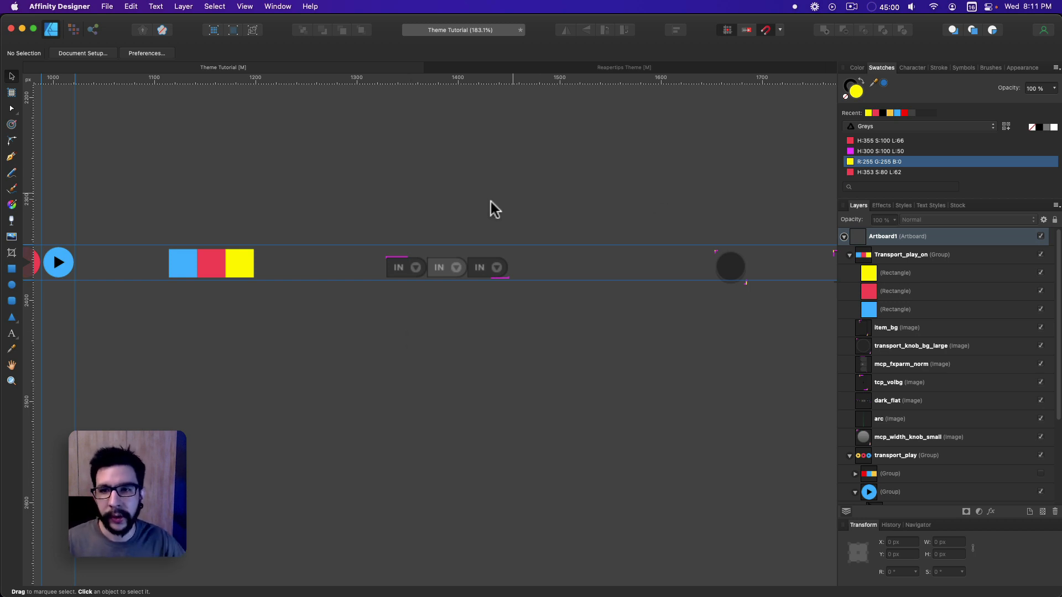
pyautogui.hscroll(-5, 490, 202)
pyautogui.hscroll(1, 387, 326)
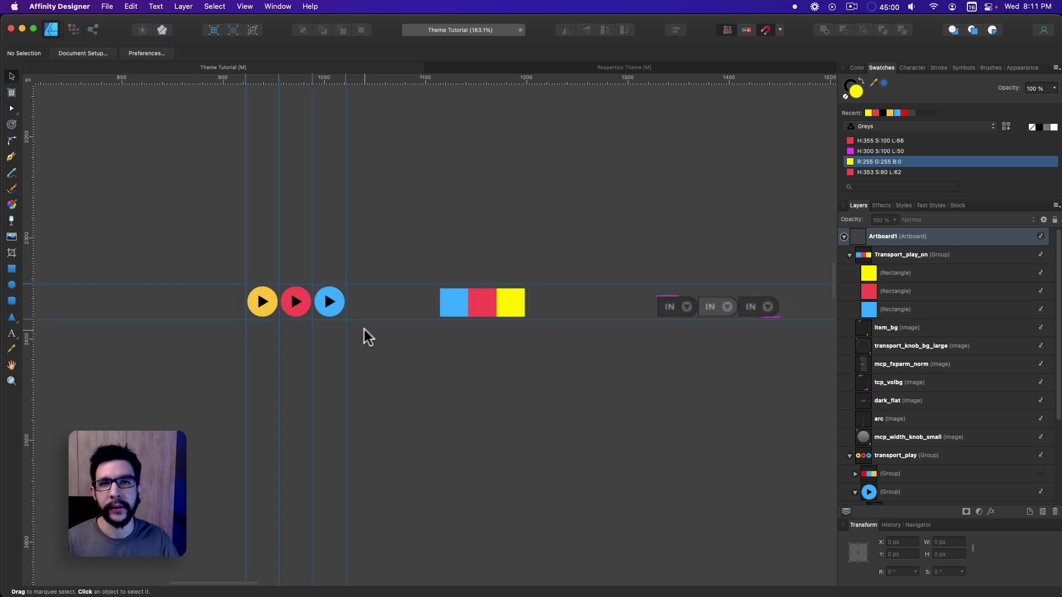
pyautogui.hscroll(4, 686, 443)
pyautogui.scroll(-1, 685, 442)
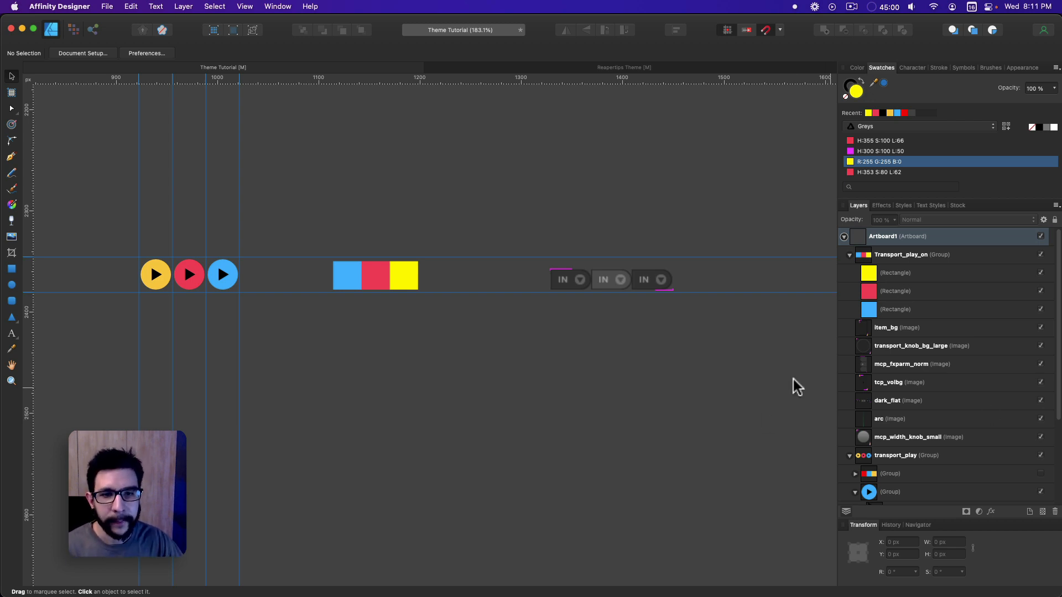
# Select the dark_flat image and view it together with the neighbouring round knob reference.
pyautogui.hscroll(3, 719, 359)
pyautogui.scroll(5, 547, 303)
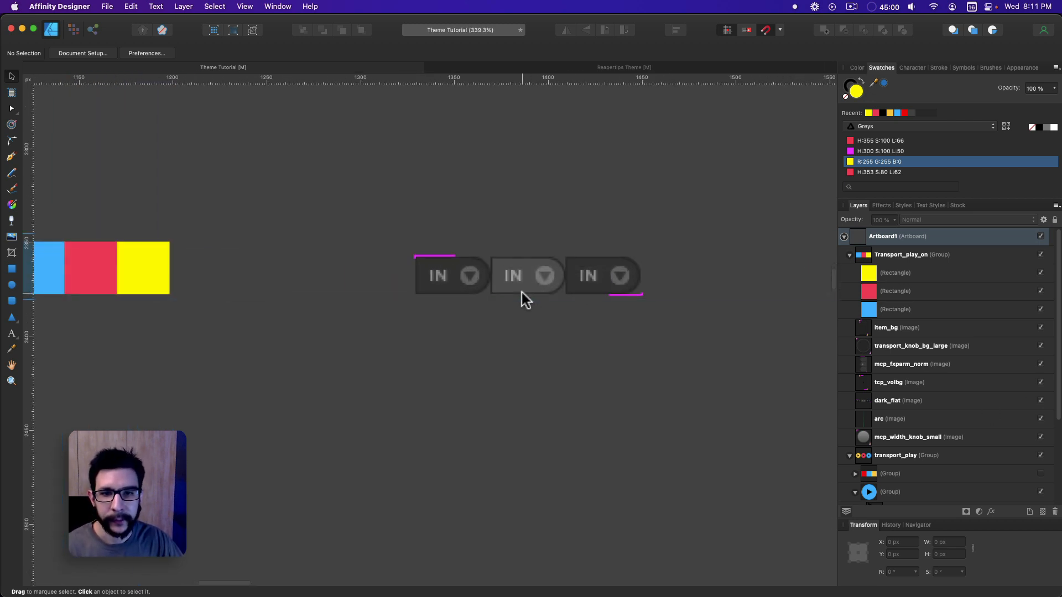
pyautogui.hscroll(3, 536, 313)
pyautogui.scroll(1, 536, 313)
pyautogui.click(460, 291)
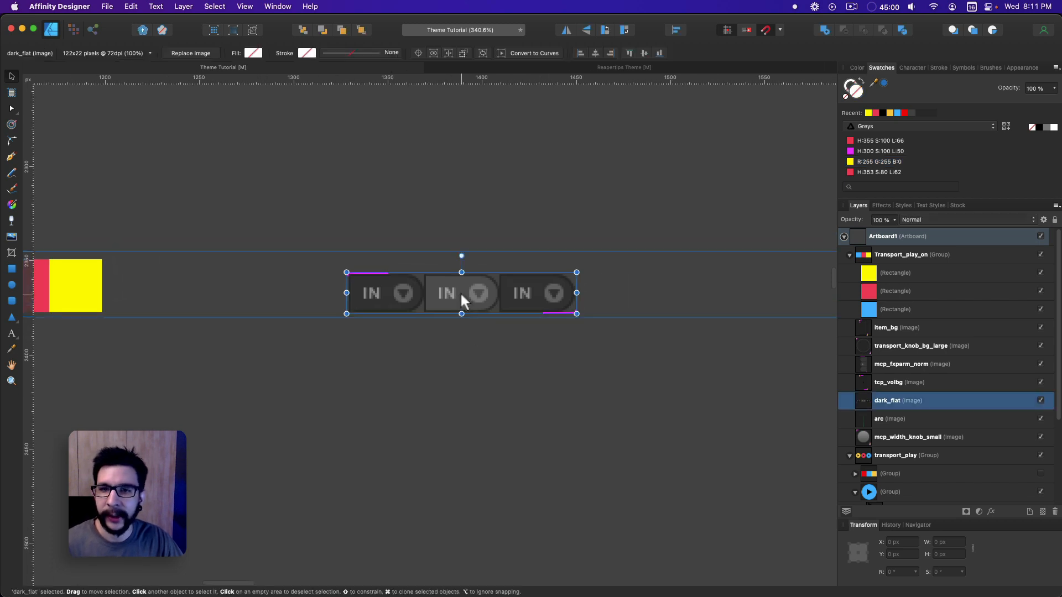
pyautogui.hscroll(5, 480, 360)
pyautogui.scroll(-1, 350, 360)
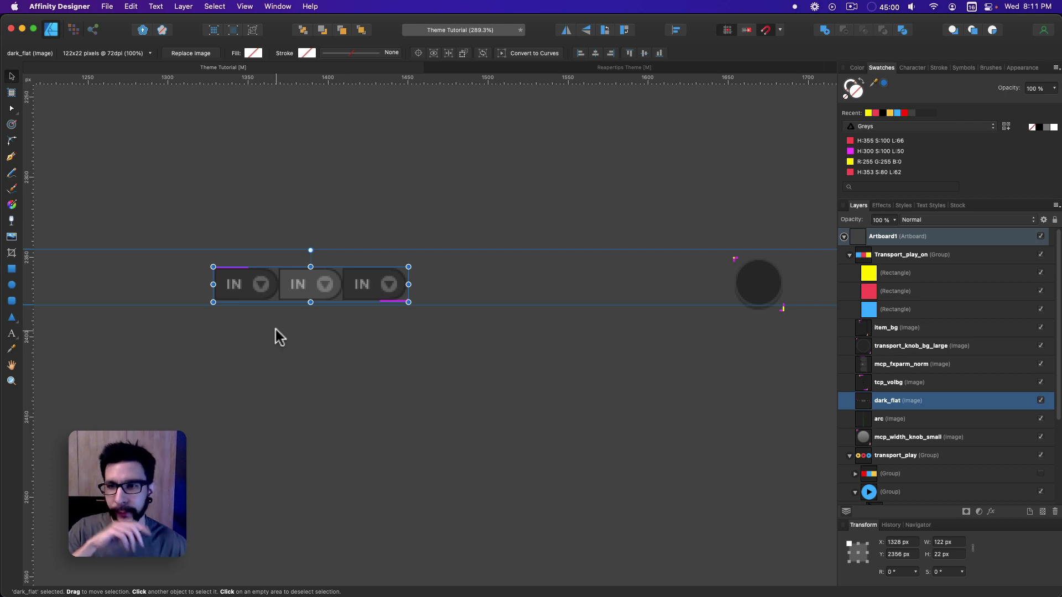
# Move the dark_flat image up to Y 2352 px.
pyautogui.click(242, 332)
pyautogui.hscroll(-2, 277, 337)
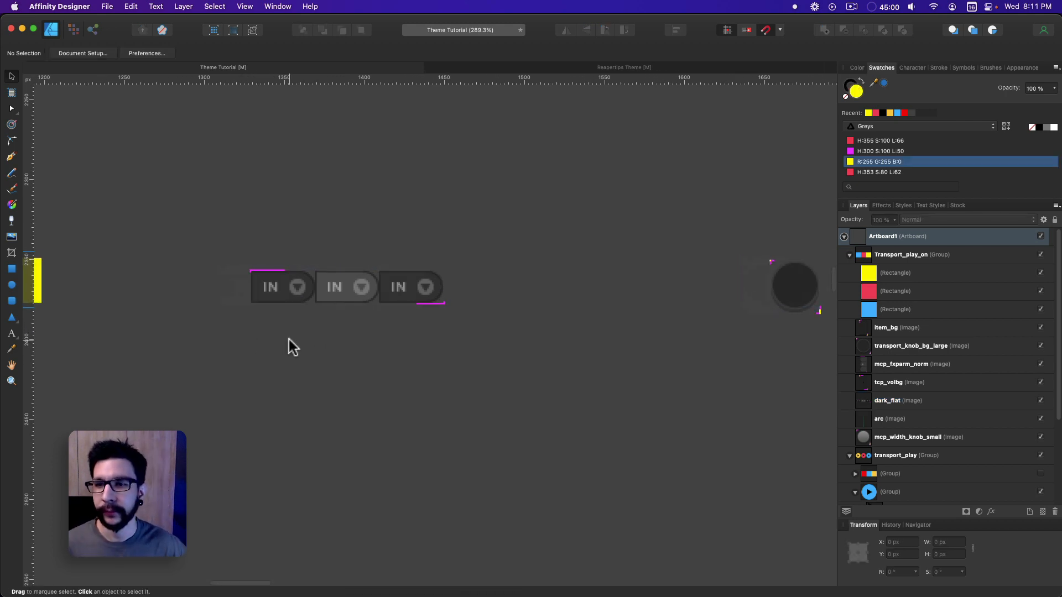
pyautogui.scroll(3, 171, 272)
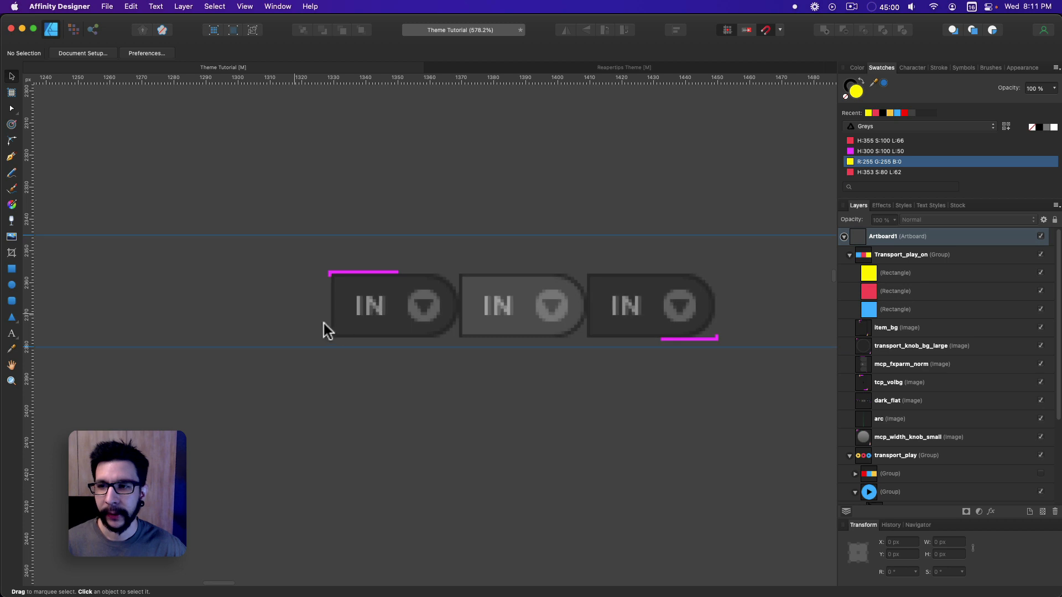
pyautogui.click(496, 294)
pyautogui.scroll(-3, 488, 295)
pyautogui.hscroll(15, 333, 300)
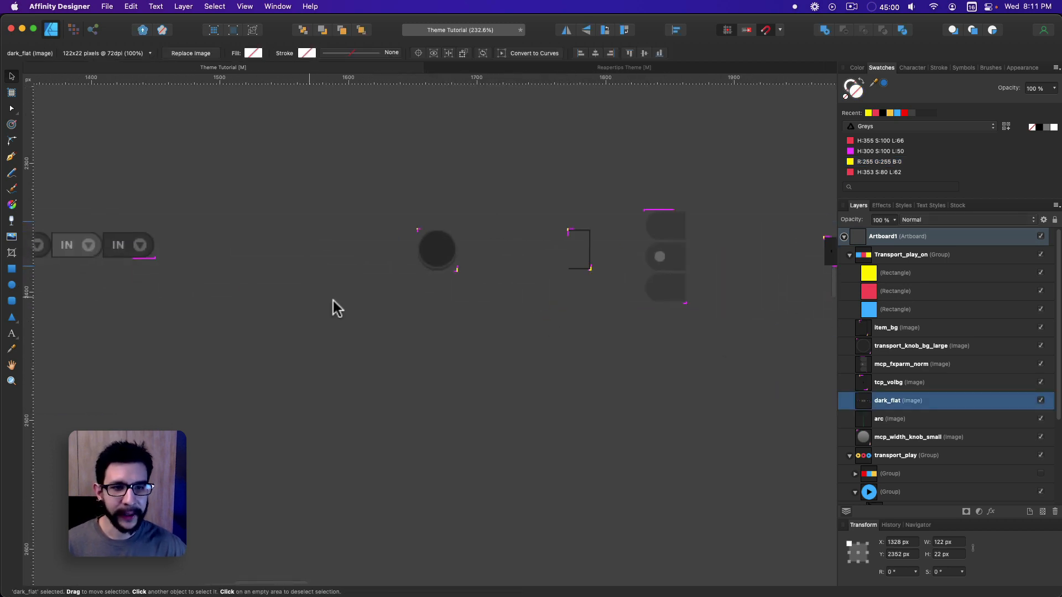
# Examine the three button states and the pink lines at both ends of the dark_flat image.
pyautogui.hscroll(-3, 257, 302)
pyautogui.hscroll(-5, 478, 296)
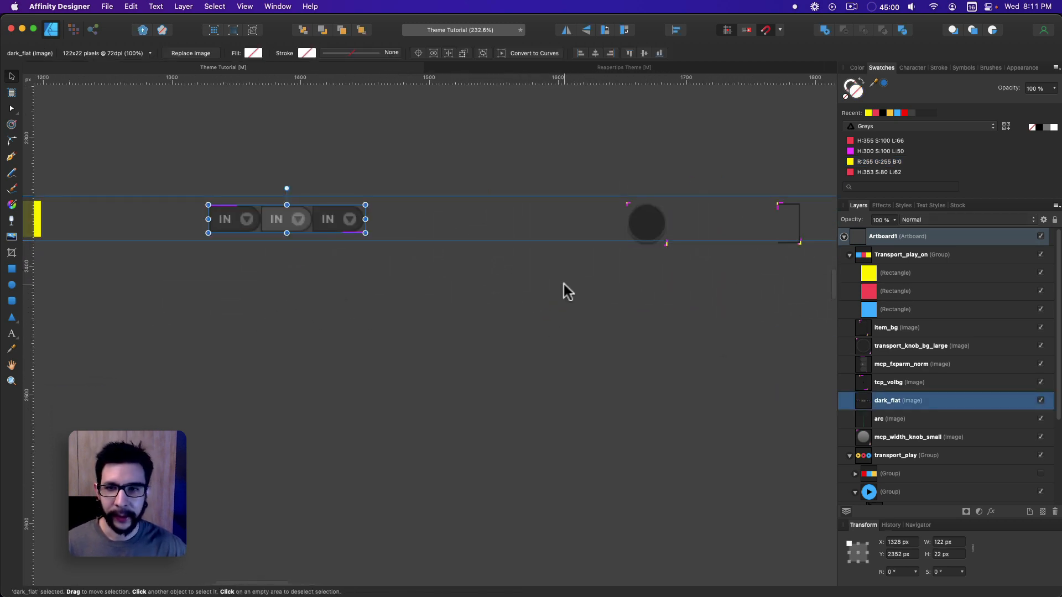
pyautogui.hscroll(-3, 451, 287)
pyautogui.scroll(2, 451, 287)
pyautogui.scroll(5, 437, 327)
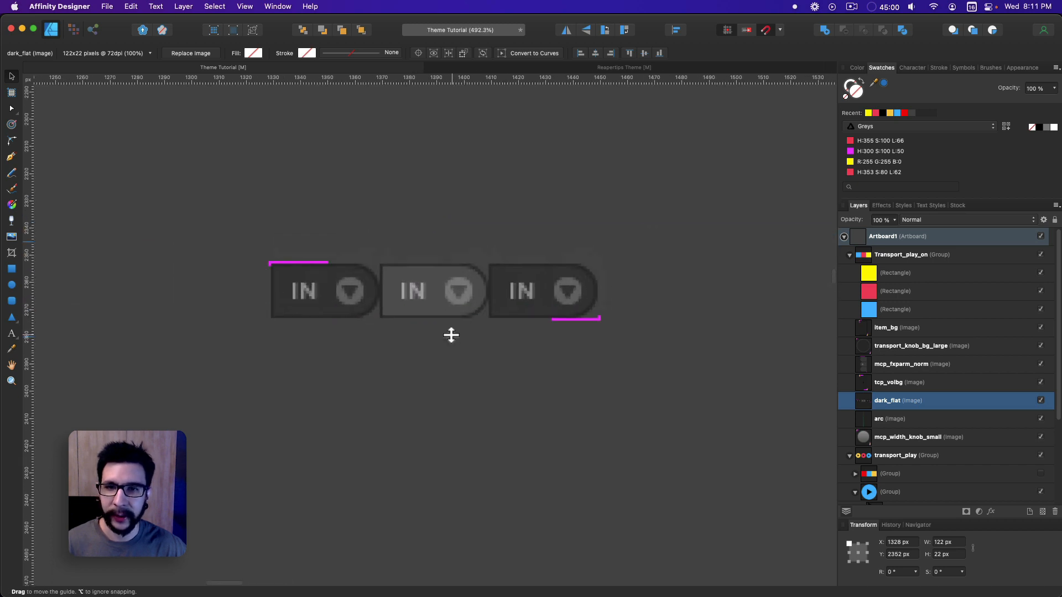
pyautogui.scroll(-2, 423, 316)
pyautogui.hscroll(-3, 371, 350)
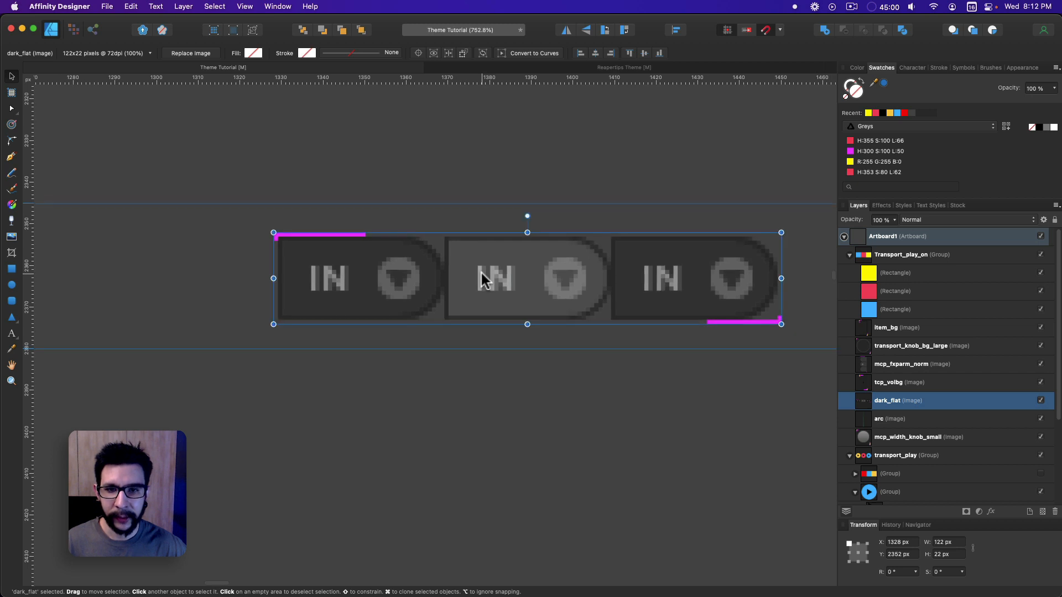
# Move the dark_flat image to an empty area of the artboard at X 1421 px, Y 2956 px.
pyautogui.scroll(-3, 486, 277)
pyautogui.scroll(-4, 419, 284)
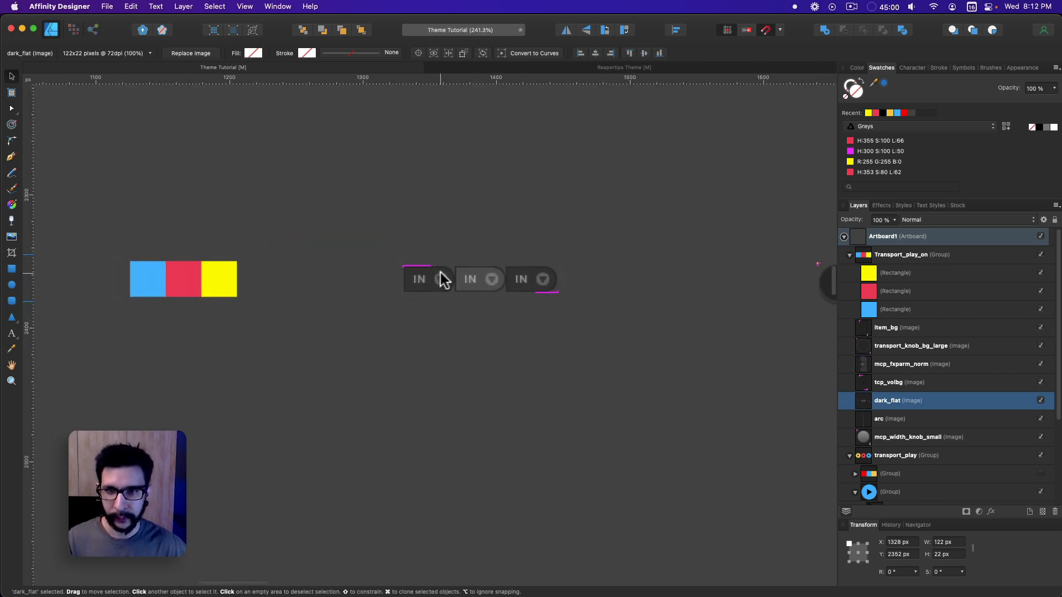
pyautogui.moveTo(445, 300); pyautogui.dragTo(675, 545)
pyautogui.moveTo(675, 545); pyautogui.dragTo(377, 307)
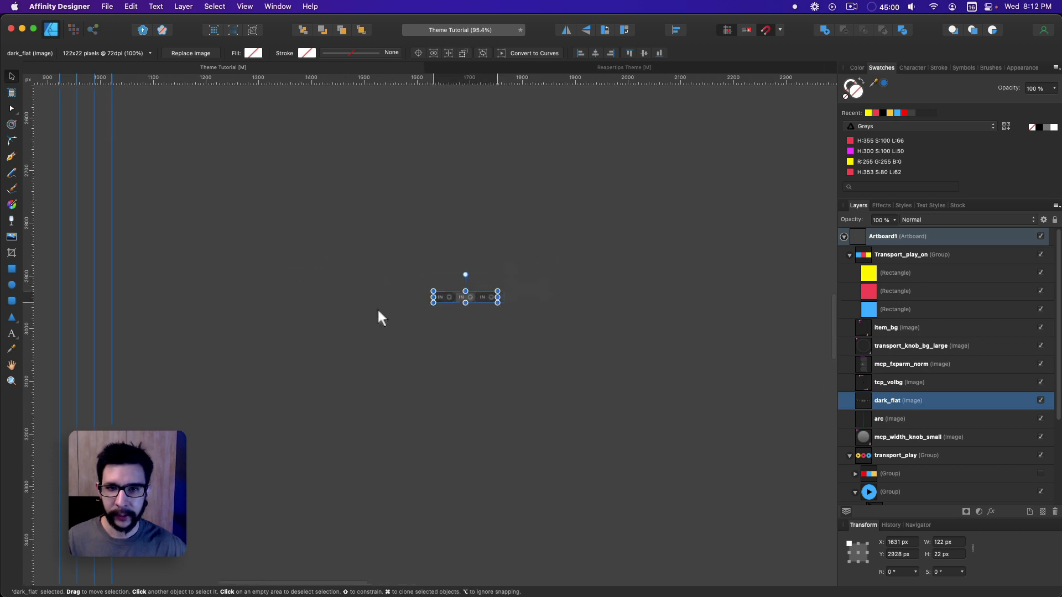
pyautogui.click(352, 360)
pyautogui.scroll(3, 351, 334)
pyautogui.scroll(5, 351, 334)
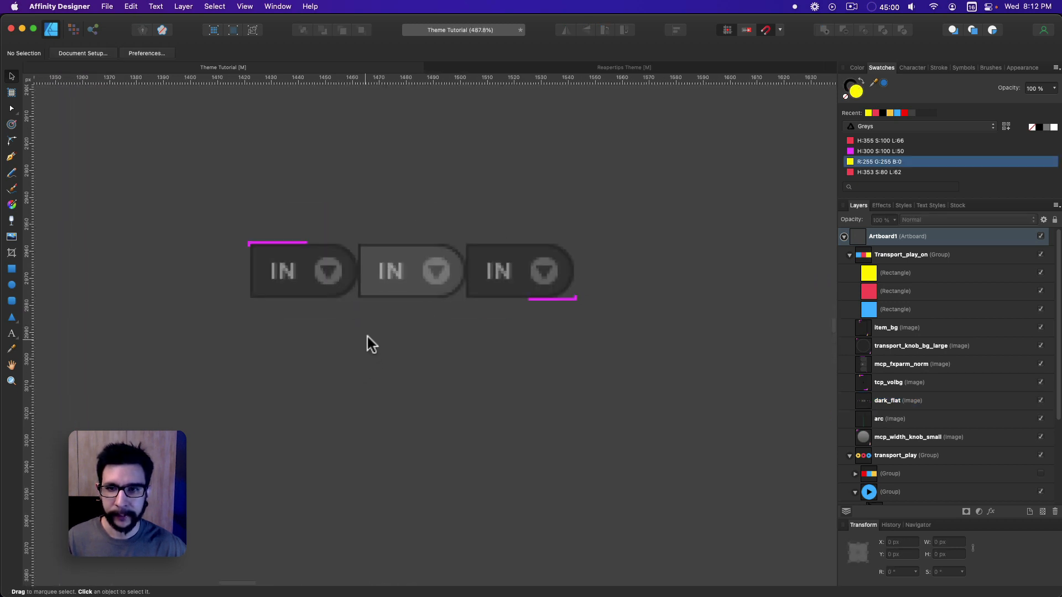
pyautogui.scroll(-1, 402, 381)
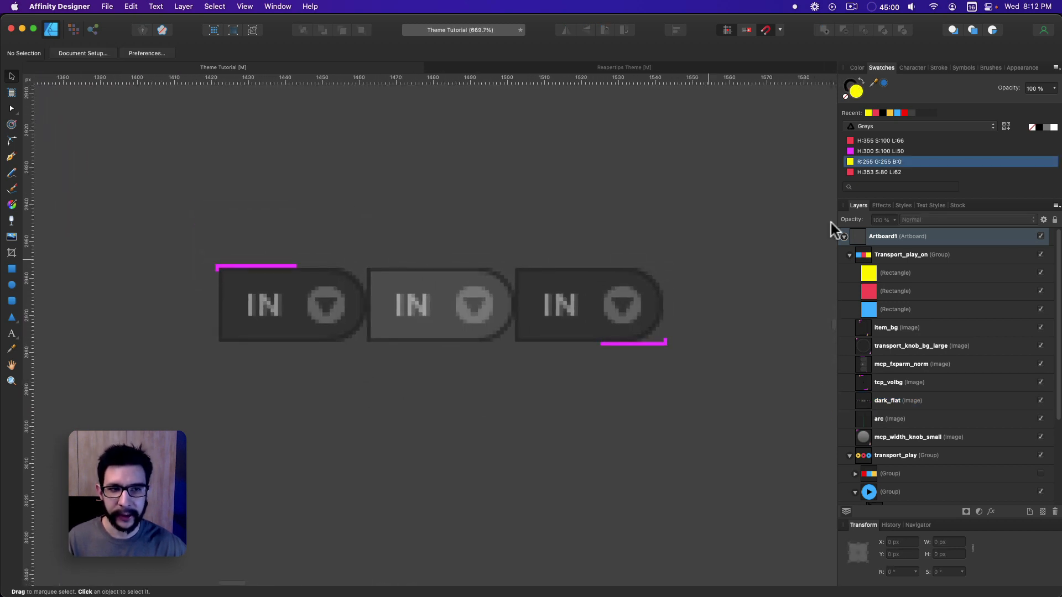
# Collapse the Transport_play_on group and examine the three button states and corner pink lines of the dark_flat image.
pyautogui.click(850, 254)
pyautogui.scroll(-1, 413, 374)
pyautogui.click(414, 348)
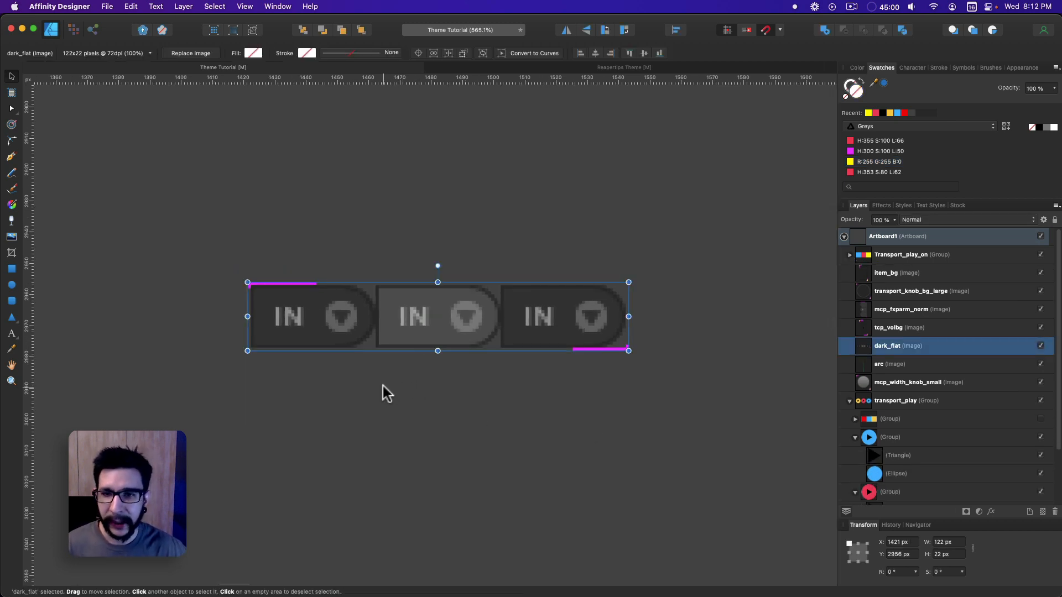
pyautogui.click(382, 385)
pyautogui.scroll(1, 283, 295)
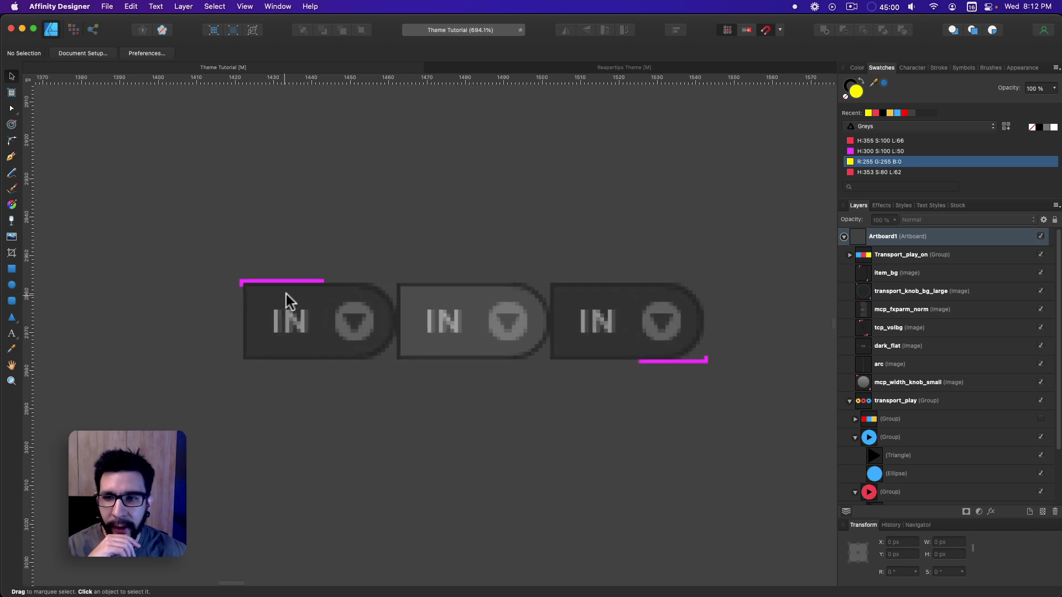
pyautogui.scroll(3, 647, 370)
pyautogui.scroll(-1, 619, 363)
pyautogui.scroll(-1, 597, 340)
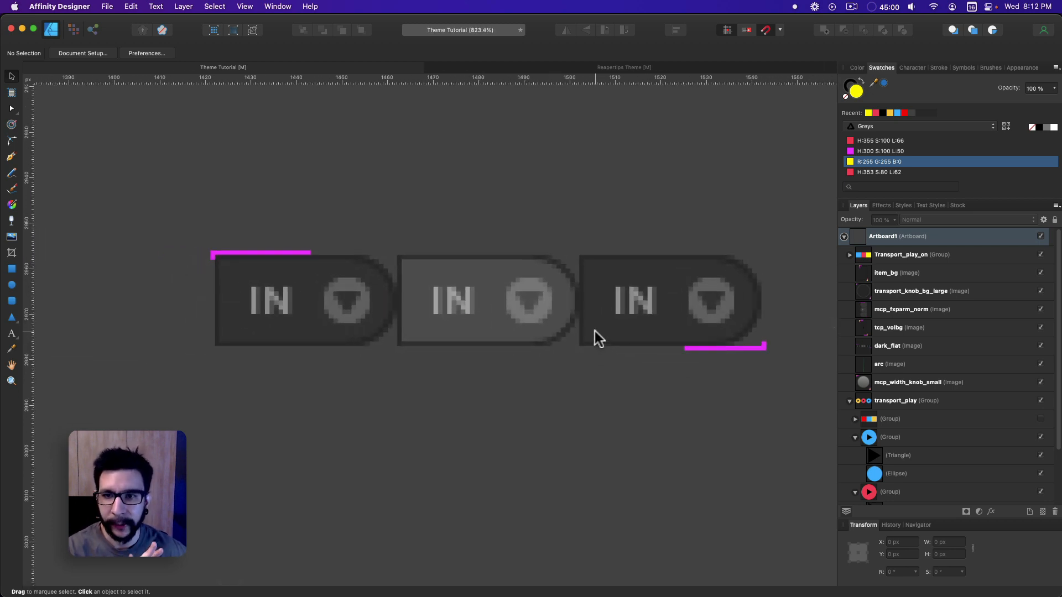
# Draw a 21 × 20 px yellow rectangle over the first IN button, spanning the width beneath its upper pink line.
pyautogui.click(11, 269)
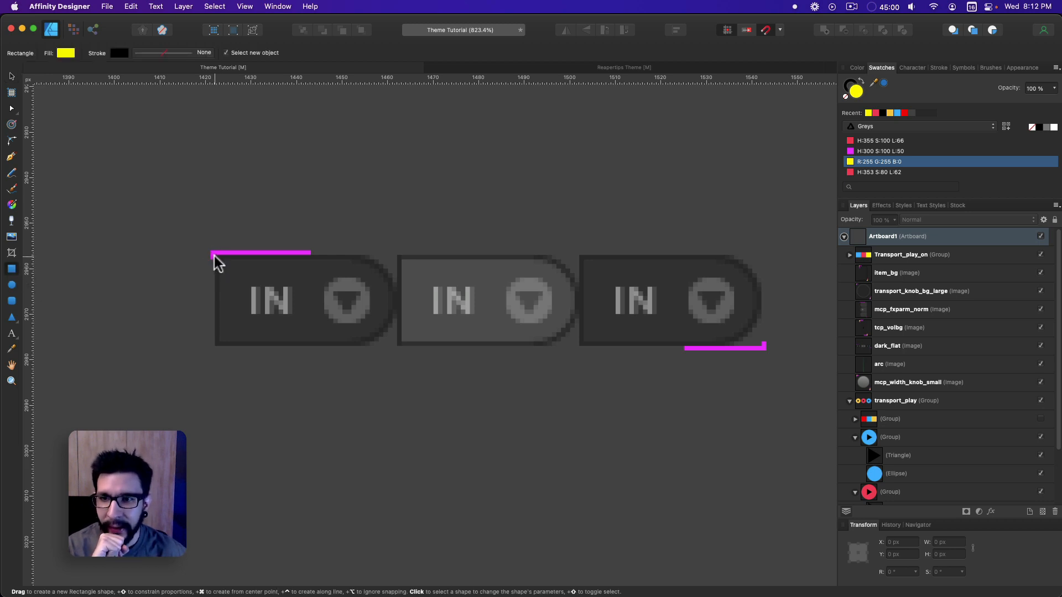
pyautogui.moveTo(215, 256)
pyautogui.mouseDown()
pyautogui.moveTo(304, 312)
pyautogui.moveTo(309, 250)
pyautogui.moveTo(312, 345)
pyautogui.mouseUp()
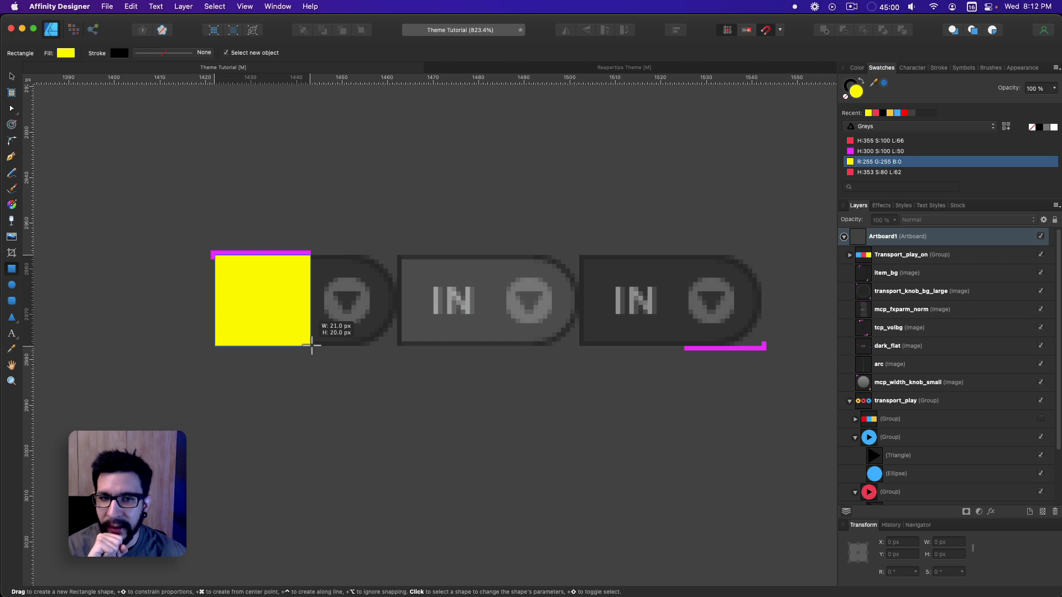
pyautogui.moveTo(311, 346); pyautogui.dragTo(309, 346)
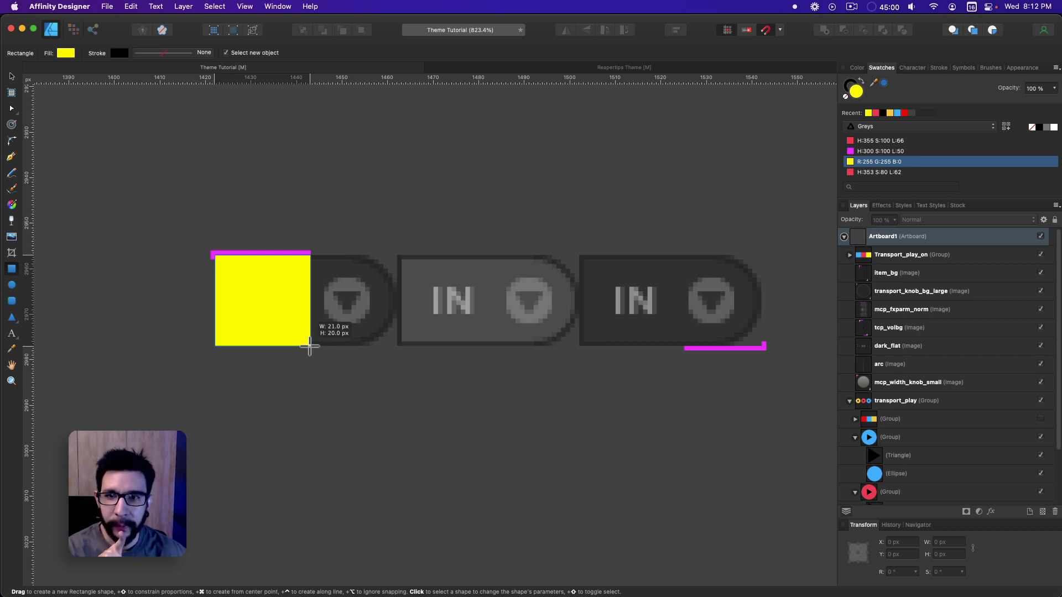
pyautogui.moveTo(309, 347); pyautogui.dragTo(310, 347)
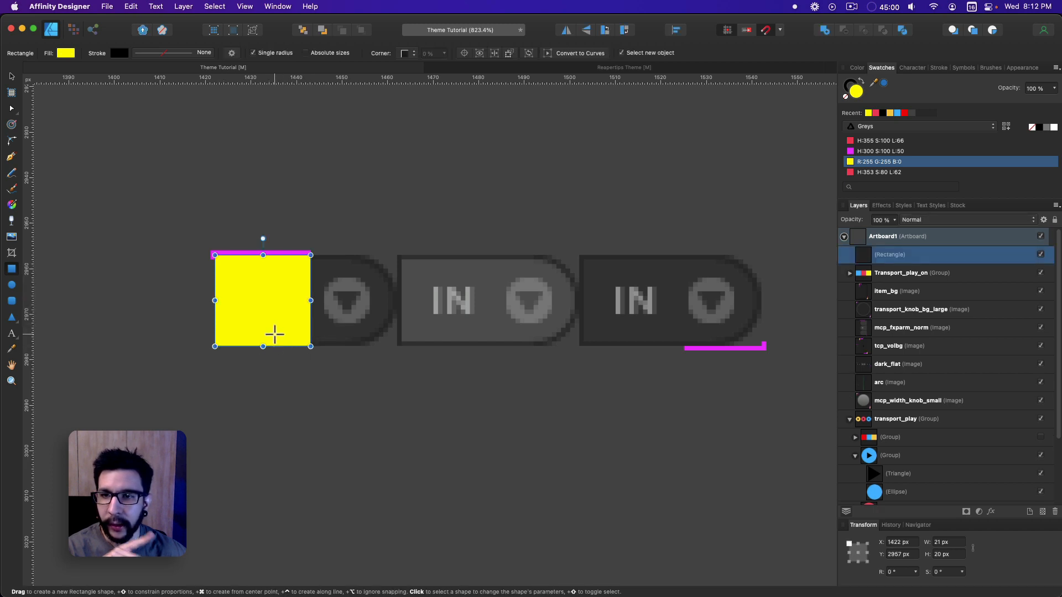
pyautogui.scroll(2, 285, 324)
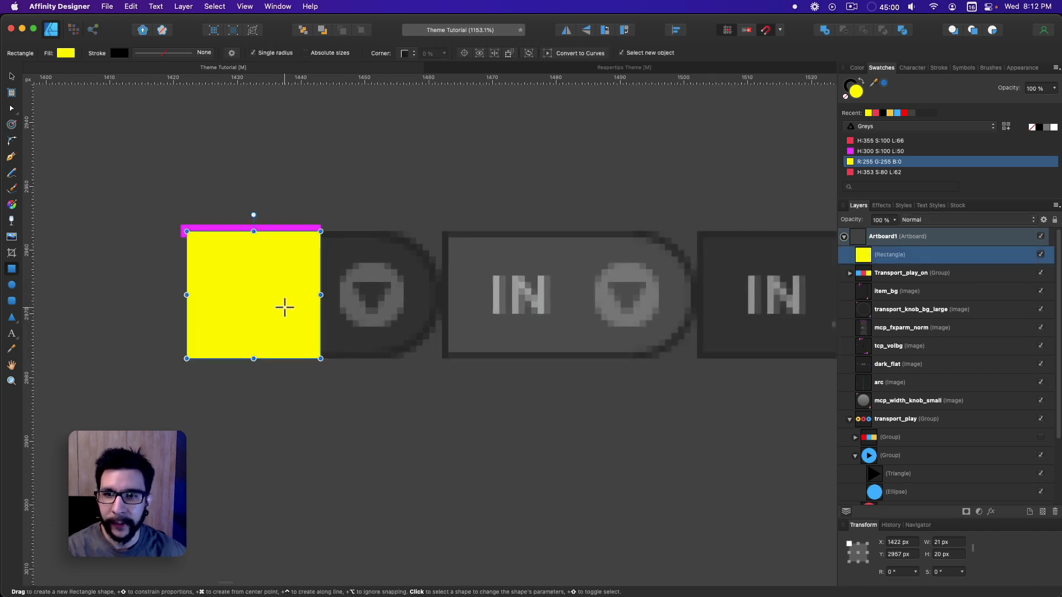
pyautogui.press('v')
pyautogui.moveTo(278, 294); pyautogui.dragTo(155, 296)
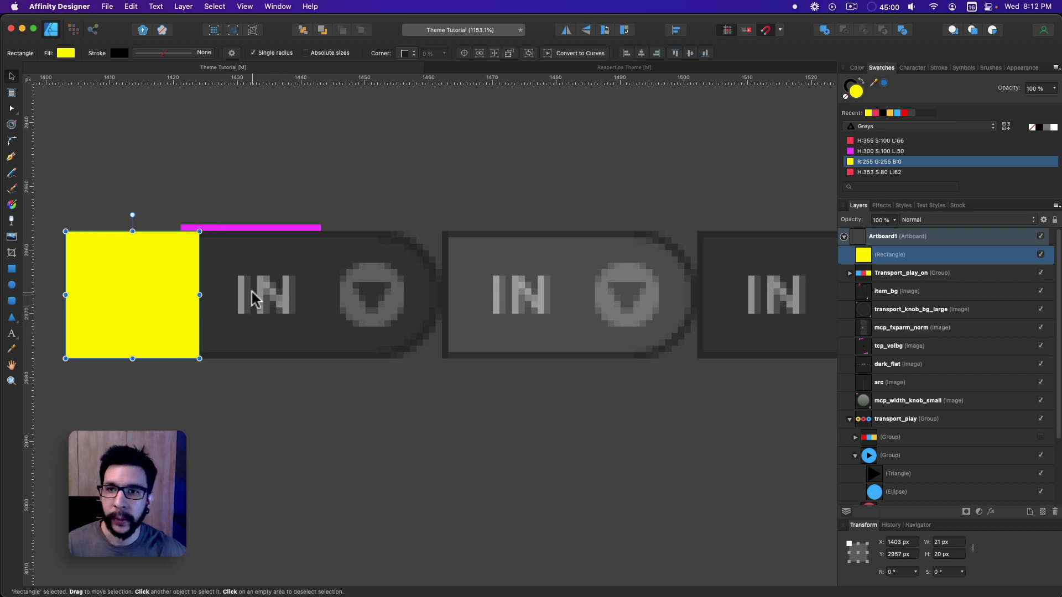
pyautogui.press('super+z')
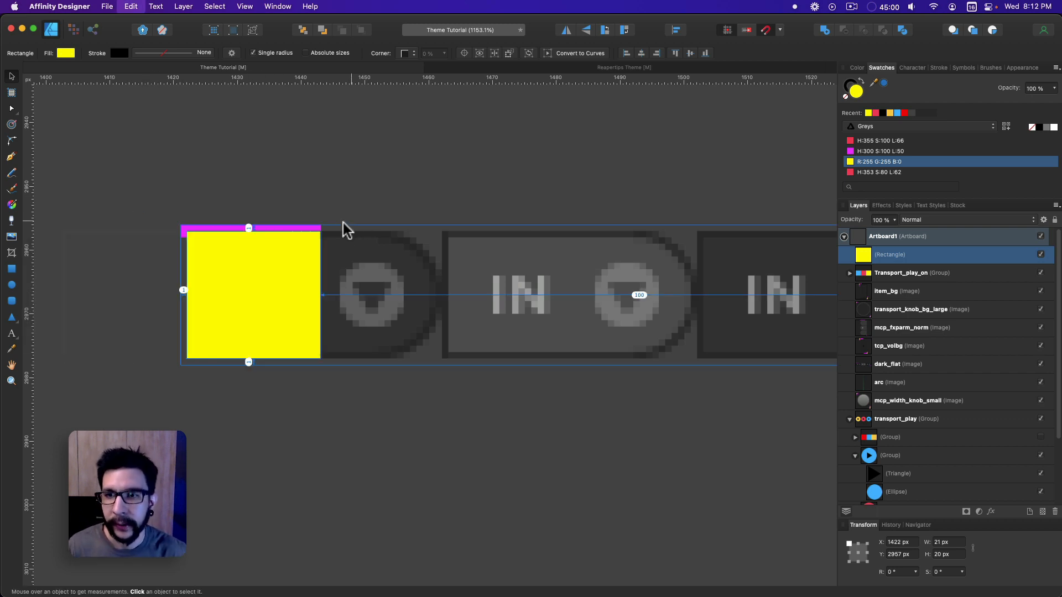
# Set the yellow rectangle's opacity to 40%.
pyautogui.press('4')
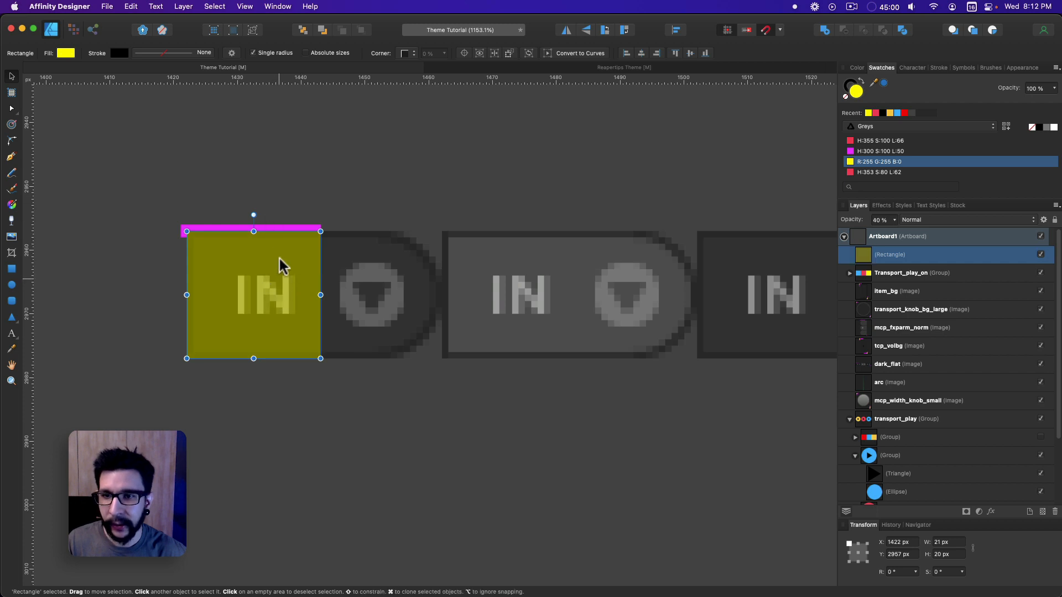
pyautogui.scroll(-3, 276, 296)
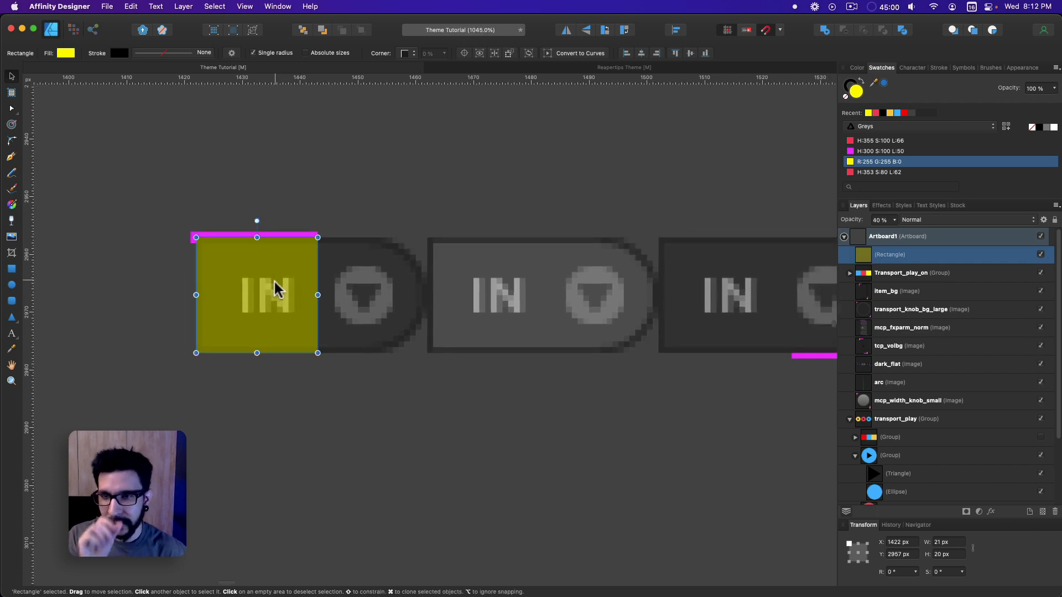
pyautogui.scroll(-5, 277, 291)
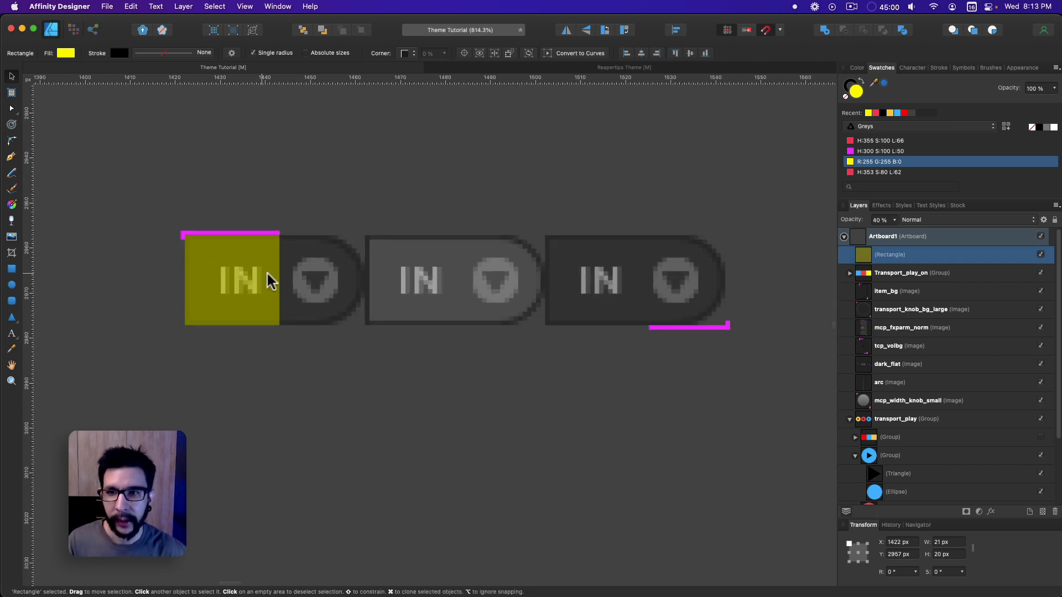
# Duplicate the translucent yellow rectangle onto the third IN button at X 1504 px, ending where the lower pink line starts.
pyautogui.press('m')
pyautogui.click(11, 76)
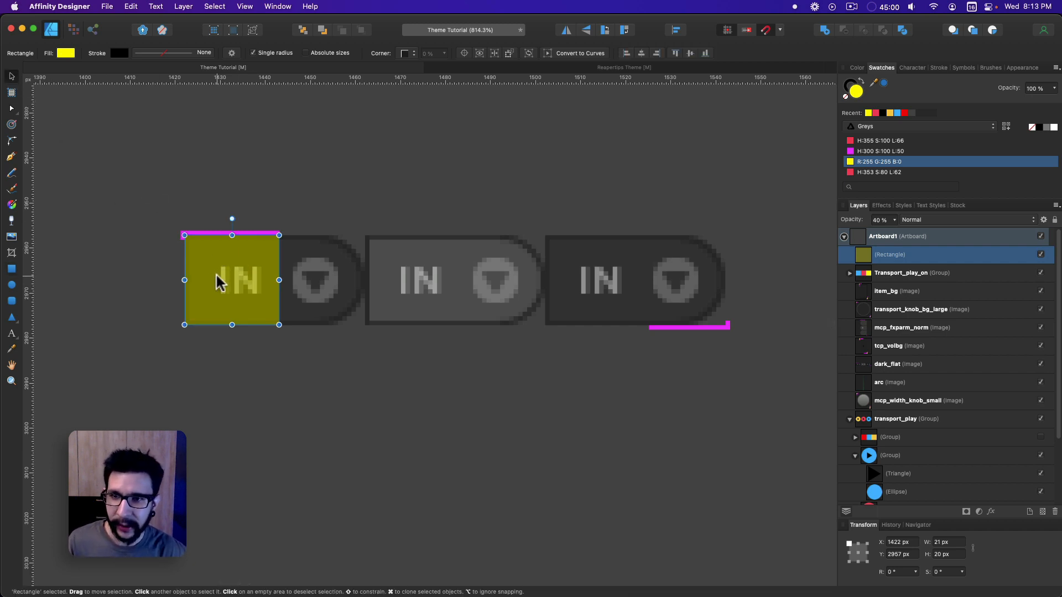
pyautogui.moveTo(220, 275); pyautogui.dragTo(584, 275)
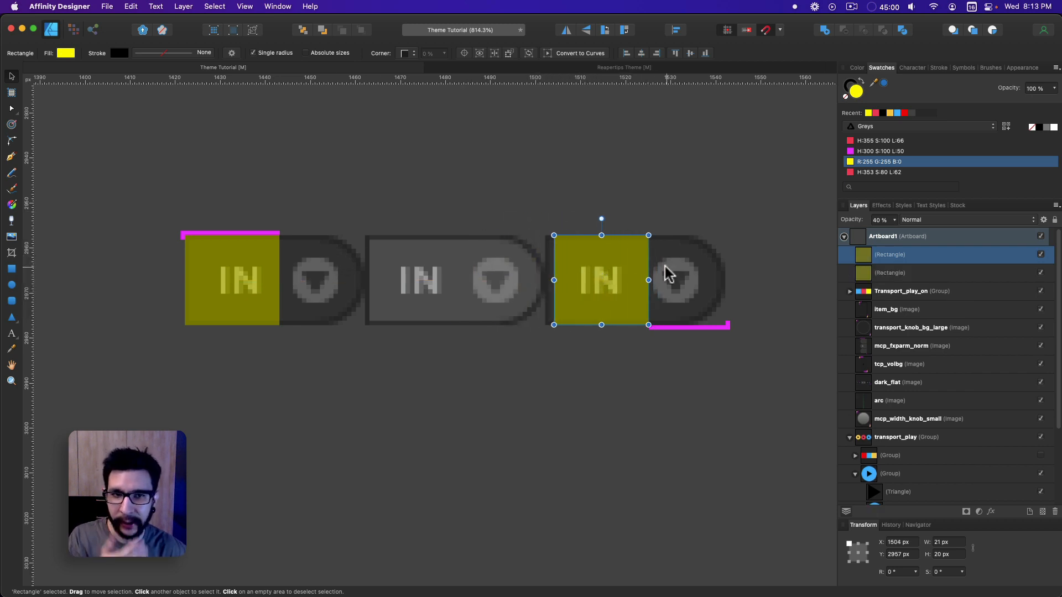
pyautogui.hscroll(3, 667, 275)
pyautogui.hscroll(-1, 575, 268)
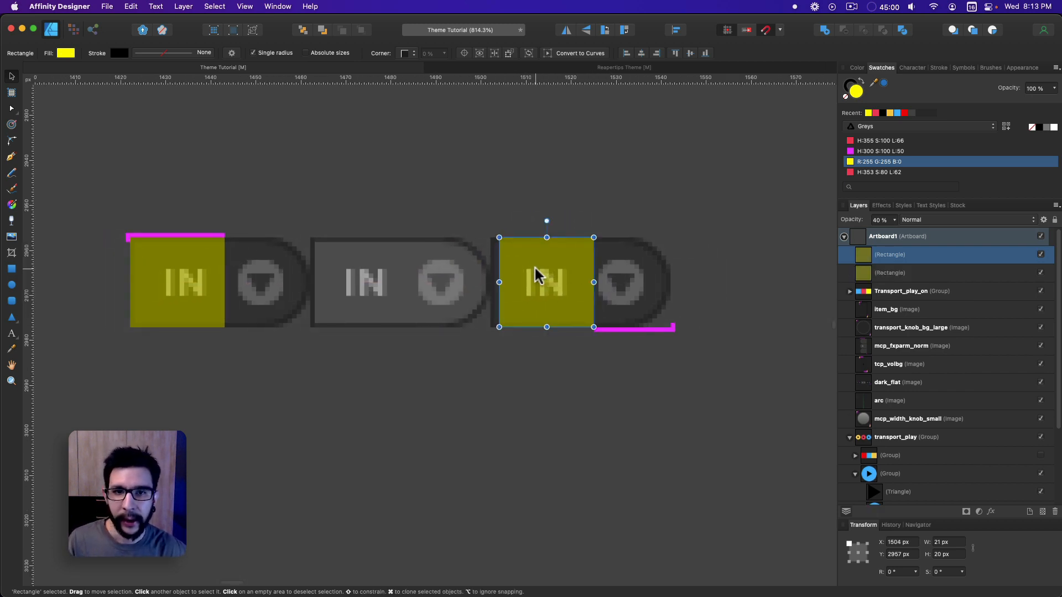
pyautogui.hscroll(-4, 580, 285)
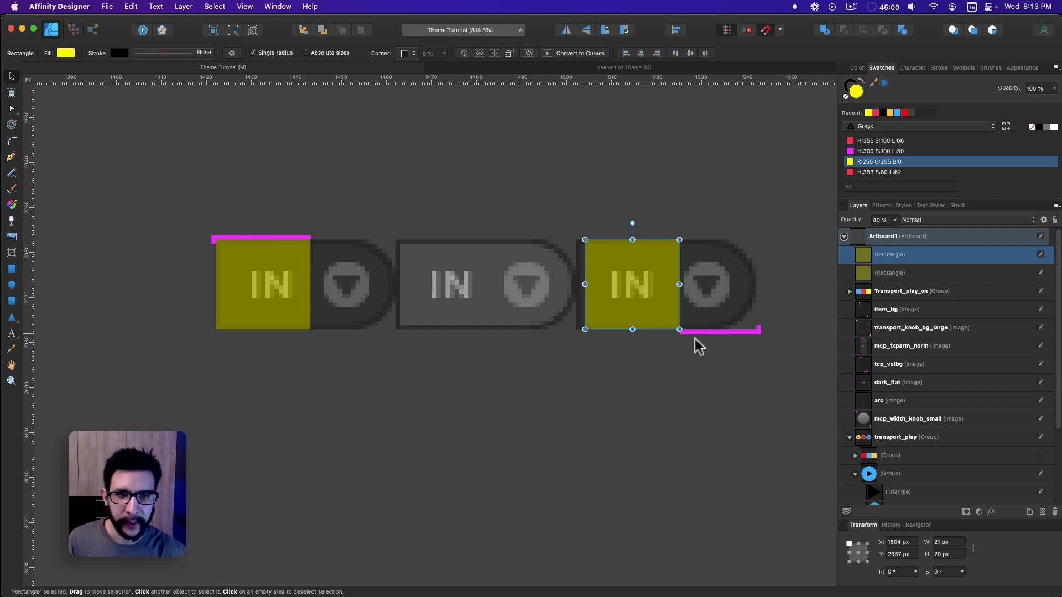
# Trace the third button's lower pink line with two rectangles forming an L shape 18 × 2 px overall.
pyautogui.click(14, 268)
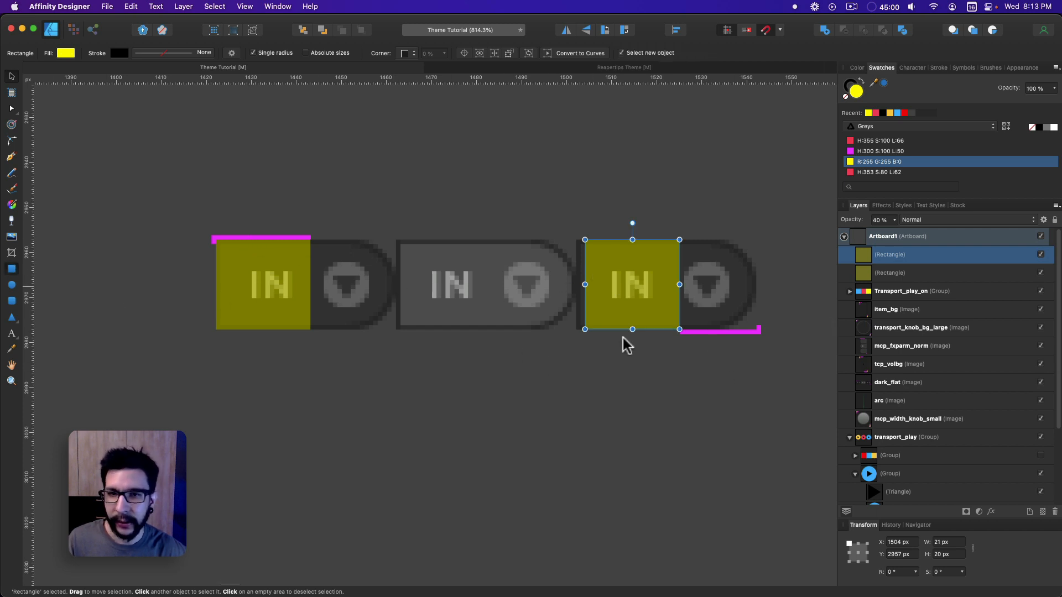
pyautogui.scroll(5, 754, 327)
pyautogui.moveTo(760, 318)
pyautogui.mouseDown()
pyautogui.moveTo(782, 334)
pyautogui.moveTo(778, 354)
pyautogui.mouseUp()
pyautogui.moveTo(409, 335); pyautogui.dragTo(757, 354)
pyautogui.press('v')
# Fill both rectangles of the traced L shape with the magenta swatch H:300 S:100 L:50.
pyautogui.keyDown('shift'); pyautogui.click(759, 331); pyautogui.keyUp('shift')
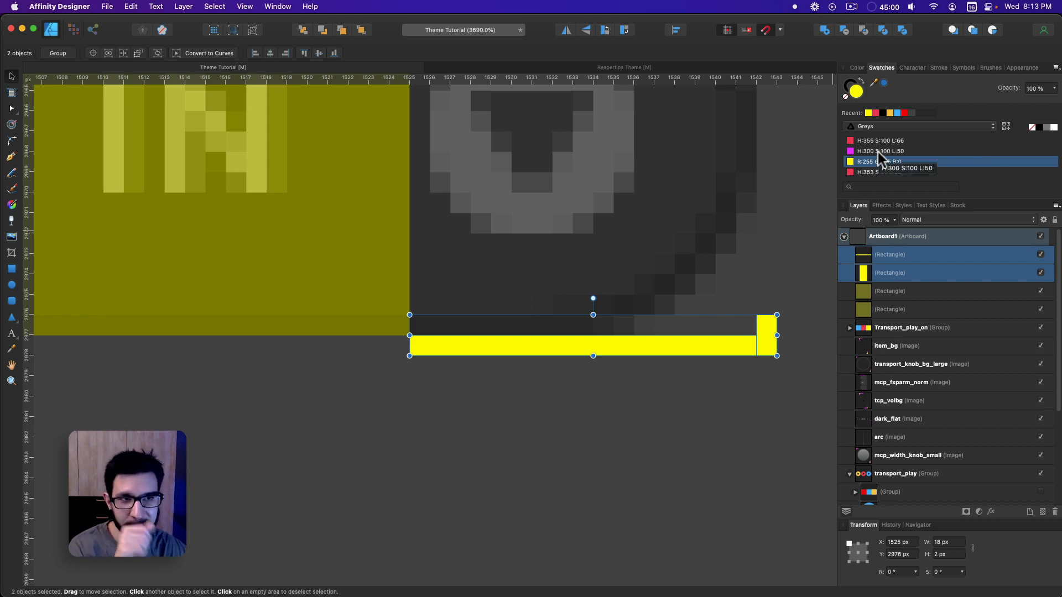
pyautogui.click(878, 151)
pyautogui.scroll(-2, 554, 390)
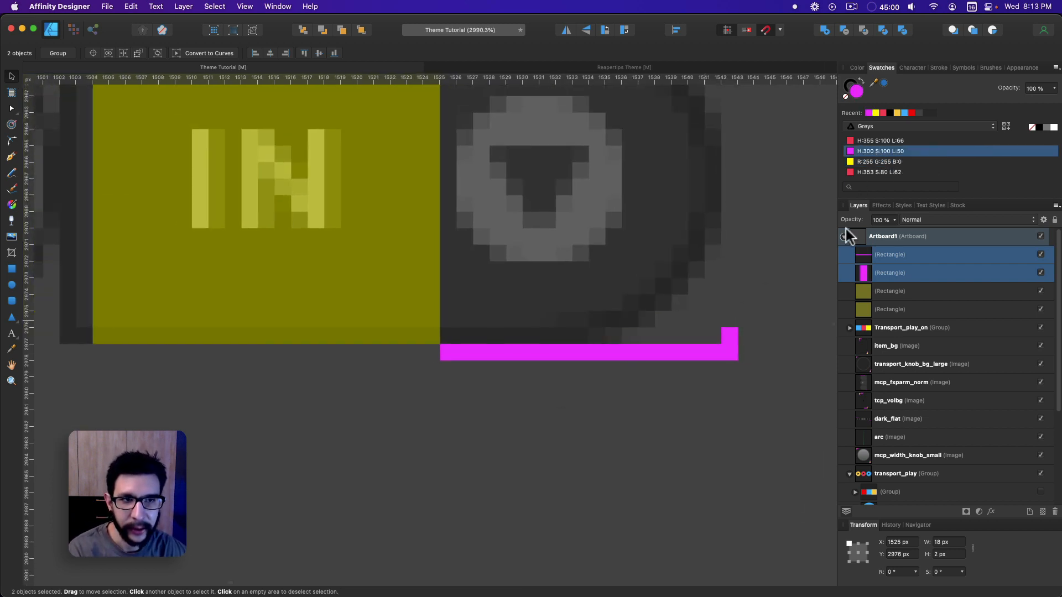
# Move the traced magenta L shape to the lower edge of the first IN button at X 1444 px, Y 2976 px.
pyautogui.scroll(-5, 543, 349)
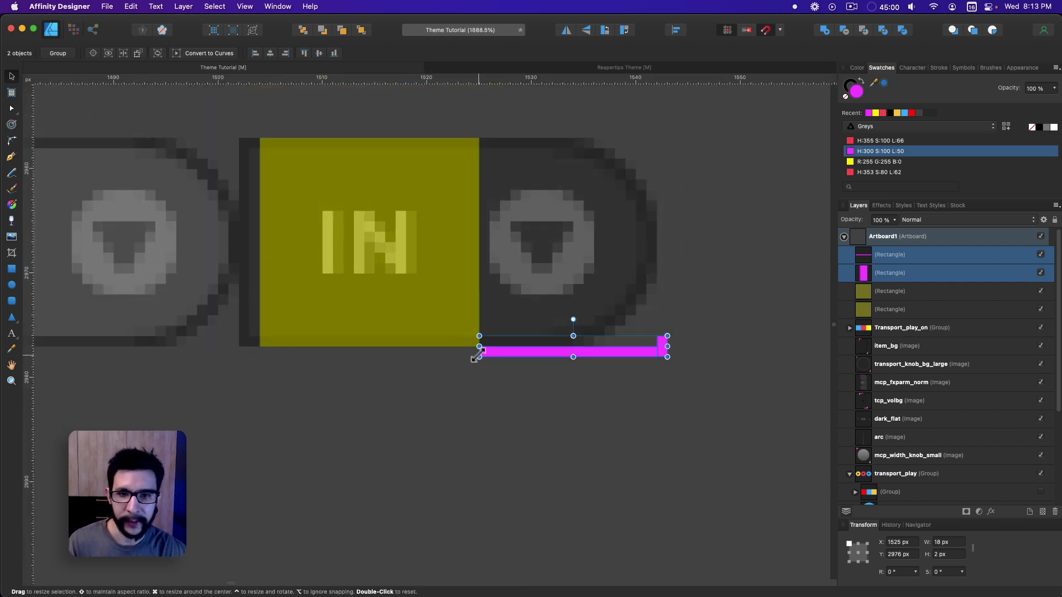
pyautogui.scroll(-2, 736, 357)
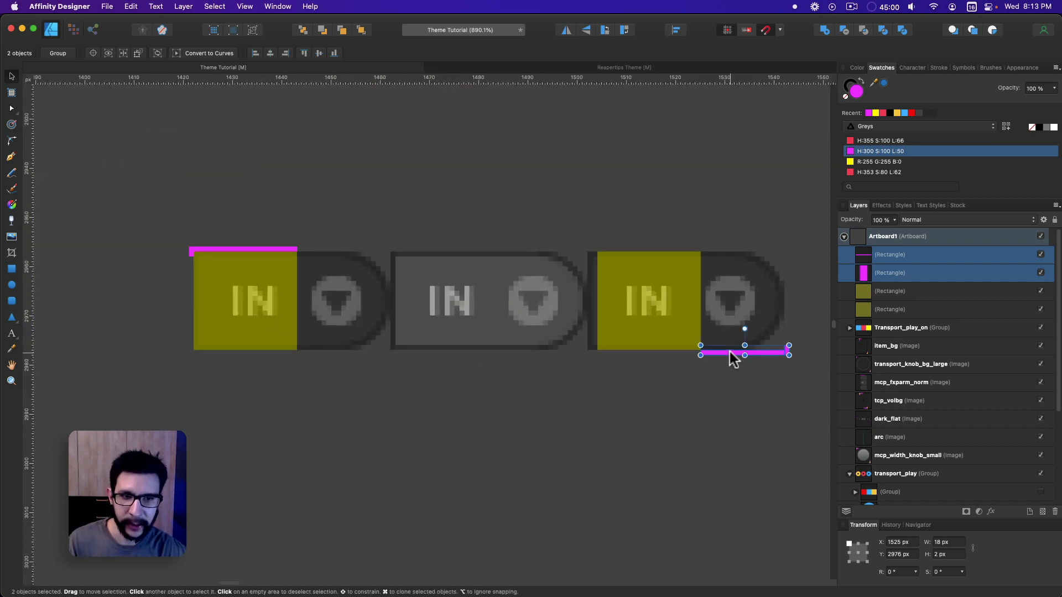
pyautogui.moveTo(729, 352); pyautogui.dragTo(98, 377)
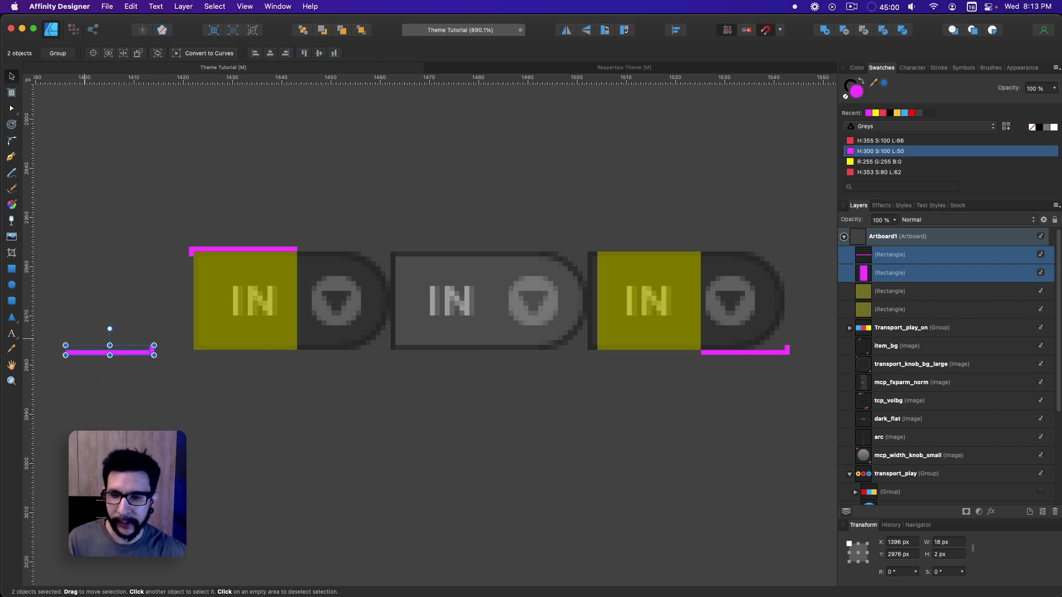
pyautogui.hscroll(-3, 185, 354)
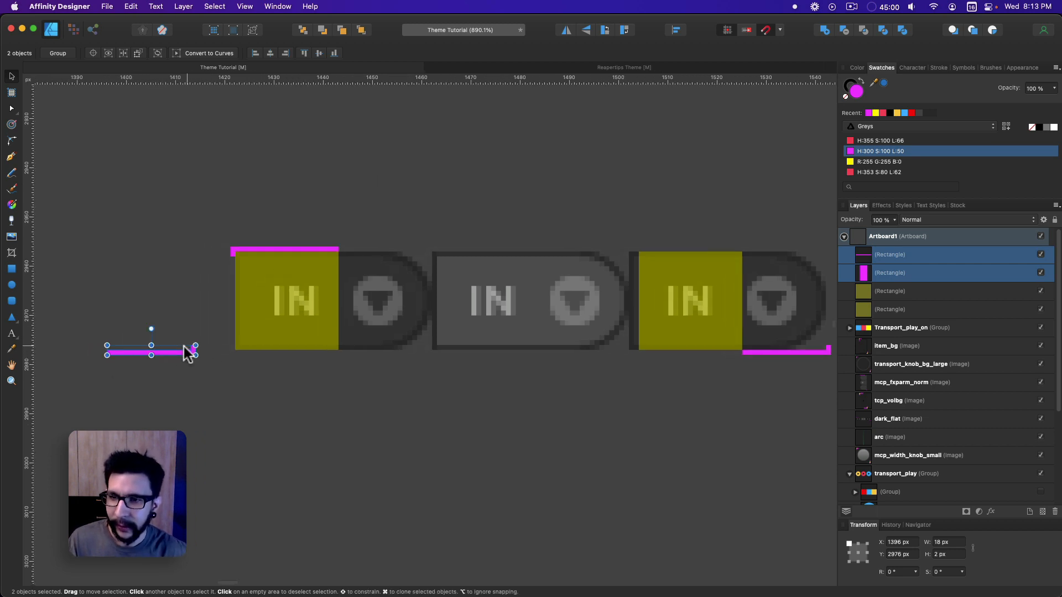
pyautogui.moveTo(177, 352); pyautogui.dragTo(417, 350)
pyautogui.scroll(5, 423, 349)
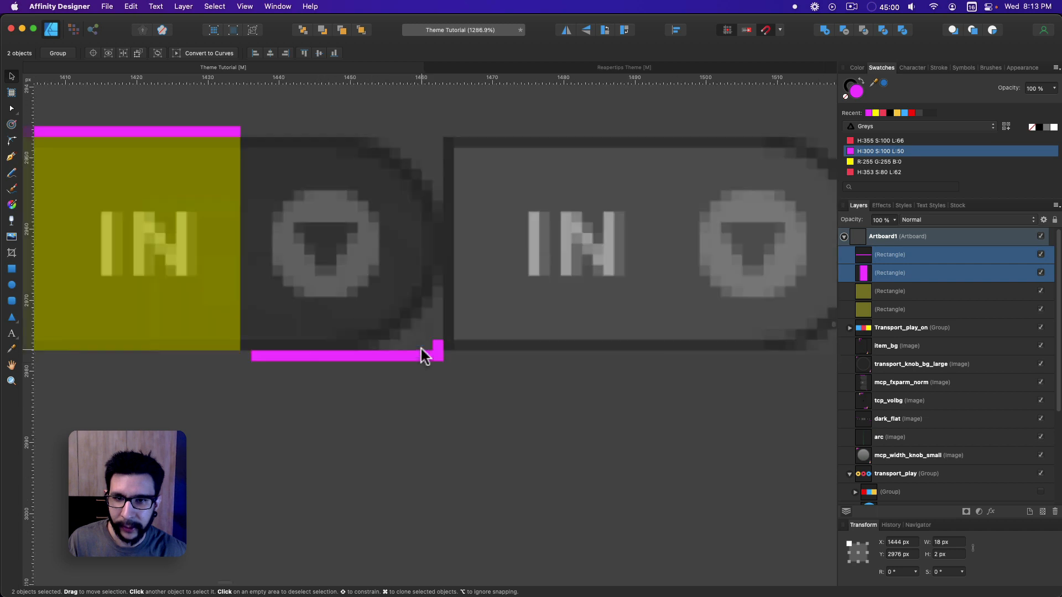
pyautogui.scroll(-5, 424, 350)
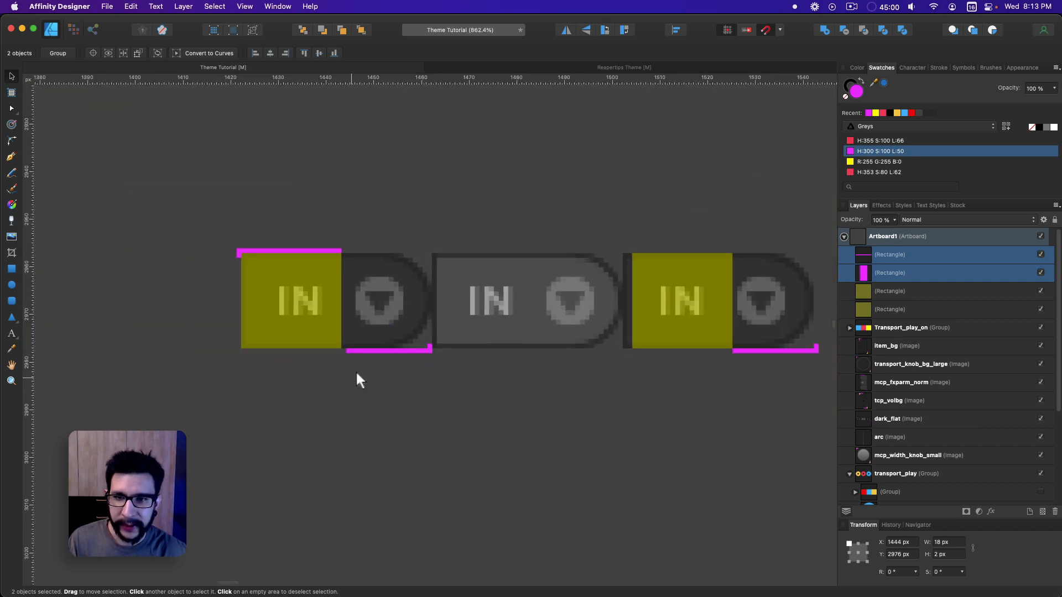
# Cover the second and third buttons with an 83 × 40 px rectangle filled with the background grey R:76 G:76 B:76.
pyautogui.scroll(-2, 470, 363)
pyautogui.scroll(3, 464, 331)
pyautogui.scroll(-1, 460, 304)
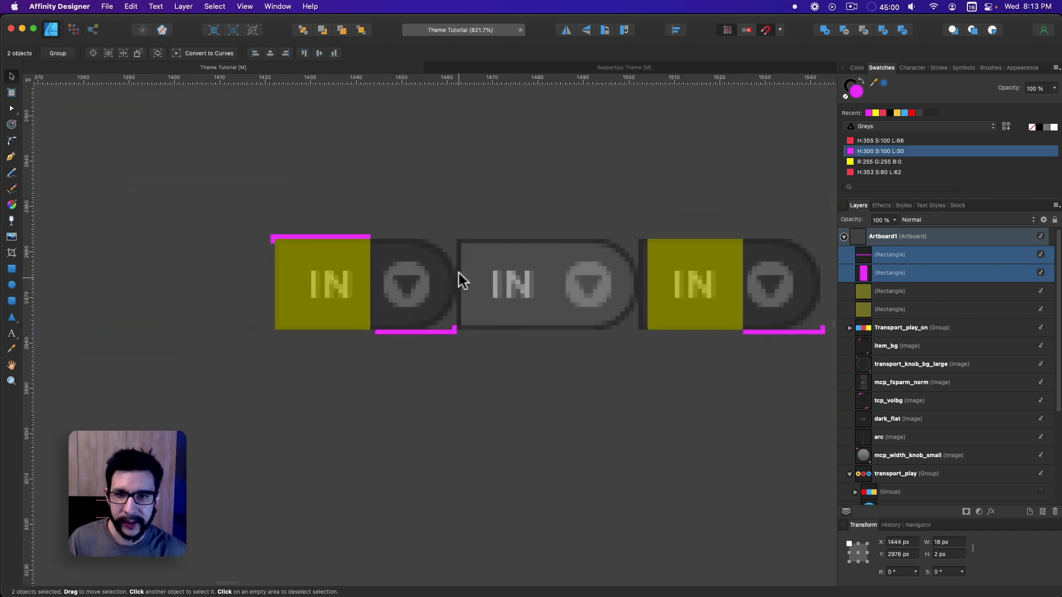
pyautogui.click(10, 270)
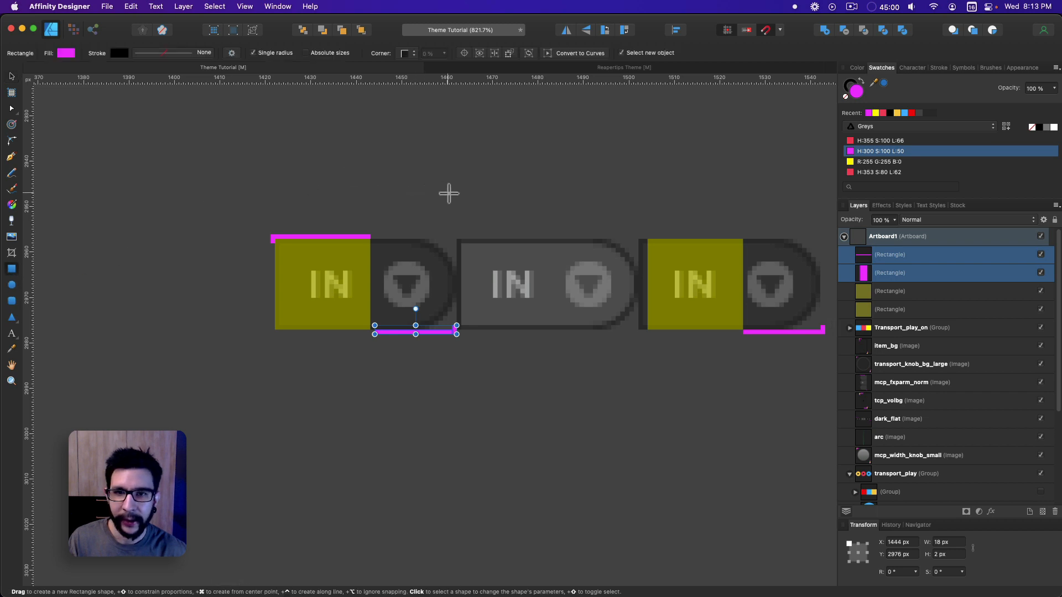
pyautogui.moveTo(457, 193); pyautogui.dragTo(828, 375)
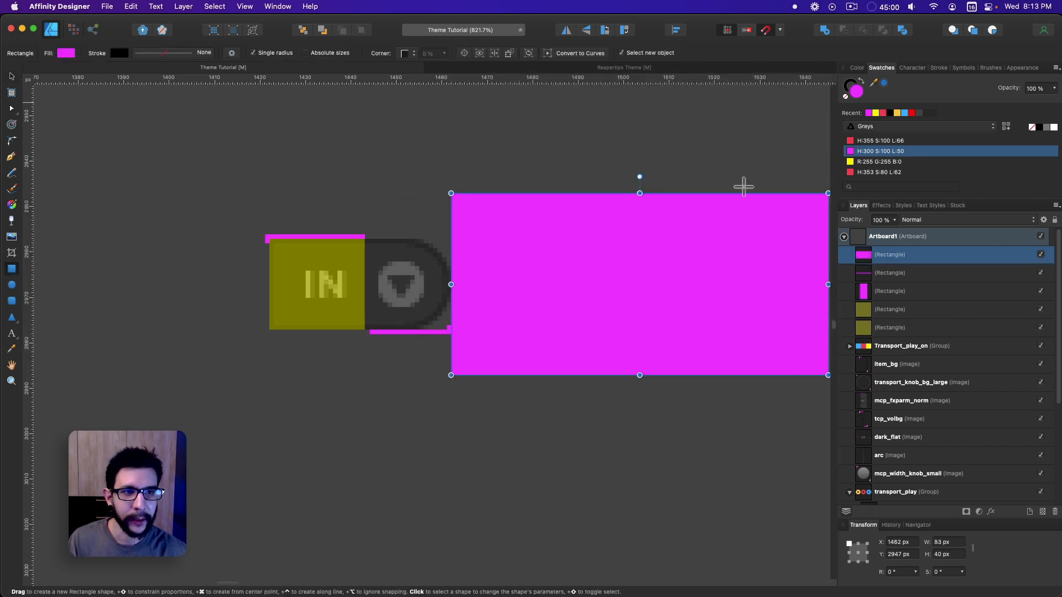
pyautogui.click(73, 53)
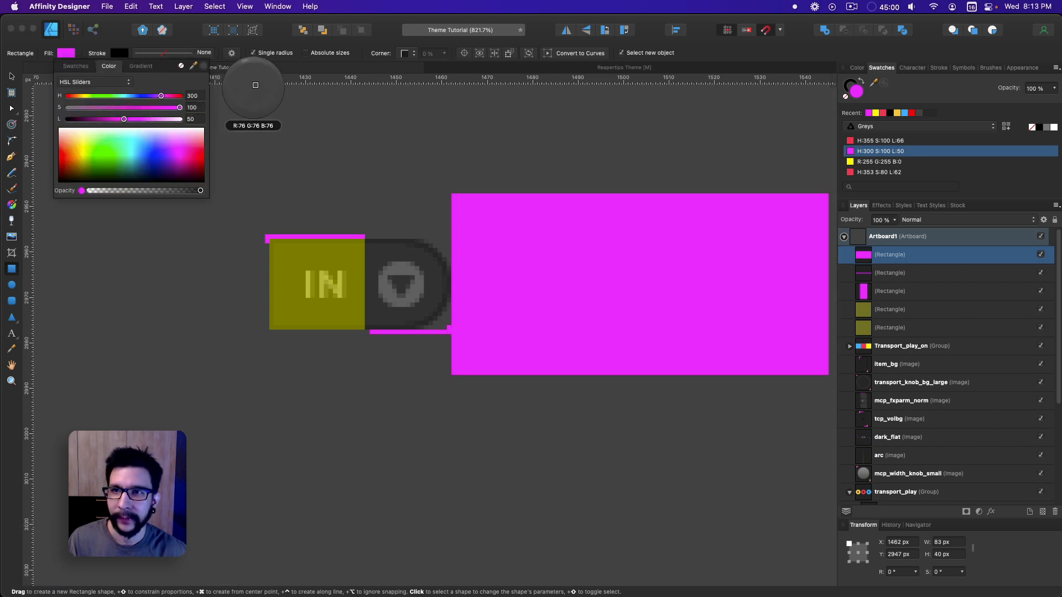
pyautogui.click(202, 66)
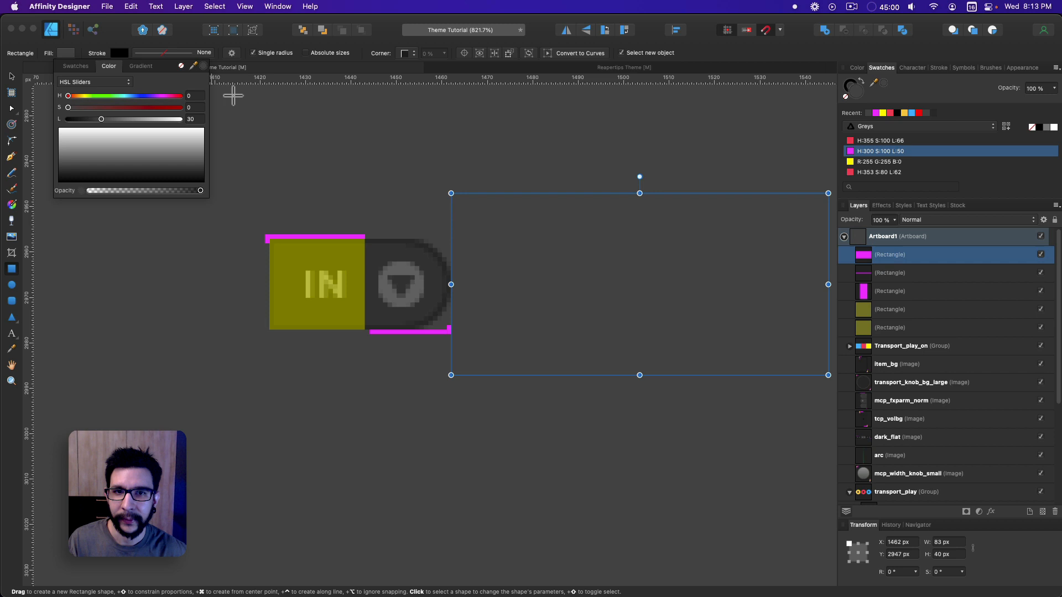
pyautogui.click(427, 405)
pyautogui.press('v')
pyautogui.scroll(1, 367, 373)
pyautogui.scroll(2, 371, 362)
pyautogui.hscroll(-1, 387, 387)
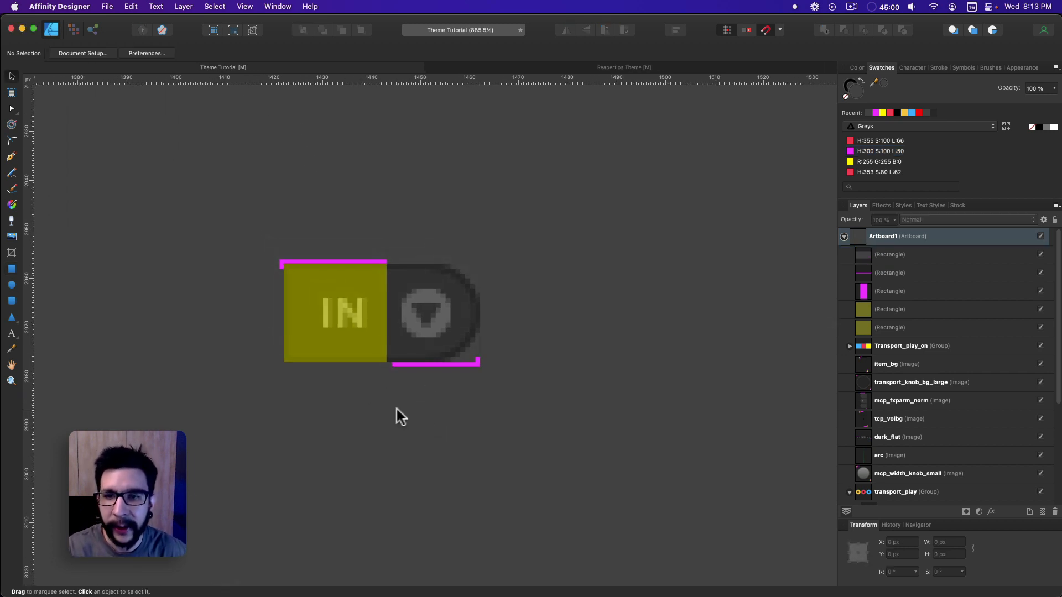
pyautogui.scroll(3, 389, 363)
pyautogui.press('m')
pyautogui.click(356, 325)
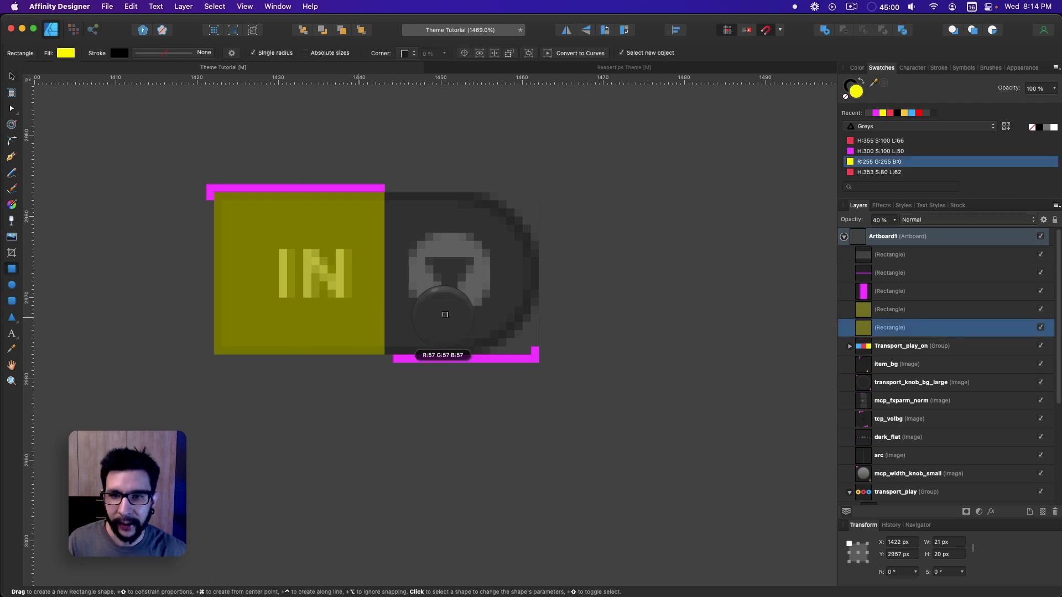
pyautogui.moveTo(445, 315); pyautogui.dragTo(452, 314)
pyautogui.press('super+z')
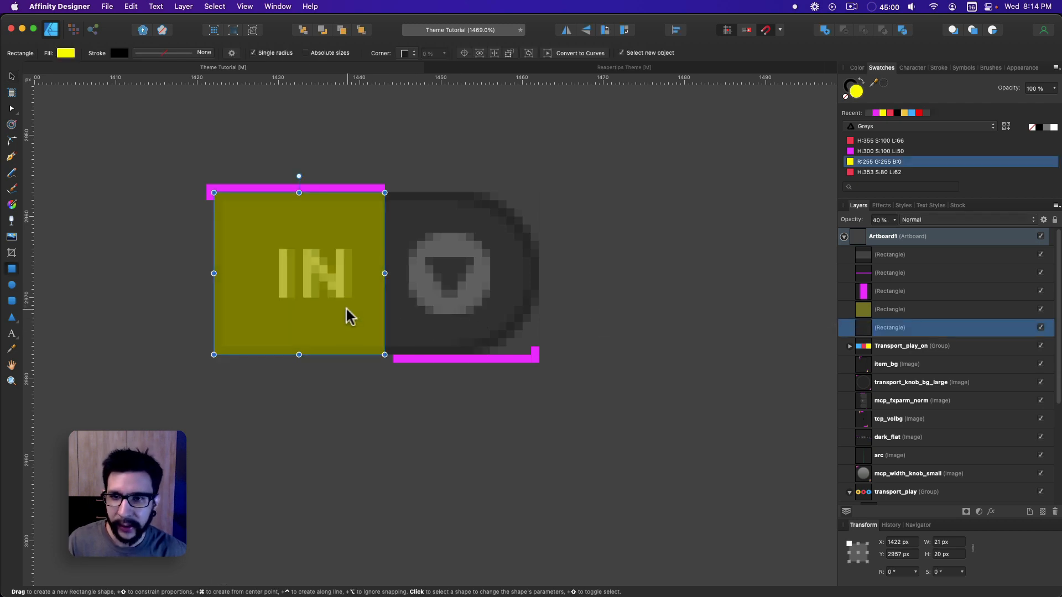
# Duplicate the yellow overlay onto the arrow half of the button as a 17 × 20 px rectangle at X 1444 px, Y 2957 px.
pyautogui.press('v')
pyautogui.moveTo(245, 332); pyautogui.dragTo(422, 322)
pyautogui.moveTo(563, 276); pyautogui.dragTo(531, 273)
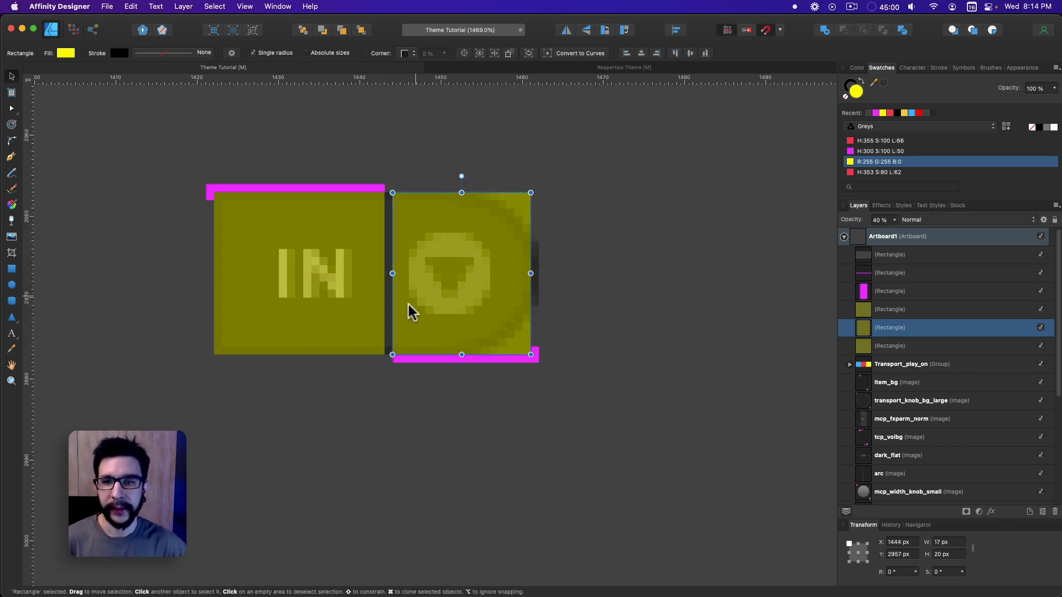
pyautogui.click(402, 416)
pyautogui.click(434, 360)
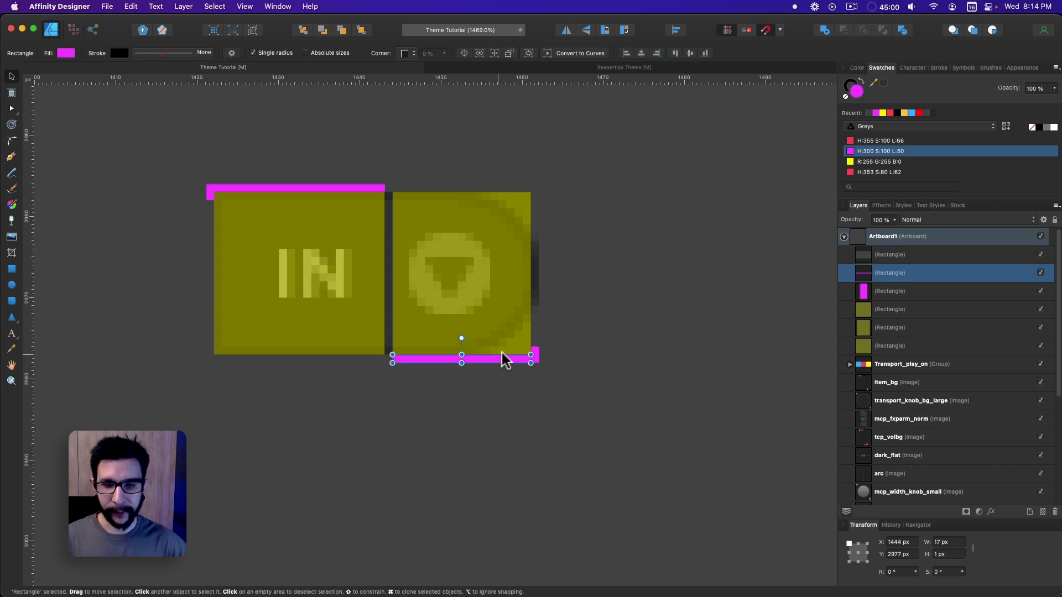
pyautogui.click(450, 221)
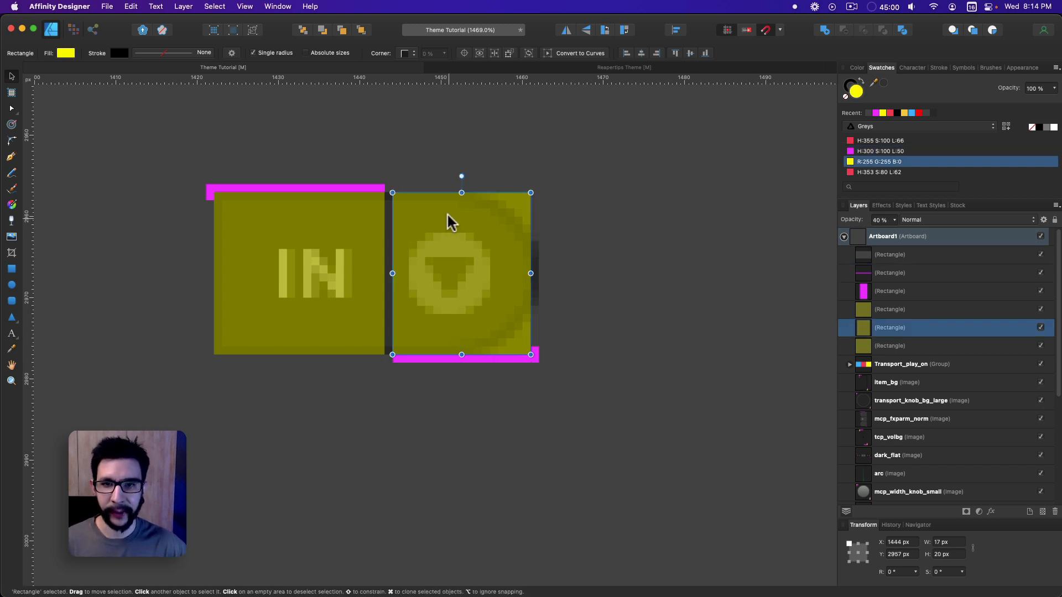
pyautogui.moveTo(459, 193)
pyautogui.mouseDown()
pyautogui.moveTo(463, 230)
pyautogui.moveTo(463, 189)
pyautogui.moveTo(467, 201)
pyautogui.mouseUp()
pyautogui.press('super+z')
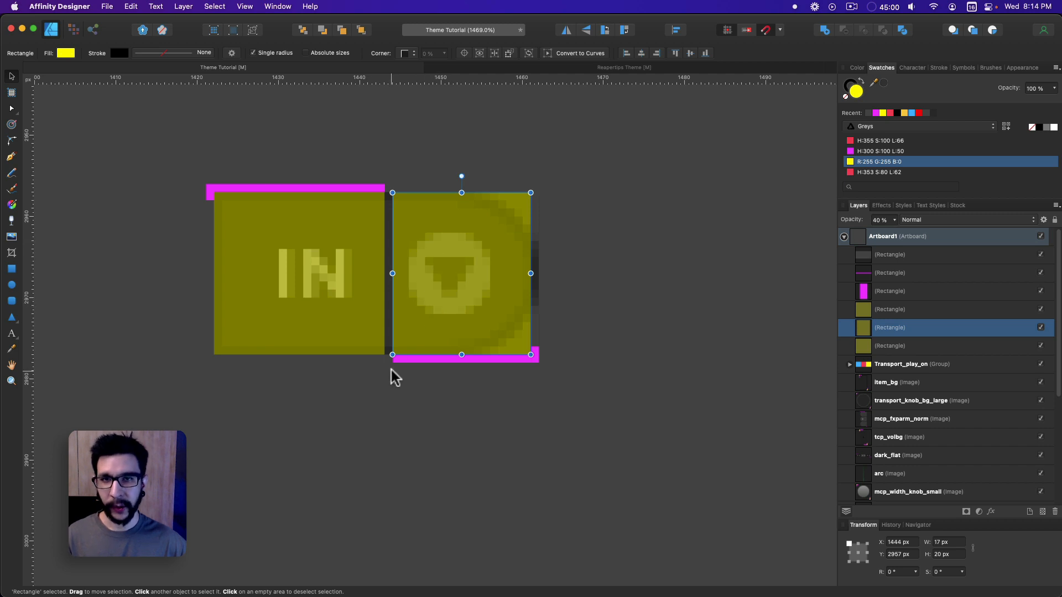
# Examine the uncovered gap between the two yellow areas in relation to the ends of both magenta lines.
pyautogui.scroll(2, 351, 284)
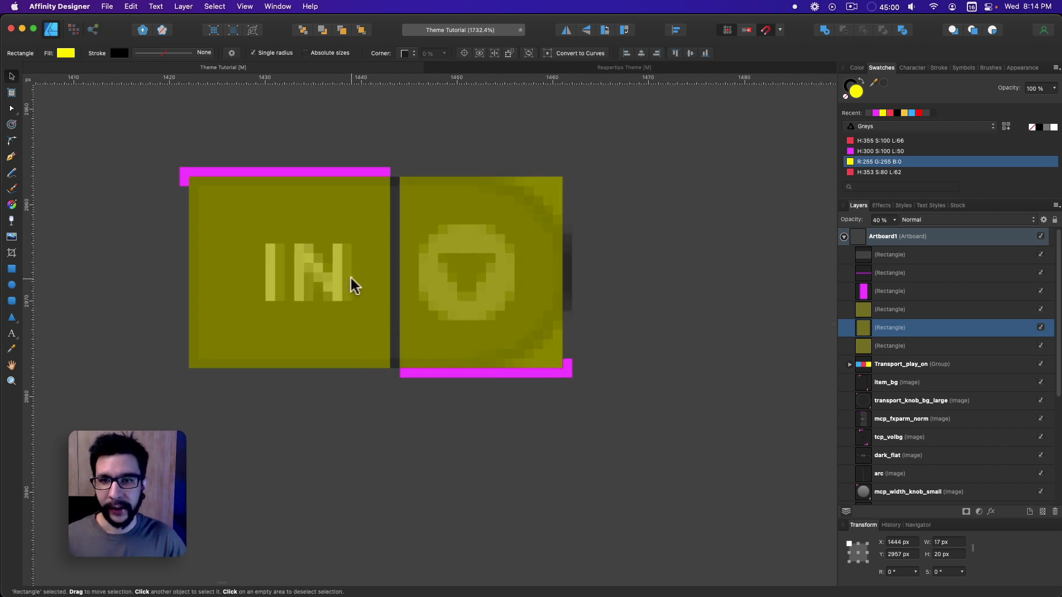
pyautogui.click(357, 403)
pyautogui.scroll(5, 373, 197)
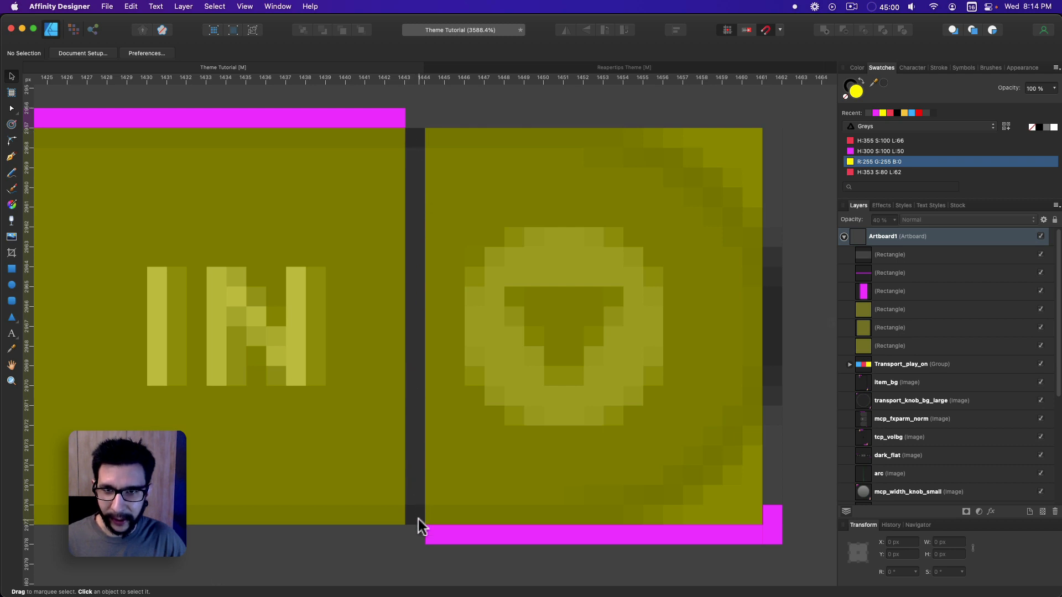
pyautogui.scroll(-5, 418, 519)
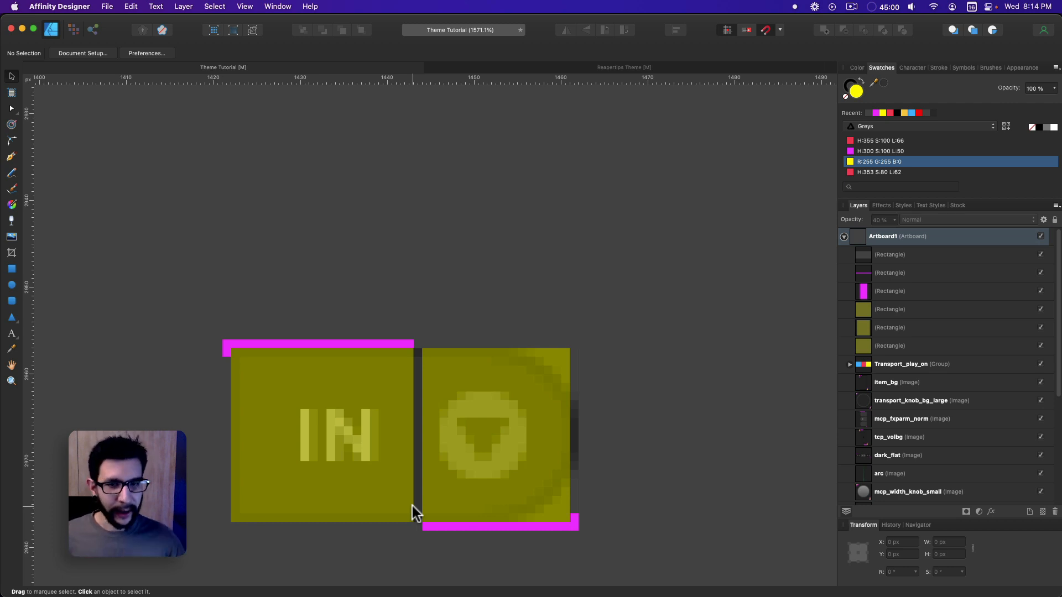
pyautogui.scroll(5, 444, 366)
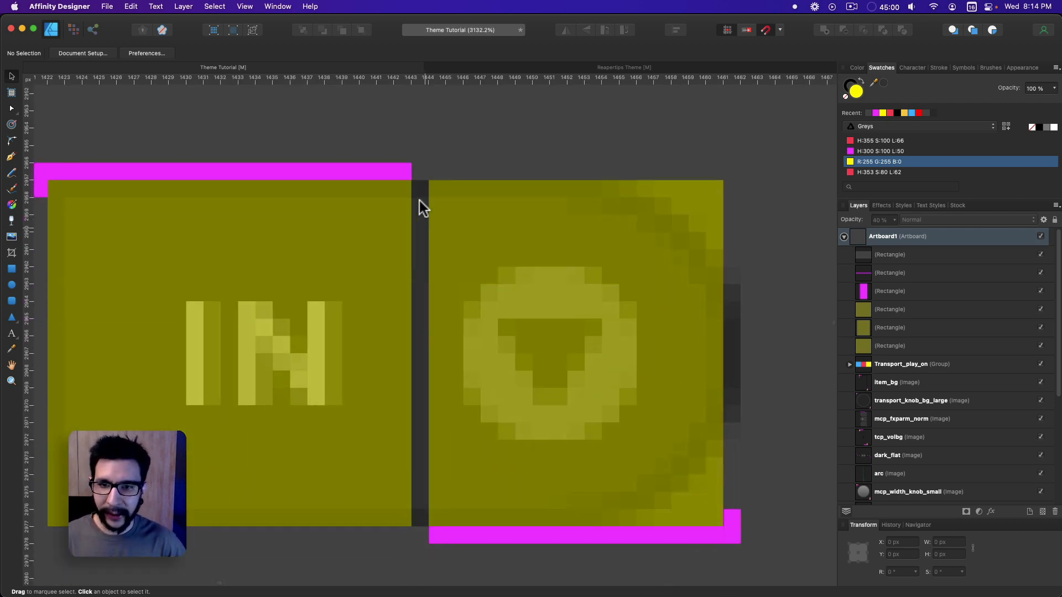
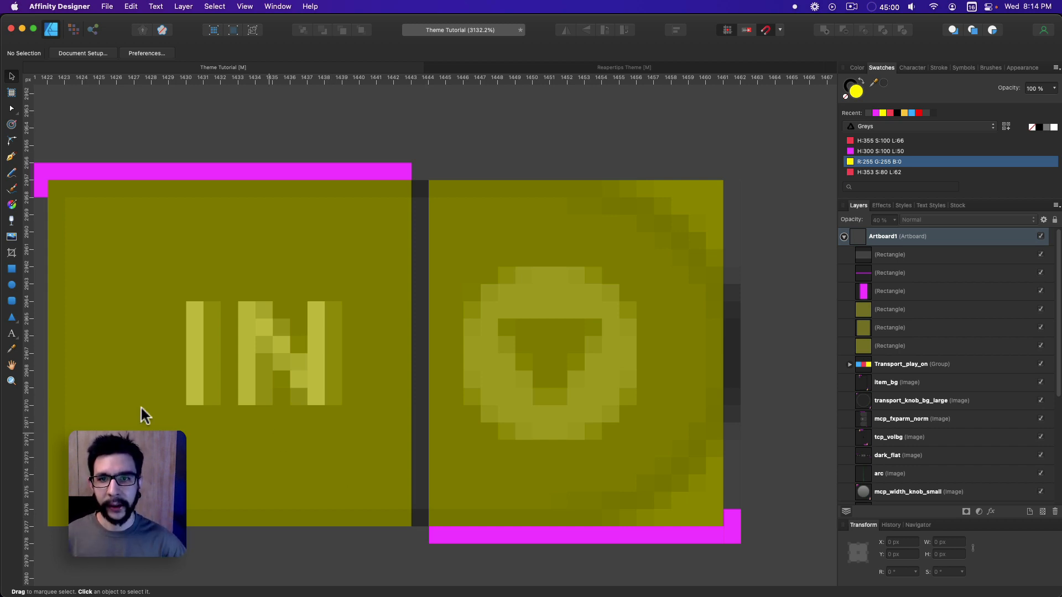
pyautogui.scroll(-5, 227, 356)
pyautogui.click(354, 253)
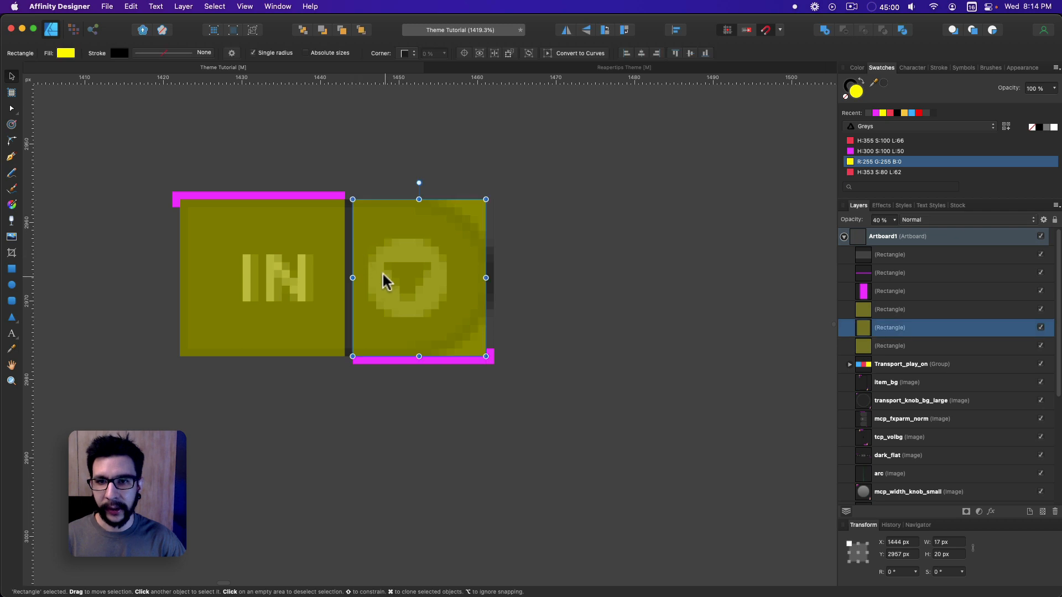
pyautogui.moveTo(384, 280); pyautogui.dragTo(633, 289)
pyautogui.press('super+z')
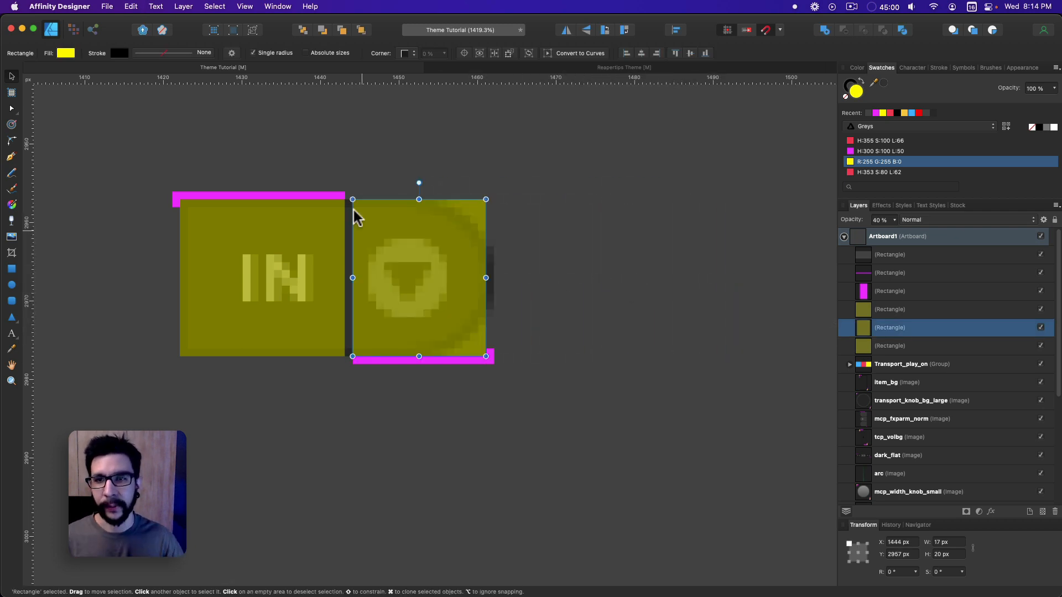
pyautogui.click(368, 397)
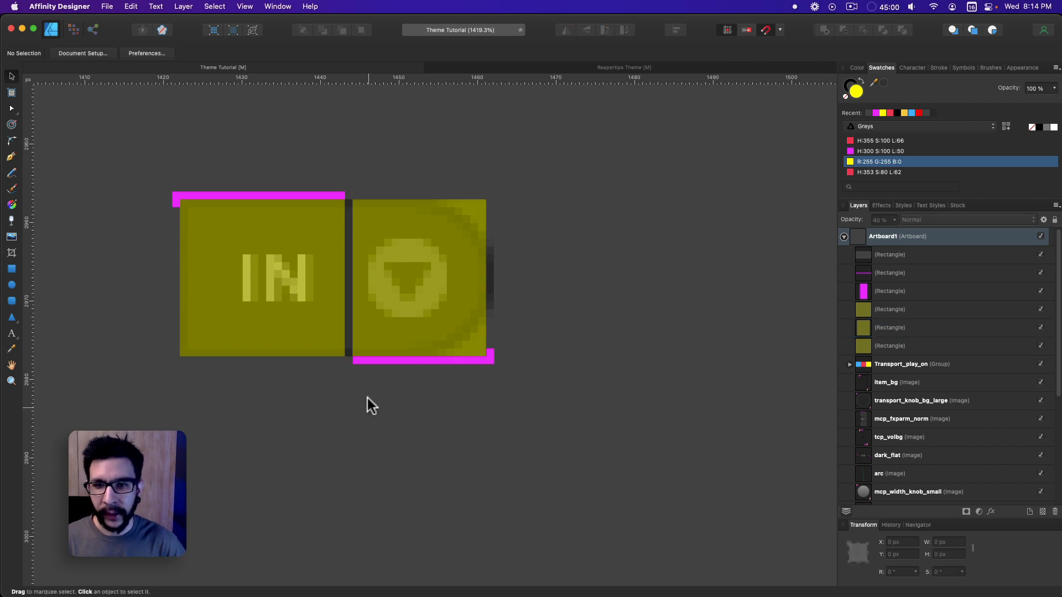
# Examine both yellow areas and the short vertical ends of the upper and lower magenta lines.
pyautogui.scroll(2, 368, 360)
pyautogui.scroll(2, 182, 279)
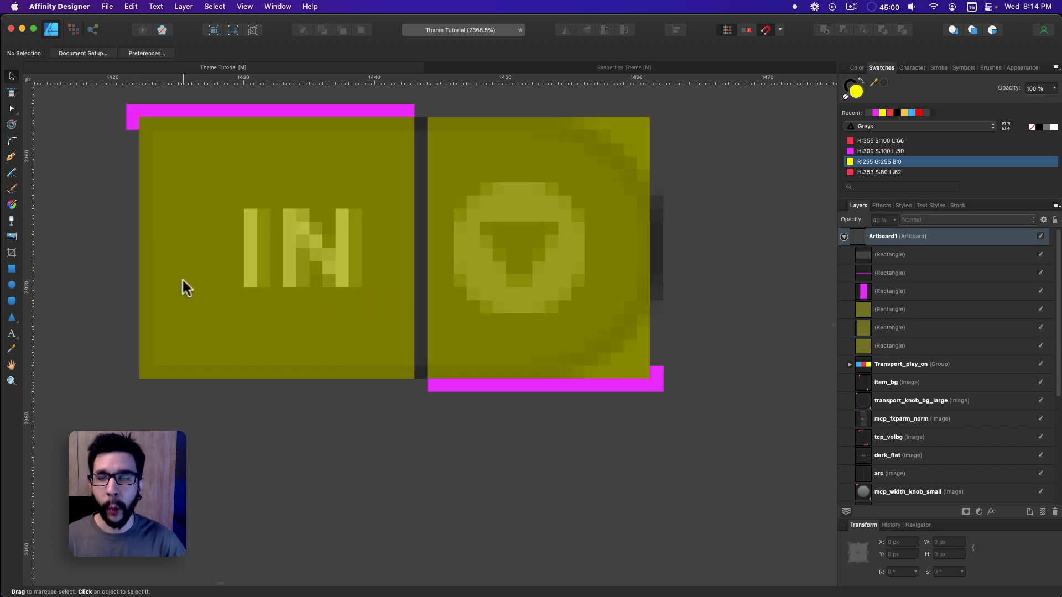
pyautogui.scroll(1, 244, 269)
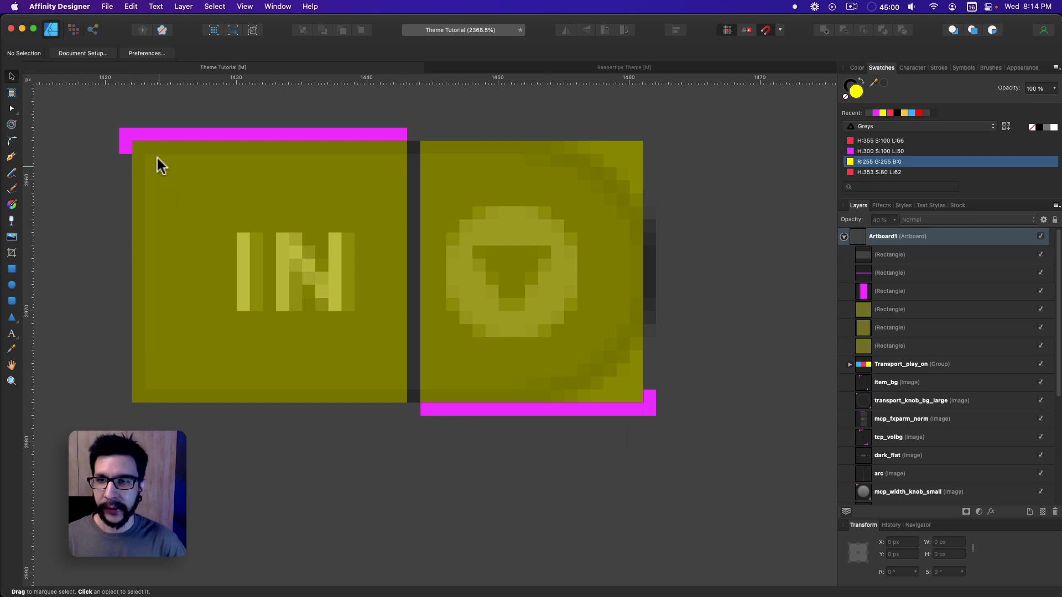
pyautogui.click(244, 194)
pyautogui.keyDown('shift'); pyautogui.click(561, 233); pyautogui.keyUp('shift')
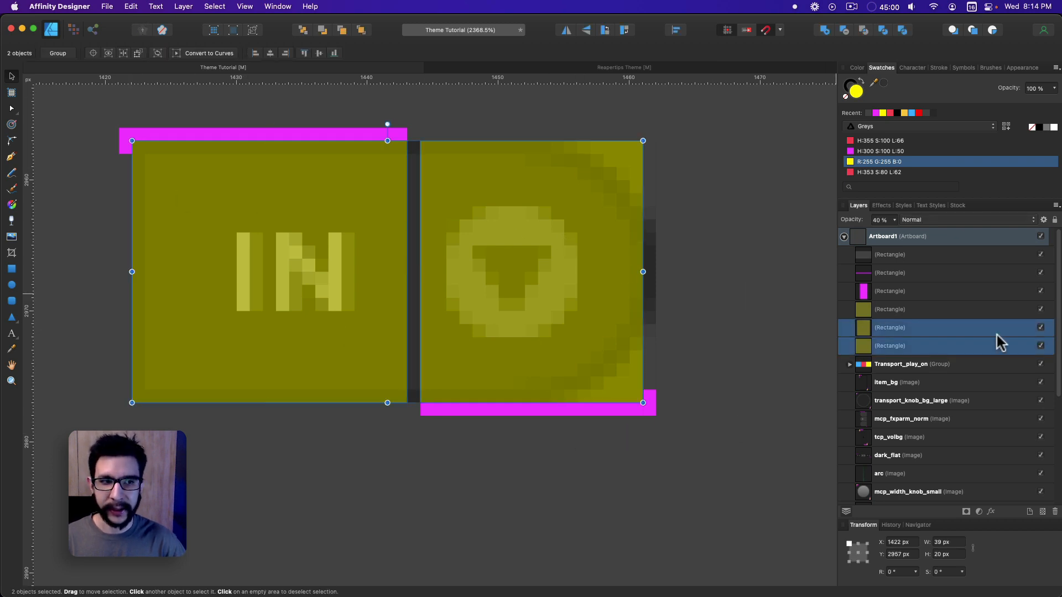
pyautogui.click(706, 433)
pyautogui.click(603, 378)
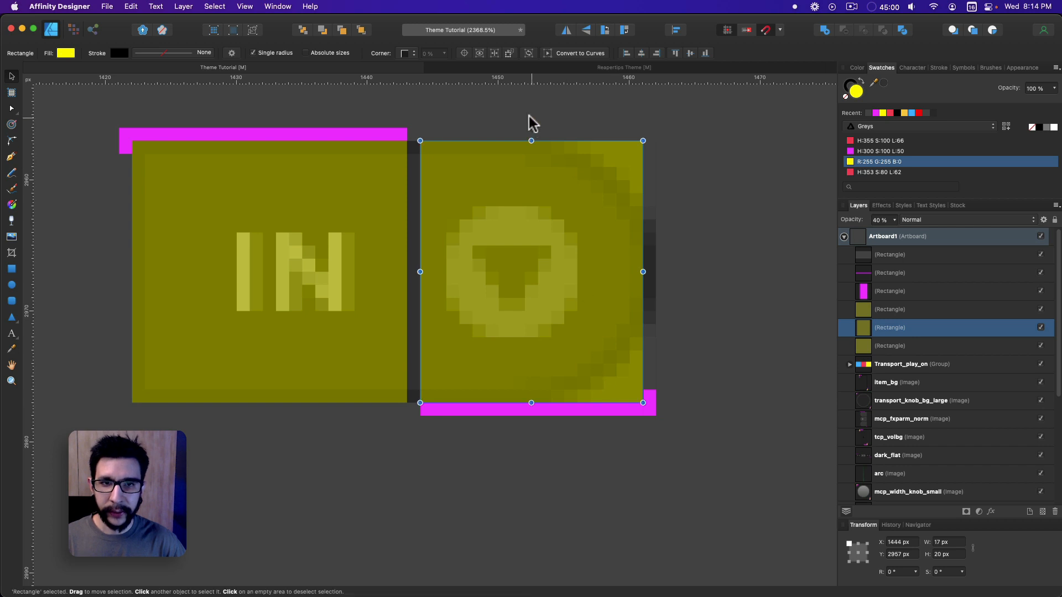
pyautogui.click(304, 229)
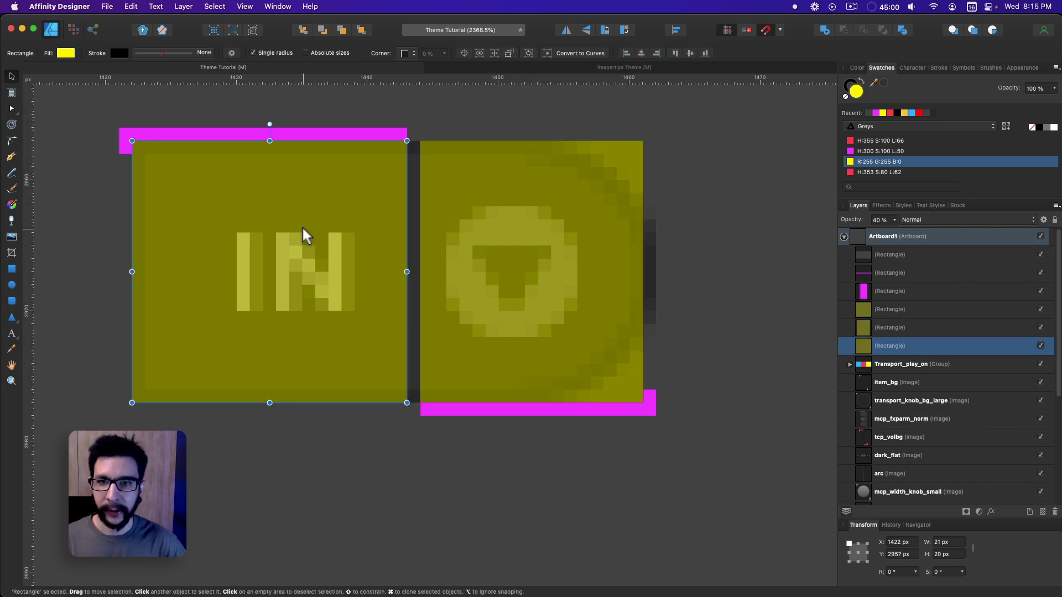
pyautogui.moveTo(303, 228); pyautogui.dragTo(304, 228)
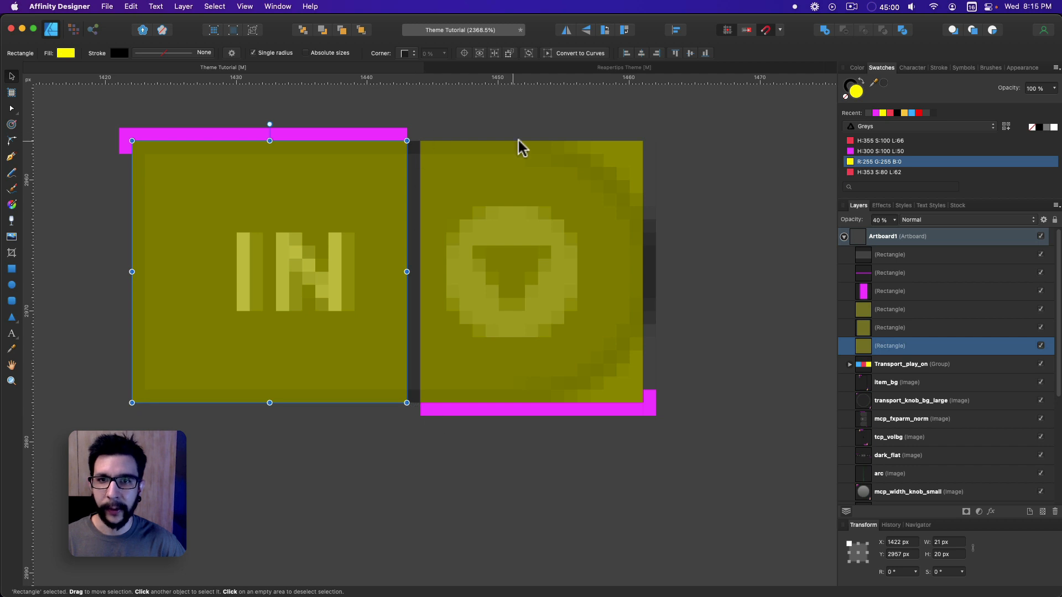
pyautogui.click(651, 402)
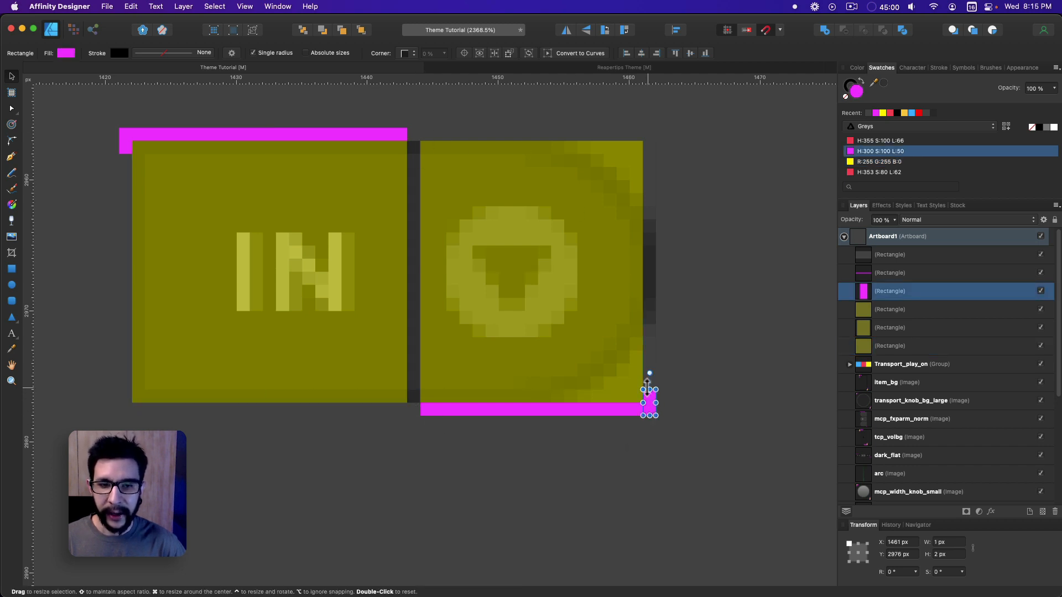
pyautogui.click(124, 143)
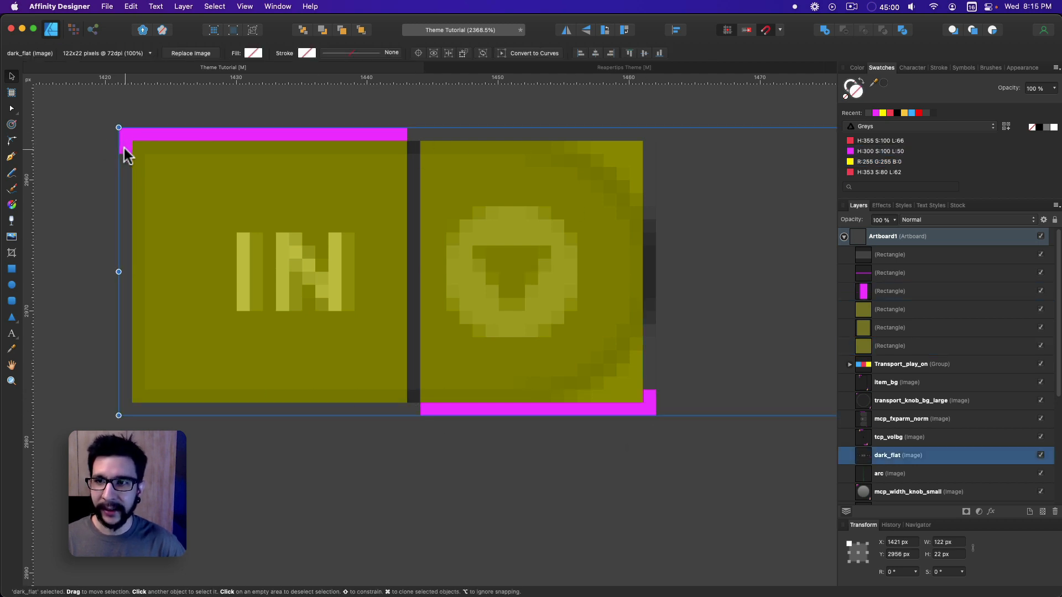
pyautogui.click(150, 458)
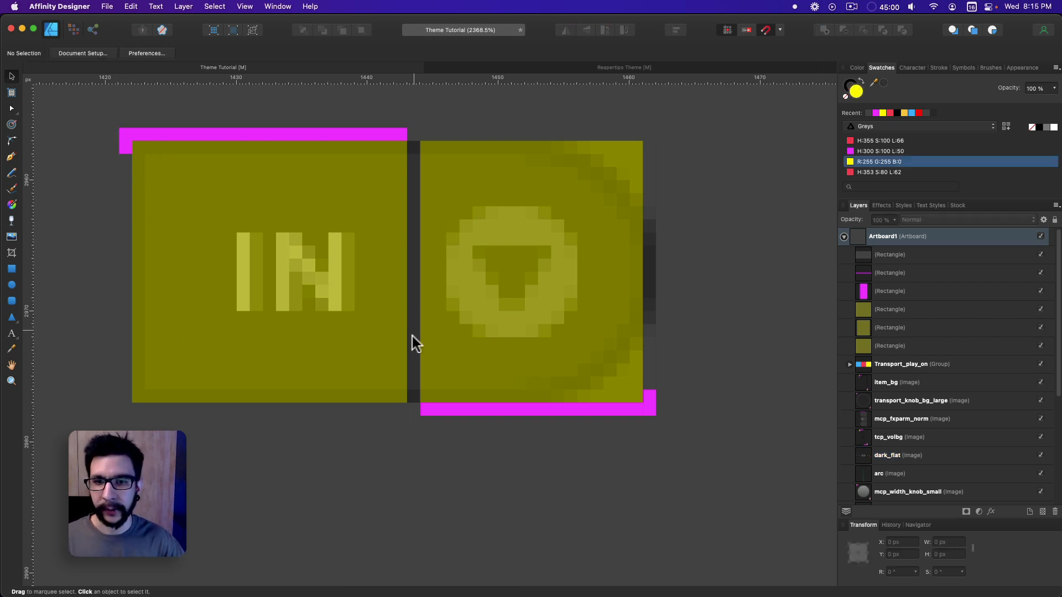
pyautogui.click(441, 410)
# Duplicate the IN overlay into two 39 × 1 px strips filled H:353 S:80 L:62, at Y 2957 px and Y 2976 px across both yellow areas.
pyautogui.click(256, 241)
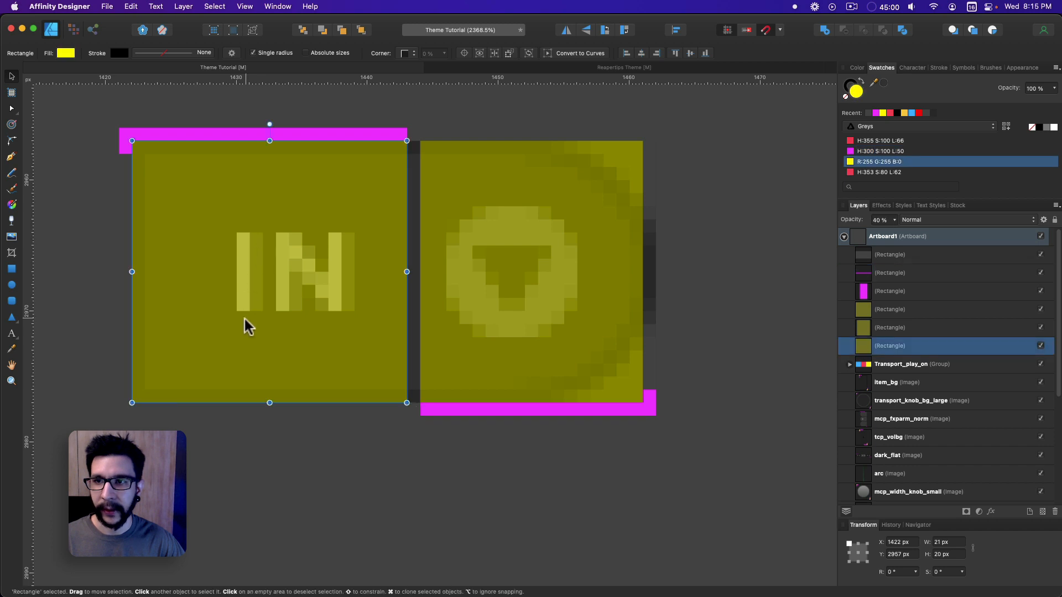
pyautogui.press('super+j')
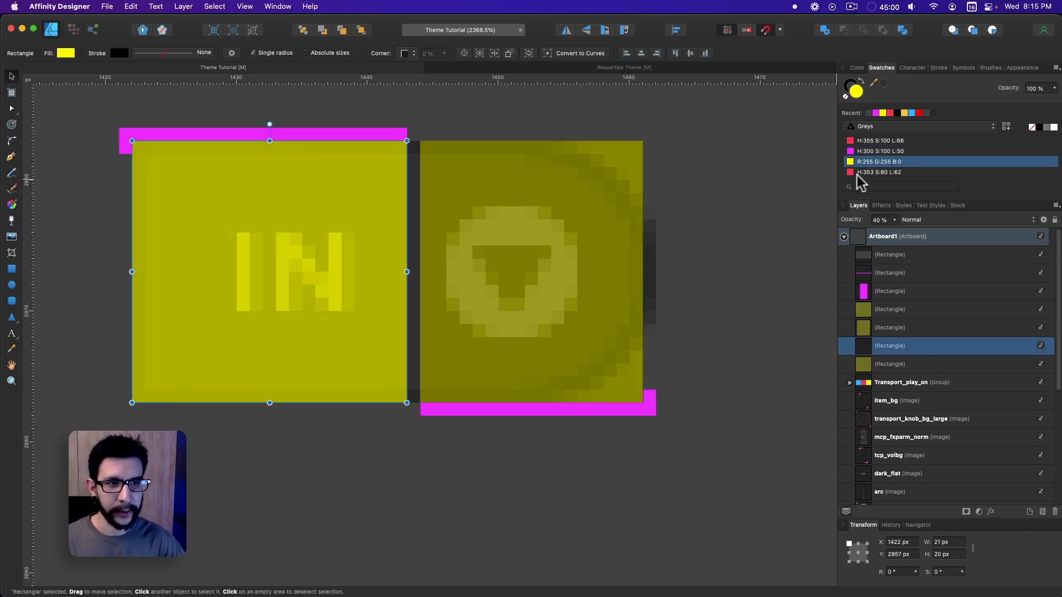
pyautogui.click(860, 172)
pyautogui.moveTo(269, 402); pyautogui.dragTo(275, 154)
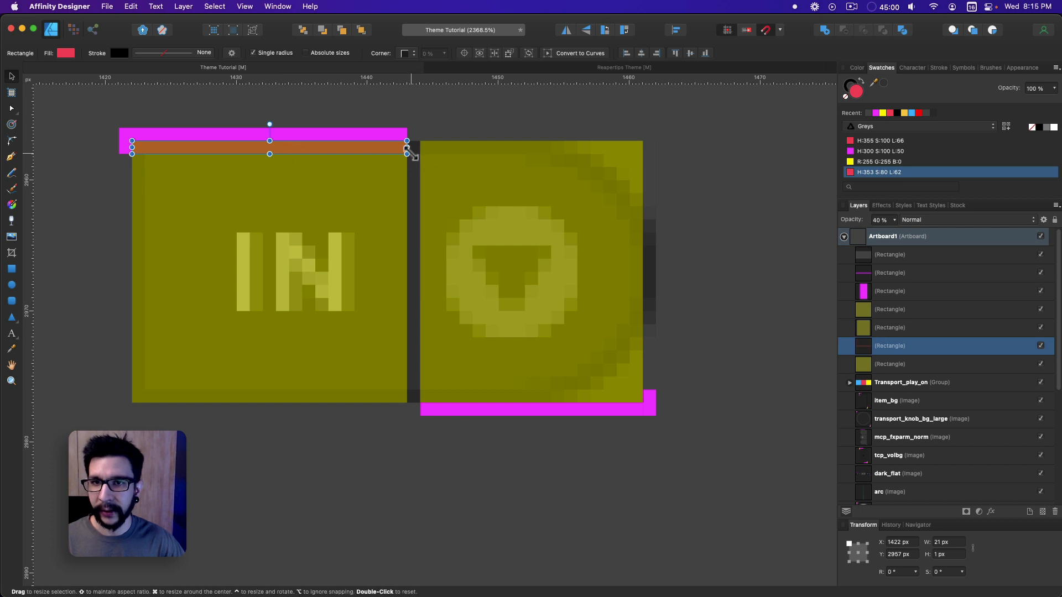
pyautogui.moveTo(407, 148); pyautogui.dragTo(643, 143)
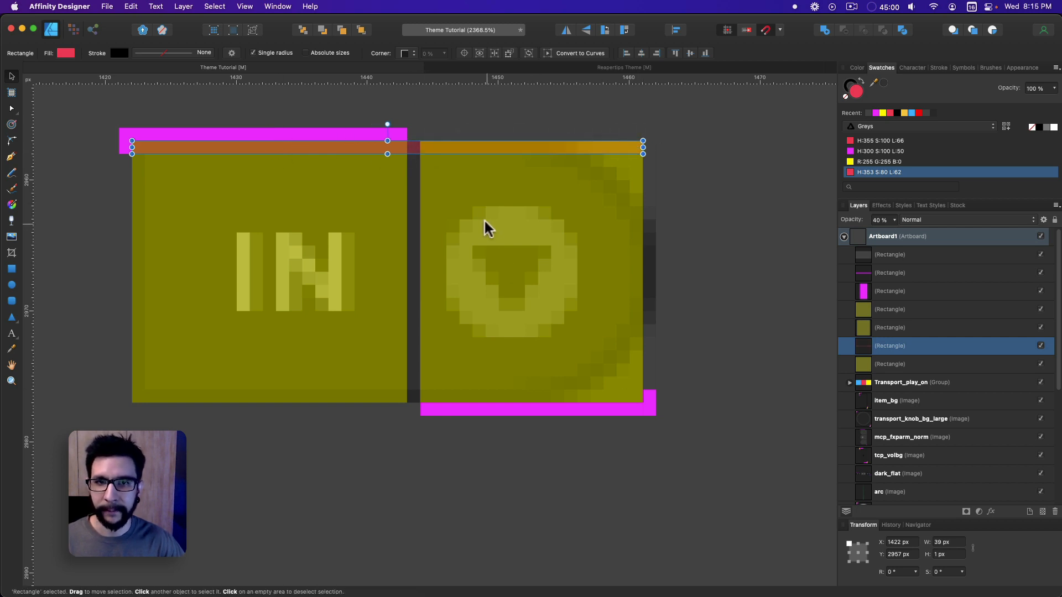
pyautogui.moveTo(460, 158); pyautogui.dragTo(471, 395)
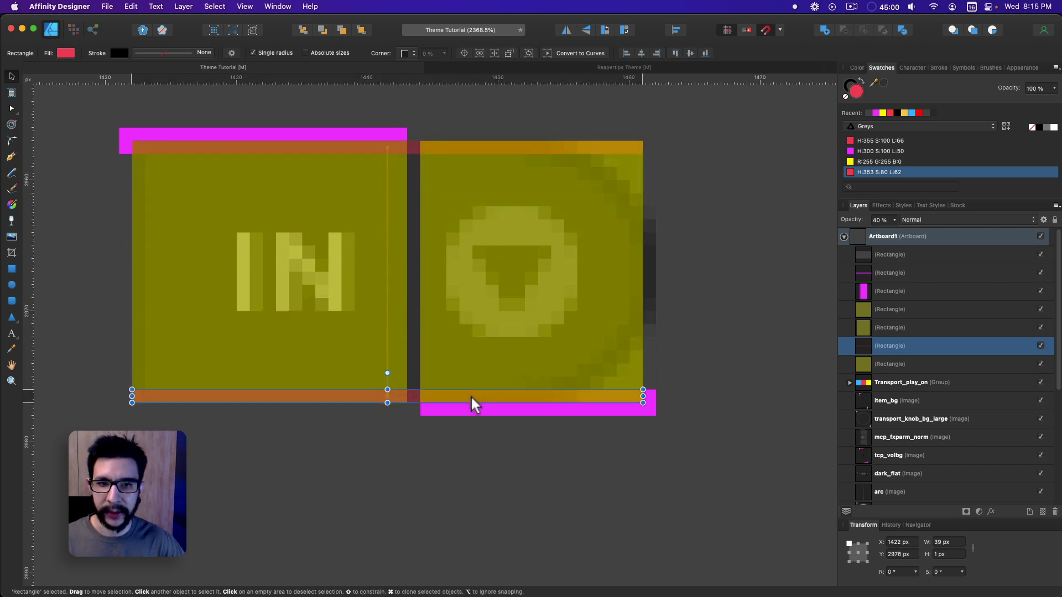
pyautogui.click(432, 485)
# Compare the upper magenta line and its vertical end with the red strip beneath it.
pyautogui.scroll(-5, 433, 489)
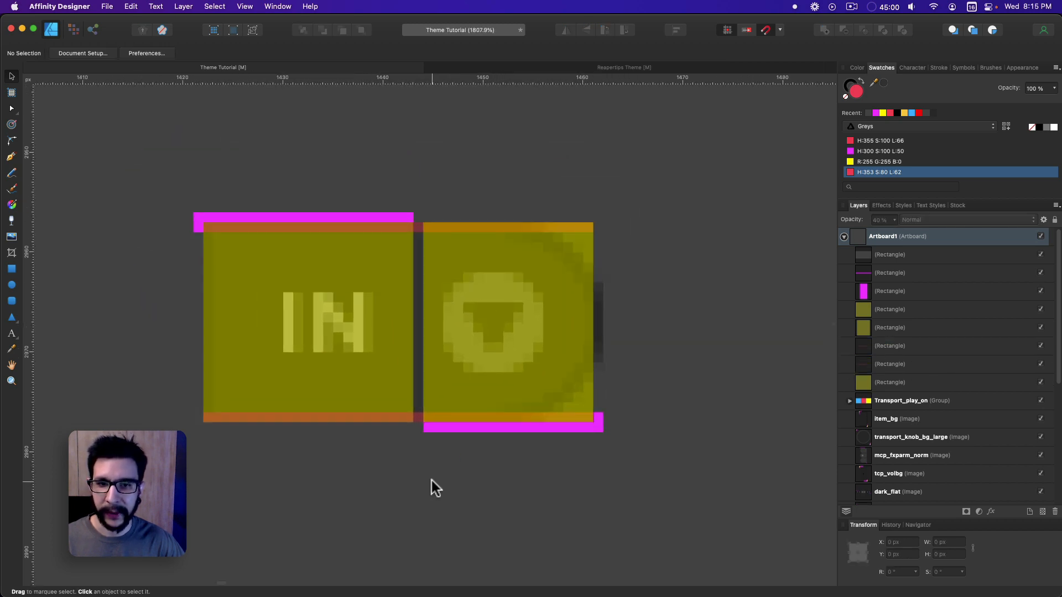
pyautogui.scroll(-2, 431, 456)
pyautogui.hscroll(-1, 332, 321)
pyautogui.click(220, 191)
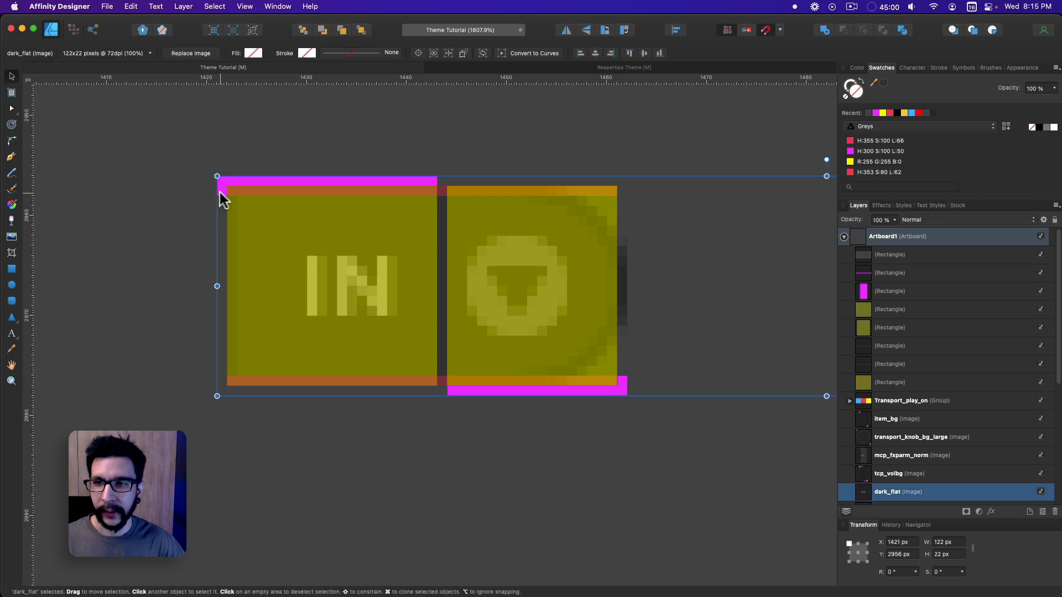
pyautogui.click(173, 305)
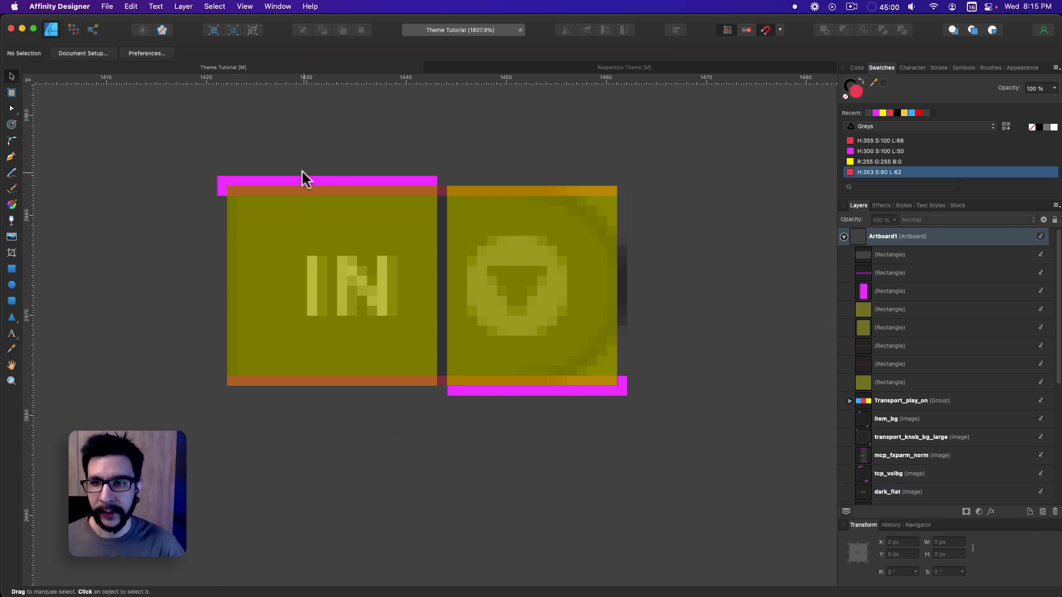
pyautogui.click(260, 177)
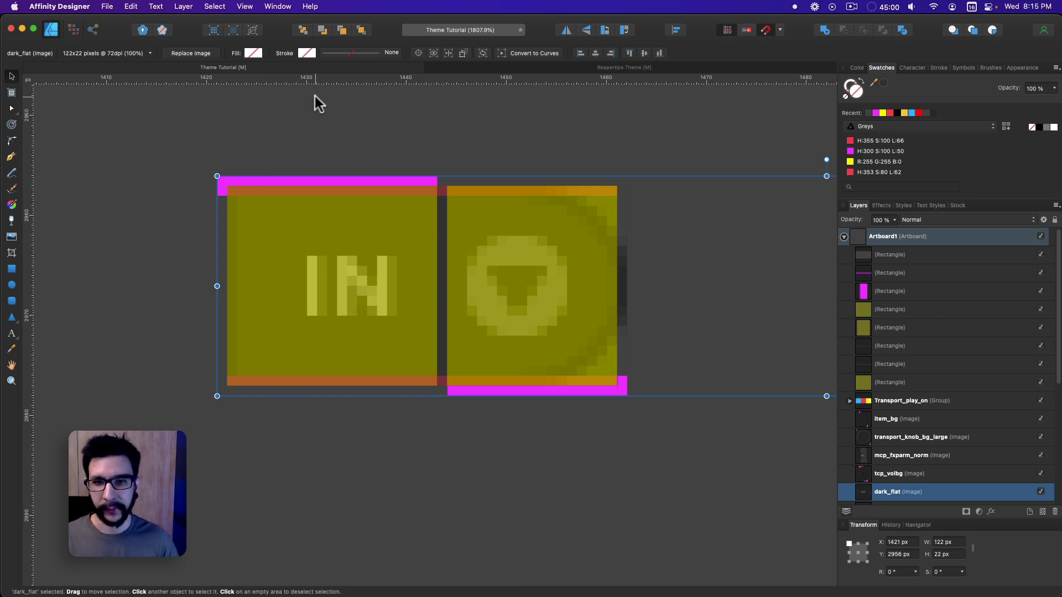
pyautogui.click(178, 269)
pyautogui.click(257, 190)
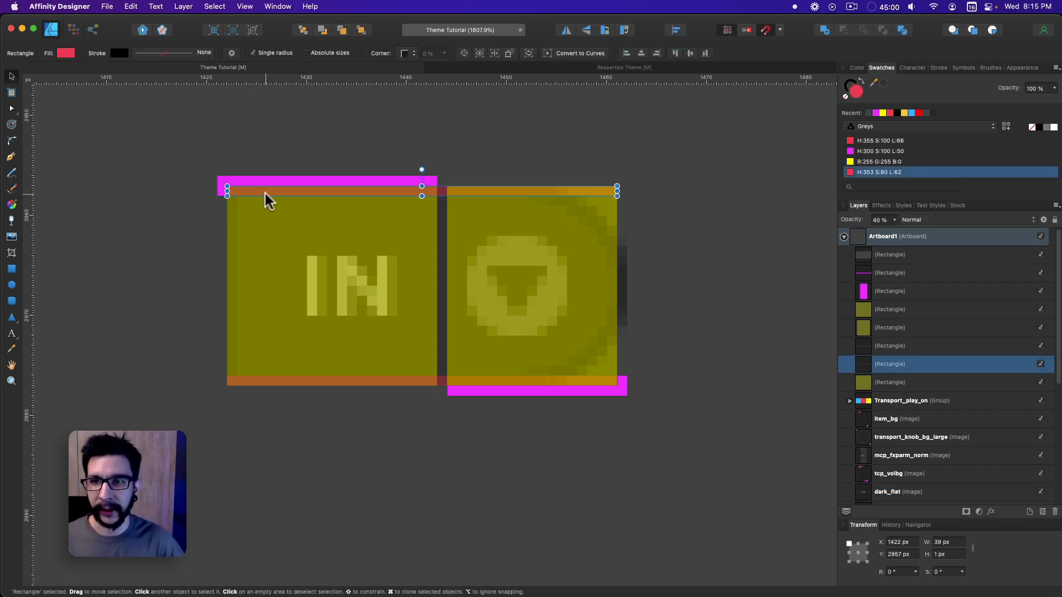
pyautogui.click(260, 176)
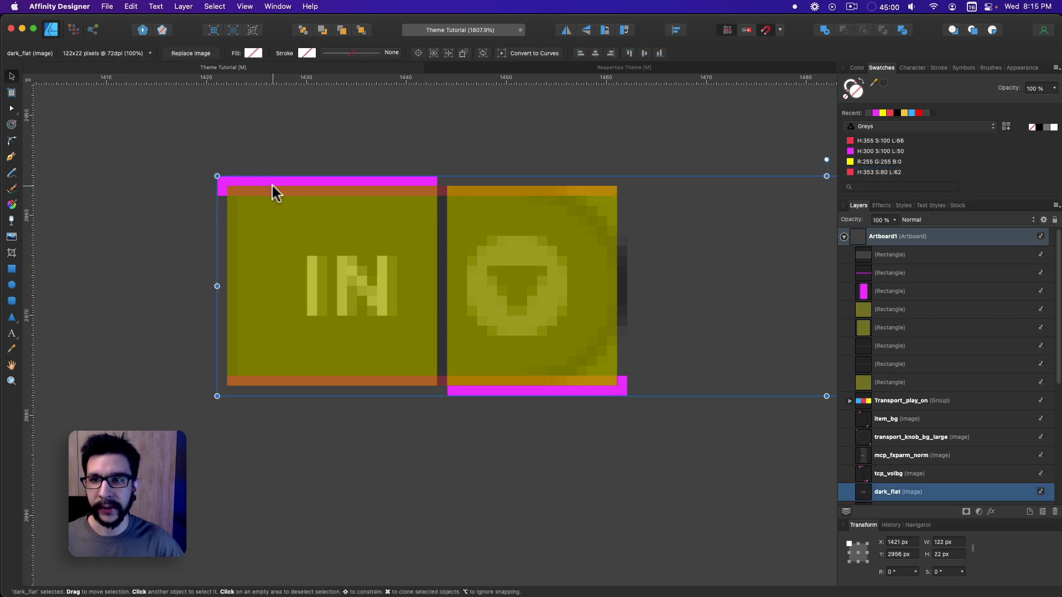
# Try shifting the yellow overlay on the IN area down to Y 2959 px to expose the red strip.
pyautogui.click(273, 187)
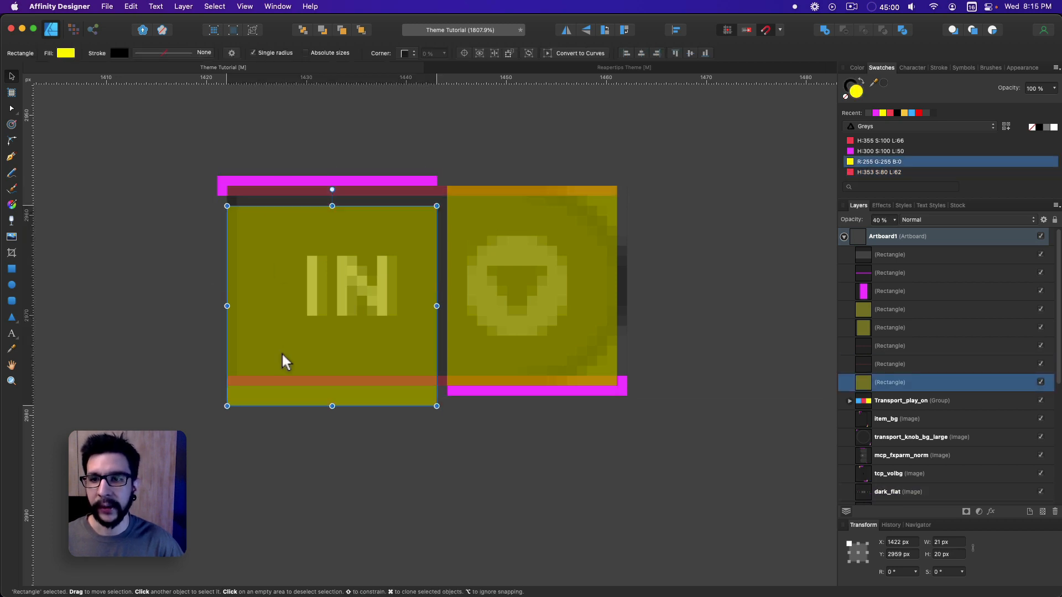
pyautogui.click(550, 381)
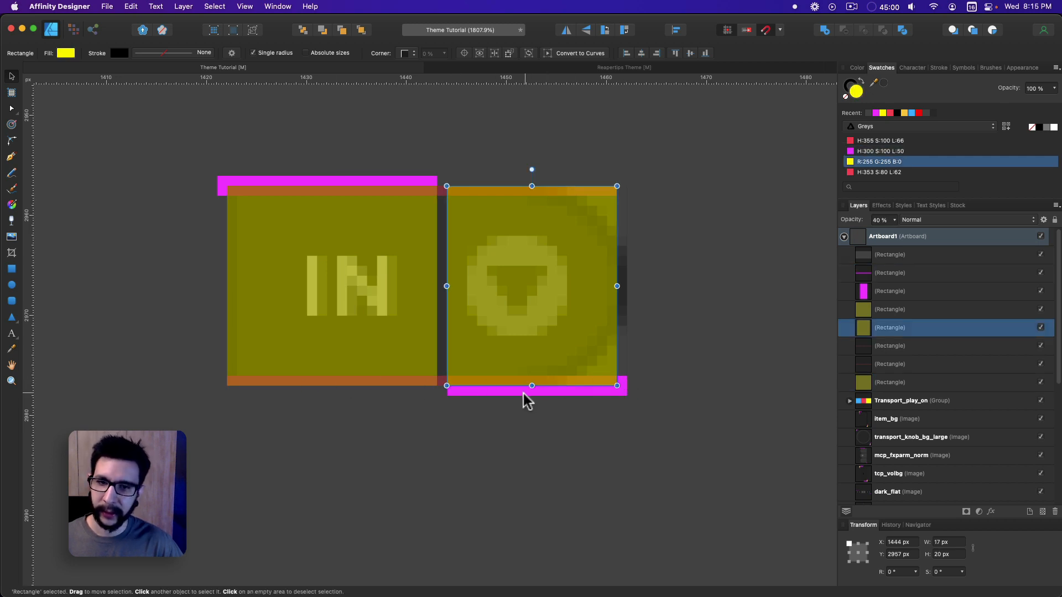
pyautogui.click(518, 408)
pyautogui.scroll(-1, 396, 375)
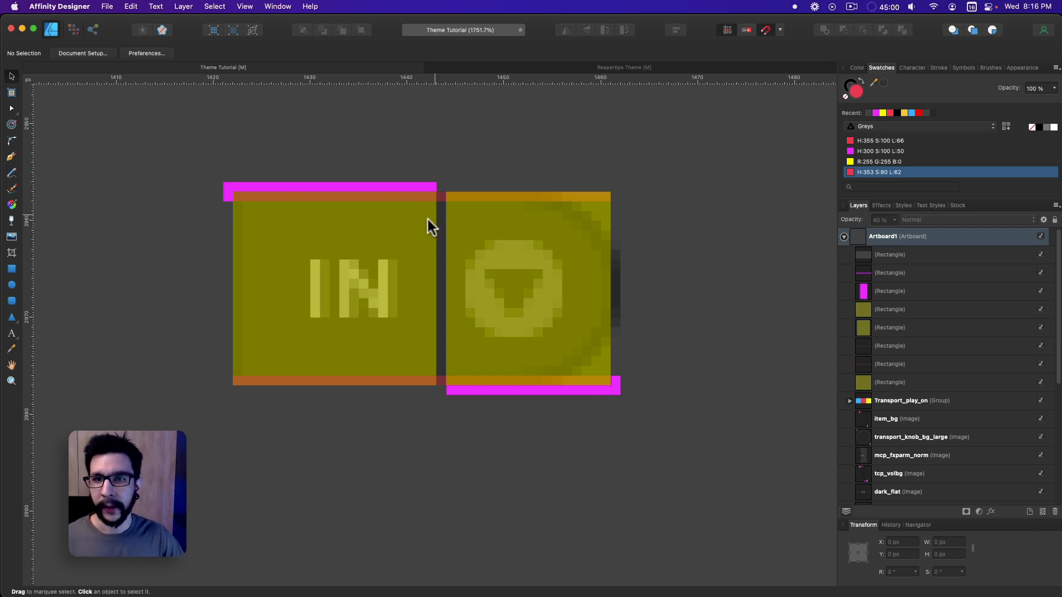
# Delete both yellow overlays and both red strips from the first button.
pyautogui.click(538, 288)
pyautogui.keyDown('super'); pyautogui.click(940, 327); pyautogui.keyUp('super')
pyautogui.press('Delete')
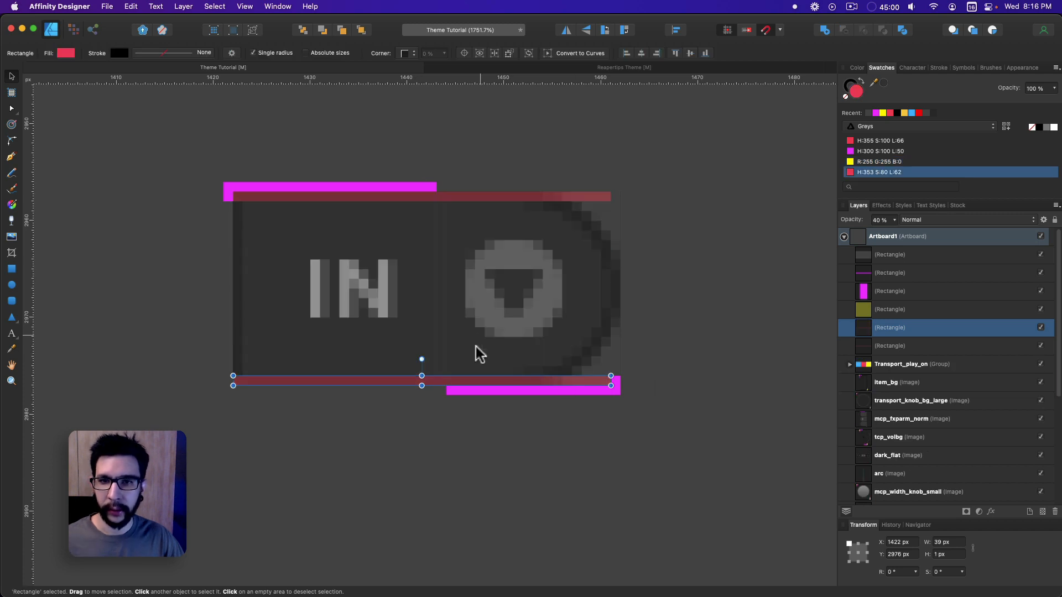
pyautogui.keyDown('shift'); pyautogui.click(455, 197); pyautogui.keyUp('shift')
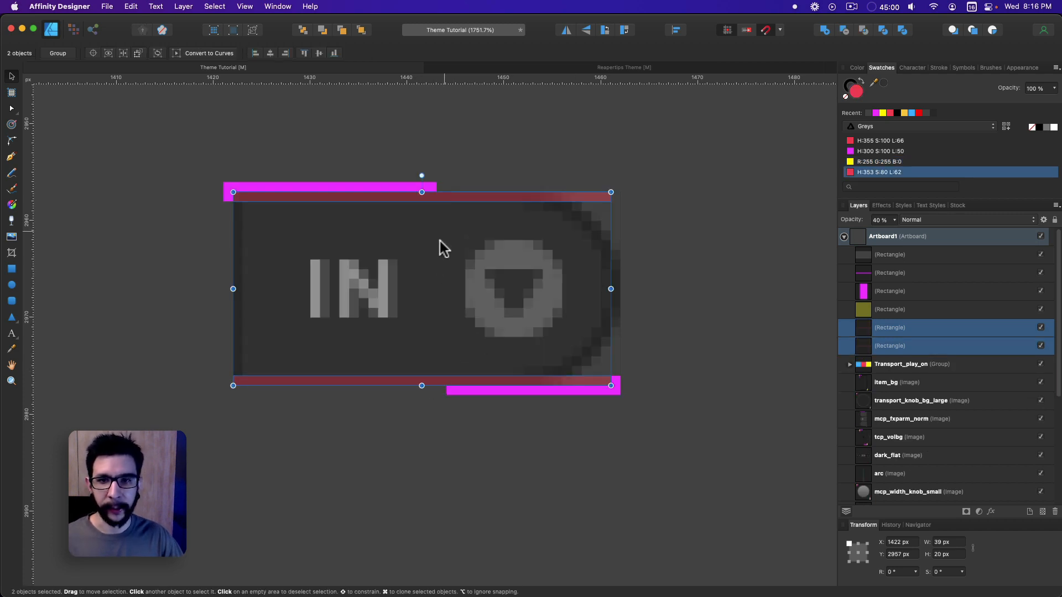
pyautogui.press('Delete')
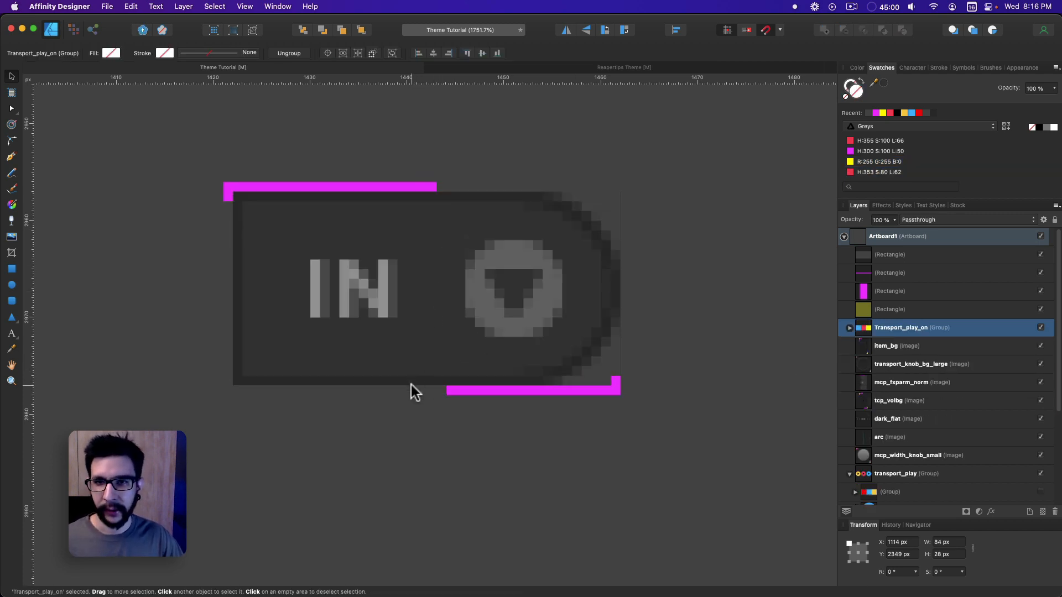
# Undo the deletion of the red strips and the yellow overlays on the first button.
pyautogui.press('super+z')
pyautogui.click(434, 384)
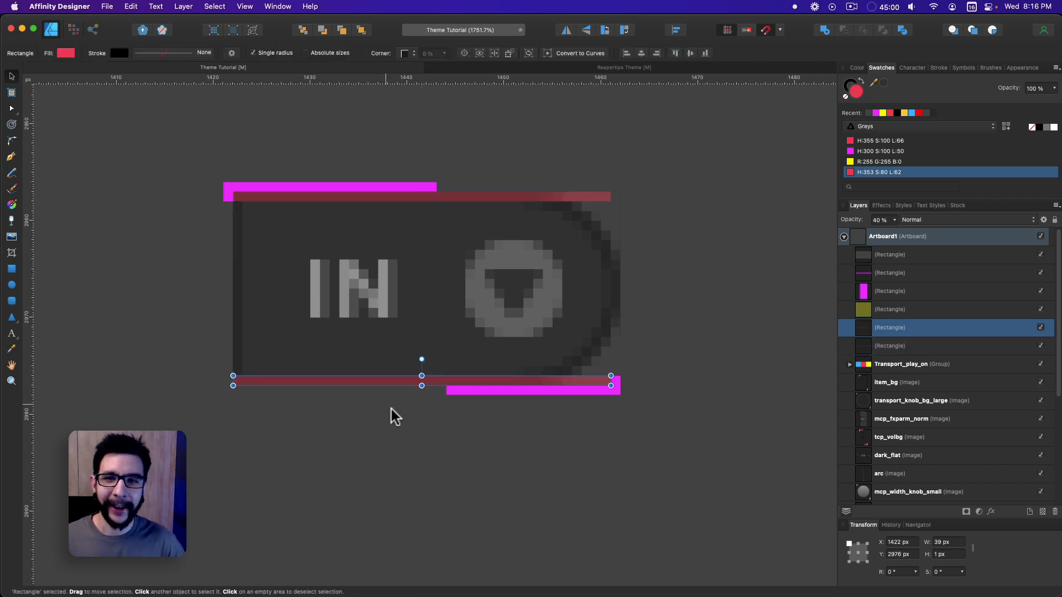
pyautogui.press('super+z')
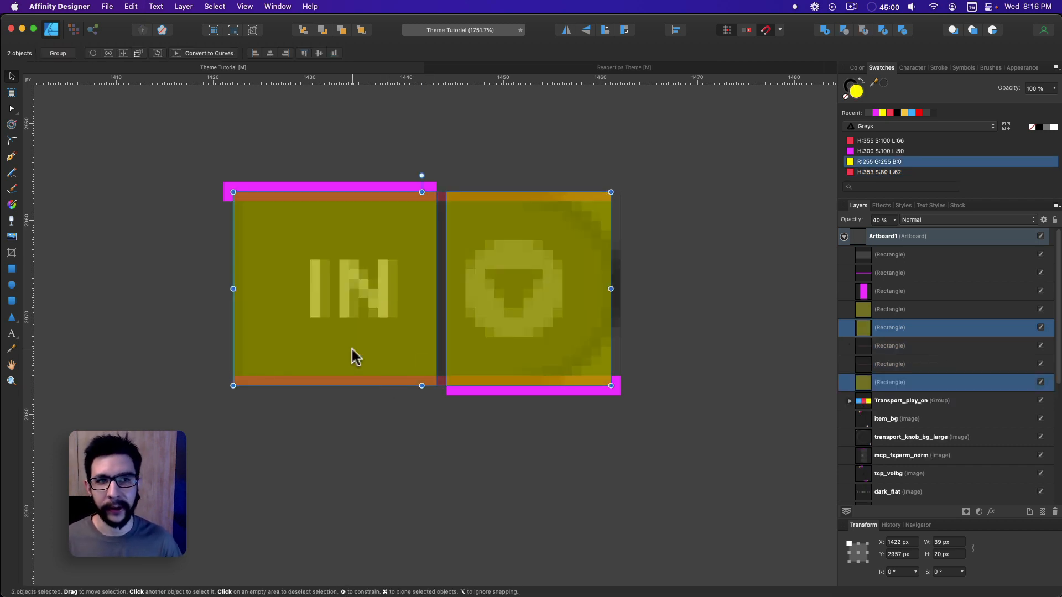
# Examine the yellow areas, red strips and magenta lines of the first button at different magnifications.
pyautogui.scroll(-3, 543, 127)
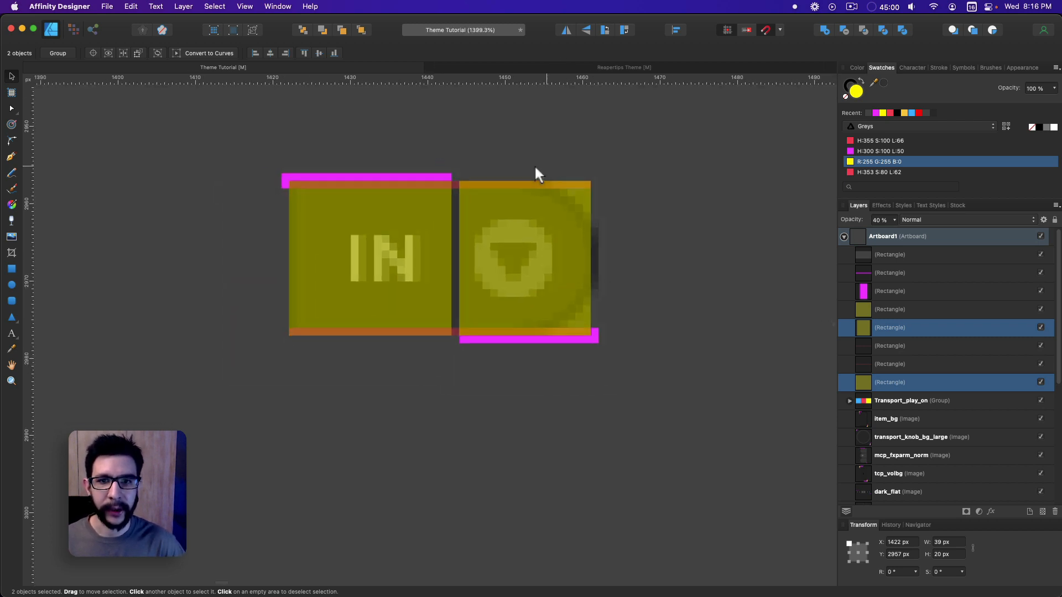
pyautogui.moveTo(535, 166); pyautogui.dragTo(529, 166)
pyautogui.scroll(-4, 397, 156)
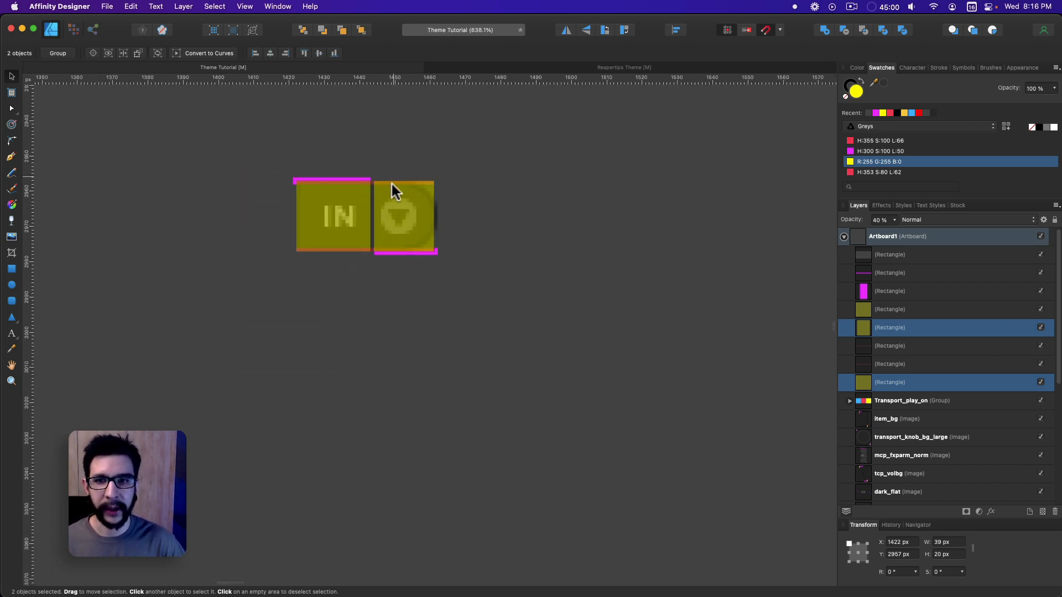
pyautogui.scroll(2, 392, 187)
pyautogui.scroll(5, 366, 223)
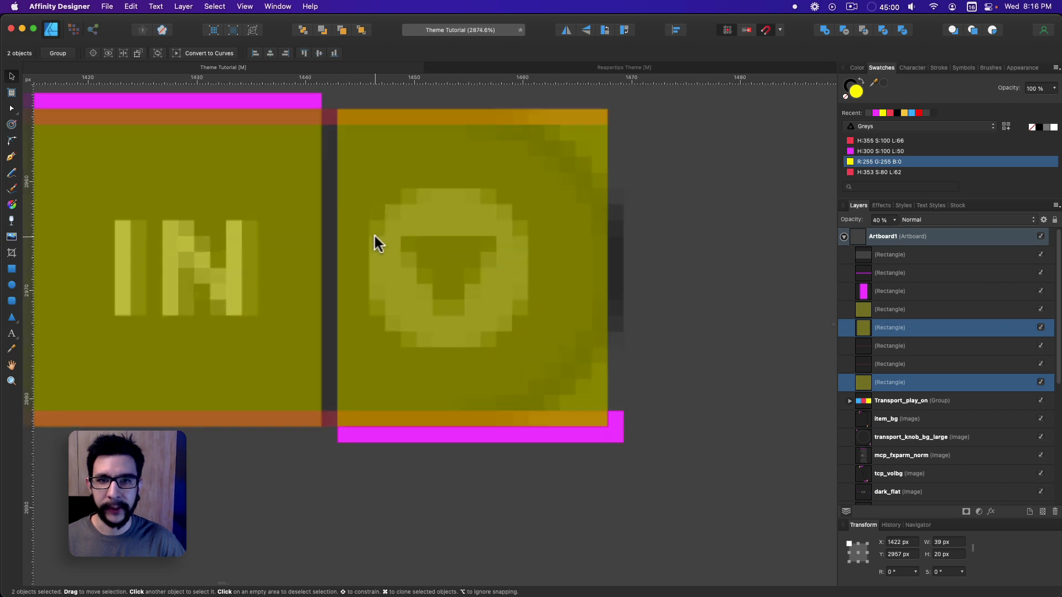
pyautogui.scroll(-3, 375, 239)
pyautogui.scroll(2, 377, 230)
pyautogui.scroll(-1, 380, 213)
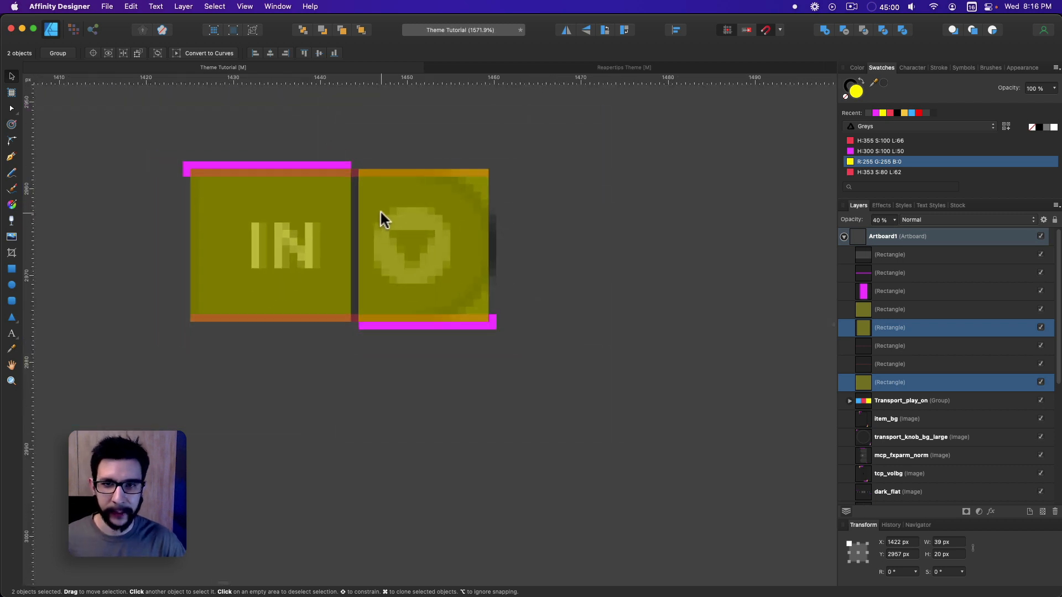
# Delete the yellow IN and triangle overlays together, undo the deletion and clear the selection.
pyautogui.click(283, 350)
pyautogui.click(261, 197)
pyautogui.keyDown('shift'); pyautogui.click(409, 224); pyautogui.keyUp('shift')
pyautogui.scroll(1, 362, 267)
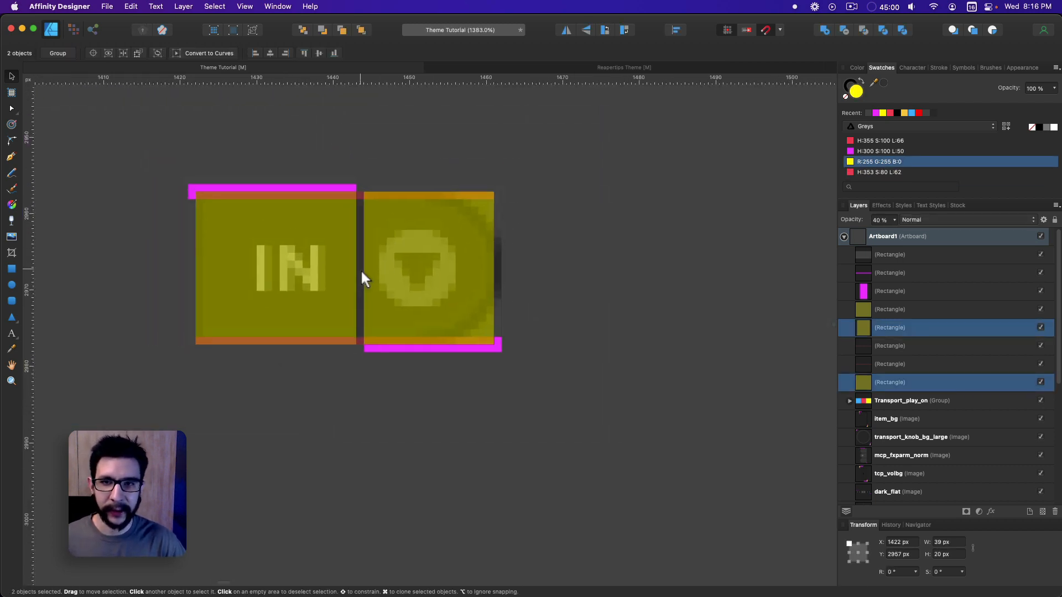
pyautogui.press('Delete')
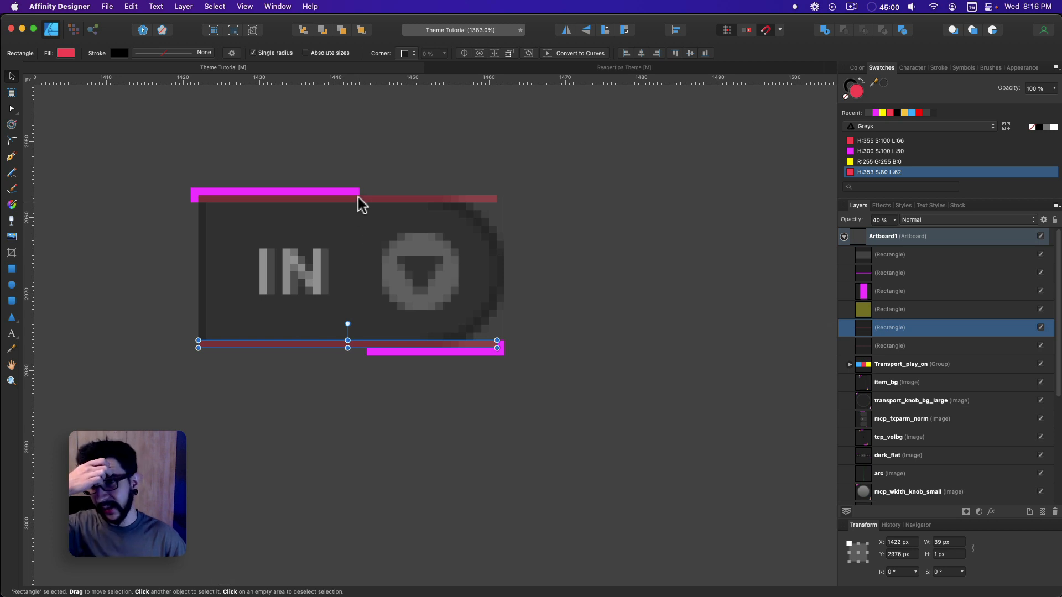
pyautogui.scroll(-1, 354, 238)
pyautogui.press('super+z')
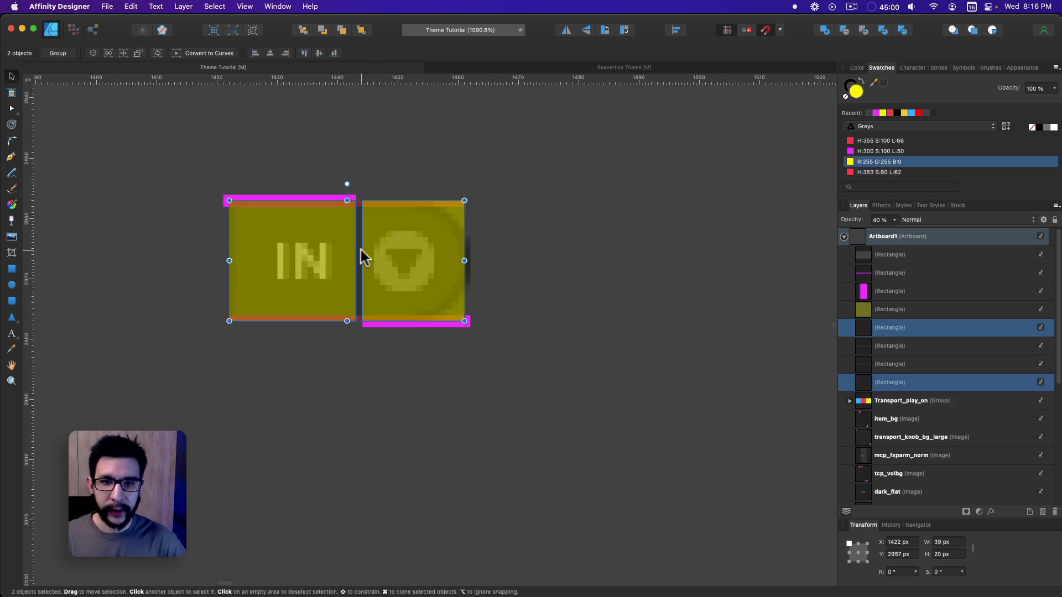
pyautogui.click(511, 259)
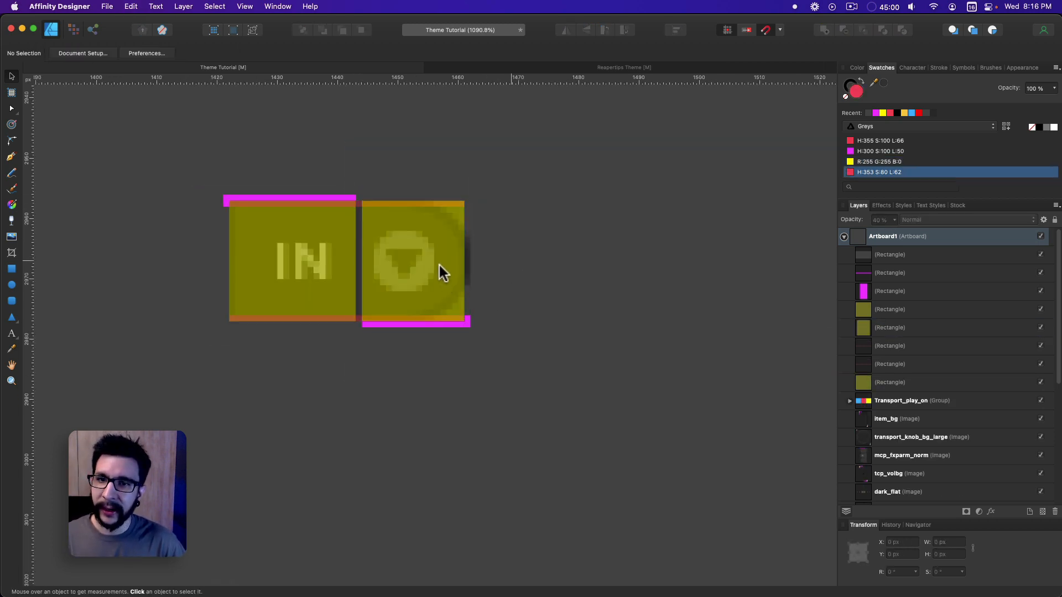
# Delete the two red strips along the upper and lower edges of the first button.
pyautogui.click(432, 318)
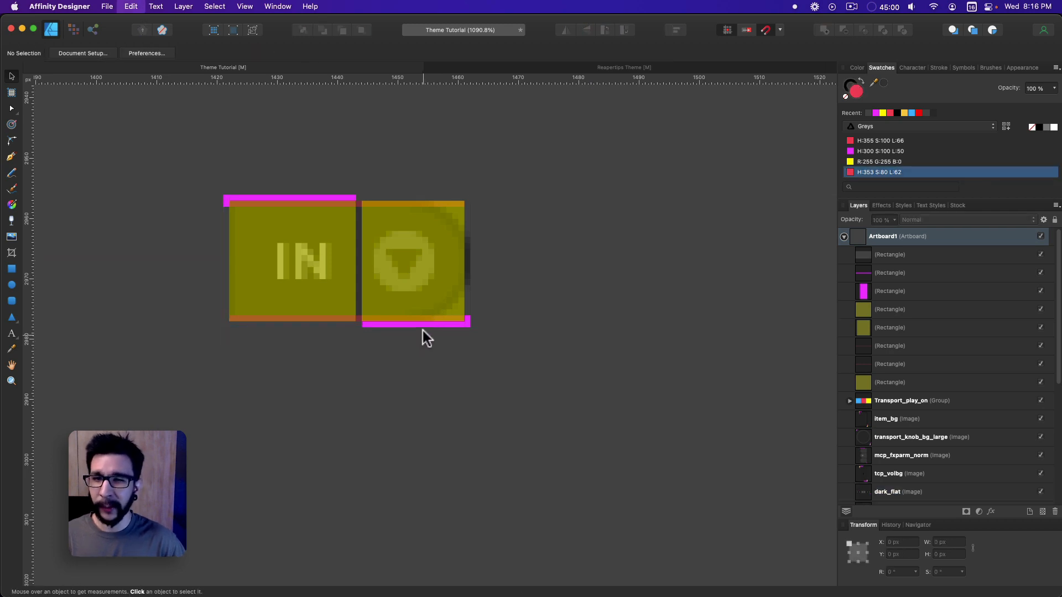
pyautogui.click(420, 319)
pyautogui.press('Delete')
pyautogui.press('Delete')
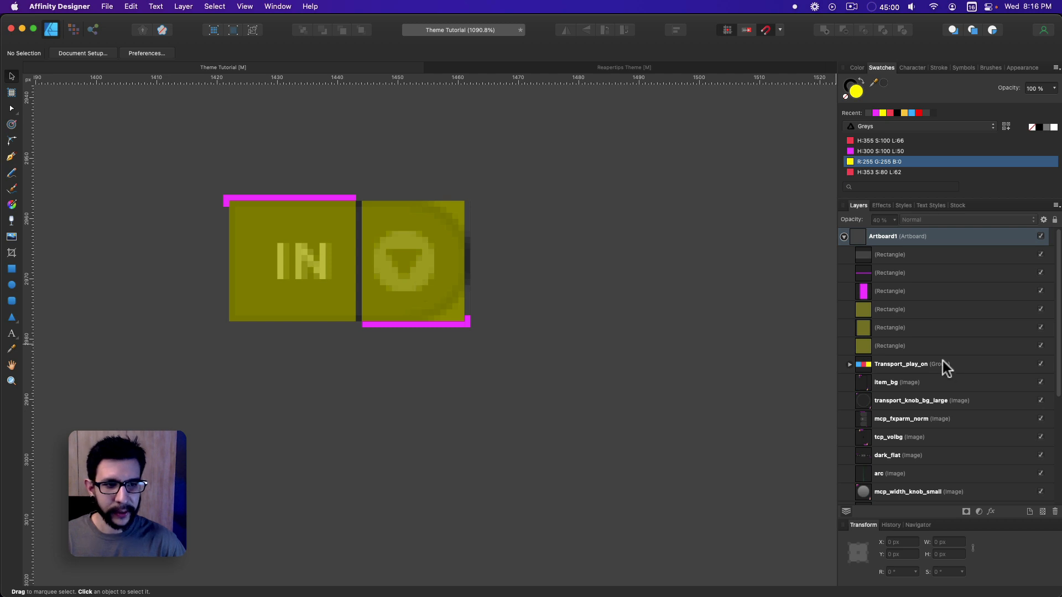
# Hide the rectangle covering the other button states and delete the yellow overlay on the third button's IN area.
pyautogui.click(1040, 254)
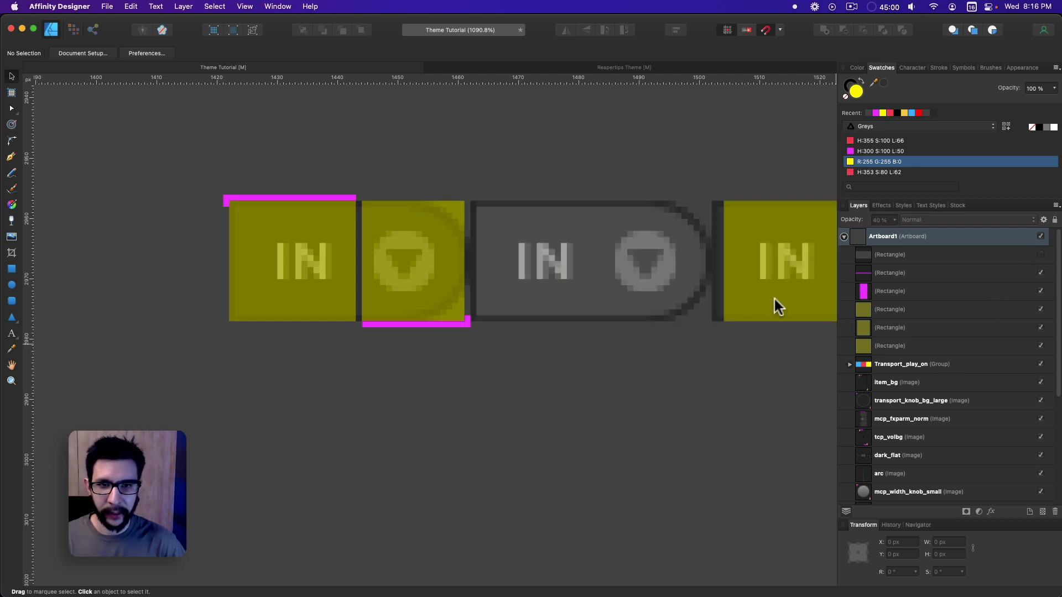
pyautogui.scroll(-2, 545, 300)
pyautogui.hscroll(6, 545, 300)
pyautogui.click(321, 277)
pyautogui.hscroll(-2, 319, 281)
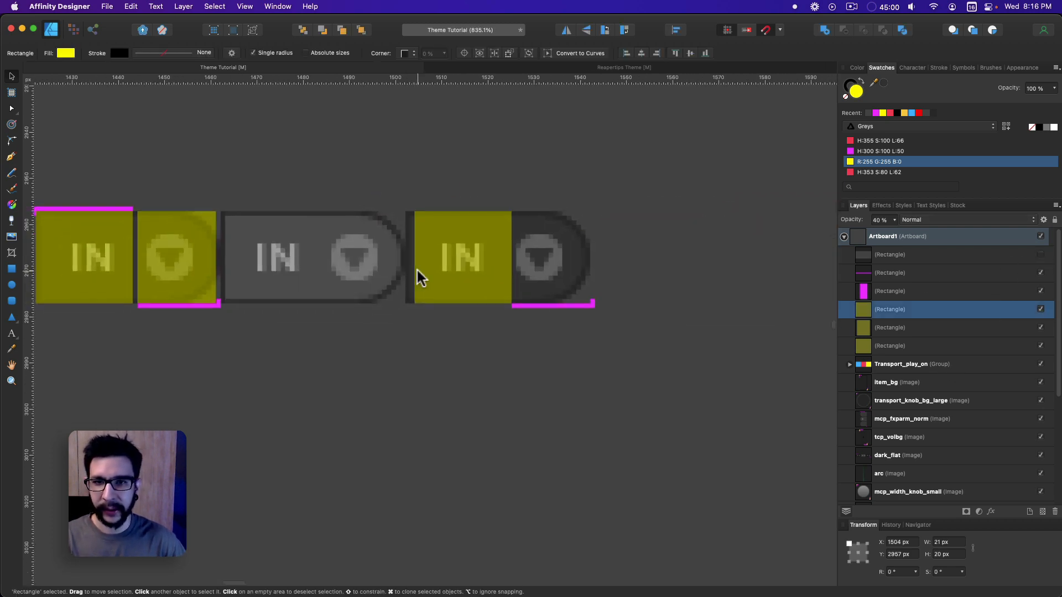
pyautogui.press('Delete')
pyautogui.scroll(-2, 361, 280)
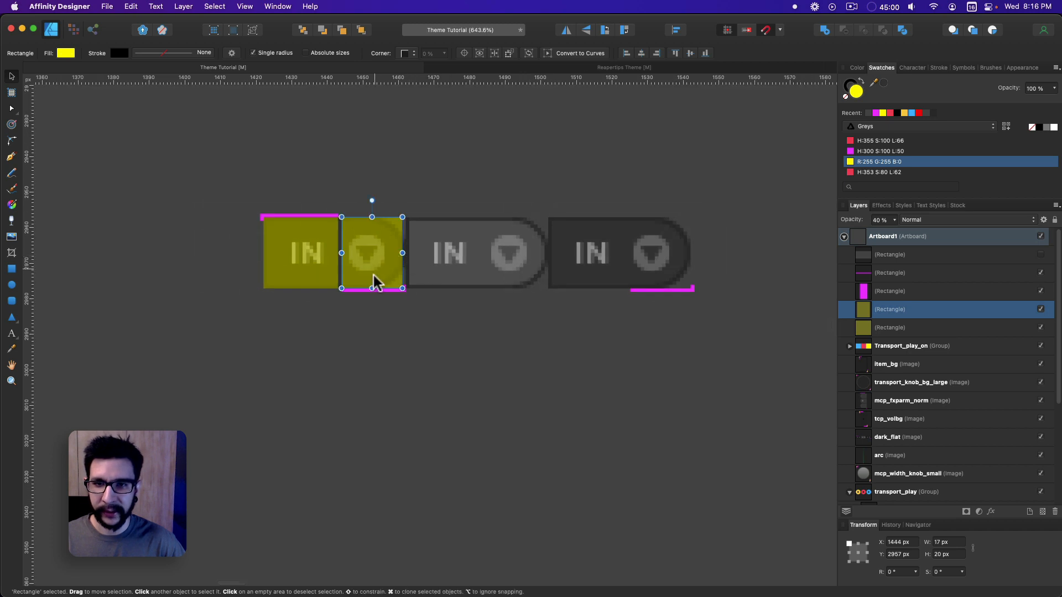
# Delete the two yellow overlays over the first button's triangle icon and IN label.
pyautogui.scroll(3, 384, 298)
pyautogui.click(420, 283)
pyautogui.keyDown('shift'); pyautogui.click(431, 279); pyautogui.keyUp('shift')
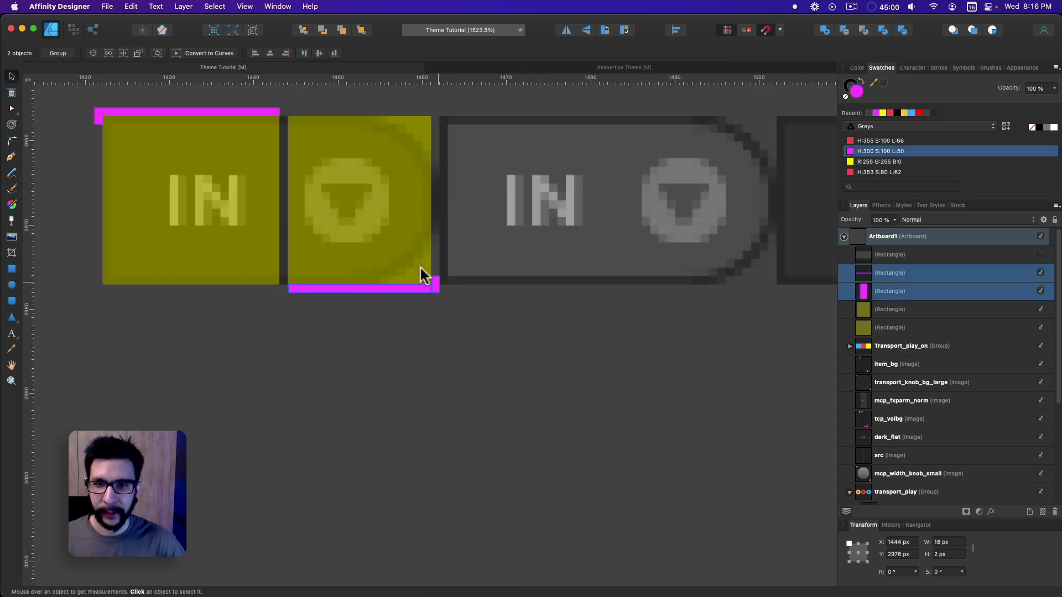
pyautogui.click(394, 231)
pyautogui.scroll(-1, 394, 231)
pyautogui.press('Delete')
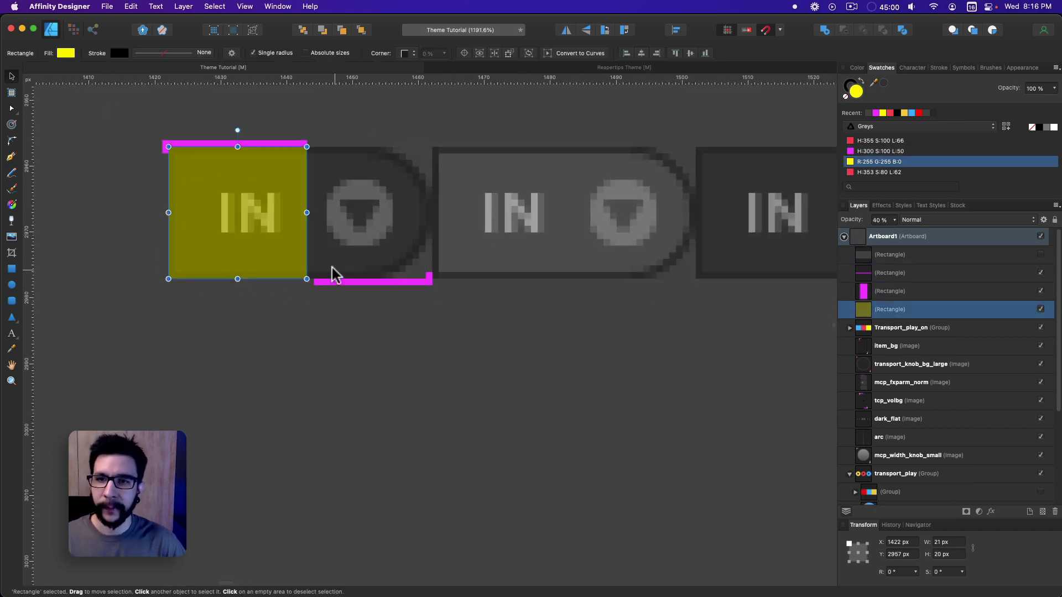
pyautogui.press('Delete')
# Move both parts of the first button's lower magenta line beneath the third button, at X 1525 px, Y 2976 px.
pyautogui.click(429, 279)
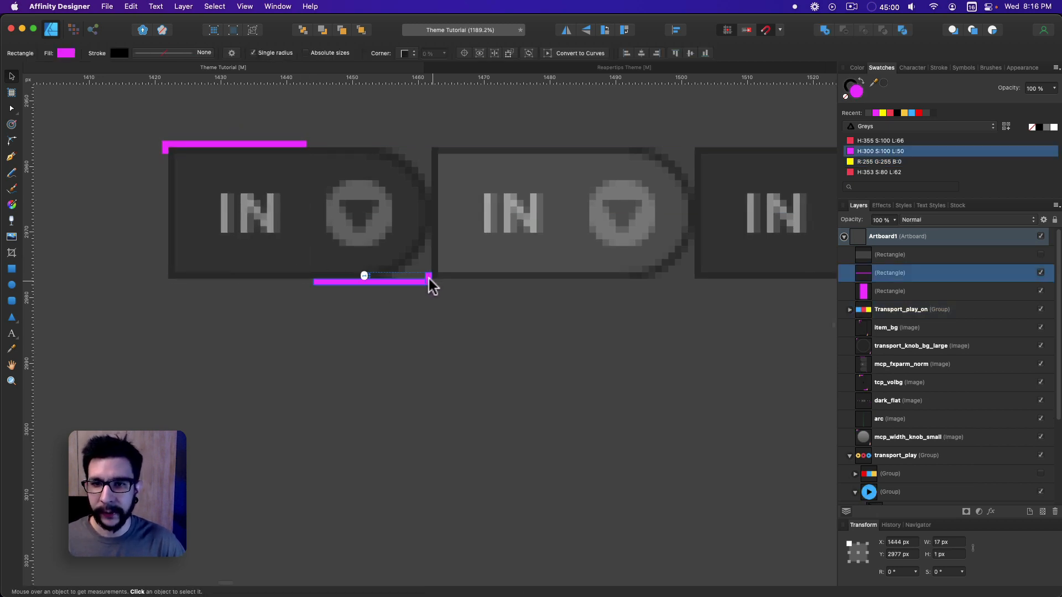
pyautogui.keyDown('shift'); pyautogui.click(430, 280); pyautogui.keyUp('shift')
pyautogui.scroll(-2, 426, 291)
pyautogui.scroll(-1, 407, 288)
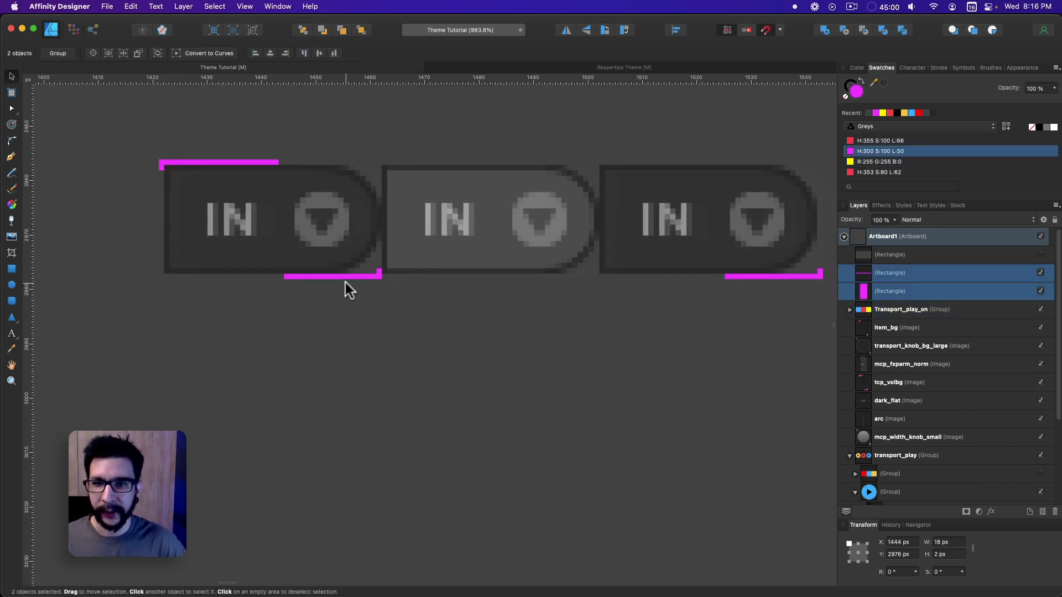
pyautogui.moveTo(348, 283); pyautogui.dragTo(768, 269)
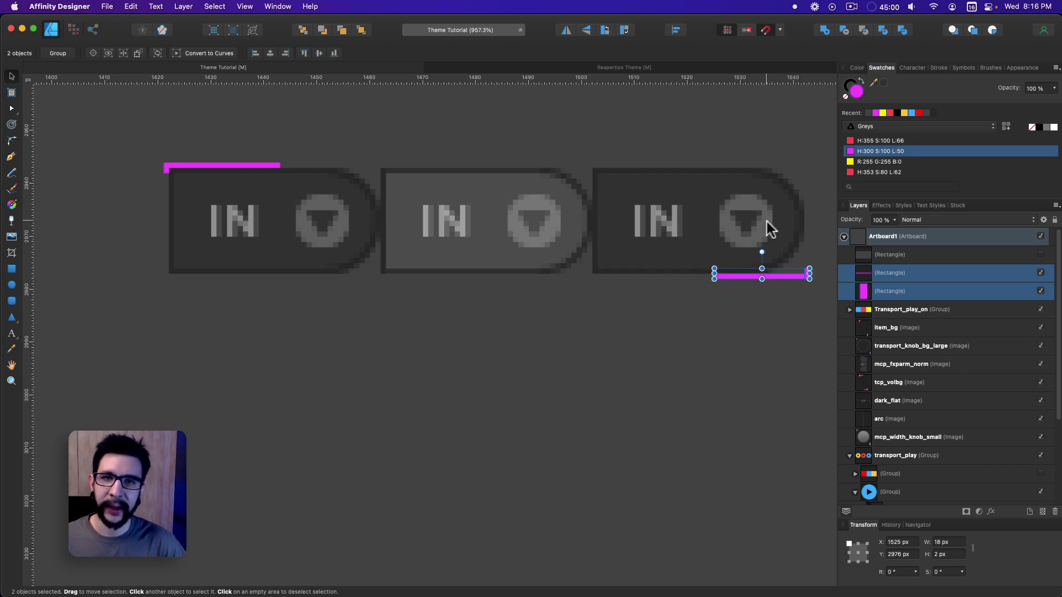
pyautogui.moveTo(761, 269)
pyautogui.mouseDown()
pyautogui.moveTo(339, 287)
pyautogui.moveTo(769, 271)
pyautogui.moveTo(331, 273)
pyautogui.moveTo(767, 271)
pyautogui.mouseUp()
pyautogui.press('super+z')
pyautogui.hscroll(5, 529, 262)
pyautogui.scroll(-3, 402, 259)
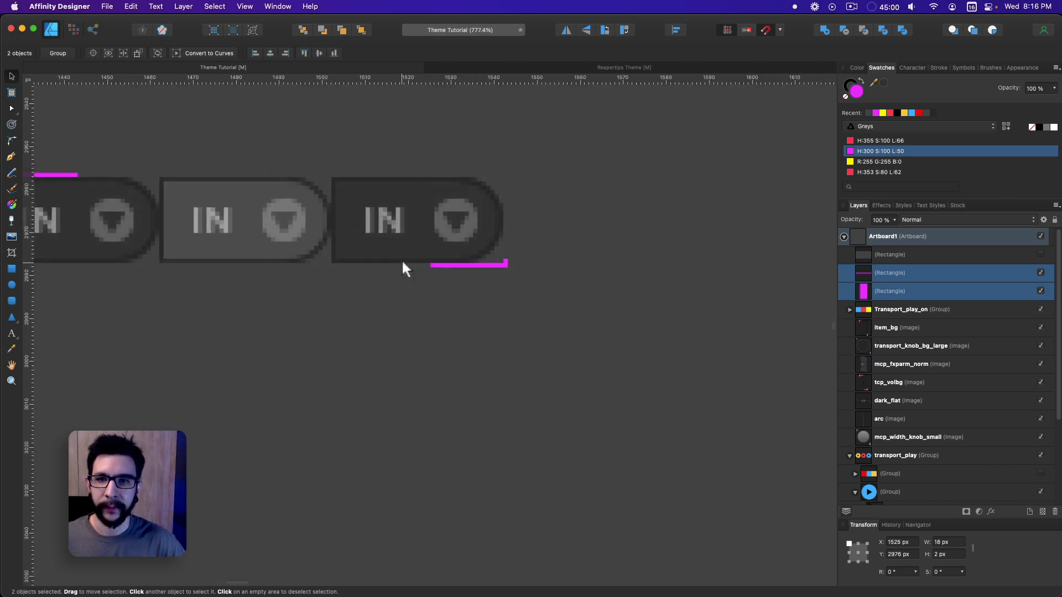
# Try placing copies of the lower magenta line beneath the first and second buttons, the second at X 1484 px, Y 2976 px.
pyautogui.hscroll(-3, 271, 223)
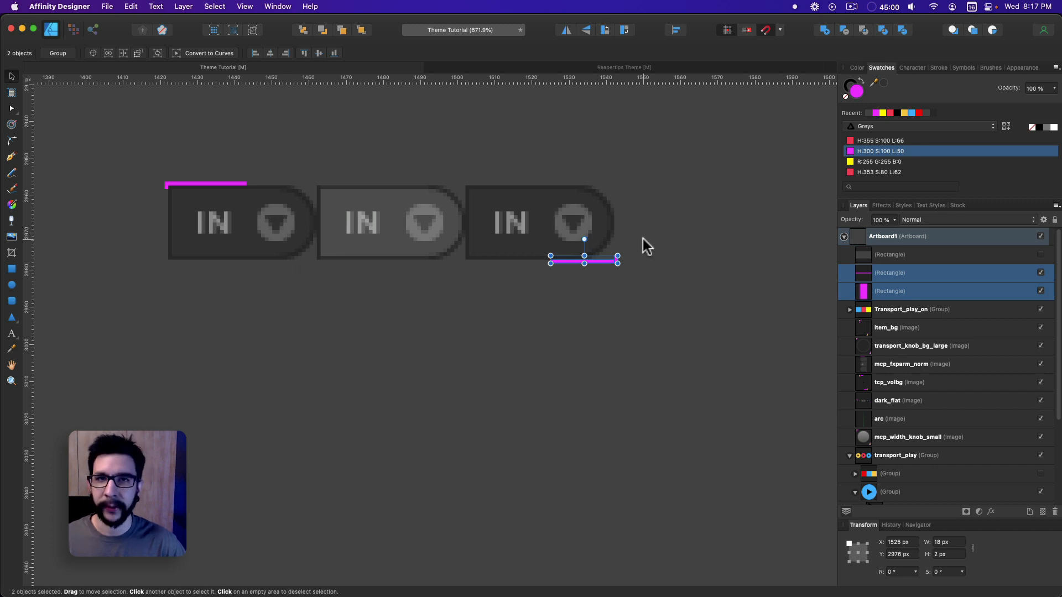
pyautogui.scroll(2, 603, 280)
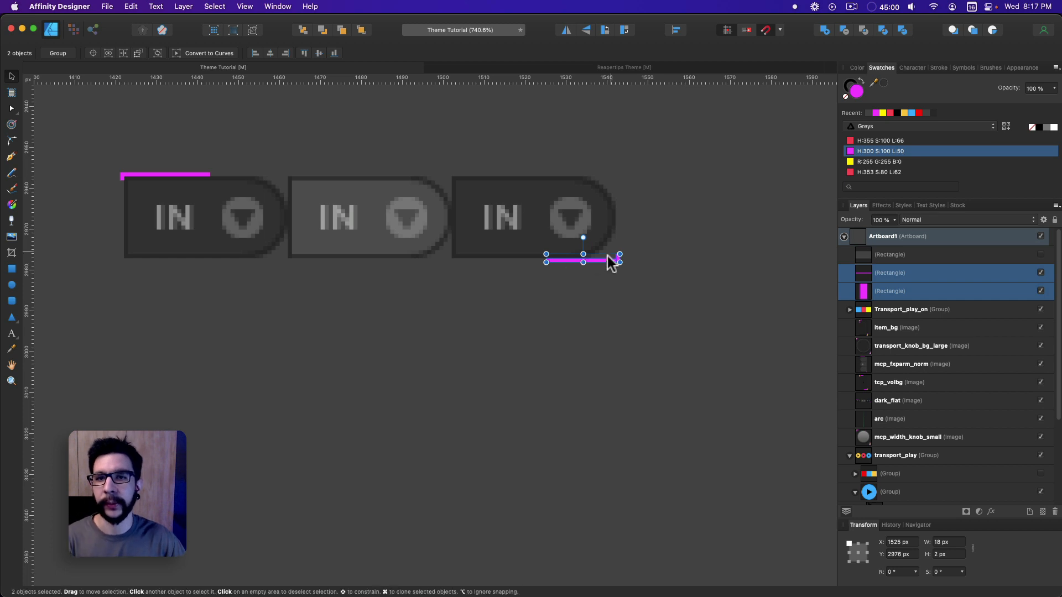
pyautogui.moveTo(589, 271); pyautogui.dragTo(411, 252)
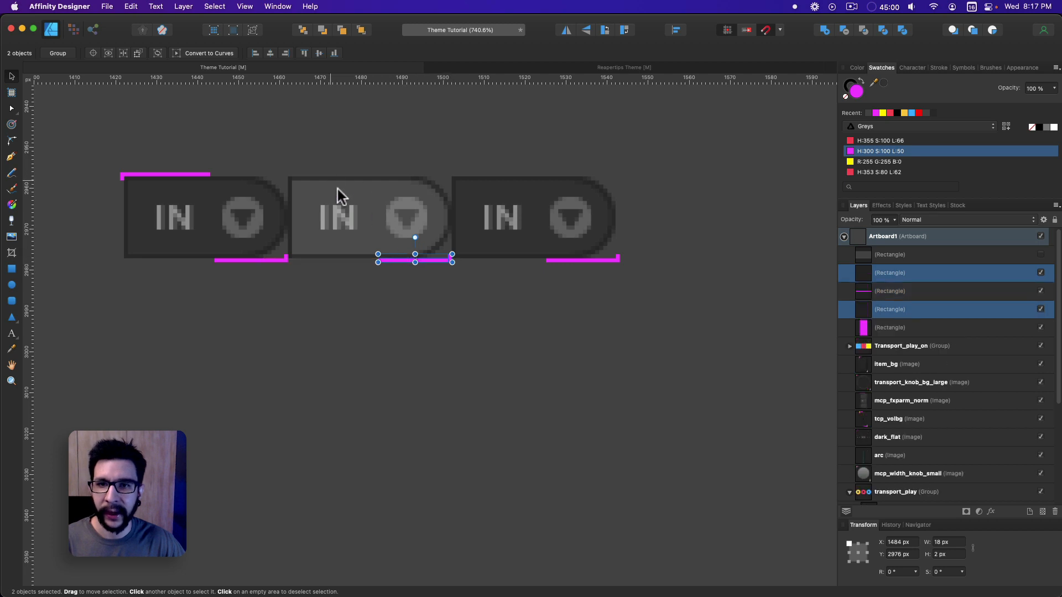
pyautogui.press('super+z')
pyautogui.press('super+z')
pyautogui.click(570, 278)
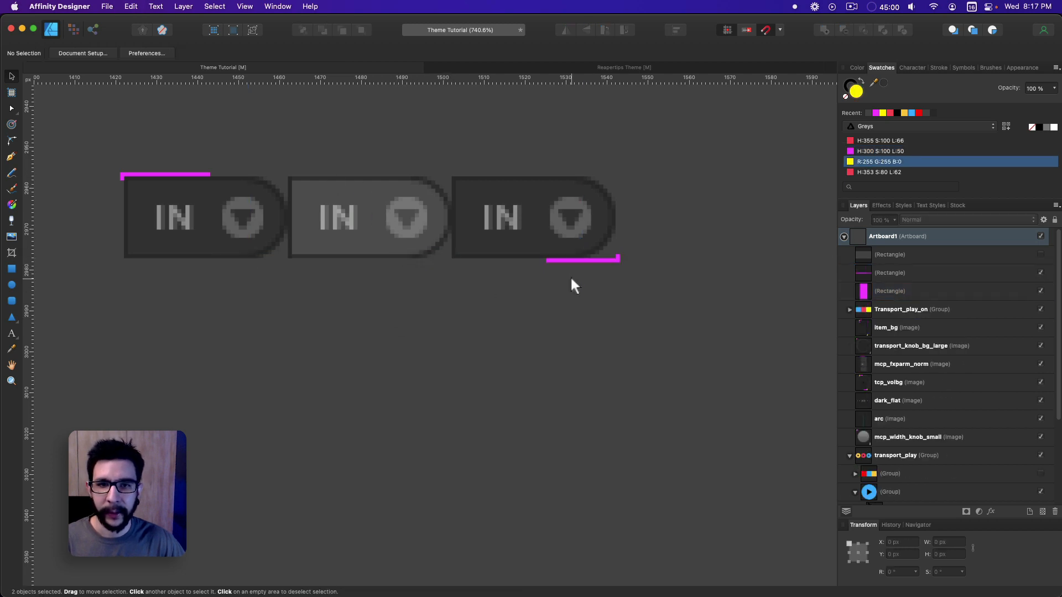
# Delete the two magenta rectangles that overlay the guide line beneath the third button.
pyautogui.click(578, 259)
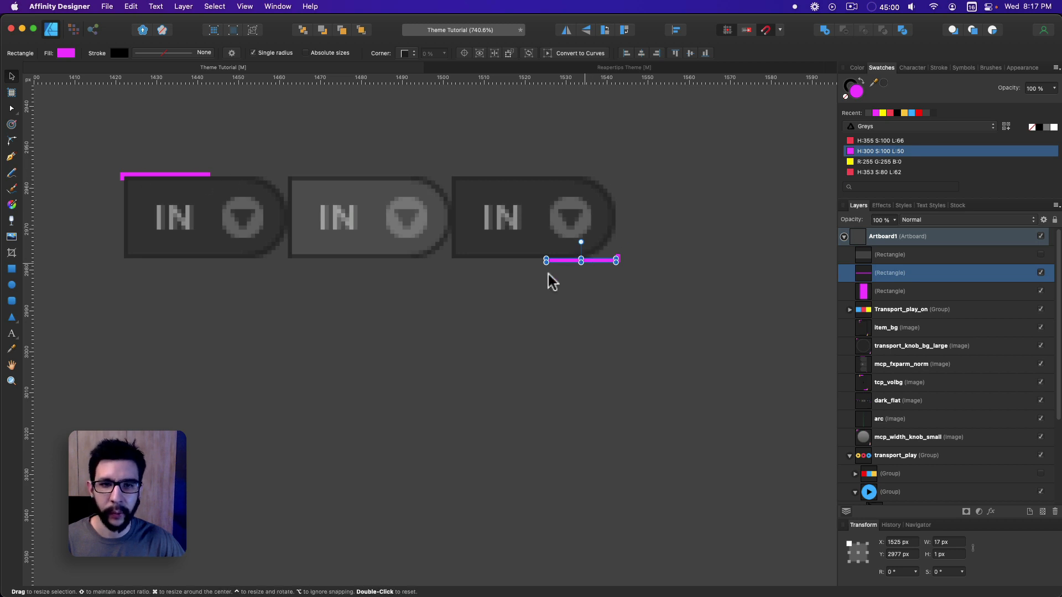
pyautogui.click(546, 330)
pyautogui.click(575, 261)
pyautogui.scroll(5, 620, 260)
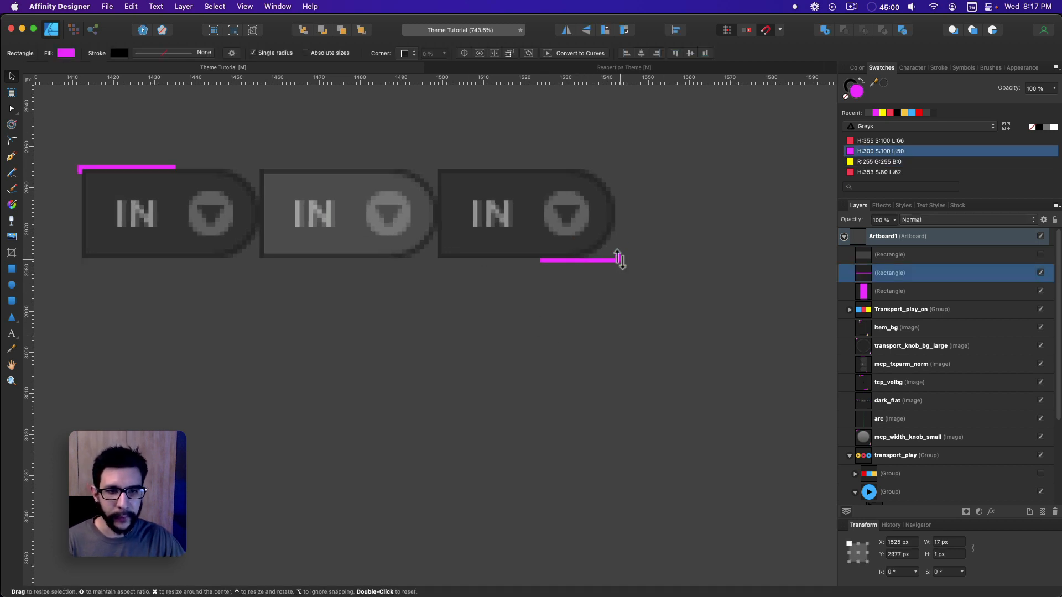
pyautogui.keyDown('shift'); pyautogui.click(616, 254); pyautogui.keyUp('shift')
pyautogui.scroll(-6, 602, 274)
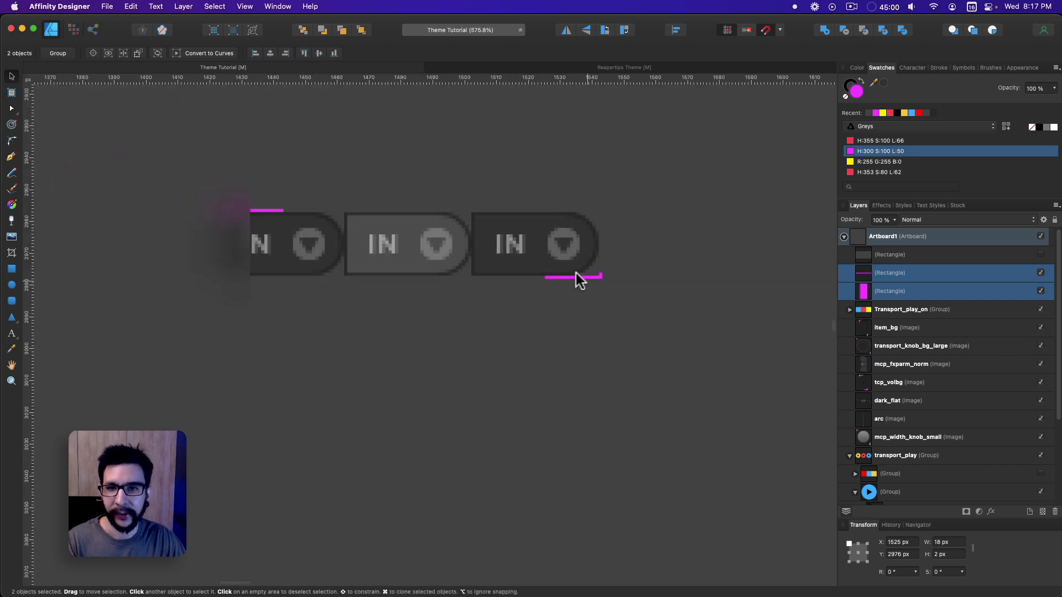
pyautogui.press('Delete')
pyautogui.scroll(-12, 506, 291)
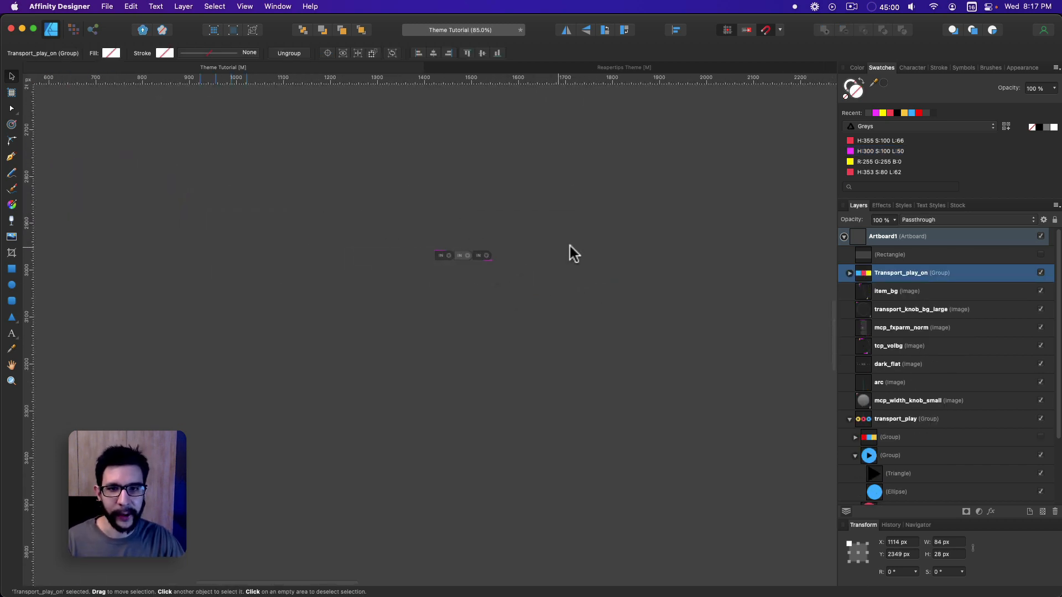
# Examine the pink and yellow guide marks at the corners of the transport_knob_bg_large image.
pyautogui.moveTo(611, 231); pyautogui.dragTo(461, 334)
pyautogui.scroll(4, 414, 199)
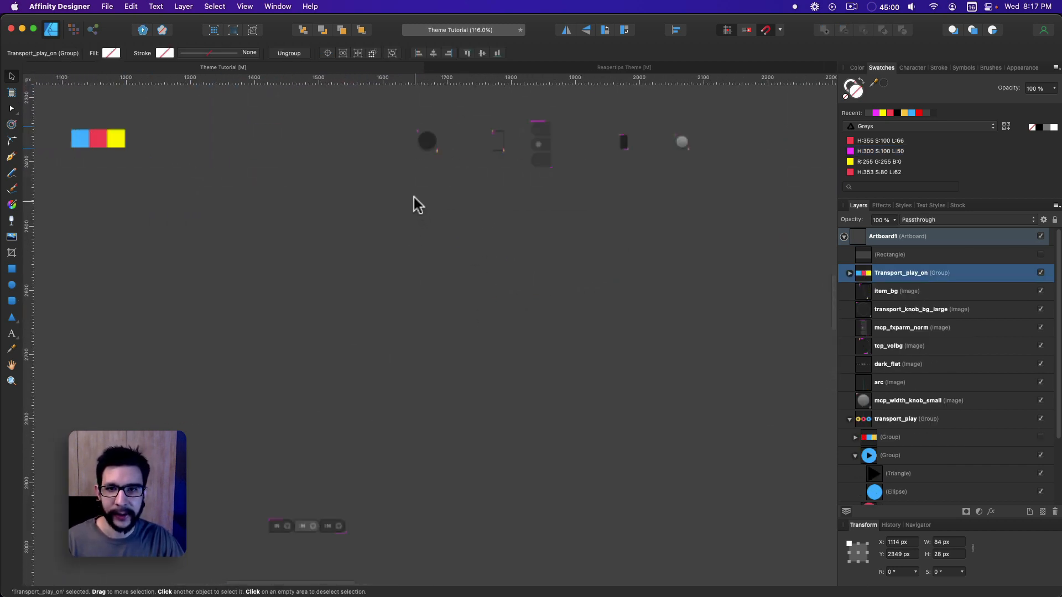
pyautogui.scroll(-3, 387, 412)
pyautogui.scroll(5, 363, 398)
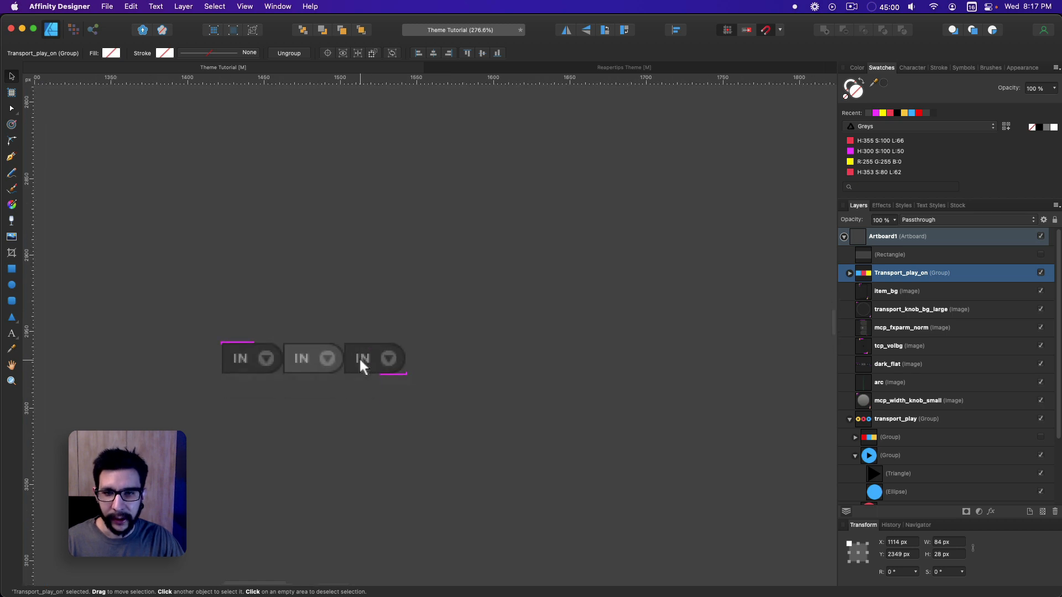
pyautogui.scroll(15, 497, 274)
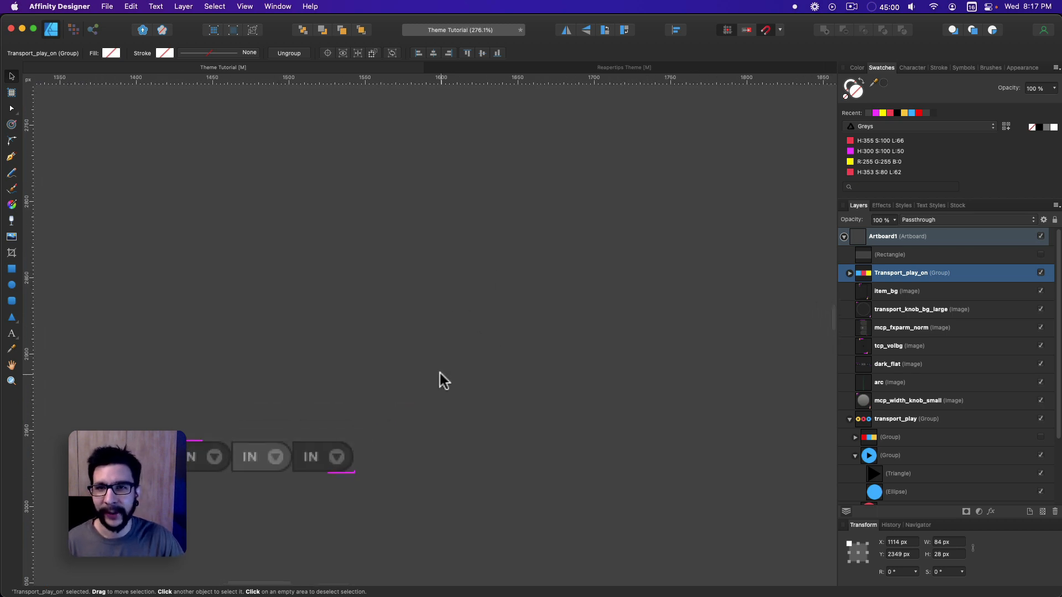
pyautogui.scroll(2, 368, 291)
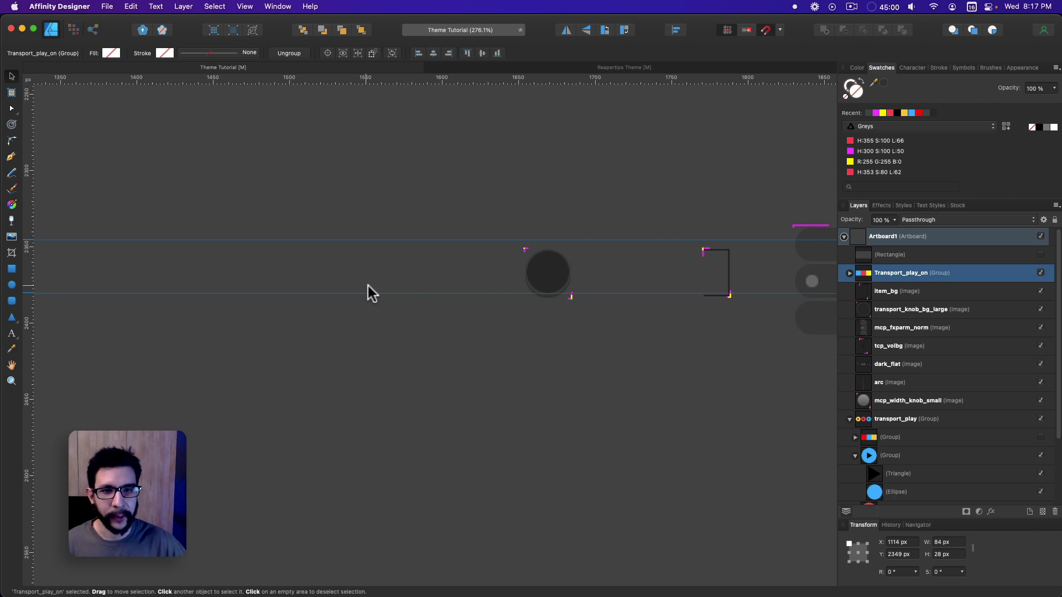
pyautogui.hscroll(5, 332, 260)
pyautogui.scroll(-2, 332, 260)
pyautogui.scroll(-9, 381, 293)
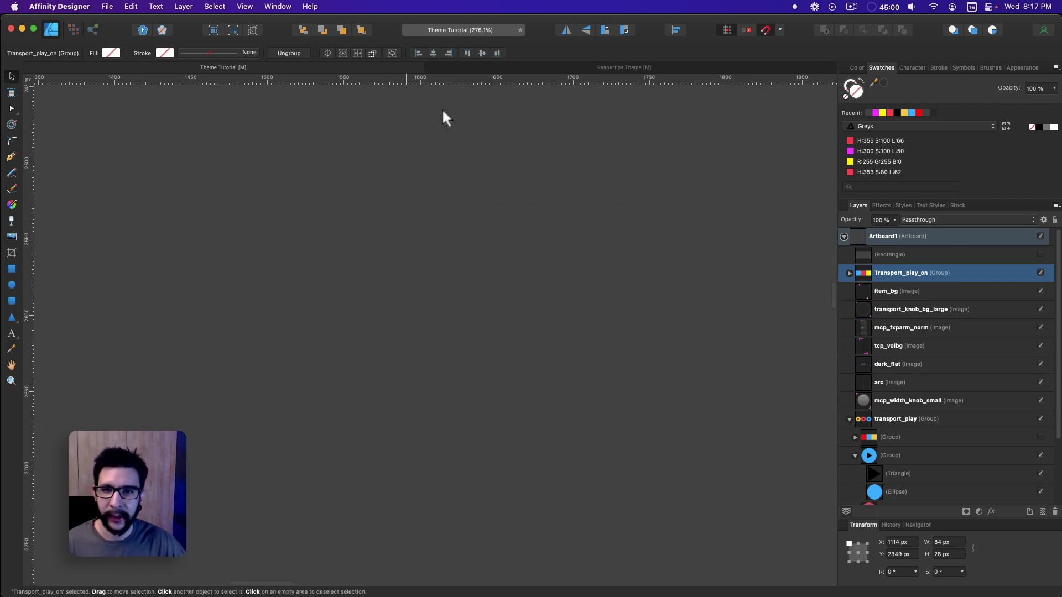
pyautogui.scroll(8, 392, 255)
pyautogui.scroll(10, 500, 192)
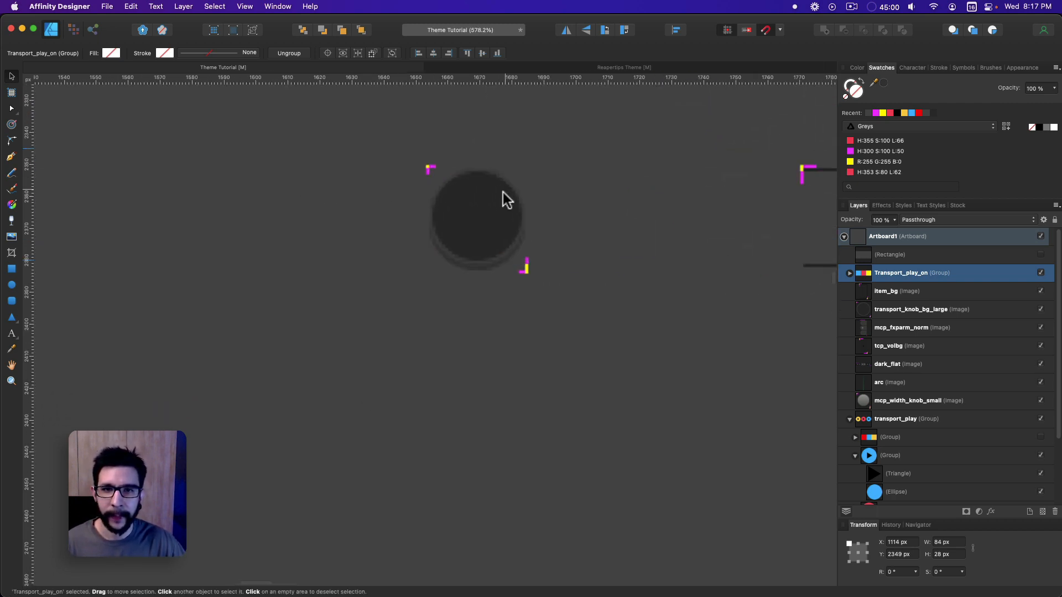
pyautogui.click(464, 199)
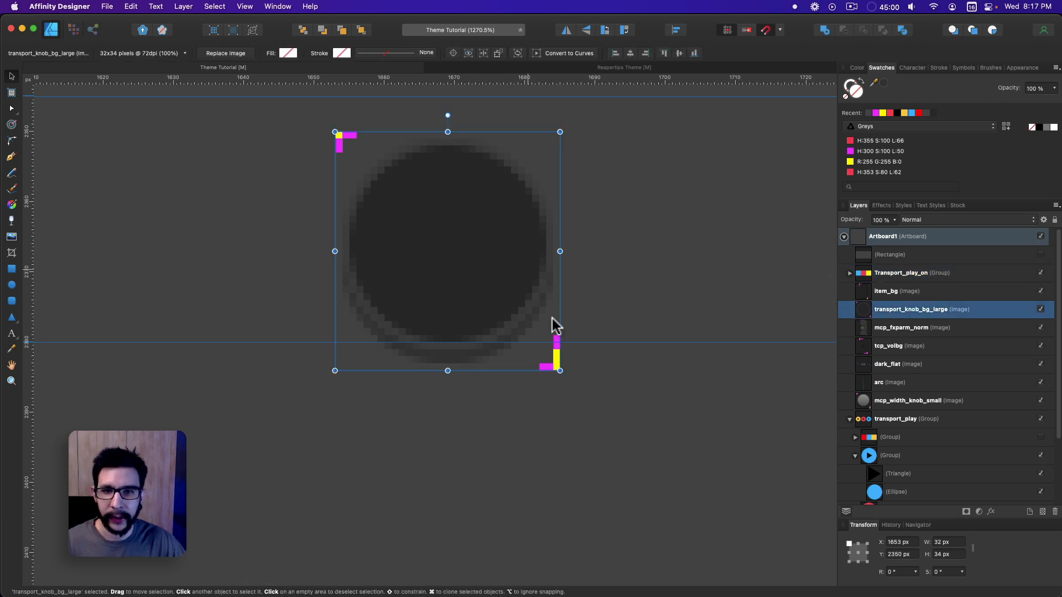
pyautogui.click(500, 400)
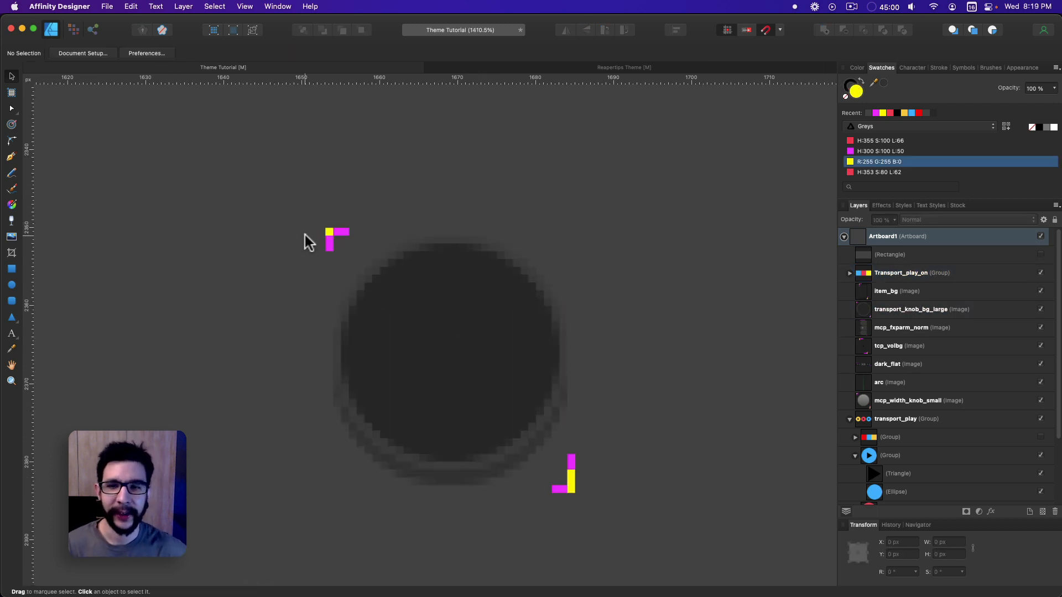
pyautogui.scroll(-1, 263, 264)
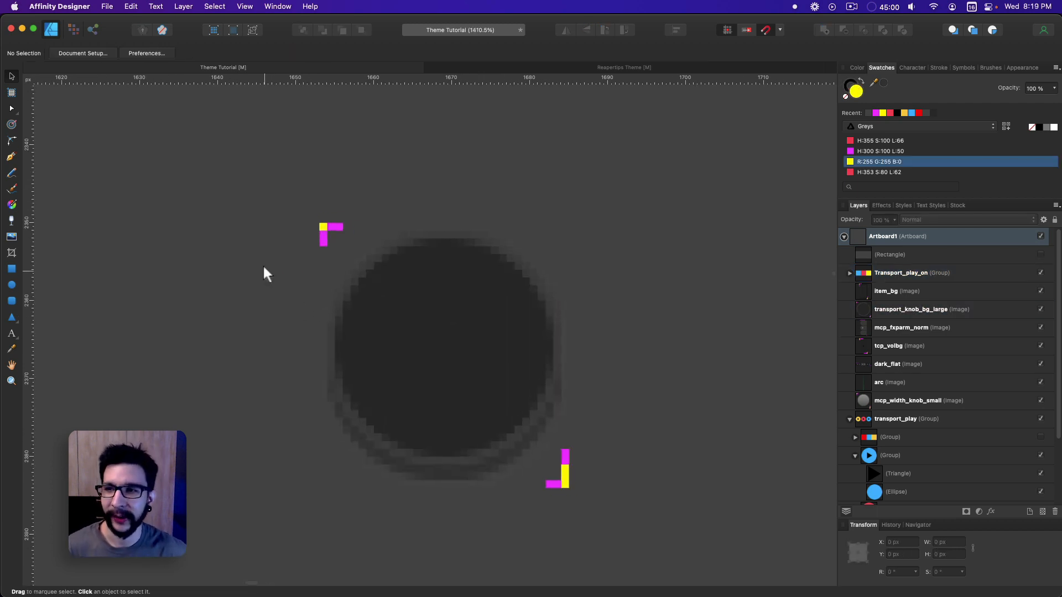
# Try drawing a yellow overlay 30 px wide and 2 px high at X 1654 px, Y 2351 px along the knob image's upper edge.
pyautogui.click(11, 284)
pyautogui.scroll(-3, 310, 327)
pyautogui.hscroll(2, 311, 327)
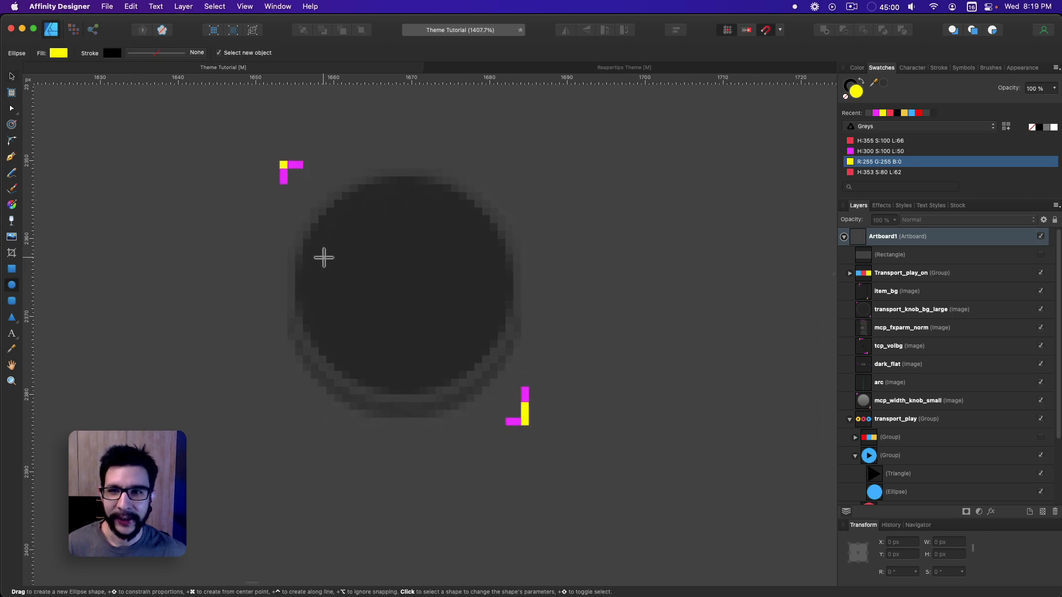
pyautogui.scroll(3, 323, 257)
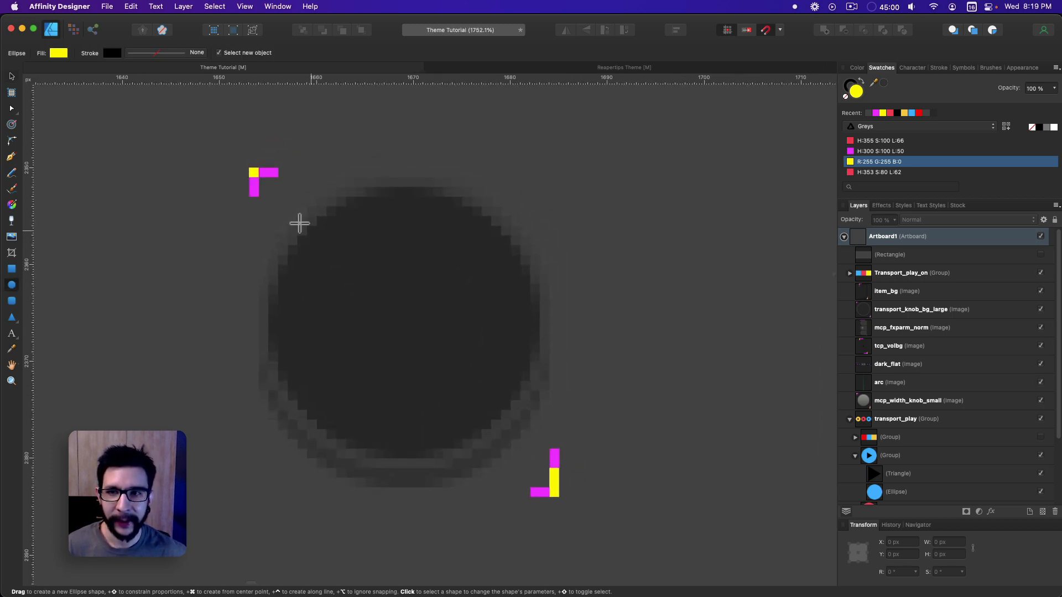
pyautogui.click(11, 269)
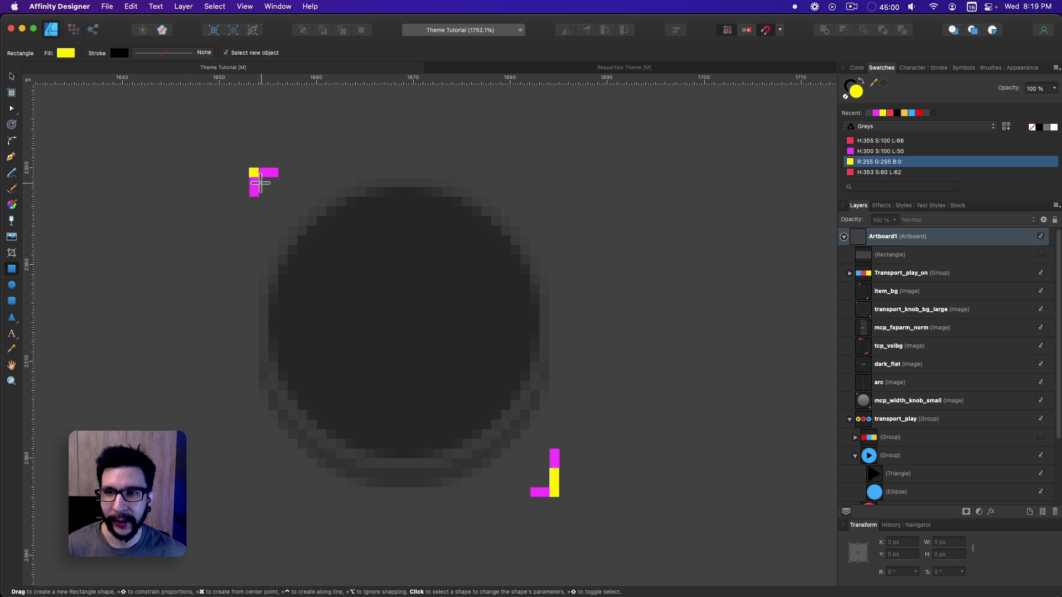
pyautogui.moveTo(260, 181); pyautogui.dragTo(551, 193)
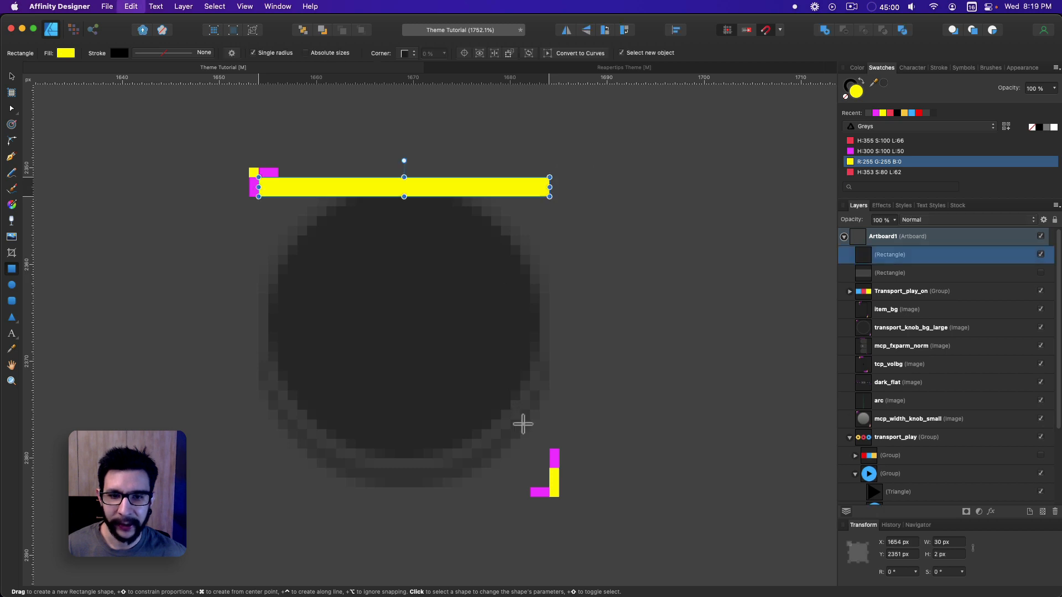
pyautogui.press('super+z')
pyautogui.moveTo(549, 449); pyautogui.dragTo(464, 458)
pyautogui.moveTo(316, 469); pyautogui.dragTo(249, 468)
pyautogui.press('Delete')
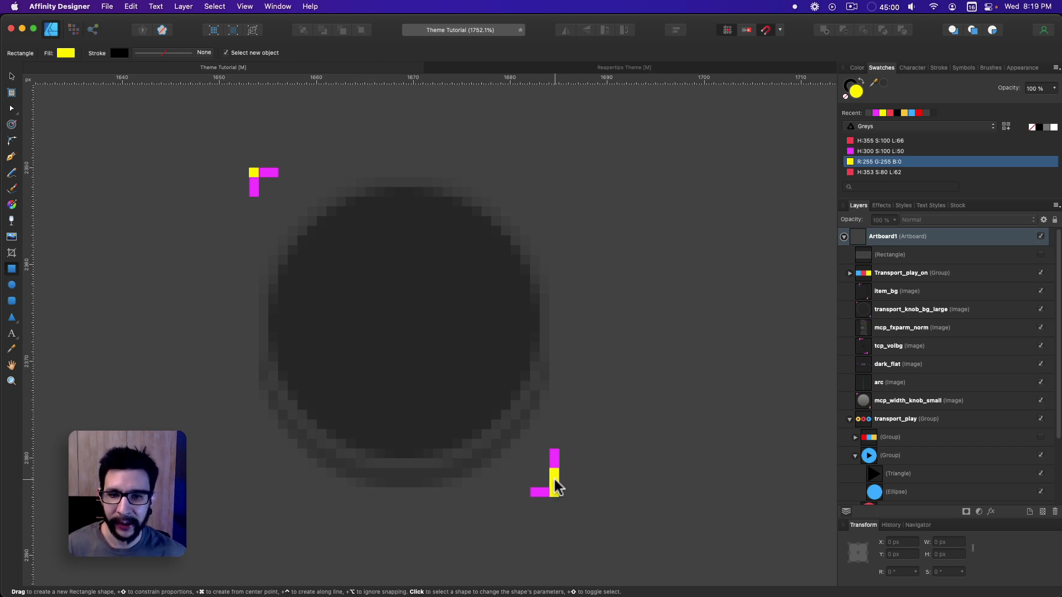
# Draw a yellow strip 30 by 2 px at X 1654 px, Y 2381 px over the knob's lower shadow and set its opacity to 40%.
pyautogui.hscroll(-1, 415, 425)
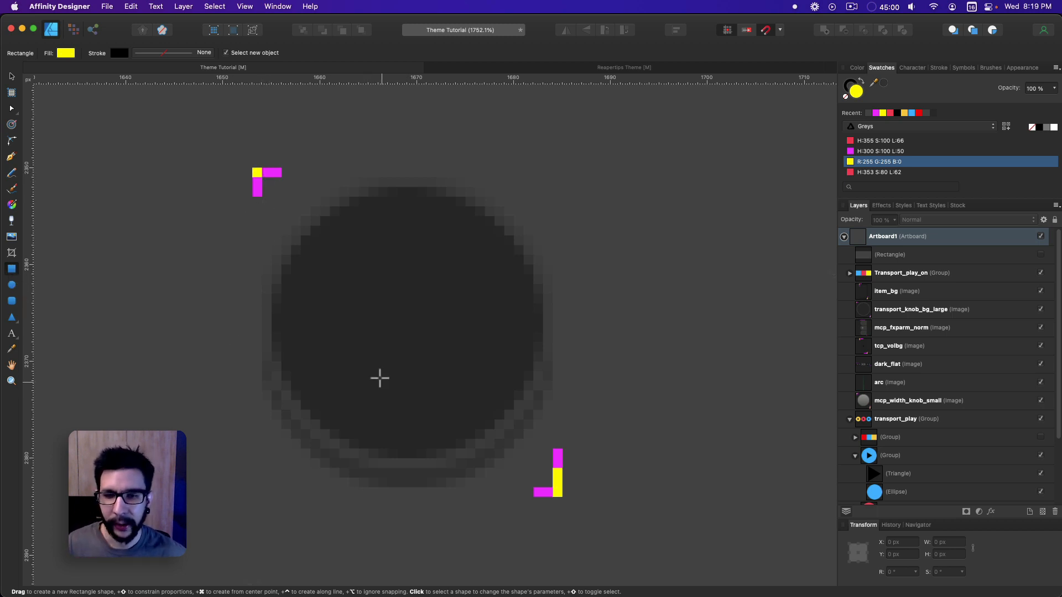
pyautogui.scroll(-3, 380, 379)
pyautogui.moveTo(551, 438); pyautogui.dragTo(261, 457)
pyautogui.press('4')
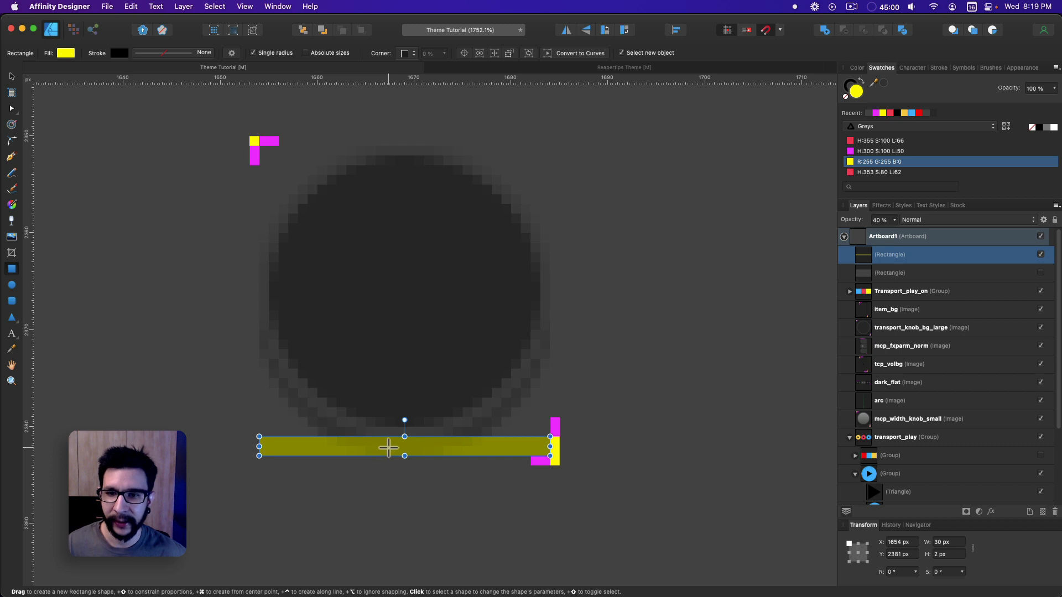
pyautogui.press('v')
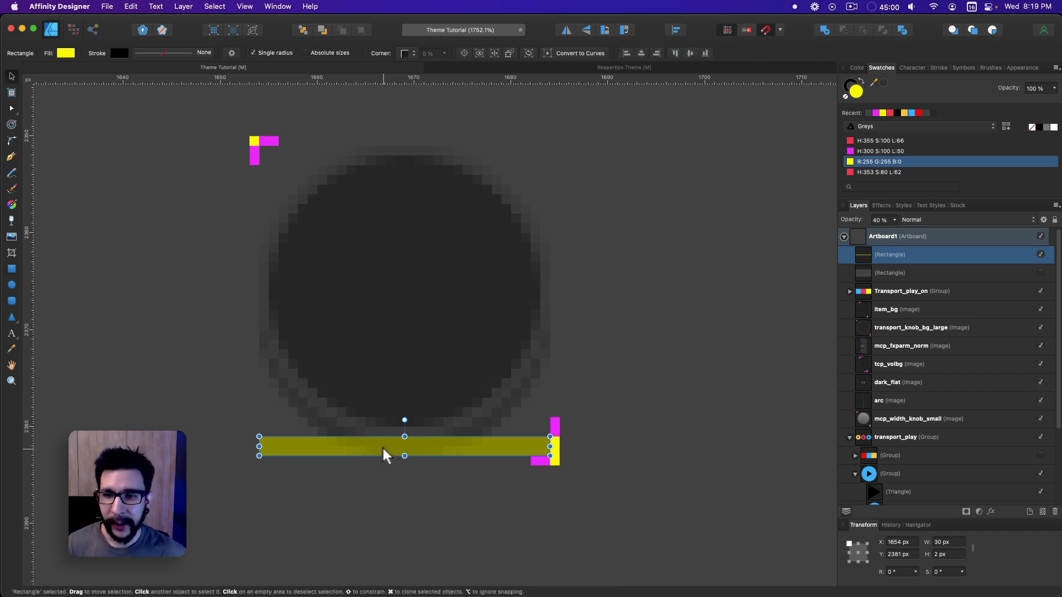
# Add a 40% opacity overlay of 30 by 30 px at X 1654 px, Y 2351 px over the knob, filled with red H:353 S:80 L:62.
pyautogui.moveTo(384, 453)
pyautogui.mouseDown()
pyautogui.moveTo(384, 434)
pyautogui.moveTo(401, 422)
pyautogui.moveTo(424, 145)
pyautogui.mouseUp()
pyautogui.click(878, 172)
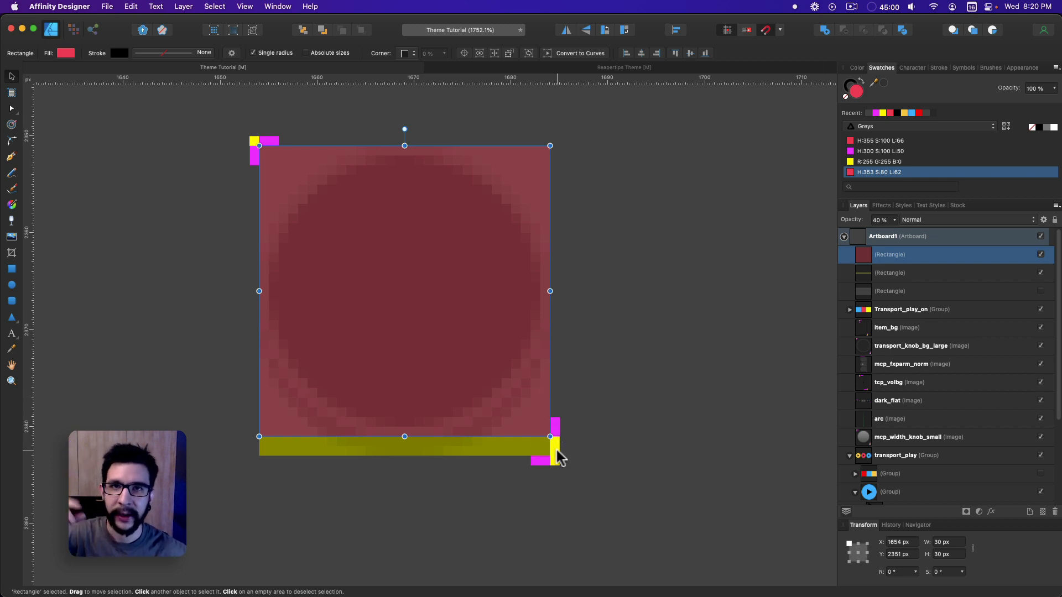
# Try moving the yellow strip down below the knob image.
pyautogui.click(454, 451)
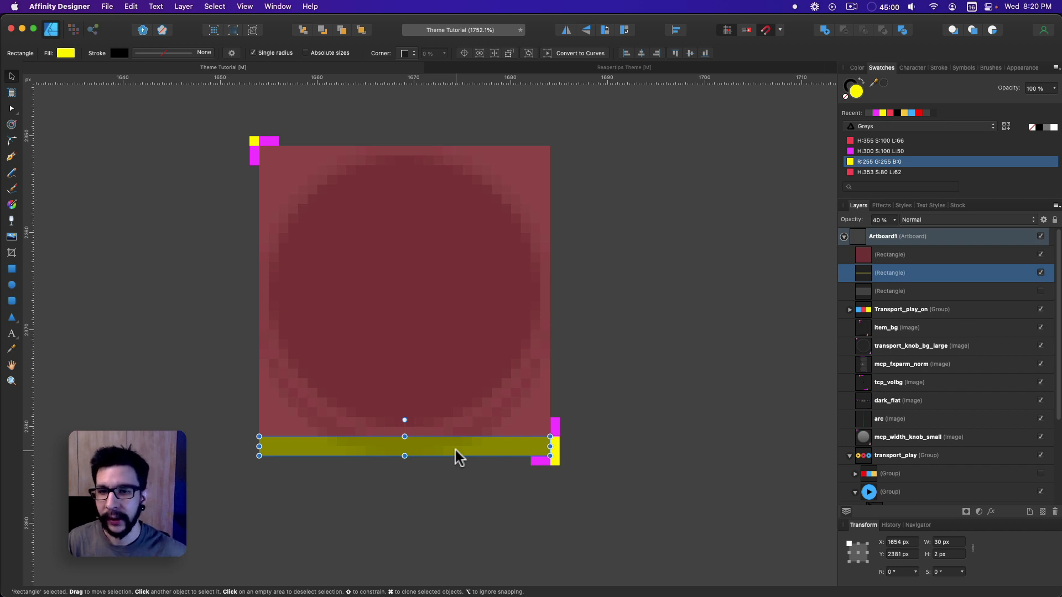
pyautogui.moveTo(442, 444); pyautogui.dragTo(441, 471)
pyautogui.press('super+z')
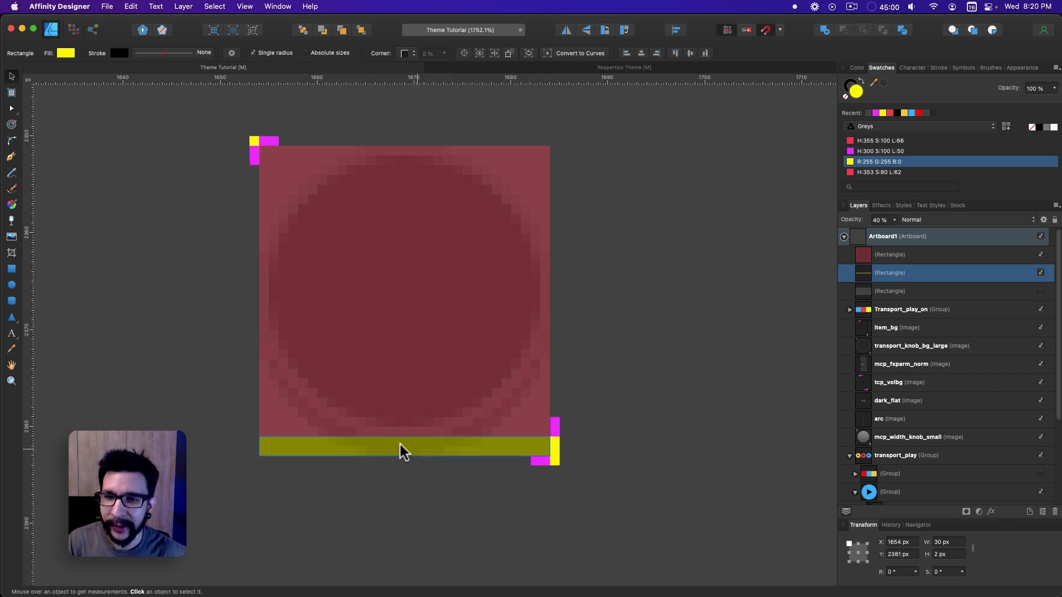
pyautogui.click(403, 451)
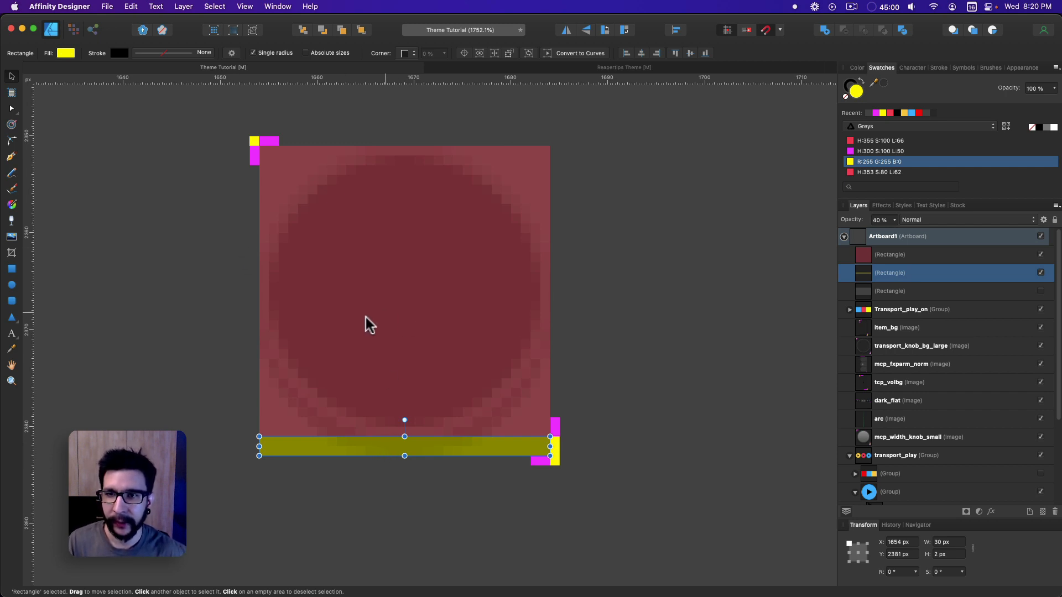
# Delete the red square and the yellow strip that overlay the knob image.
pyautogui.scroll(-3, 362, 310)
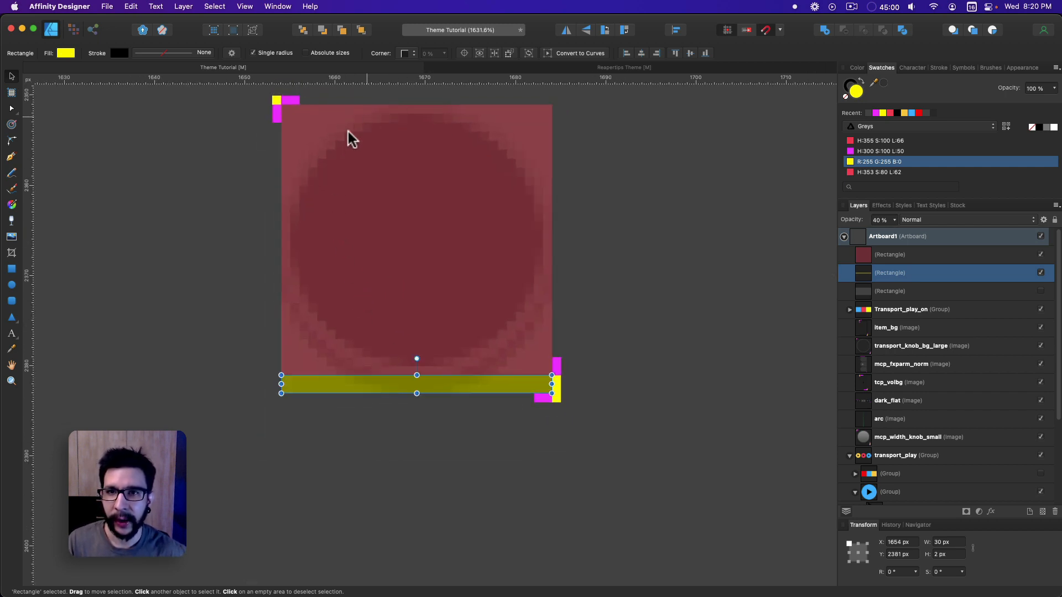
pyautogui.click(390, 281)
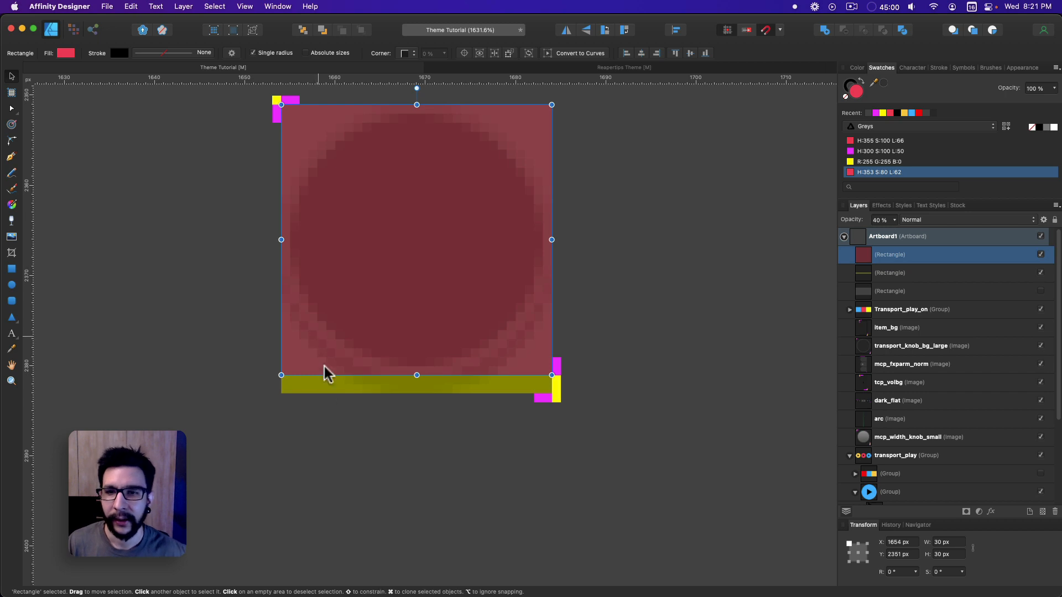
pyautogui.click(333, 400)
pyautogui.click(337, 389)
pyautogui.keyDown('shift'); pyautogui.click(349, 357); pyautogui.keyUp('shift')
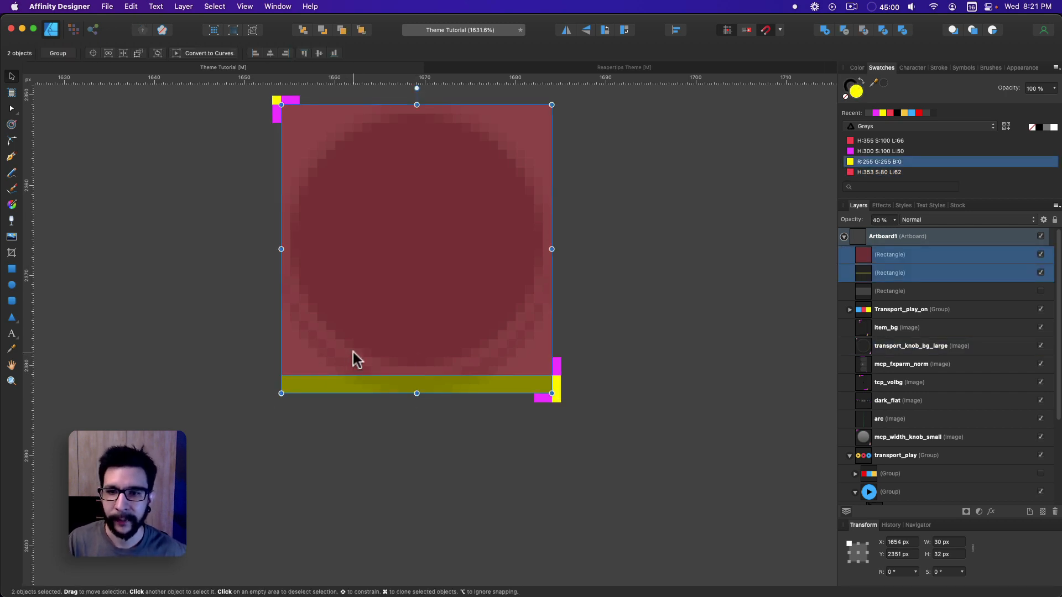
pyautogui.click(407, 430)
pyautogui.click(407, 388)
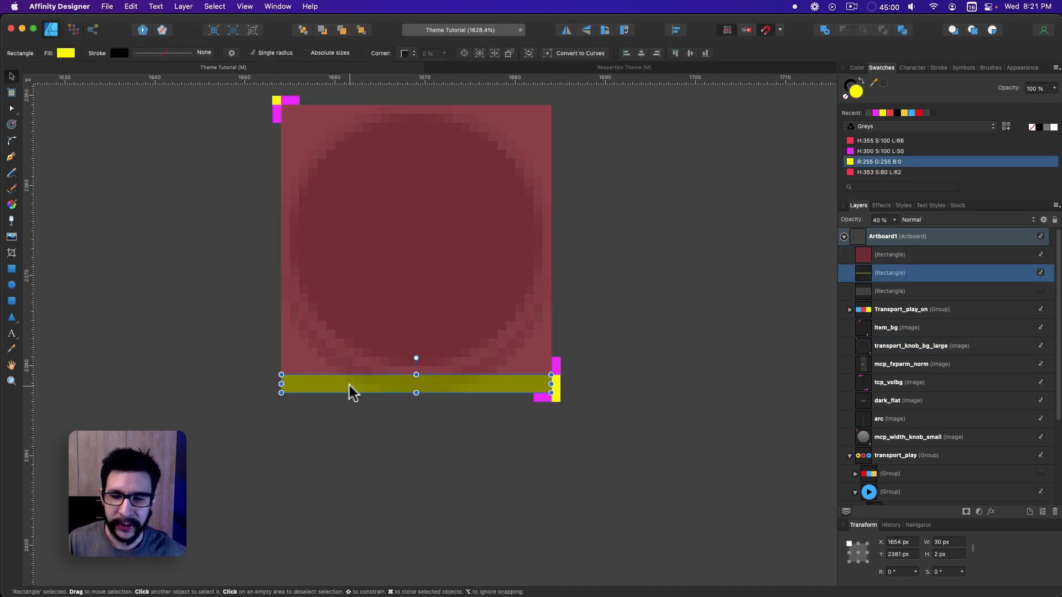
pyautogui.keyDown('shift'); pyautogui.click(366, 283); pyautogui.keyUp('shift')
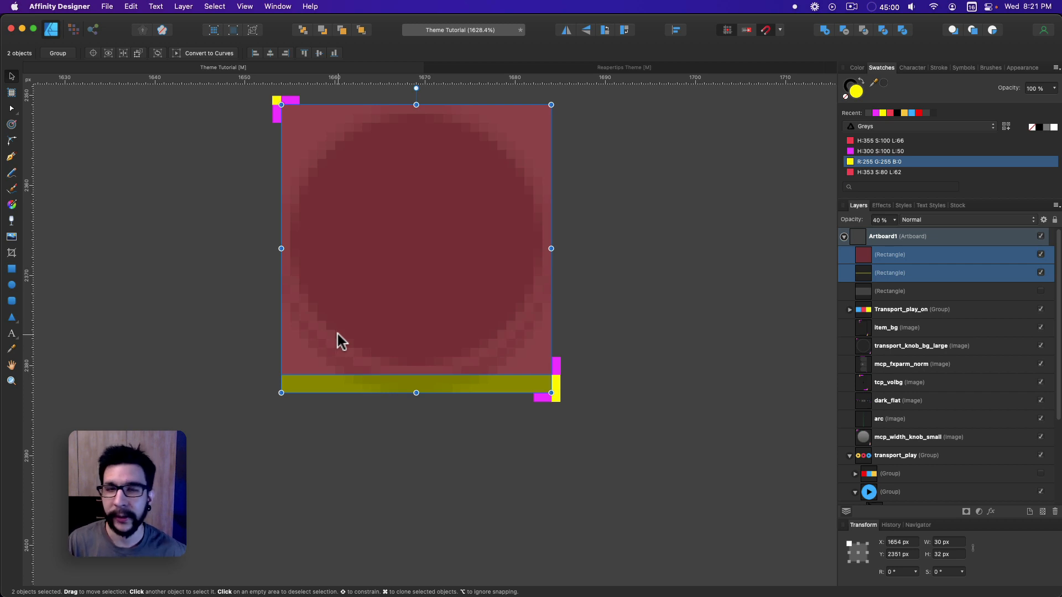
pyautogui.press('Delete')
# Select the item_bg image and examine its pink and yellow guide marks.
pyautogui.scroll(-10, 426, 297)
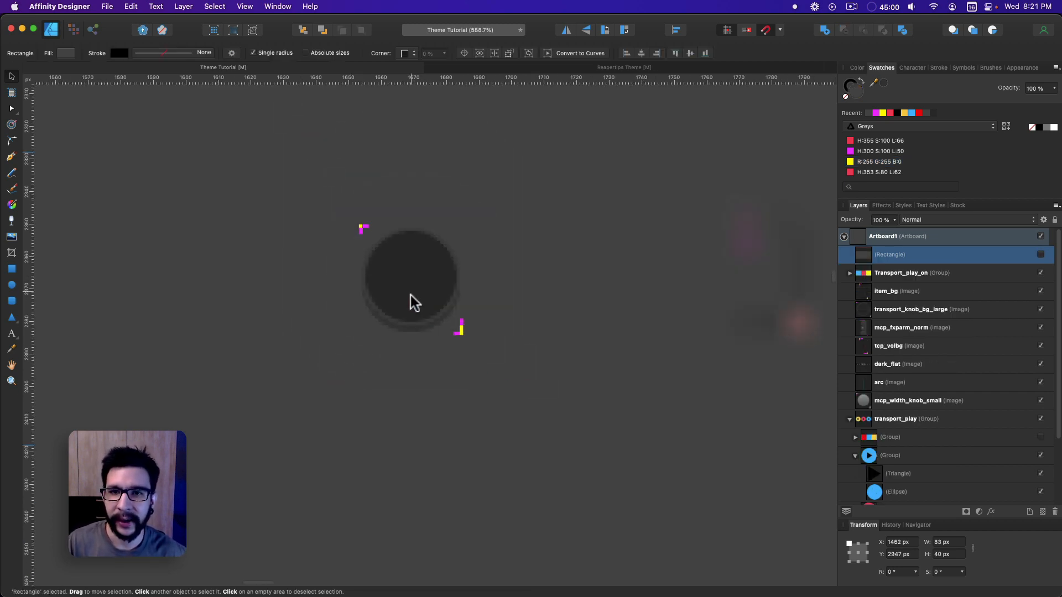
pyautogui.scroll(10, 446, 316)
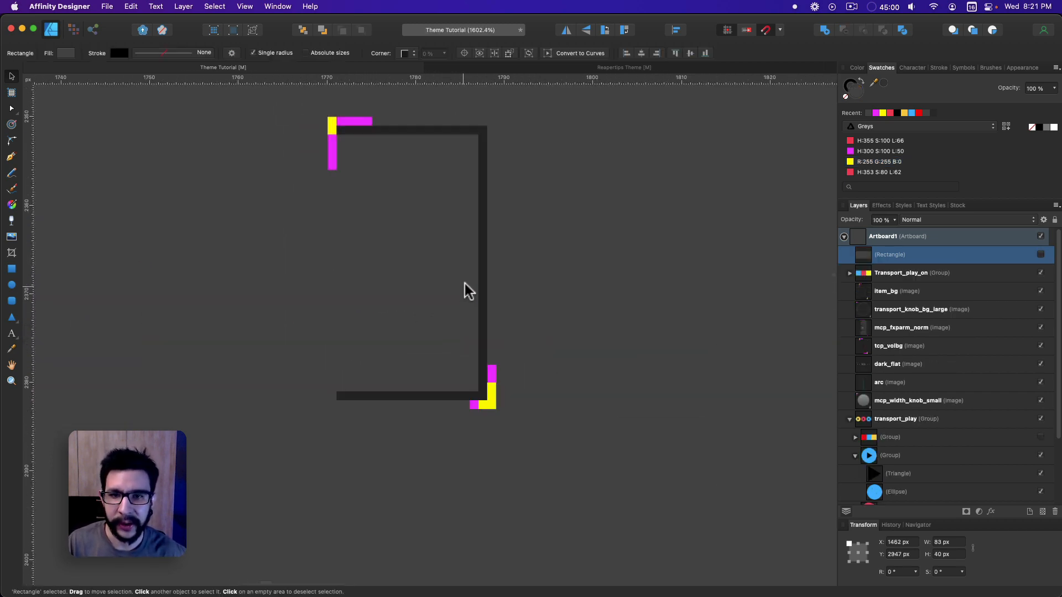
pyautogui.click(479, 280)
pyautogui.scroll(2, 483, 303)
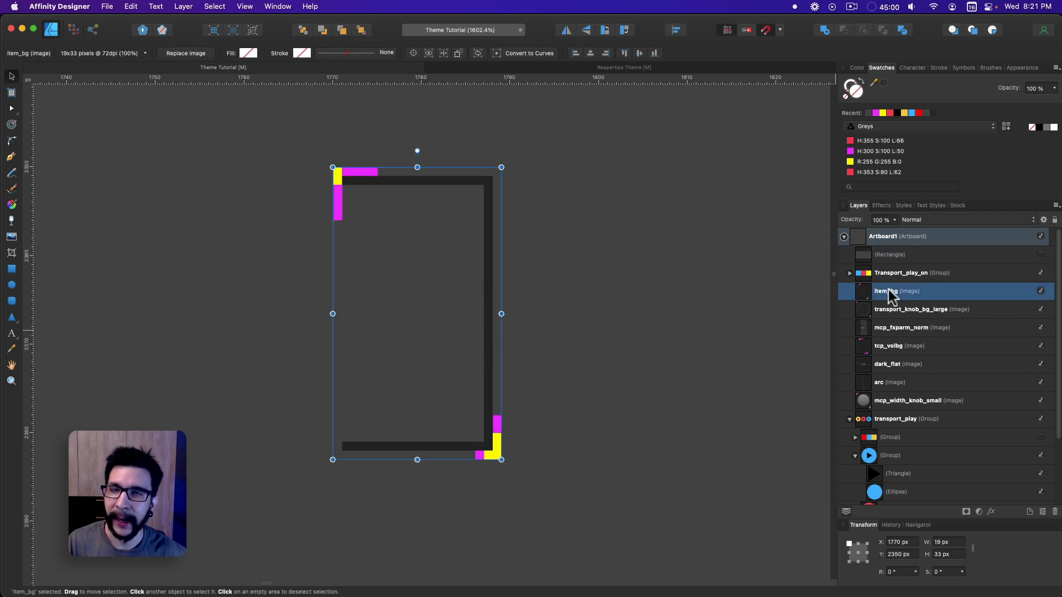
pyautogui.hscroll(-2, 559, 290)
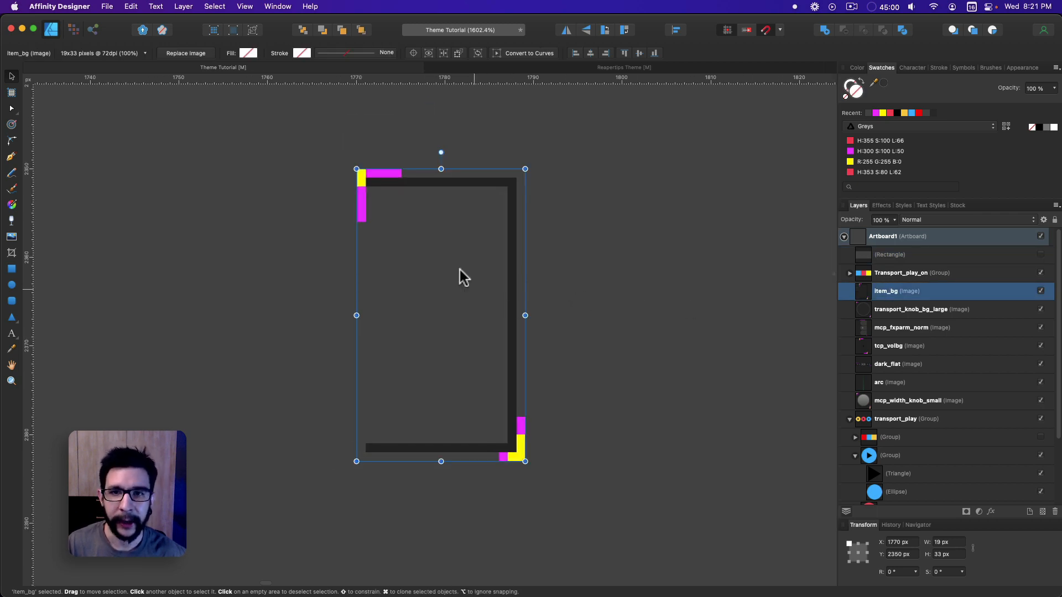
pyautogui.click(11, 269)
pyautogui.click(882, 162)
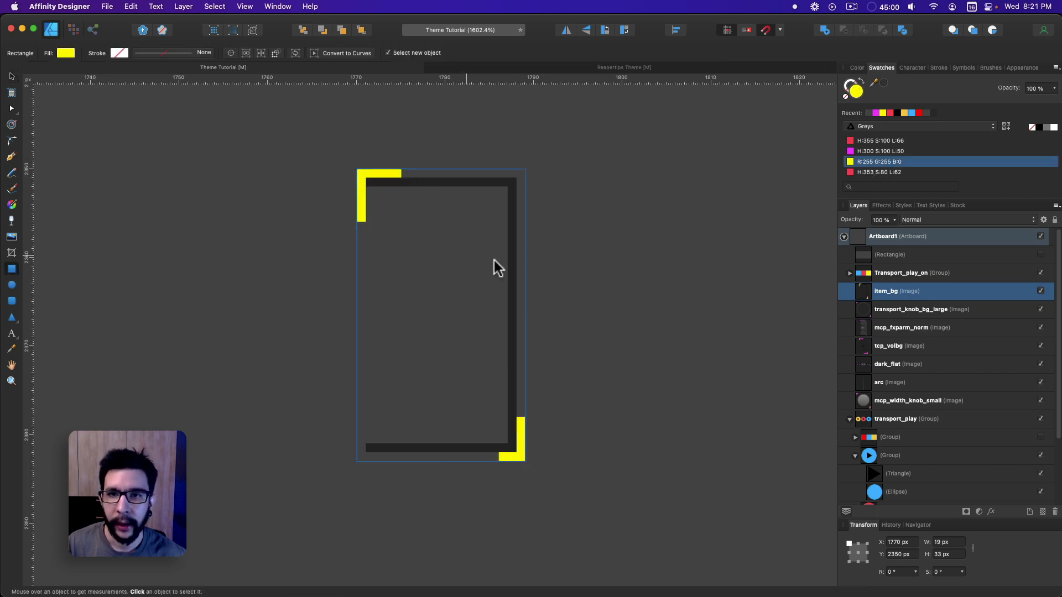
pyautogui.press('super+z')
# Draw a yellow 17 by 1 px strip along item_bg's upper border at X 1771 px, and move it down to Y 2352 px.
pyautogui.press('super+d')
pyautogui.click(885, 162)
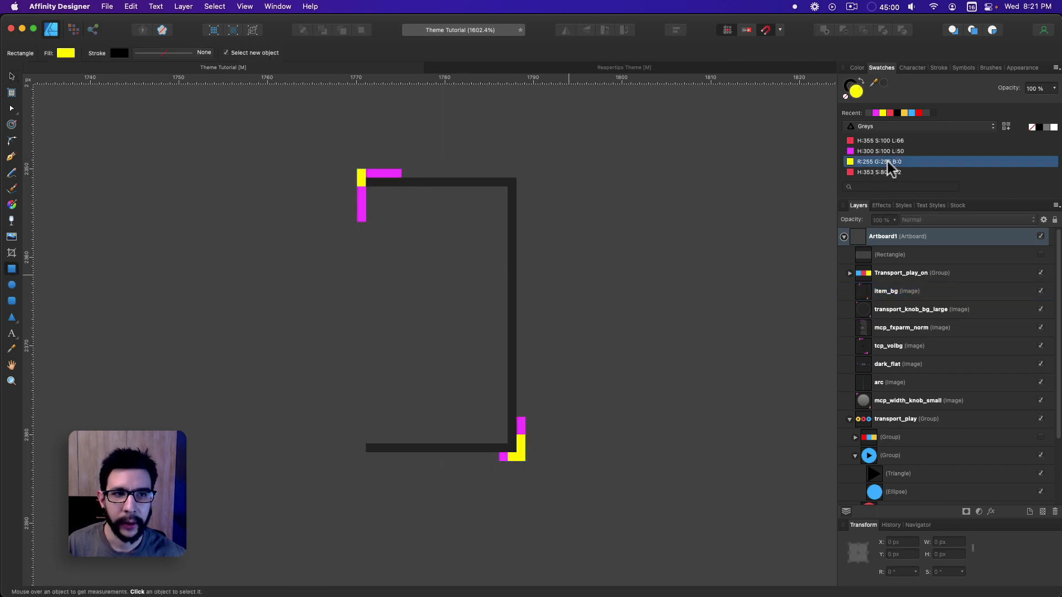
pyautogui.click(417, 188)
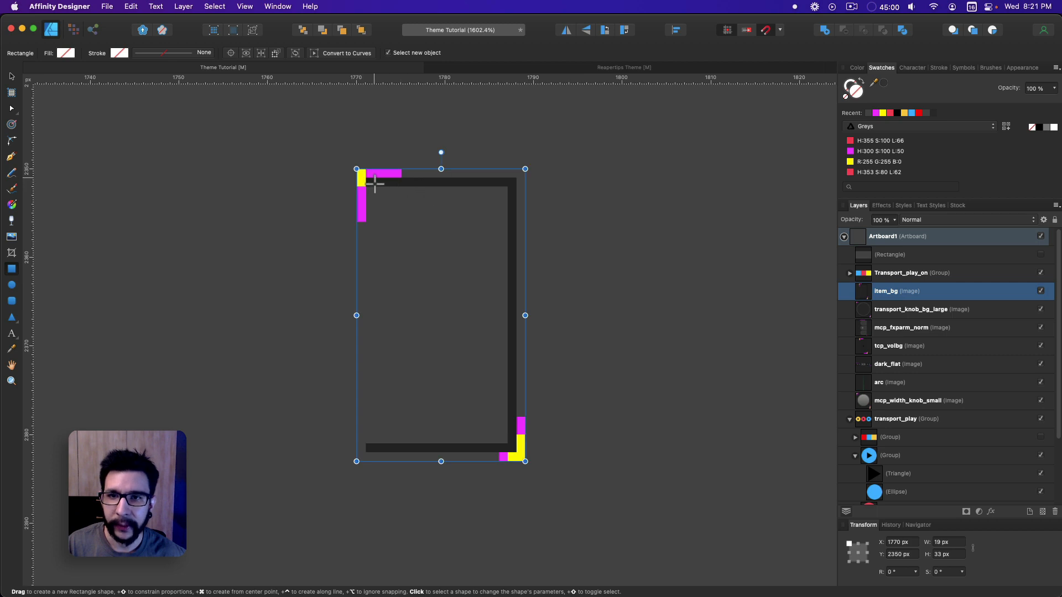
pyautogui.moveTo(366, 178); pyautogui.dragTo(512, 187)
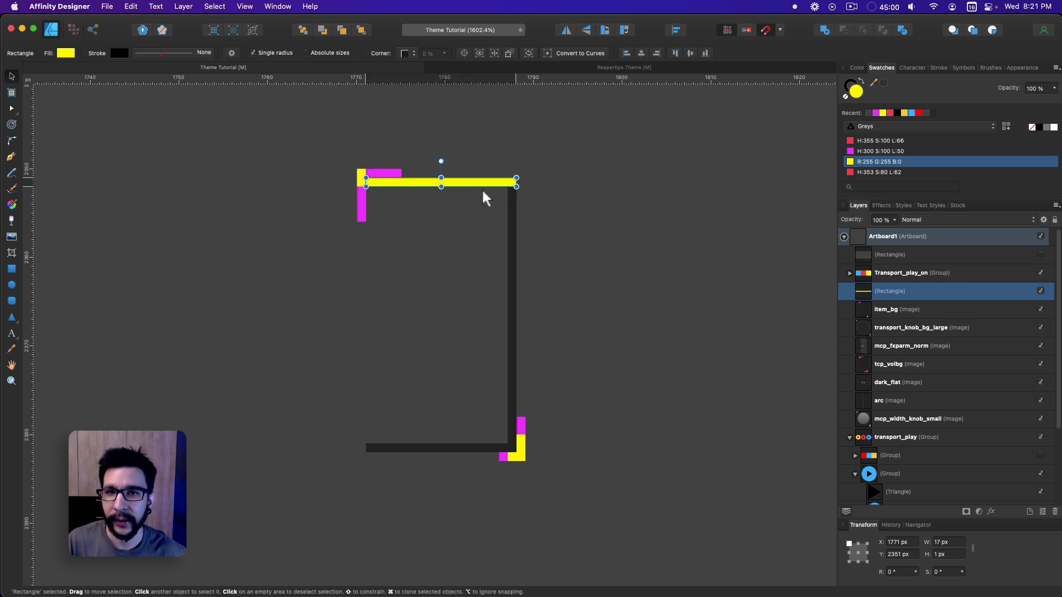
pyautogui.moveTo(474, 188); pyautogui.dragTo(474, 197)
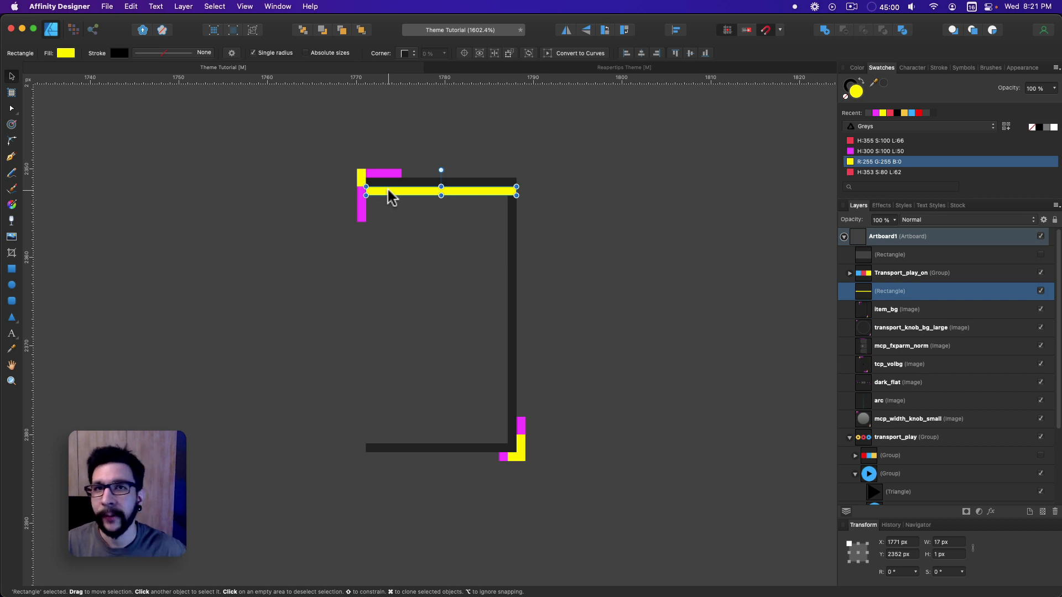
# Delete the yellow strip that overlays the item_bg image.
pyautogui.moveTo(388, 196); pyautogui.dragTo(319, 485)
pyautogui.press('super+z')
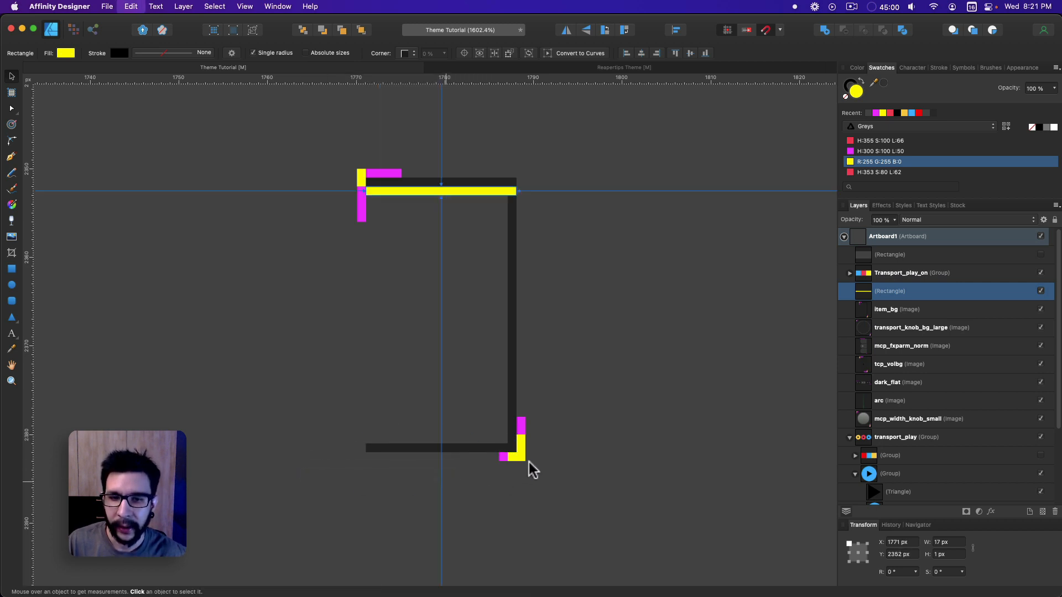
pyautogui.press('Delete')
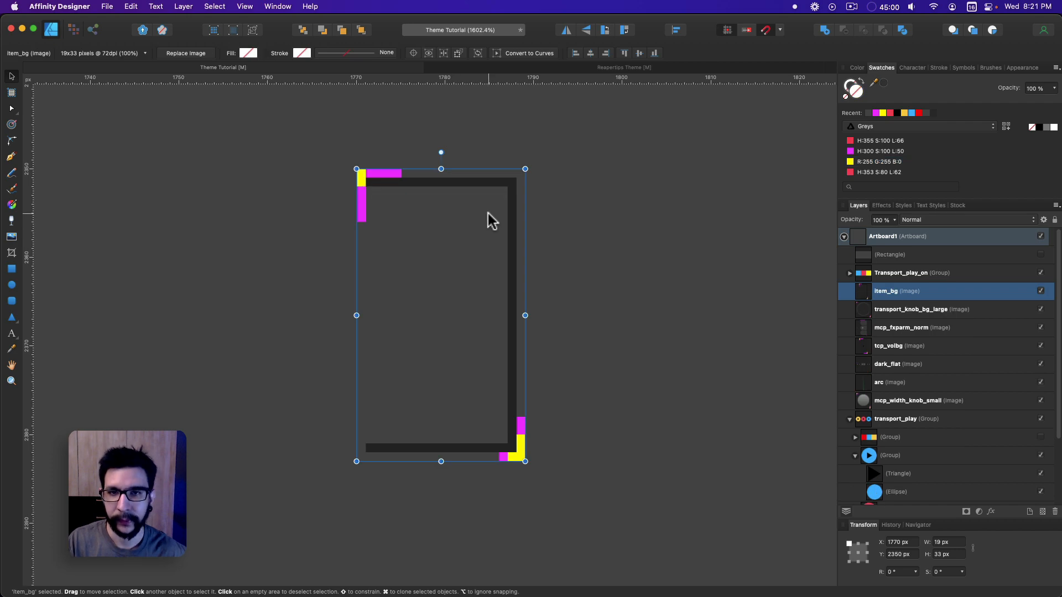
pyautogui.hscroll(-1, 555, 228)
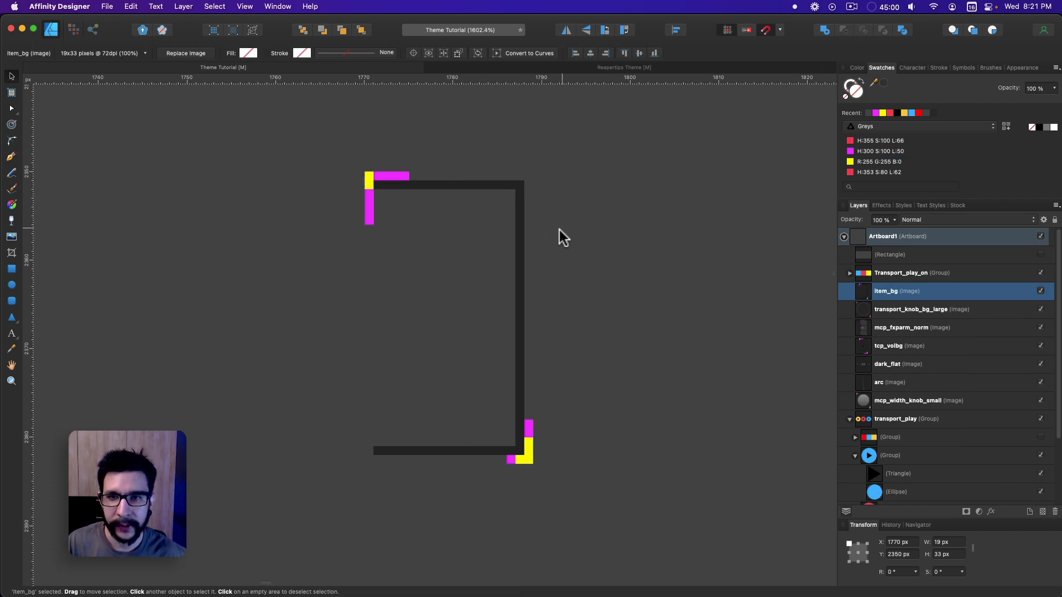
# In REAPER, scale UI elements by 2 in the advanced UI/system settings, and close the Preferences and Theme development/tweaker windows.
pyautogui.moveTo(463, 595)
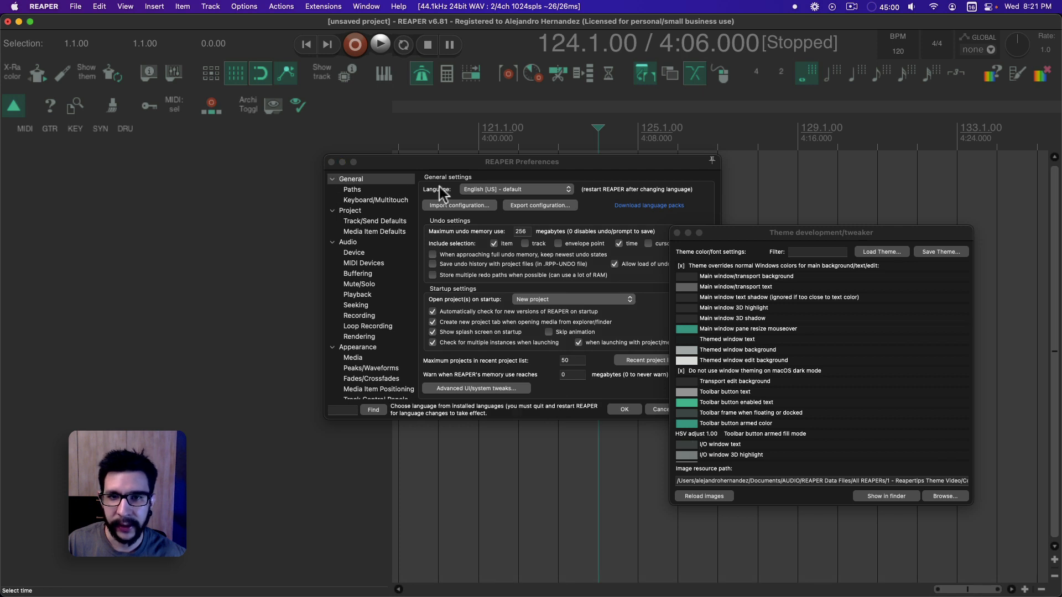
pyautogui.click(456, 390)
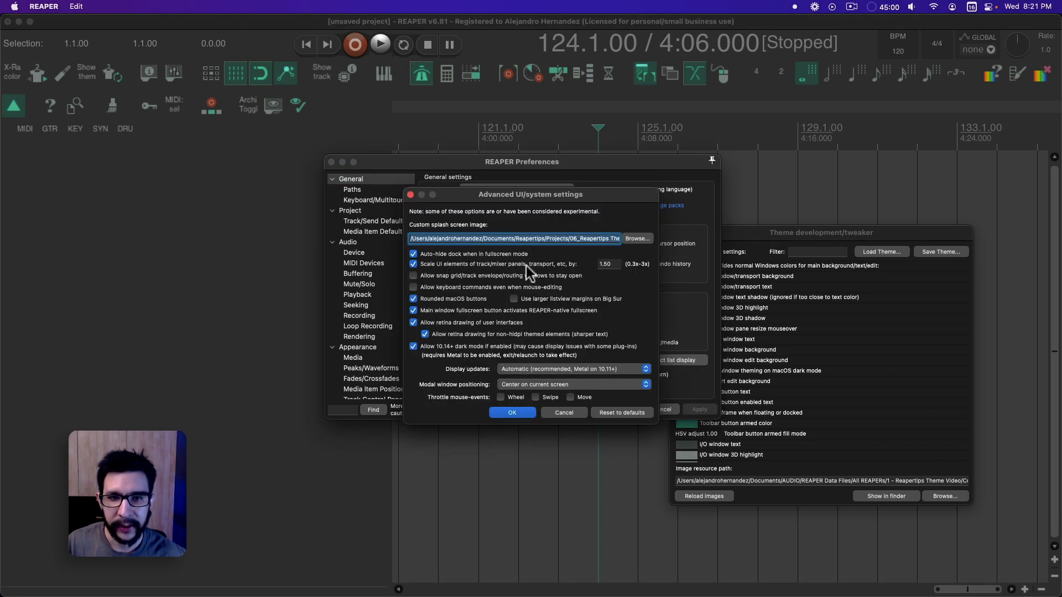
pyautogui.doubleClick(607, 264)
pyautogui.write('2')
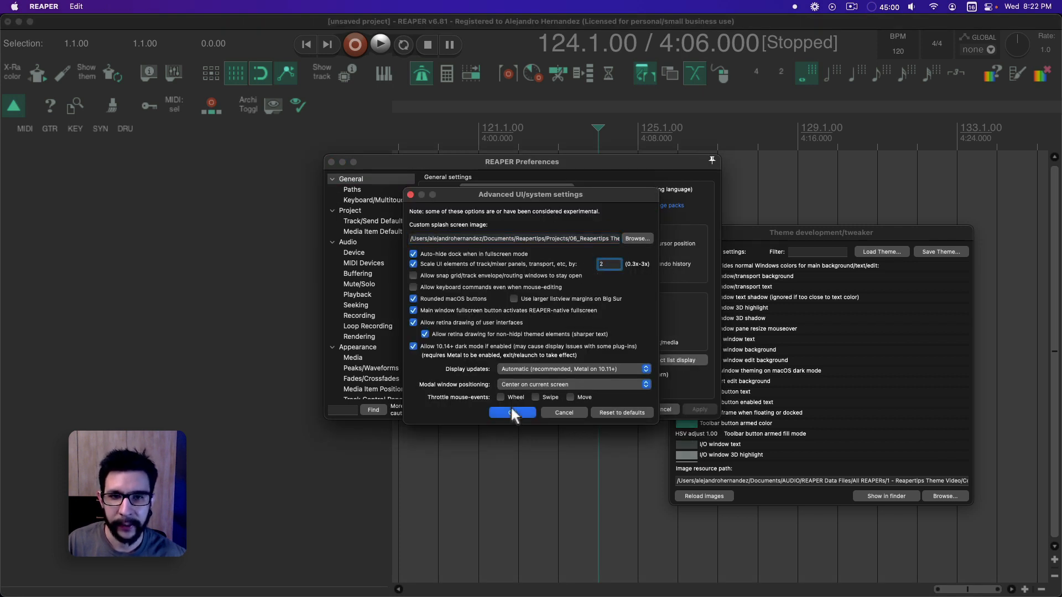
pyautogui.click(526, 412)
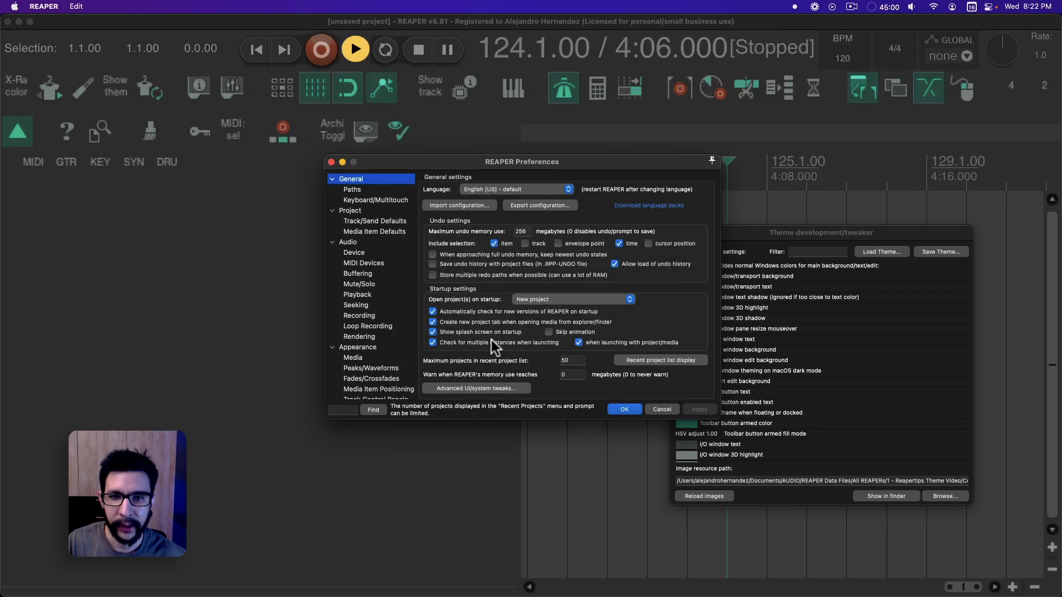
pyautogui.click(331, 162)
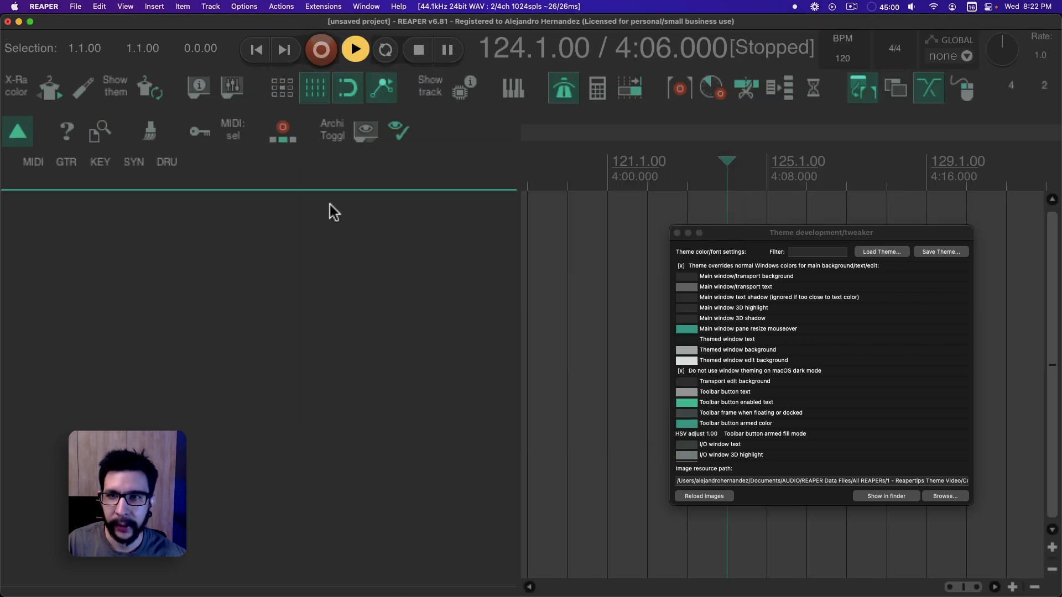
pyautogui.click(677, 233)
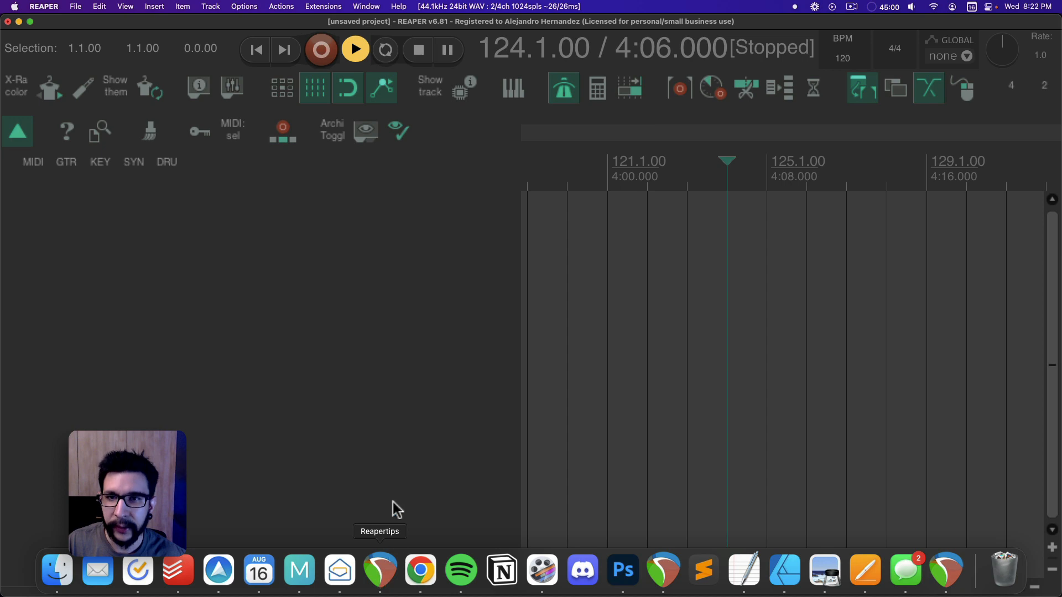
# Switch to the Theme - Hazy project and copy an audio item from the RHY L track at about bar 10.
pyautogui.click(380, 570)
pyautogui.click(358, 86)
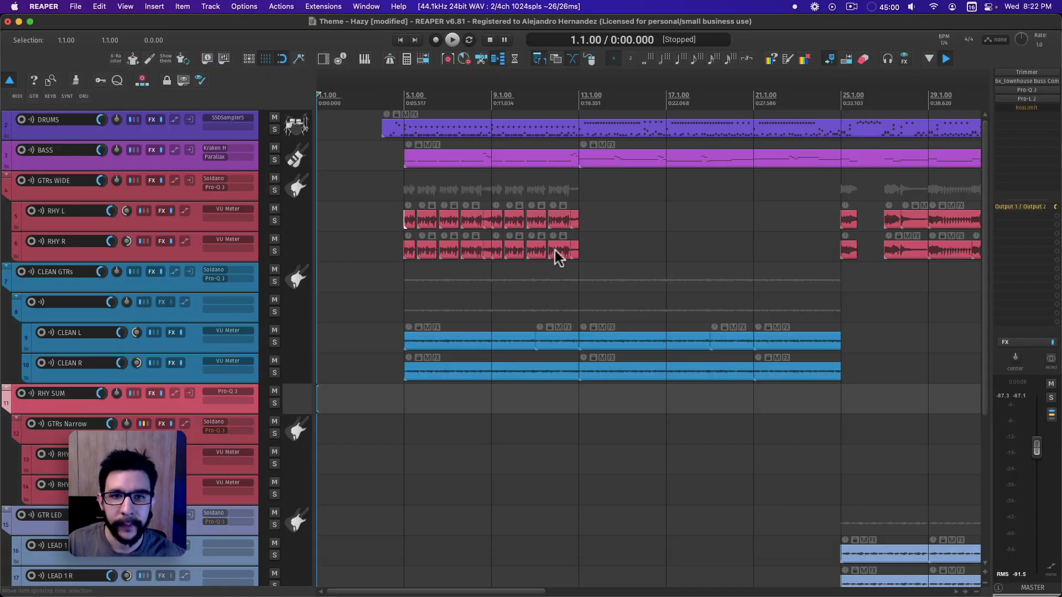
pyautogui.click(523, 220)
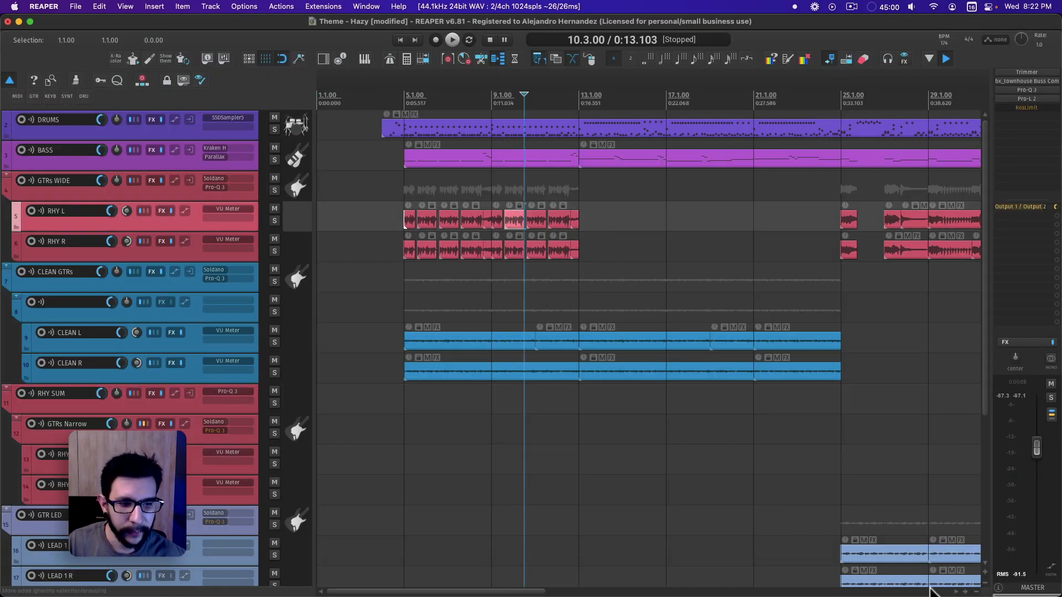
# Add a track to the unsaved project and paste the copied audio item at 121.1.00.
pyautogui.click(945, 570)
pyautogui.click(568, 254)
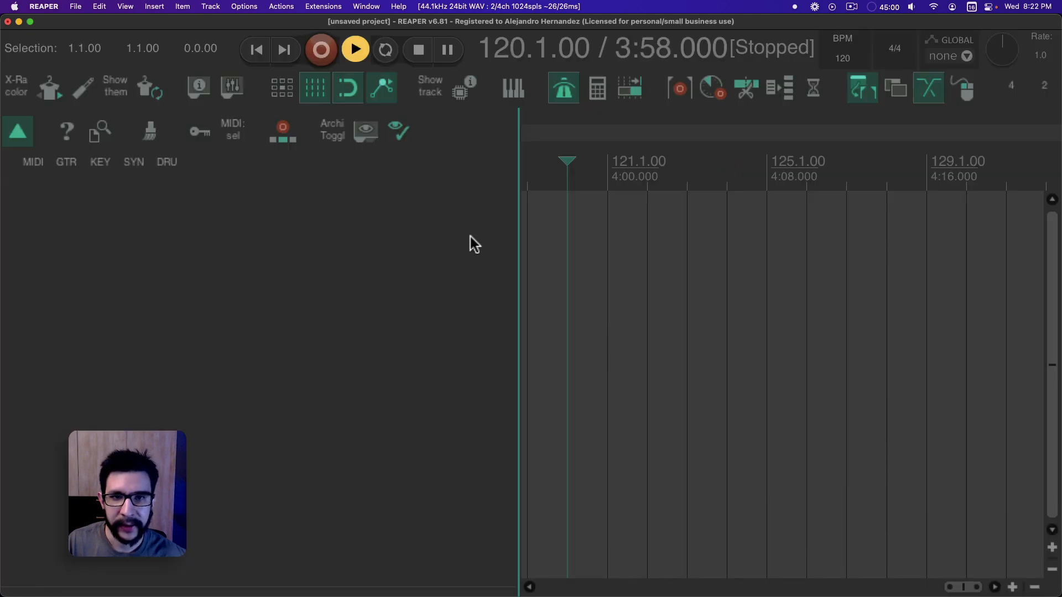
pyautogui.doubleClick(444, 236)
pyautogui.click(604, 219)
pyautogui.press('super+v')
pyautogui.scroll(6, 618, 241)
pyautogui.click(540, 309)
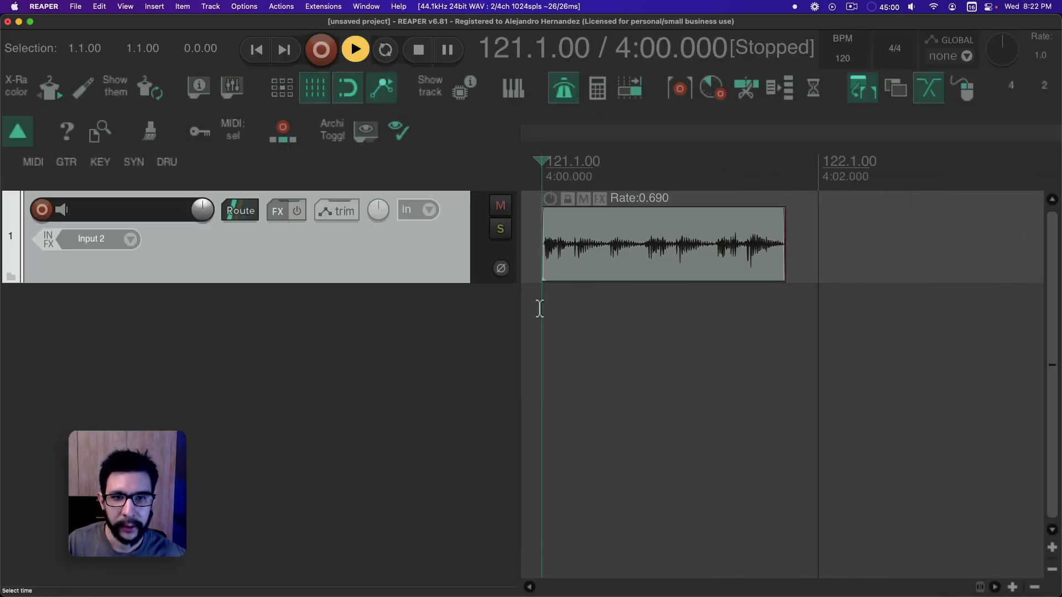
# Enlarge the pasted audio item and examine its background and border along its length, including its end.
pyautogui.scroll(4, 539, 308)
pyautogui.click(489, 397)
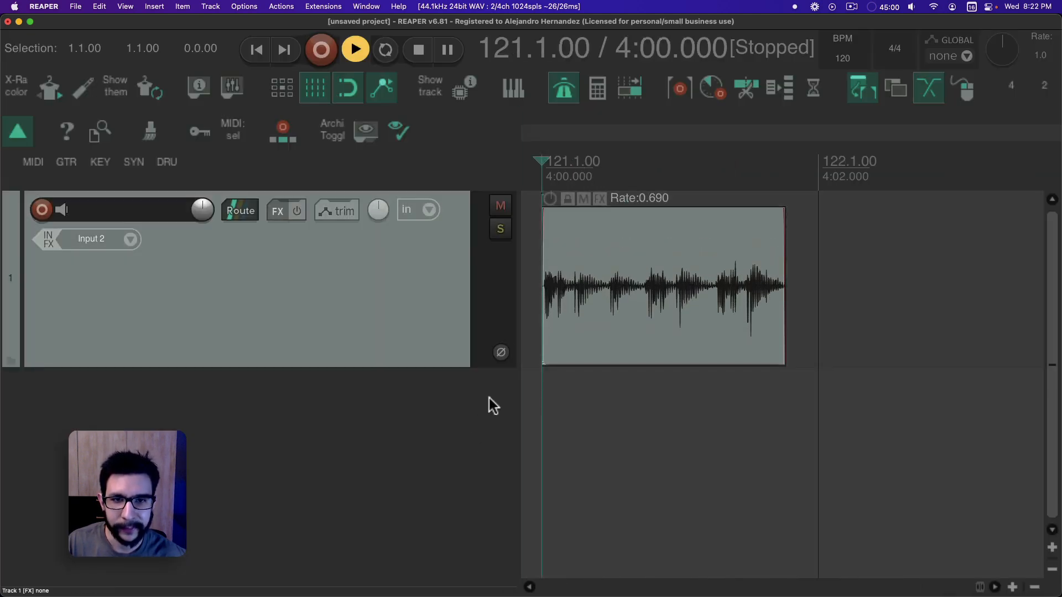
pyautogui.scroll(4, 536, 287)
pyautogui.click(556, 215)
pyautogui.scroll(4, 707, 343)
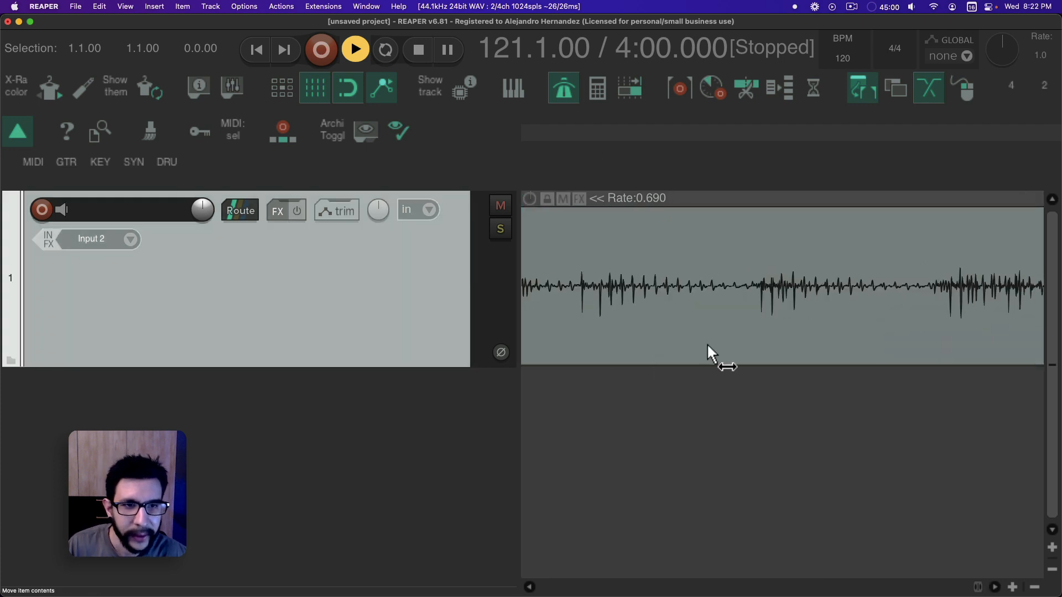
pyautogui.scroll(3, 706, 207)
pyautogui.click(707, 220)
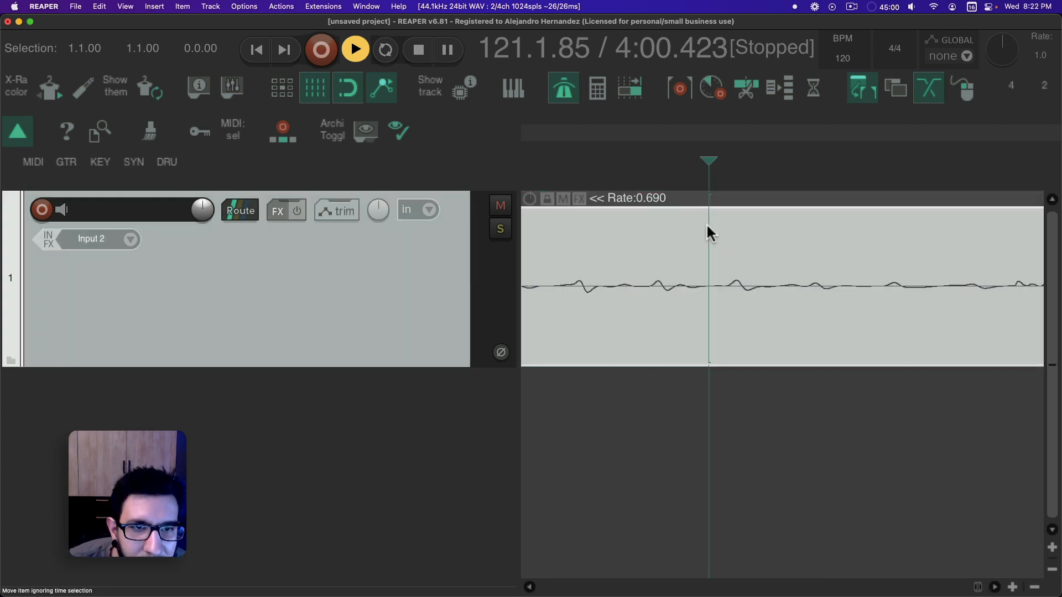
pyautogui.click(659, 487)
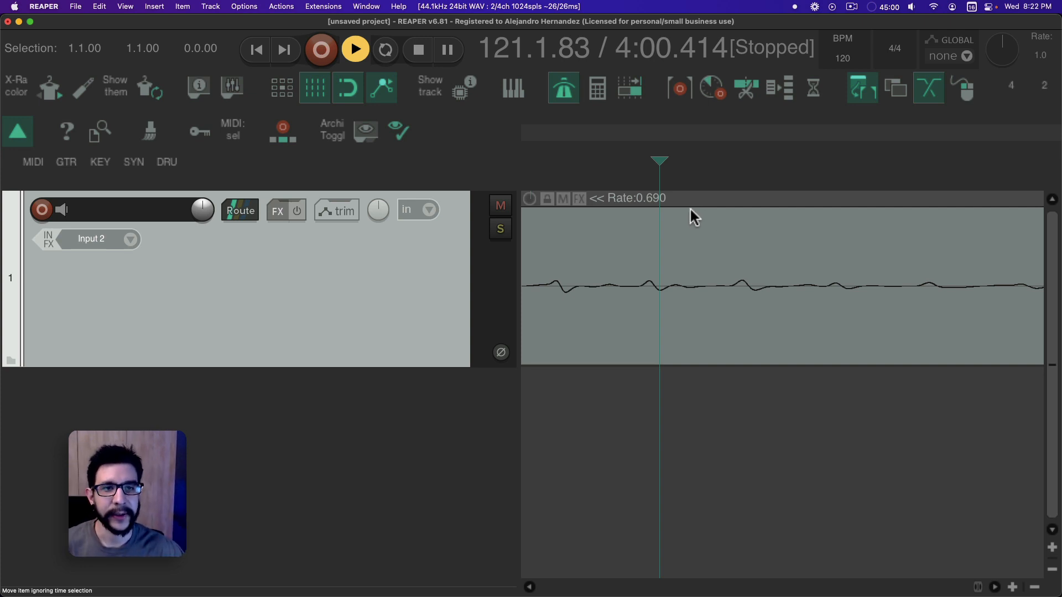
pyautogui.scroll(-3, 680, 363)
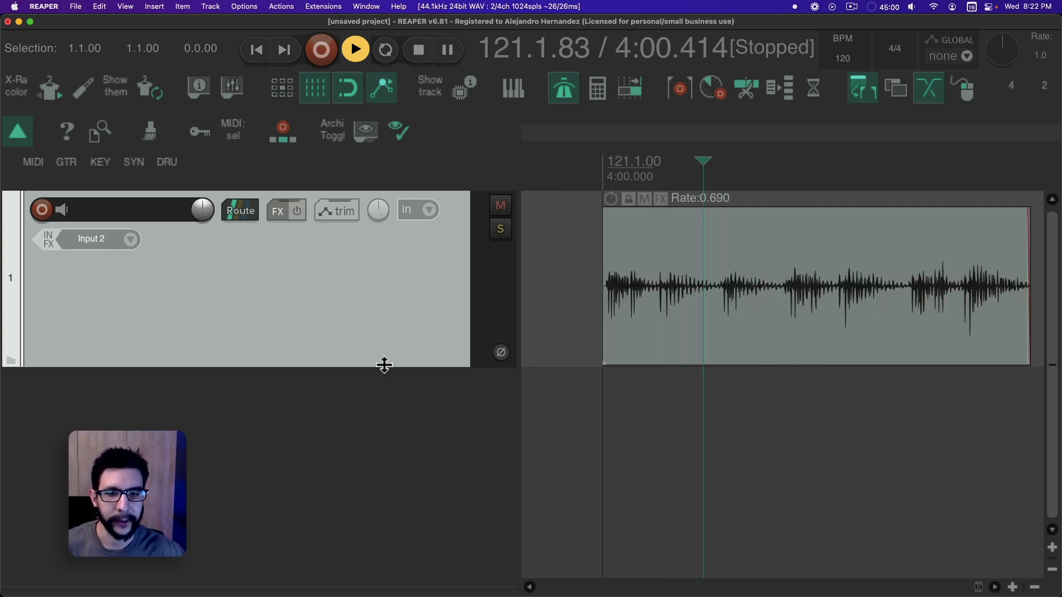
pyautogui.hscroll(-1, 901, 363)
pyautogui.hscroll(5, 901, 365)
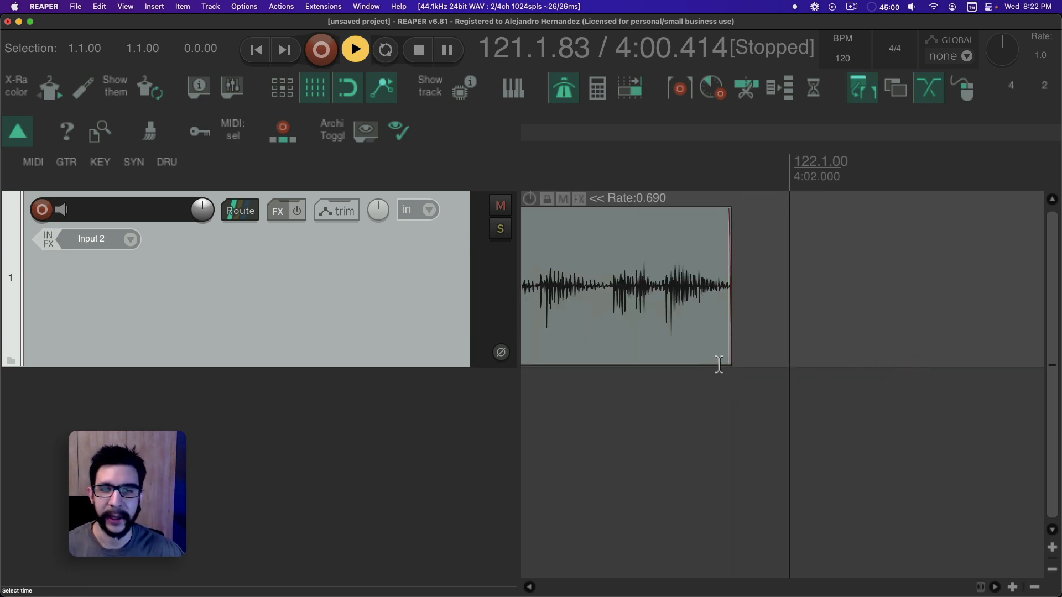
# Switch to Affinity Designer and show the Reapertips Theme document in the Designer persona.
pyautogui.moveTo(891, 587)
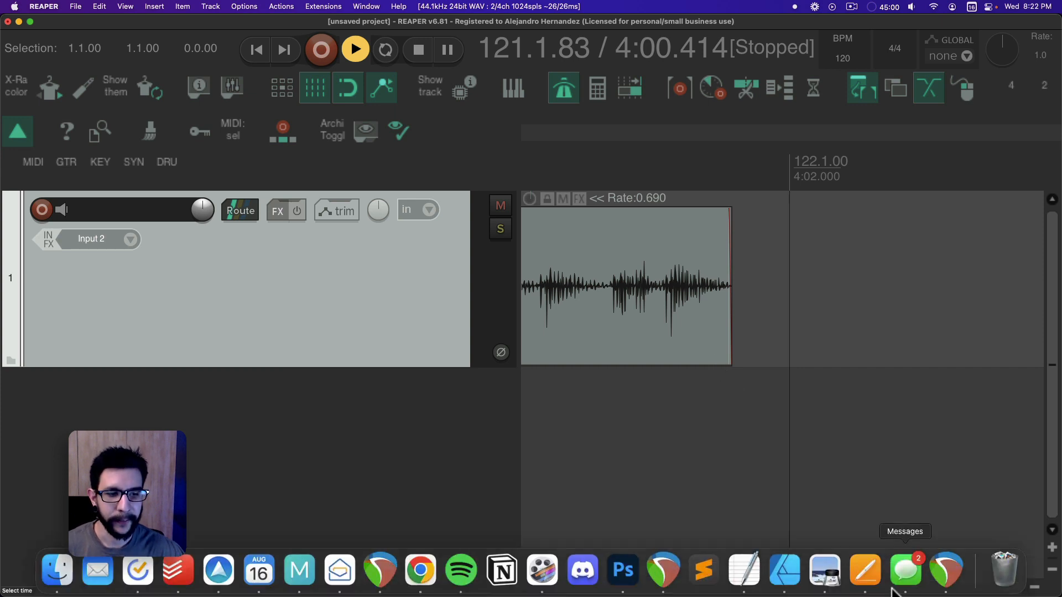
pyautogui.click(797, 578)
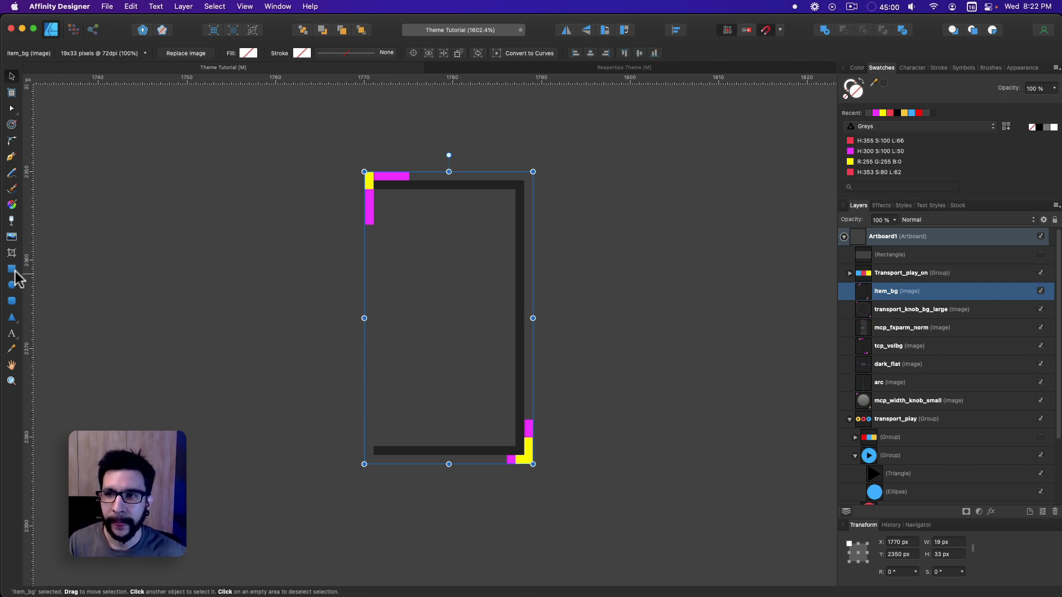
pyautogui.scroll(-1, 320, 363)
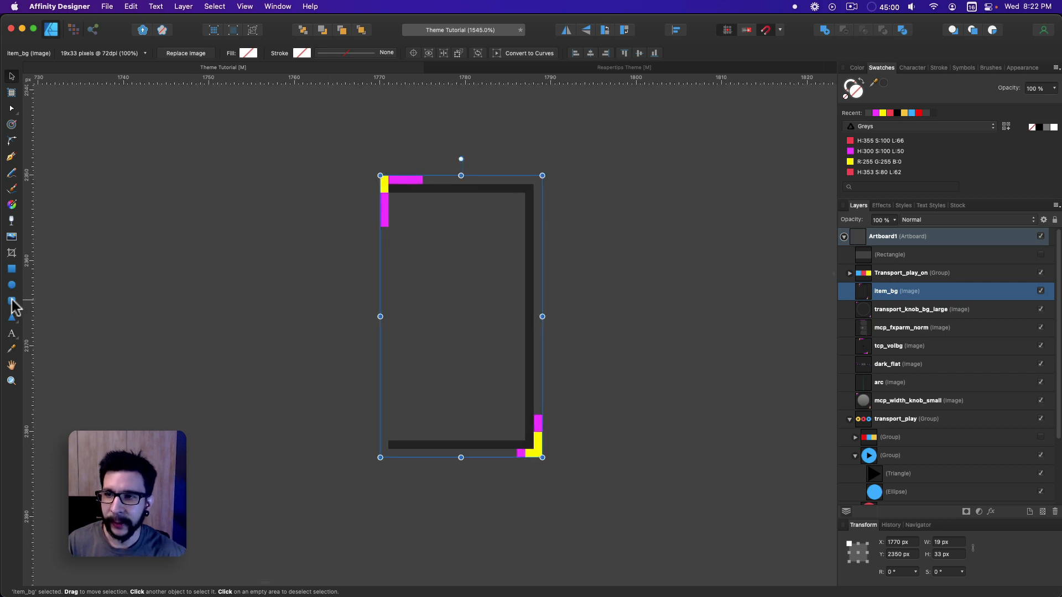
pyautogui.click(584, 68)
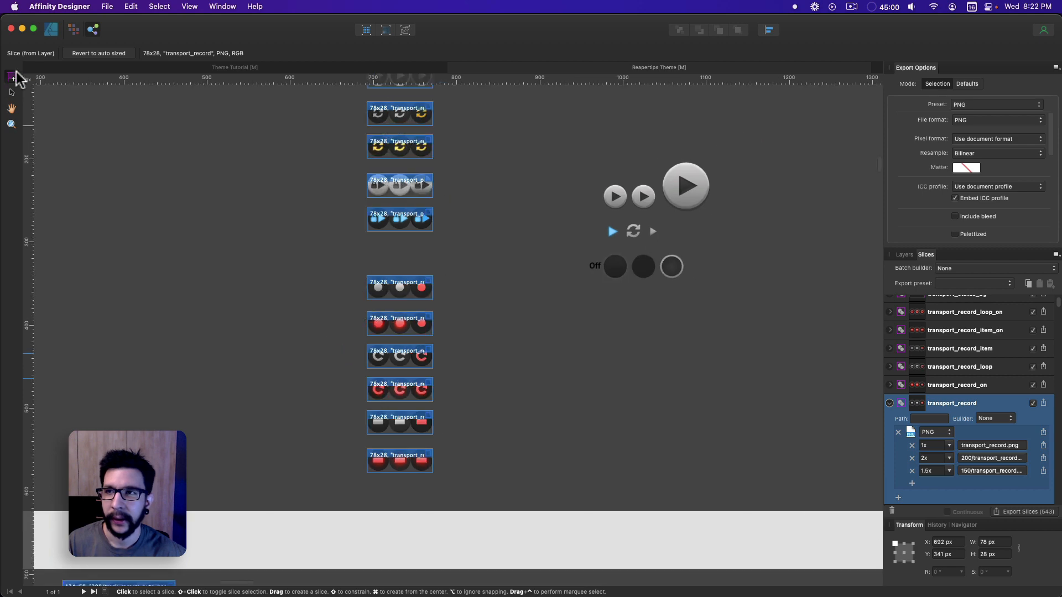
pyautogui.click(51, 28)
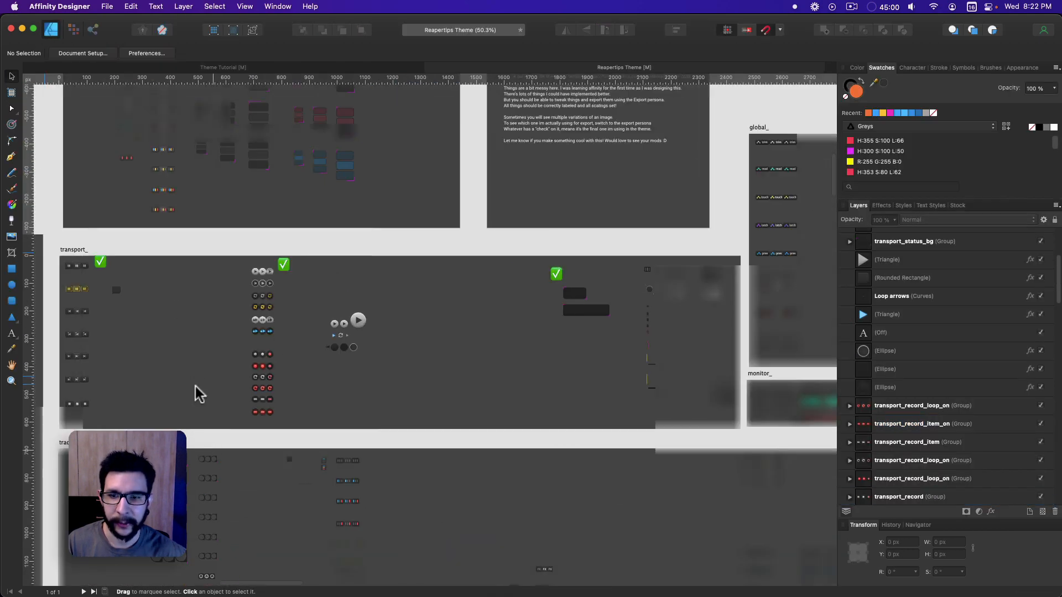
# Find the item_ artboard and examine the borders and the pink and yellow guide marks of its item background images.
pyautogui.scroll(-20, 194, 386)
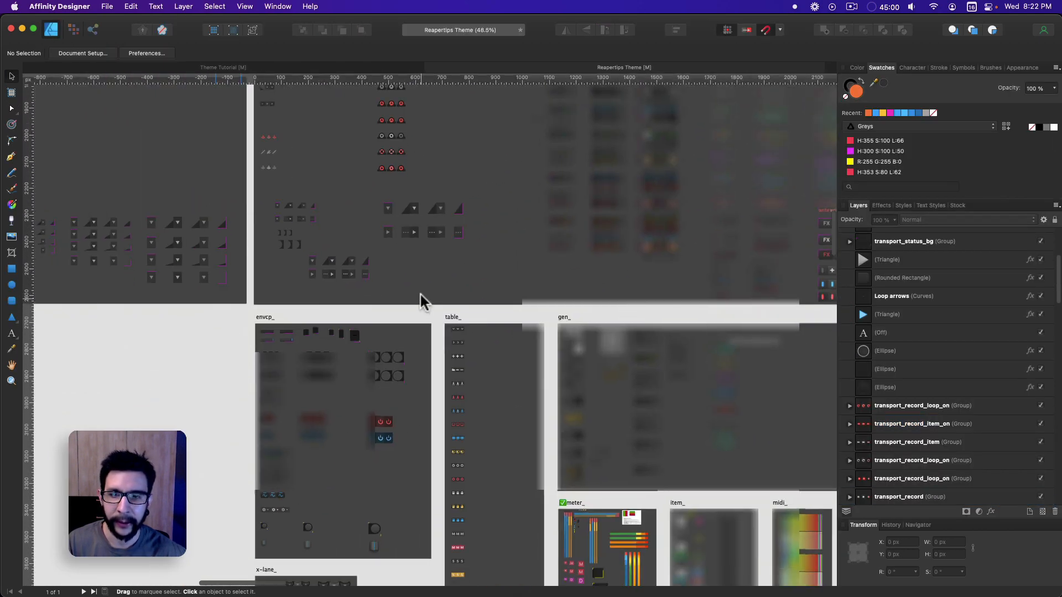
pyautogui.moveTo(406, 177); pyautogui.dragTo(470, 293)
pyautogui.scroll(-2, 470, 293)
pyautogui.moveTo(614, 437); pyautogui.dragTo(389, 227)
pyautogui.moveTo(441, 450); pyautogui.dragTo(412, 358)
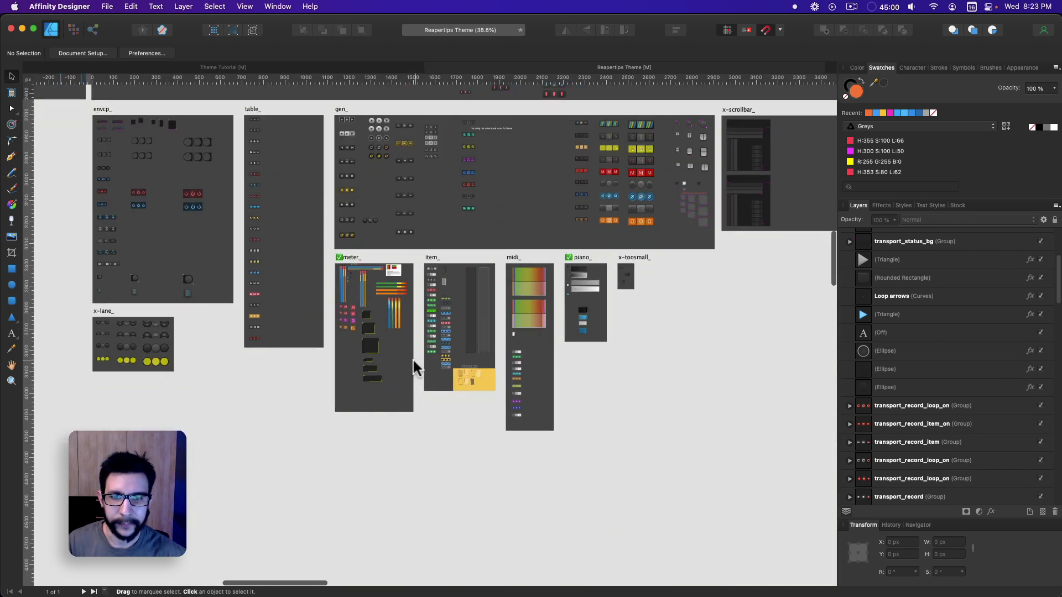
pyautogui.scroll(15, 413, 357)
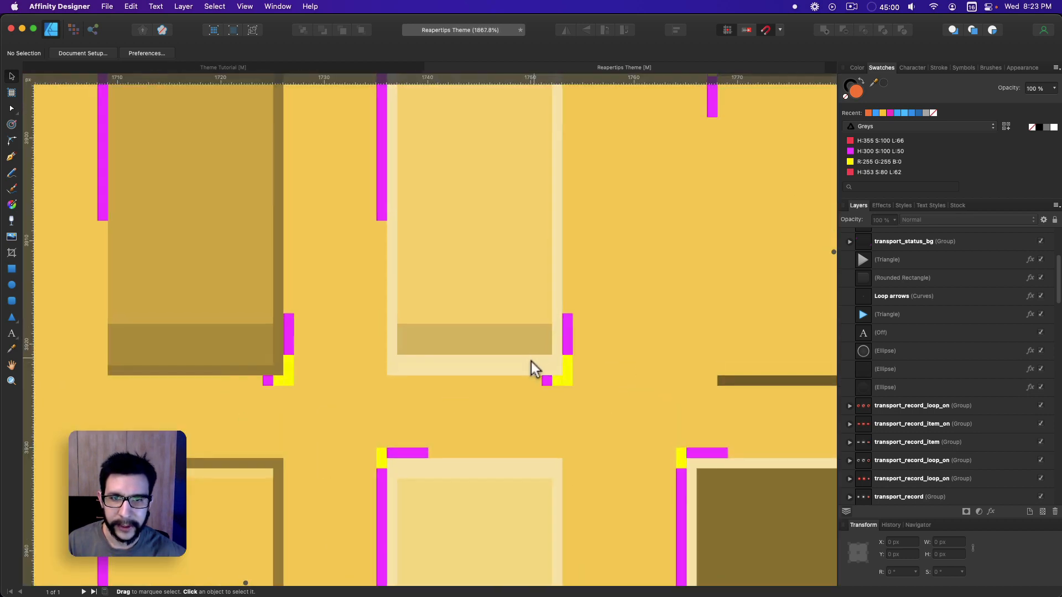
pyautogui.scroll(2, 530, 361)
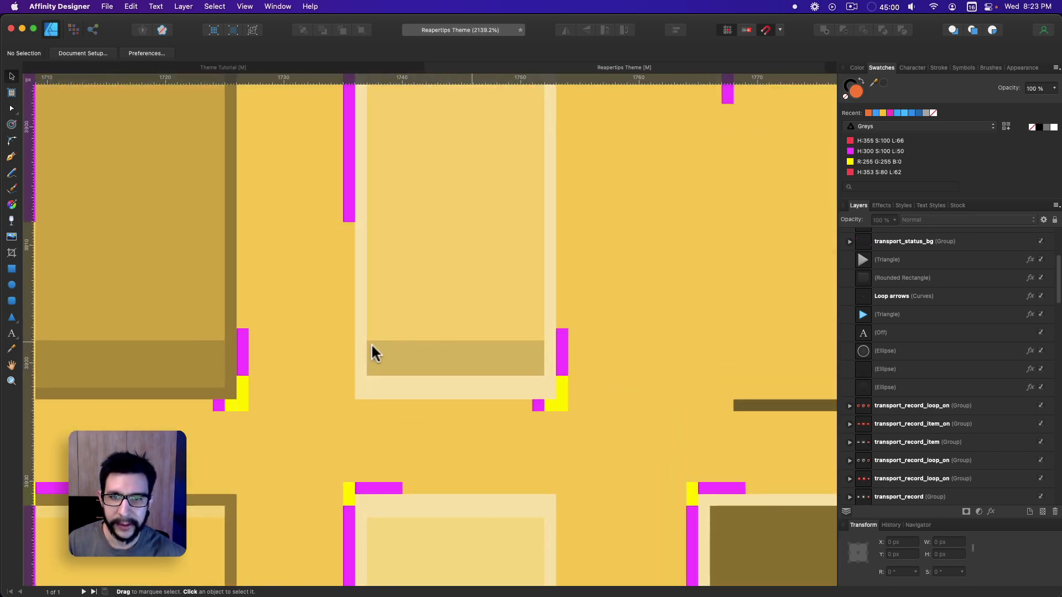
pyautogui.hscroll(-5, 372, 353)
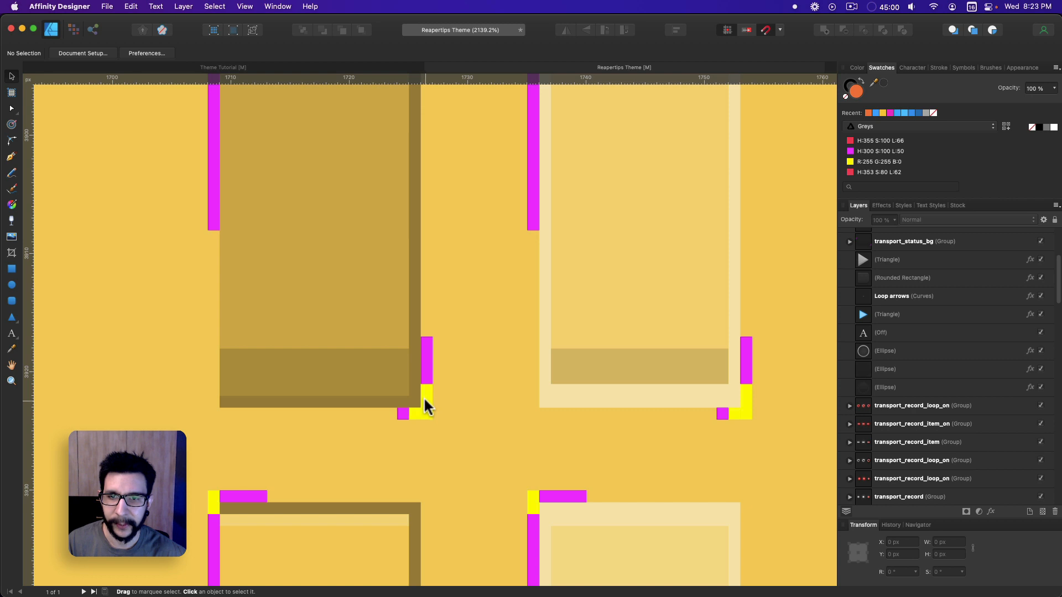
pyautogui.scroll(-2, 424, 400)
pyautogui.scroll(1, 425, 367)
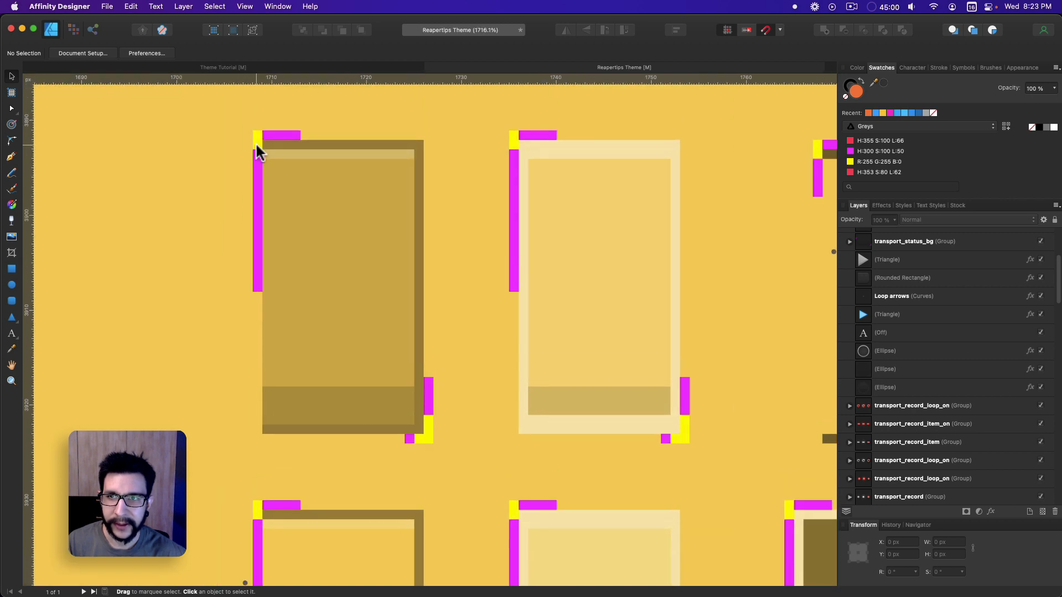
pyautogui.scroll(1, 256, 146)
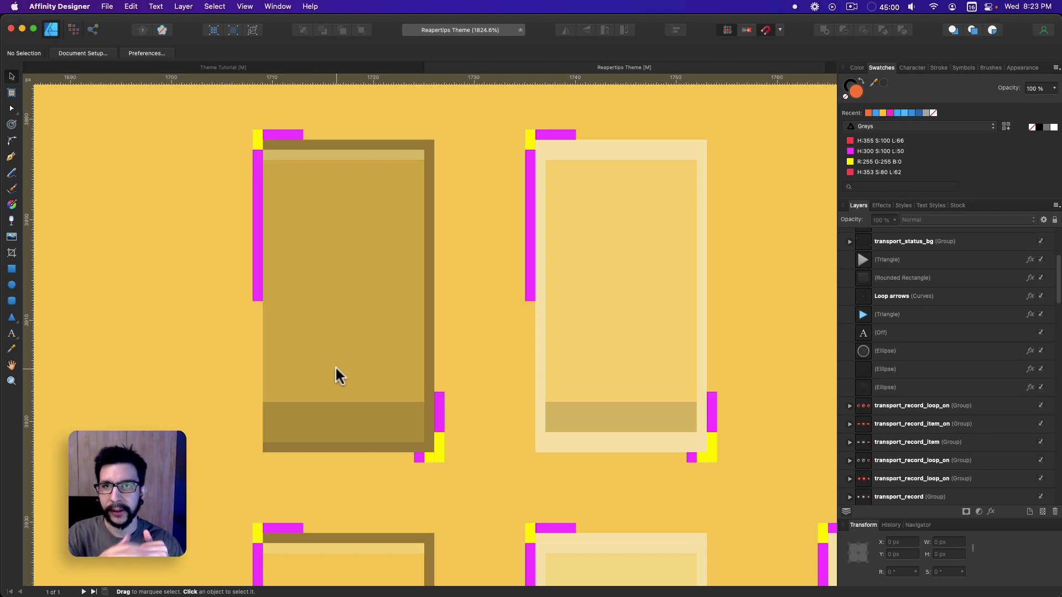
pyautogui.scroll(-5, 335, 366)
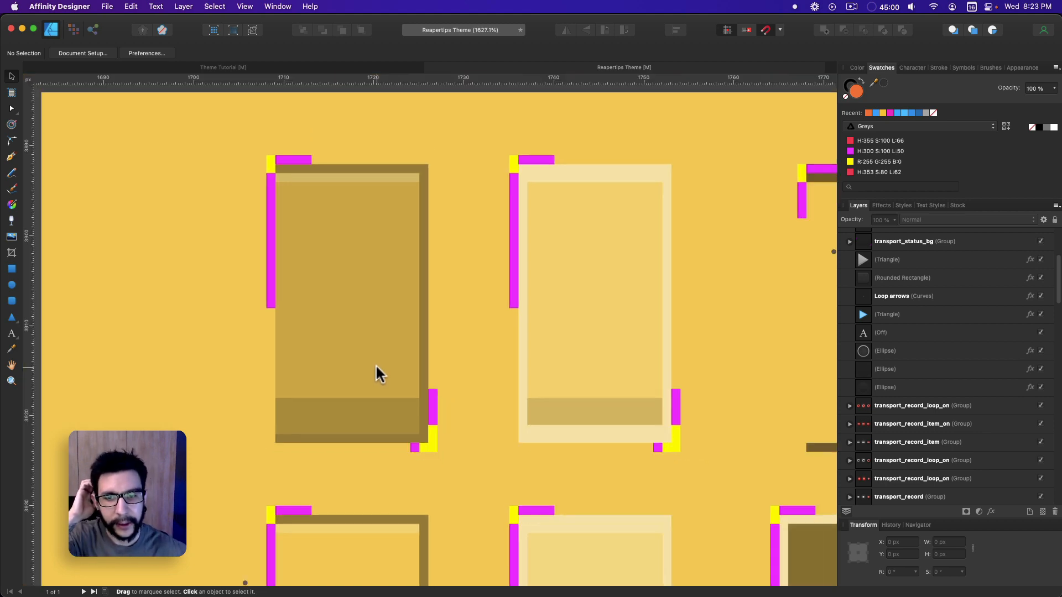
# Try shortening item_bg's upper-left vertical pink guide mark to 2 px high, and undo the change.
pyautogui.scroll(6, 332, 304)
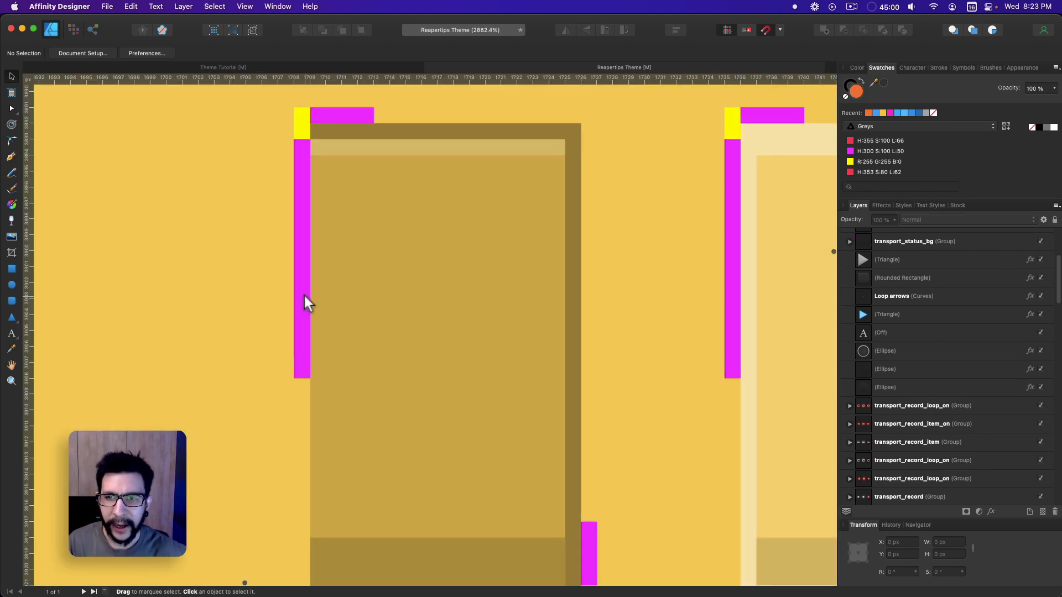
pyautogui.click(304, 293)
pyautogui.moveTo(302, 377); pyautogui.dragTo(302, 179)
pyautogui.scroll(-1, 311, 176)
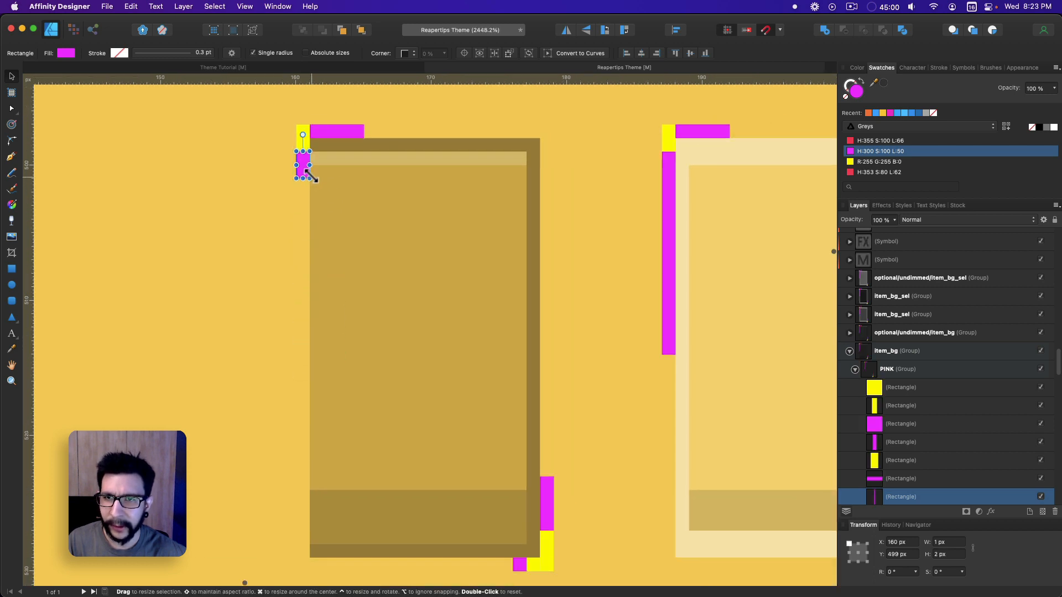
pyautogui.press('super+z')
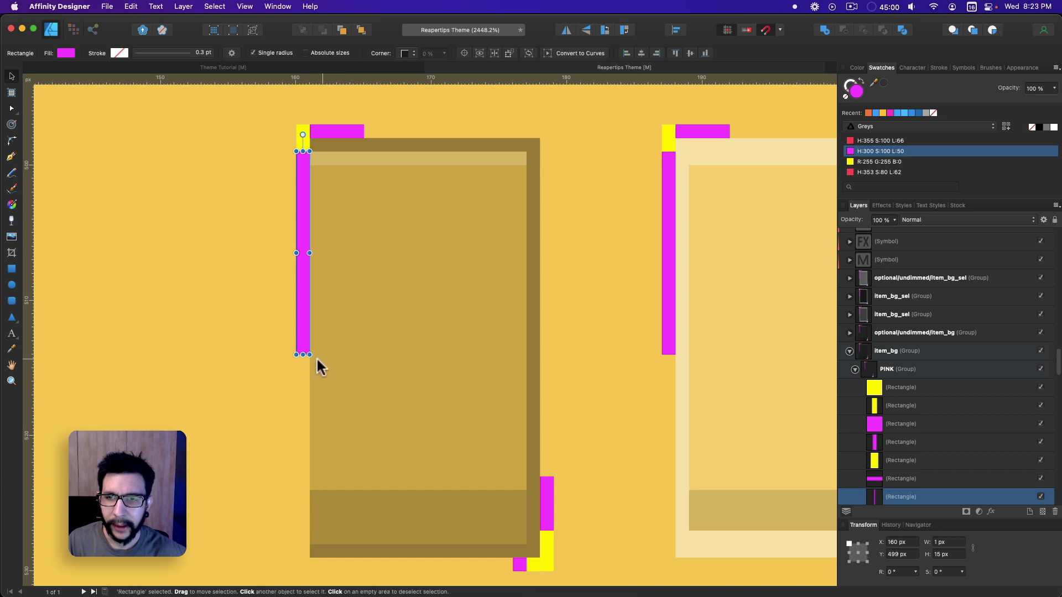
# Try shortening item_bg's upper-left vertical pink guide mark to 3 px high, and undo the change.
pyautogui.scroll(-5, 1029, 455)
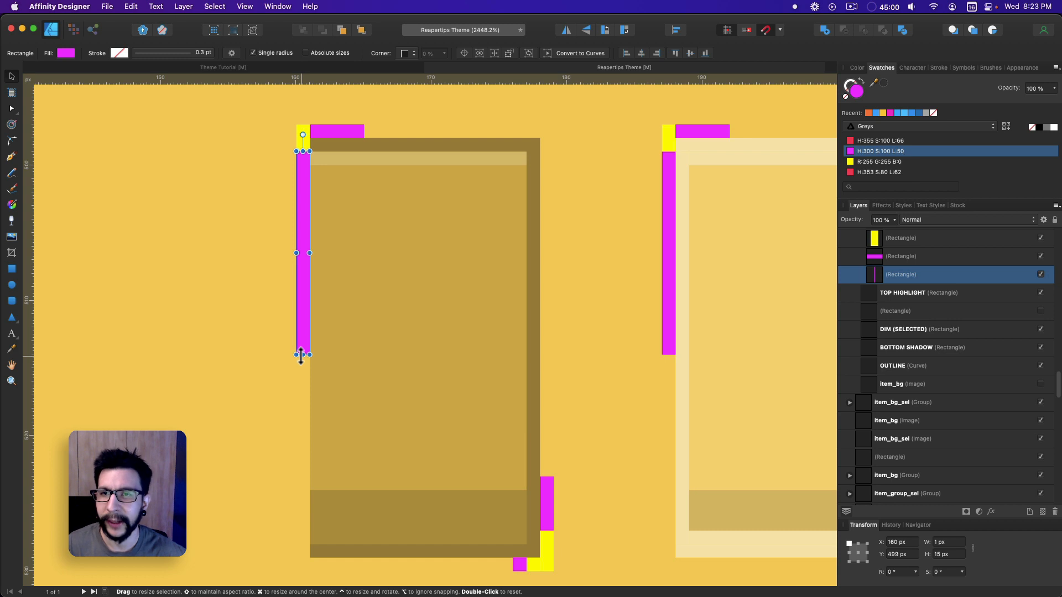
pyautogui.moveTo(300, 355); pyautogui.dragTo(303, 192)
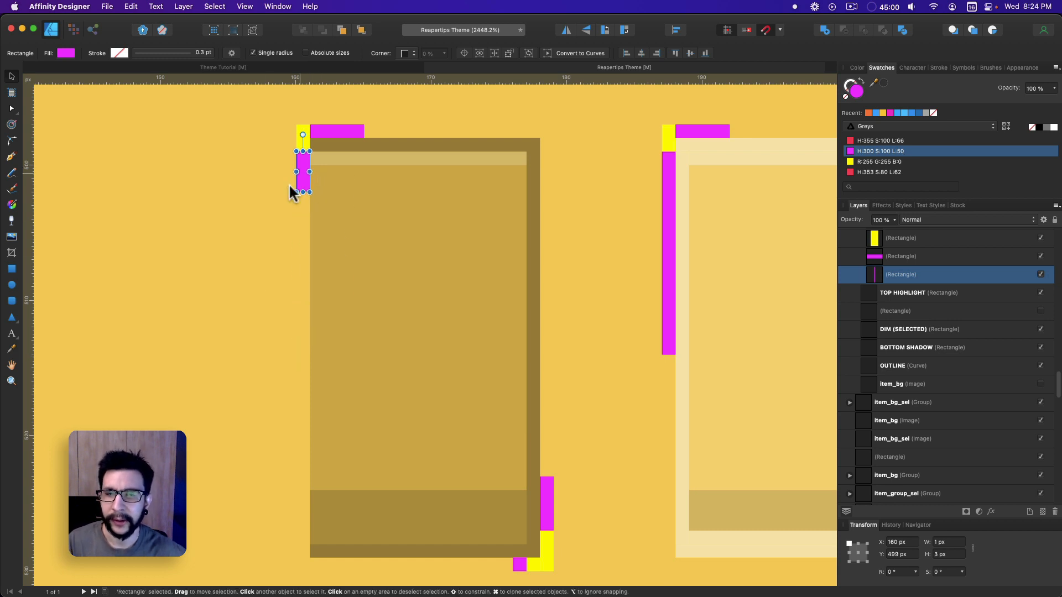
pyautogui.scroll(-1, 285, 428)
pyautogui.press('super+z')
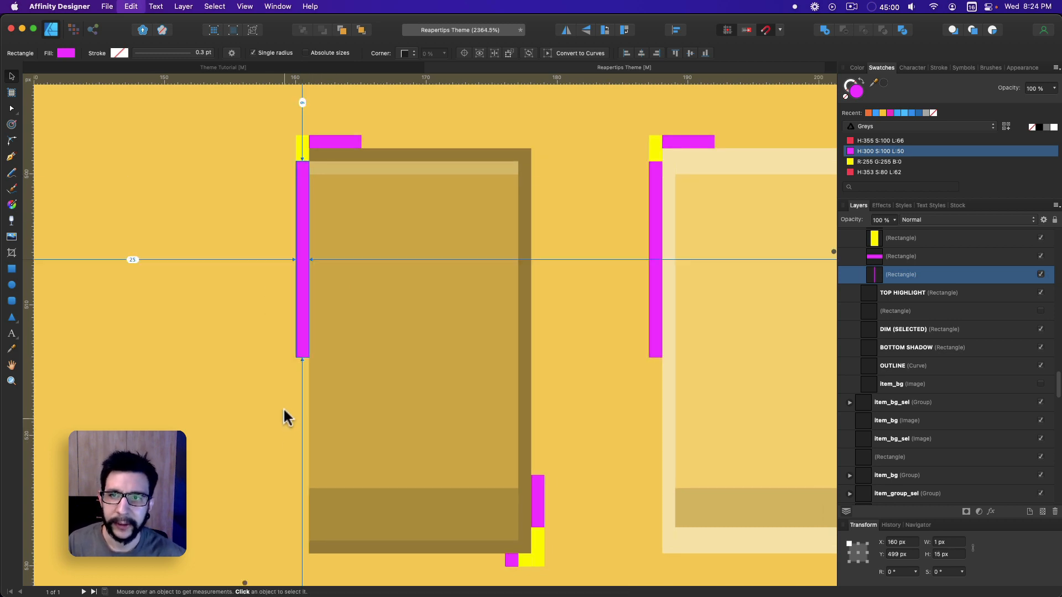
# Switch to the Theme Tutorial document and examine the pink guide marks of the mcp_fxparm_norm image.
pyautogui.click(363, 65)
pyautogui.click(294, 288)
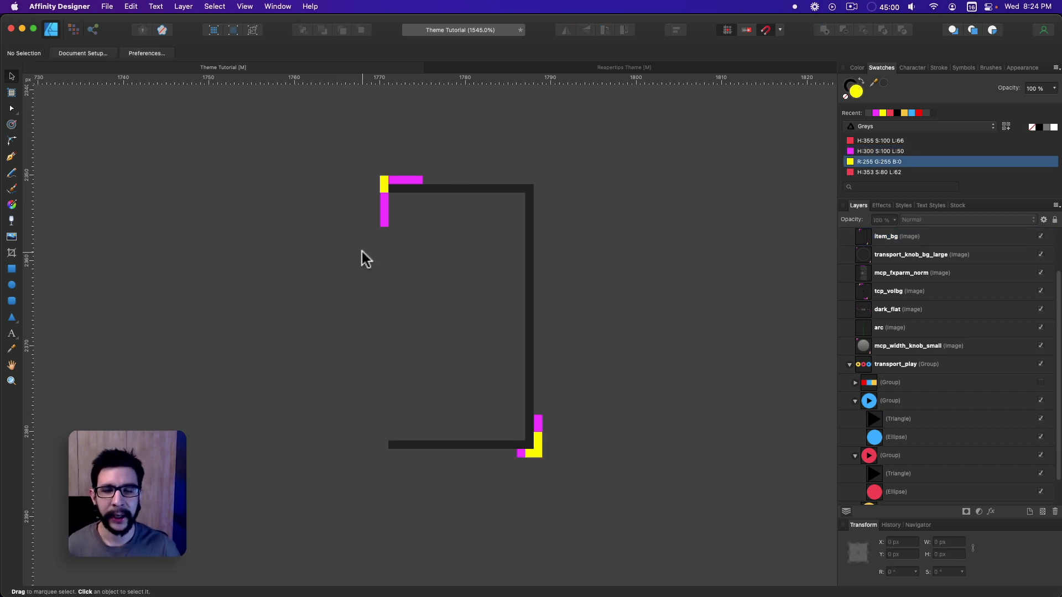
pyautogui.scroll(-10, 360, 252)
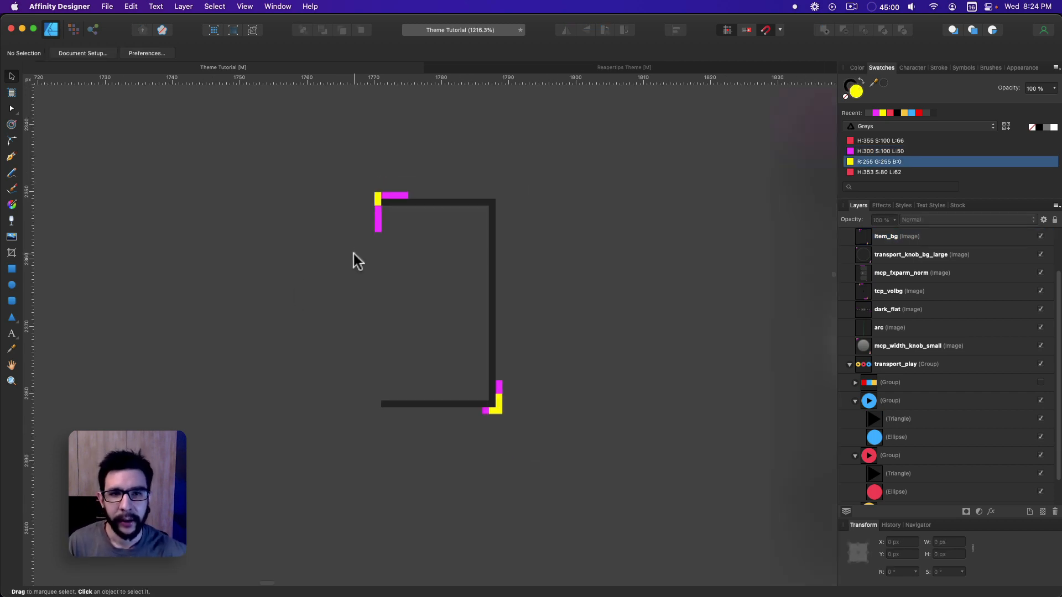
pyautogui.hscroll(3, 332, 221)
pyautogui.scroll(4, 335, 183)
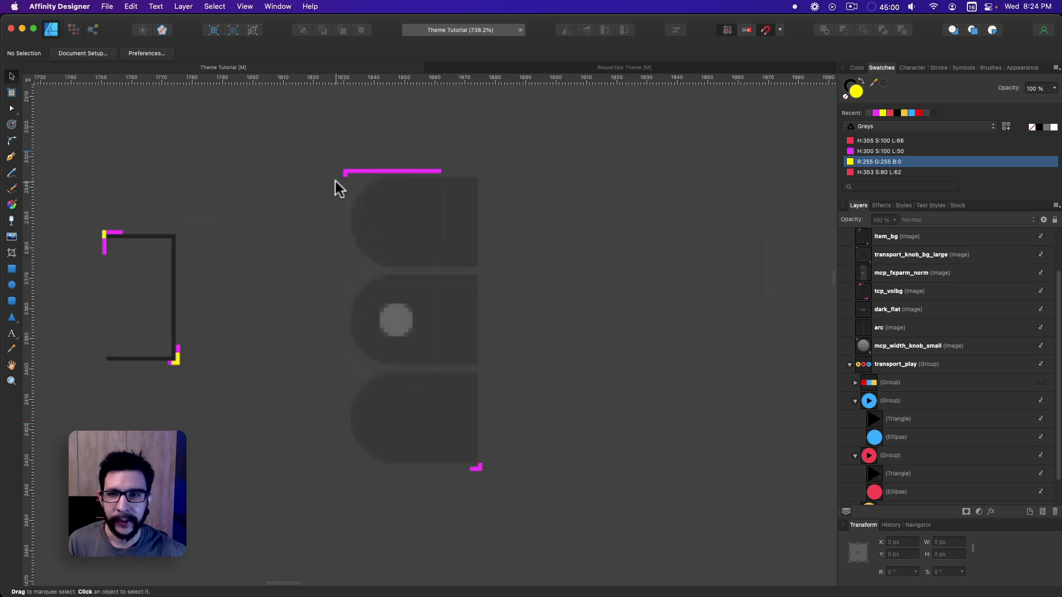
pyautogui.scroll(4, 412, 253)
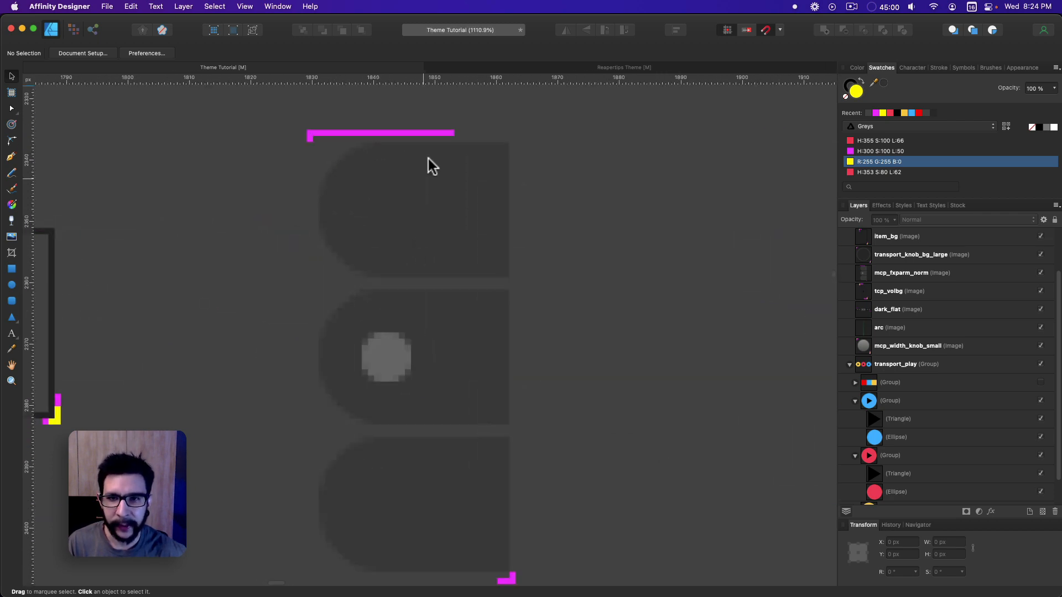
pyautogui.click(442, 134)
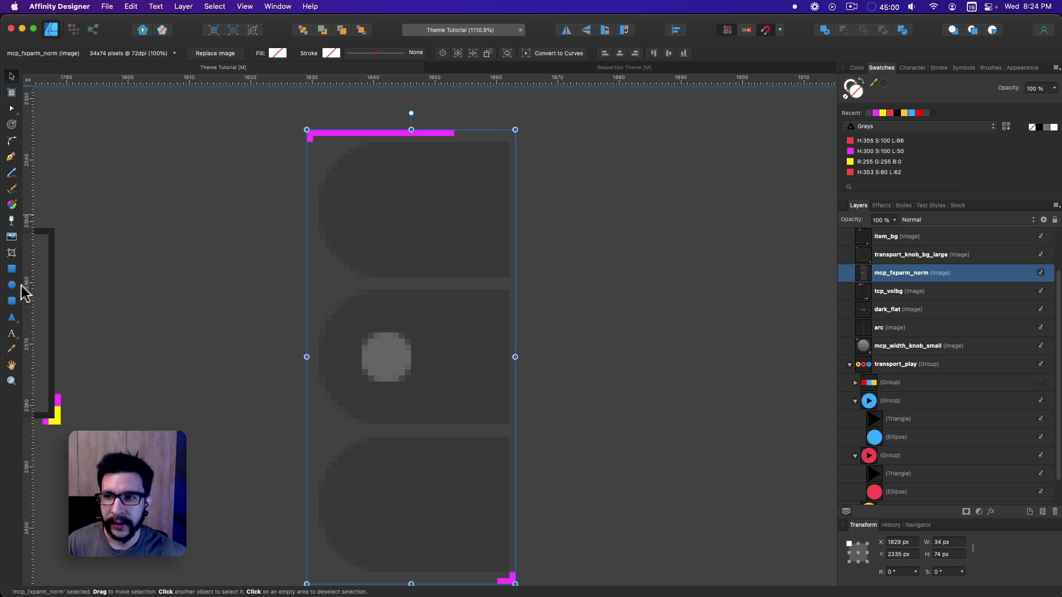
# Draw a yellow 23 × 74 px rectangle at 40% opacity over mcp_fxparm_norm, spanning the area under its upper pink mark.
pyautogui.click(11, 269)
pyautogui.moveTo(313, 136); pyautogui.dragTo(459, 579)
pyautogui.press('4')
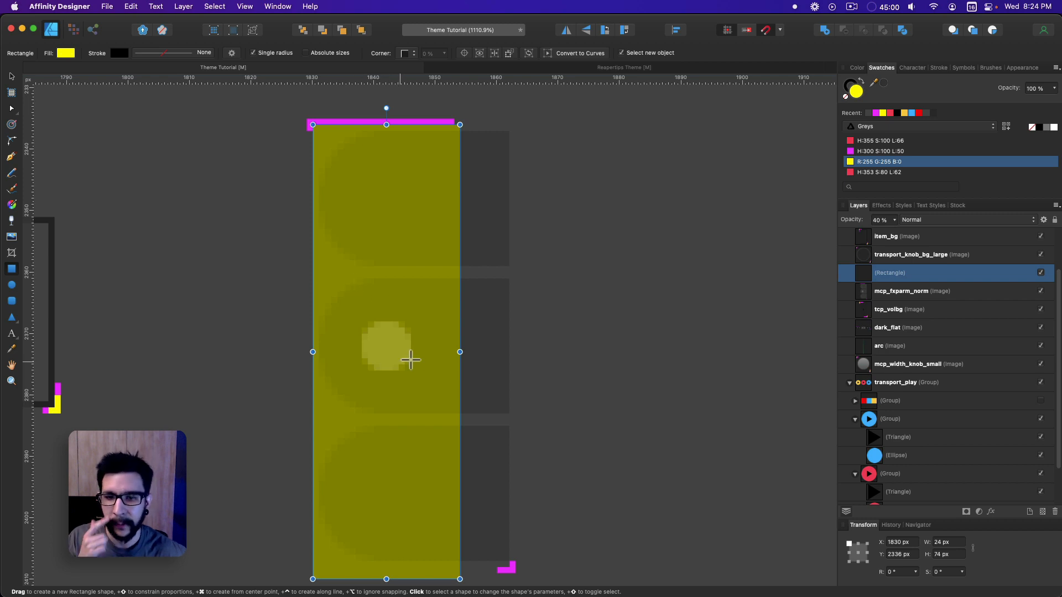
pyautogui.scroll(-1, 379, 252)
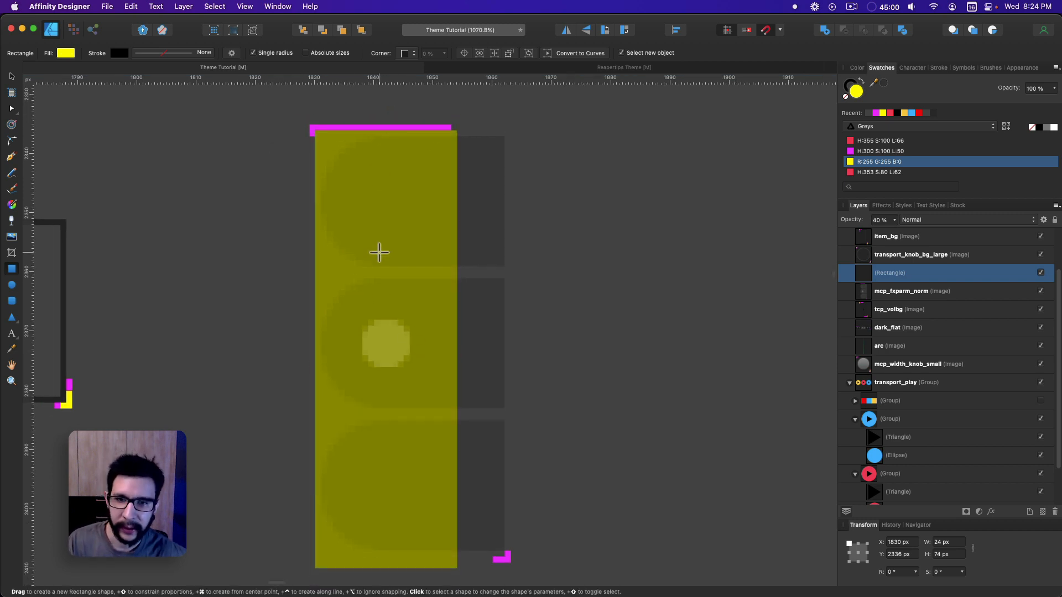
pyautogui.scroll(-3, 379, 252)
pyautogui.press('v')
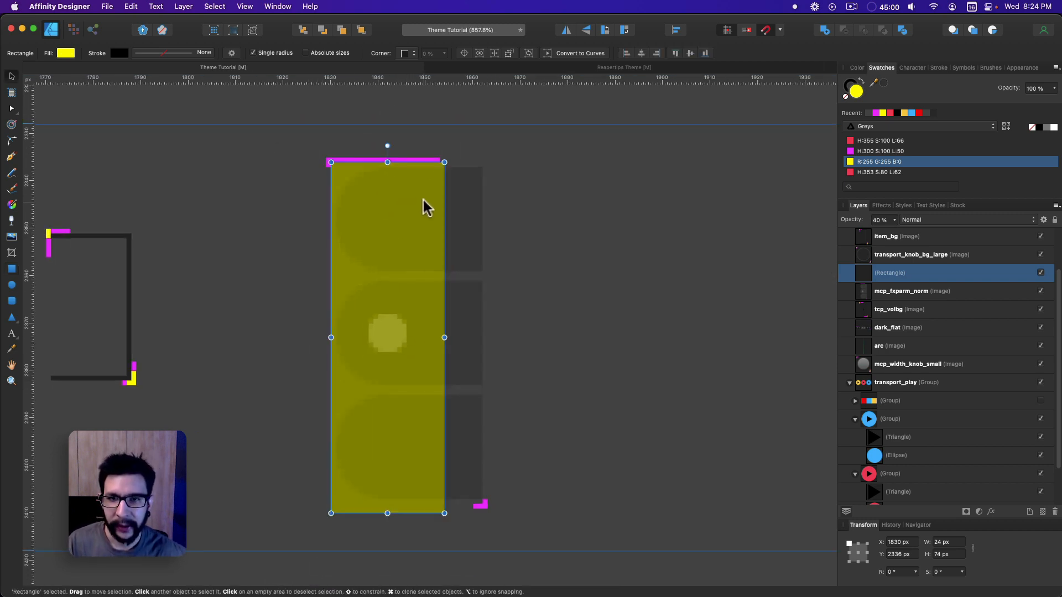
pyautogui.moveTo(444, 337); pyautogui.dragTo(440, 337)
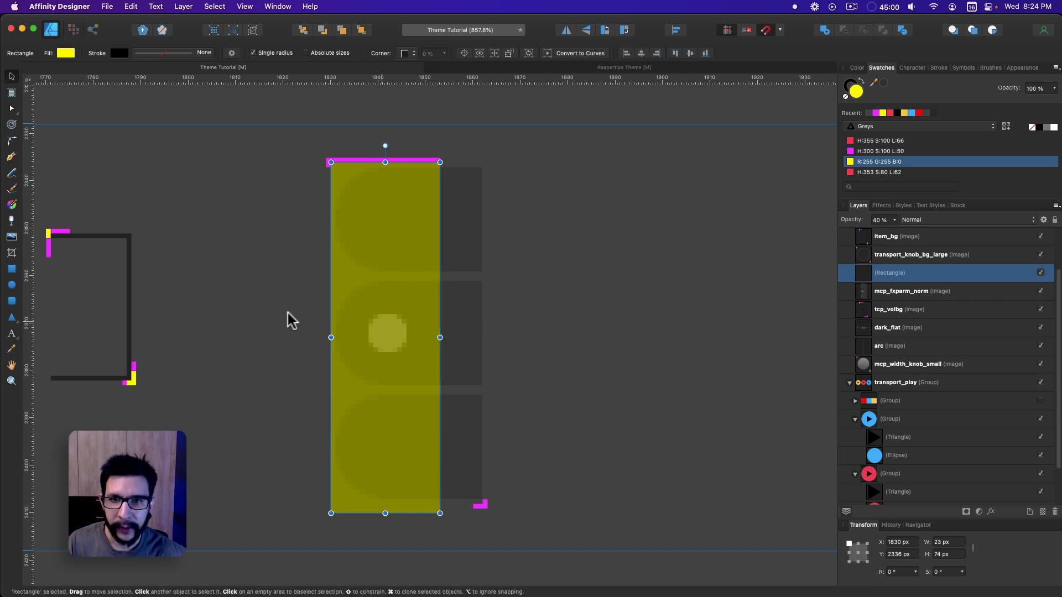
# Draw a strip 3 px wide and 74 px high just beside the yellow overlay and fill it with red H:355 S:100 L:66.
pyautogui.click(11, 269)
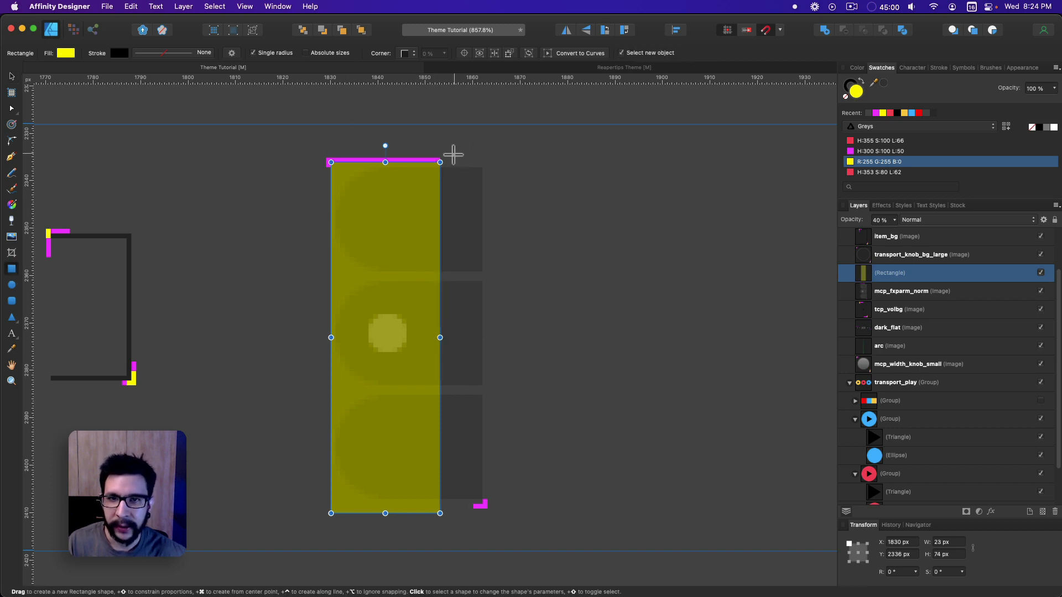
pyautogui.moveTo(455, 159); pyautogui.dragTo(468, 507)
pyautogui.scroll(1, 453, 387)
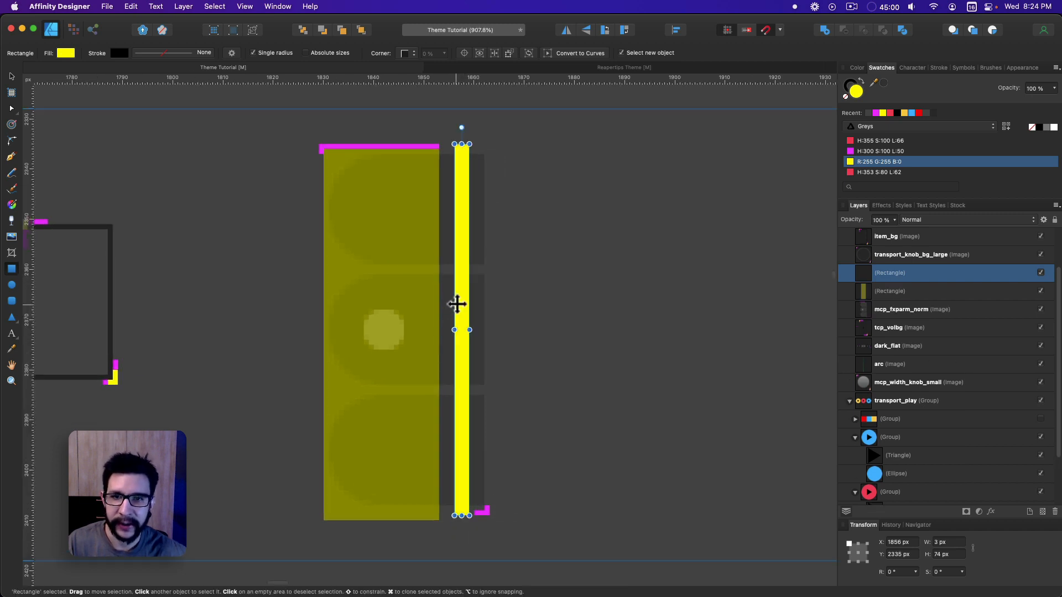
pyautogui.moveTo(462, 304); pyautogui.dragTo(453, 306)
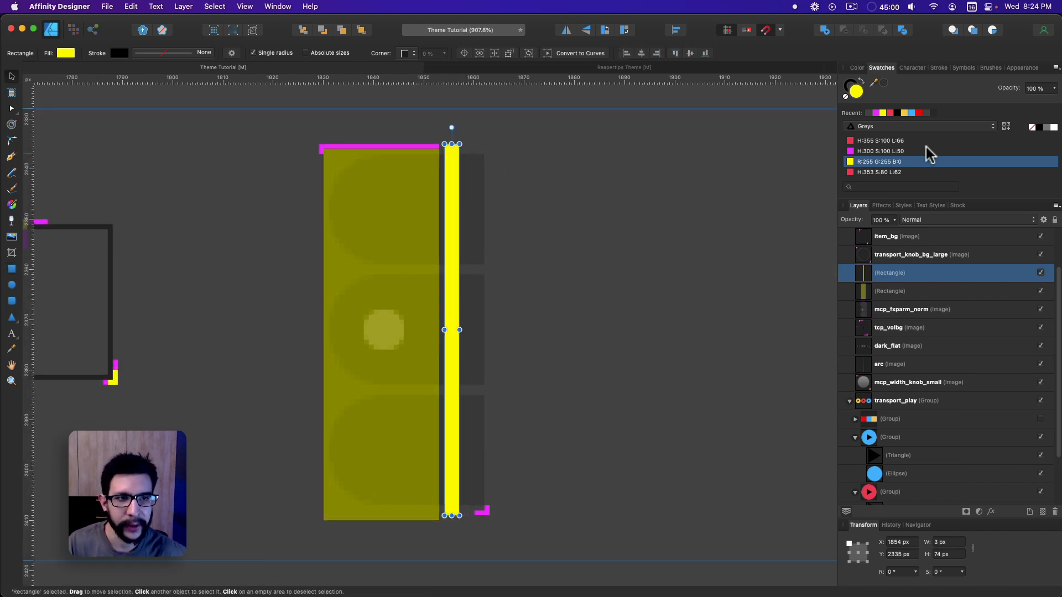
pyautogui.click(927, 151)
pyautogui.click(924, 141)
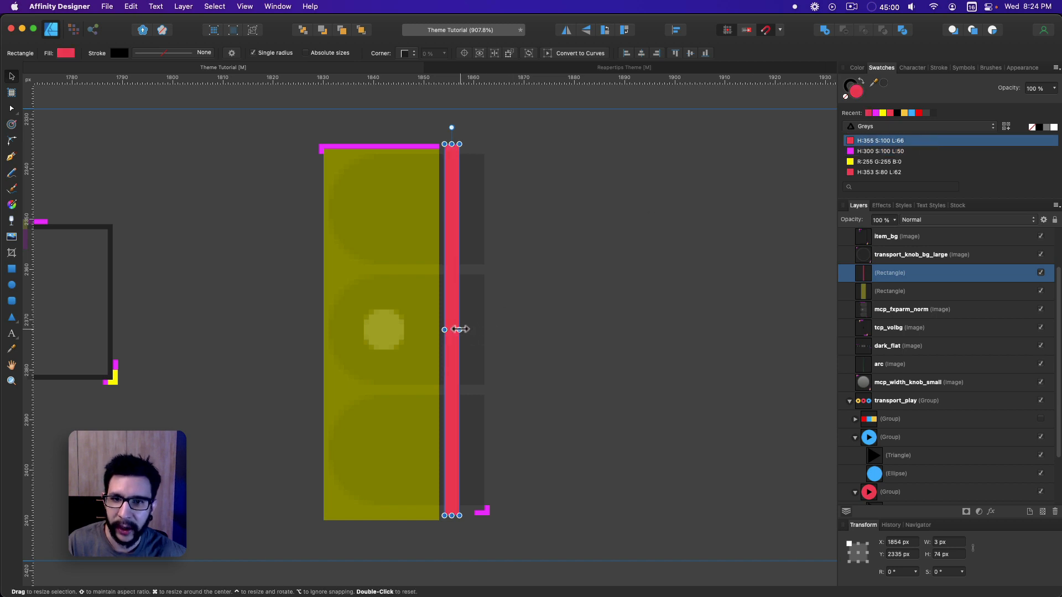
# Try widening the red strip, undo that, and delete both the strip and the yellow overlay from mcp_fxparm_norm.
pyautogui.moveTo(460, 329); pyautogui.dragTo(476, 326)
pyautogui.press('super+z')
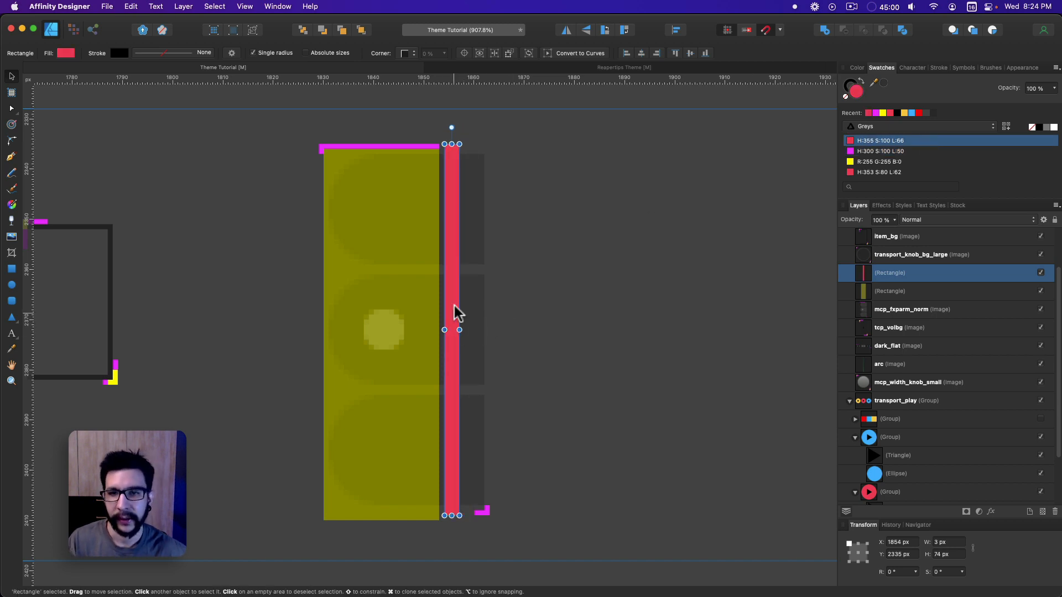
pyautogui.keyDown('shift'); pyautogui.click(438, 309); pyautogui.keyUp('shift')
pyautogui.press('Delete')
pyautogui.scroll(-2, 436, 215)
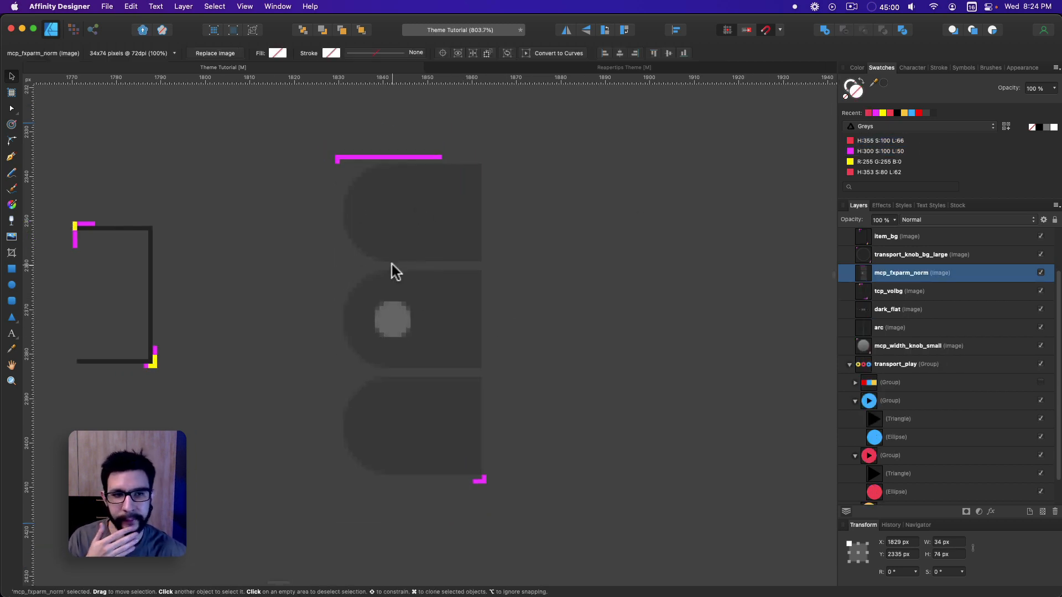
# Find the tcp_volbg image and examine its pink and yellow guide marks and central black pixels up close.
pyautogui.click(572, 354)
pyautogui.scroll(-5, 572, 354)
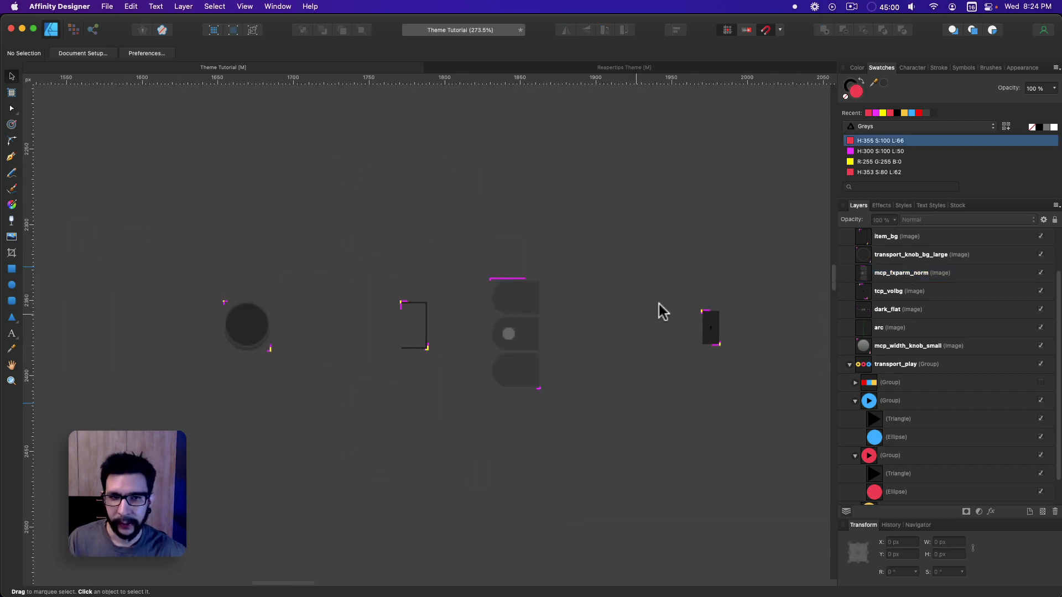
pyautogui.hscroll(3, 373, 278)
pyautogui.scroll(2, 855, 266)
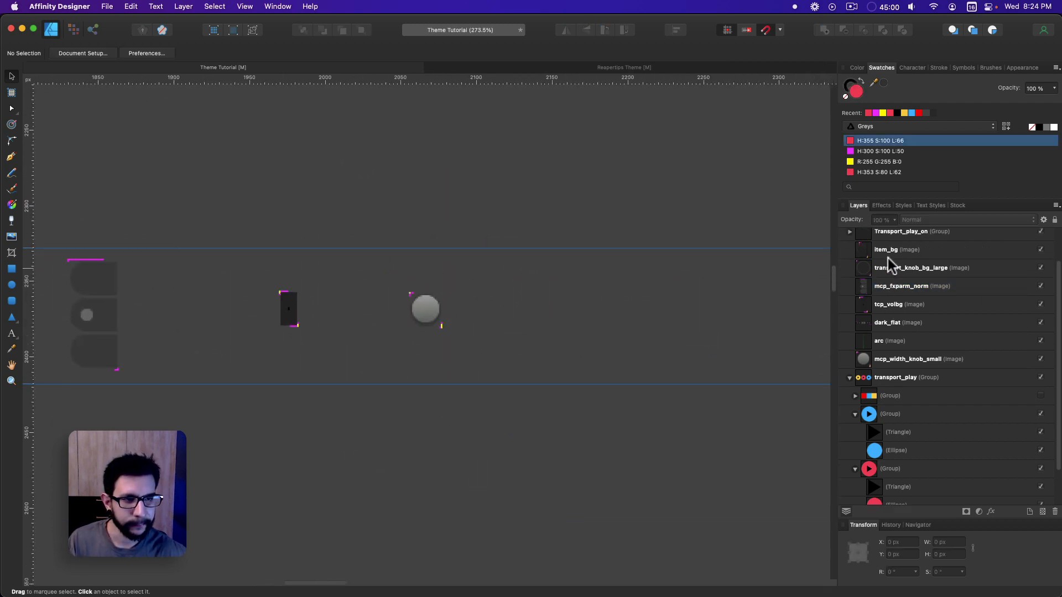
pyautogui.scroll(3, 359, 279)
pyautogui.click(392, 269)
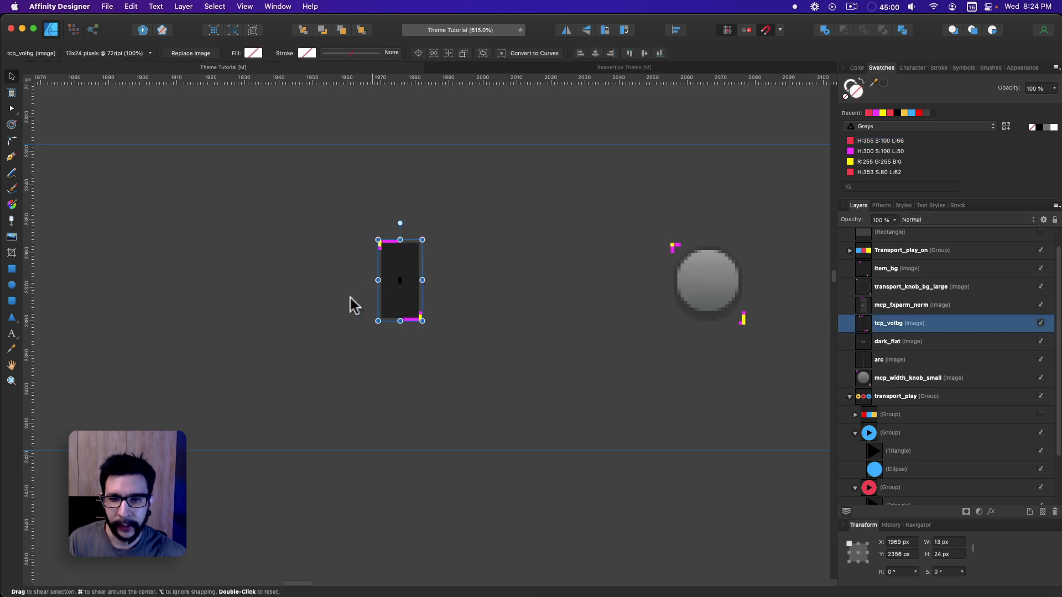
pyautogui.scroll(3, 410, 290)
pyautogui.scroll(4, 422, 273)
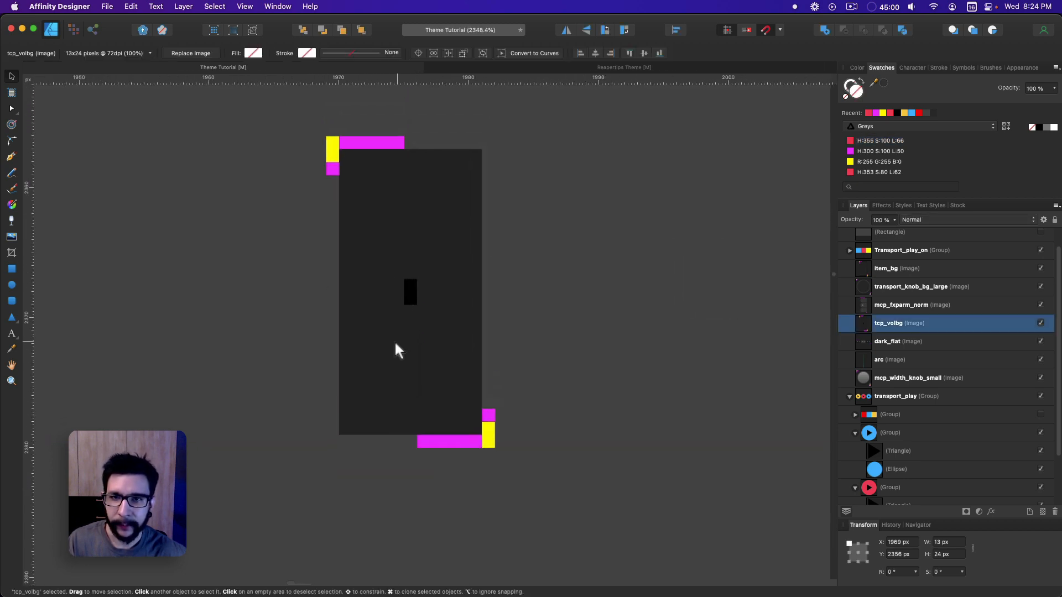
# Draw a red 1 × 24 px strip down the centre of tcp_volbg, try moving it to X 1978 px, and undo the move.
pyautogui.click(13, 269)
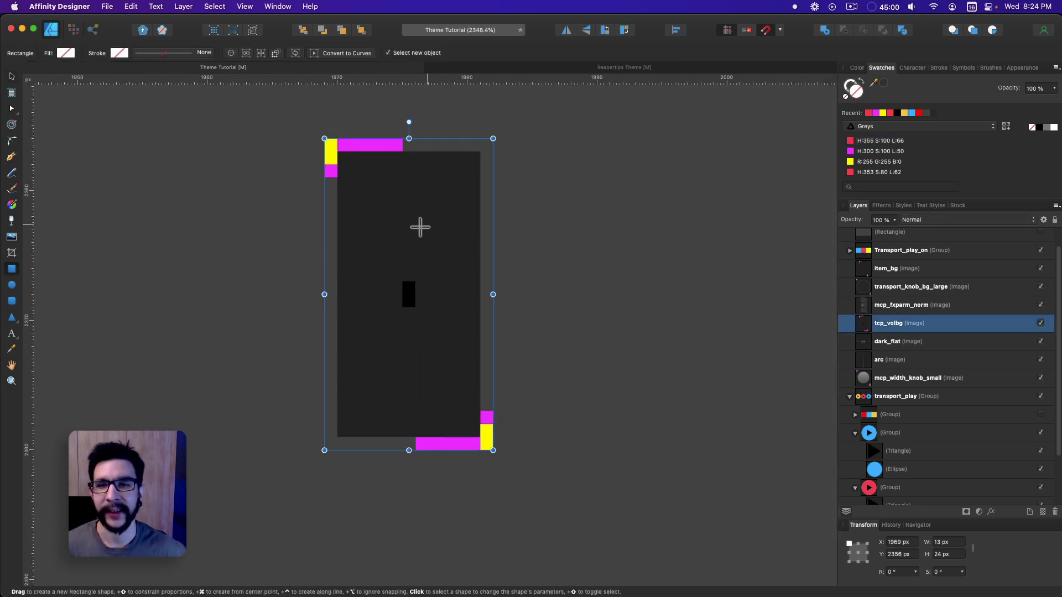
pyautogui.moveTo(402, 143); pyautogui.dragTo(414, 446)
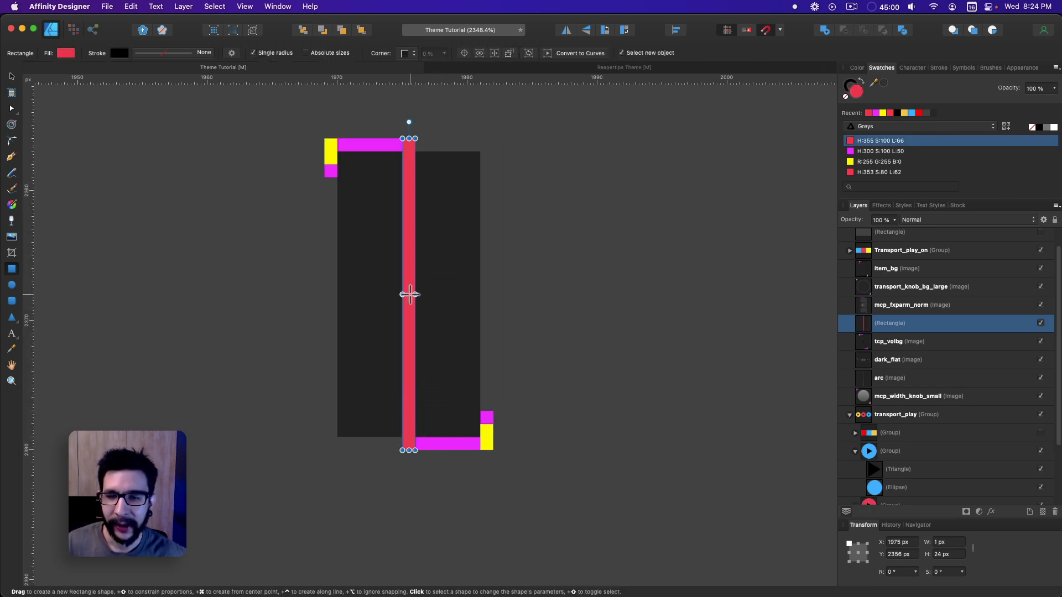
pyautogui.press('v')
pyautogui.moveTo(410, 303); pyautogui.dragTo(429, 309)
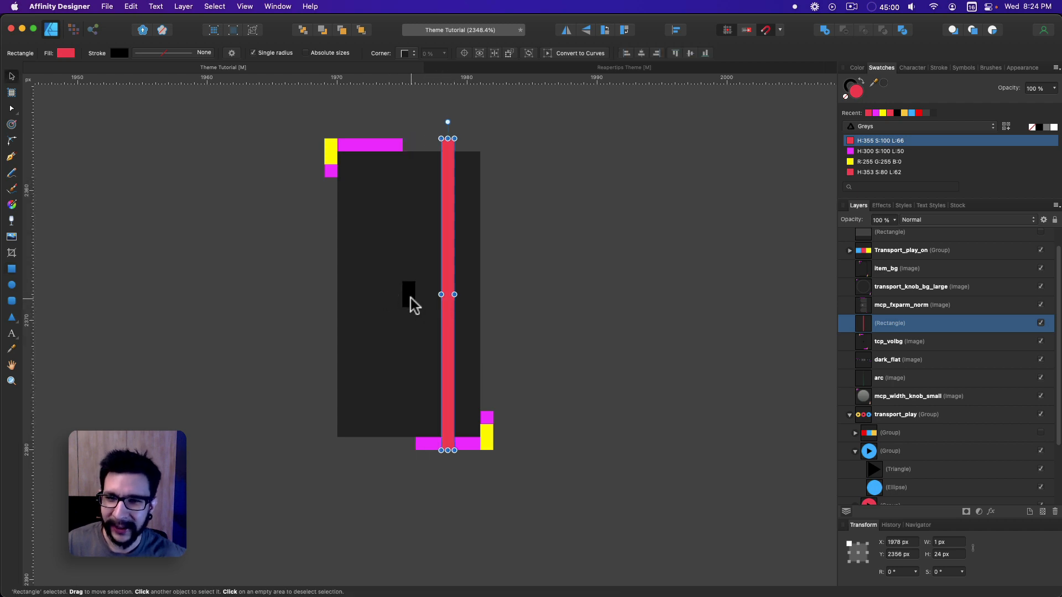
pyautogui.press('super+z')
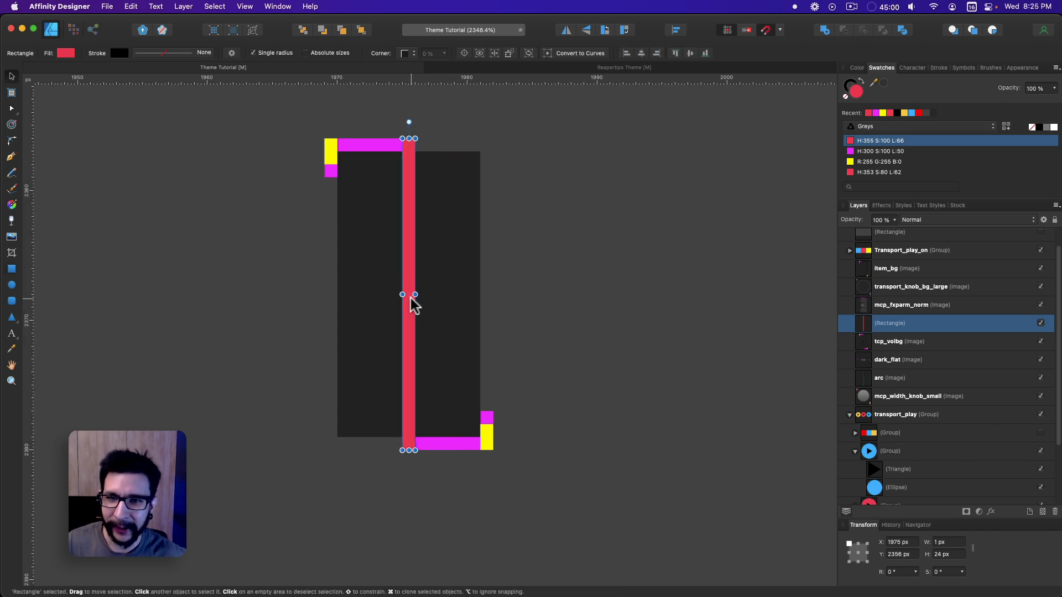
# Move the tcp_volbg image horizontally to X 1972 px.
pyautogui.click(903, 345)
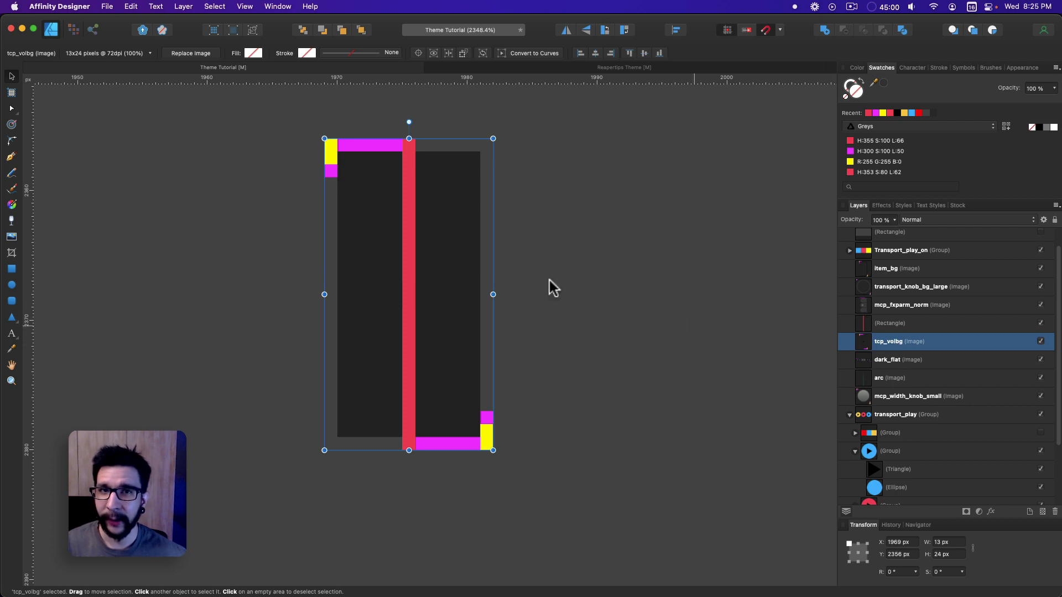
pyautogui.moveTo(416, 273); pyautogui.dragTo(452, 296)
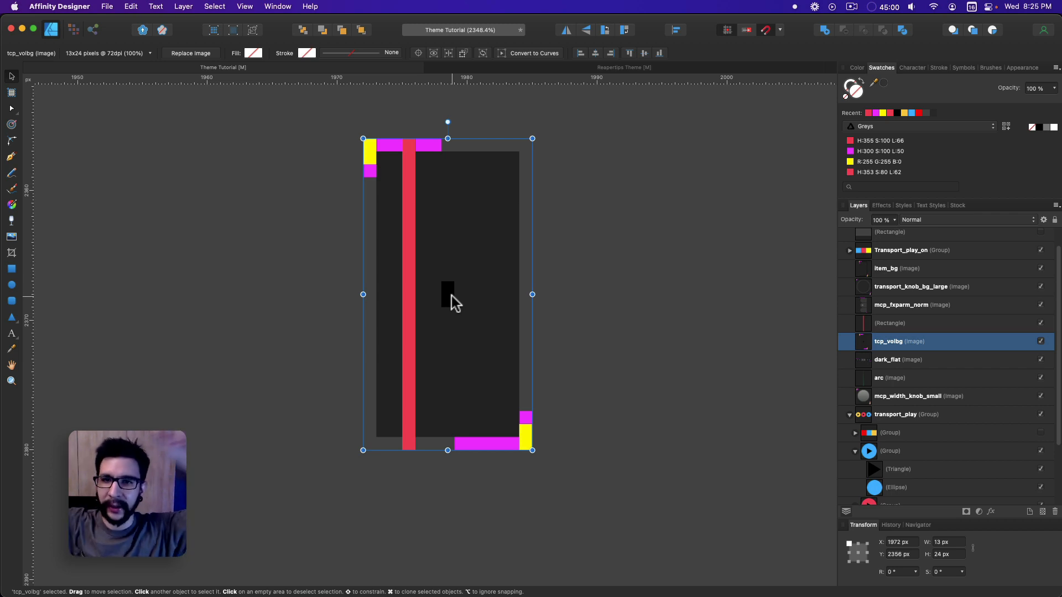
# Try moving the red strip to tcp_volbg's right edge at X 1983 px, and delete the strip.
pyautogui.click(410, 259)
pyautogui.moveTo(412, 265); pyautogui.dragTo(501, 289)
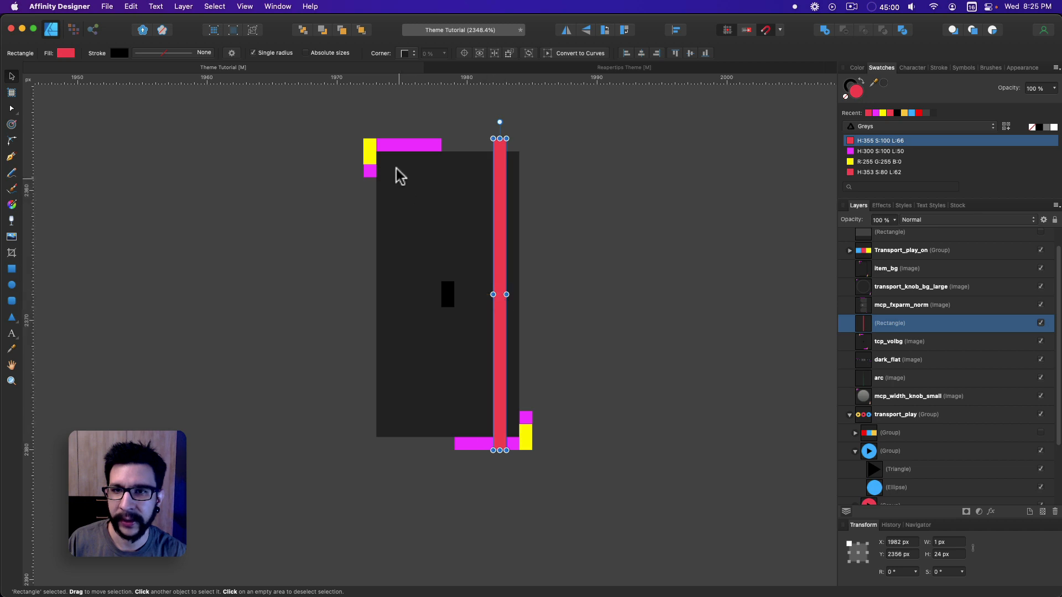
pyautogui.press('super+z')
pyautogui.moveTo(430, 267); pyautogui.dragTo(505, 237)
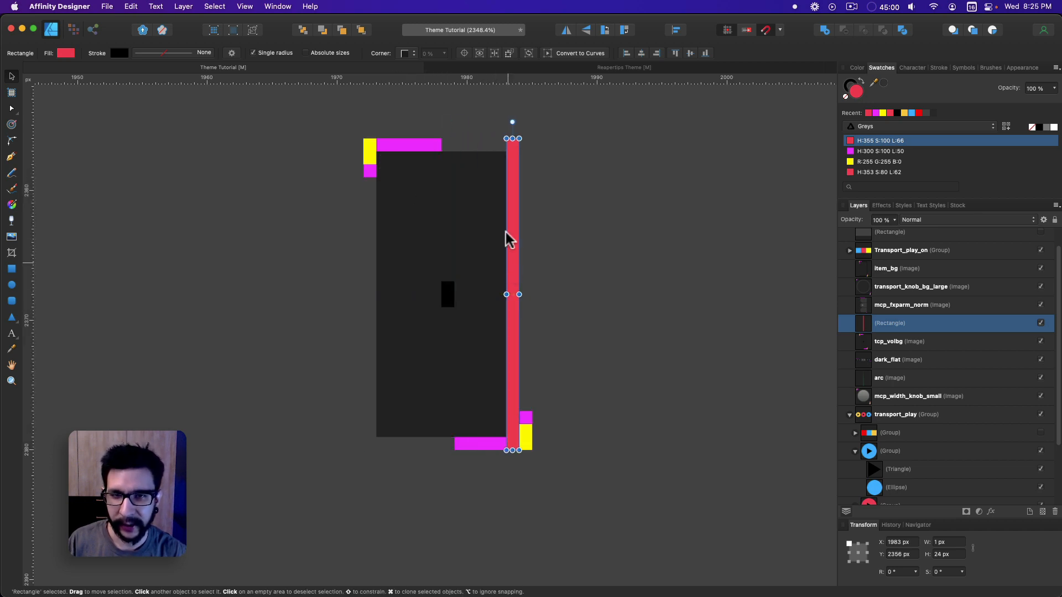
pyautogui.moveTo(512, 139); pyautogui.dragTo(384, 161)
pyautogui.press('Delete')
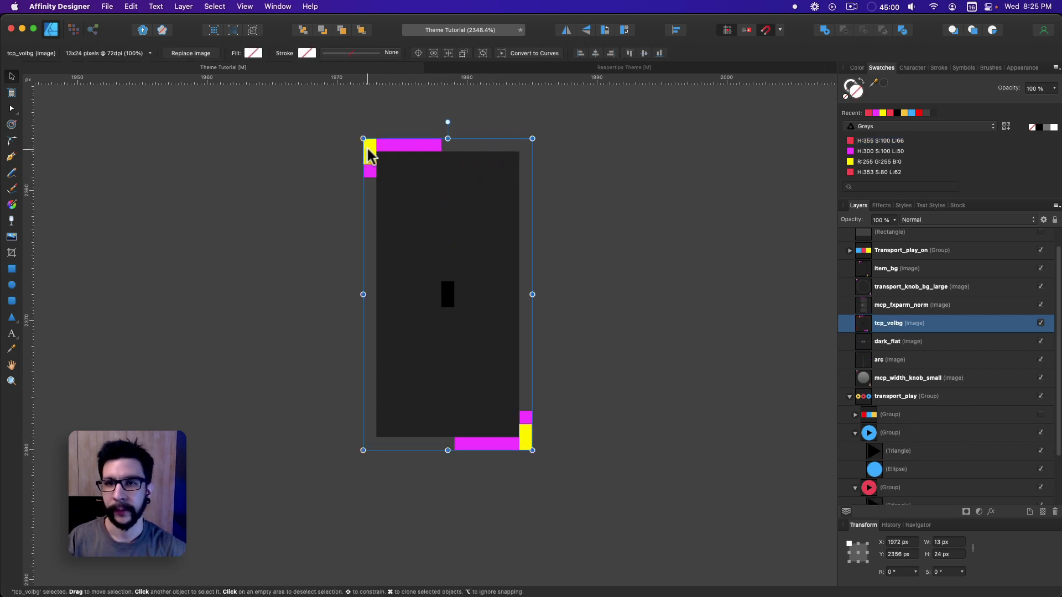
# Show the grey round knob image next to tcp_volbg.
pyautogui.scroll(-10, 366, 146)
pyautogui.hscroll(3, 360, 196)
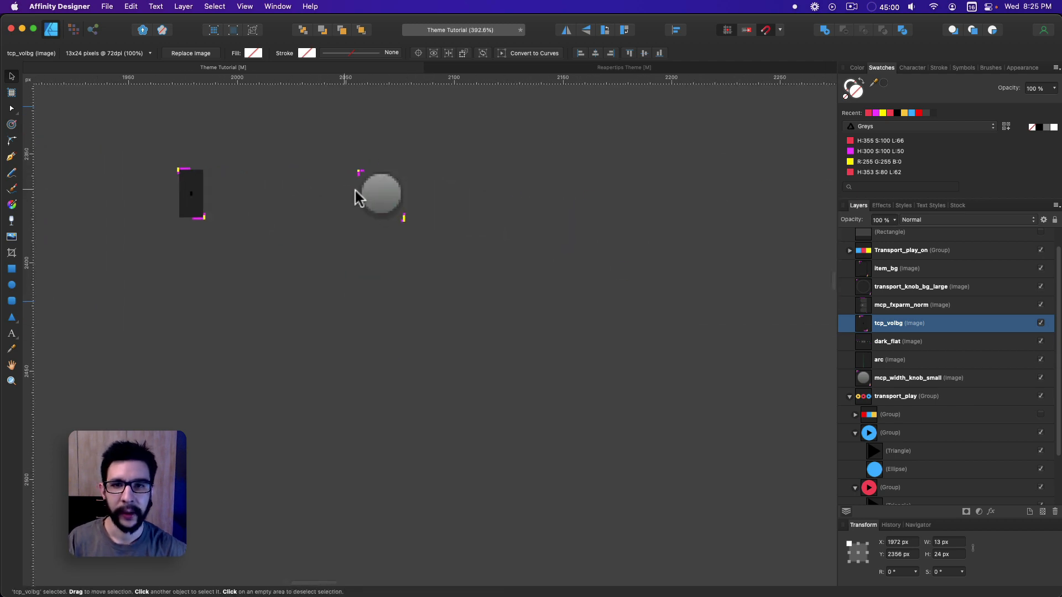
# Examine the magenta and yellow corner markers on the round knob image, and survey the neighbouring theme images.
pyautogui.scroll(10, 423, 234)
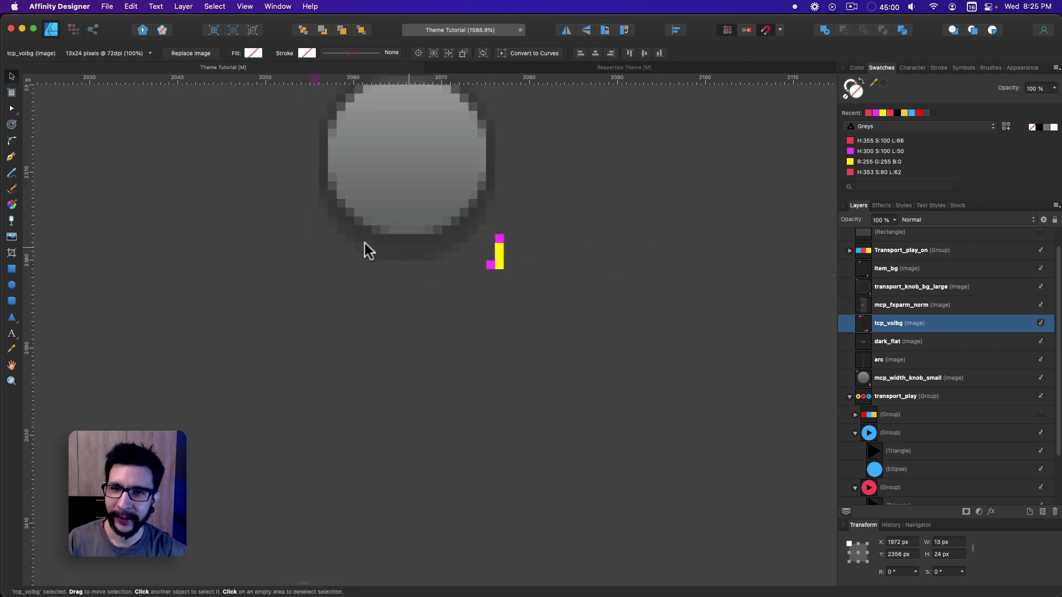
pyautogui.hscroll(3, 401, 266)
pyautogui.scroll(3, 400, 266)
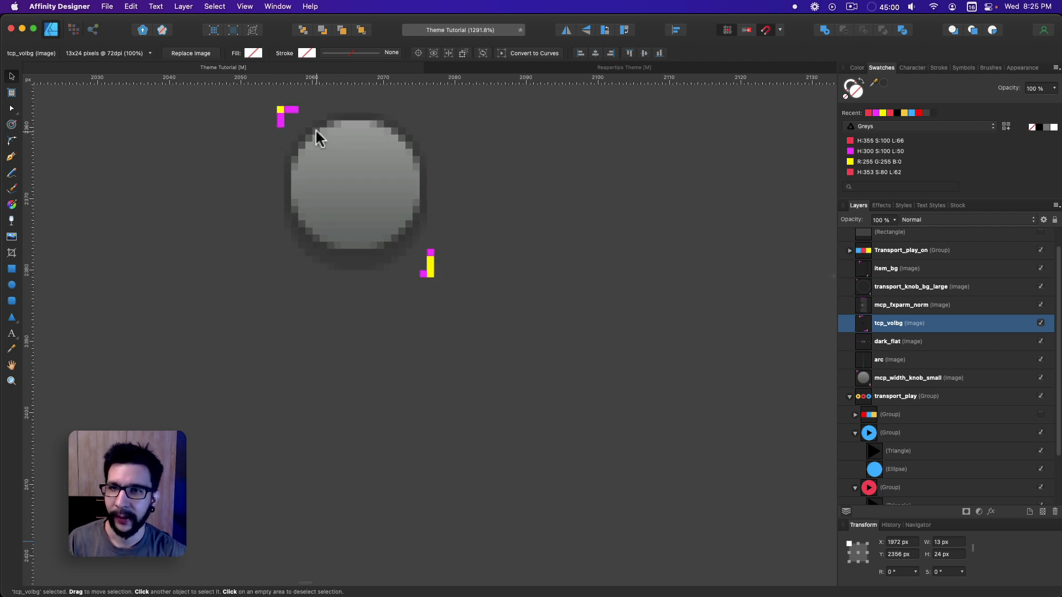
pyautogui.scroll(-10, 358, 144)
pyautogui.scroll(-8, 414, 185)
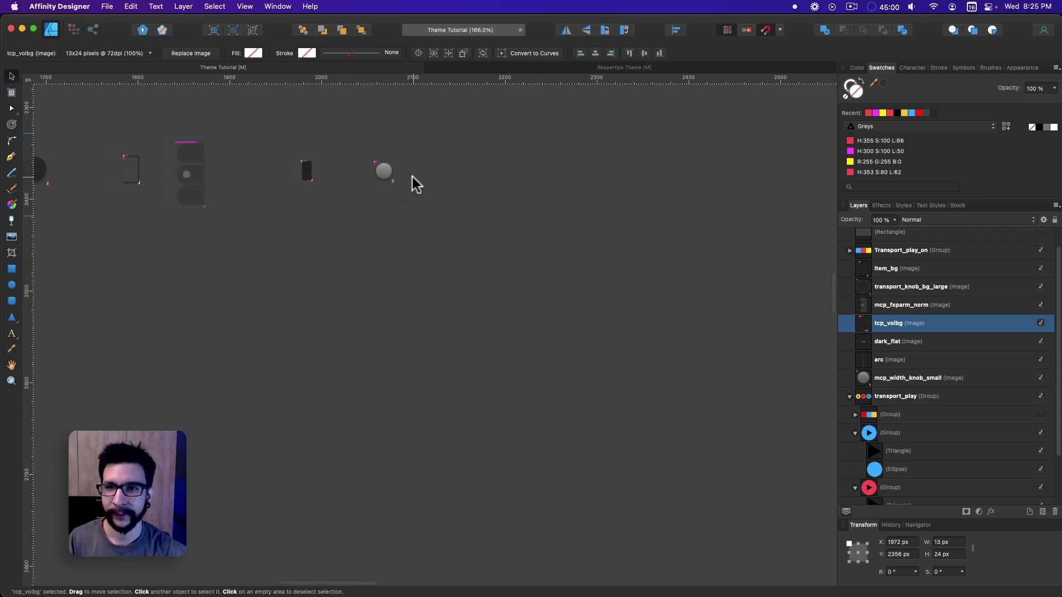
pyautogui.hscroll(-5, 590, 248)
pyautogui.hscroll(4, 602, 244)
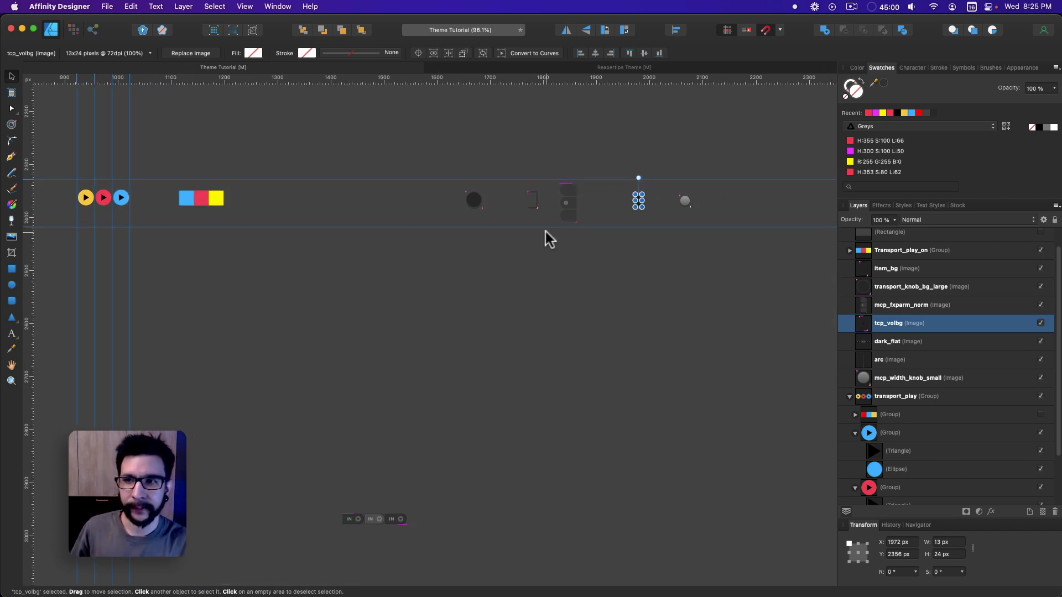
pyautogui.scroll(-6, 320, 247)
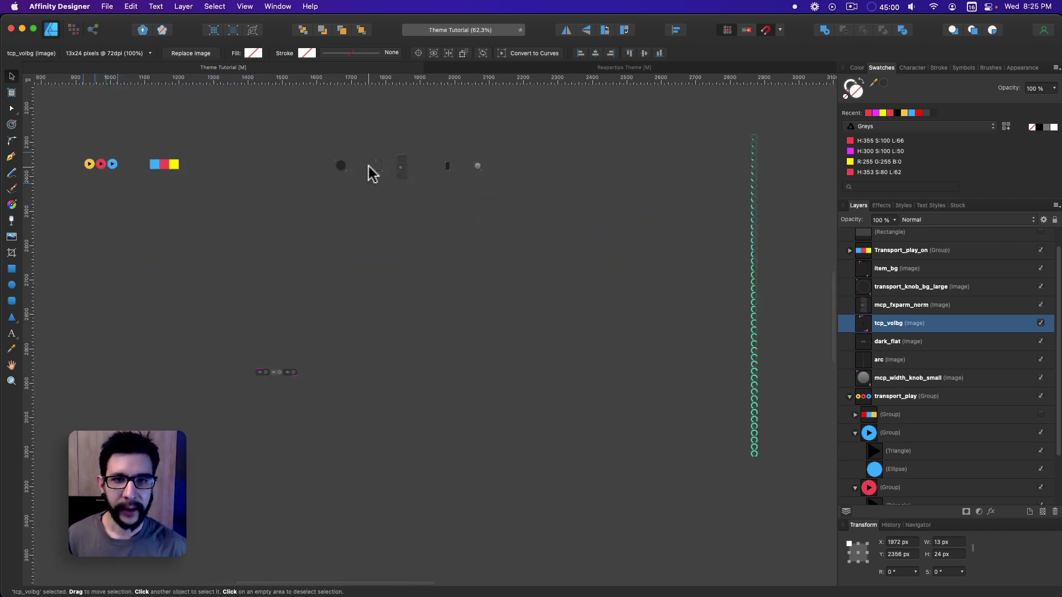
# Compare the transport_play buttons and the three coloured squares with the theme images that carry corner markers.
pyautogui.hscroll(-3, 367, 171)
pyautogui.hscroll(-1, 264, 168)
pyautogui.scroll(6, 264, 167)
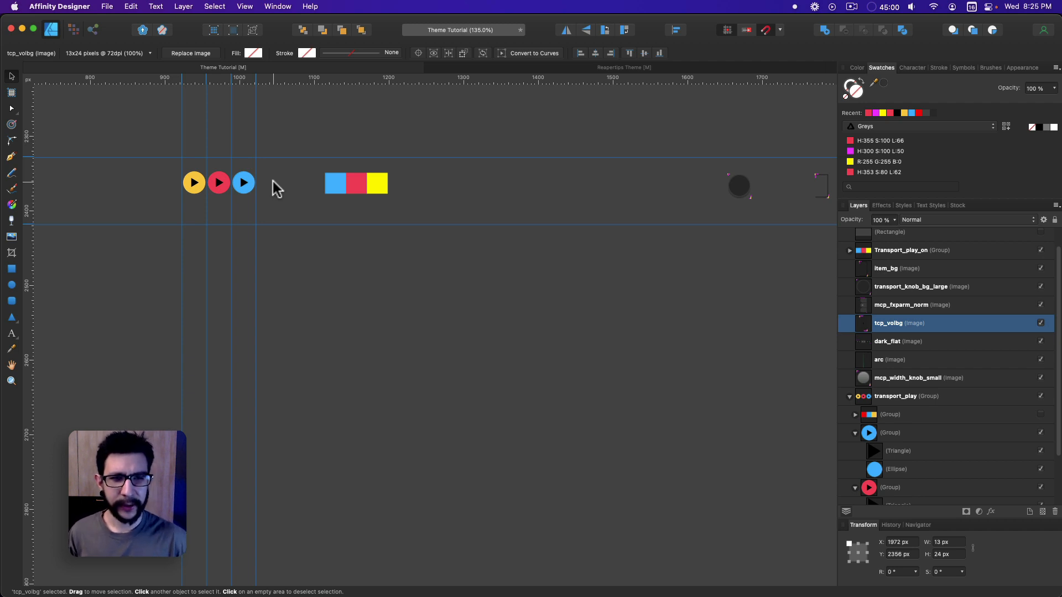
pyautogui.click(218, 187)
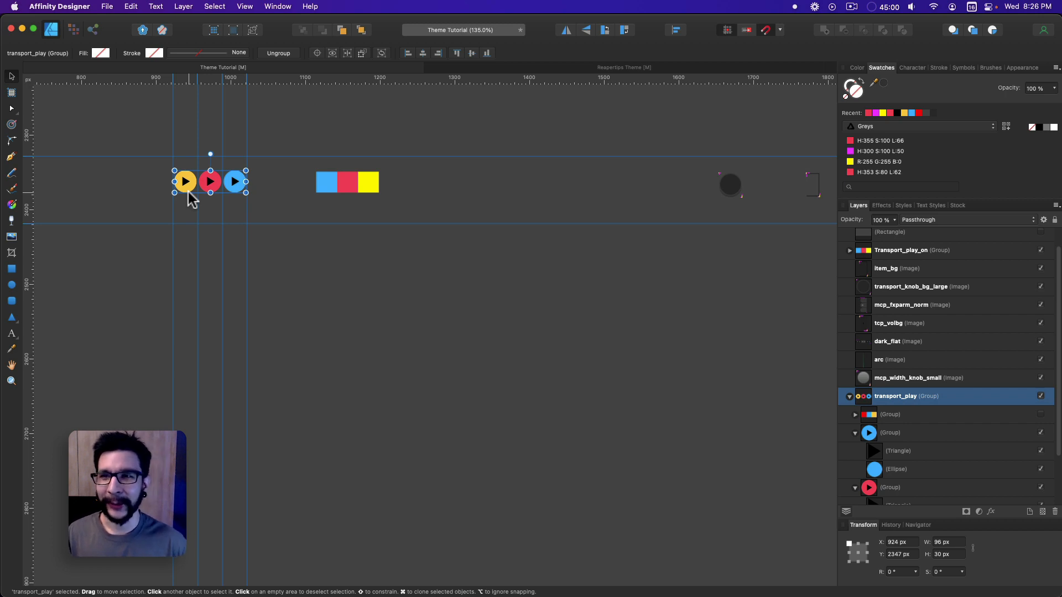
pyautogui.scroll(4, 161, 194)
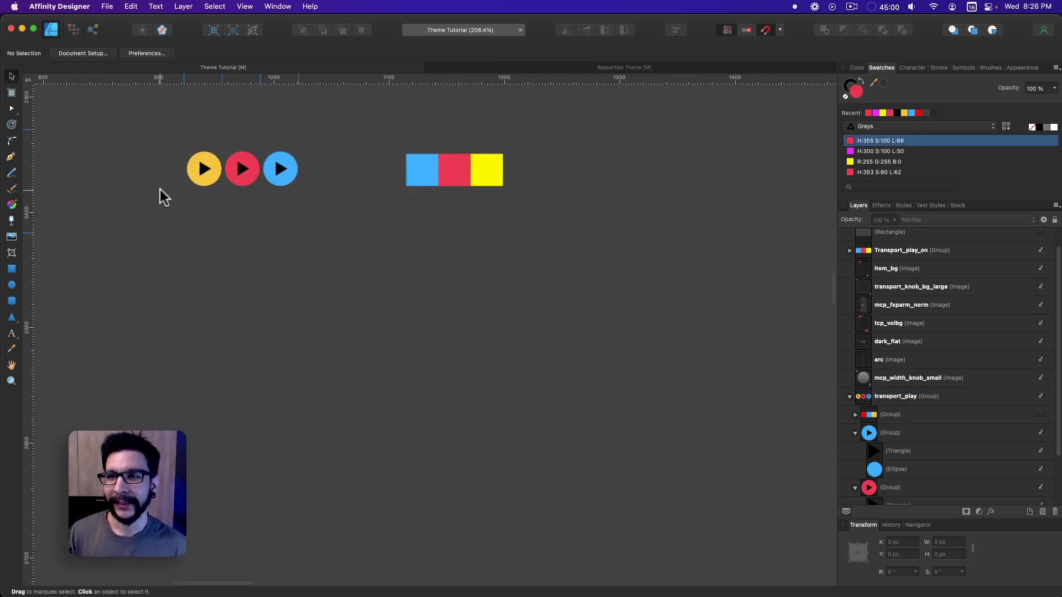
pyautogui.scroll(-3, 371, 204)
pyautogui.hscroll(10, 514, 183)
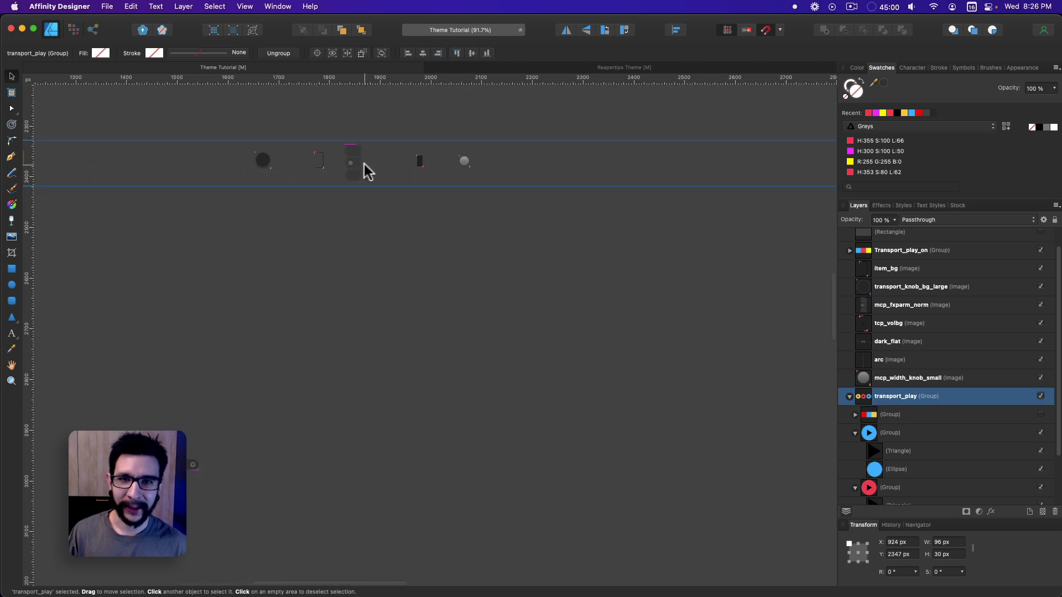
pyautogui.hscroll(-5, 567, 193)
pyautogui.scroll(5, 423, 201)
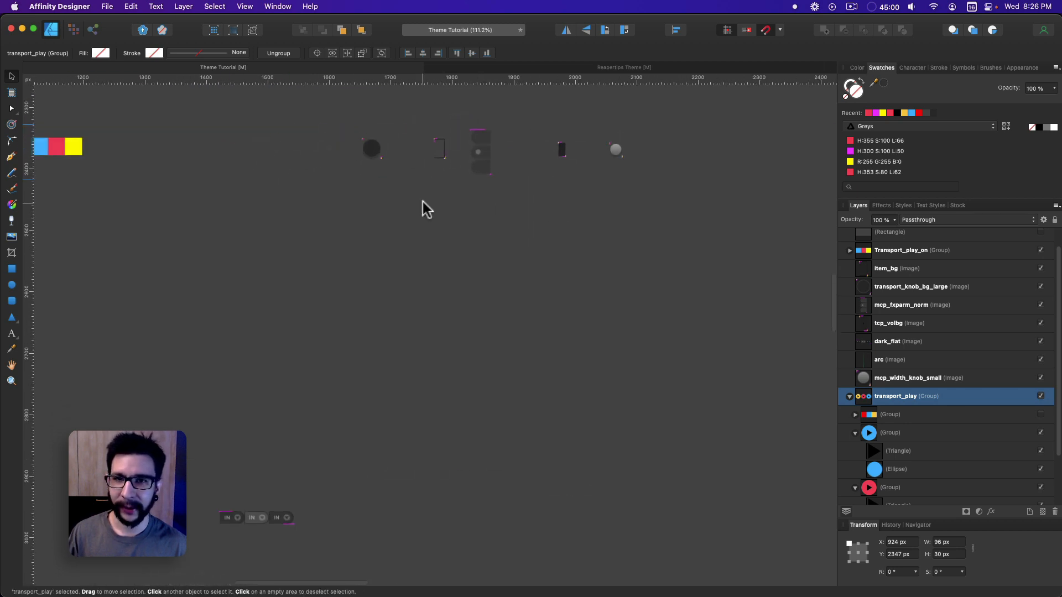
# Move the tcp_volbg image into the empty area beyond the knob, to about X 2310 px, Y 2344 px.
pyautogui.scroll(-4, 308, 204)
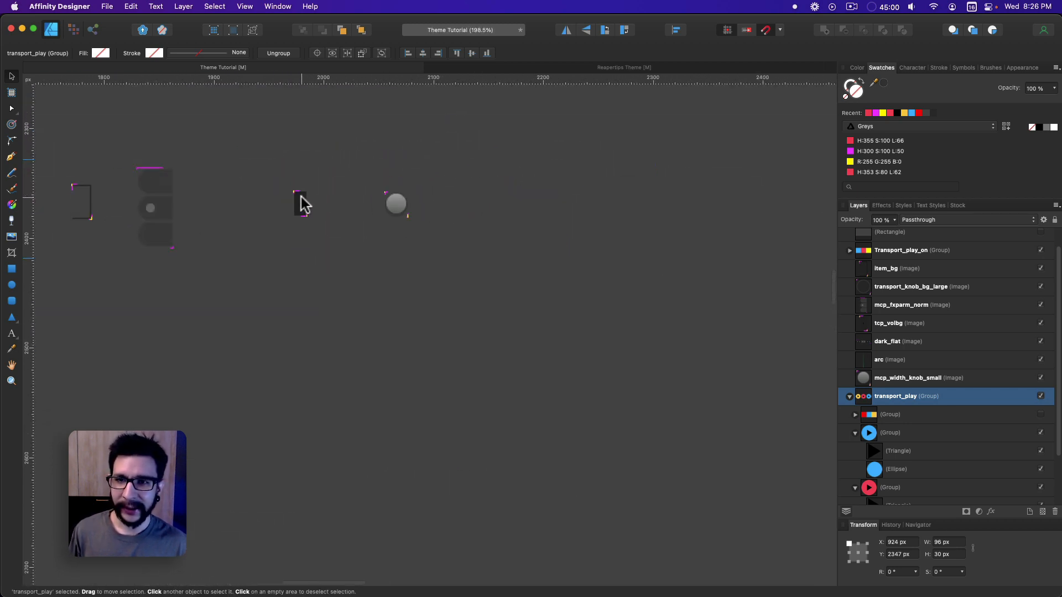
pyautogui.moveTo(301, 204); pyautogui.dragTo(603, 199)
pyautogui.hscroll(10, 553, 205)
pyautogui.moveTo(282, 209); pyautogui.dragTo(346, 201)
pyautogui.scroll(8, 347, 201)
pyautogui.hscroll(-5, 347, 201)
pyautogui.scroll(2, 347, 201)
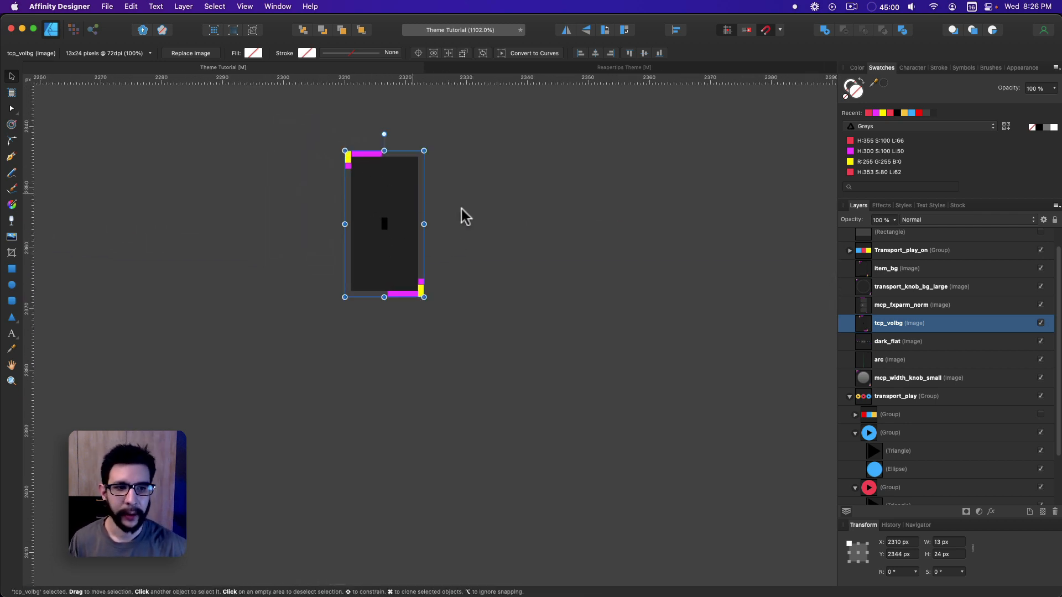
# Put the tcp_volbg image into a group of its own.
pyautogui.click(529, 251)
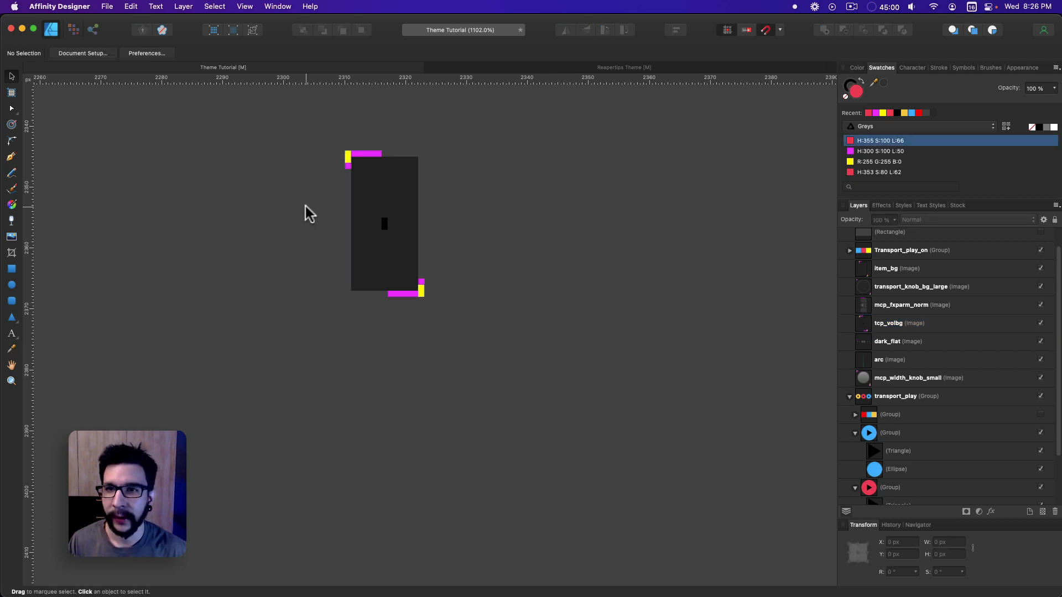
pyautogui.scroll(3, 362, 221)
pyautogui.hscroll(1, 362, 244)
pyautogui.scroll(1, 363, 244)
pyautogui.click(318, 244)
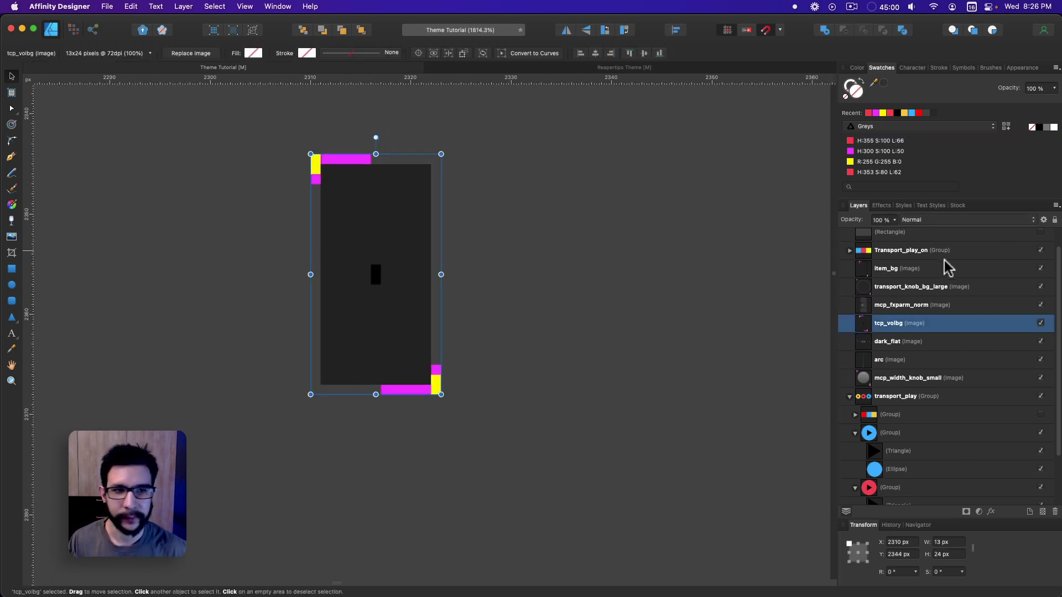
pyautogui.press('super+g')
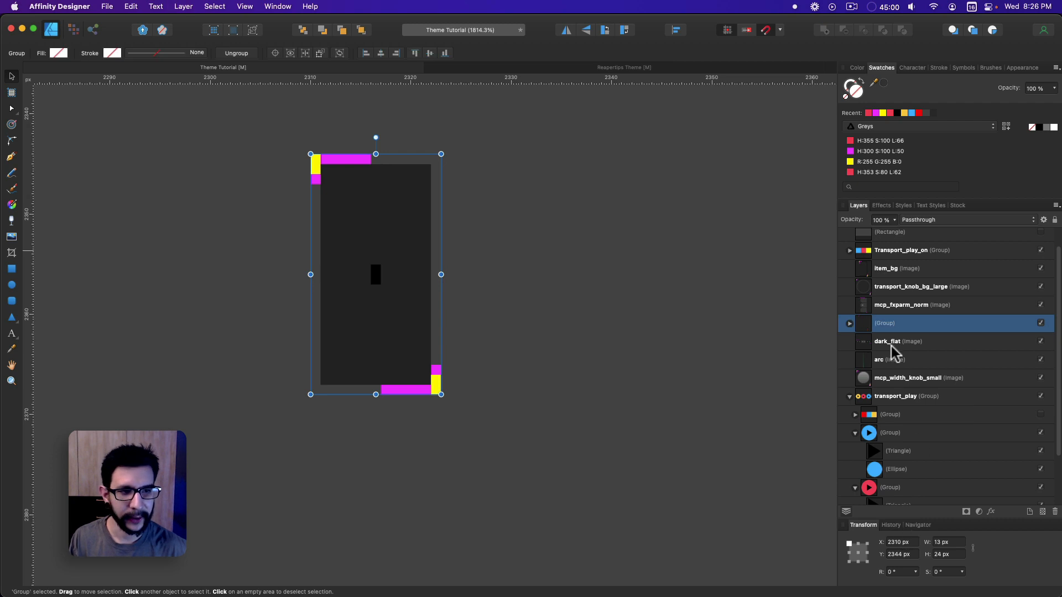
# Cover the dark body of tcp_volbg with an 11 × 22 px rectangle filled with the blue R:104 G:183 B:248 swatch.
pyautogui.click(11, 270)
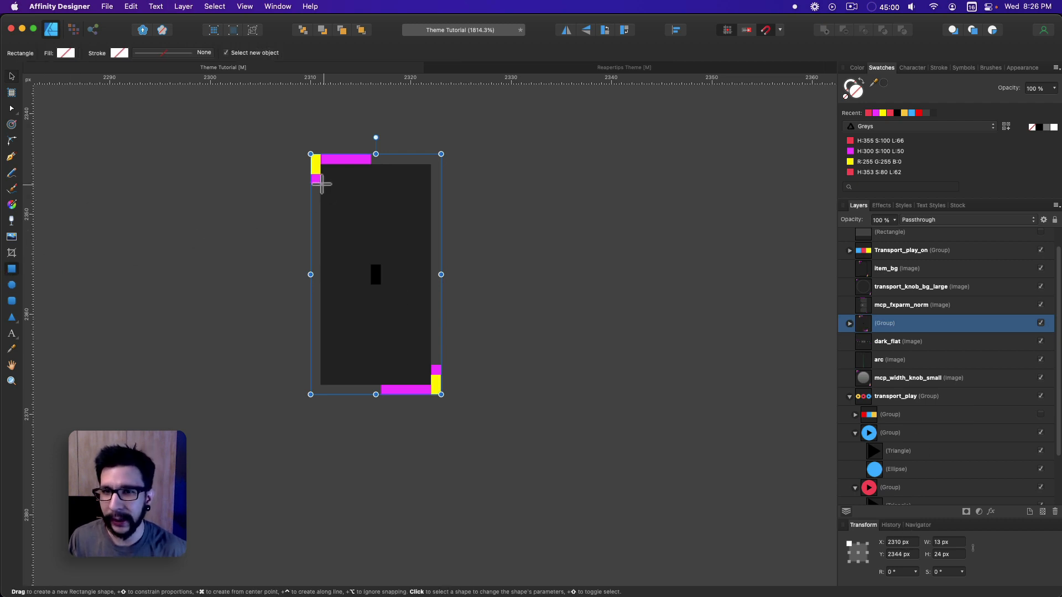
pyautogui.moveTo(320, 164); pyautogui.dragTo(431, 385)
pyautogui.click(66, 53)
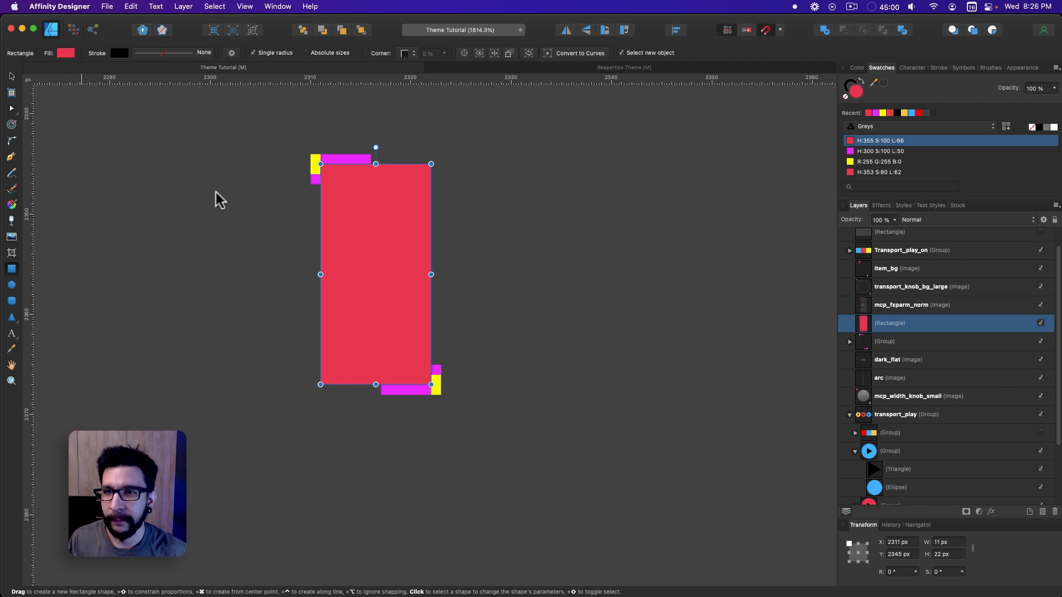
pyautogui.click(911, 339)
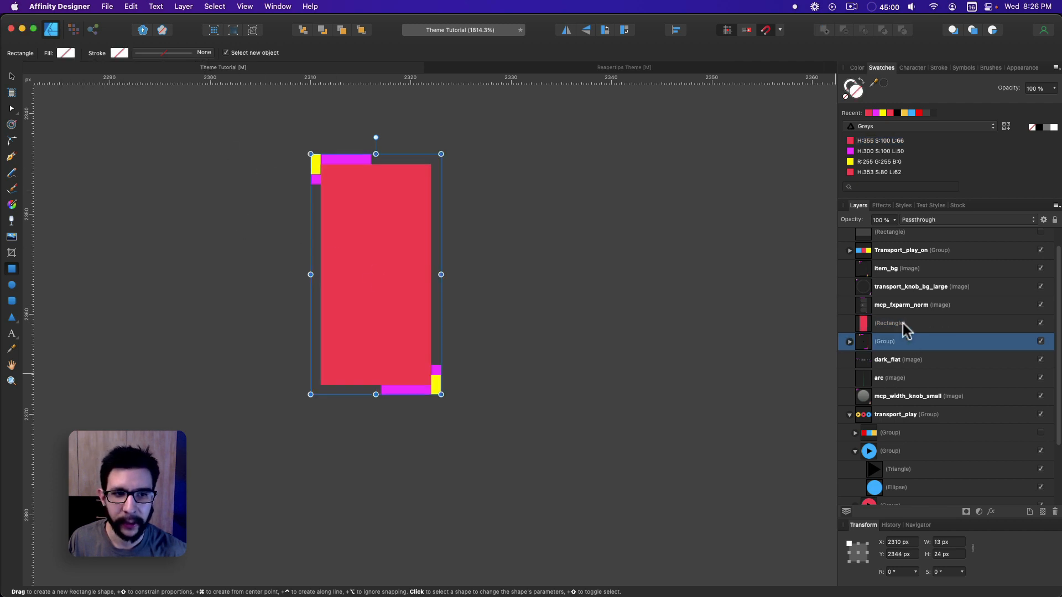
pyautogui.click(903, 325)
pyautogui.scroll(1, 364, 260)
pyautogui.scroll(-4, 894, 166)
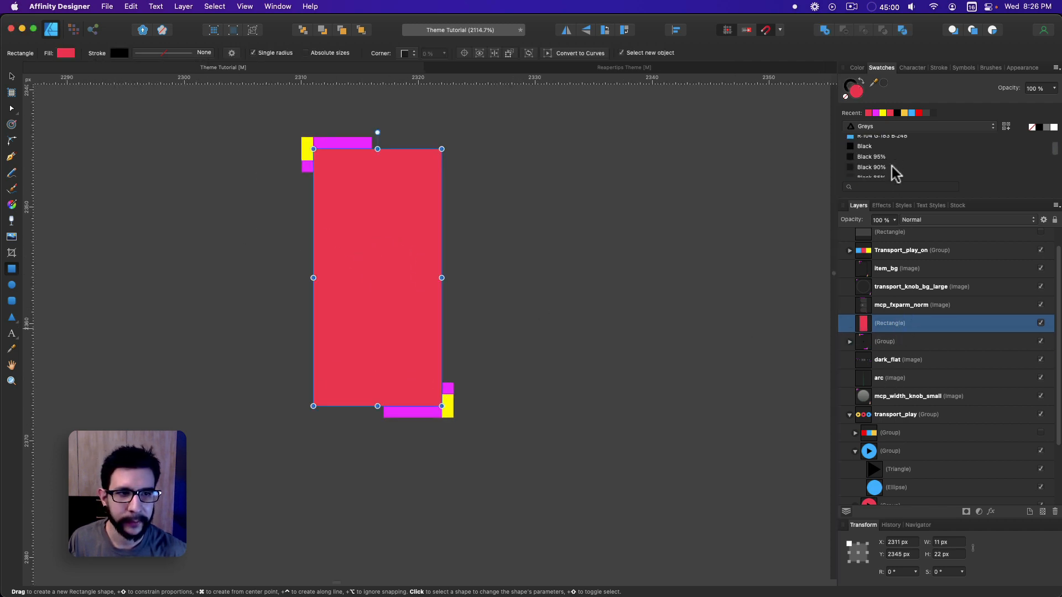
pyautogui.click(883, 145)
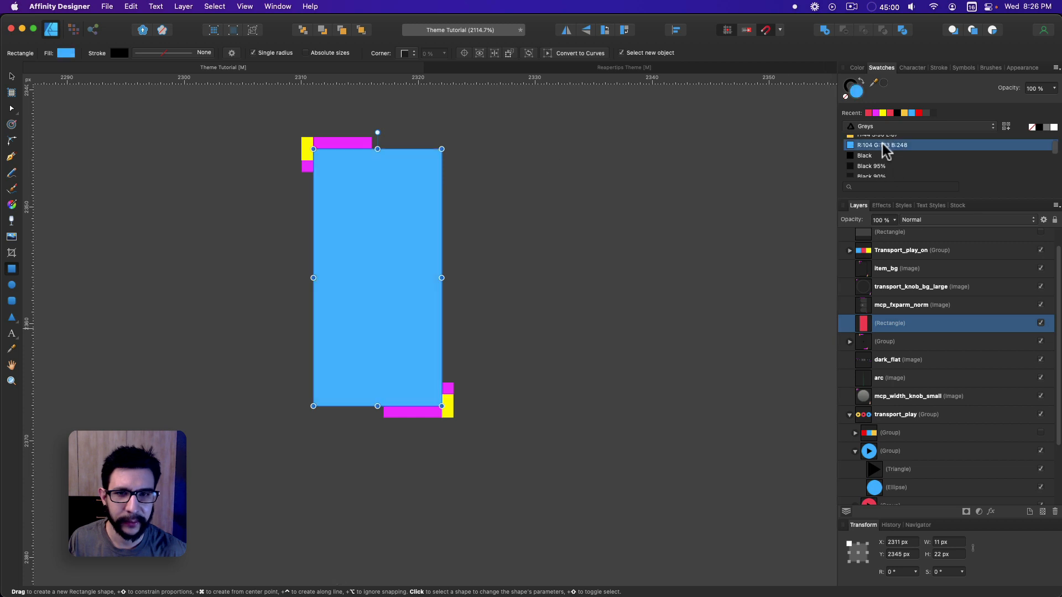
# Trace the upper-left magenta markers with a 5 × 1 px and a 1 × 1 px rectangle filled with H:300 S:100 L:50.
pyautogui.click(11, 269)
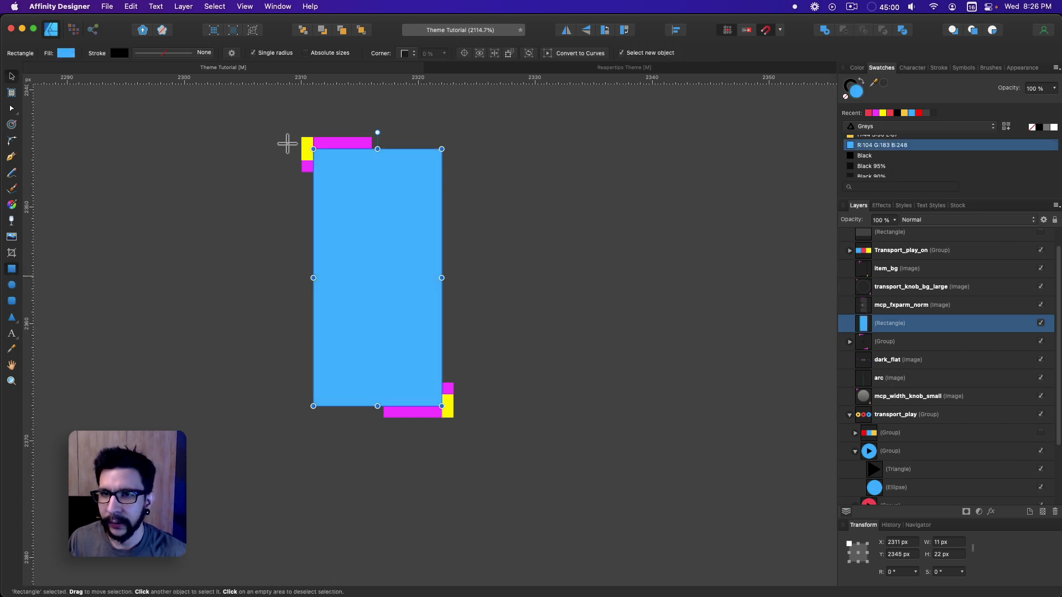
pyautogui.scroll(3, 342, 145)
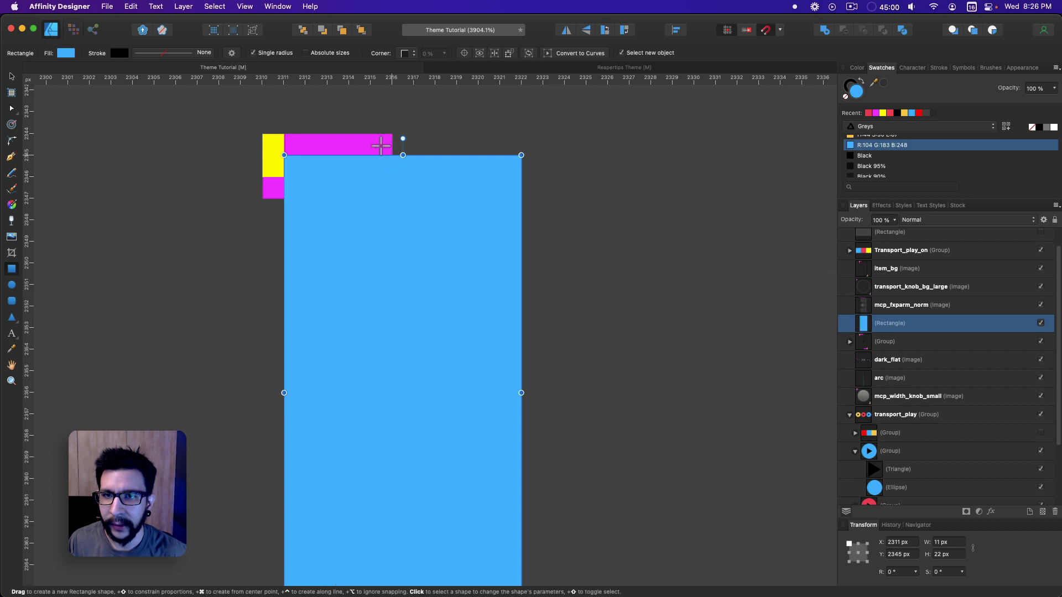
pyautogui.moveTo(393, 155); pyautogui.dragTo(306, 138)
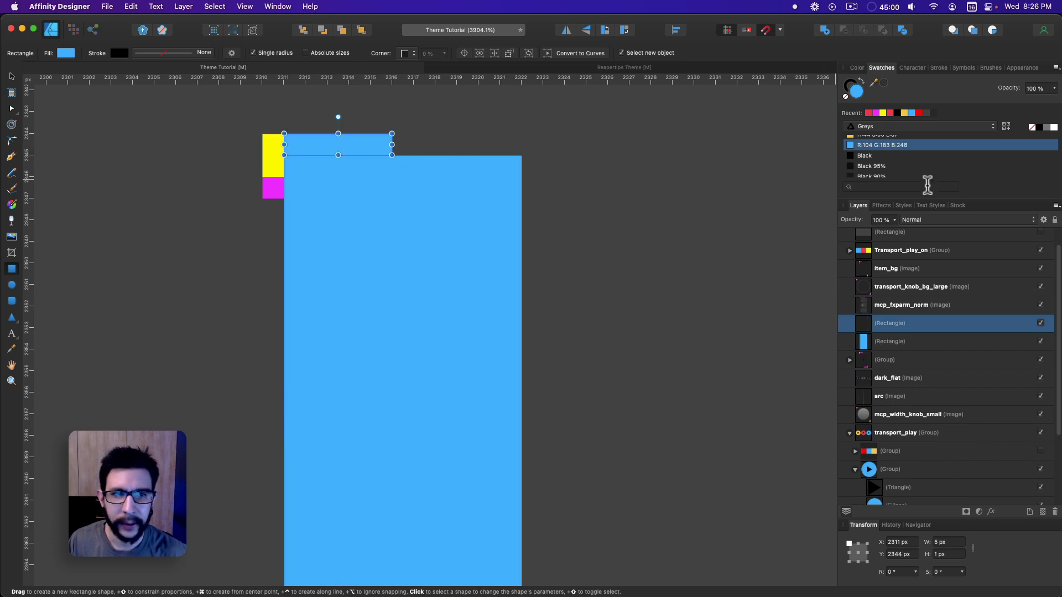
pyautogui.scroll(3, 885, 152)
pyautogui.click(882, 152)
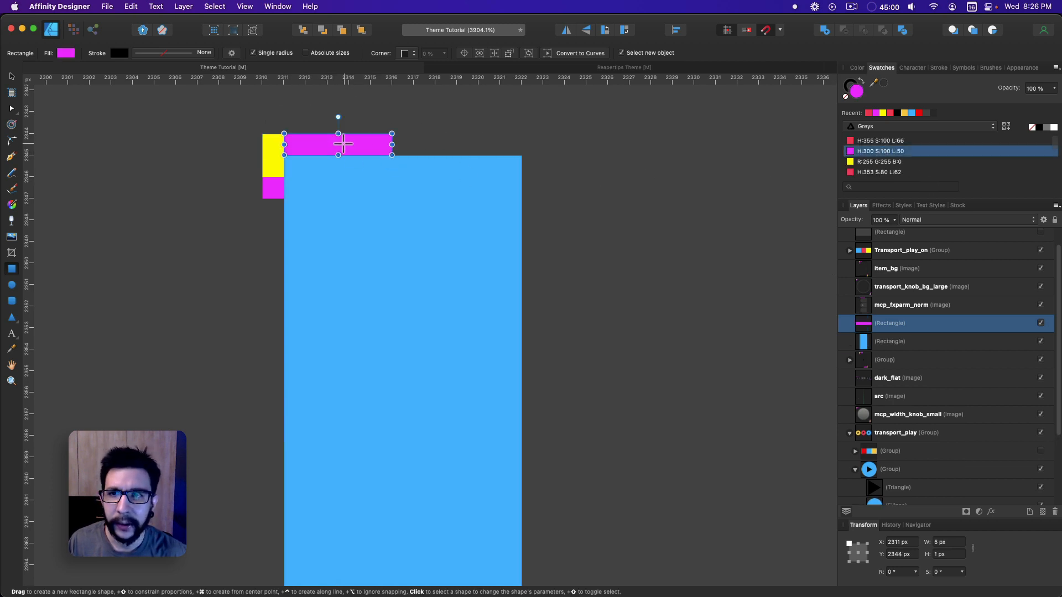
pyautogui.moveTo(261, 180)
pyautogui.mouseDown()
pyautogui.moveTo(282, 183)
pyautogui.moveTo(283, 198)
pyautogui.mouseUp()
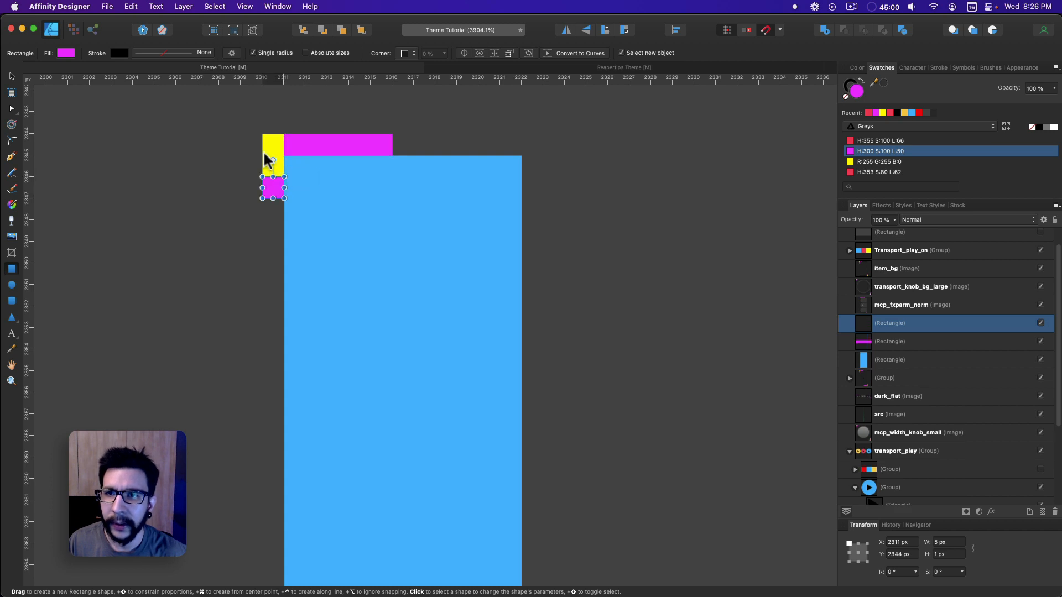
# Trace the upper-left yellow marker with a 1 × 2 px rectangle filled with R:255 G:255 B:0.
pyautogui.click(262, 132)
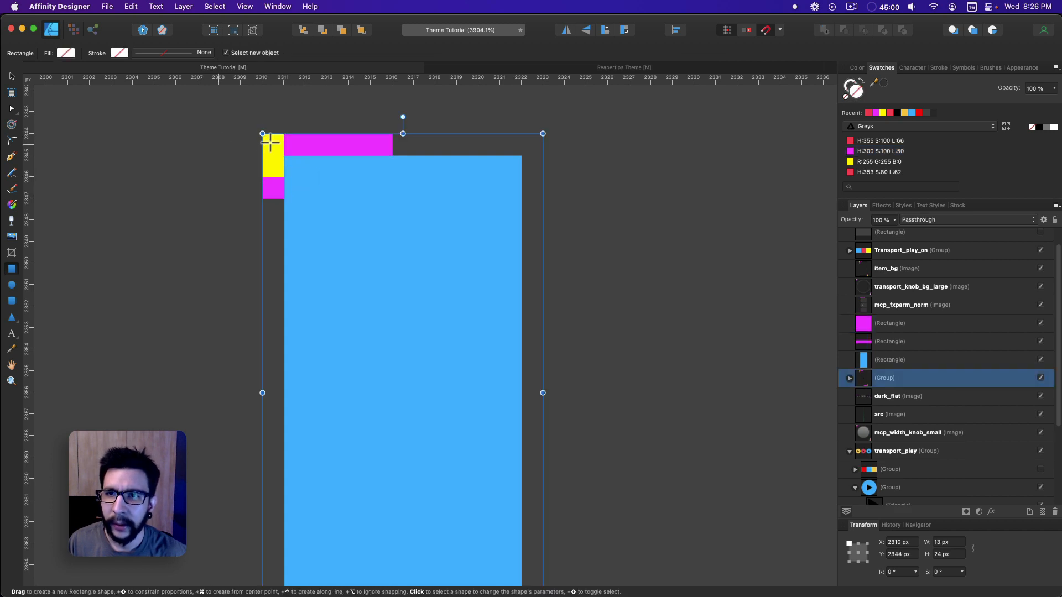
pyautogui.click(256, 139)
pyautogui.moveTo(263, 134); pyautogui.dragTo(283, 177)
pyautogui.click(882, 161)
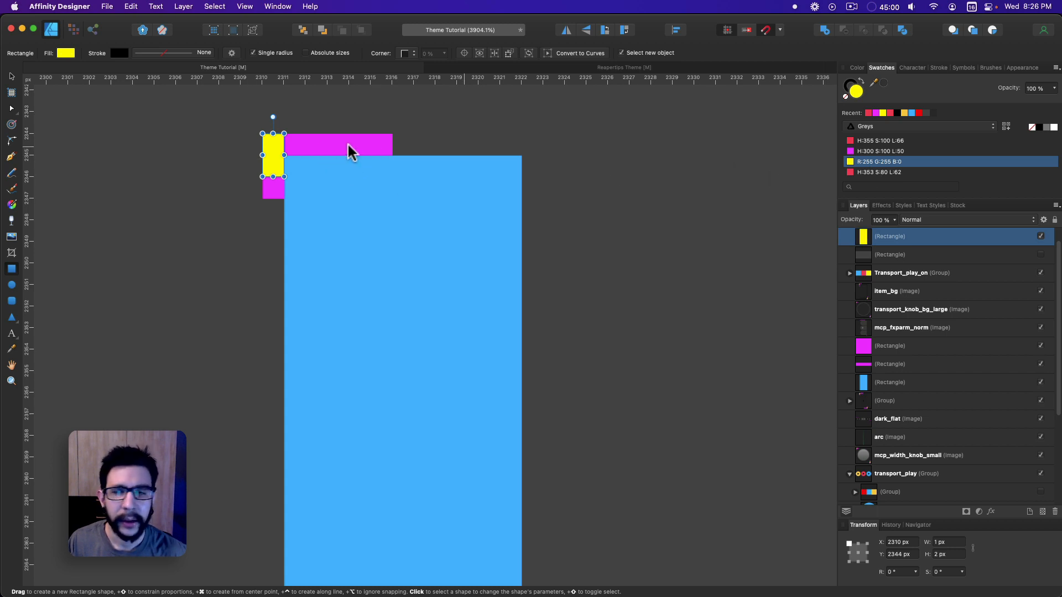
# Trace the lower-right yellow marker with a 1 × 2 px yellow rectangle at X 2322 px, Y 2366 px.
pyautogui.press('v')
pyautogui.click(322, 147)
pyautogui.scroll(-5, 467, 301)
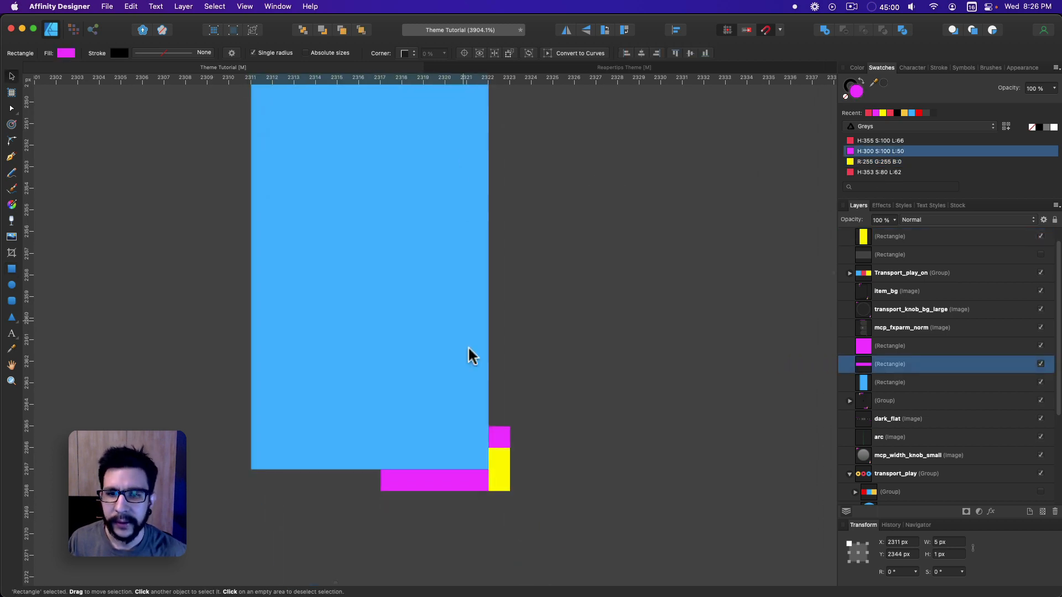
pyautogui.click(494, 447)
pyautogui.press('super+d')
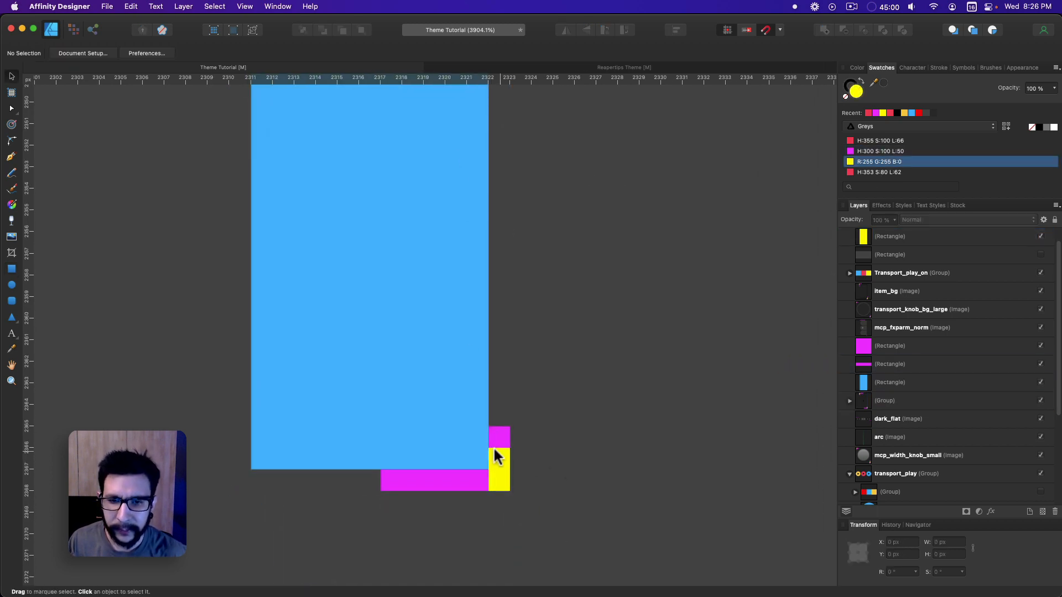
pyautogui.click(11, 271)
pyautogui.moveTo(492, 447)
pyautogui.mouseDown()
pyautogui.moveTo(509, 459)
pyautogui.moveTo(510, 491)
pyautogui.mouseUp()
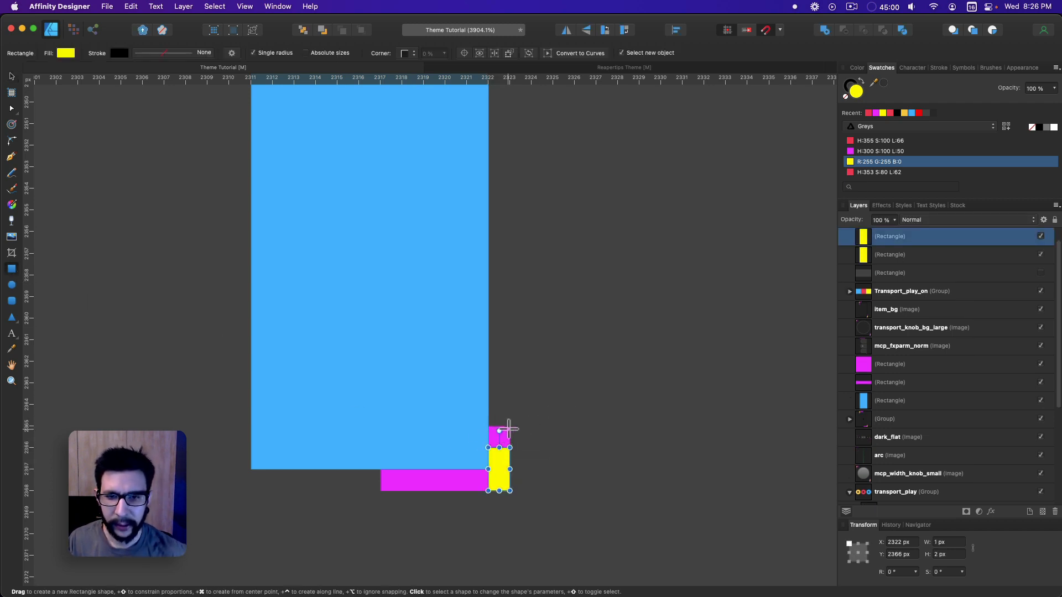
# Trace the lower-right magenta markers with a 1 × 1 px and a 5 × 1 px rectangle filled with H:300 S:100 L:50.
pyautogui.moveTo(507, 427); pyautogui.dragTo(488, 447)
pyautogui.click(885, 151)
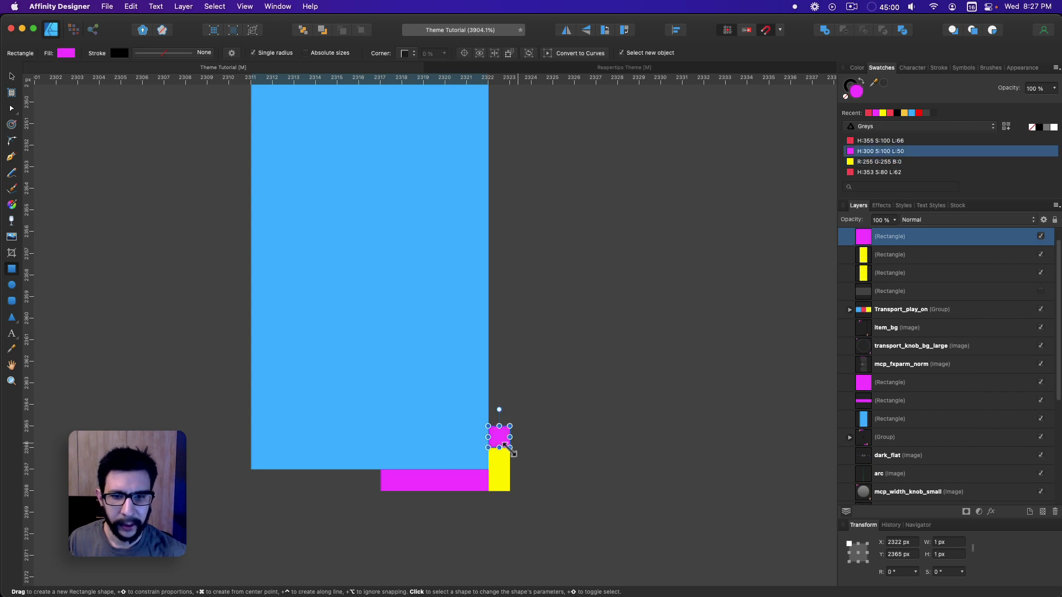
pyautogui.click(381, 490)
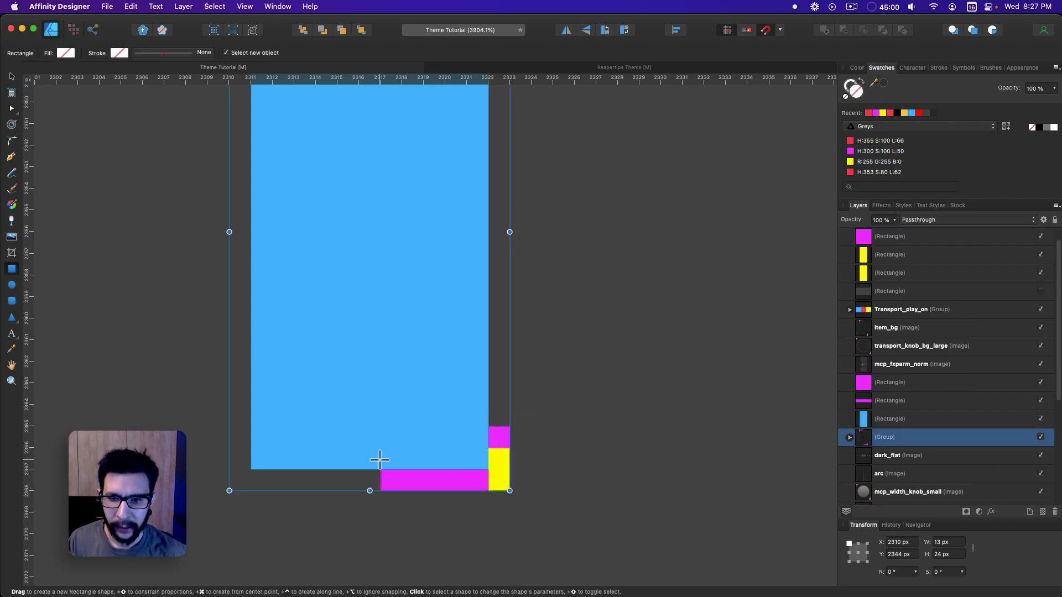
pyautogui.moveTo(381, 469); pyautogui.dragTo(462, 481)
pyautogui.press('v')
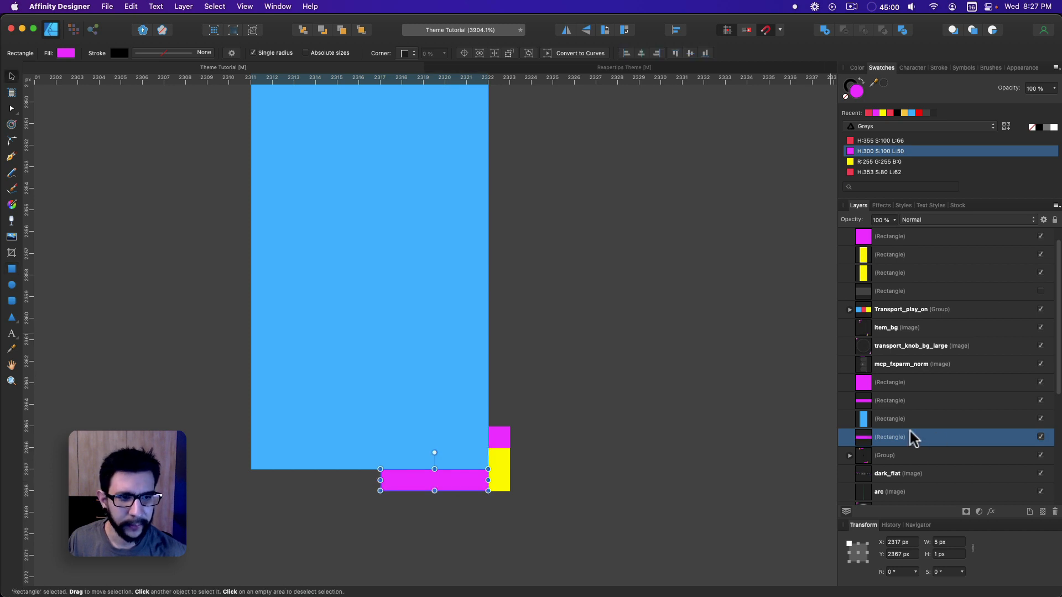
# Group the blue rectangle with the traced magenta markers and the lower-right yellow marker.
pyautogui.click(931, 382)
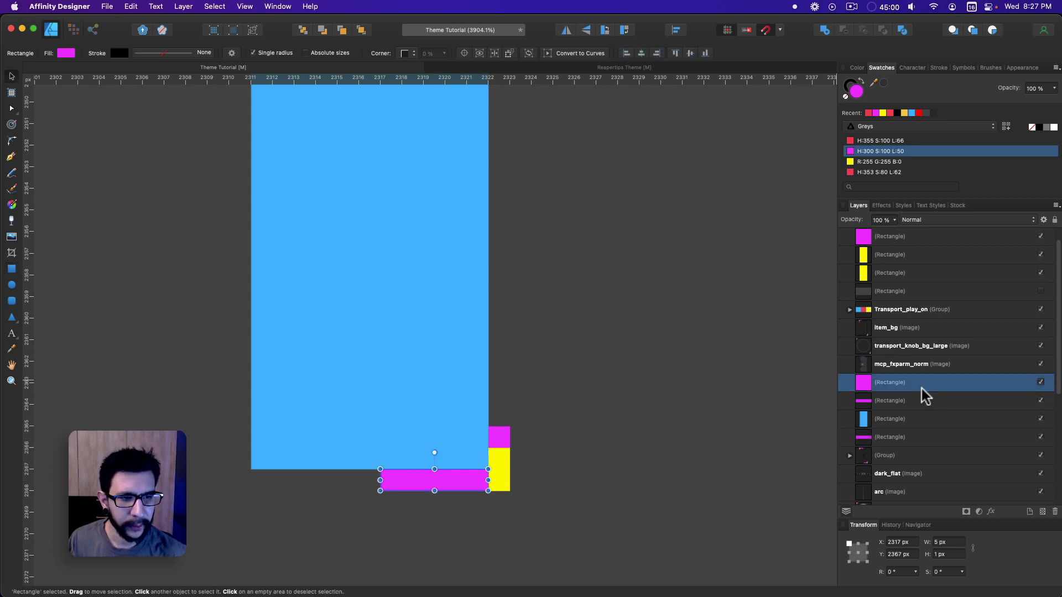
pyautogui.keyDown('shift'); pyautogui.click(918, 441); pyautogui.keyUp('shift')
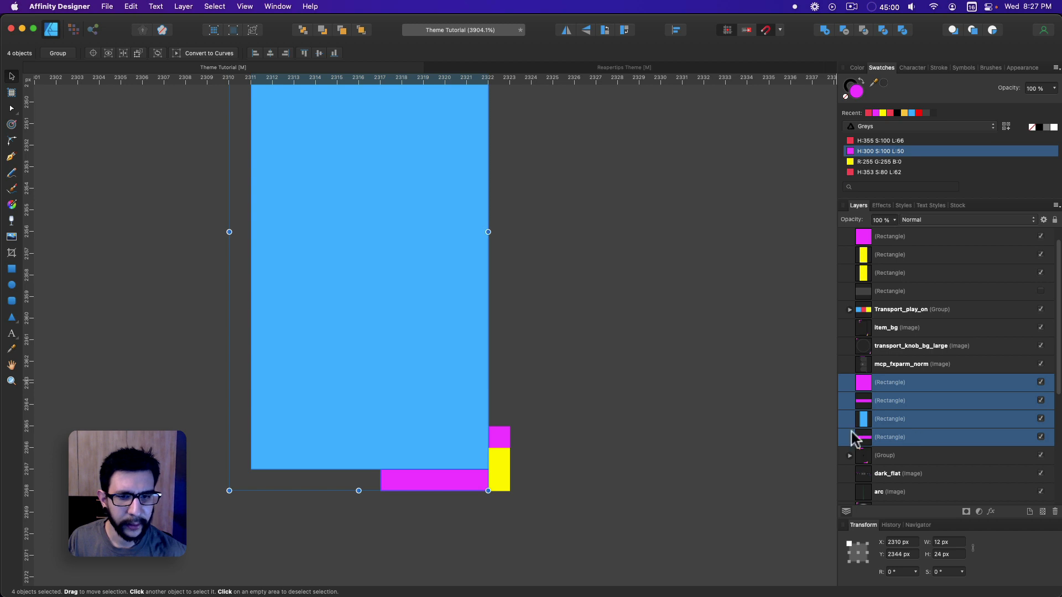
pyautogui.scroll(-2, 533, 429)
pyautogui.keyDown('shift'); pyautogui.click(504, 457); pyautogui.keyUp('shift')
pyautogui.keyDown('shift'); pyautogui.click(507, 437); pyautogui.keyUp('shift')
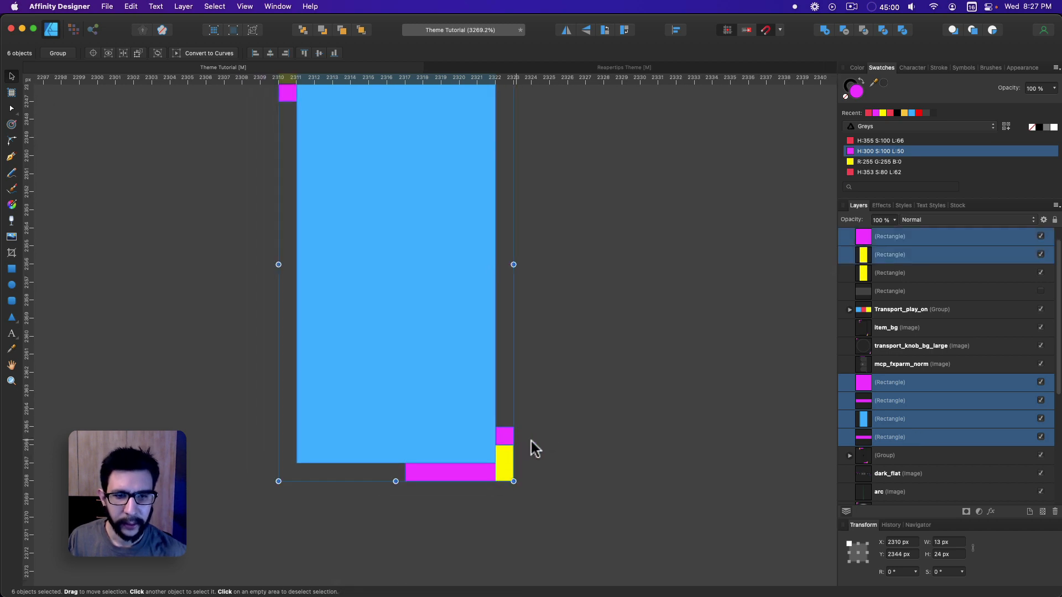
pyautogui.press('super+g')
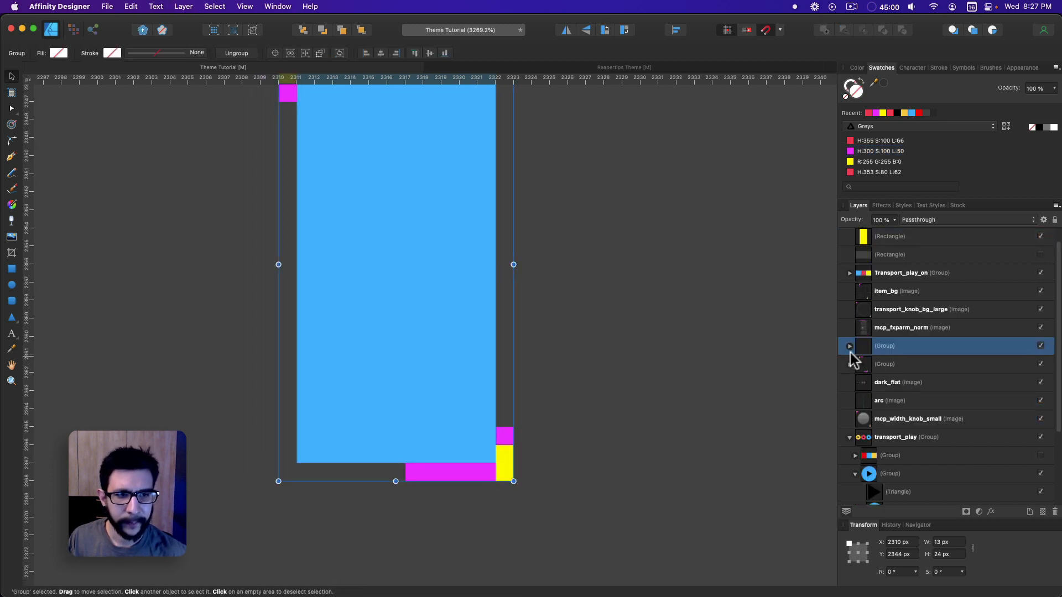
pyautogui.scroll(1, 892, 354)
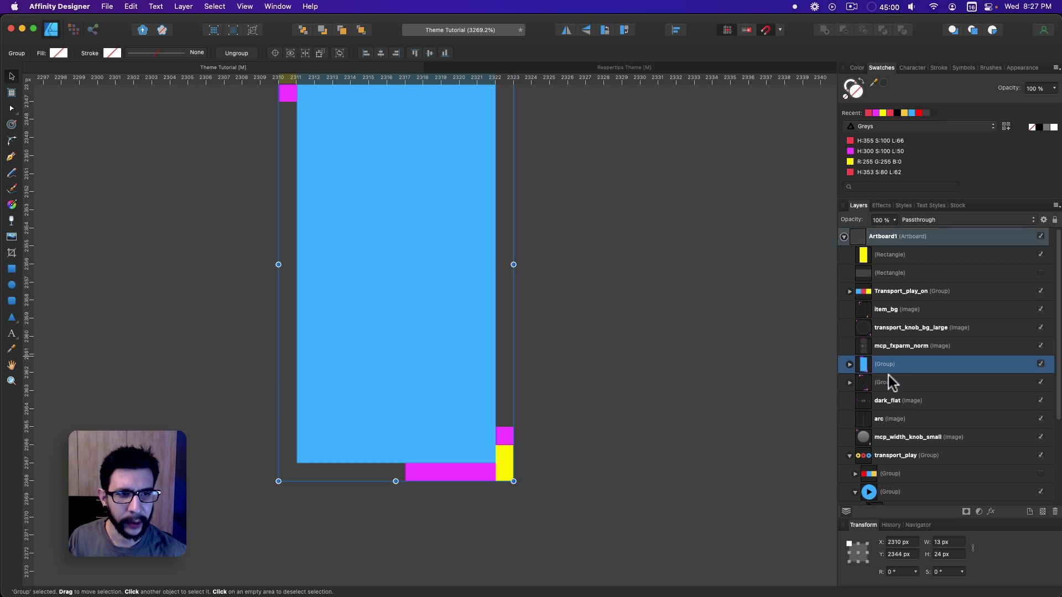
pyautogui.press('super+shift+[')
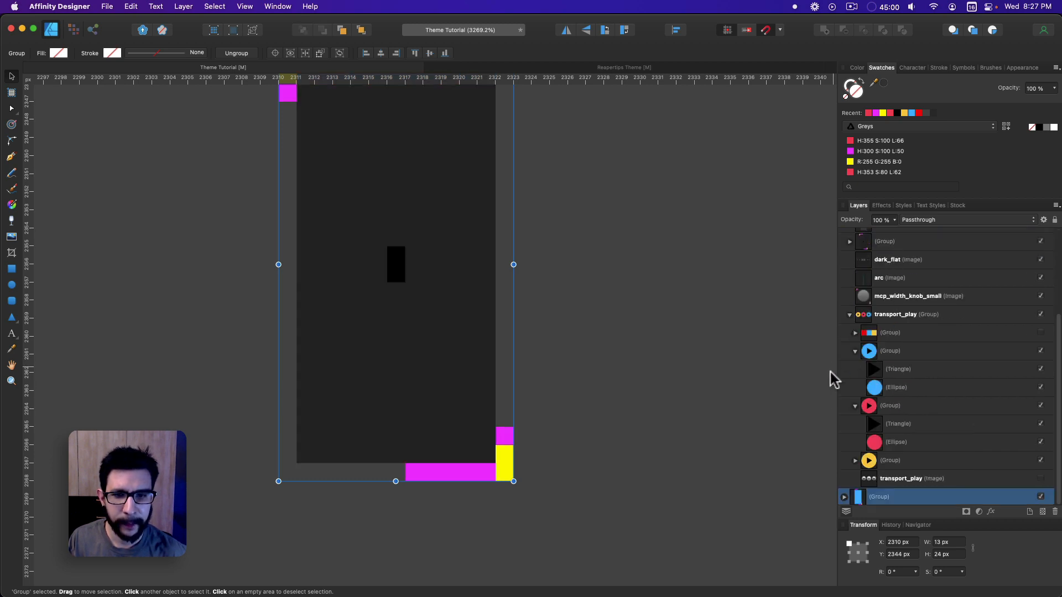
pyautogui.press('super+z')
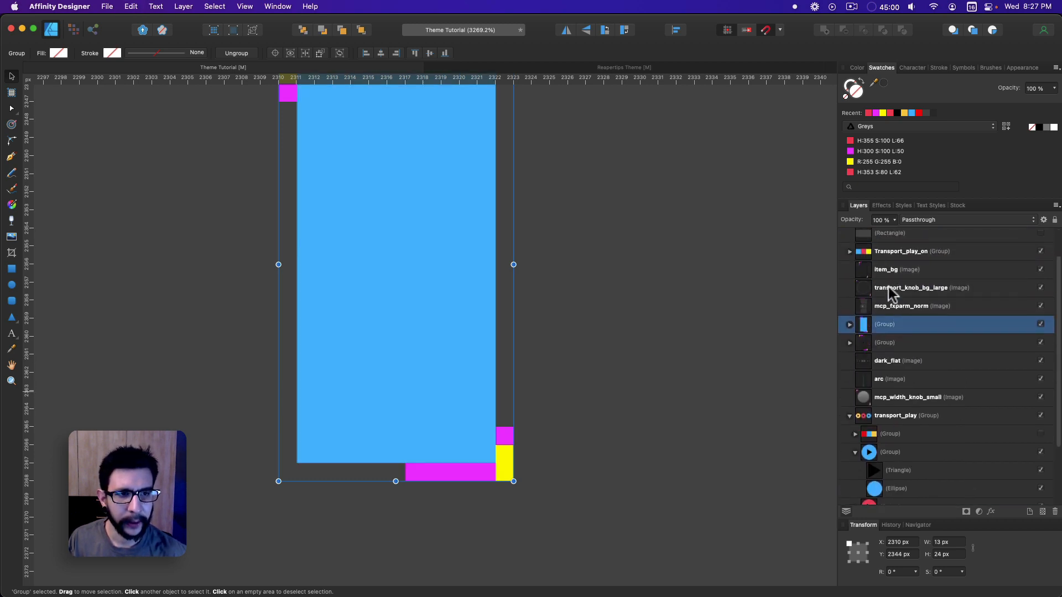
# Expand the new group and move it beside the original image, to X 2327 px, Y 2344 px.
pyautogui.click(849, 325)
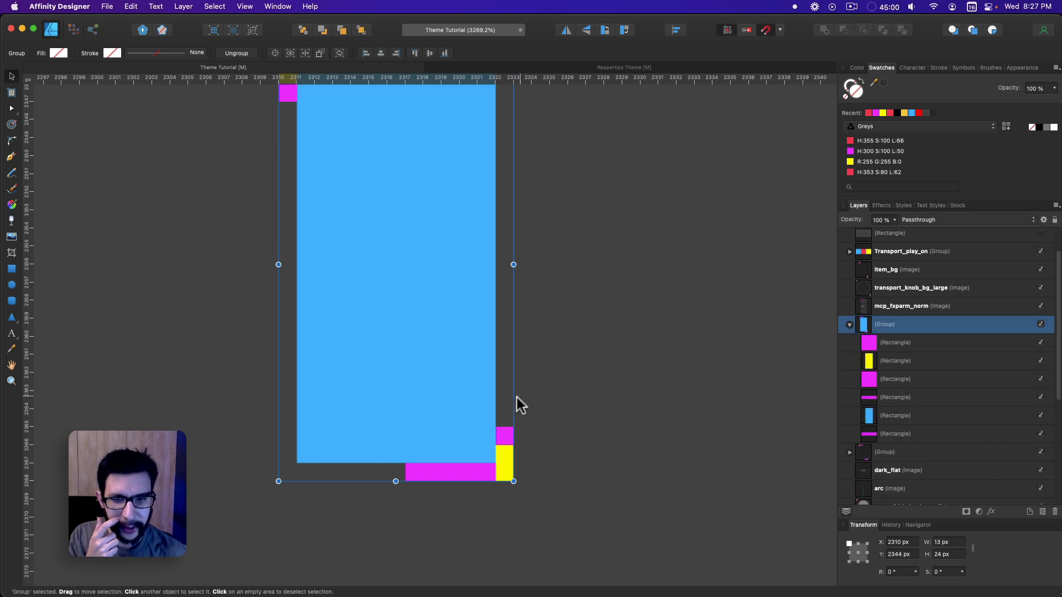
pyautogui.moveTo(439, 384); pyautogui.dragTo(708, 362)
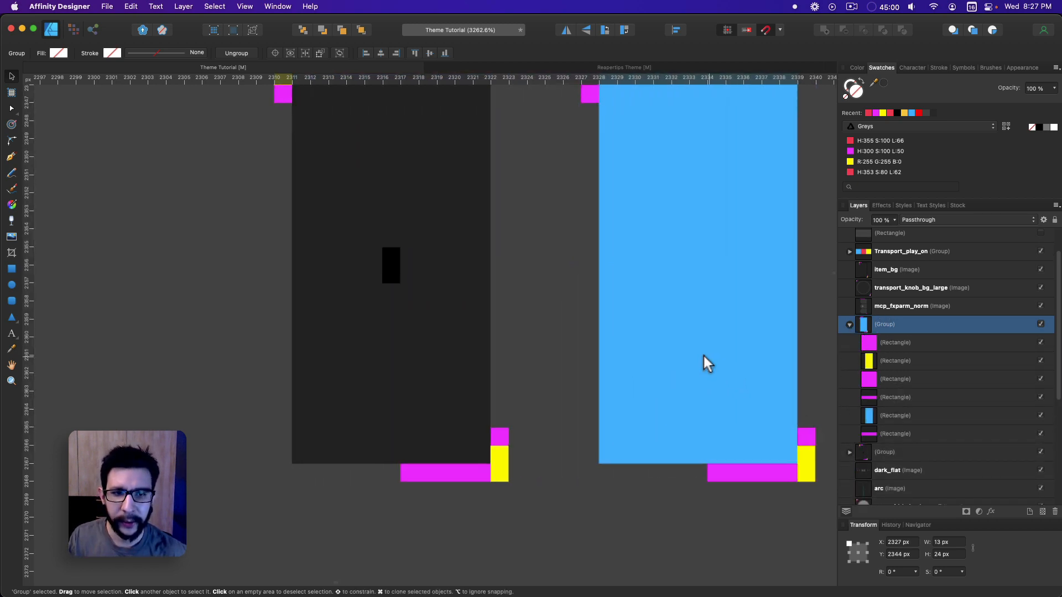
pyautogui.scroll(-3, 704, 356)
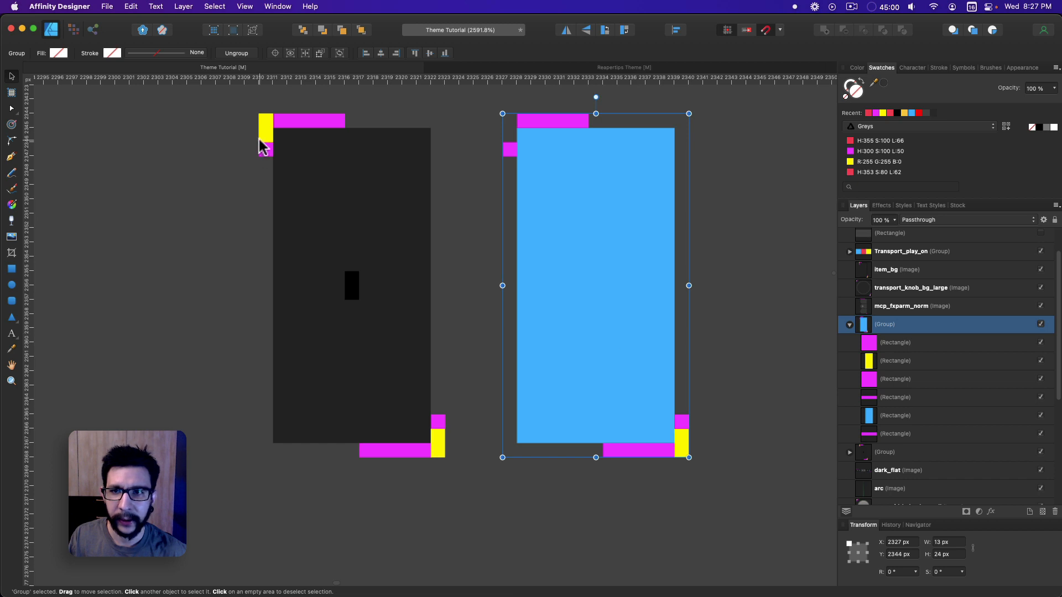
# Copy the upper-left yellow marker into the blue group and place it at X 2327 px, Y 2344 px.
pyautogui.click(261, 138)
pyautogui.press('super+c')
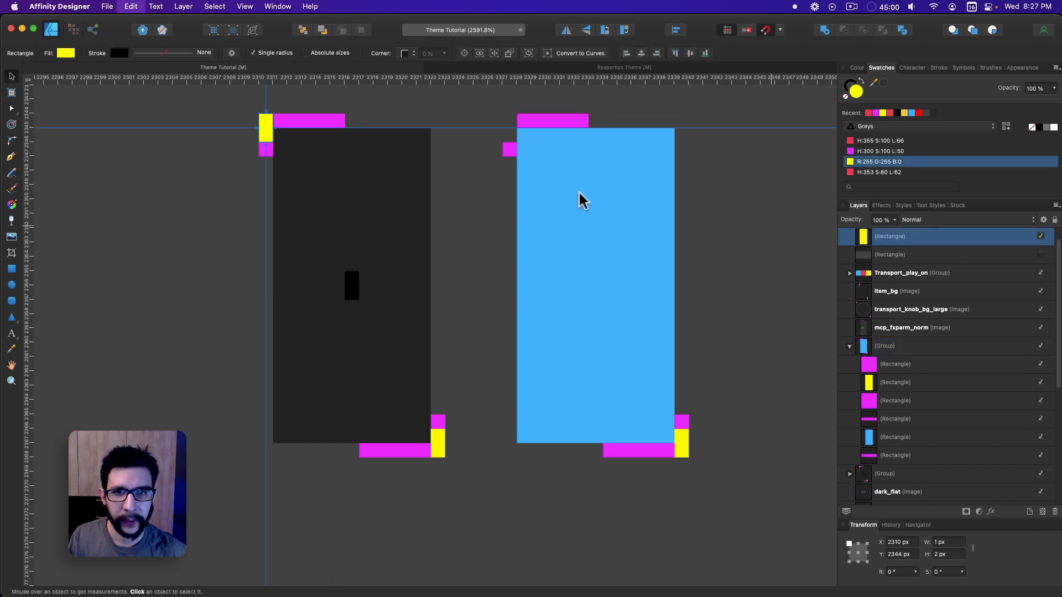
pyautogui.click(579, 199)
pyautogui.click(910, 364)
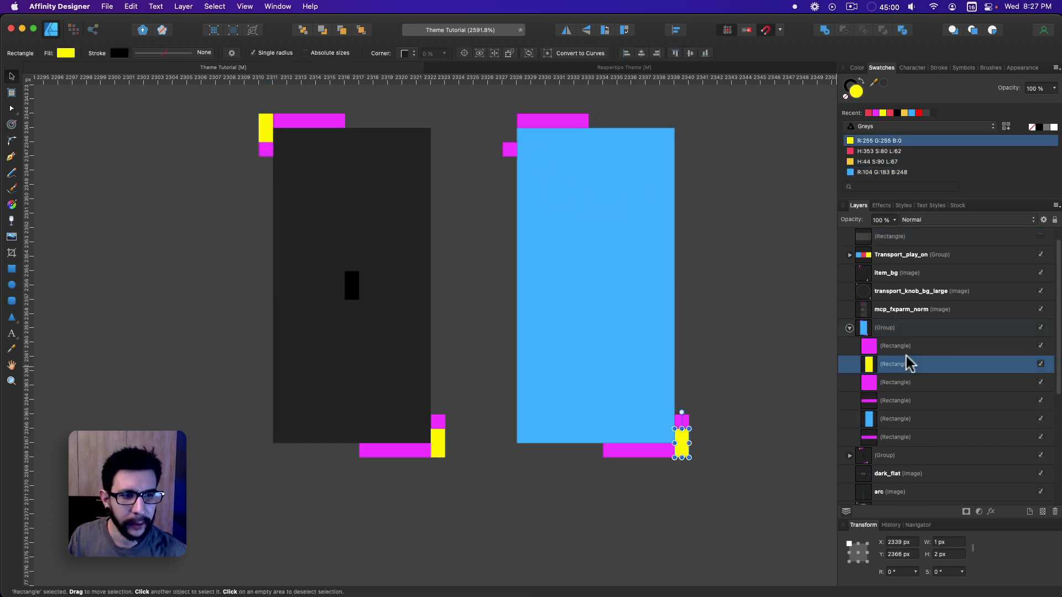
pyautogui.press('super+v')
pyautogui.moveTo(263, 137); pyautogui.dragTo(505, 138)
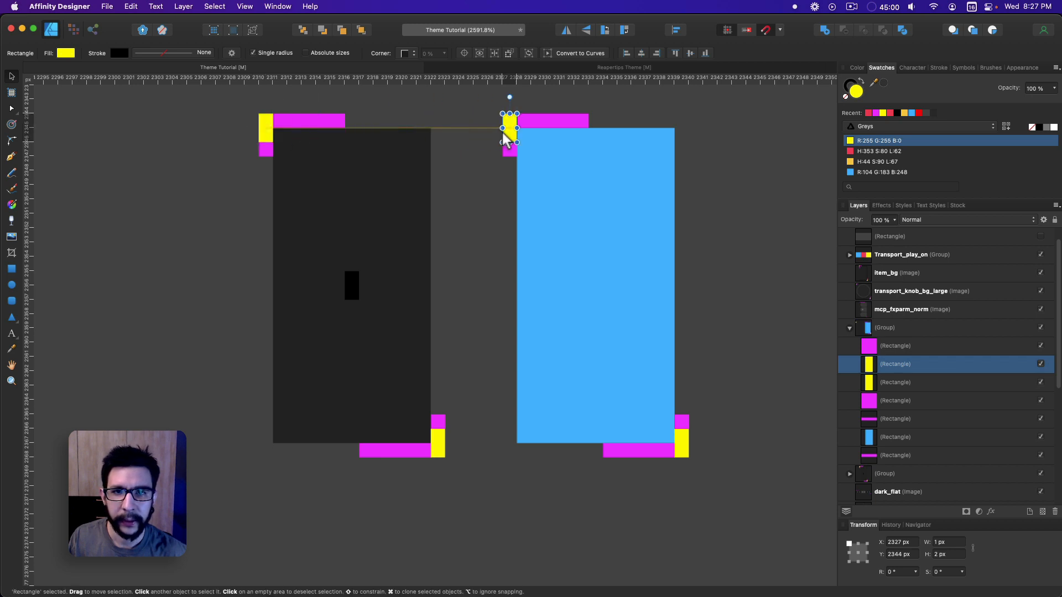
pyautogui.hscroll(5, 633, 190)
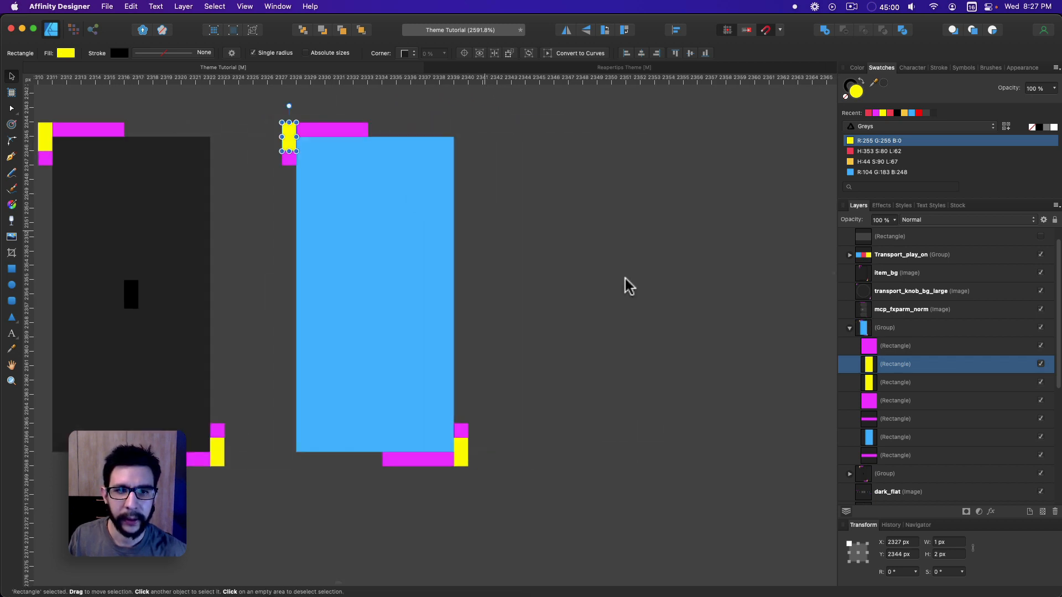
# Check the original image's layer name and rename the blue rectangle's group as tcp_volbg.
pyautogui.click(449, 299)
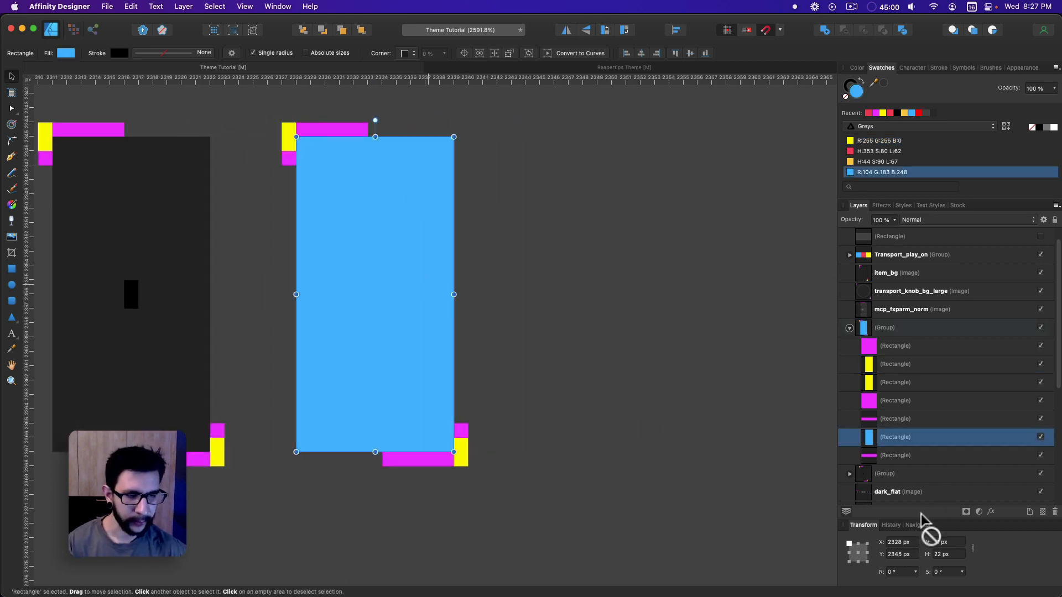
pyautogui.click(369, 230)
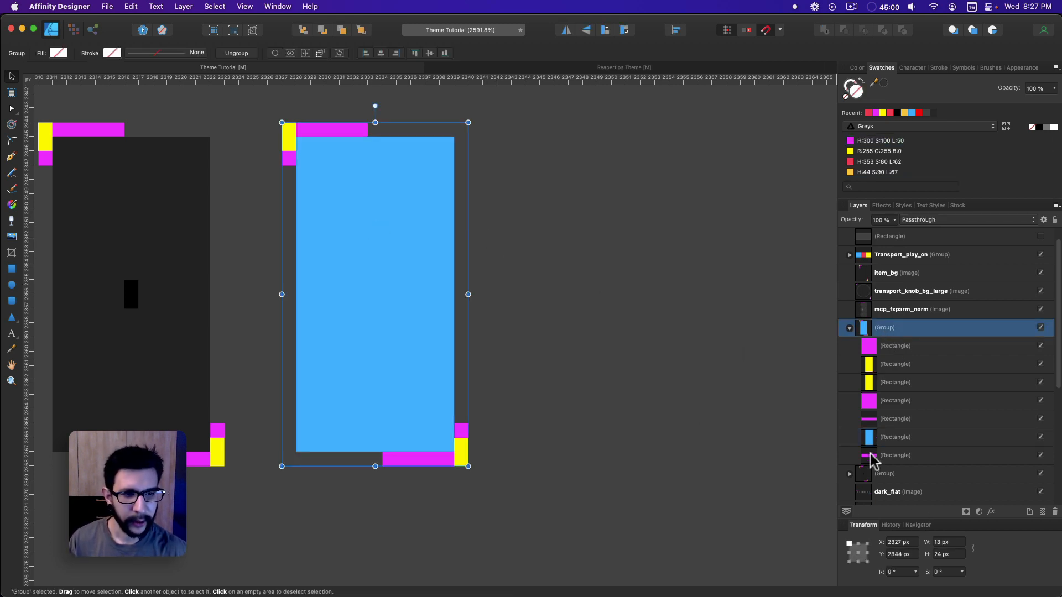
pyautogui.click(144, 193)
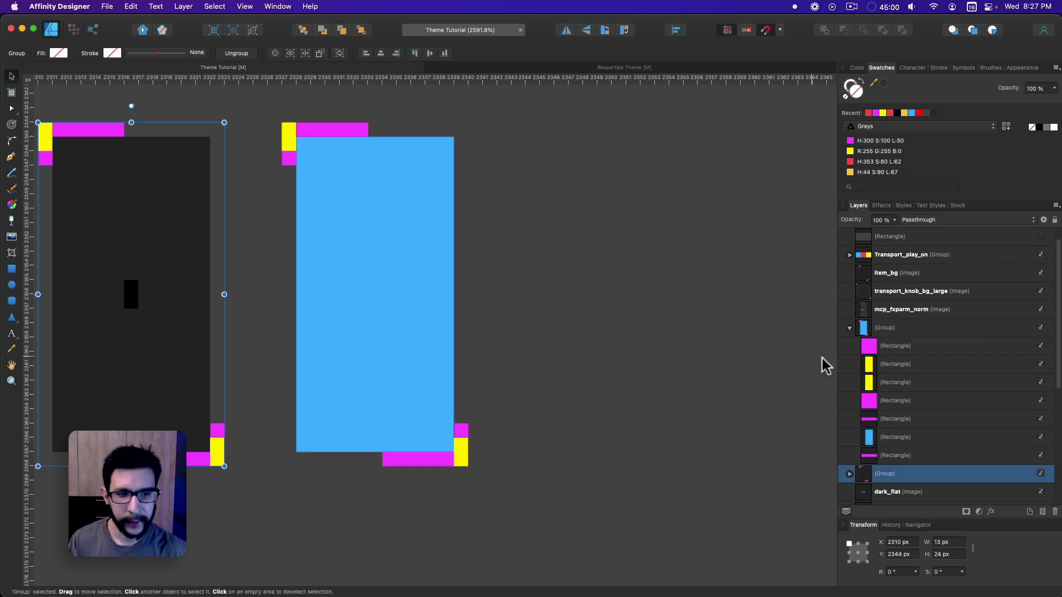
pyautogui.click(854, 472)
pyautogui.click(895, 493)
pyautogui.click(434, 284)
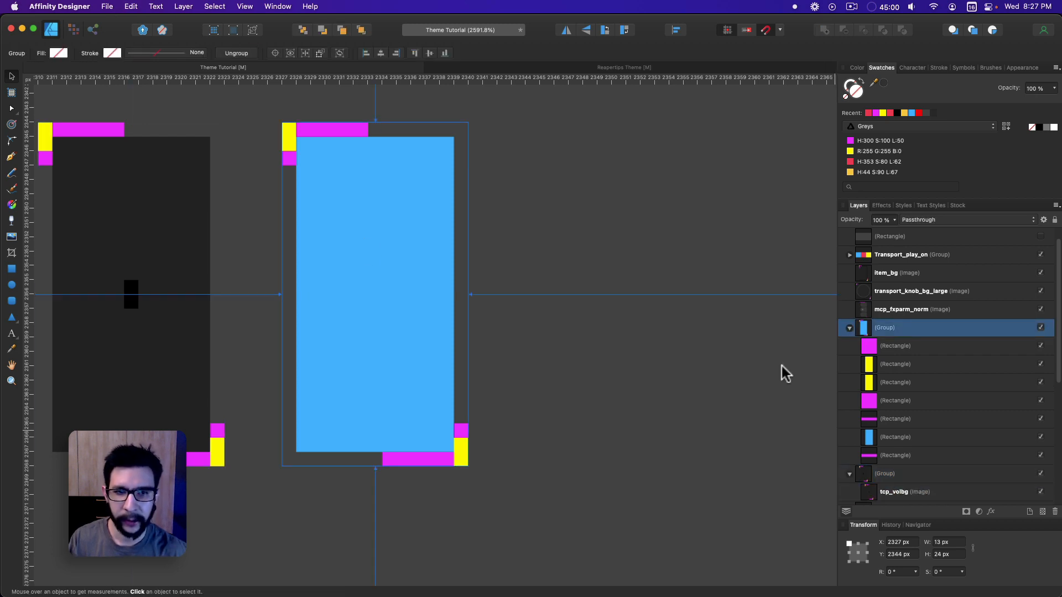
pyautogui.doubleClick(884, 328)
pyautogui.write('tcp_volbg')
pyautogui.press('Return')
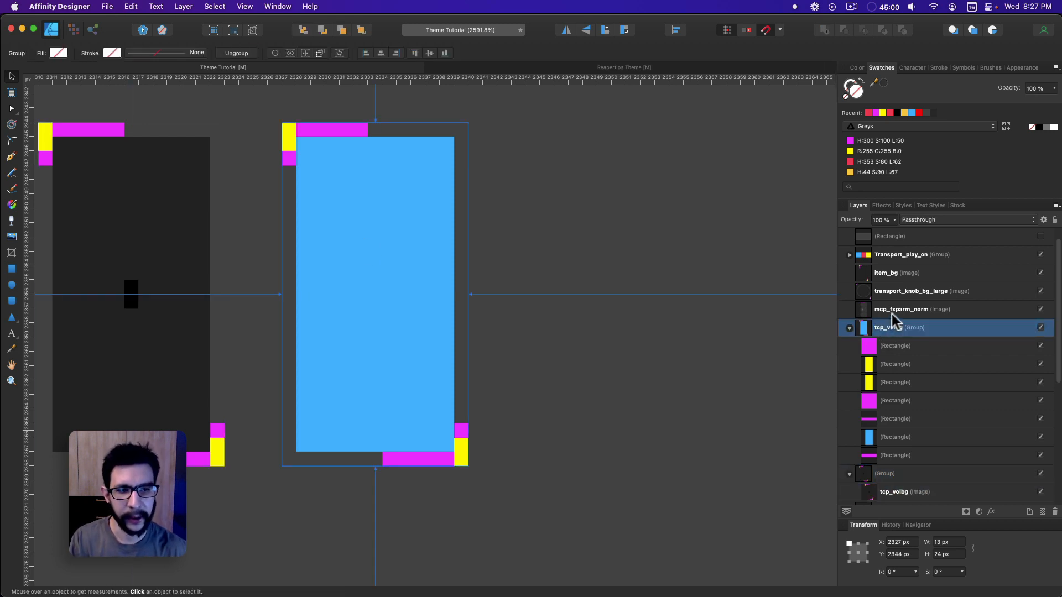
# Group the five marker rectangles stacked above the blue rectangle in tcp_volbg and name the group Pinklines.
pyautogui.click(498, 276)
pyautogui.scroll(-2, 498, 276)
pyautogui.click(438, 277)
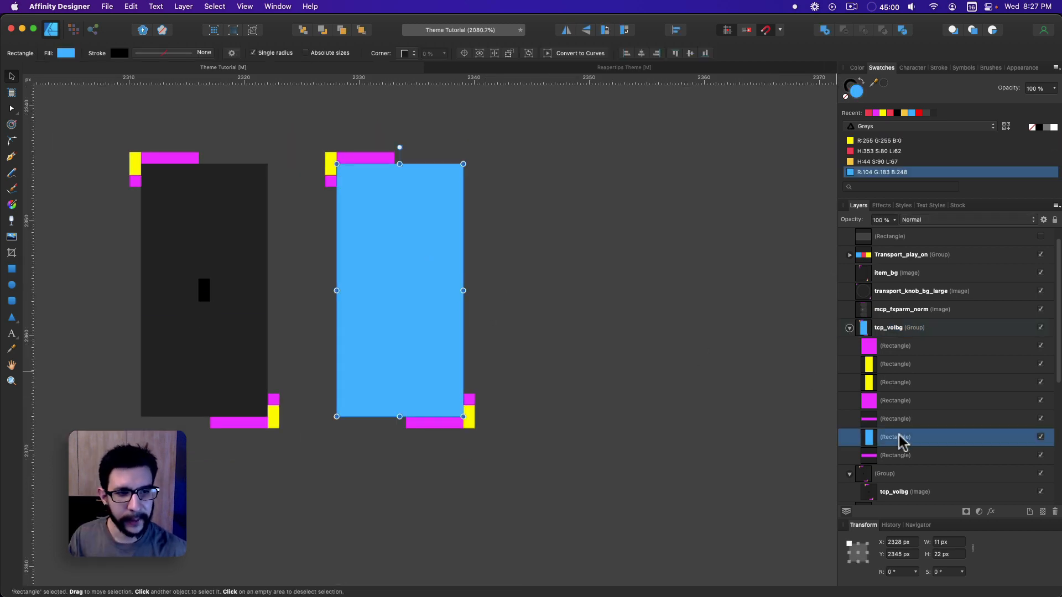
pyautogui.click(896, 419)
pyautogui.keyDown('shift'); pyautogui.click(896, 346); pyautogui.keyUp('shift')
pyautogui.press('super+g')
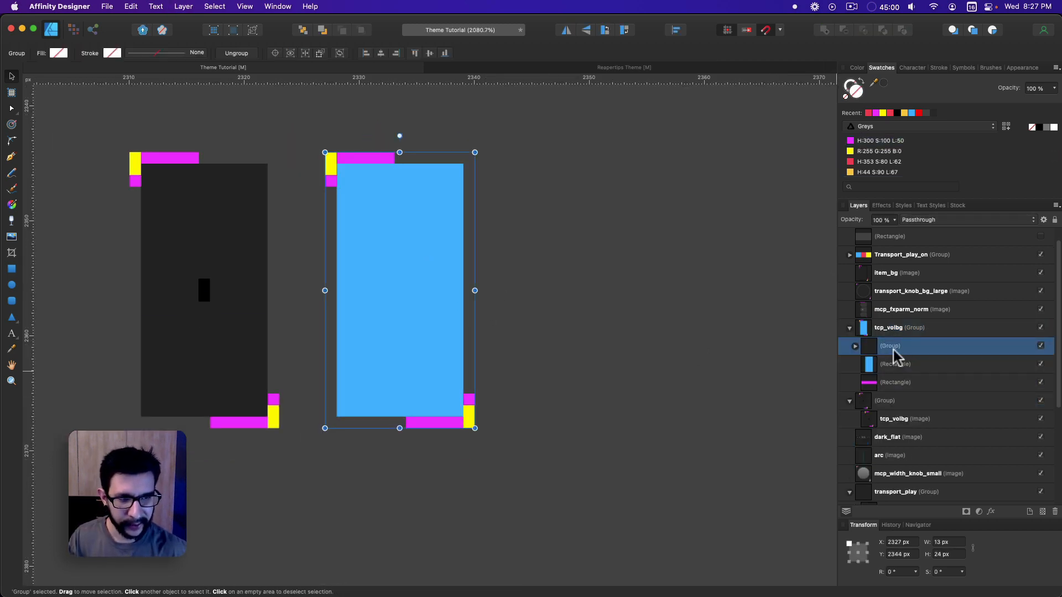
pyautogui.doubleClick(894, 350)
pyautogui.write('P')
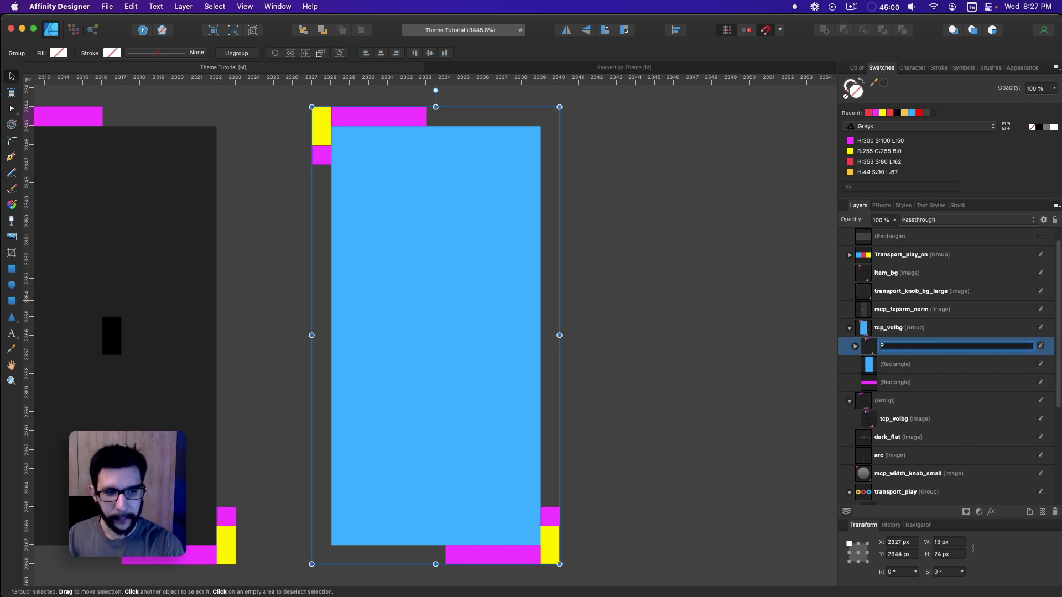
pyautogui.write('inklines')
pyautogui.press('Return')
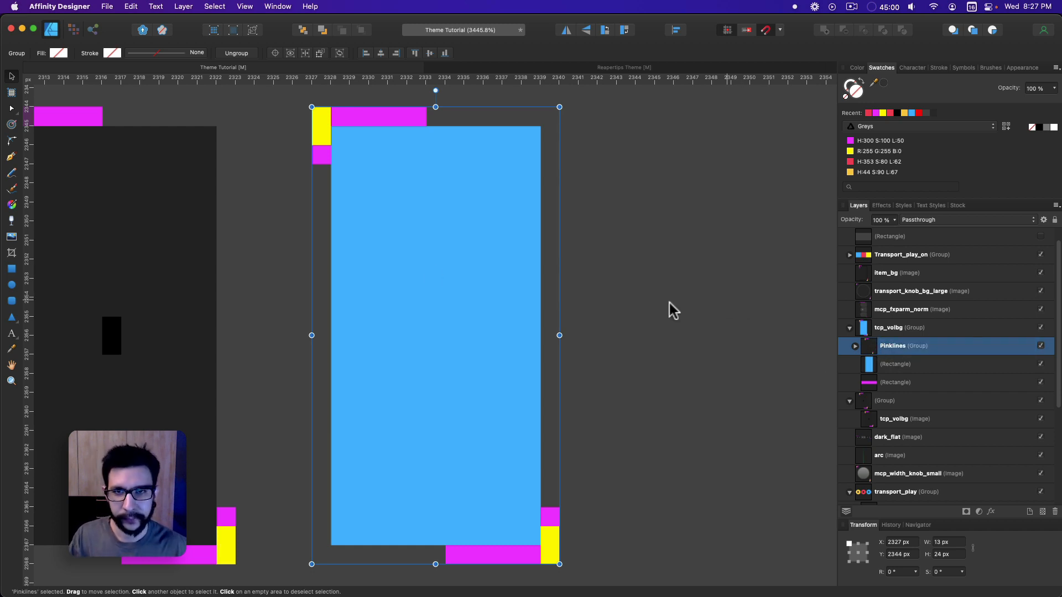
# Trace the original's small centre mark with a 1 × 2 px rectangle above the blue rectangle, filled with Black.
pyautogui.scroll(-3, 438, 261)
pyautogui.click(907, 364)
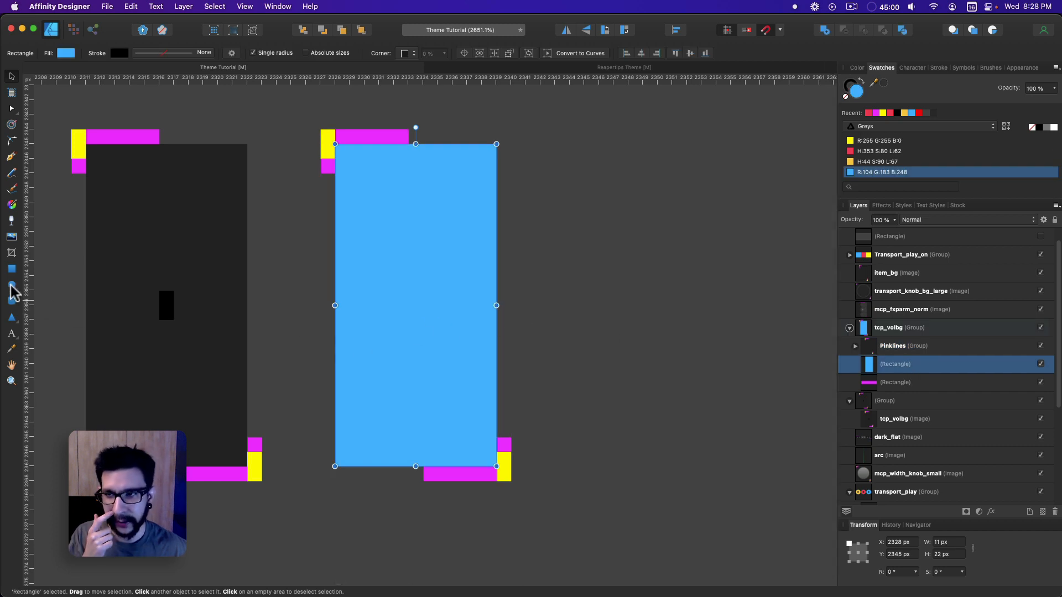
pyautogui.click(11, 269)
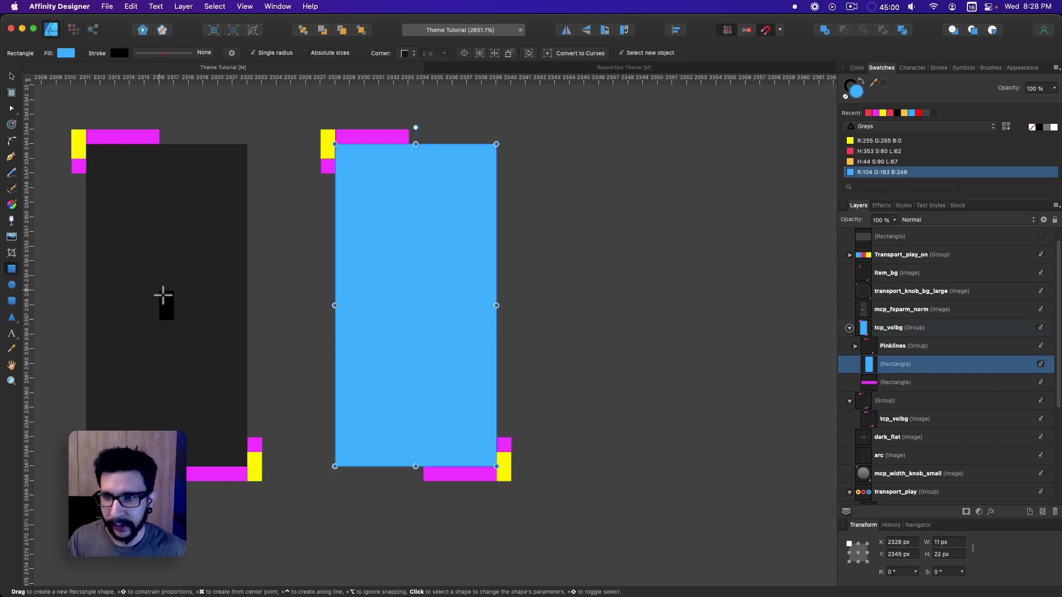
pyautogui.moveTo(163, 294); pyautogui.dragTo(172, 313)
pyautogui.scroll(-4, 873, 152)
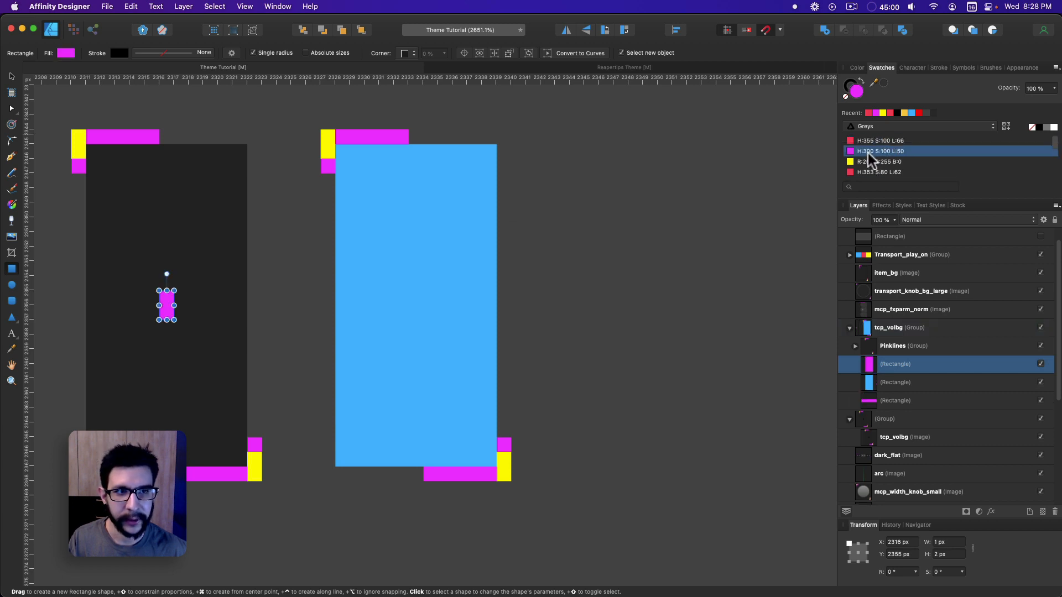
pyautogui.click(870, 147)
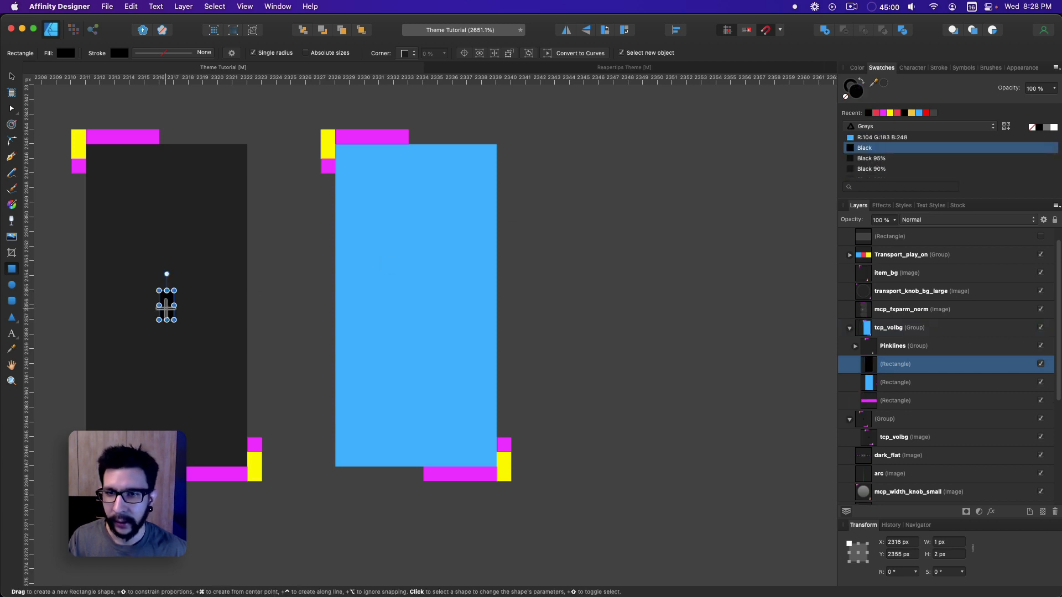
# Move the black rectangle to the centre of the blue rectangle, at X 2333 px, Y 2355 px.
pyautogui.press('v')
pyautogui.moveTo(167, 306); pyautogui.dragTo(420, 320)
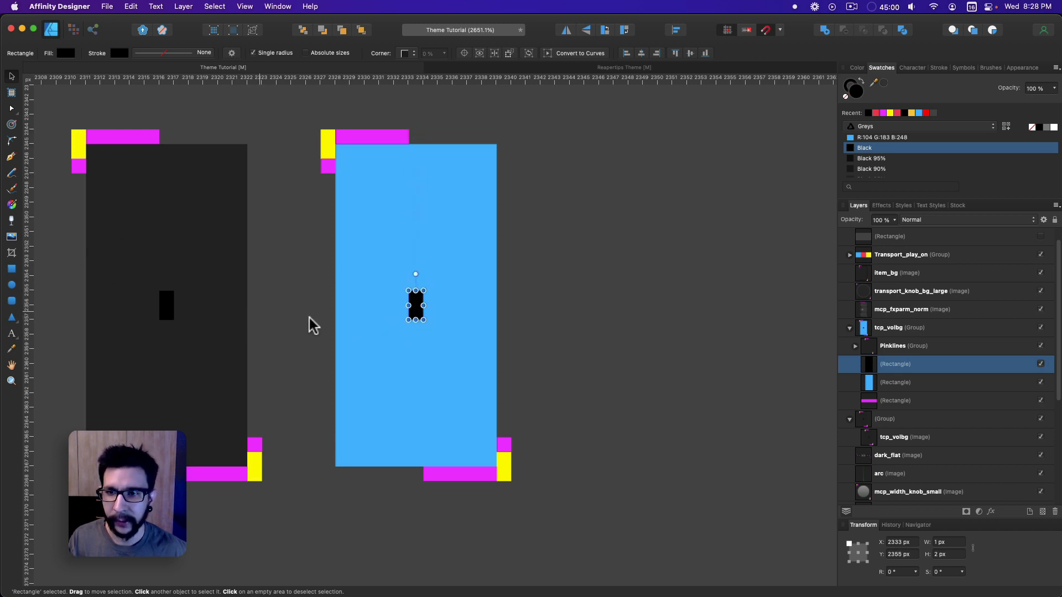
pyautogui.click(533, 453)
pyautogui.click(443, 403)
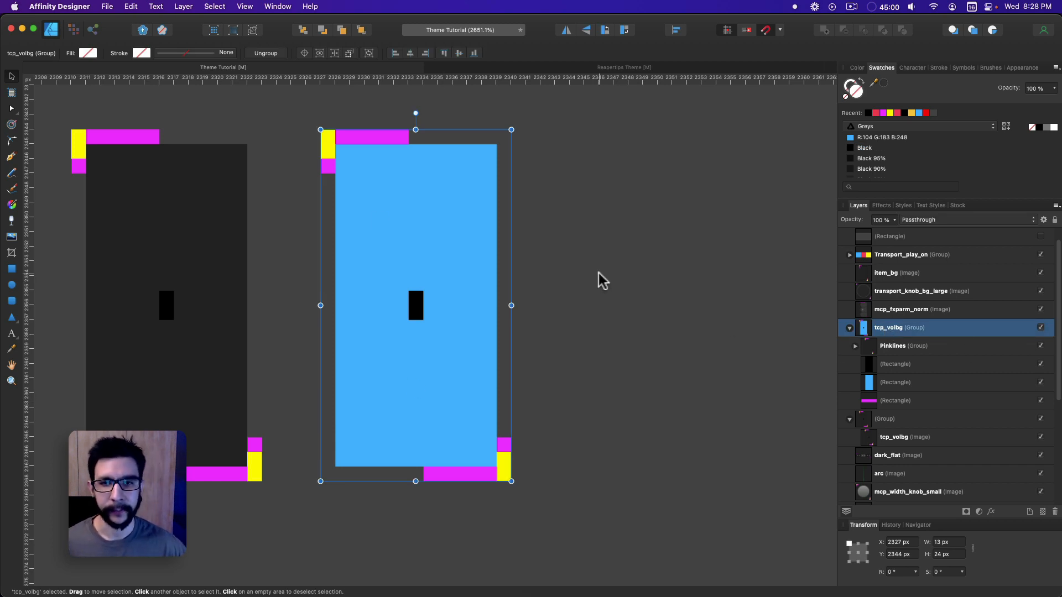
pyautogui.click(575, 379)
pyautogui.scroll(-3, 453, 321)
pyautogui.moveTo(556, 306); pyautogui.dragTo(444, 223)
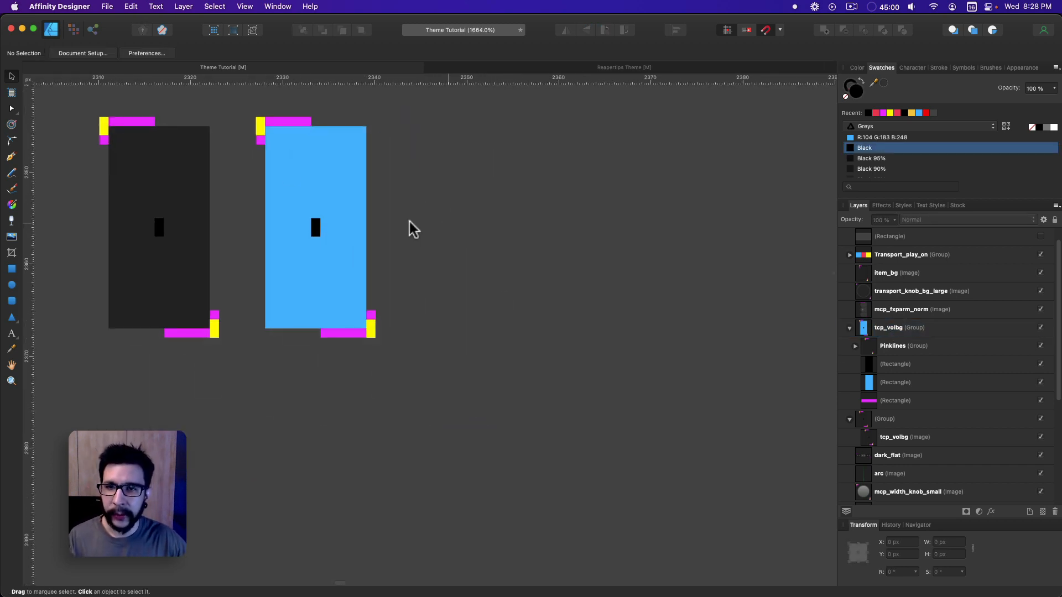
# Group the black and blue rectangles inside tcp_volbg and name the new group Icon.
pyautogui.click(339, 151)
pyautogui.scroll(2, 334, 193)
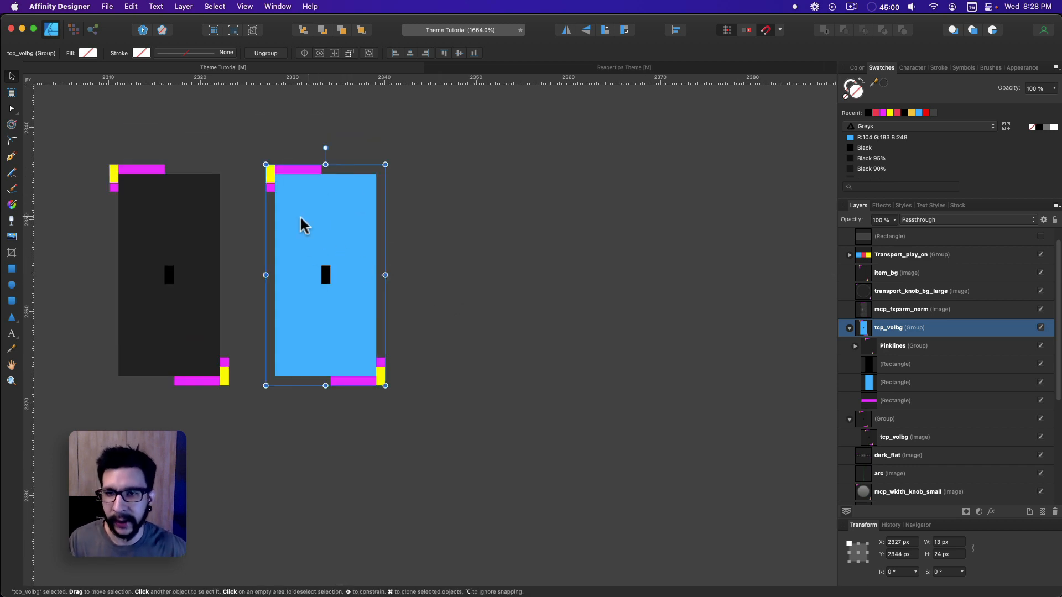
pyautogui.click(884, 380)
pyautogui.click(885, 364)
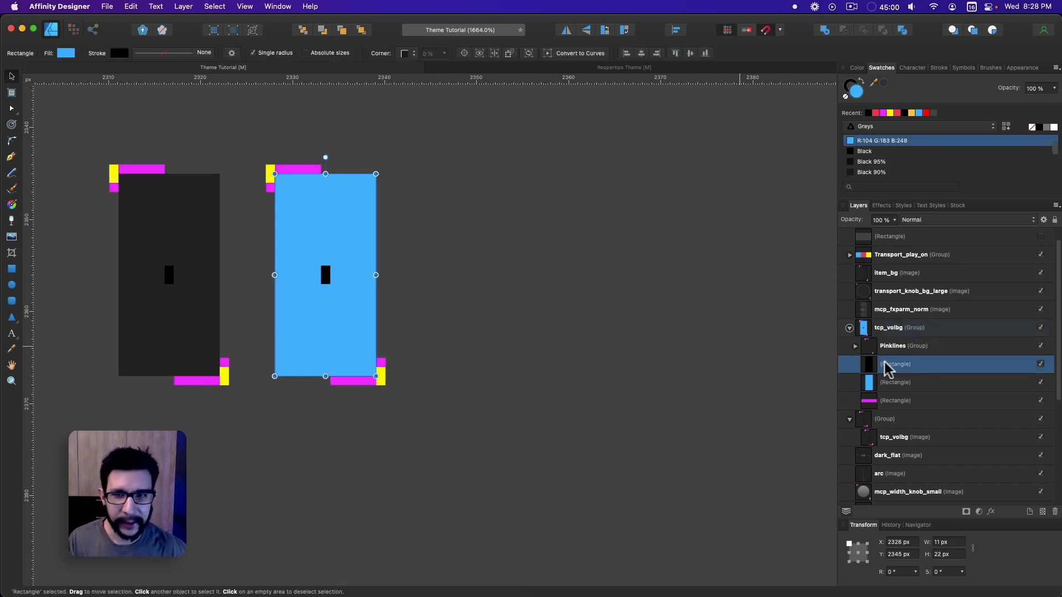
pyautogui.click(885, 382)
pyautogui.keyDown('shift'); pyautogui.click(889, 363); pyautogui.keyUp('shift')
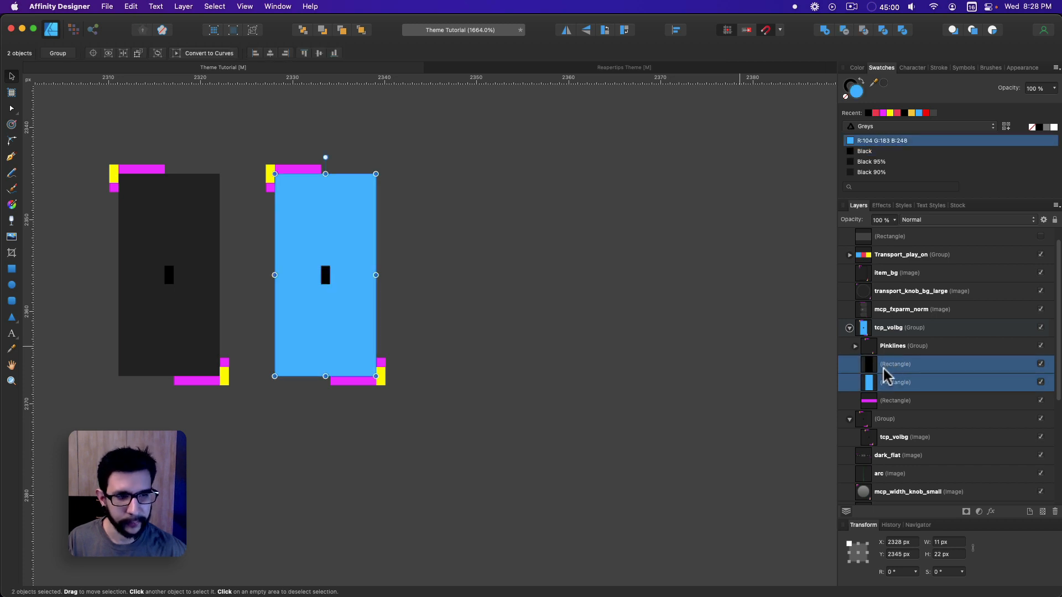
pyautogui.press('super+g')
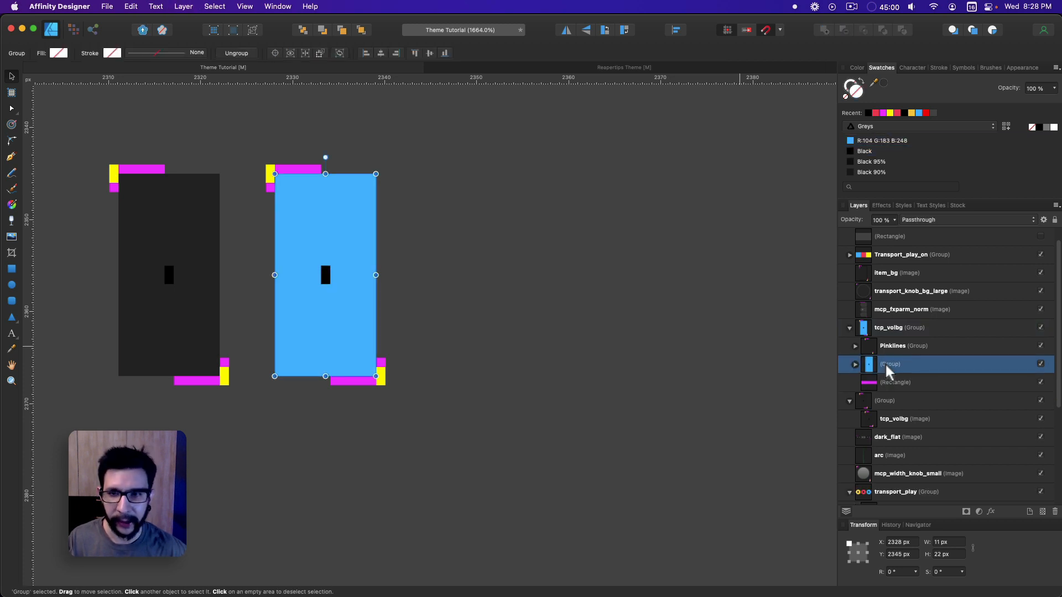
pyautogui.doubleClick(885, 363)
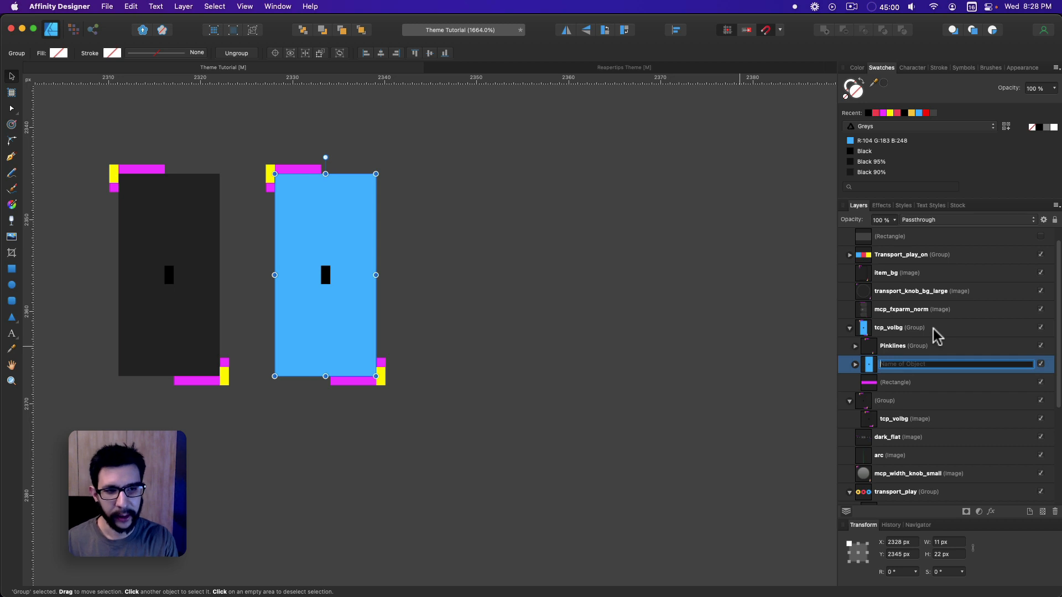
pyautogui.write('Icon')
pyautogui.press('Return')
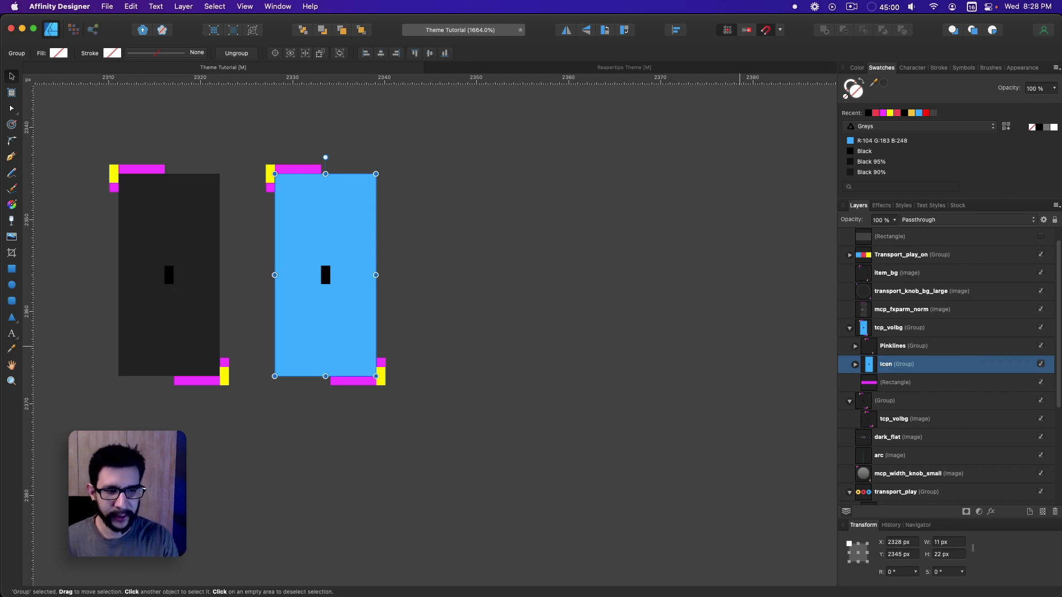
# Move the tcp_volbg group away from the original image to X 2341 px, Y 2344 px.
pyautogui.click(421, 253)
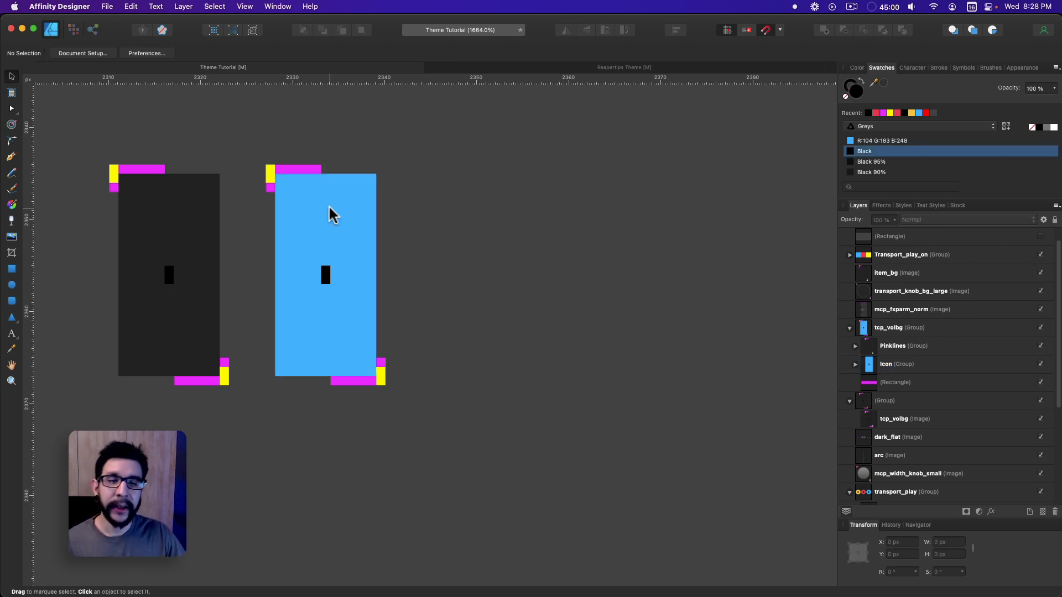
pyautogui.moveTo(329, 207); pyautogui.dragTo(457, 217)
pyautogui.click(546, 293)
pyautogui.hscroll(2, 542, 293)
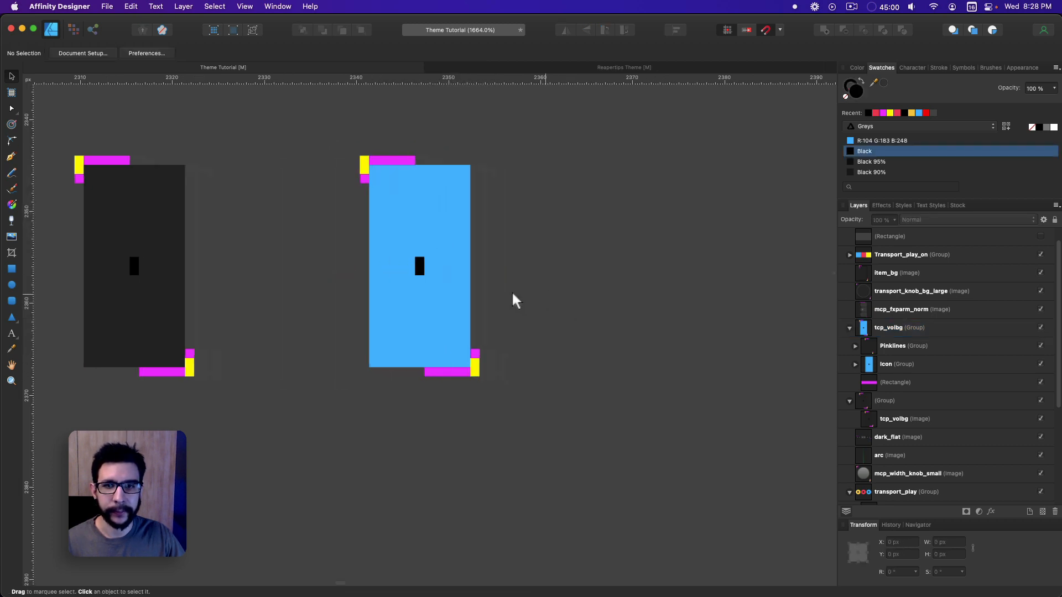
pyautogui.hscroll(2, 506, 292)
pyautogui.click(400, 267)
pyautogui.scroll(1, 609, 240)
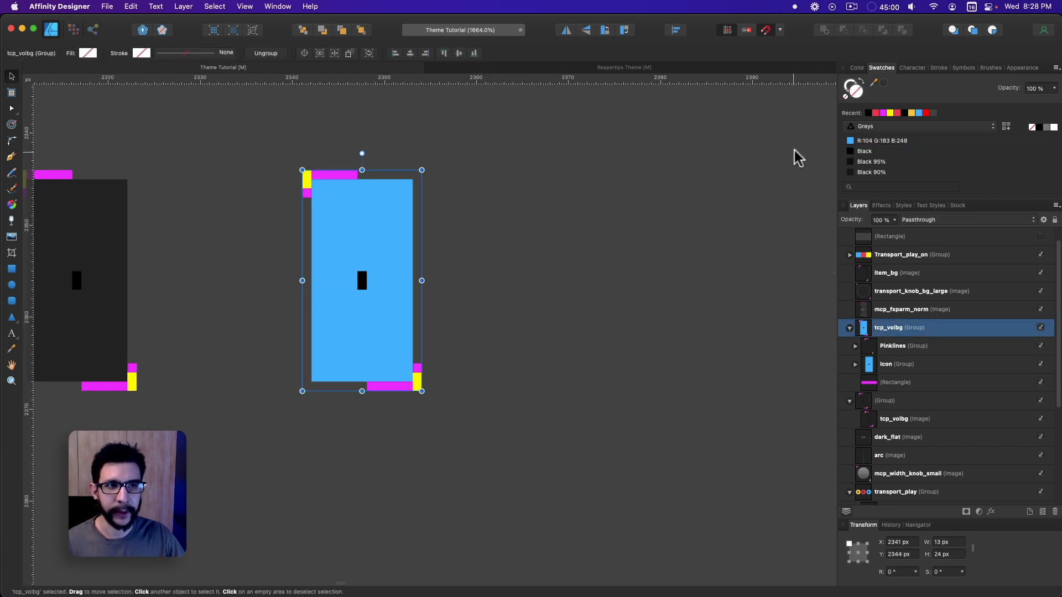
# Create a symbol from the Icon group inside tcp_volbg.
pyautogui.click(958, 67)
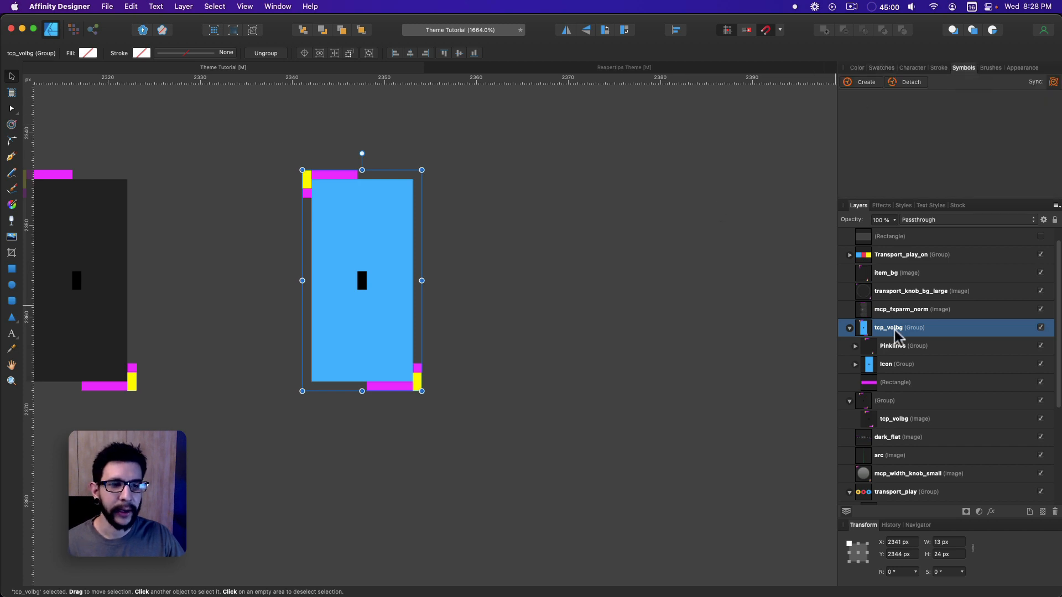
pyautogui.click(895, 369)
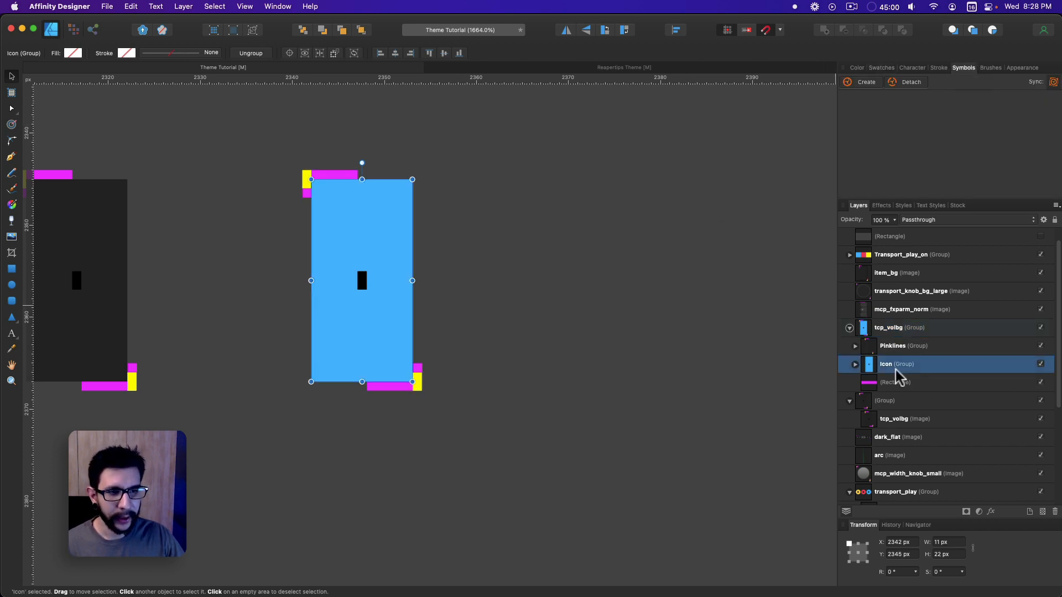
pyautogui.click(874, 84)
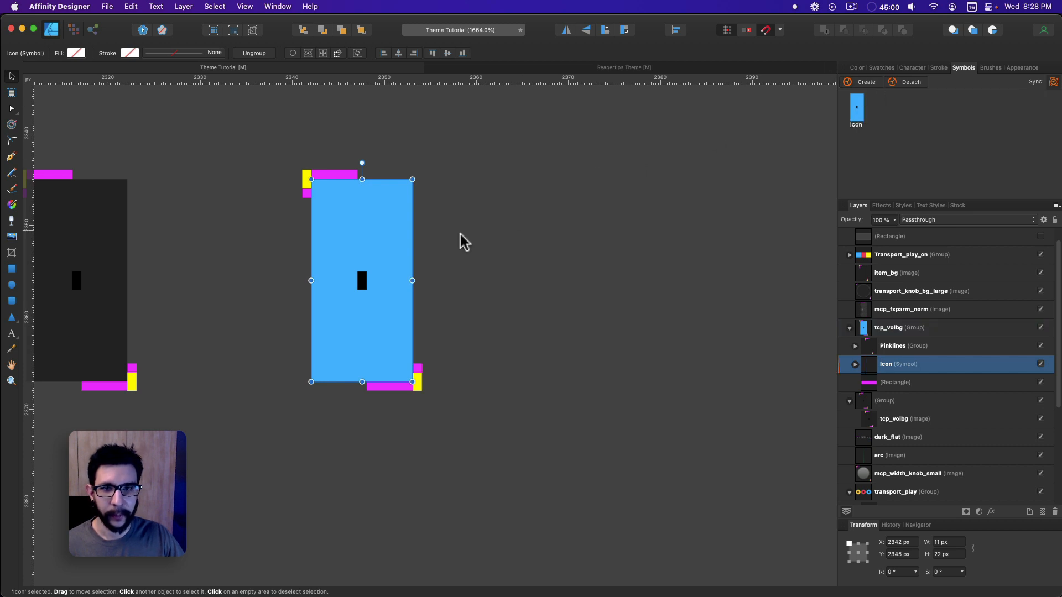
# Duplicate the Icon symbol horizontally inside tcp_volbg, placing the copy at about X 2380 px.
pyautogui.click(499, 257)
pyautogui.hscroll(1, 500, 258)
pyautogui.click(347, 248)
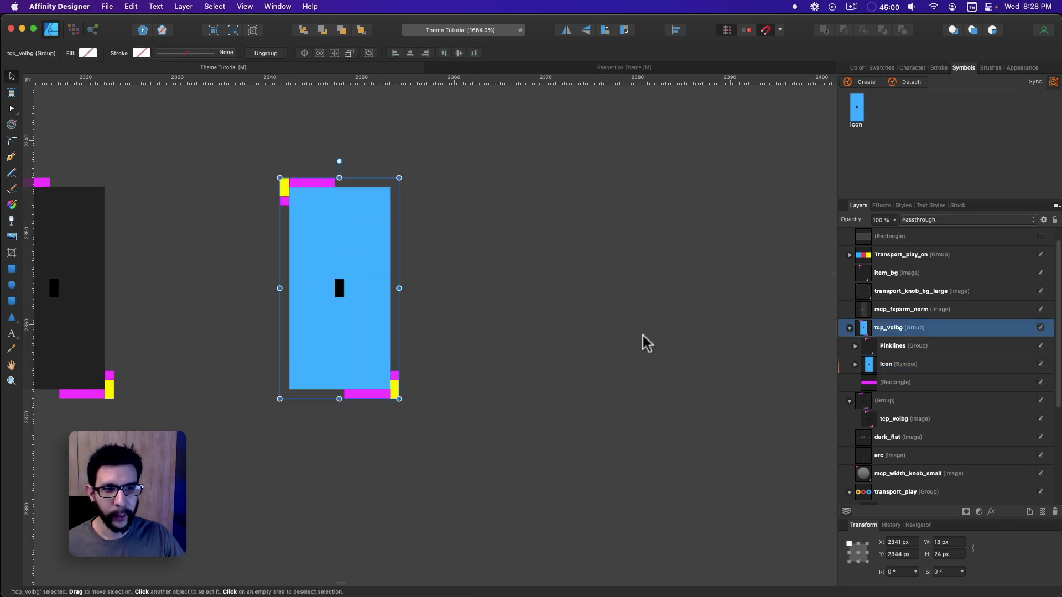
pyautogui.click(906, 350)
pyautogui.click(885, 369)
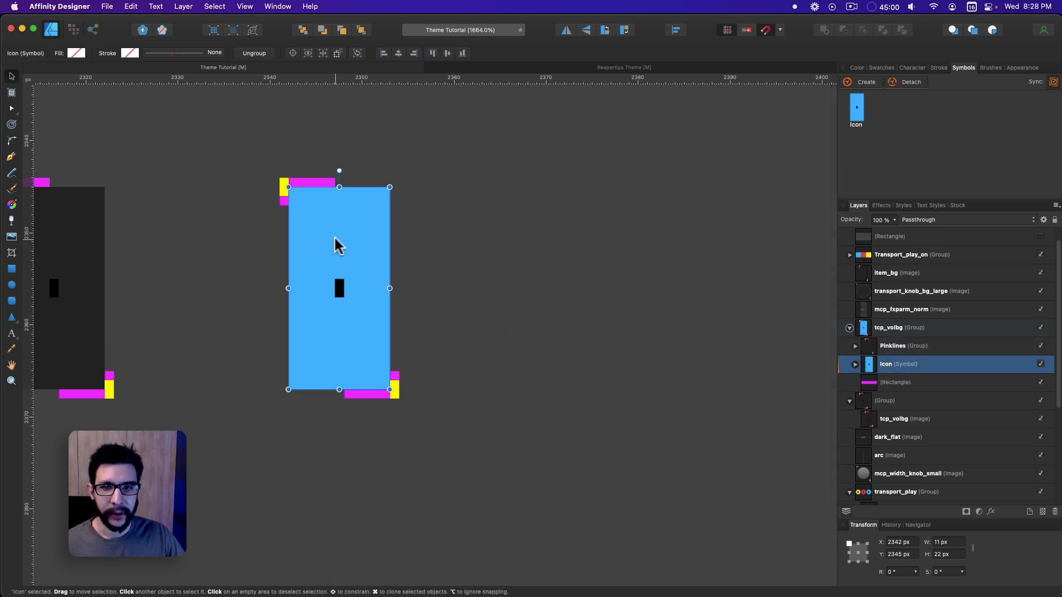
pyautogui.moveTo(343, 237)
pyautogui.mouseDown()
pyautogui.moveTo(541, 256)
pyautogui.moveTo(697, 255)
pyautogui.mouseUp()
pyautogui.click(536, 277)
# Try moving the black rectangle in the original Icon symbol to X 2344 px, Y 2352 px, and undo the move.
pyautogui.doubleClick(344, 289)
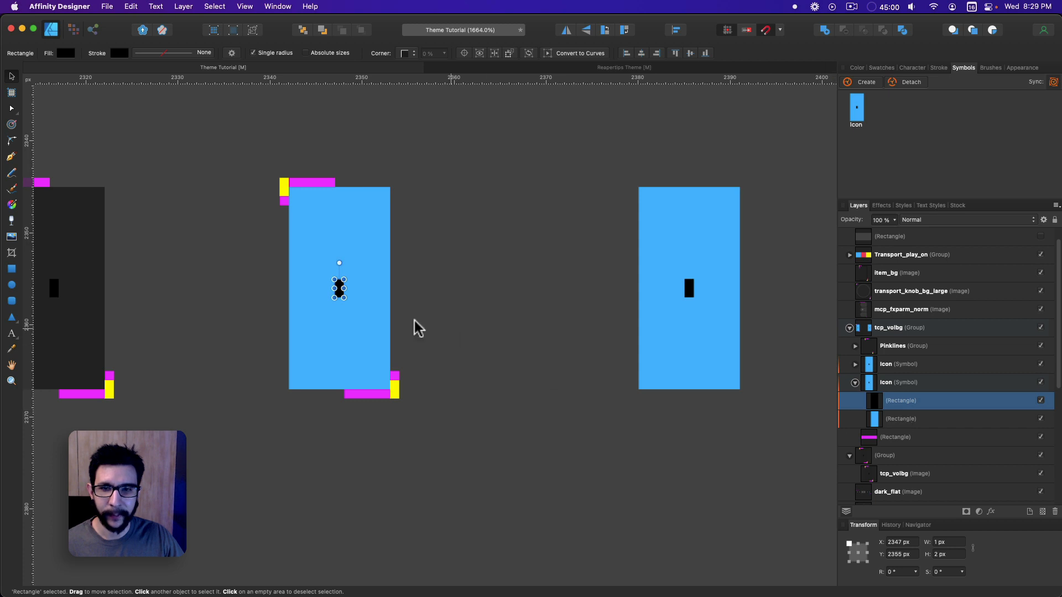
pyautogui.moveTo(339, 292); pyautogui.dragTo(316, 271)
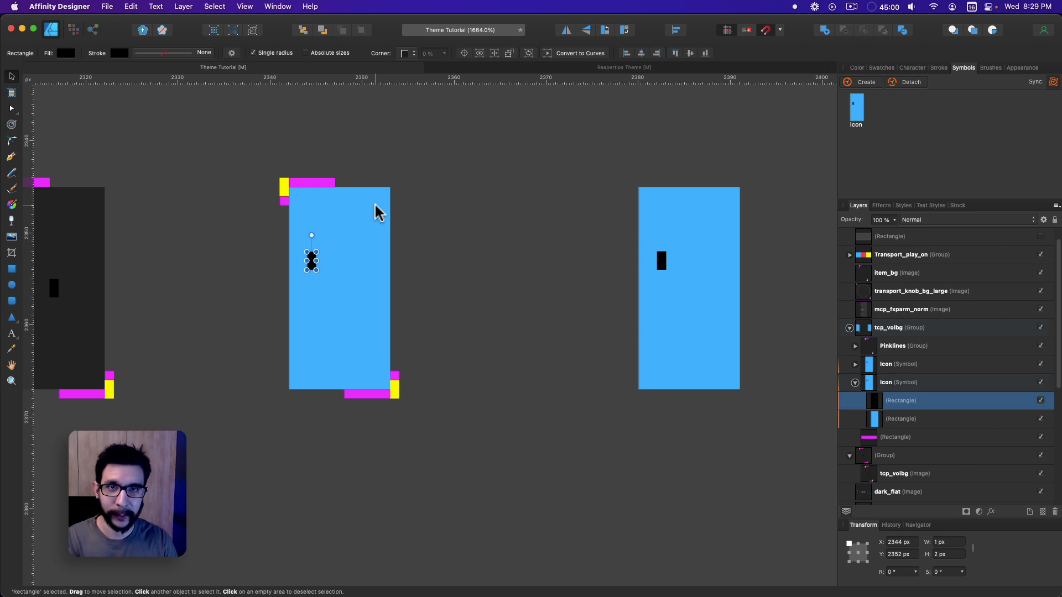
pyautogui.press('super+z')
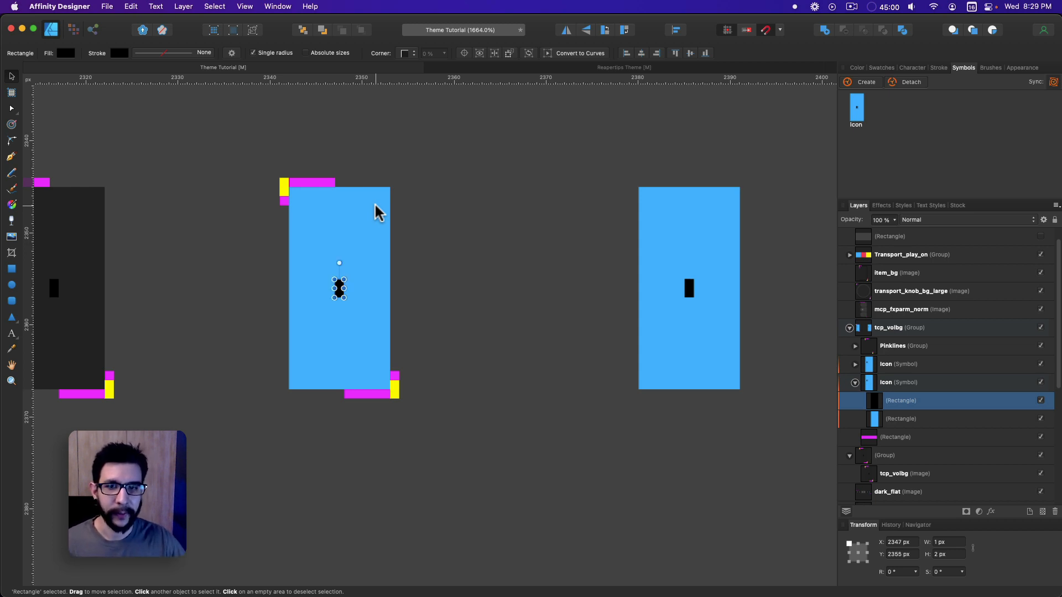
pyautogui.click(476, 275)
# Look over the other theme images placed along the same row as tcp_volbg.
pyautogui.scroll(-5, 477, 273)
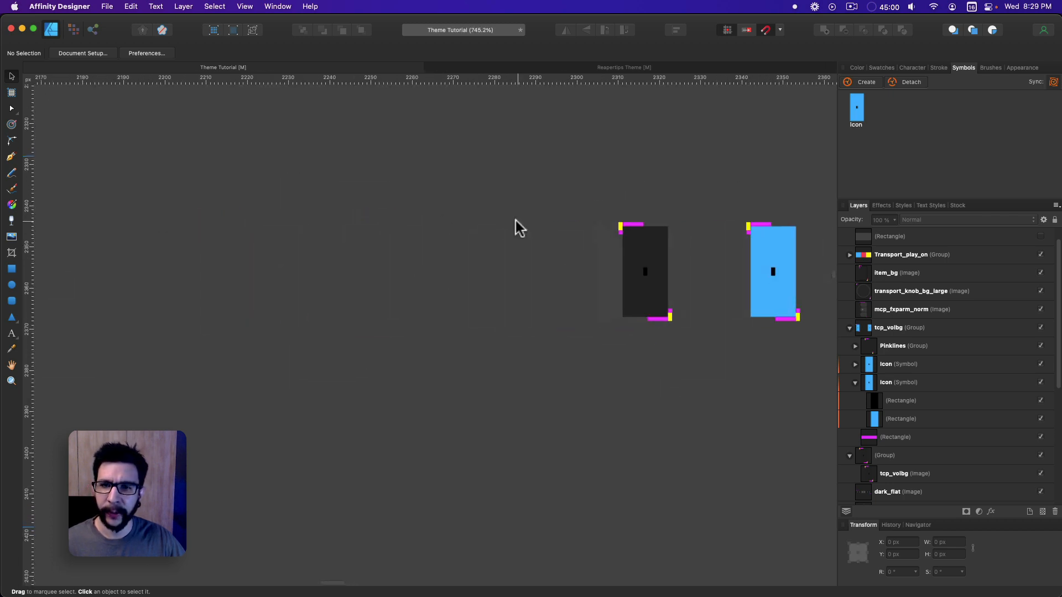
pyautogui.scroll(-2, 166, 202)
pyautogui.moveTo(166, 202); pyautogui.dragTo(590, 237)
pyautogui.scroll(-5, 353, 259)
pyautogui.moveTo(238, 246); pyautogui.dragTo(557, 274)
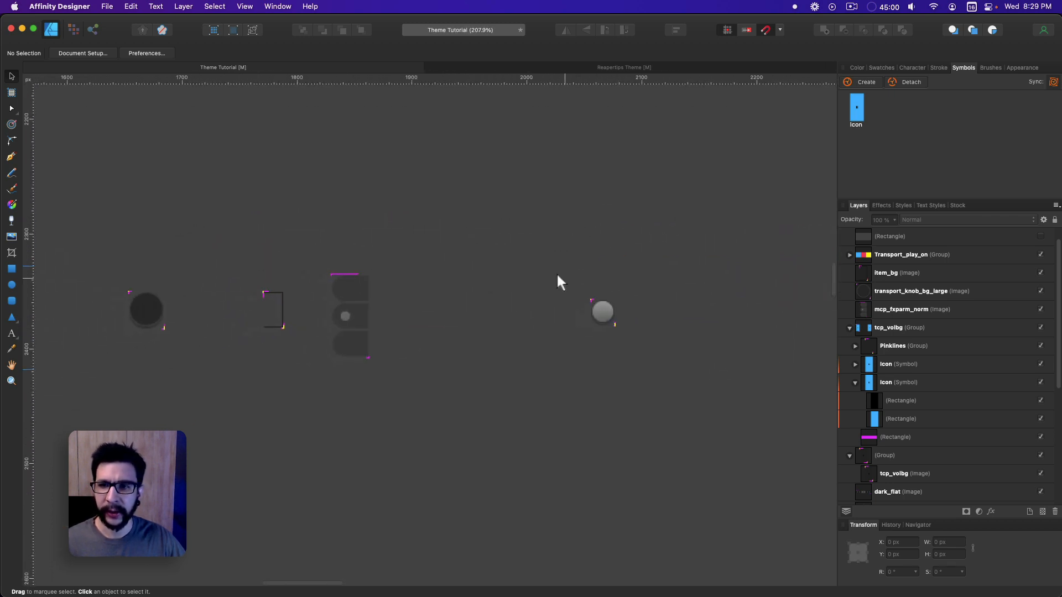
pyautogui.hscroll(-5, 525, 276)
pyautogui.scroll(-2, 268, 293)
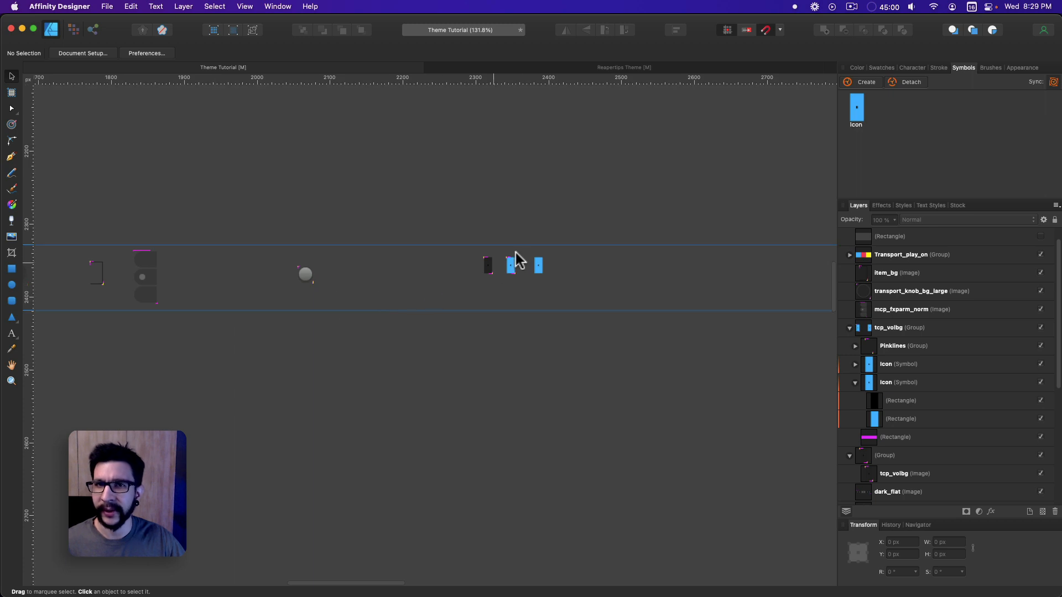
pyautogui.scroll(10, 514, 263)
pyautogui.scroll(3, 450, 298)
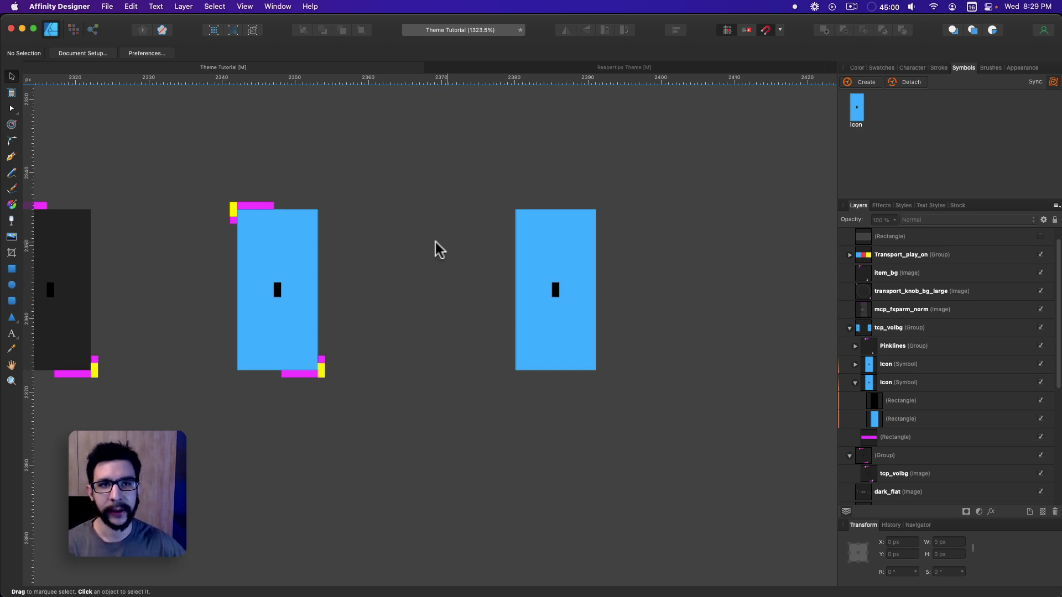
# Look at the item backgrounds and symbols in the Reapertips Theme document and return to Theme Tutorial.
pyautogui.click(646, 70)
pyautogui.scroll(-3, 450, 183)
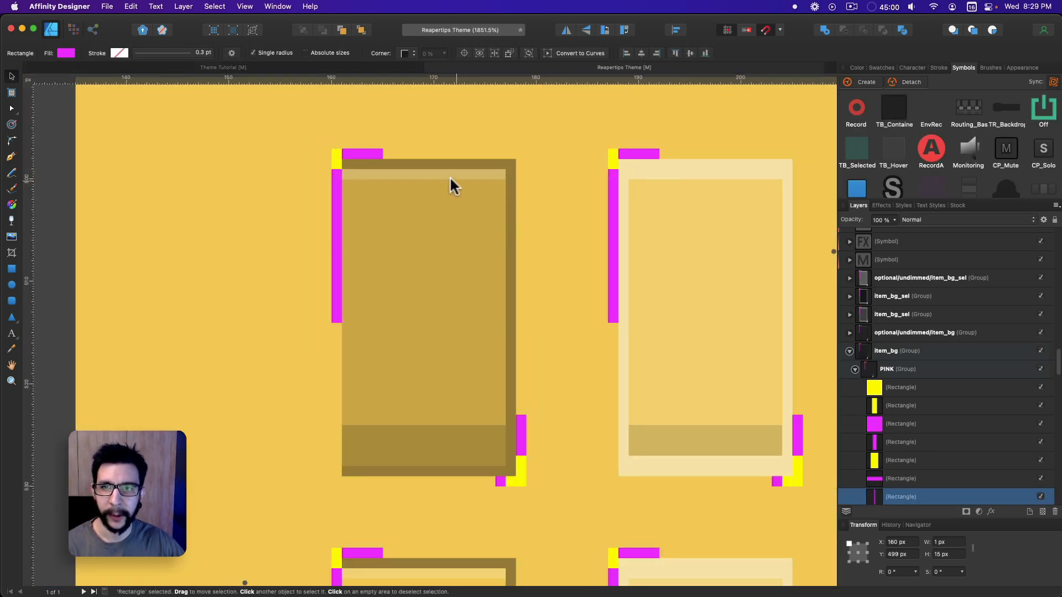
pyautogui.click(299, 69)
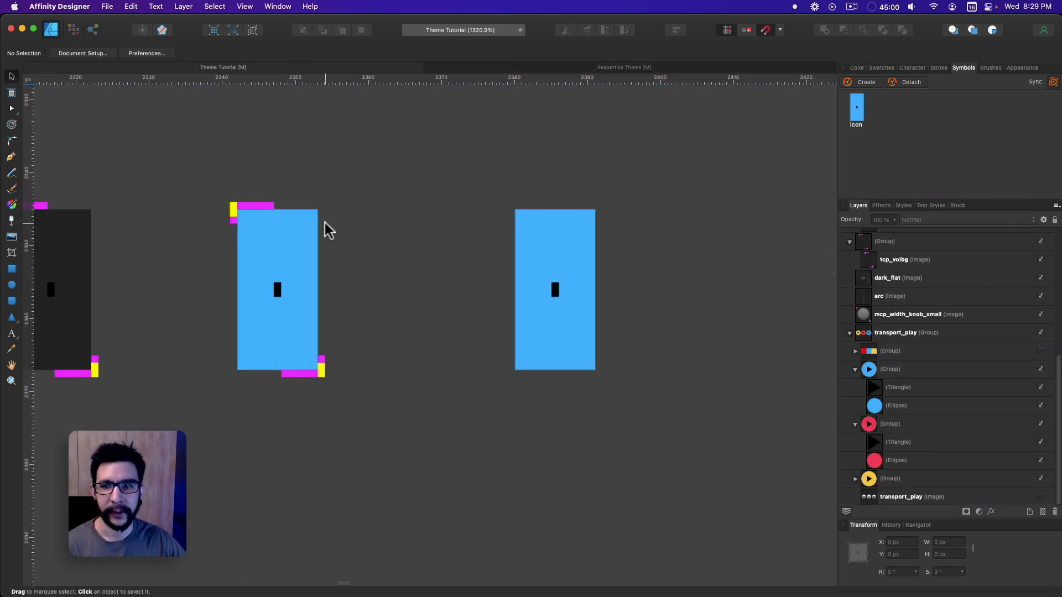
pyautogui.scroll(2, 358, 269)
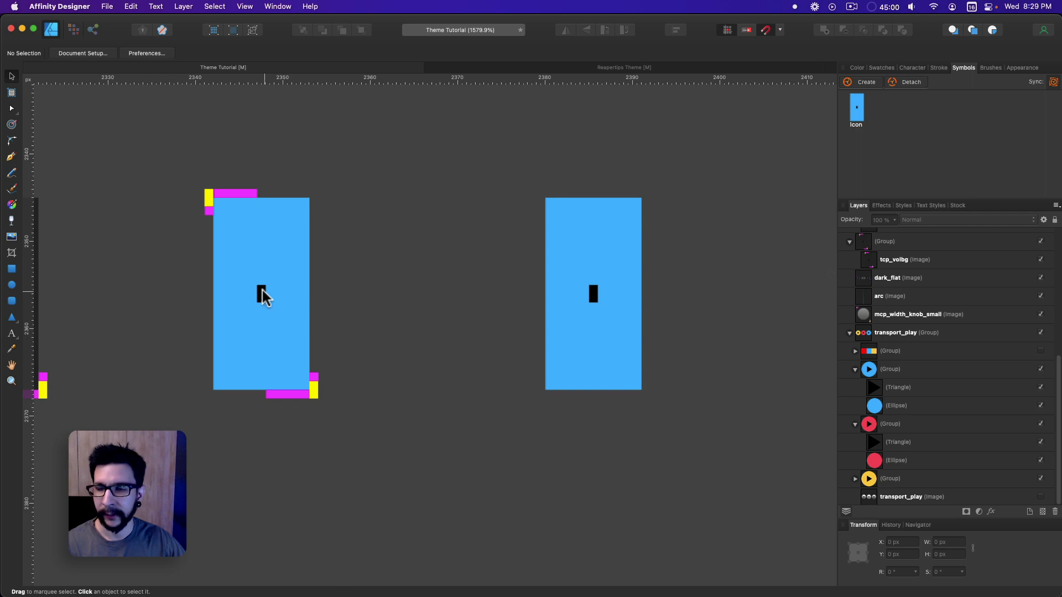
# Replace the Icon symbol's copy in tcp_volbg with a new duplicate at X 2374 px, Y 2345 px.
pyautogui.click(263, 290)
pyautogui.click(422, 467)
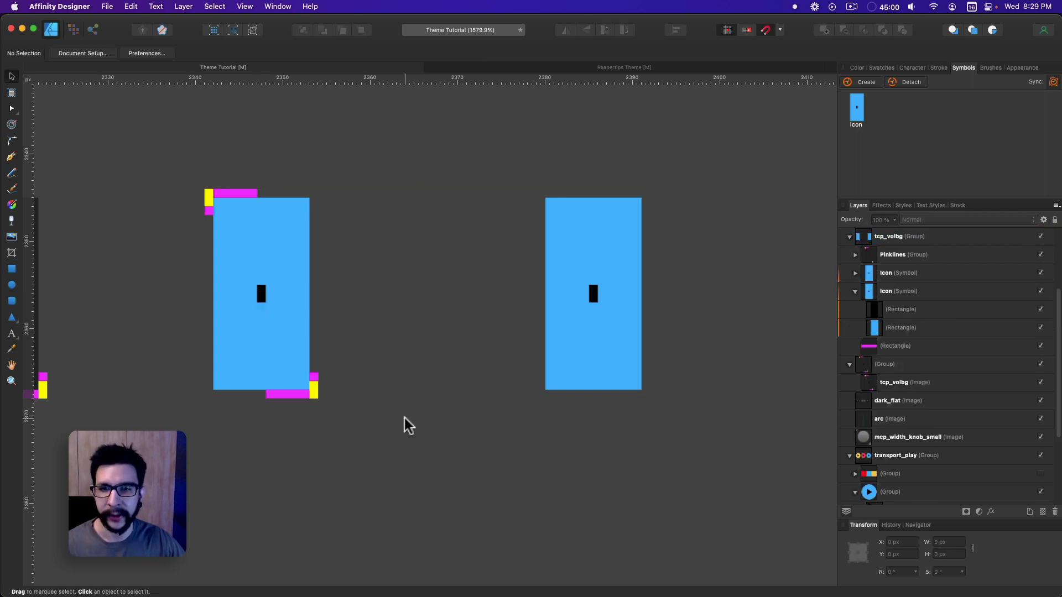
pyautogui.click(576, 337)
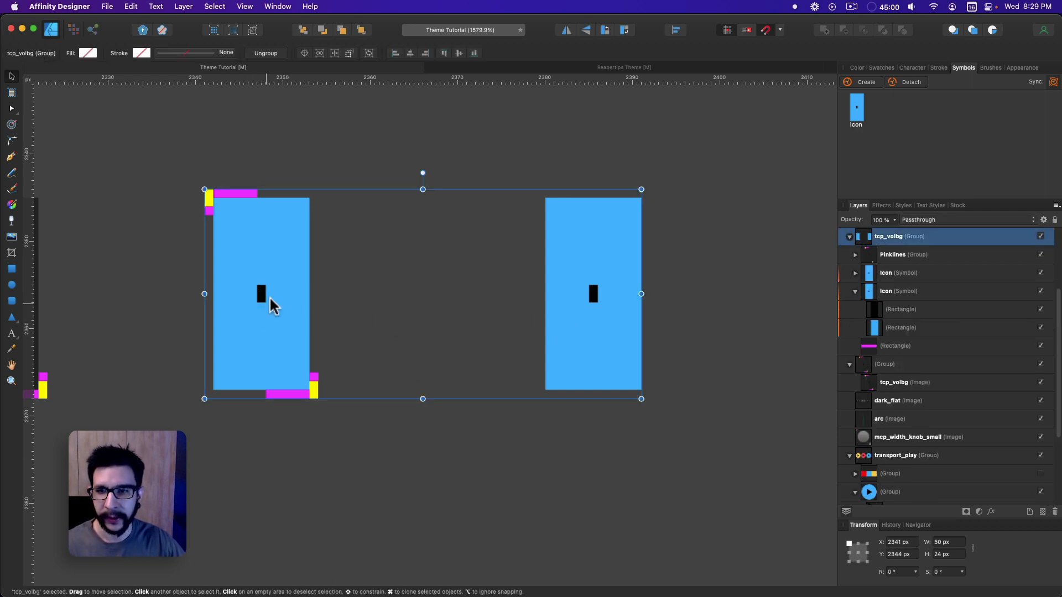
pyautogui.doubleClick(270, 296)
pyautogui.click(947, 292)
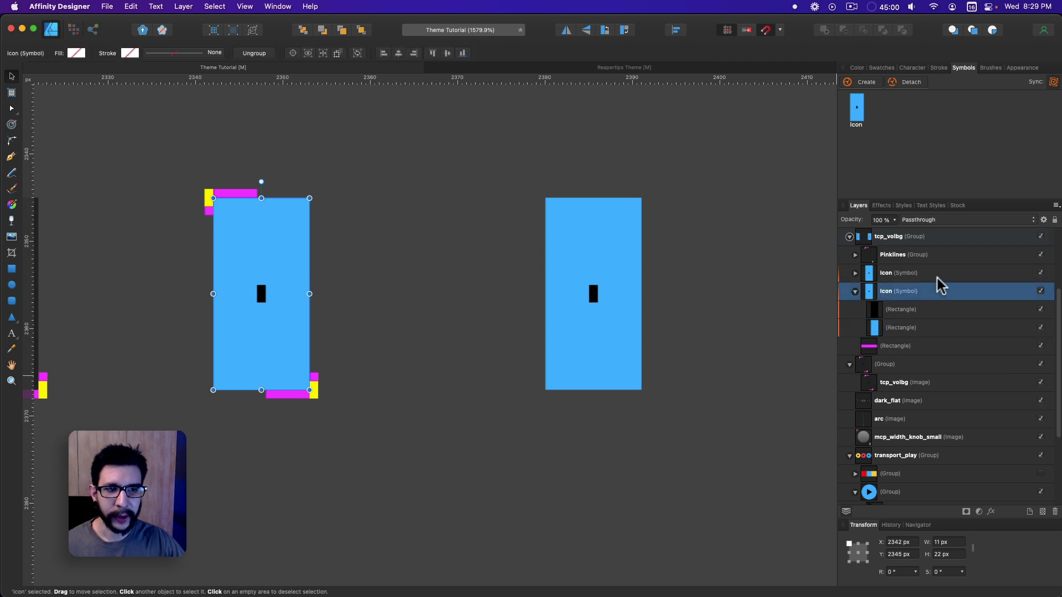
pyautogui.click(939, 277)
pyautogui.press('Delete')
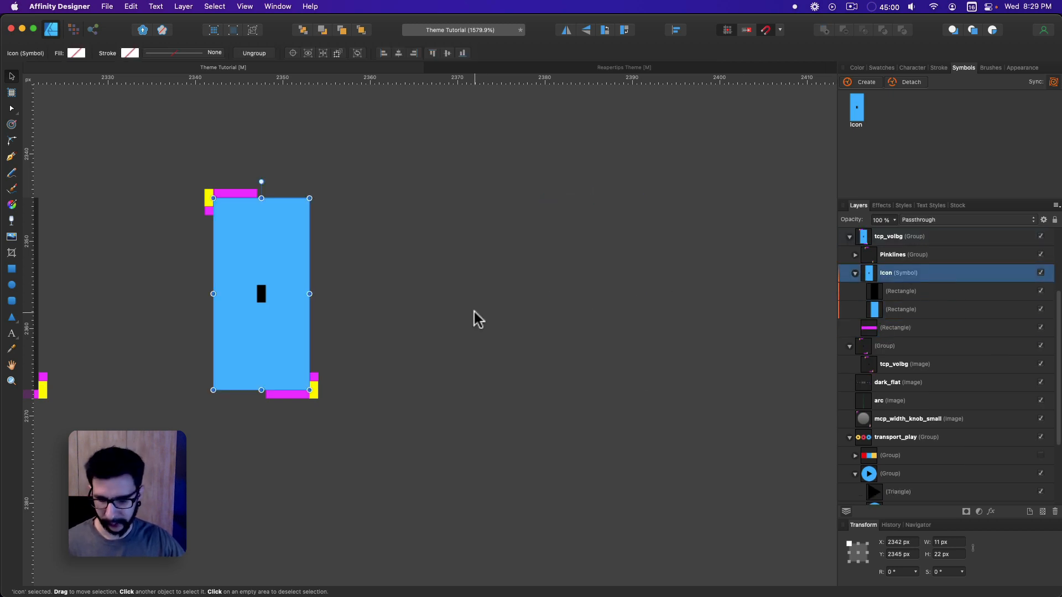
pyautogui.moveTo(290, 303); pyautogui.dragTo(567, 296)
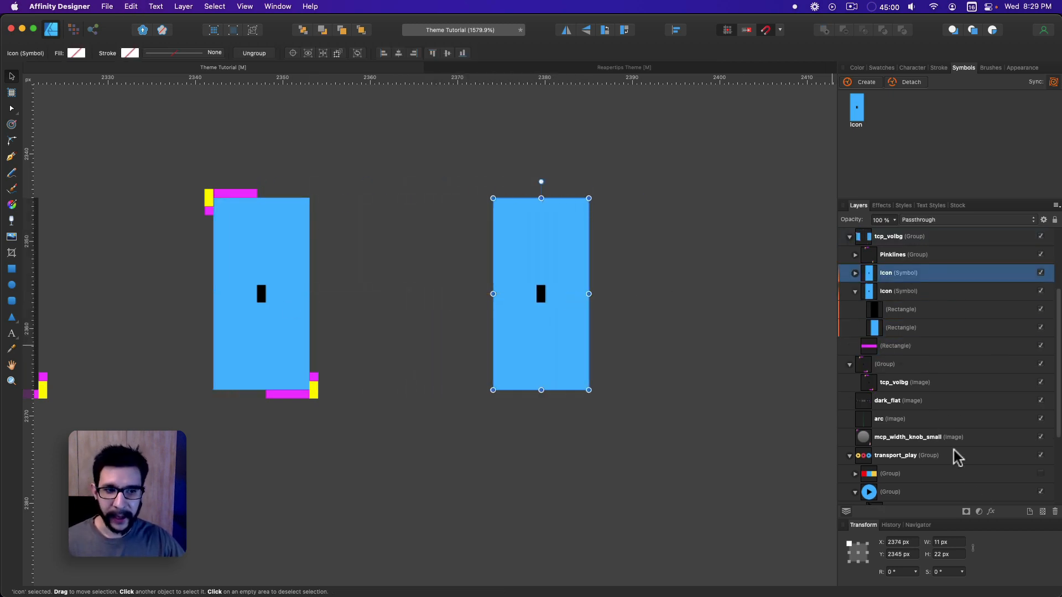
# Double the duplicated Icon symbol's width to 22 px with proportions locked and move it to about X 2389 px.
pyautogui.click(947, 542)
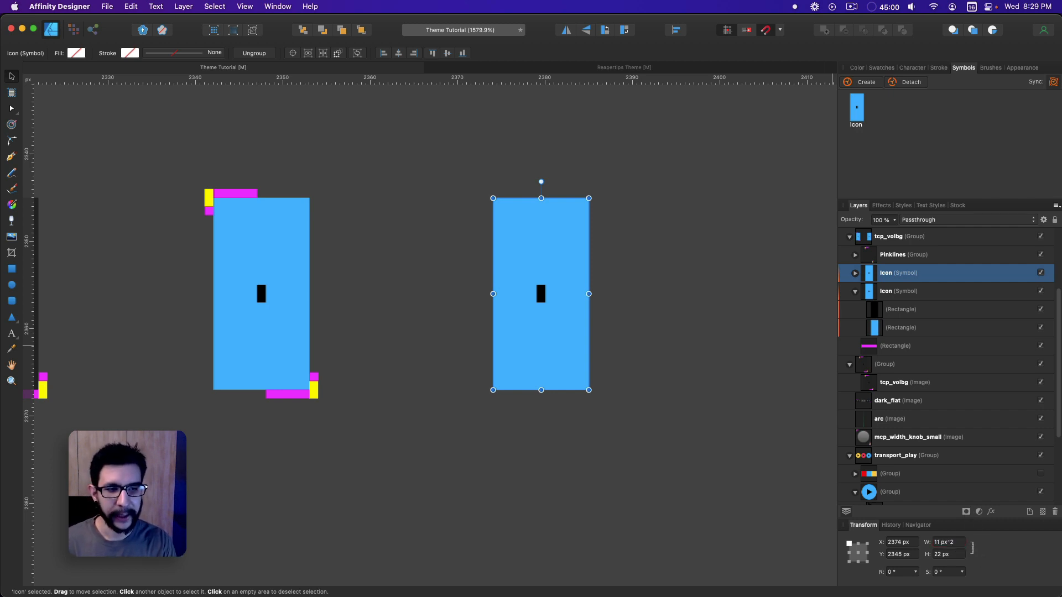
pyautogui.press('Return')
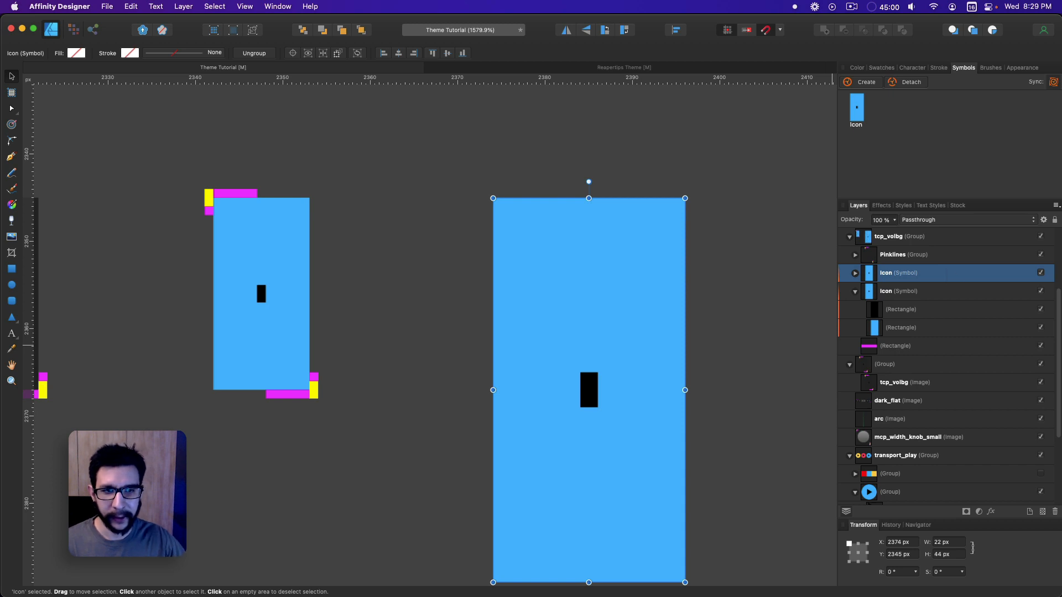
pyautogui.scroll(-3, 608, 260)
pyautogui.moveTo(579, 225)
pyautogui.mouseDown()
pyautogui.moveTo(599, 216)
pyautogui.moveTo(571, 210)
pyautogui.mouseUp()
pyautogui.click(348, 220)
pyautogui.moveTo(285, 240)
pyautogui.mouseDown()
pyautogui.moveTo(289, 219)
pyautogui.moveTo(252, 170)
pyautogui.moveTo(322, 175)
pyautogui.moveTo(296, 173)
pyautogui.moveTo(266, 230)
pyautogui.moveTo(253, 315)
pyautogui.moveTo(321, 315)
pyautogui.moveTo(285, 243)
pyautogui.mouseUp()
pyautogui.click(419, 318)
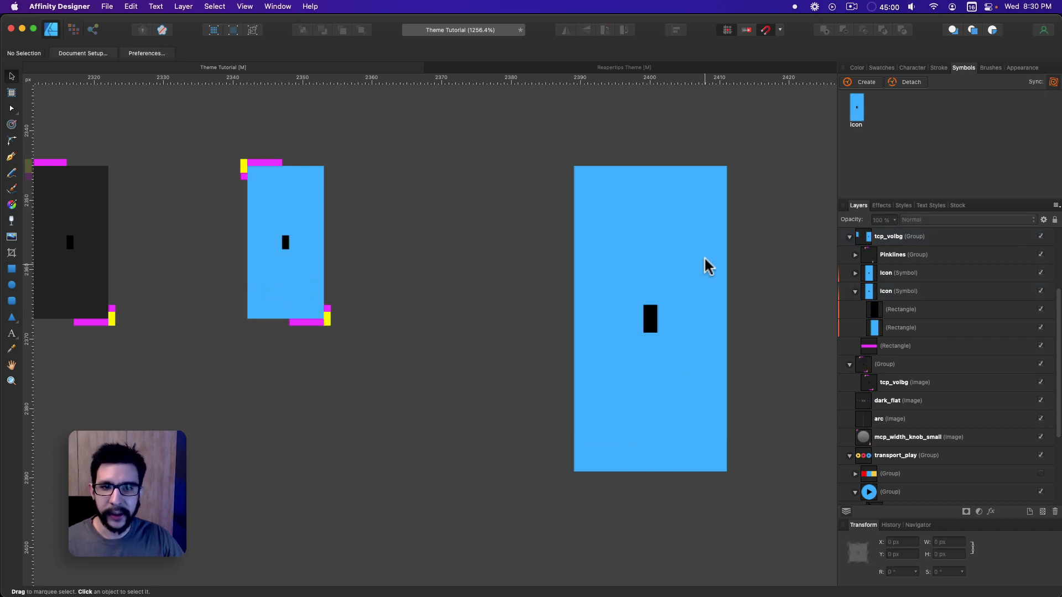
# Undo the duplicated Icon symbol's move and enlargement.
pyautogui.click(635, 239)
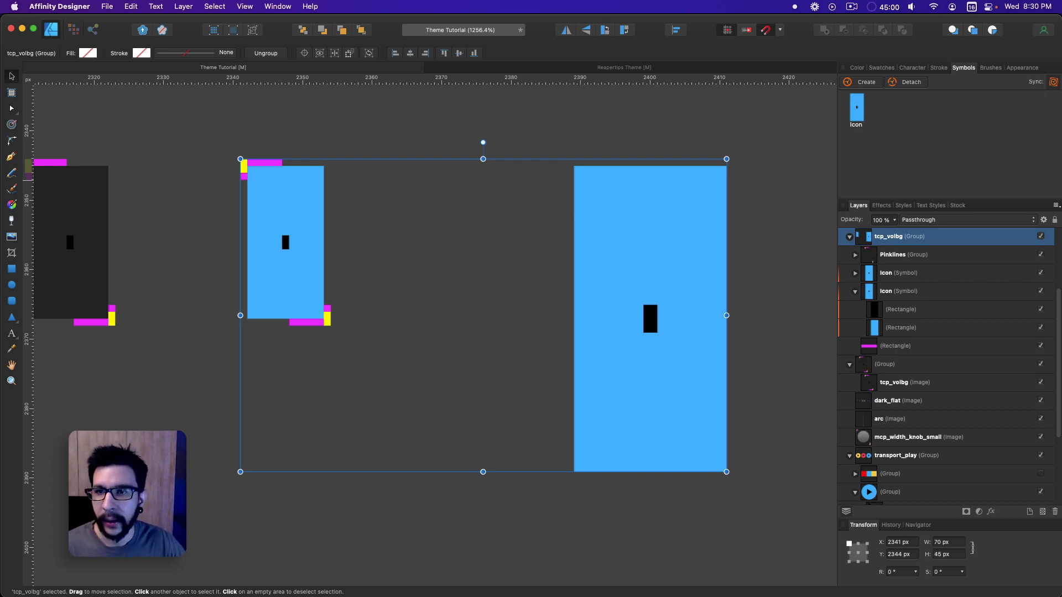
pyautogui.press('alt')
pyautogui.press('super+z')
pyautogui.press('super+z')
pyautogui.press('super+z')
pyautogui.press('super+z')
pyautogui.press('super+z')
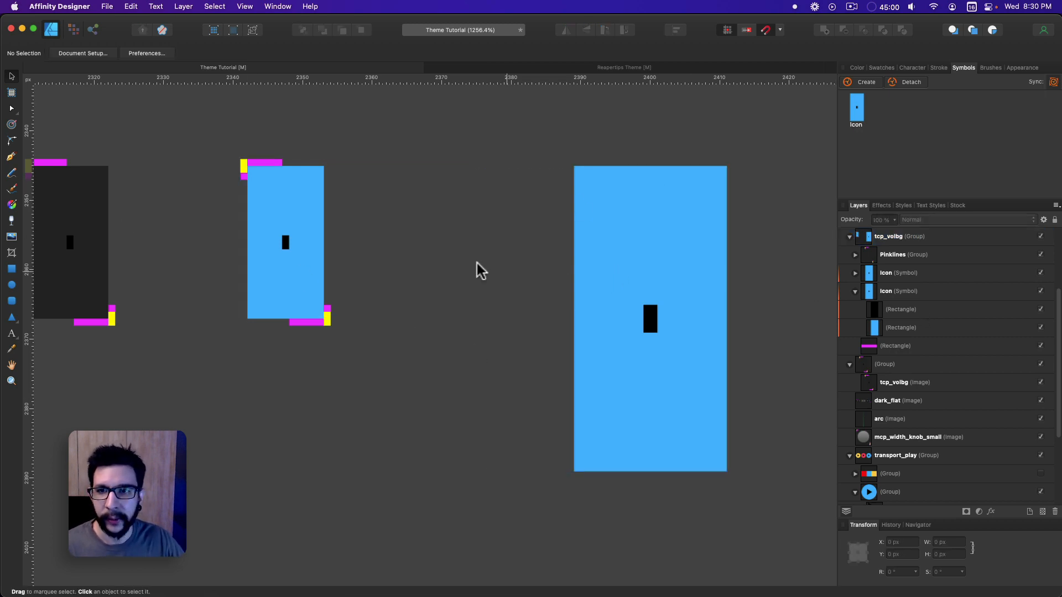
pyautogui.press('super+z')
pyautogui.press('super+z')
pyautogui.press('super+z')
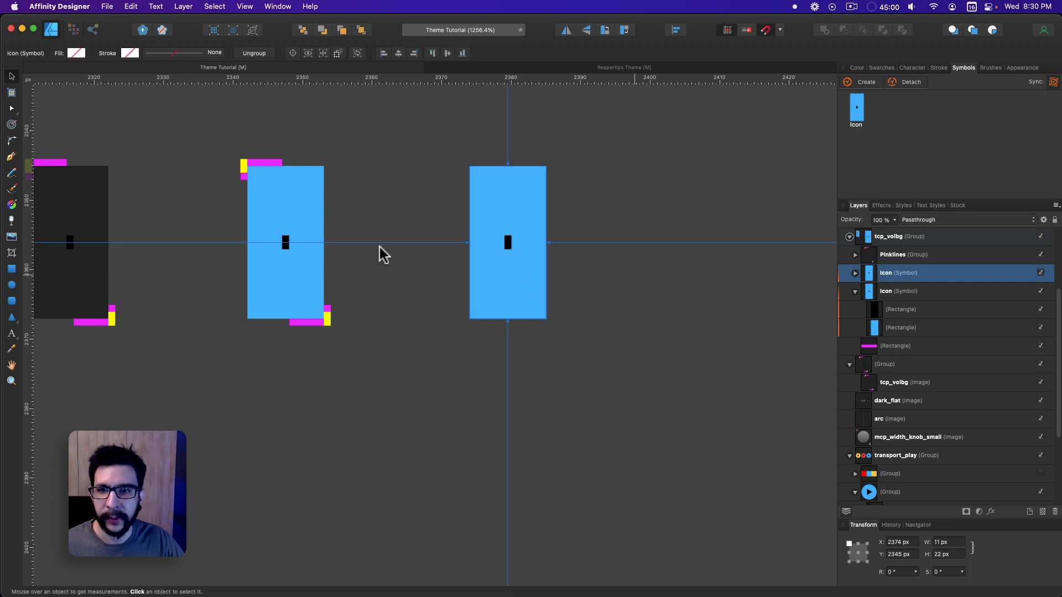
# Duplicate the tcp_volbg group to the right of the original at X 2400 px, Y 2344 px.
pyautogui.click(916, 241)
pyautogui.scroll(-1, 489, 268)
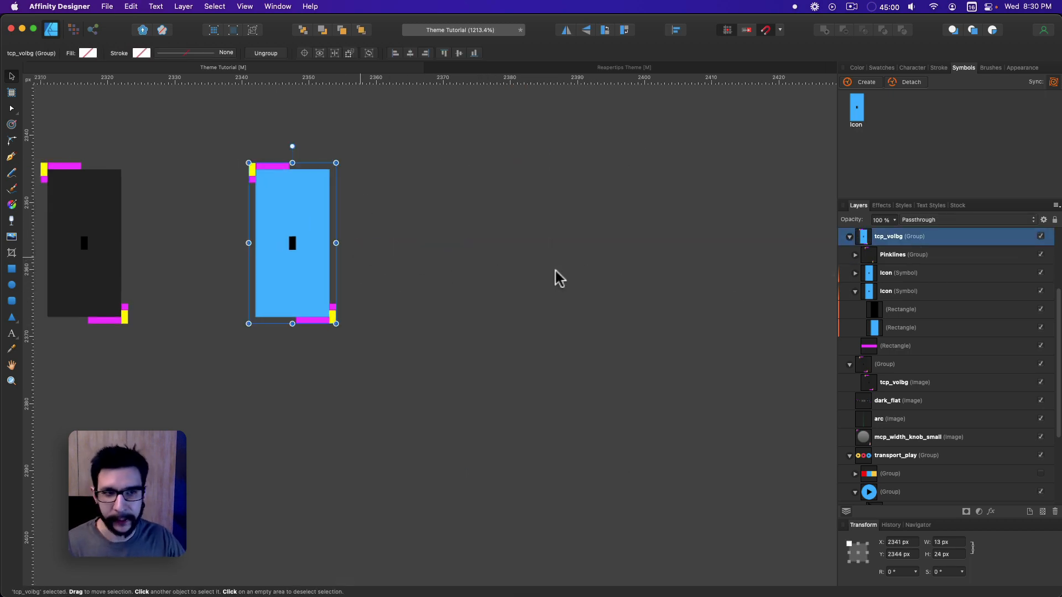
pyautogui.press('alt')
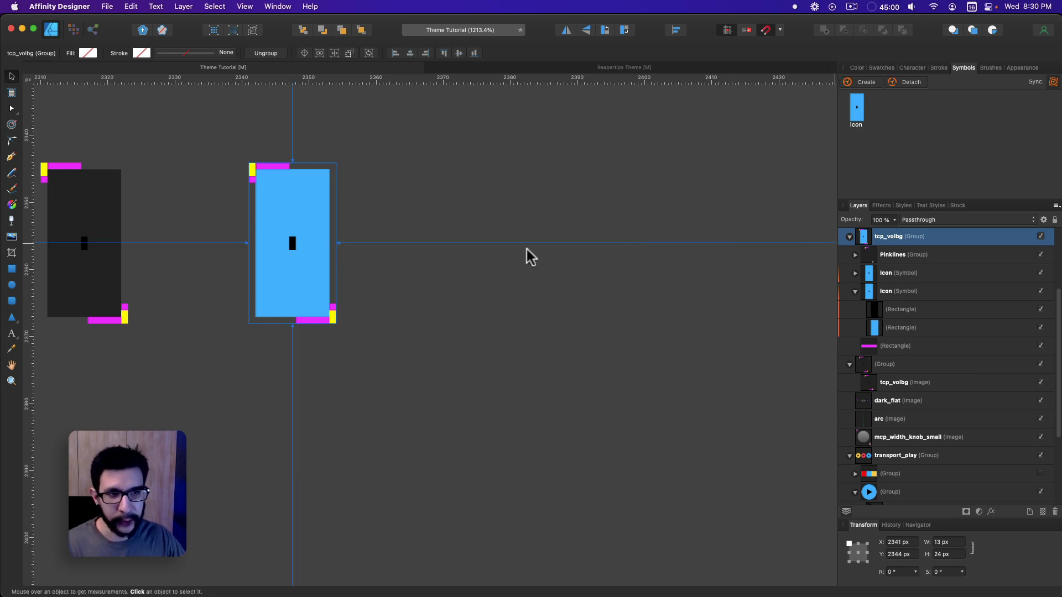
pyautogui.moveTo(298, 232); pyautogui.dragTo(698, 239)
pyautogui.scroll(-5, 632, 277)
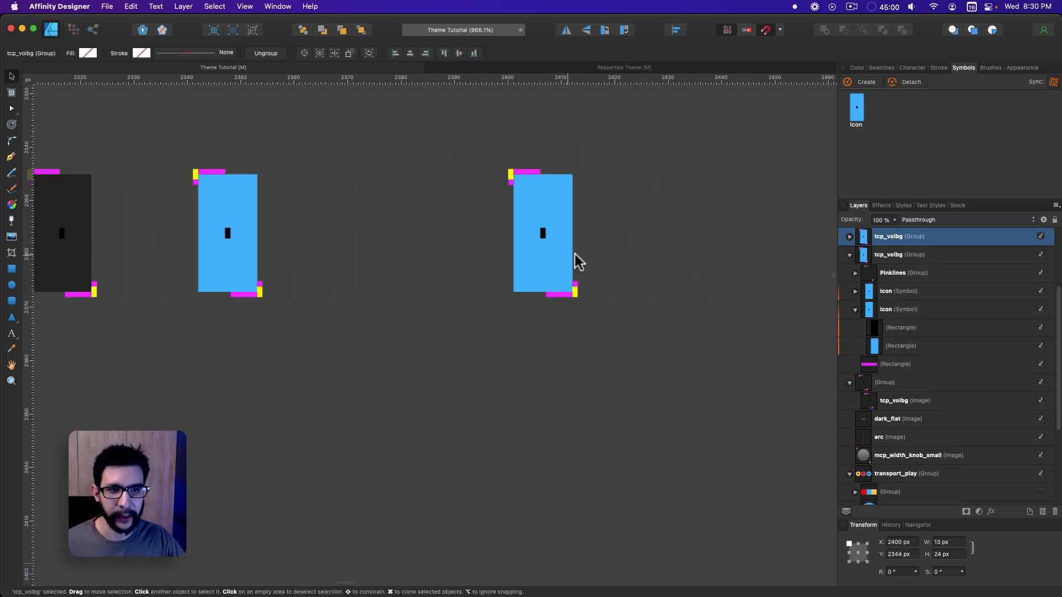
# Delete the surplus Icon symbol from the duplicated tcp_volbg and double the remaining Icon's width to 22 px with proportions locked.
pyautogui.click(849, 255)
pyautogui.click(850, 236)
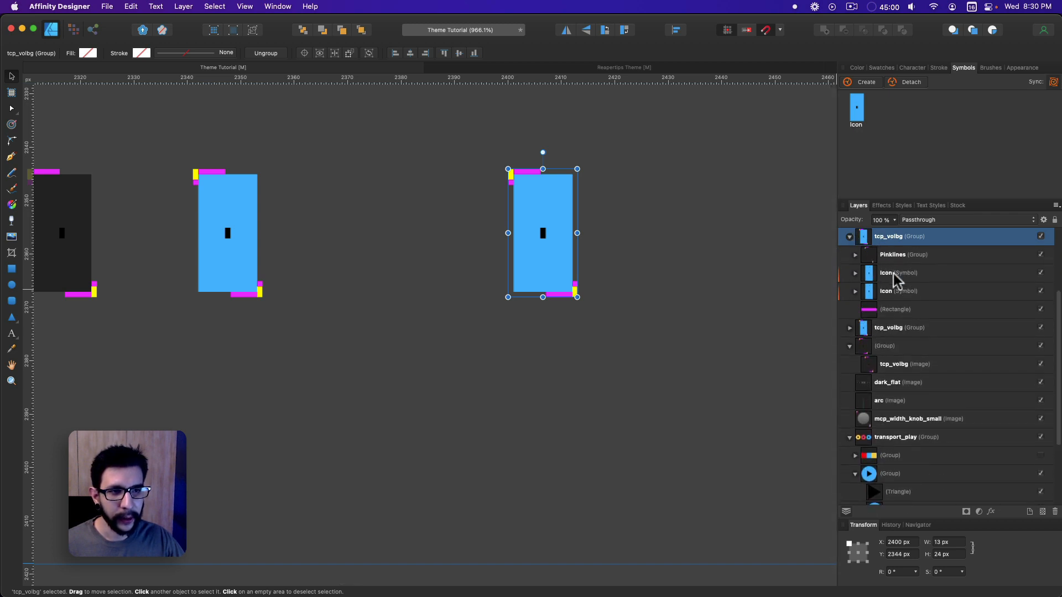
pyautogui.click(900, 295)
pyautogui.press('Delete')
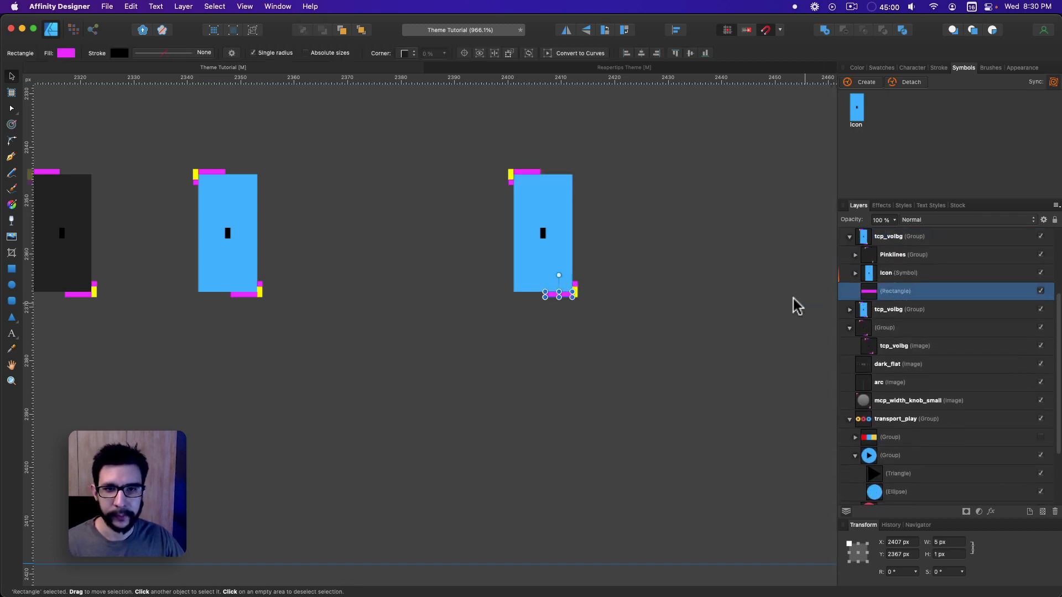
pyautogui.click(902, 273)
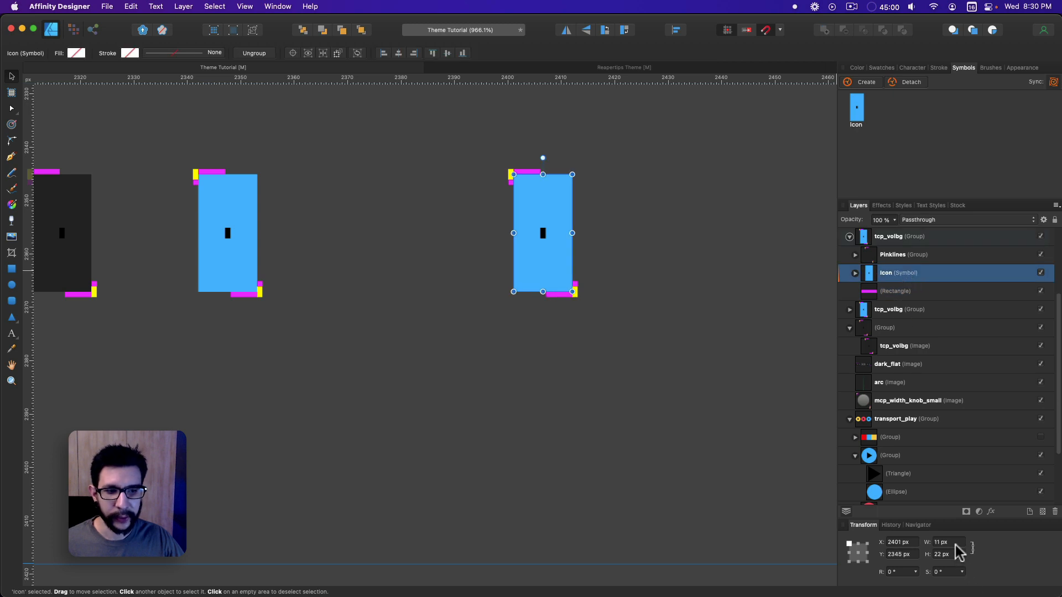
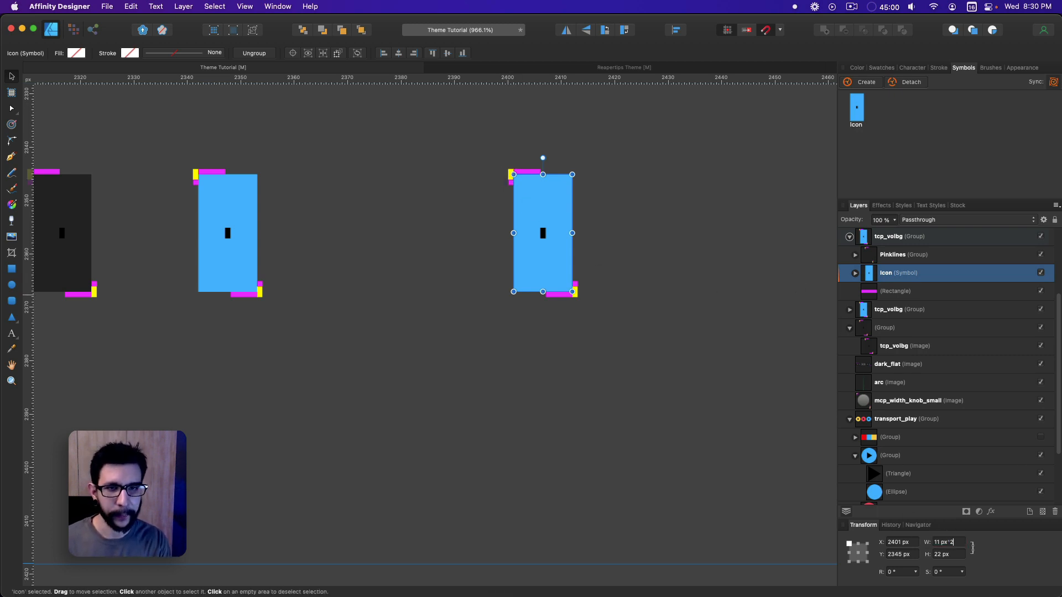
pyautogui.press('Return')
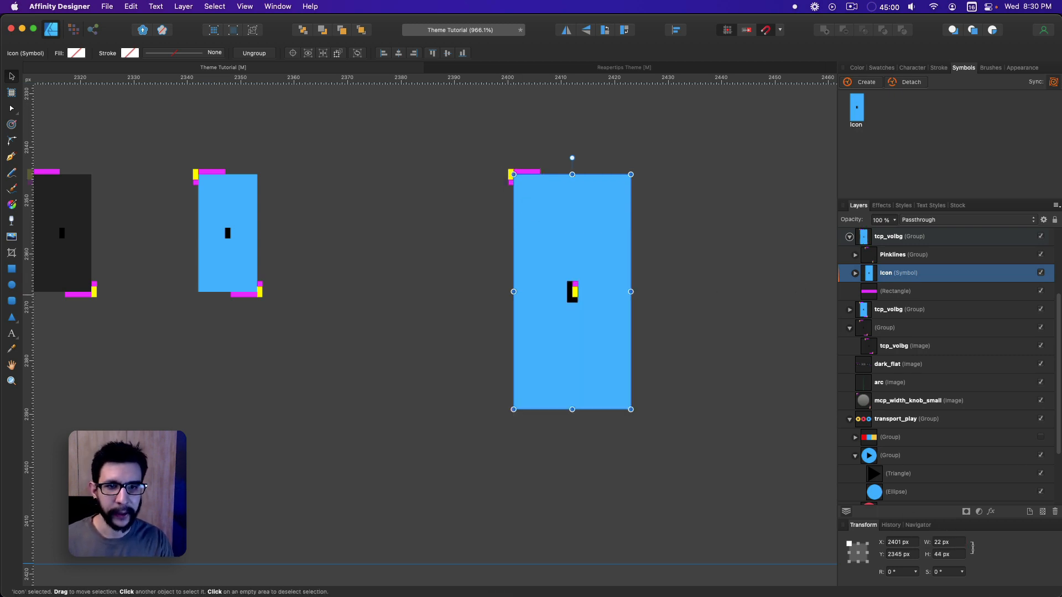
# Try moving the magenta and yellow end markers from the enlarged icon's centre to its lower-right corner, then undo the move.
pyautogui.click(855, 255)
pyautogui.hscroll(2, 553, 296)
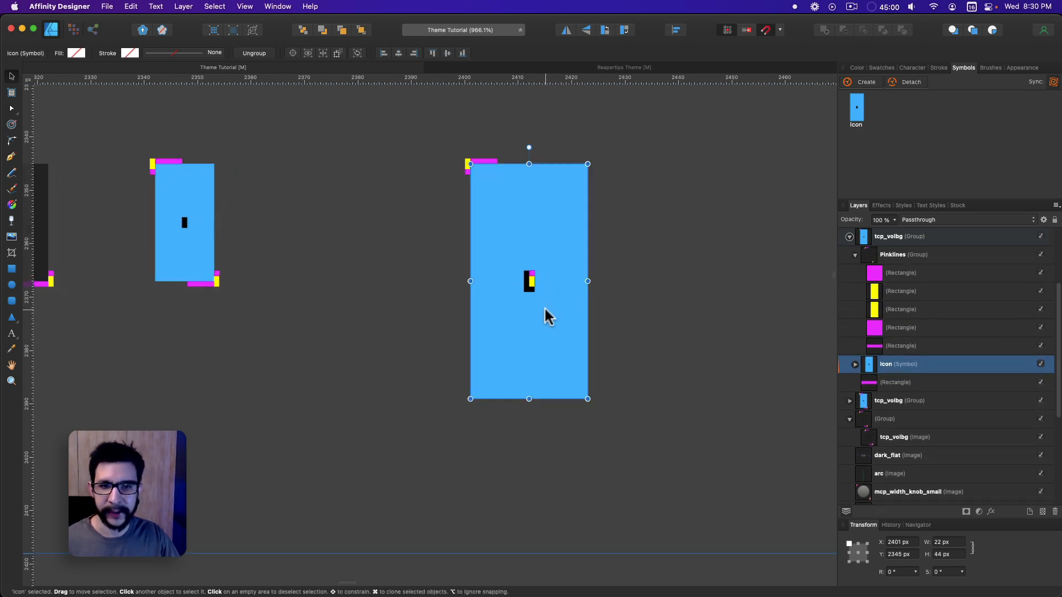
pyautogui.scroll(2, 531, 281)
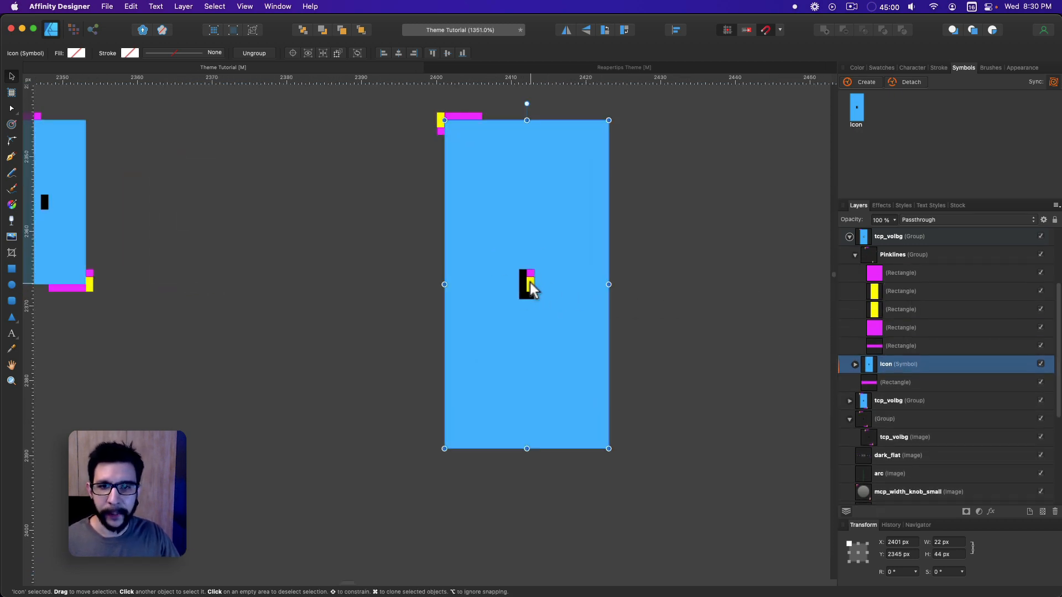
pyautogui.click(532, 282)
pyautogui.scroll(3, 530, 276)
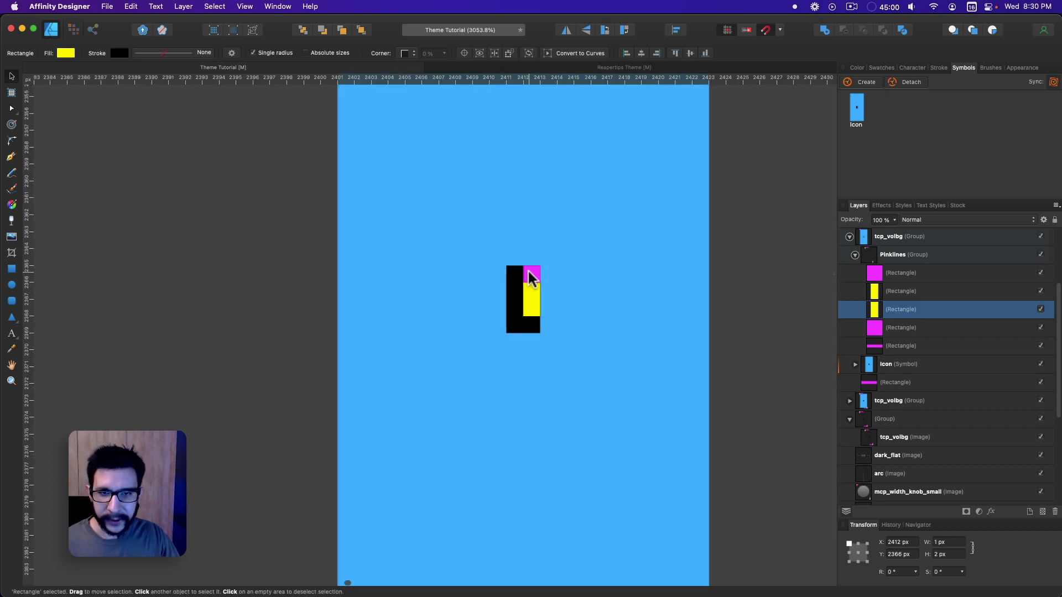
pyautogui.keyDown('shift'); pyautogui.click(530, 277); pyautogui.keyUp('shift')
pyautogui.scroll(-2, 530, 277)
pyautogui.moveTo(533, 291); pyautogui.dragTo(641, 515)
pyautogui.scroll(-2, 643, 522)
pyautogui.hscroll(-5, 515, 412)
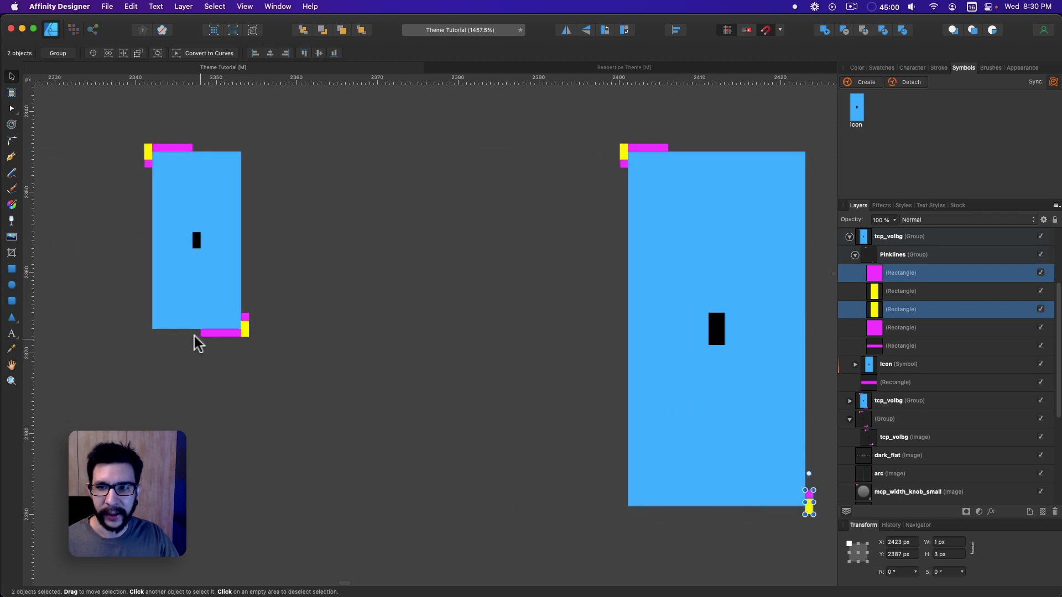
pyautogui.moveTo(784, 453); pyautogui.dragTo(681, 397)
pyautogui.press('super+z')
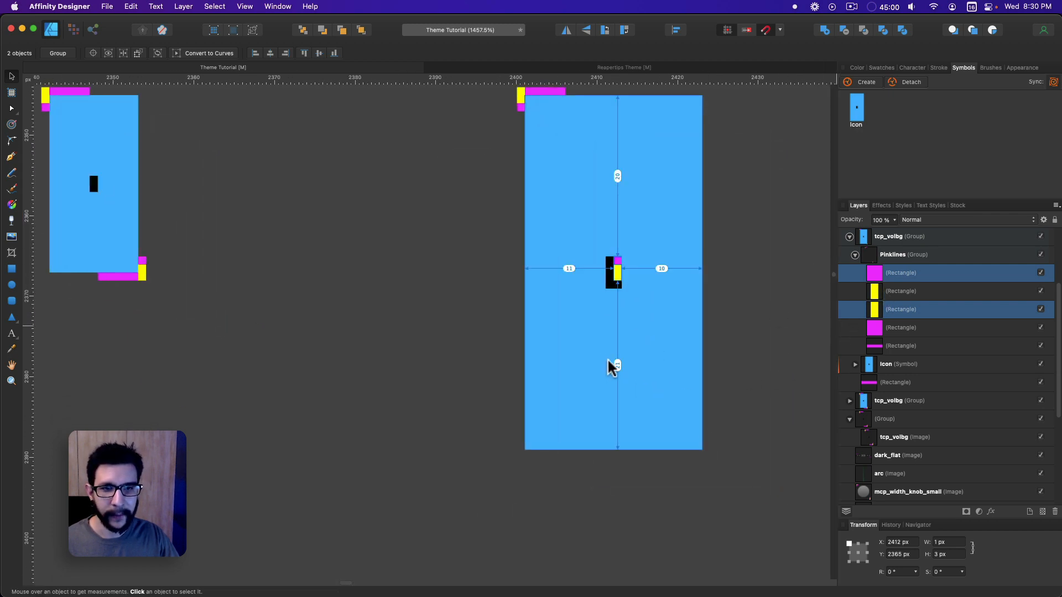
# Examine which pink and yellow marker rectangles belong to the Pinklines groups of the duplicated and original tcp_volbg.
pyautogui.click(902, 296)
pyautogui.click(901, 311)
pyautogui.moveTo(150, 288); pyautogui.dragTo(227, 313)
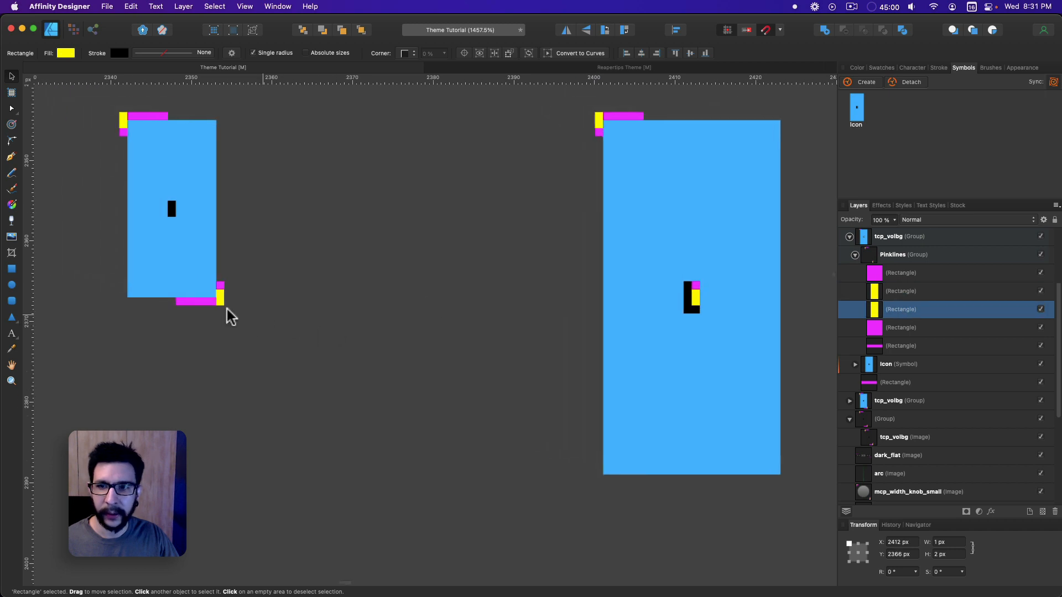
pyautogui.doubleClick(207, 302)
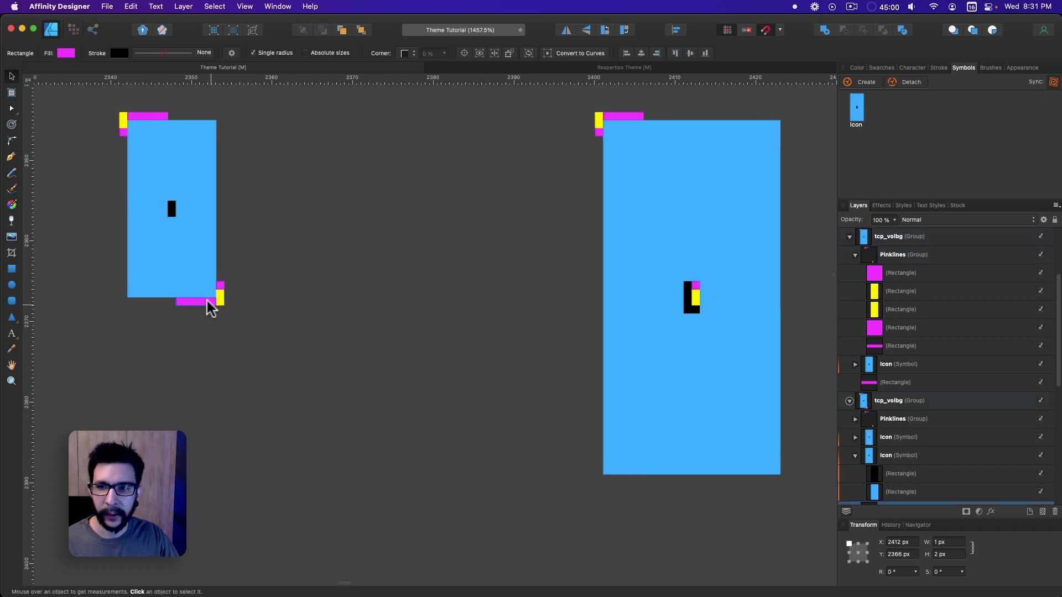
pyautogui.keyDown('super'); pyautogui.click(696, 294); pyautogui.keyUp('super')
pyautogui.keyDown('shift'); pyautogui.keyDown('super'); pyautogui.click(696, 286); pyautogui.keyUp('super'); pyautogui.keyUp('shift')
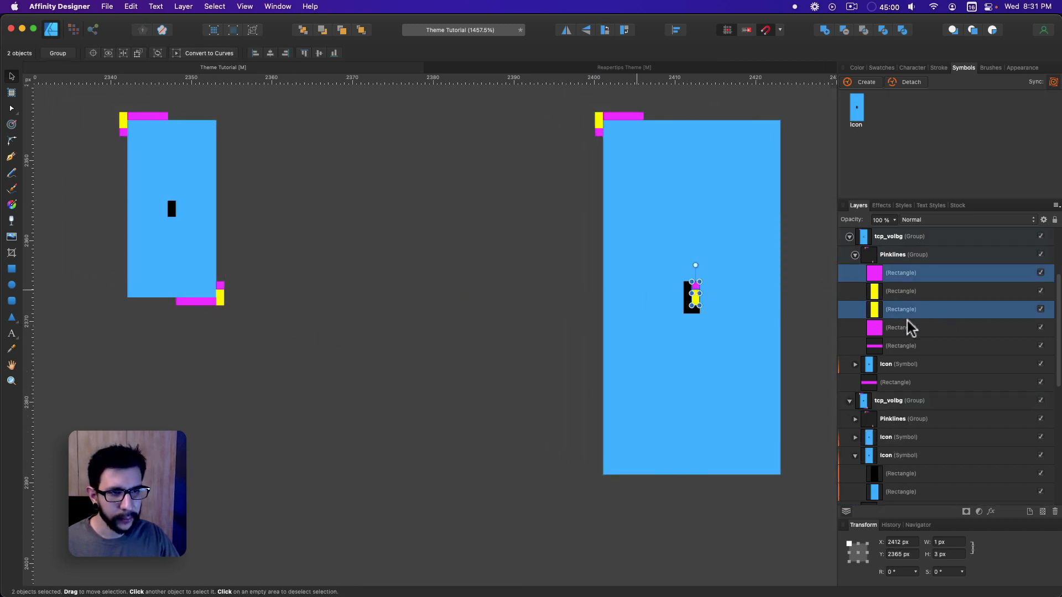
pyautogui.click(911, 295)
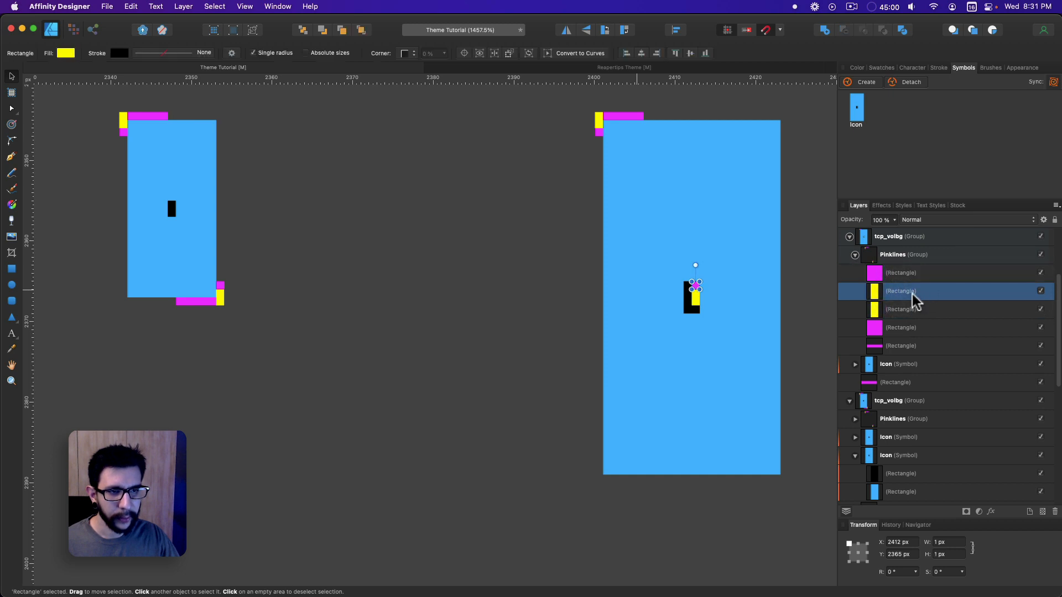
pyautogui.click(902, 345)
pyautogui.hscroll(3, 623, 311)
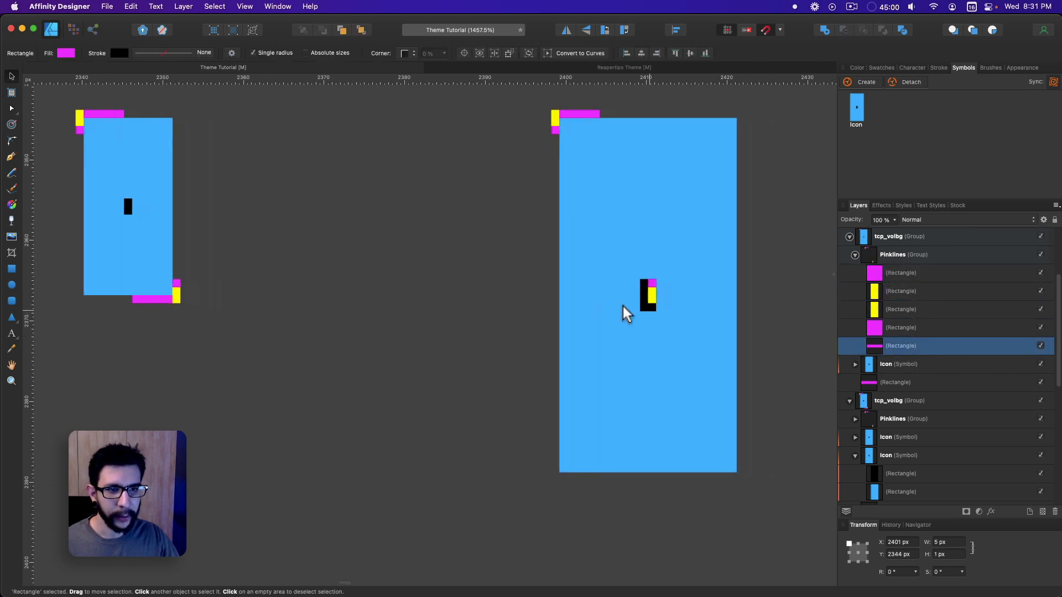
pyautogui.scroll(1, 935, 314)
pyautogui.hscroll(-5, 293, 285)
pyautogui.scroll(1, 293, 285)
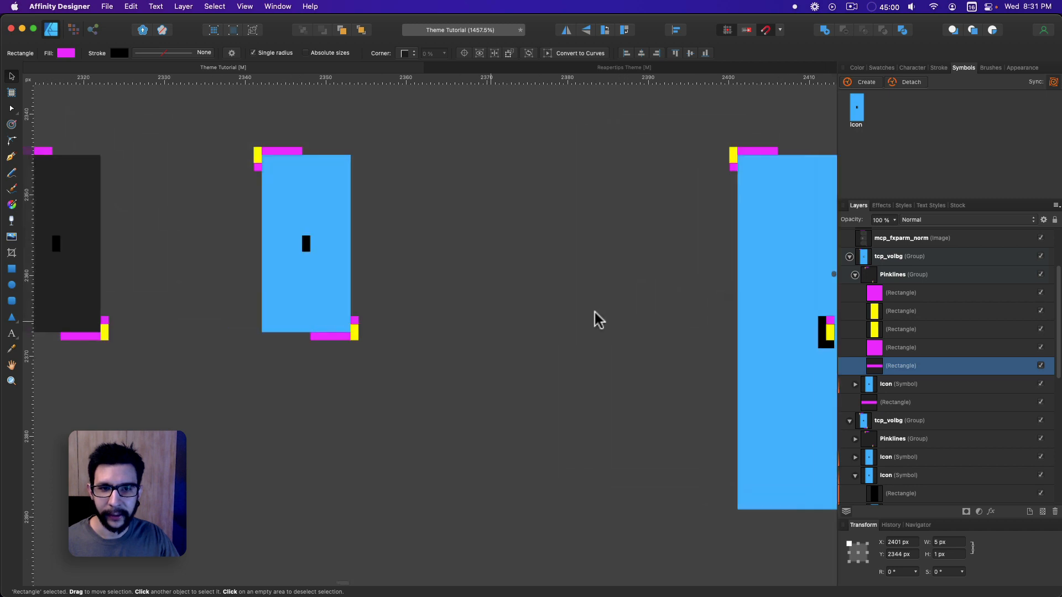
pyautogui.click(355, 334)
pyautogui.keyDown('shift'); pyautogui.click(353, 321); pyautogui.keyUp('shift')
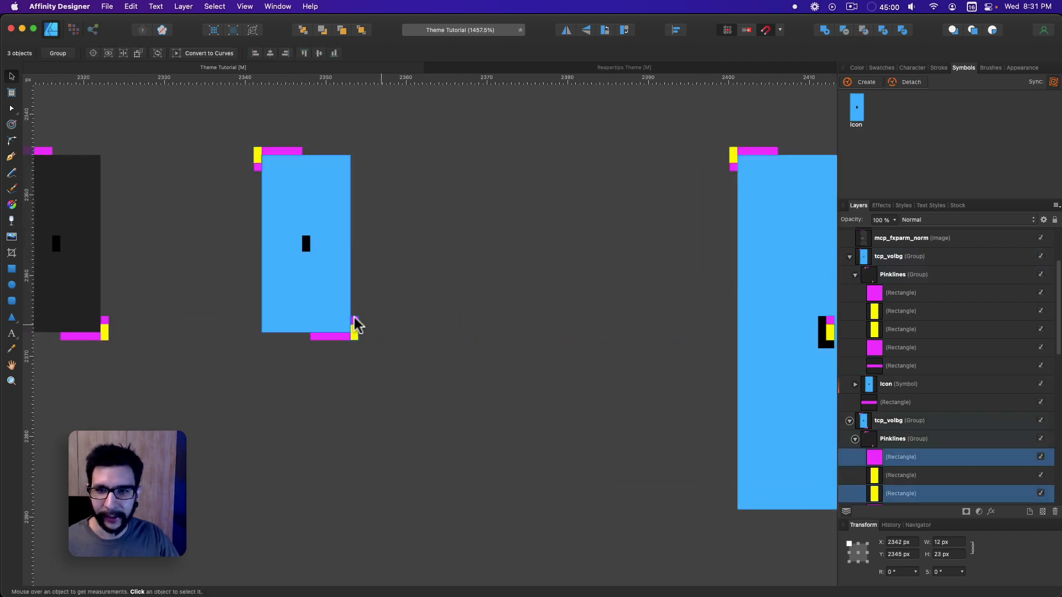
pyautogui.scroll(-4, 901, 401)
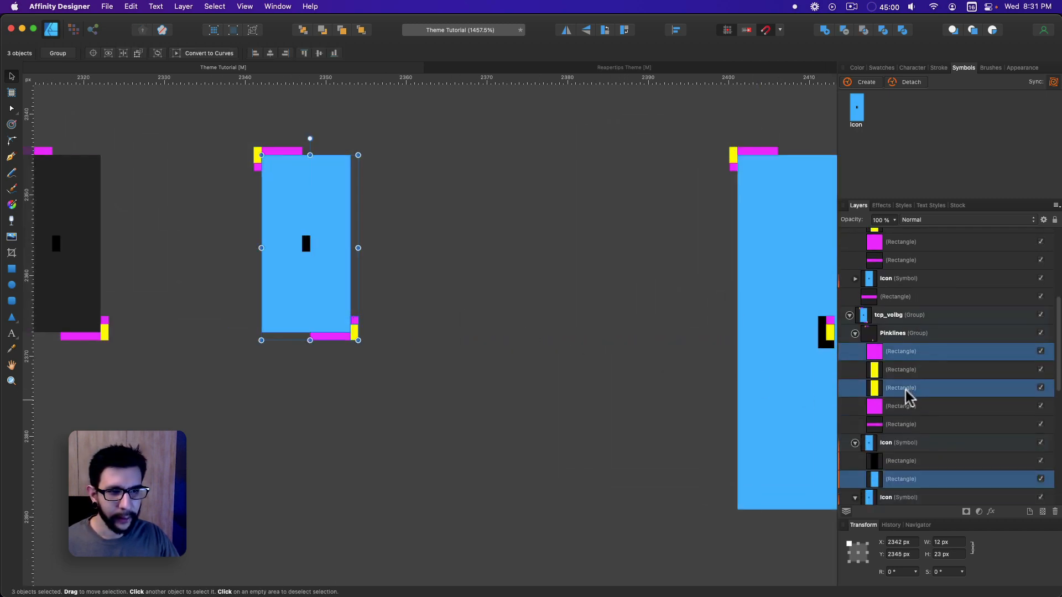
pyautogui.click(446, 355)
# Move the loose pink rectangle below the original icon into the original tcp_volbg's Pinklines group.
pyautogui.scroll(3, 383, 343)
pyautogui.click(373, 338)
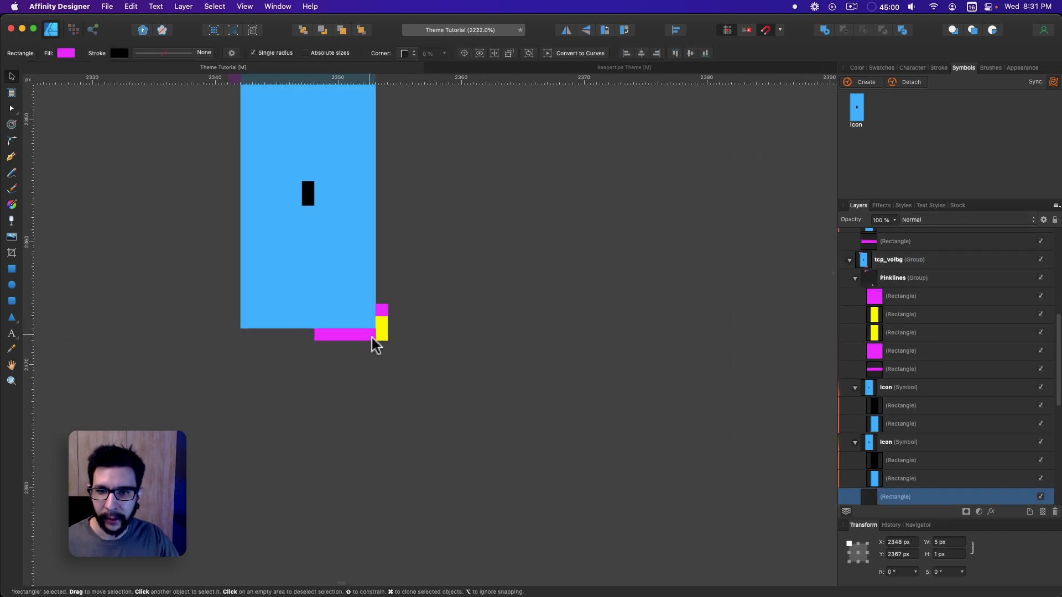
pyautogui.scroll(5, 373, 338)
pyautogui.press('super+z')
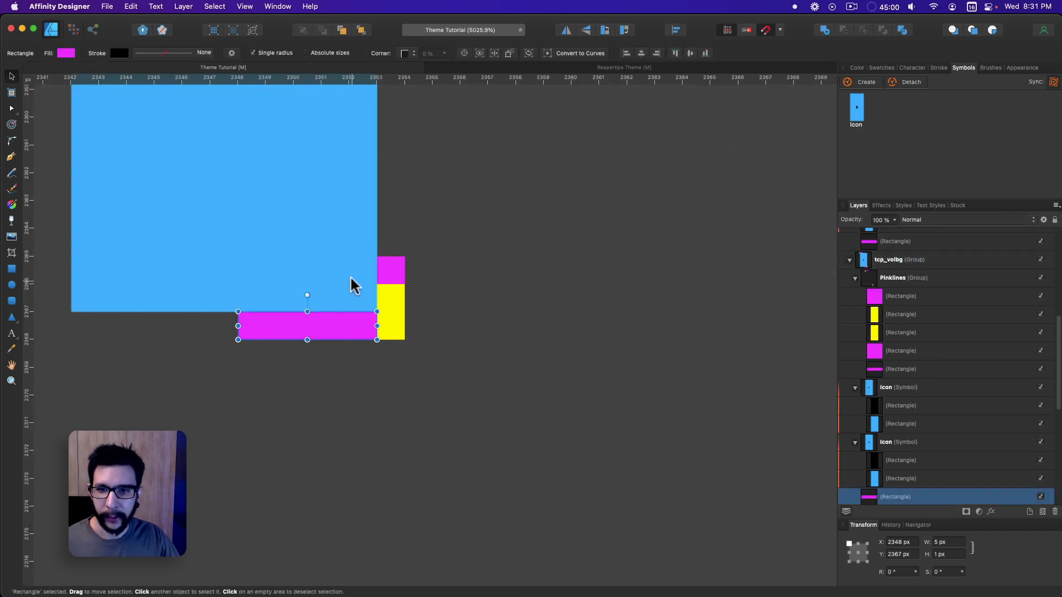
pyautogui.press('super+z')
pyautogui.click(881, 426)
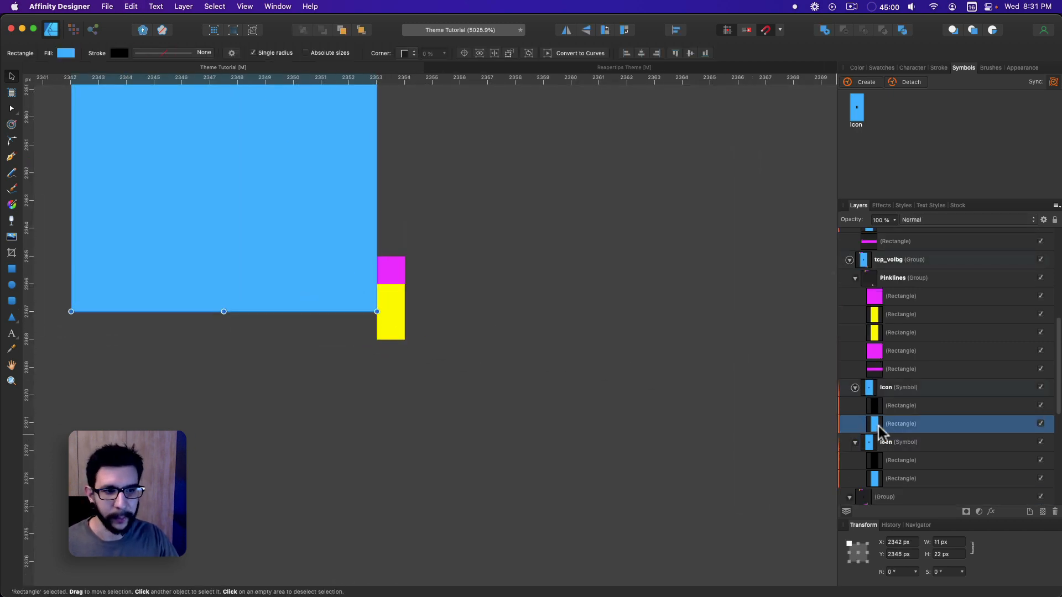
pyautogui.scroll(-4, 905, 415)
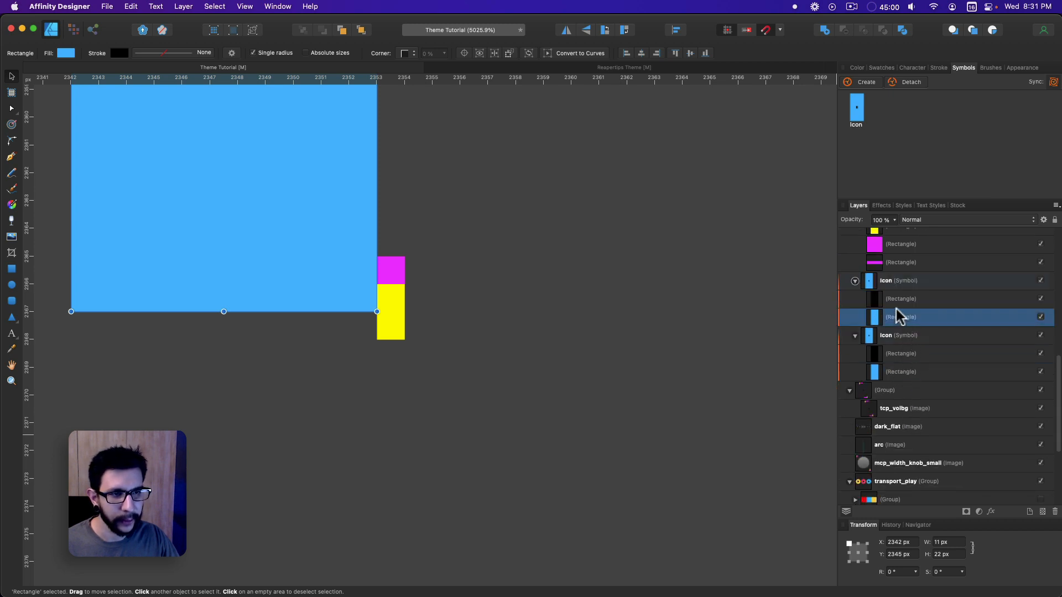
pyautogui.scroll(2, 904, 298)
pyautogui.click(908, 298)
pyautogui.scroll(4, 907, 304)
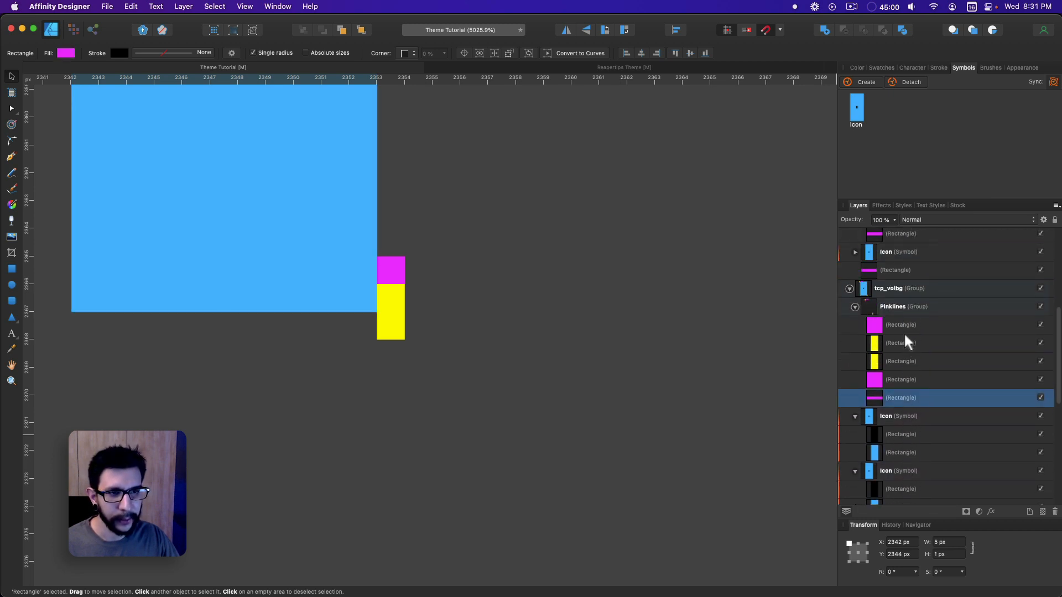
pyautogui.press('super+shift+z')
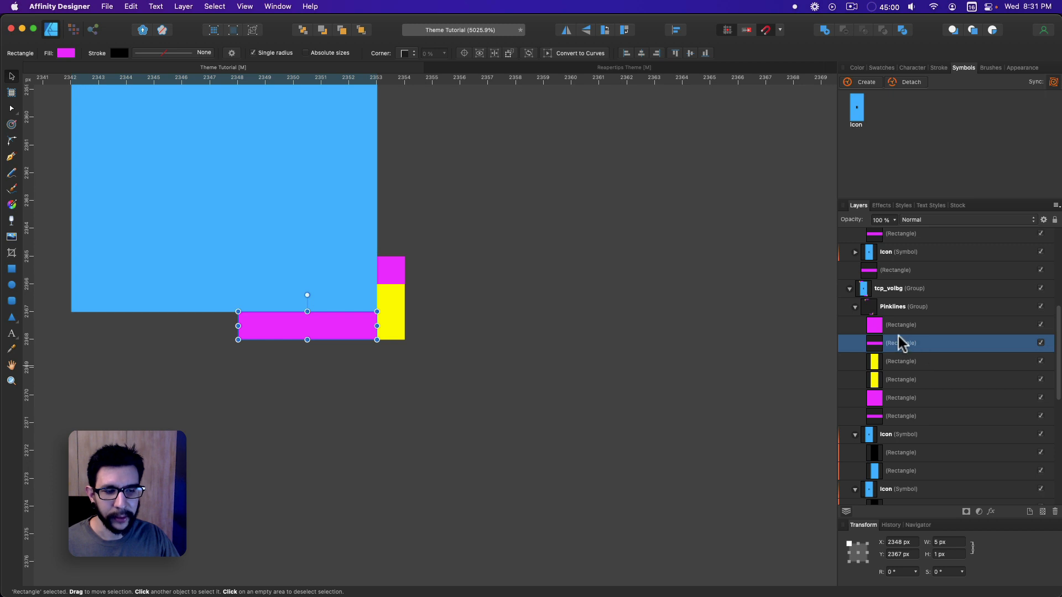
# Replace the duplicated tcp_volbg's Pinklines group with a copy of the original's Pinklines, positioned at X 2400 px, Y 2344 px.
pyautogui.scroll(-3, 247, 261)
pyautogui.click(895, 311)
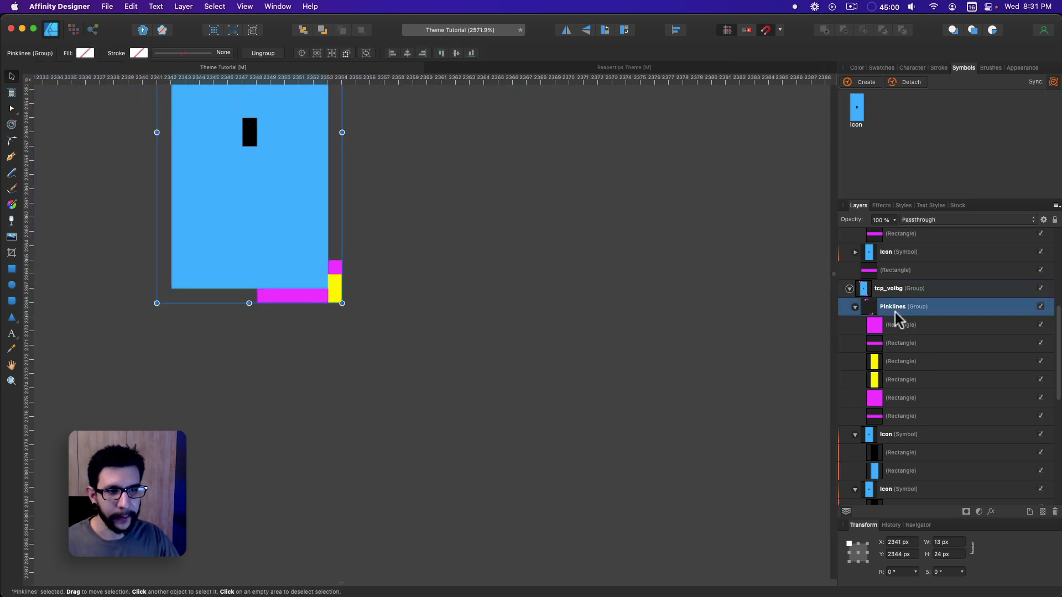
pyautogui.scroll(-5, 600, 306)
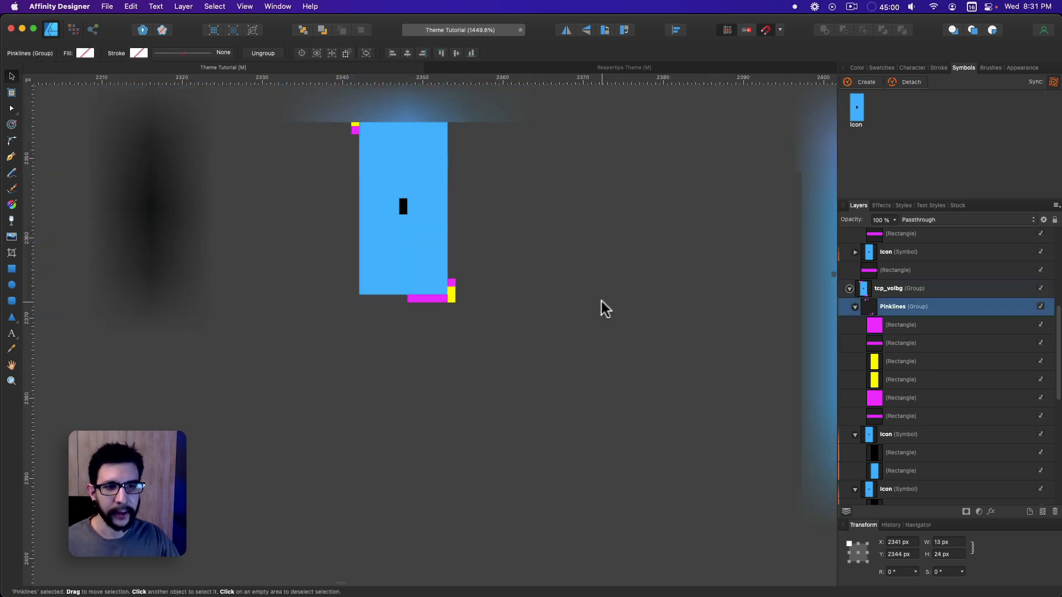
pyautogui.hscroll(3, 415, 339)
pyautogui.click(539, 248)
pyautogui.hscroll(2, 646, 270)
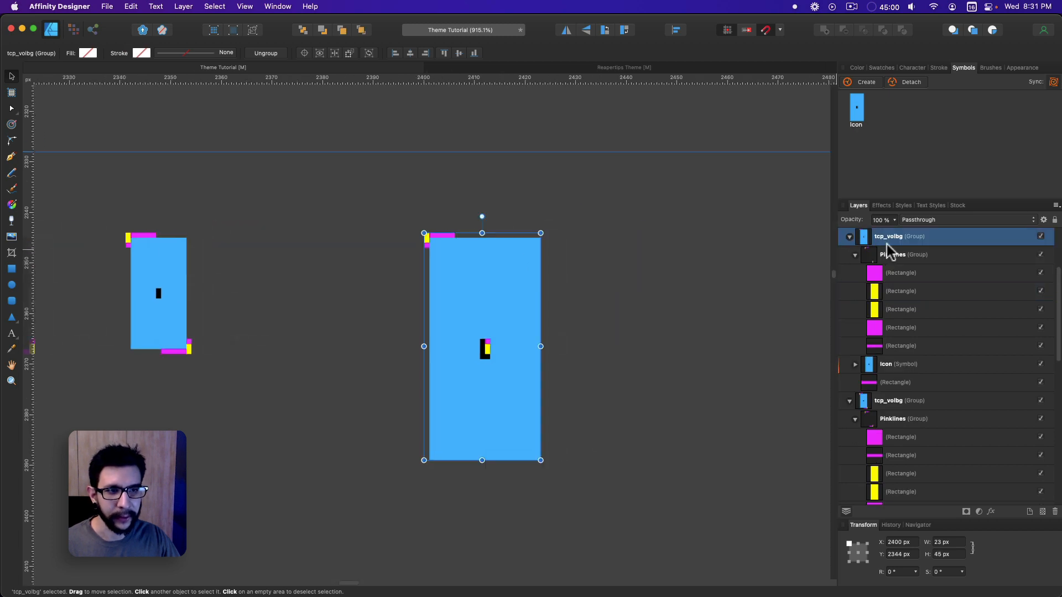
pyautogui.click(890, 255)
pyautogui.click(855, 255)
pyautogui.doubleClick(888, 256)
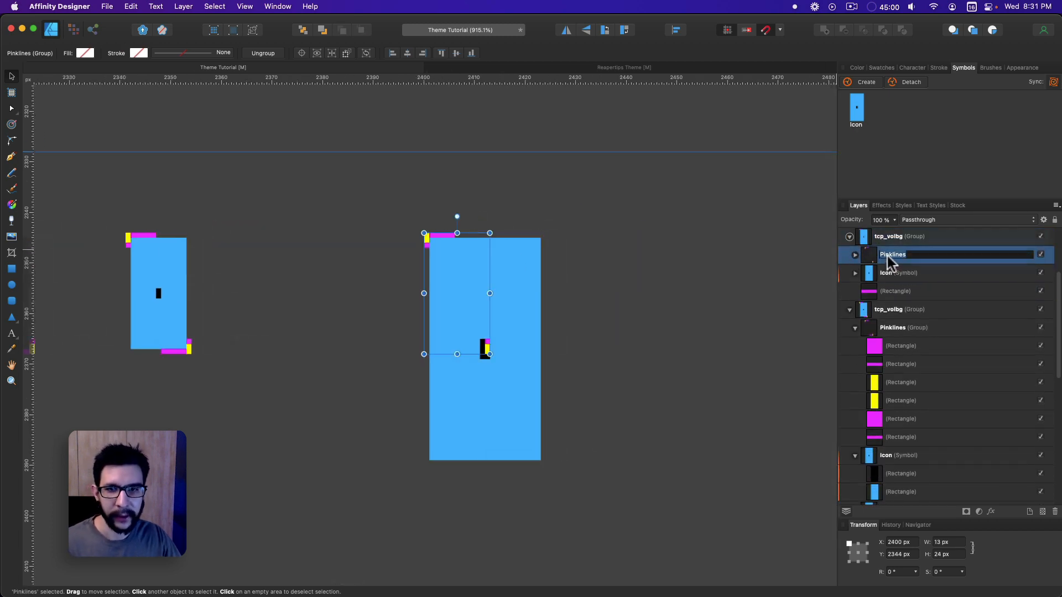
pyautogui.click(892, 257)
pyautogui.click(892, 267)
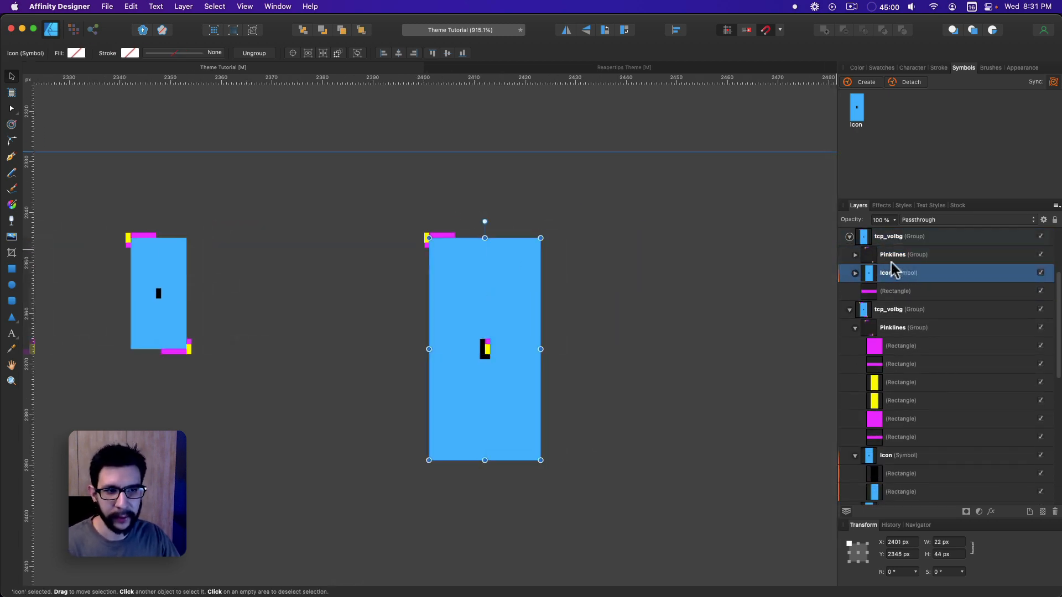
pyautogui.click(892, 257)
pyautogui.press('Delete')
pyautogui.press('super+z')
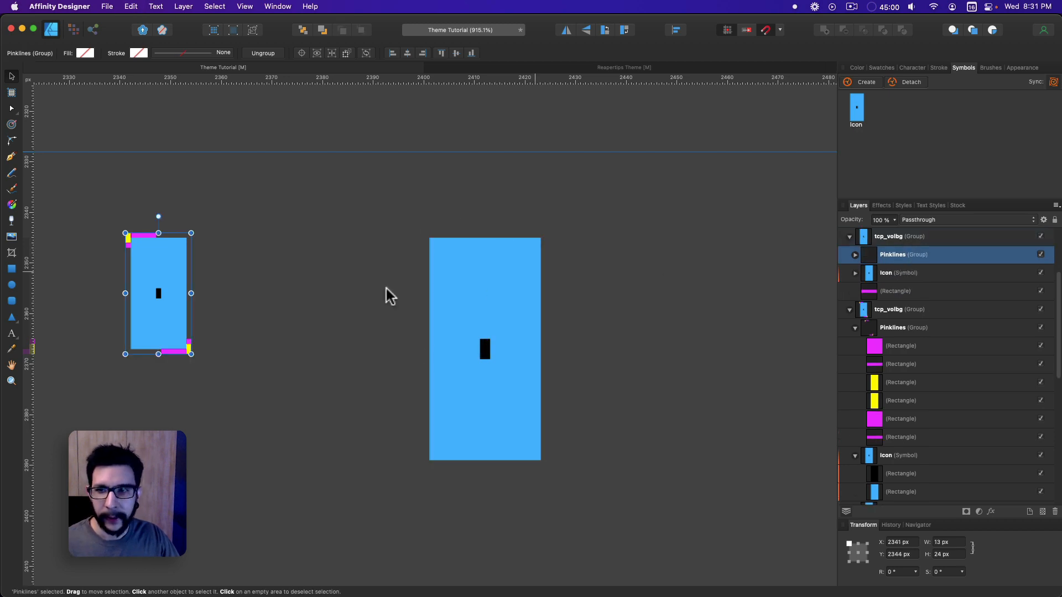
pyautogui.moveTo(177, 294); pyautogui.dragTo(473, 287)
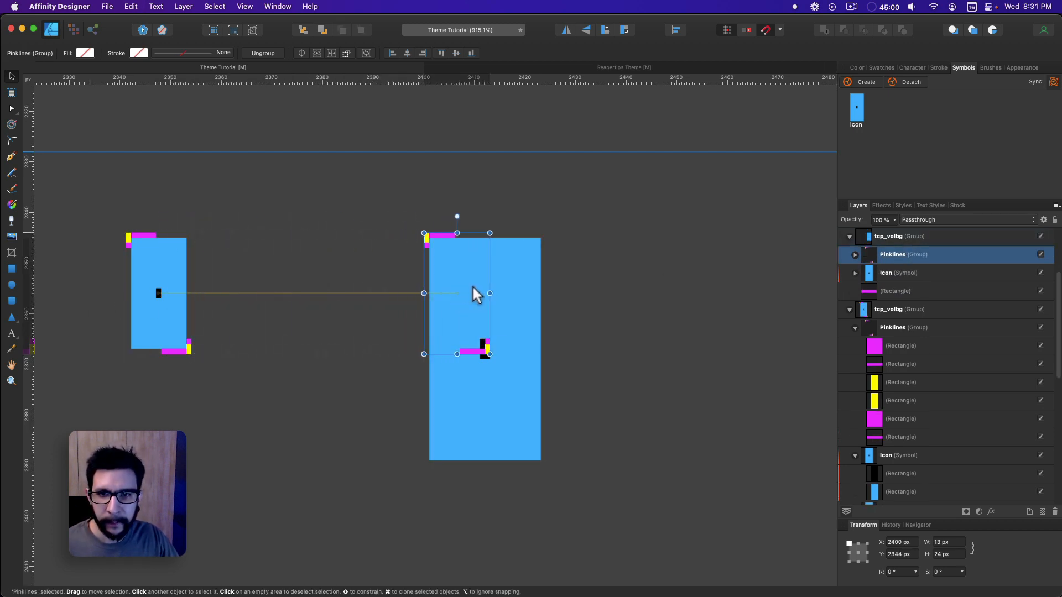
# Move the lower two pink rectangles and the lower yellow rectangle of the duplicate's Pinklines group to the enlarged icon's lower-right corner.
pyautogui.click(855, 255)
pyautogui.click(901, 272)
pyautogui.scroll(3, 486, 348)
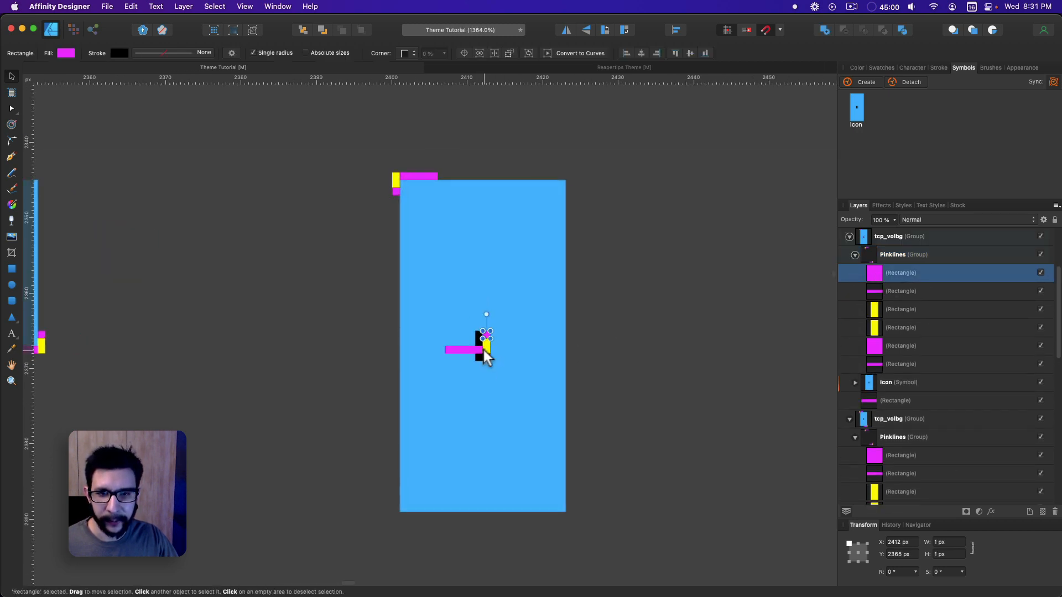
pyautogui.click(474, 349)
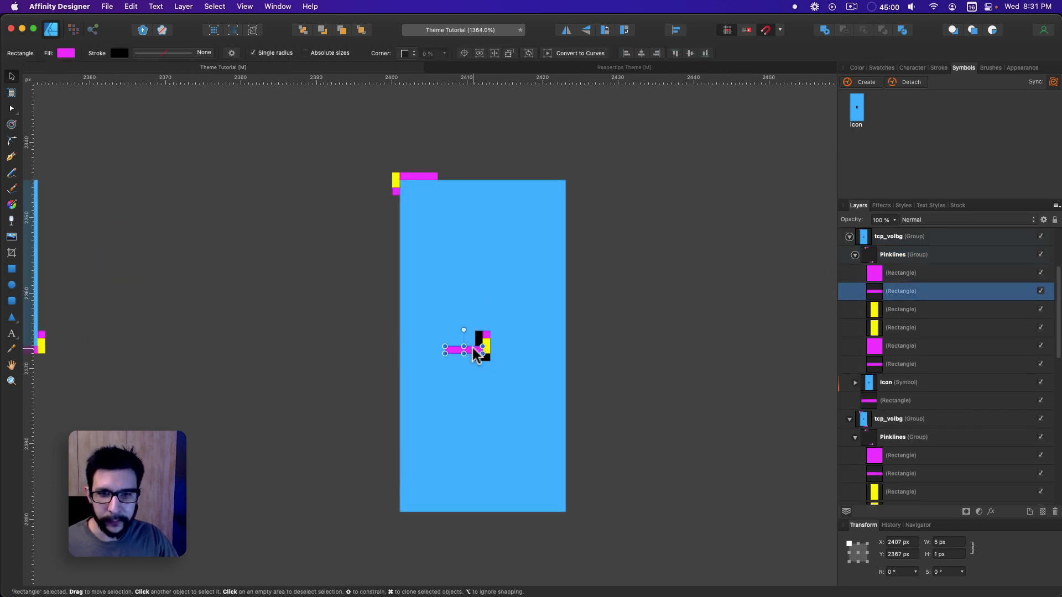
pyautogui.scroll(3, 474, 350)
pyautogui.keyDown('shift'); pyautogui.click(495, 350); pyautogui.keyUp('shift')
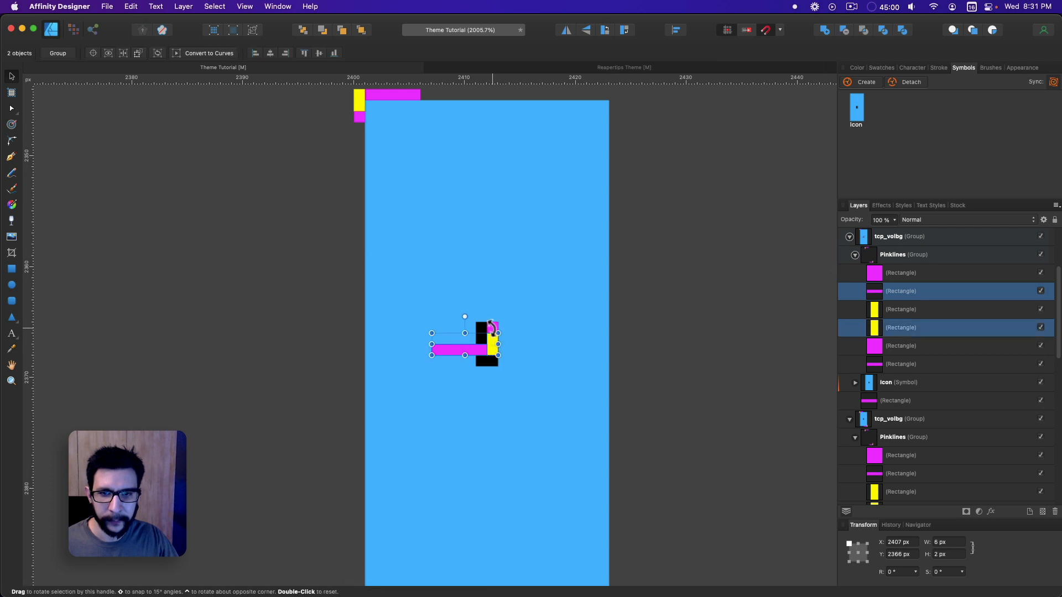
pyautogui.keyDown('shift'); pyautogui.click(492, 330); pyautogui.keyUp('shift')
pyautogui.moveTo(490, 354); pyautogui.dragTo(646, 520)
pyautogui.moveTo(646, 508); pyautogui.dragTo(623, 435)
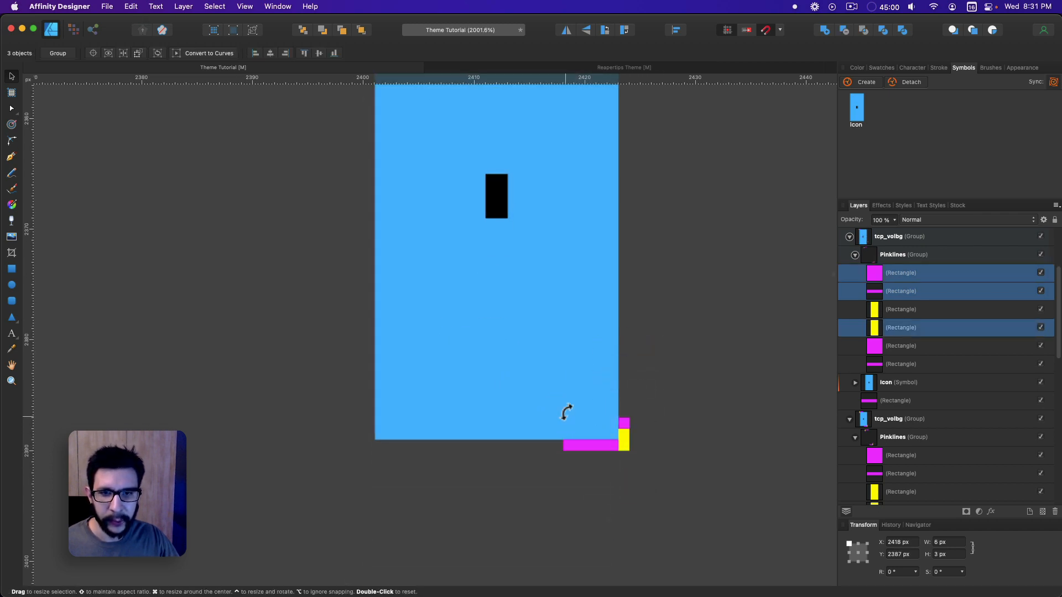
pyautogui.scroll(-3, 564, 410)
pyautogui.scroll(3, 557, 380)
pyautogui.click(670, 370)
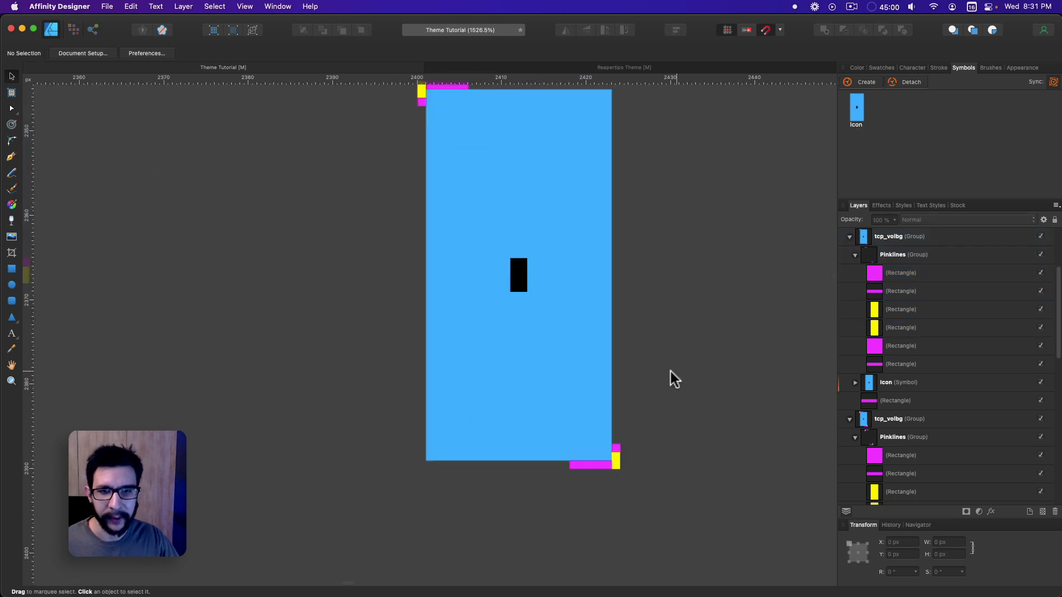
pyautogui.scroll(-3, 614, 386)
pyautogui.hscroll(-2, 618, 379)
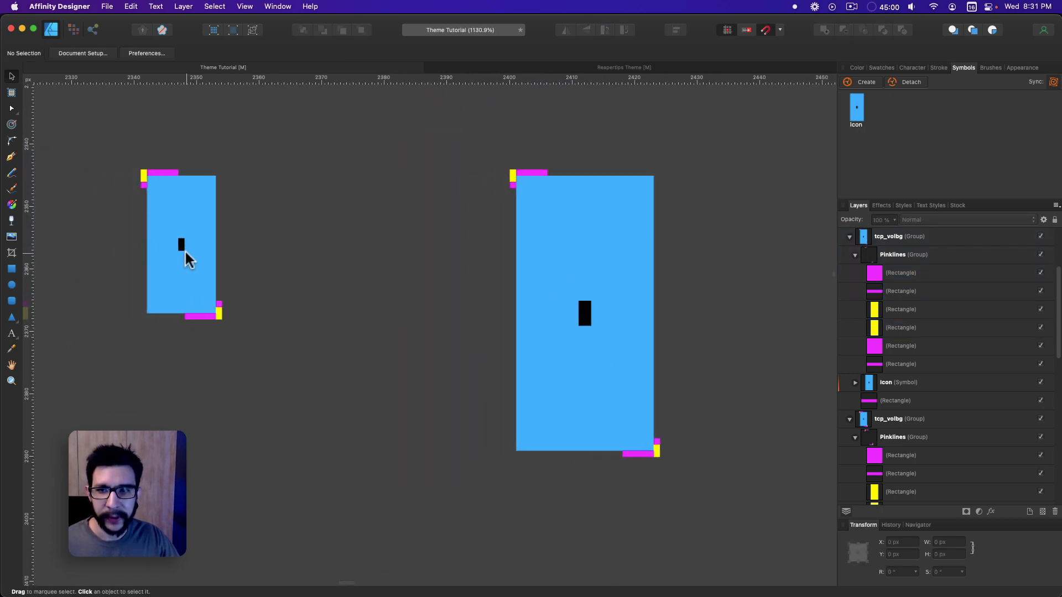
# Add a vertical guide at the black rectangle's left edge and extend the enlarged icon's top pink line to it, making it 10 px wide.
pyautogui.moveTo(28, 296); pyautogui.dragTo(577, 314)
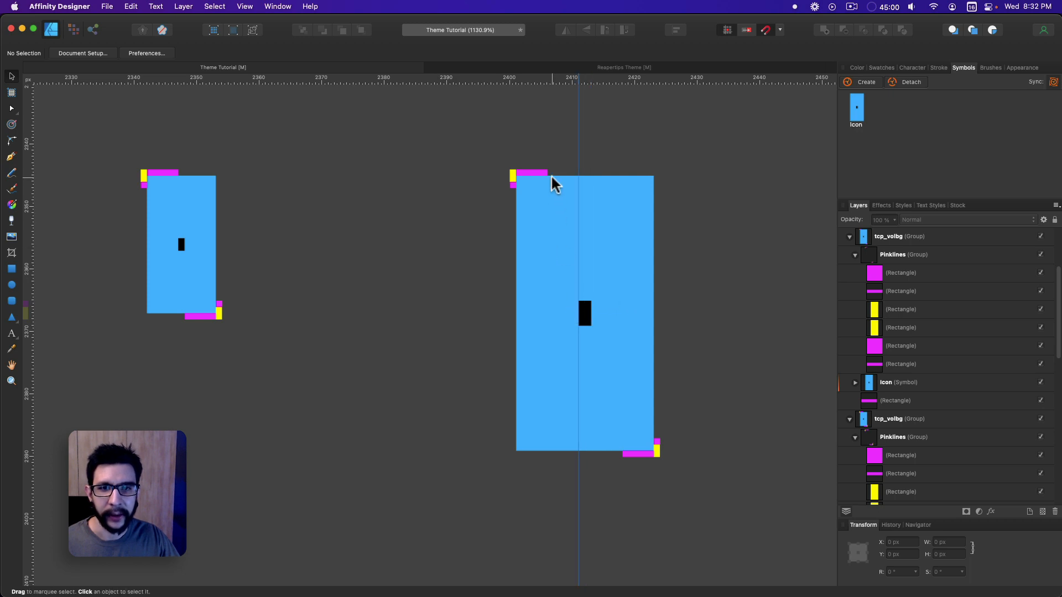
pyautogui.click(539, 173)
pyautogui.moveTo(547, 173); pyautogui.dragTo(578, 175)
pyautogui.scroll(3, 621, 438)
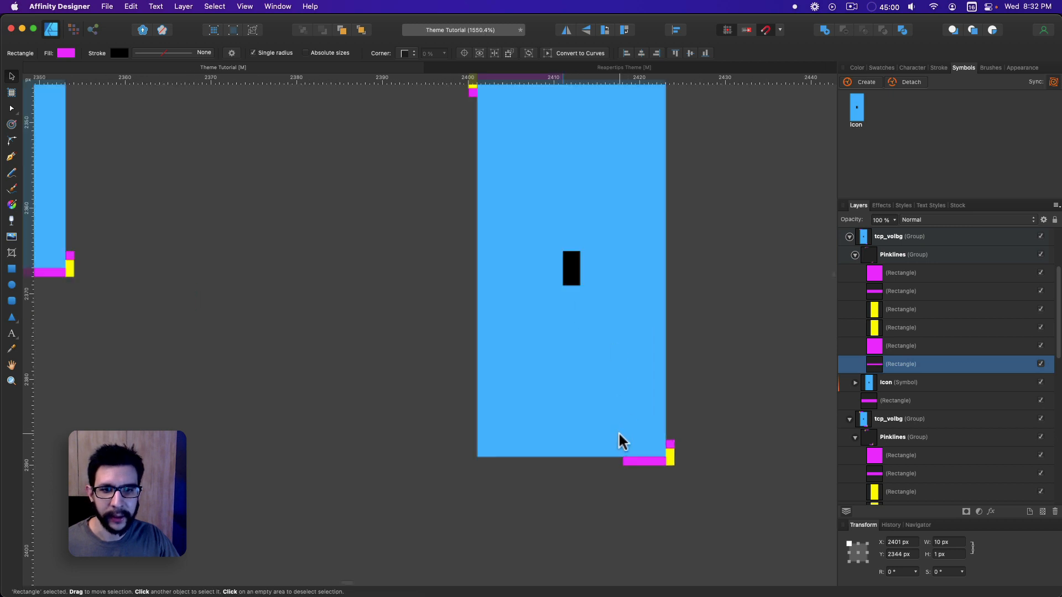
# Extend the enlarged icon's bottom pink line leftward to a width of about 9 px.
pyautogui.click(630, 461)
pyautogui.moveTo(619, 462); pyautogui.dragTo(584, 461)
pyautogui.moveTo(581, 367); pyautogui.dragTo(566, 413)
pyautogui.scroll(3, 557, 327)
pyautogui.moveTo(557, 327); pyautogui.dragTo(524, 126)
# Move the small pink square at the enlarged icon's lower-right corner up to Y 2386 px.
pyautogui.click(671, 400)
pyautogui.scroll(-2, 671, 398)
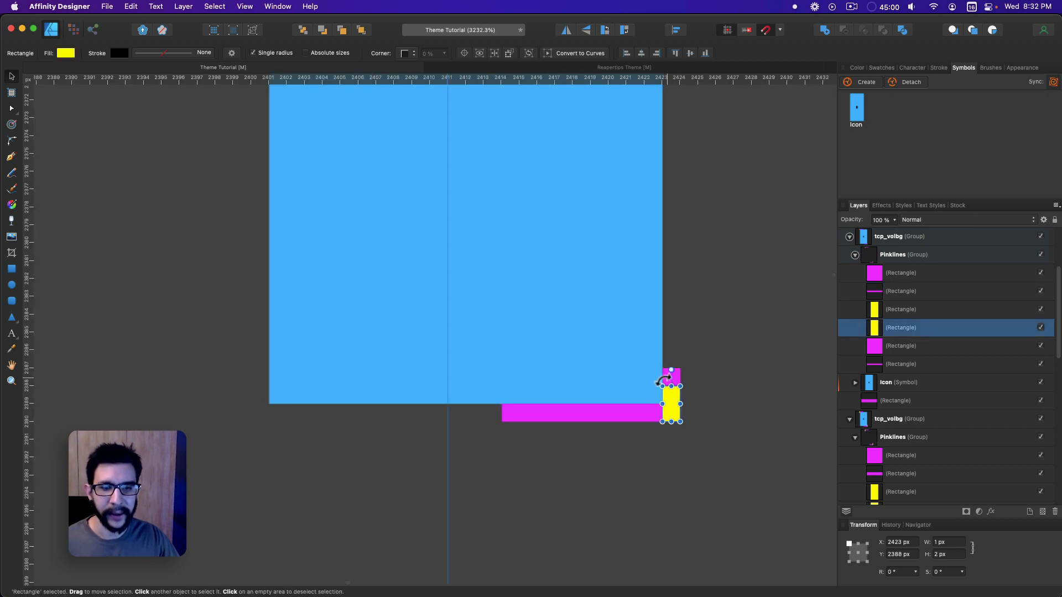
pyautogui.moveTo(620, 318); pyautogui.dragTo(466, 443)
pyautogui.scroll(-2, 375, 432)
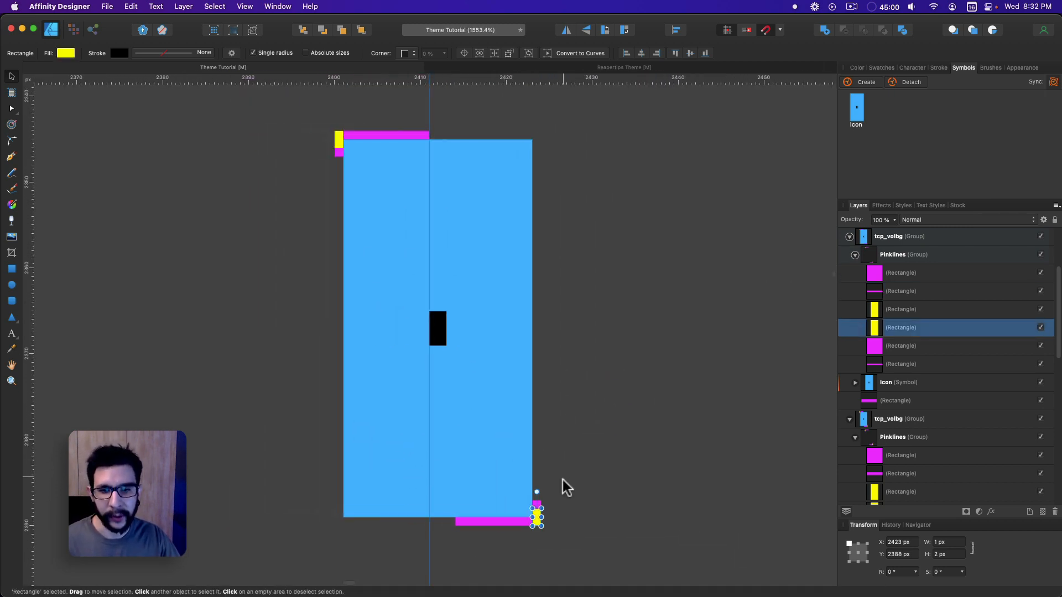
pyautogui.scroll(5, 543, 498)
pyautogui.click(528, 511)
pyautogui.moveTo(535, 517); pyautogui.dragTo(532, 498)
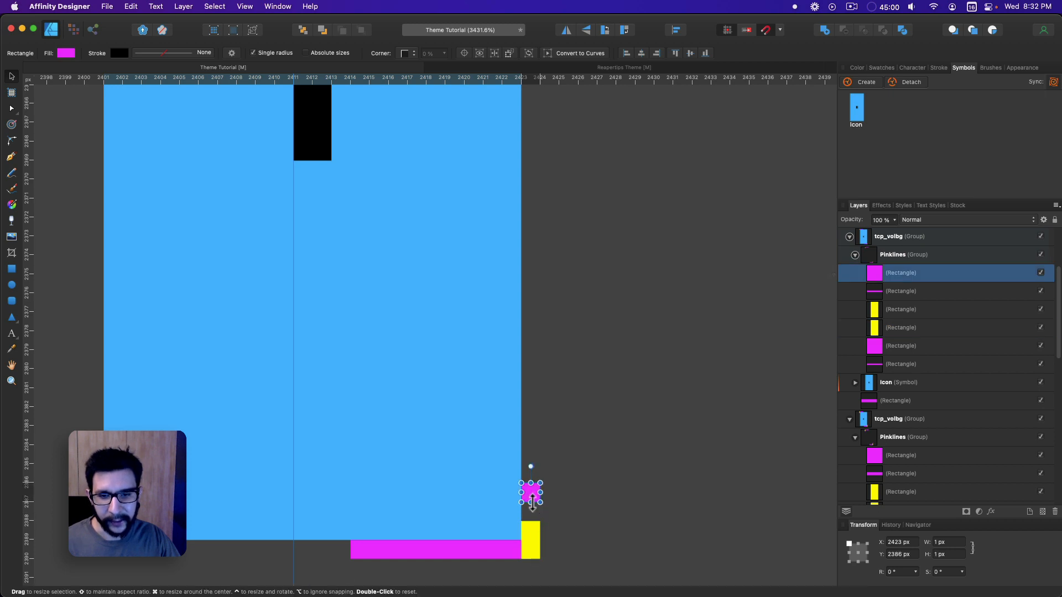
# Stretch the lower-right pink square upward to 2 px high and the yellow marker below it upward to 3 px high.
pyautogui.click(533, 531)
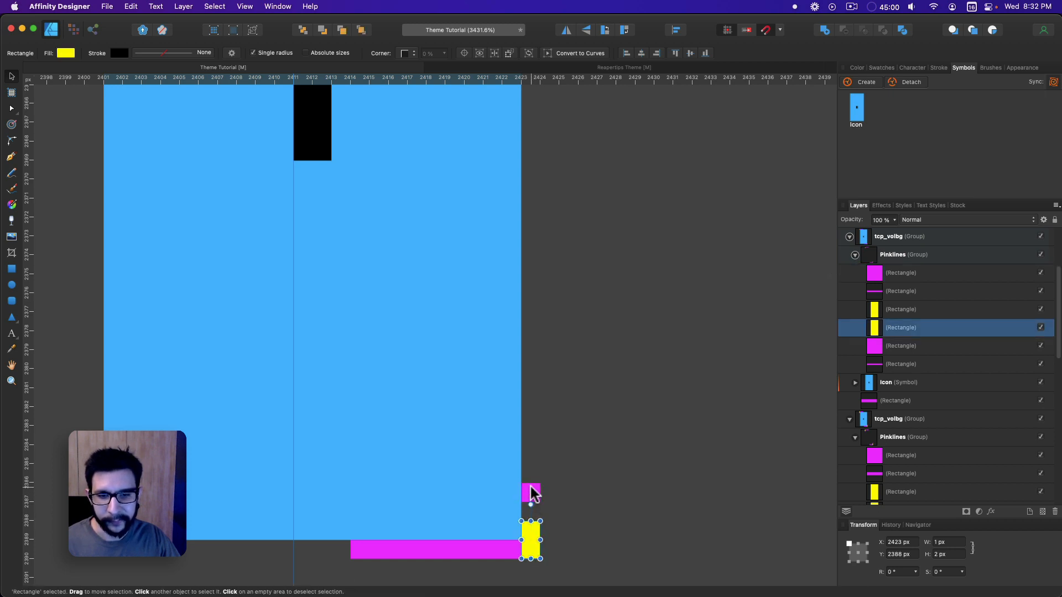
pyautogui.click(531, 492)
pyautogui.moveTo(531, 485); pyautogui.dragTo(531, 466)
pyautogui.click(531, 525)
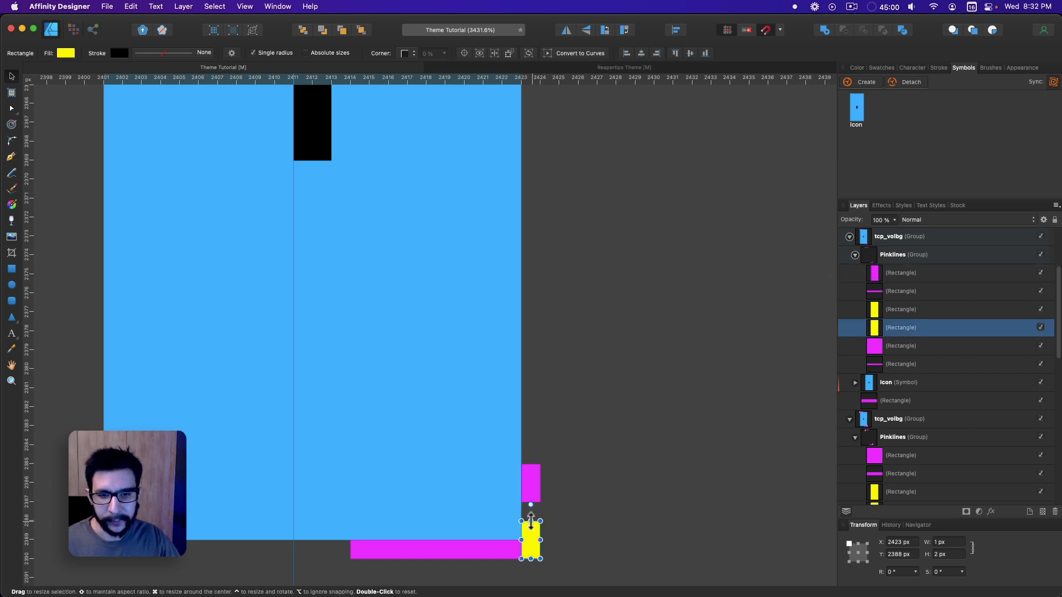
pyautogui.moveTo(531, 523); pyautogui.dragTo(531, 503)
# Move the enlarged icon's upper-left pink square down to Y 2347 px and stretch the yellow marker down to meet it, 3 px high.
pyautogui.scroll(-5, 500, 479)
pyautogui.scroll(4, 330, 199)
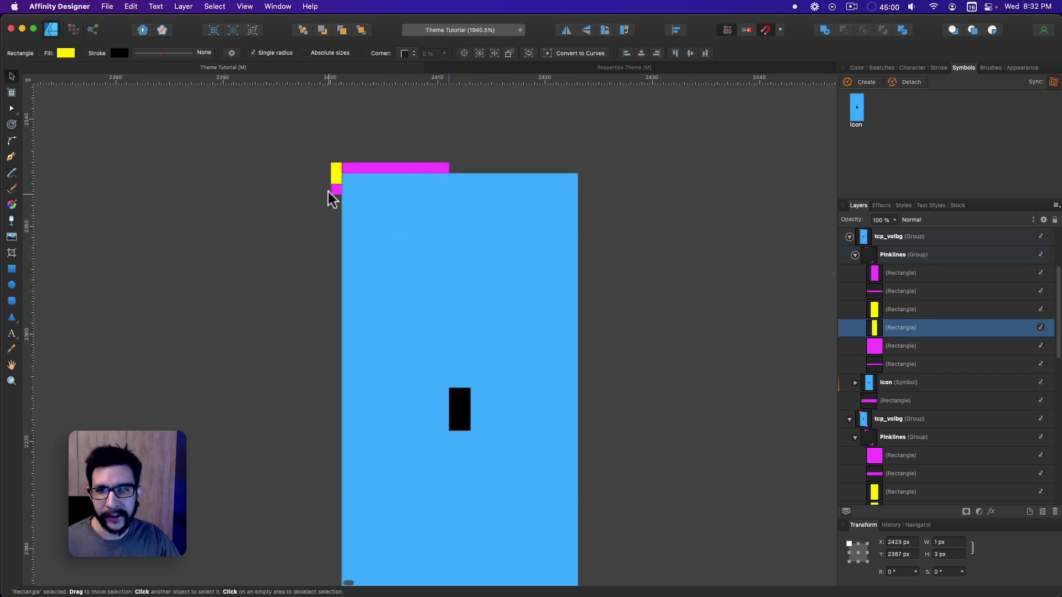
pyautogui.scroll(2, 330, 199)
pyautogui.click(336, 189)
pyautogui.press('Down')
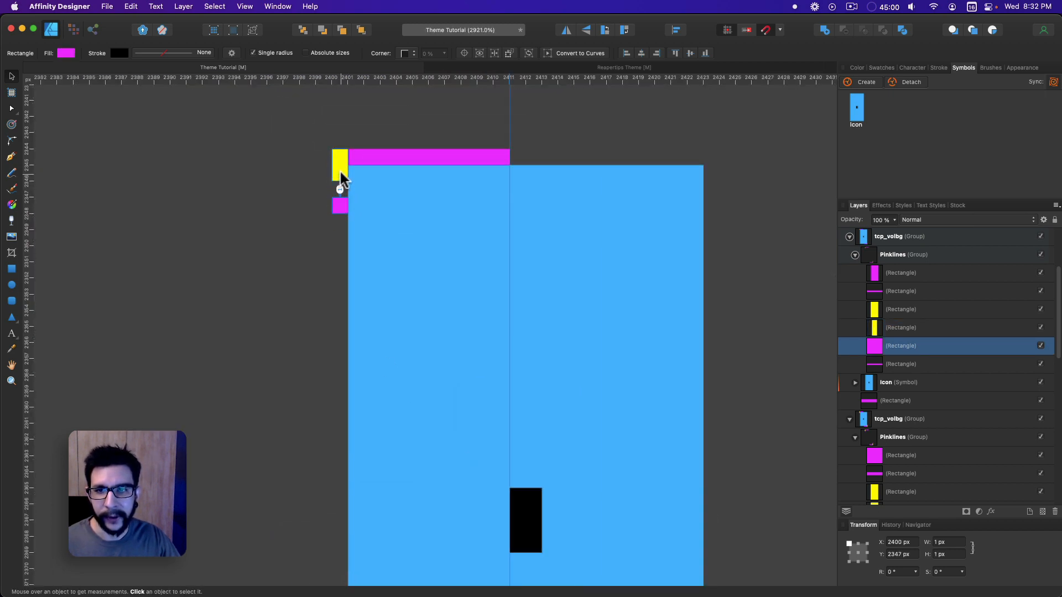
pyautogui.click(341, 177)
pyautogui.moveTo(340, 181); pyautogui.dragTo(344, 196)
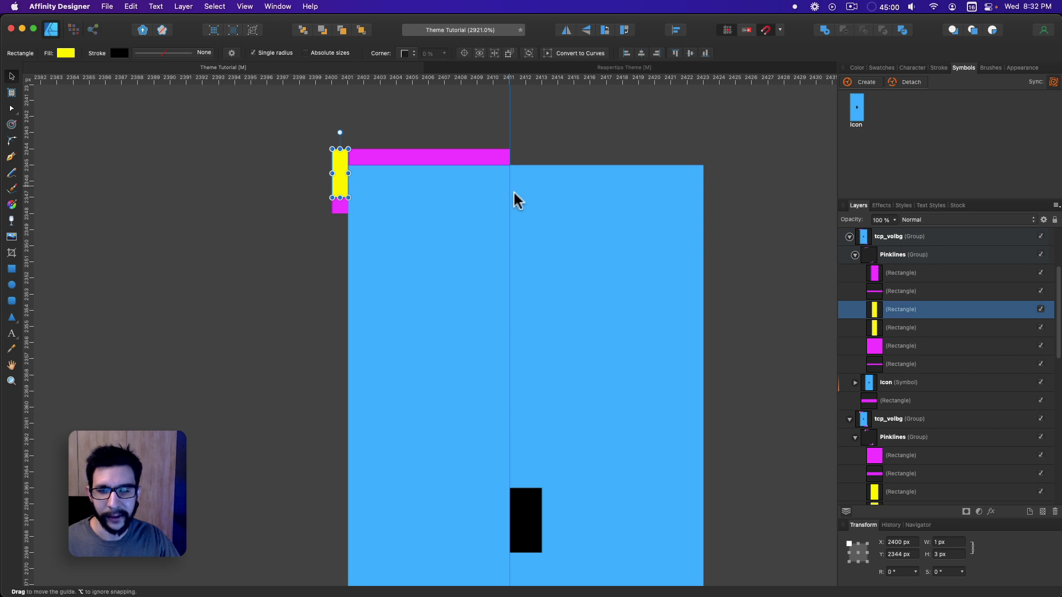
# Compare the heights of the lower-right yellow markers on the original and enlarged icons.
pyautogui.scroll(-8, 514, 200)
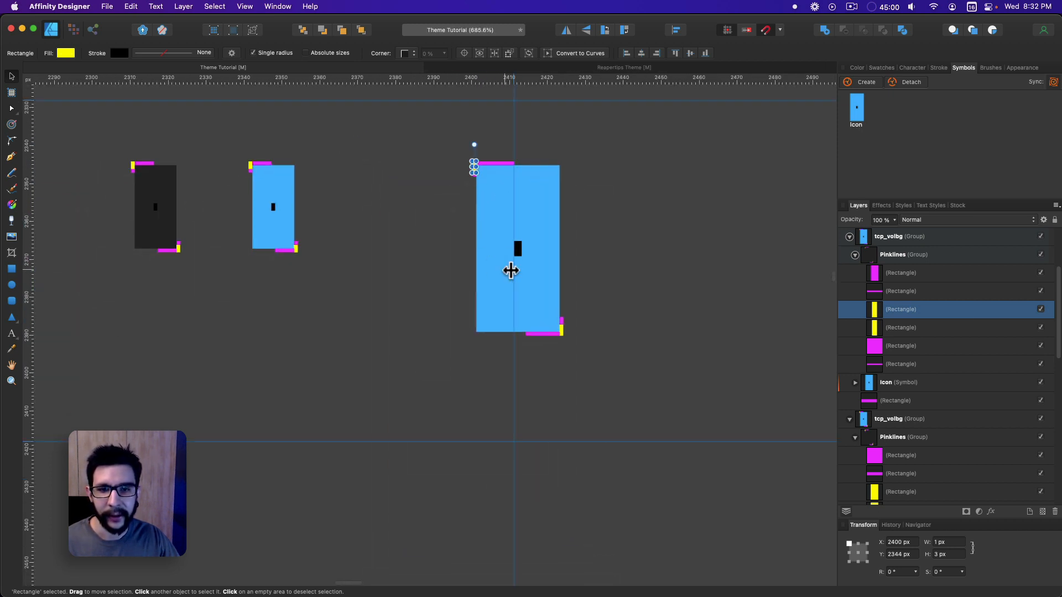
pyautogui.scroll(6, 579, 360)
pyautogui.click(616, 398)
pyautogui.scroll(-3, 595, 384)
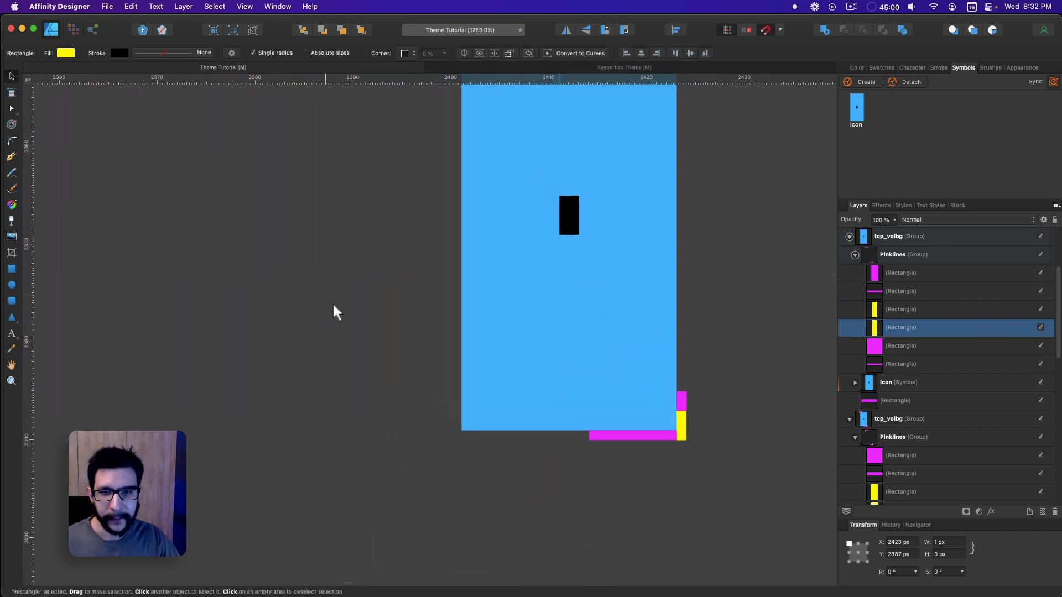
pyautogui.scroll(-8, 185, 253)
pyautogui.scroll(10, 432, 367)
pyautogui.click(447, 387)
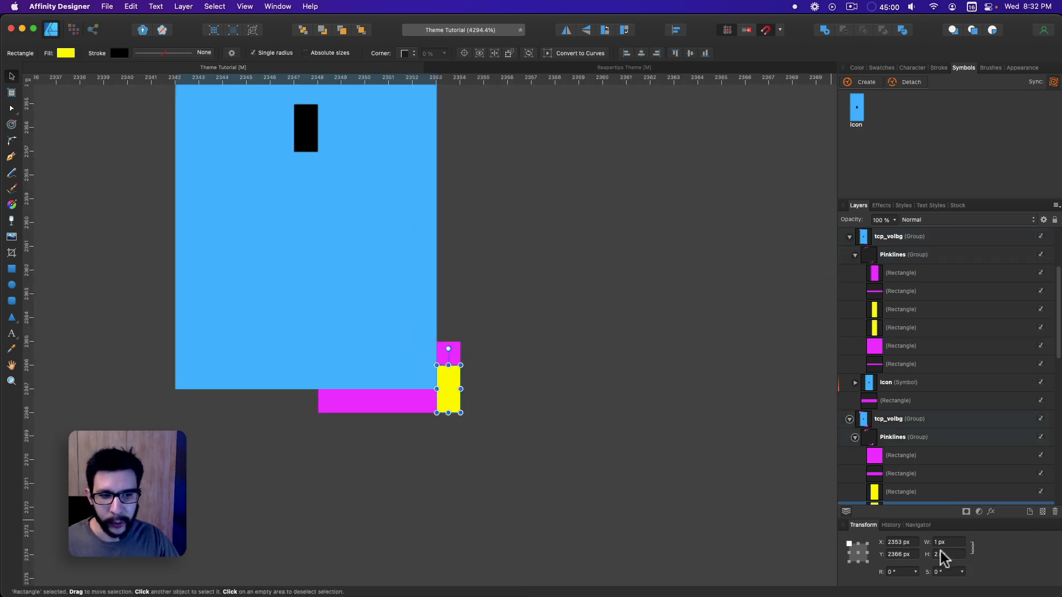
pyautogui.scroll(-10, 520, 369)
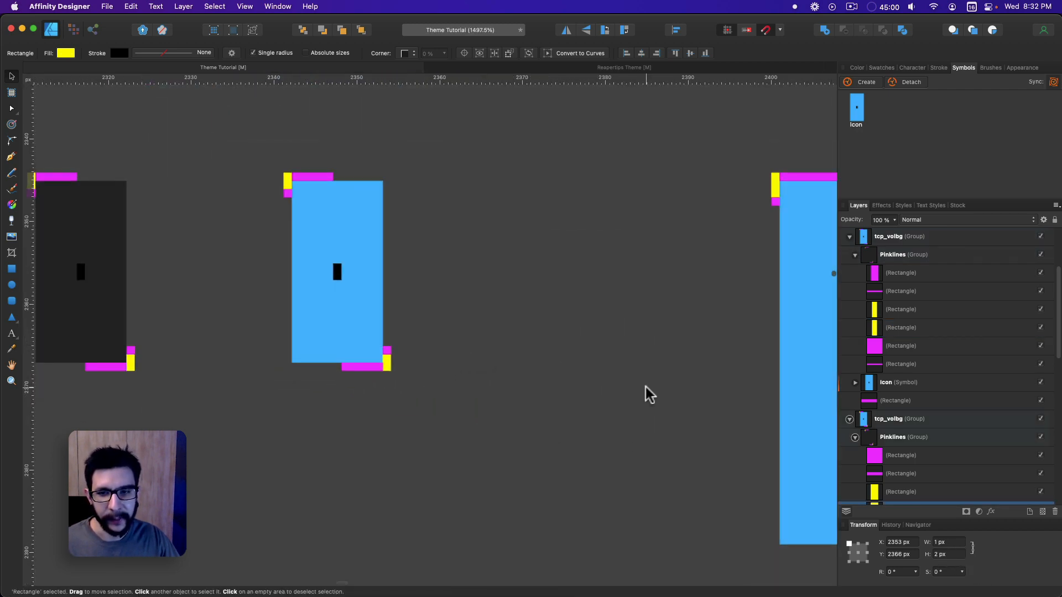
pyautogui.hscroll(8, 525, 360)
pyautogui.scroll(6, 567, 474)
pyautogui.click(568, 477)
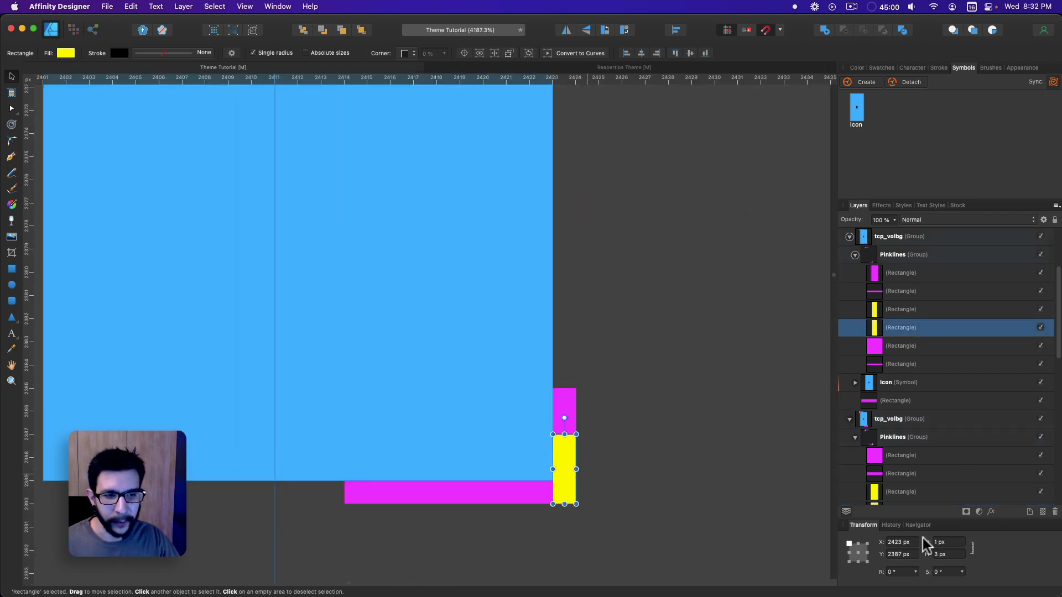
# Try setting the enlarged icon's lower-right yellow marker to 4 px high with proportions locked, and undo it.
pyautogui.click(923, 557)
pyautogui.write('4')
pyautogui.press('Return')
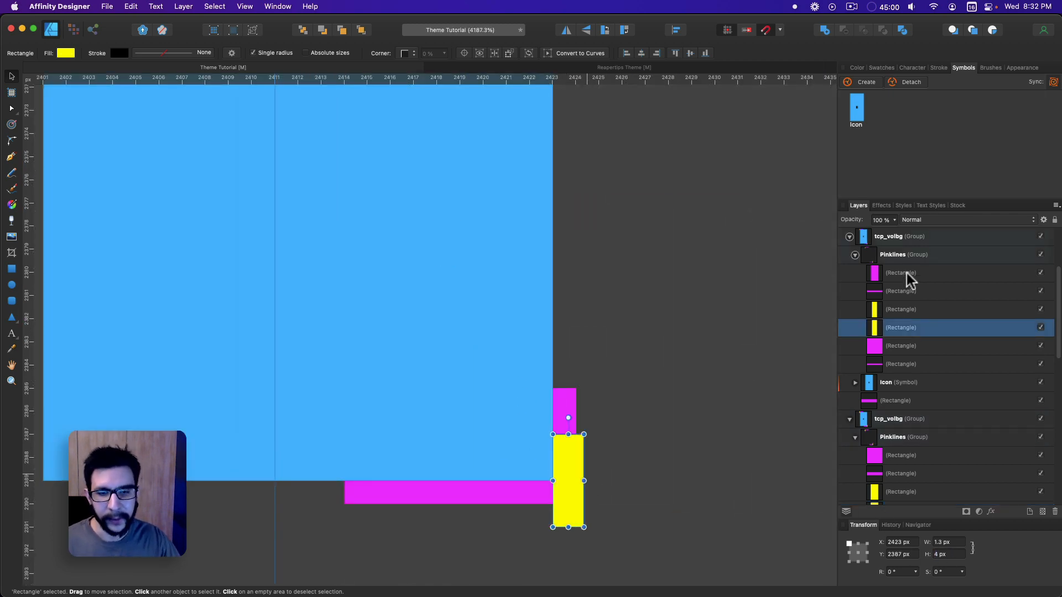
pyautogui.press('super+z')
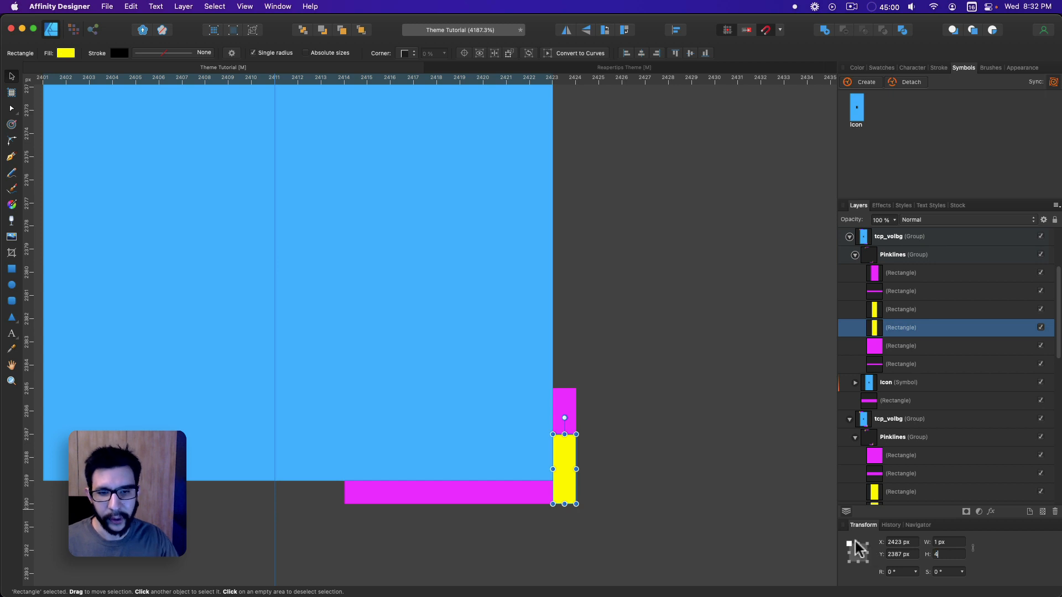
# Set the lower-right yellow marker's height to 4 px with proportions unlocked and move it with its adjoining pink marker up to Y 2384 px.
pyautogui.press('Return')
pyautogui.keyDown('shift'); pyautogui.click(565, 411); pyautogui.keyUp('shift')
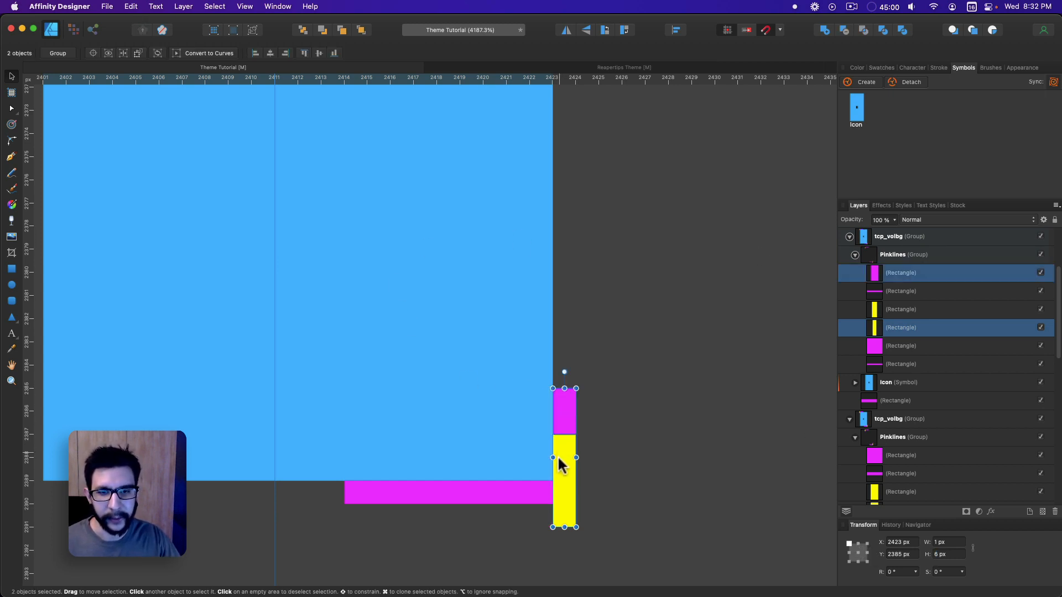
pyautogui.moveTo(558, 456); pyautogui.dragTo(562, 437)
pyautogui.scroll(-5, 553, 430)
# Shift the upper-left pink square of the enlarged icon down 1 px and stretch the yellow marker to 4 px high to meet it.
pyautogui.scroll(5, 368, 221)
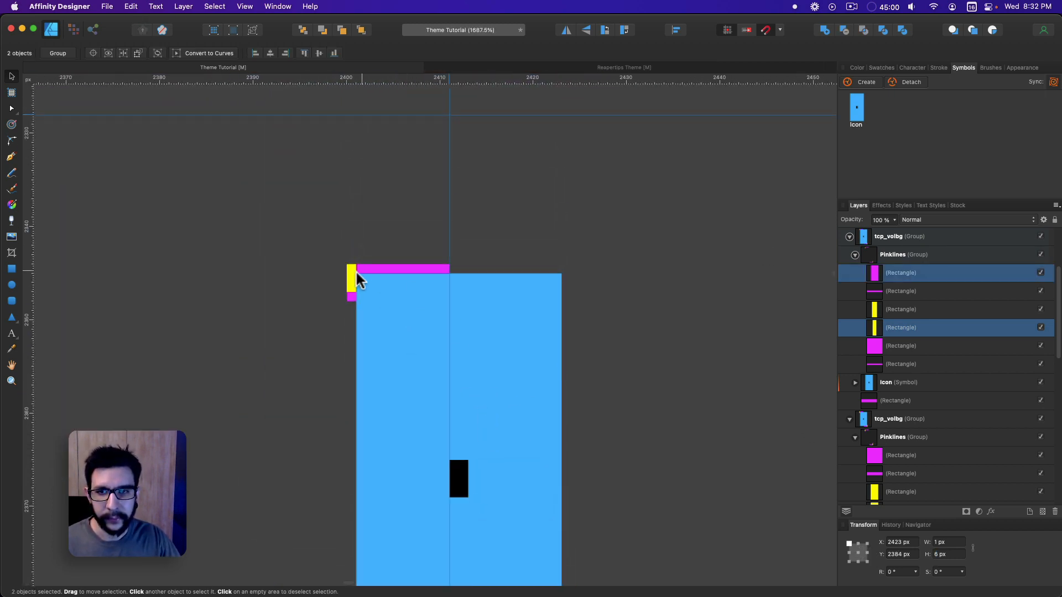
pyautogui.scroll(5, 356, 271)
pyautogui.click(347, 296)
pyautogui.click(338, 368)
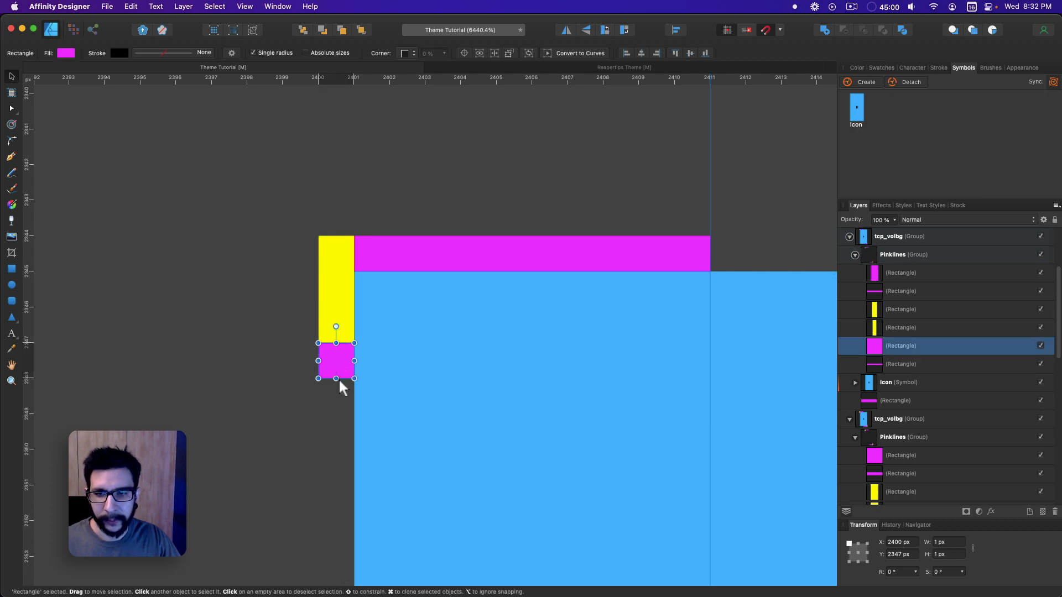
pyautogui.press('Down')
pyautogui.click(335, 335)
pyautogui.moveTo(336, 343); pyautogui.dragTo(335, 376)
pyautogui.scroll(-3, 338, 365)
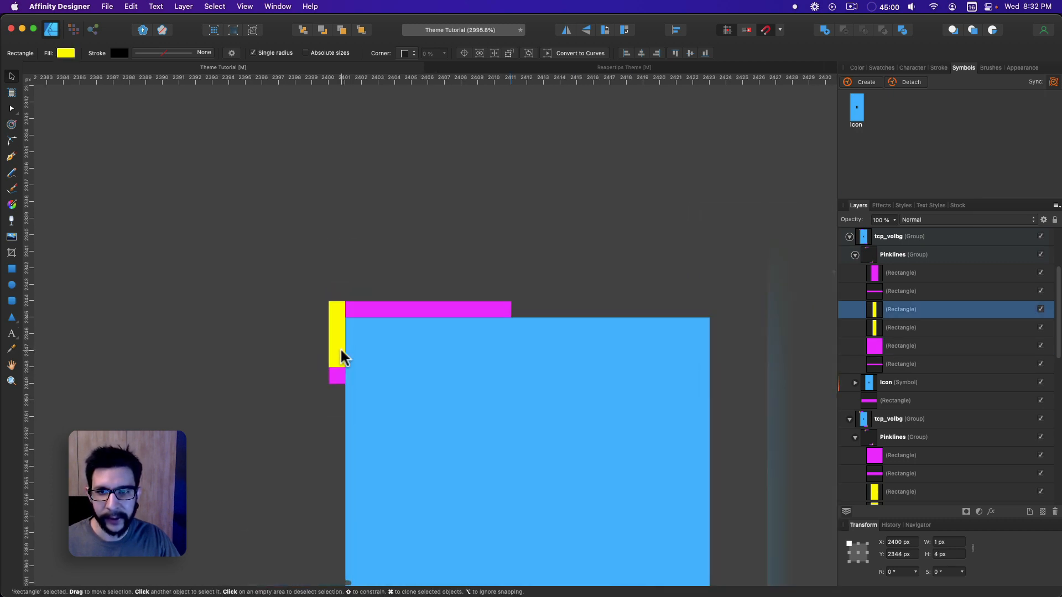
pyautogui.scroll(-5, 342, 356)
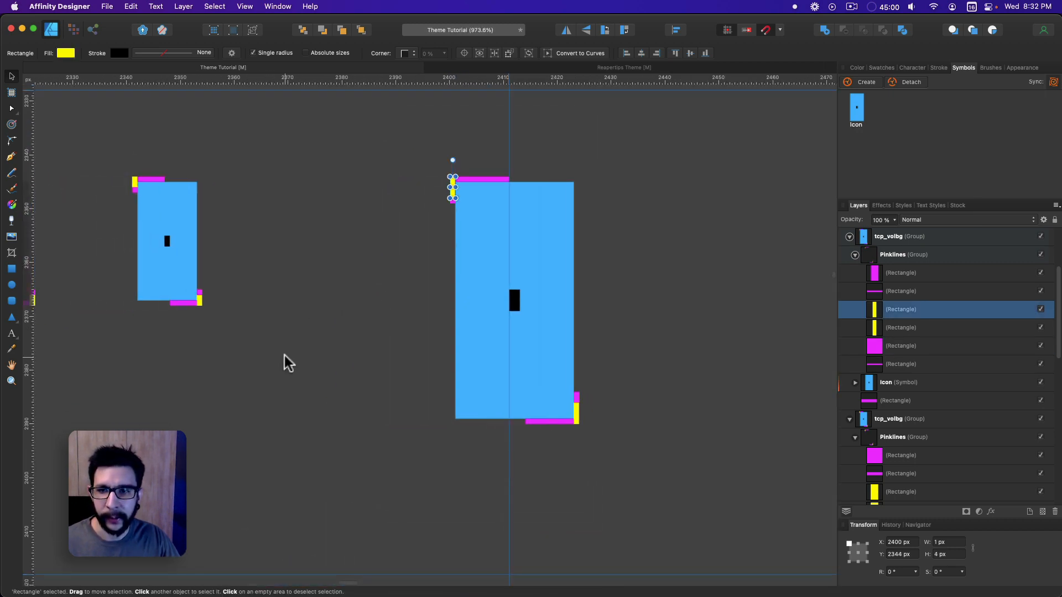
pyautogui.click(288, 363)
# Rename the enlarged icon's tcp_volbg group as 200/tcp_volbg.
pyautogui.scroll(2, 510, 199)
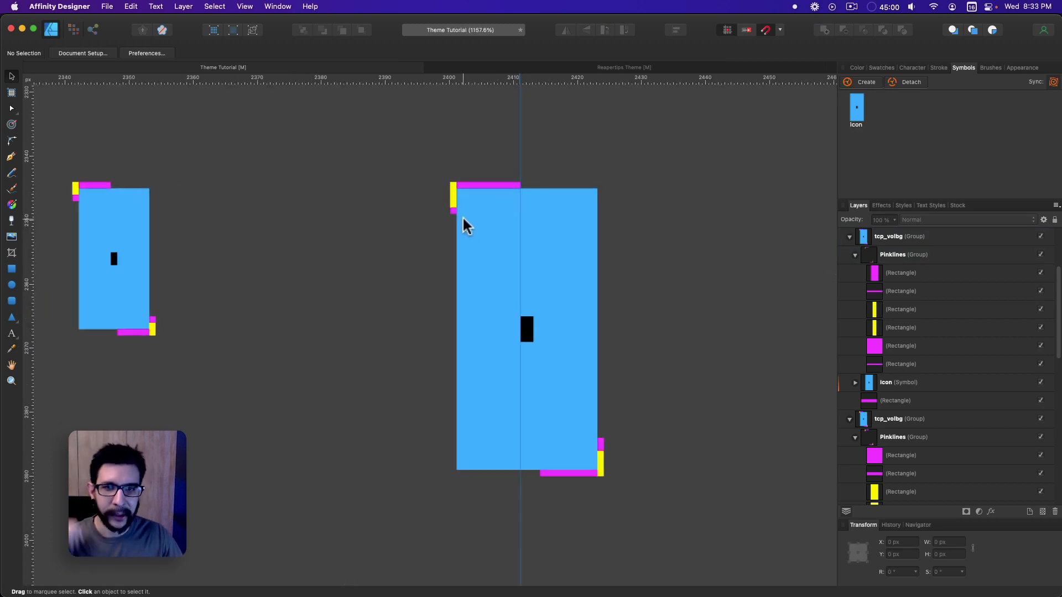
pyautogui.scroll(-2, 466, 225)
pyautogui.click(542, 357)
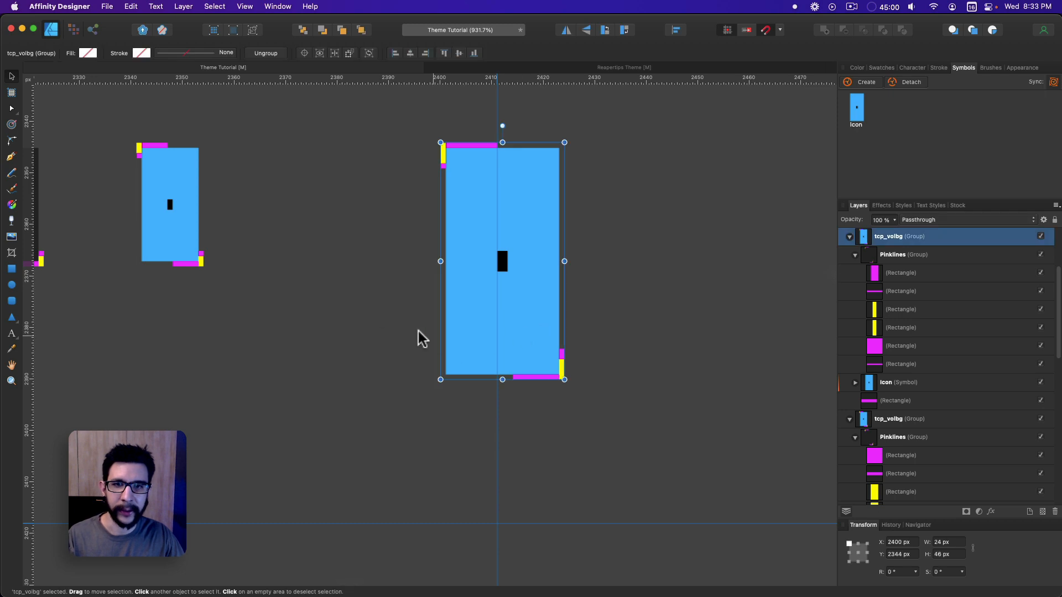
pyautogui.doubleClick(909, 238)
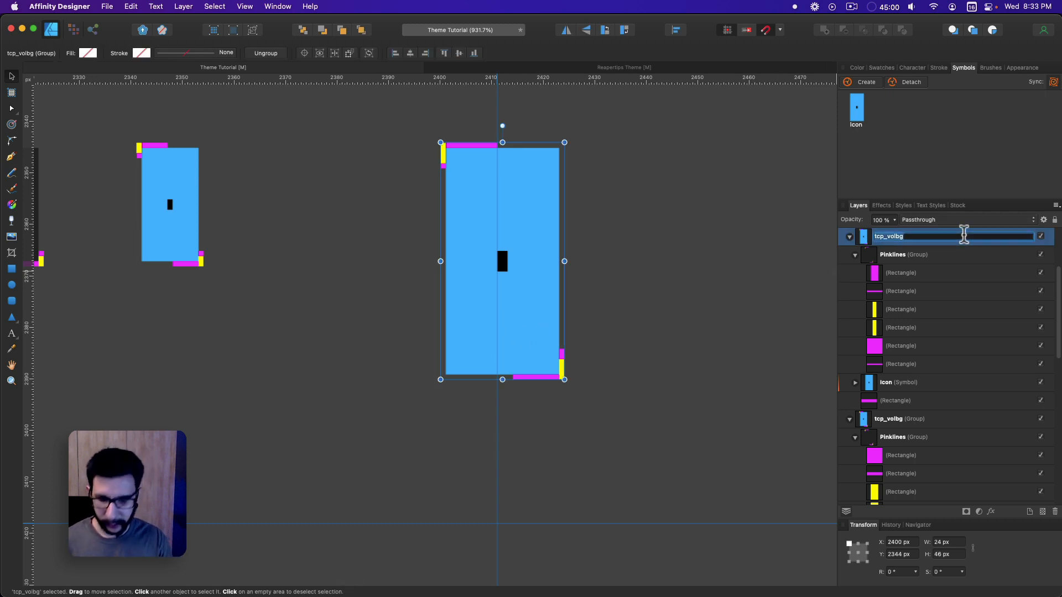
pyautogui.press('Left')
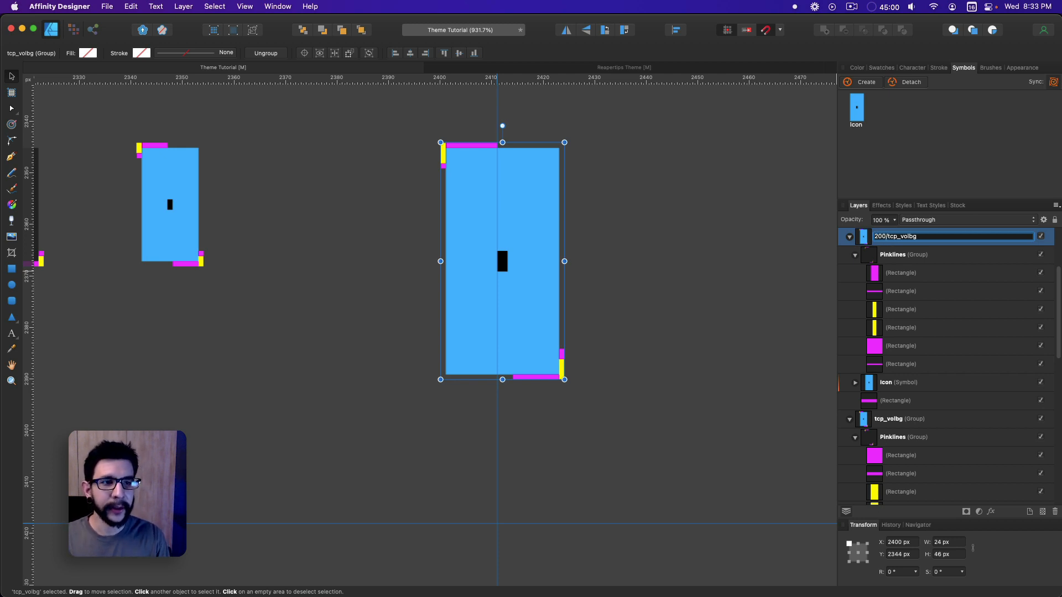
pyautogui.press('Return')
pyautogui.click(596, 227)
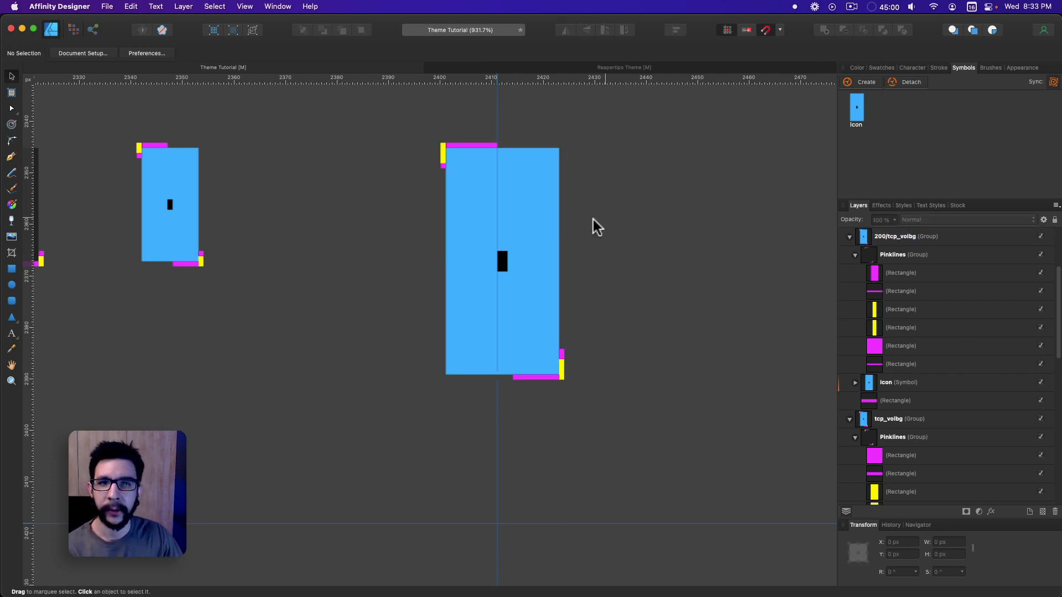
# Switch to the Export Persona and create export slices from the tcp_volbg and 200/tcp_volbg groups.
pyautogui.click(92, 30)
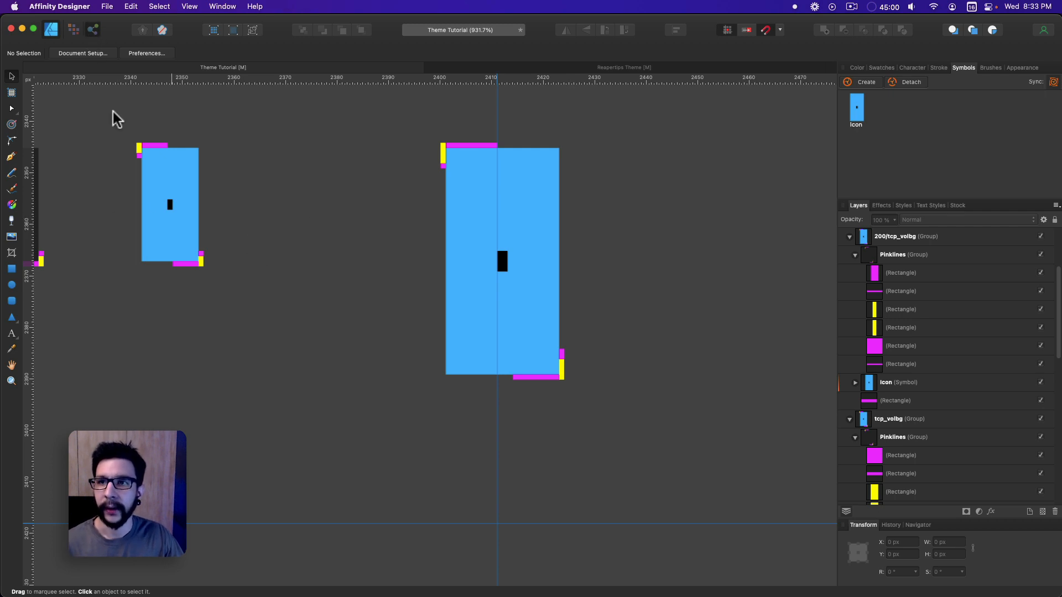
pyautogui.click(147, 153)
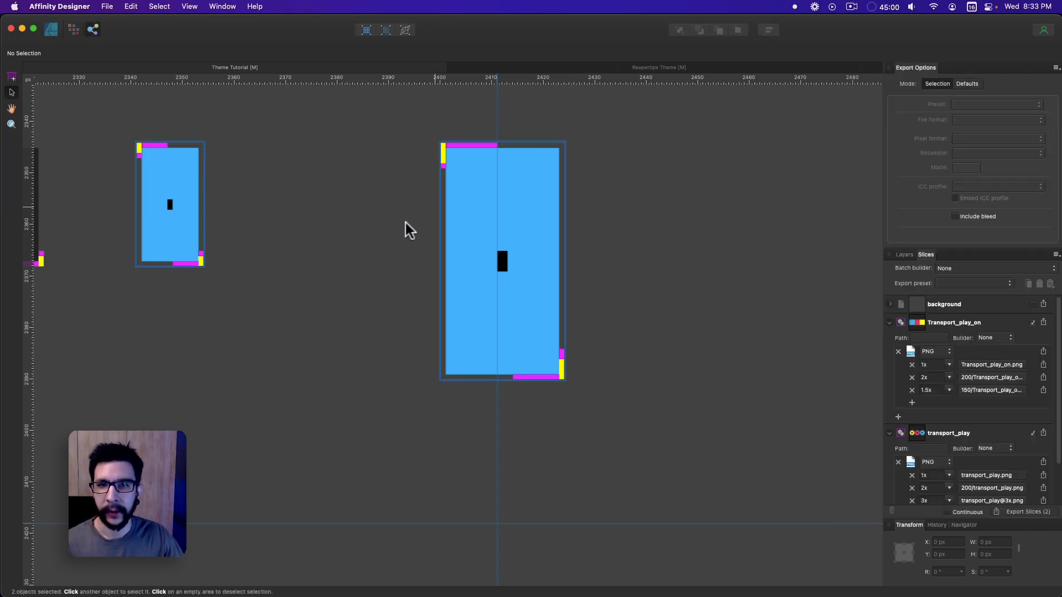
pyautogui.hscroll(-4, 459, 224)
pyautogui.keyDown('shift'); pyautogui.click(562, 200); pyautogui.keyUp('shift')
pyautogui.rightClick(562, 200)
pyautogui.click(581, 208)
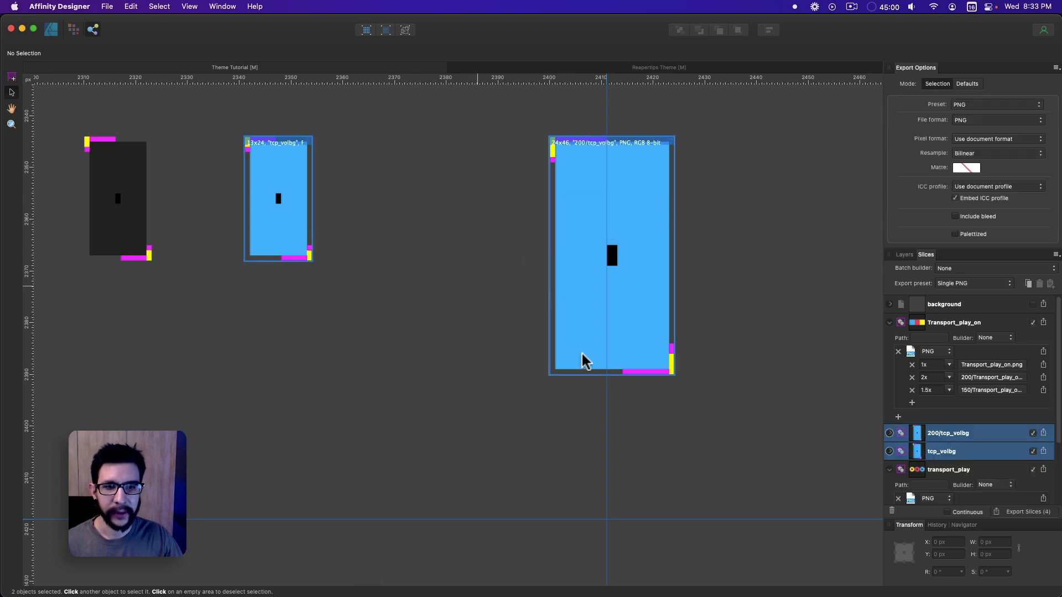
# Examine how the tcp_volbg and 200/tcp_volbg slice boundaries enclose the pink and yellow markers.
pyautogui.scroll(4, 657, 362)
pyautogui.scroll(-3, 661, 363)
pyautogui.scroll(6, 617, 379)
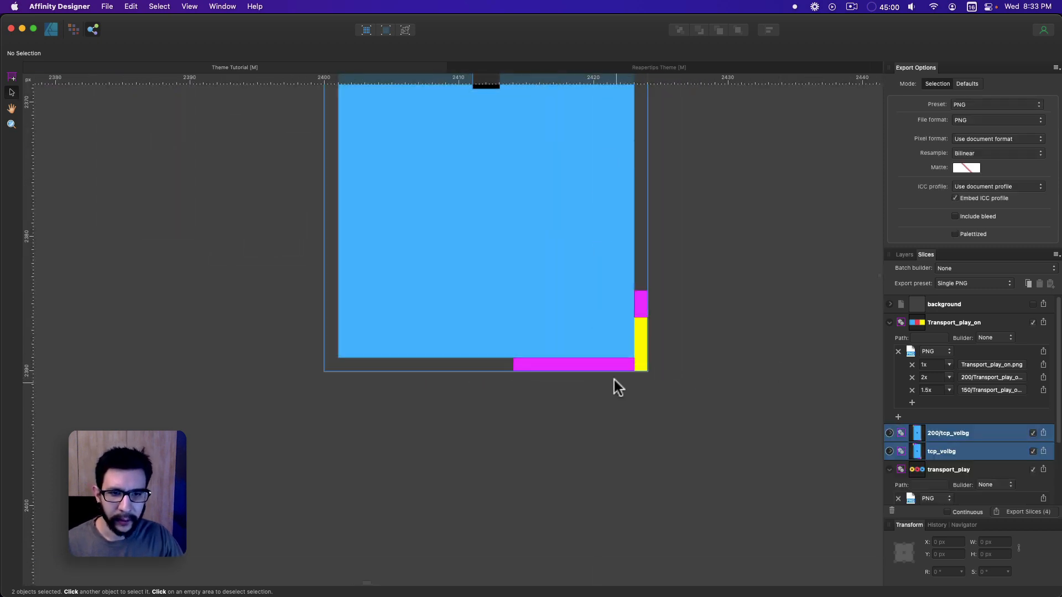
pyautogui.scroll(-5, 655, 352)
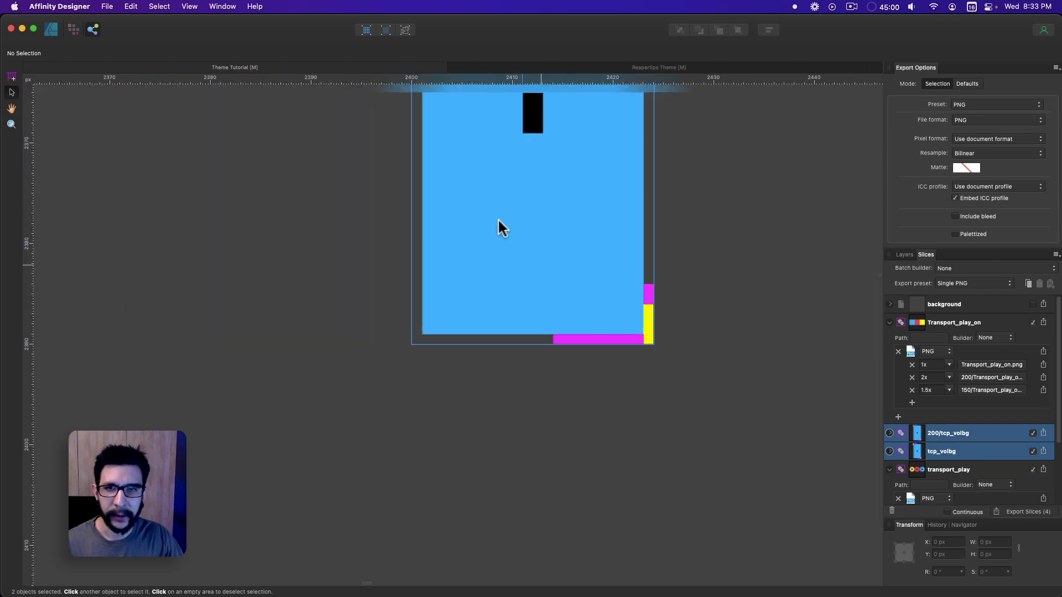
pyautogui.scroll(6, 646, 362)
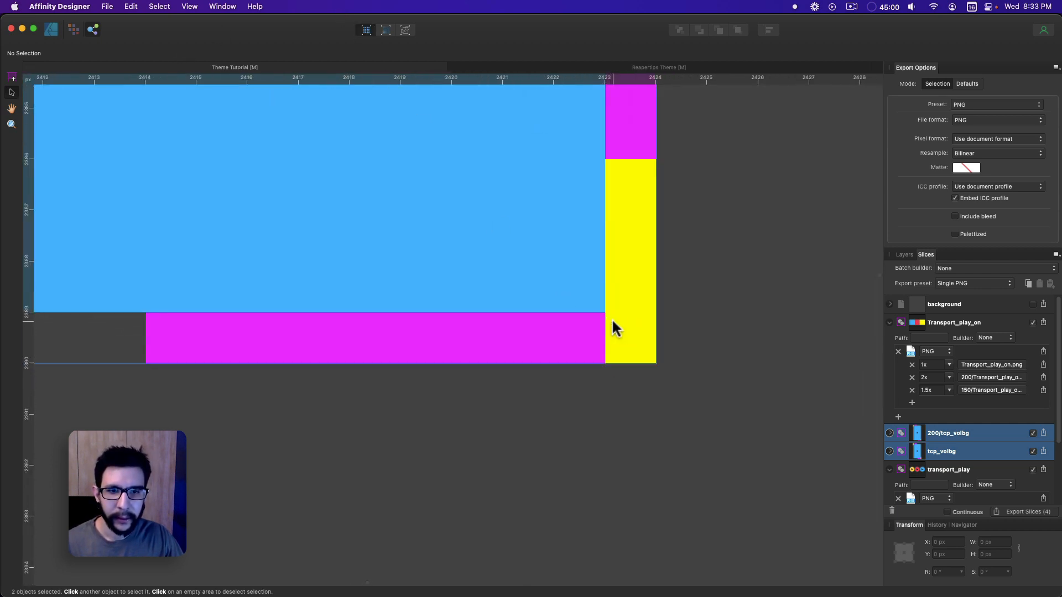
pyautogui.scroll(-4, 611, 320)
pyautogui.scroll(-8, 612, 323)
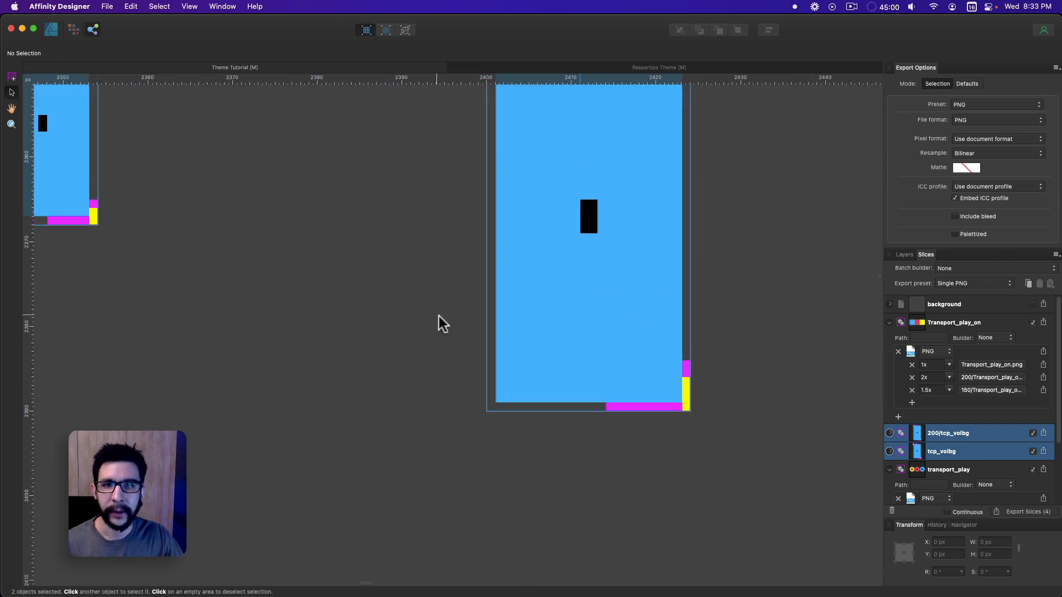
pyautogui.click(387, 305)
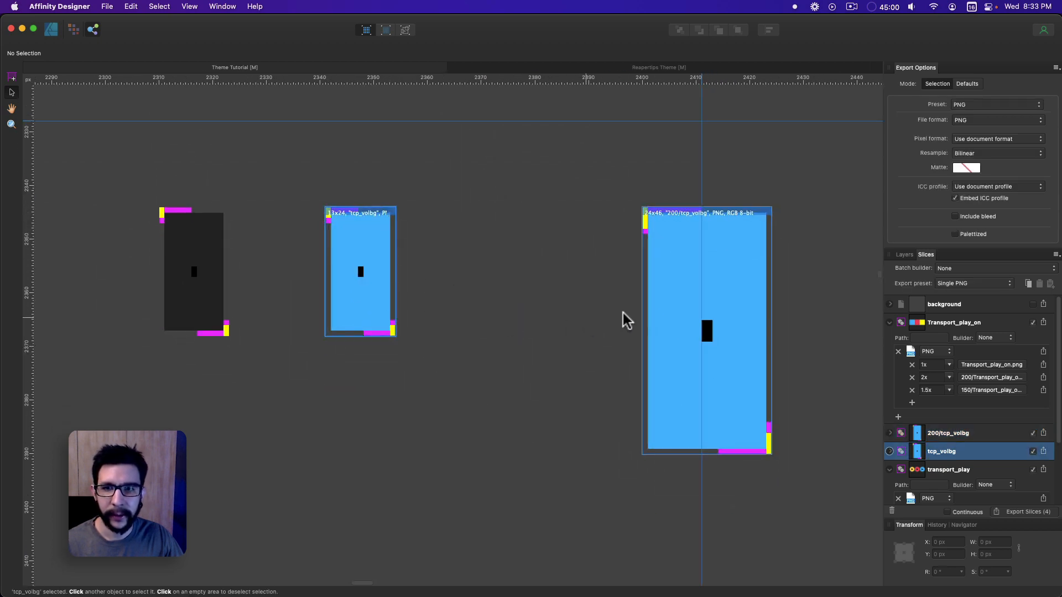
pyautogui.click(682, 350)
# Export all the slices into the Default_6.0_unpacked folder, overwriting the existing files.
pyautogui.scroll(-3, 658, 349)
pyautogui.hscroll(2, 659, 350)
pyautogui.scroll(-3, 968, 452)
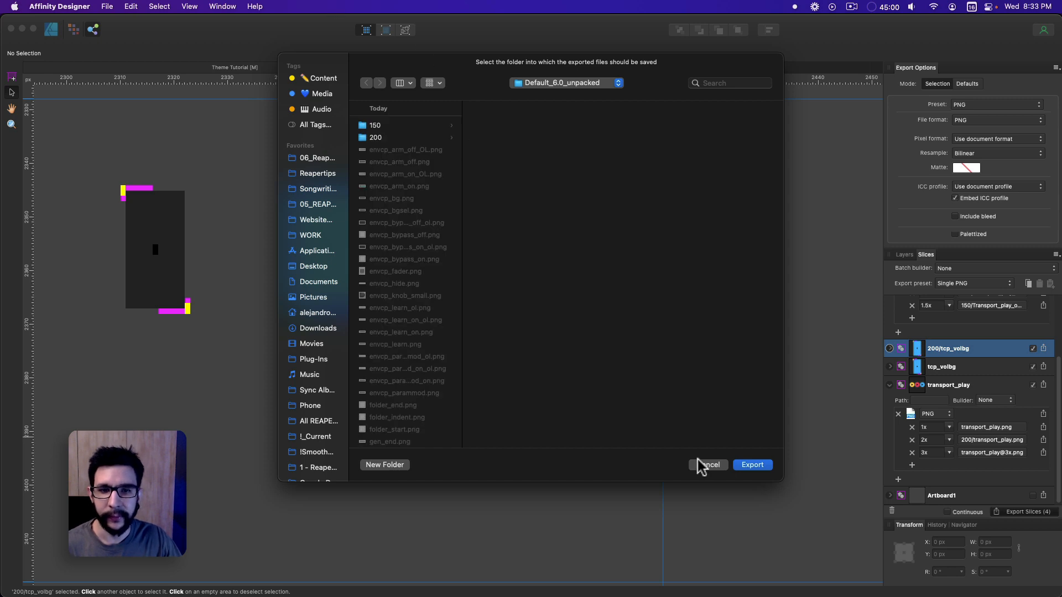
pyautogui.click(765, 469)
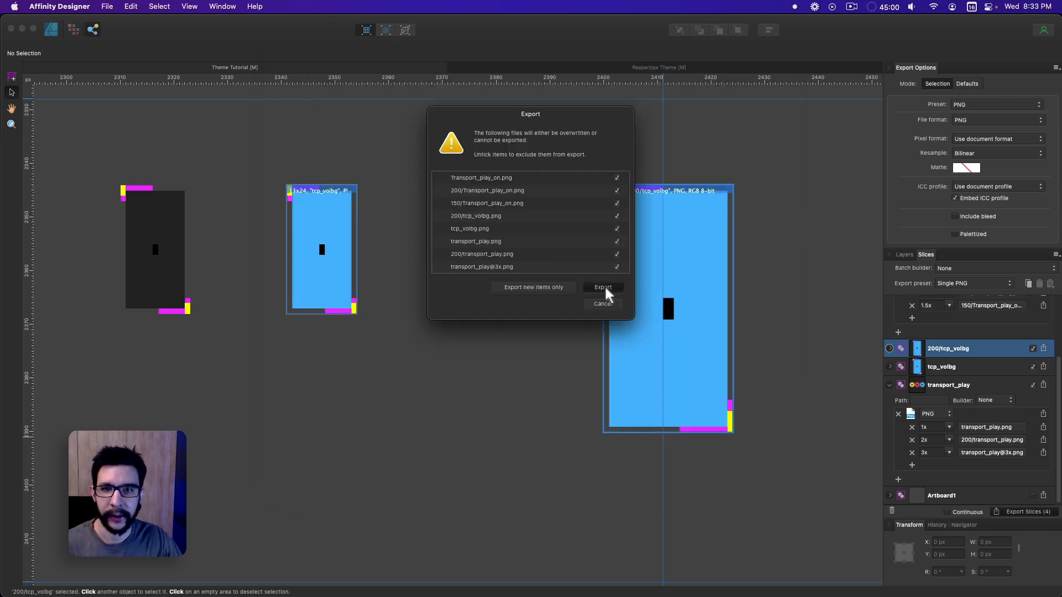
pyautogui.click(605, 287)
# Switch to REAPER, open the Theme development/tweaker window clear of the track controls, and return focus to the track.
pyautogui.moveTo(785, 575)
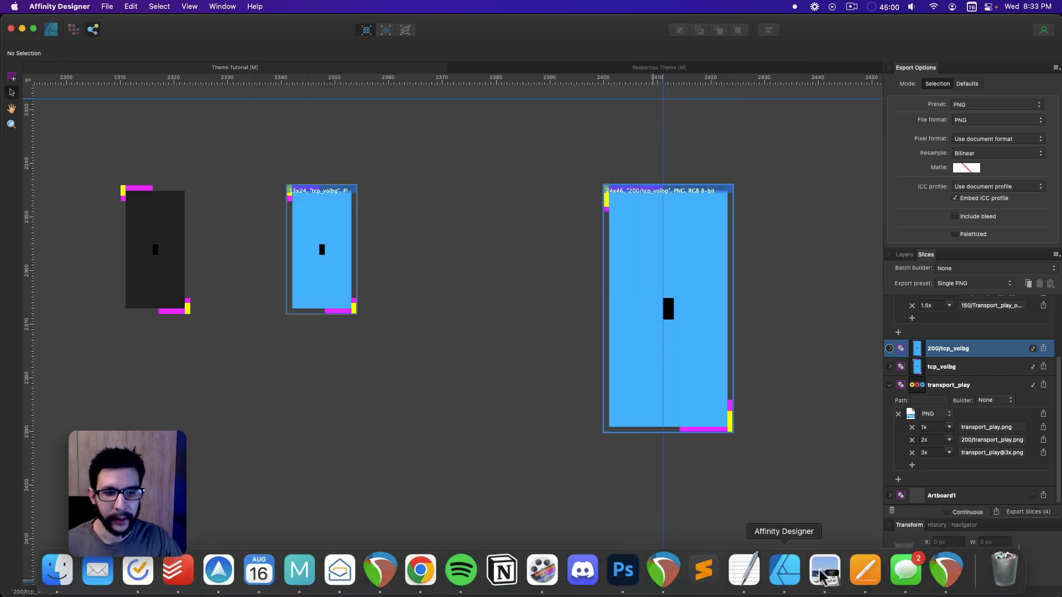
pyautogui.click(943, 570)
pyautogui.click(329, 276)
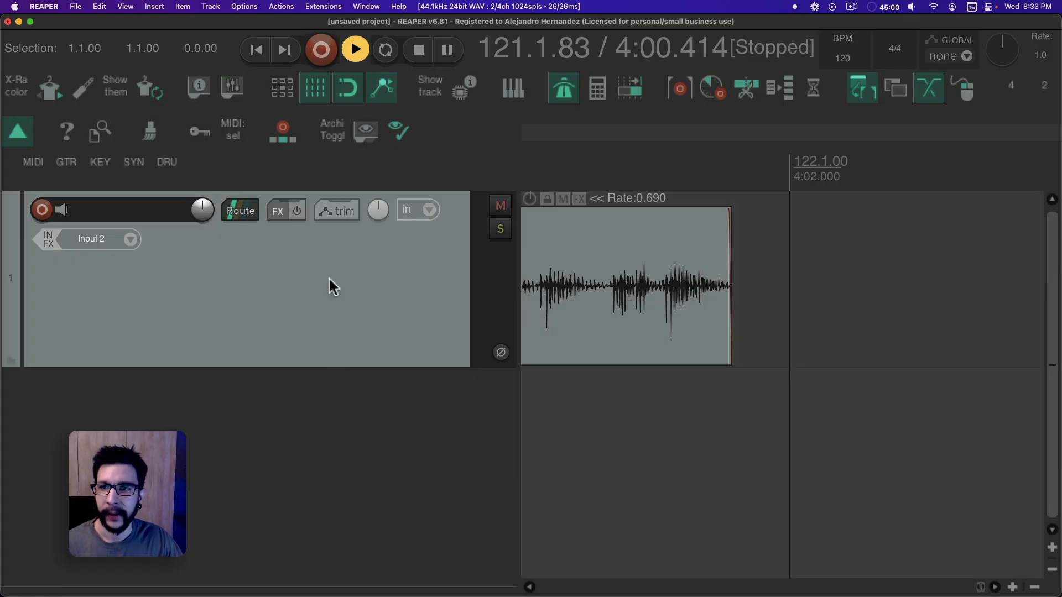
pyautogui.click(81, 89)
pyautogui.moveTo(202, 75); pyautogui.dragTo(725, 188)
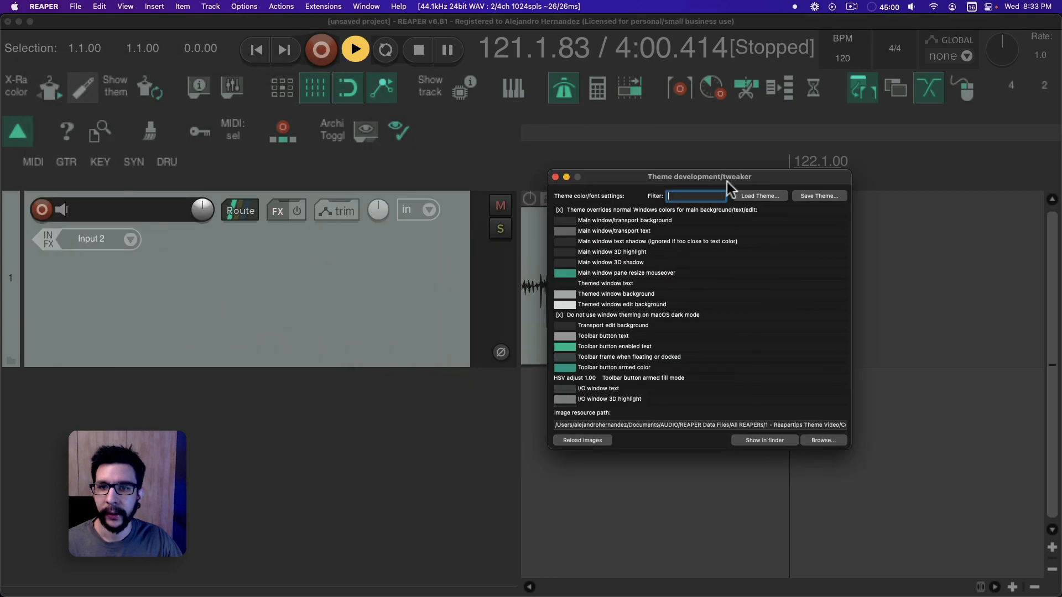
pyautogui.click(224, 333)
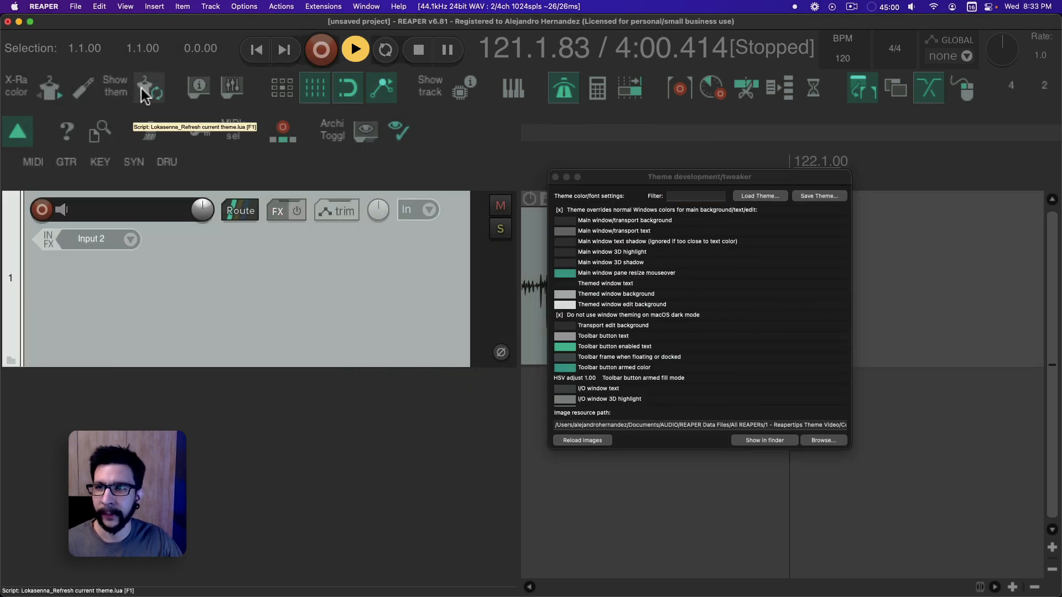
# Set the track control panel's volume size to 130 in the Default_6.0 theme adjuster and get back to the track view.
pyautogui.click(50, 88)
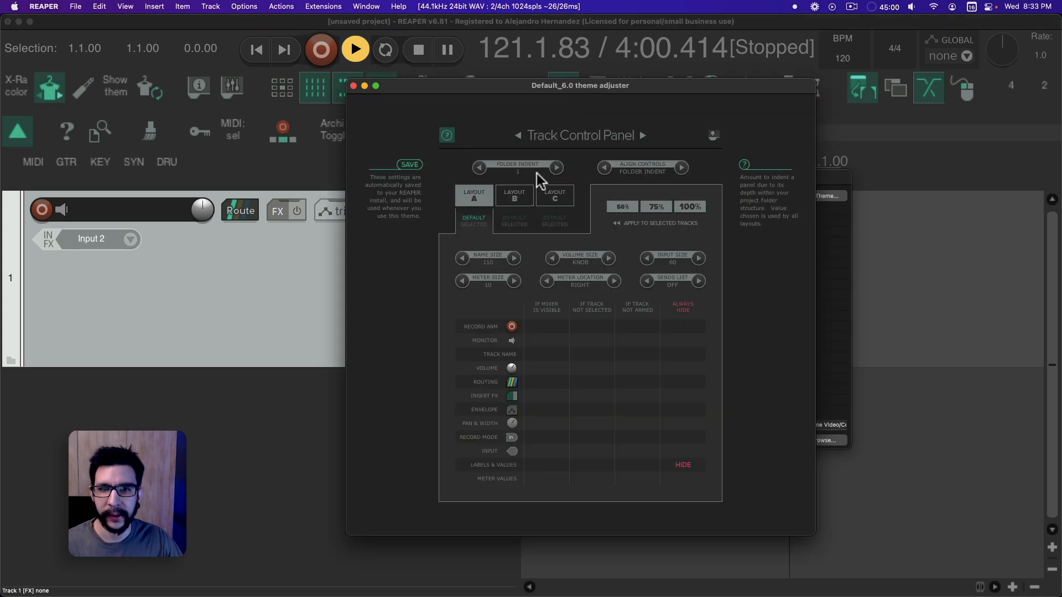
pyautogui.click(609, 258)
pyautogui.click(608, 258)
pyautogui.click(608, 258)
pyautogui.click(609, 258)
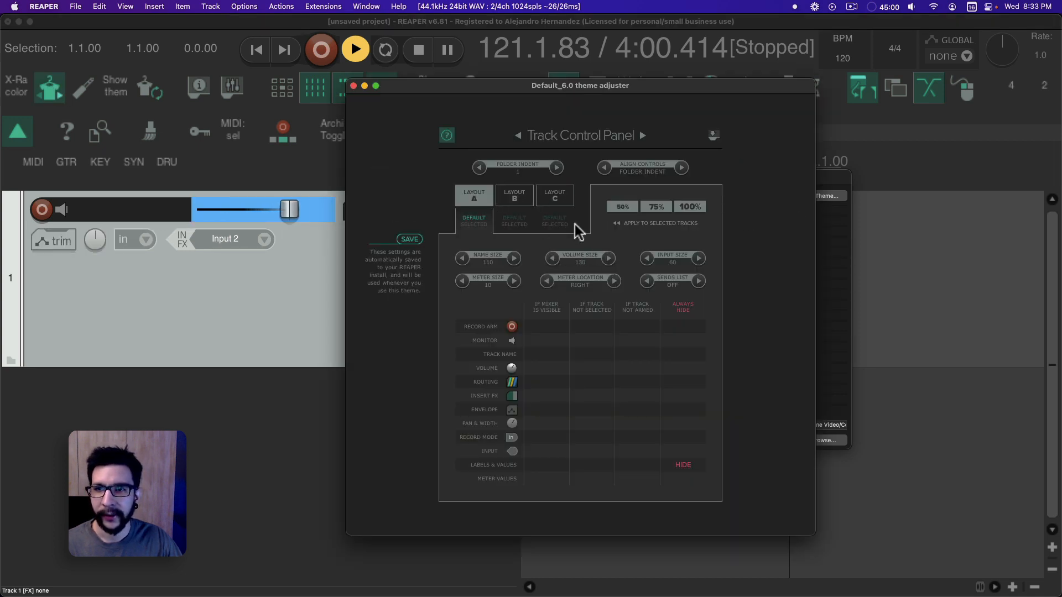
pyautogui.moveTo(521, 99); pyautogui.dragTo(534, 276)
pyautogui.click(379, 270)
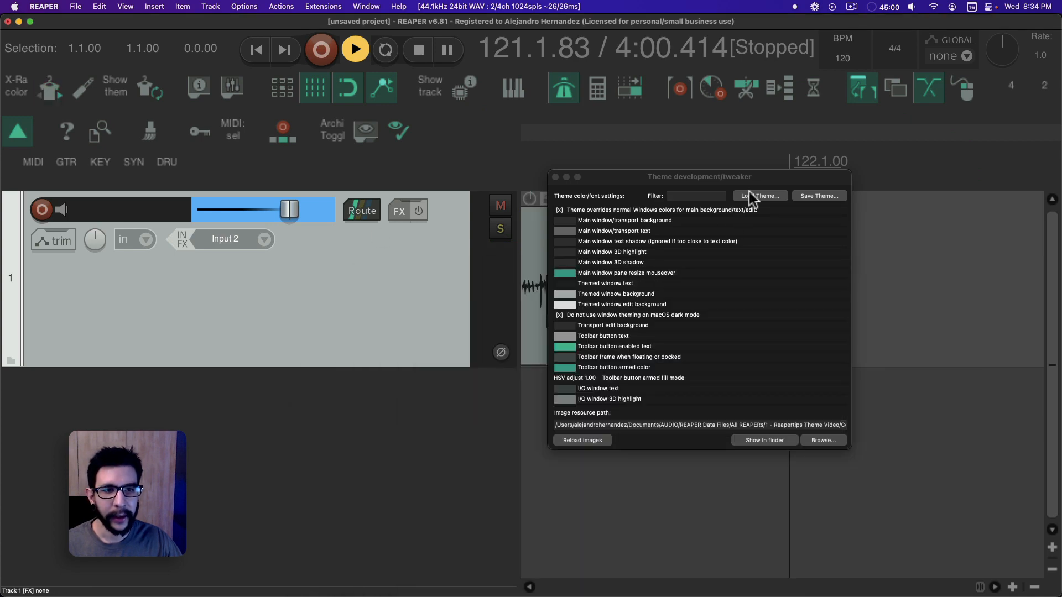
# Disable scaling of track, mixer panel and transport UI elements in REAPER's advanced UI/system settings and check the track's volume fader.
pyautogui.press('super+comma')
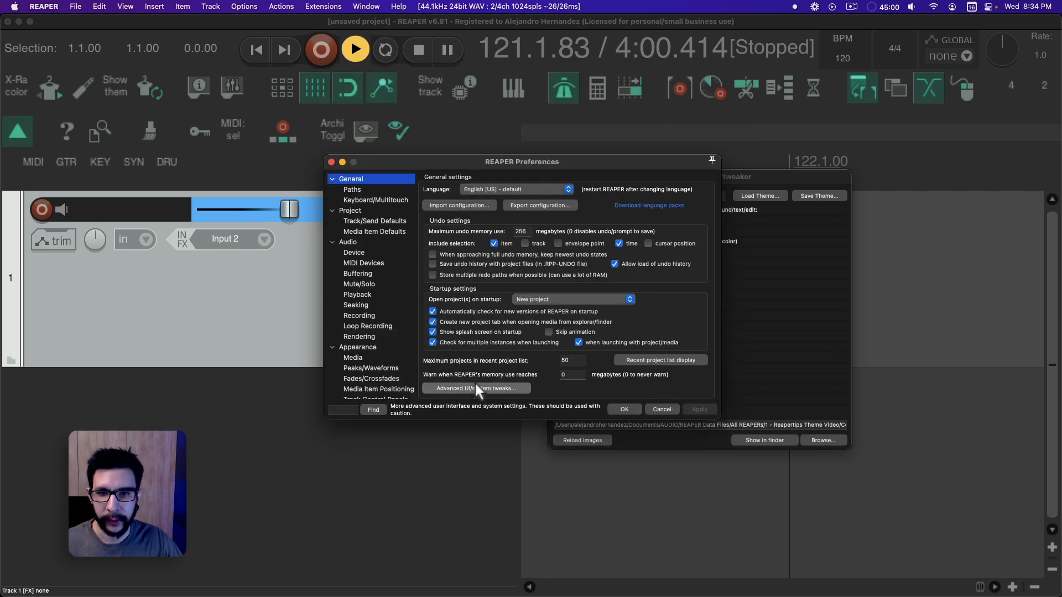
pyautogui.click(475, 388)
pyautogui.click(454, 263)
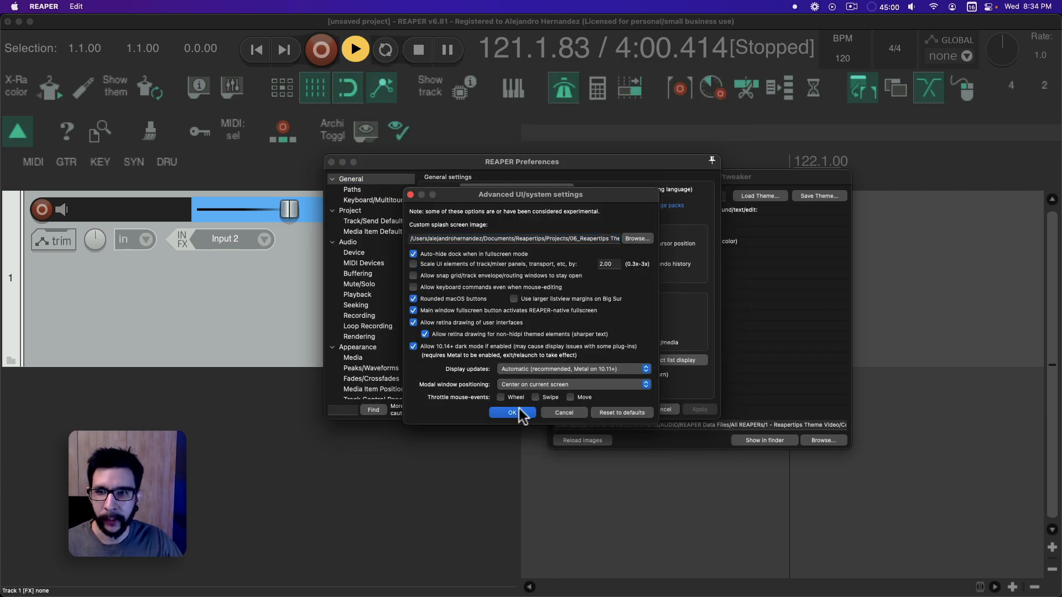
pyautogui.click(515, 413)
pyautogui.click(223, 310)
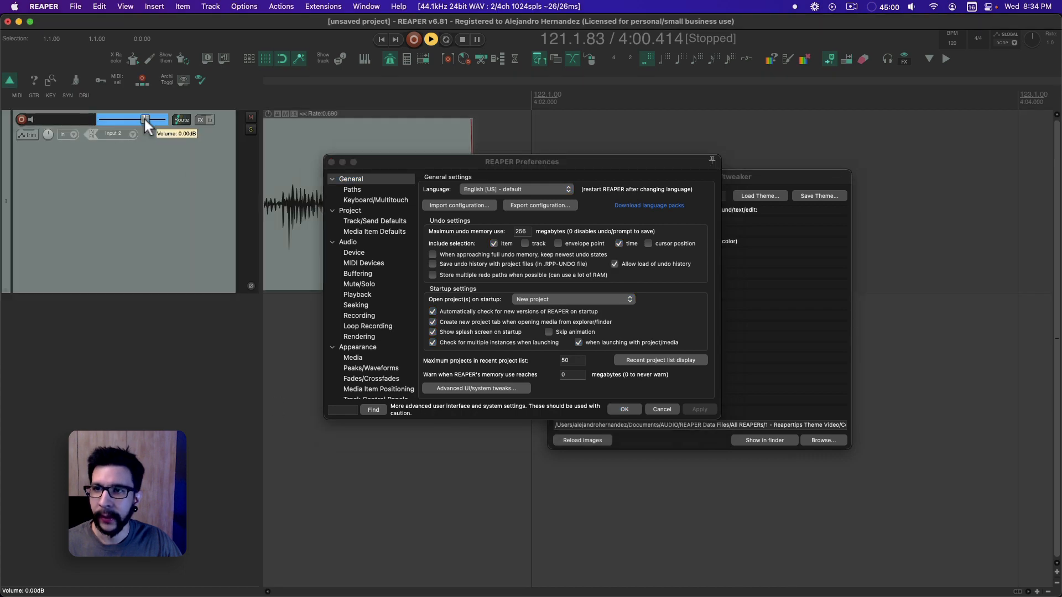
pyautogui.doubleClick(135, 119)
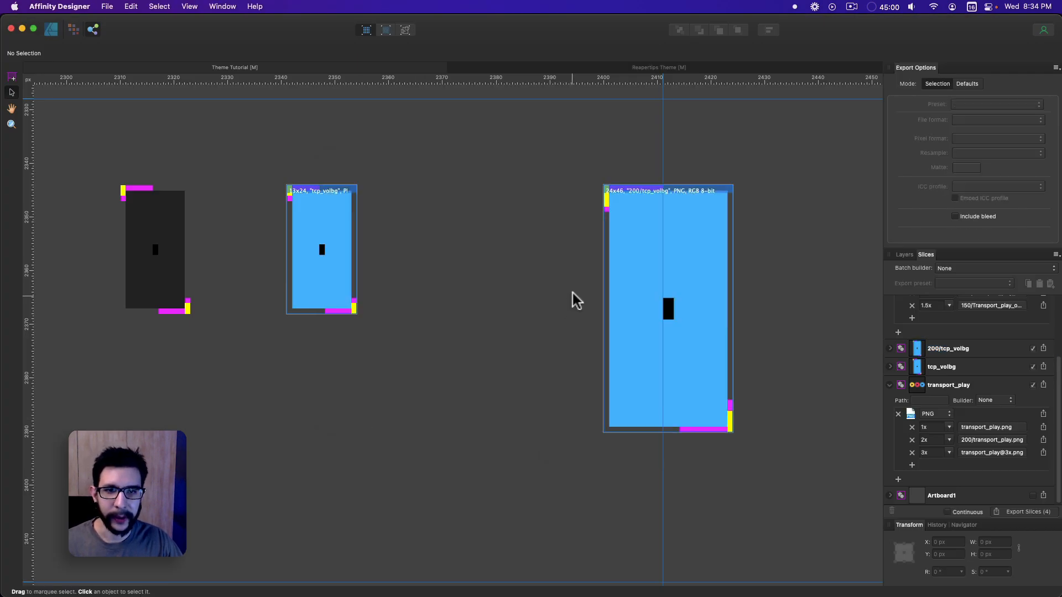
# Switch back to Affinity Designer and look over the tcp_volbg and 200/tcp_volbg slices.
pyautogui.click(423, 276)
pyautogui.hscroll(2, 426, 278)
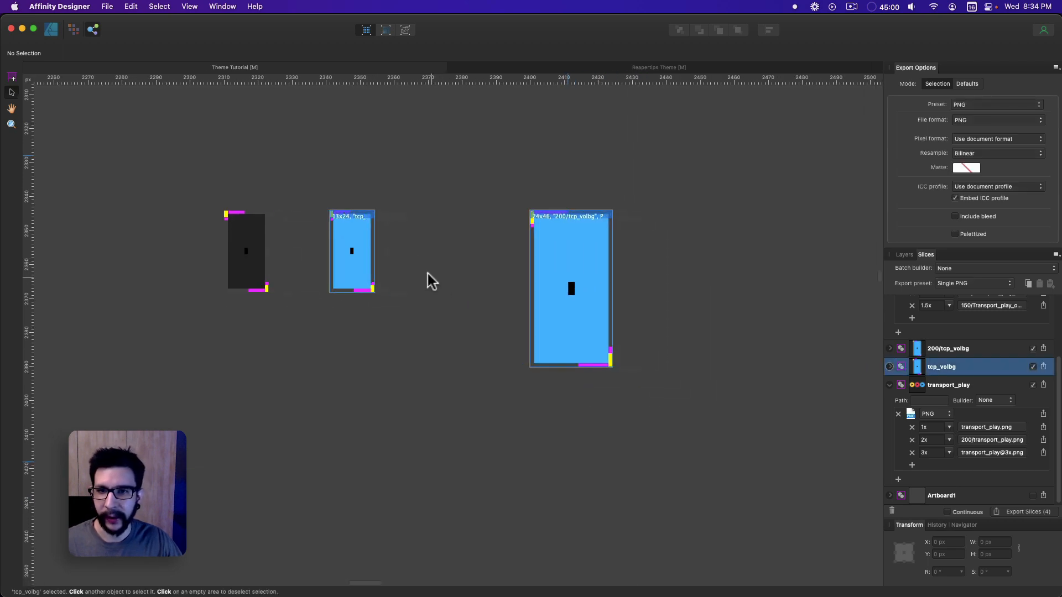
pyautogui.click(549, 278)
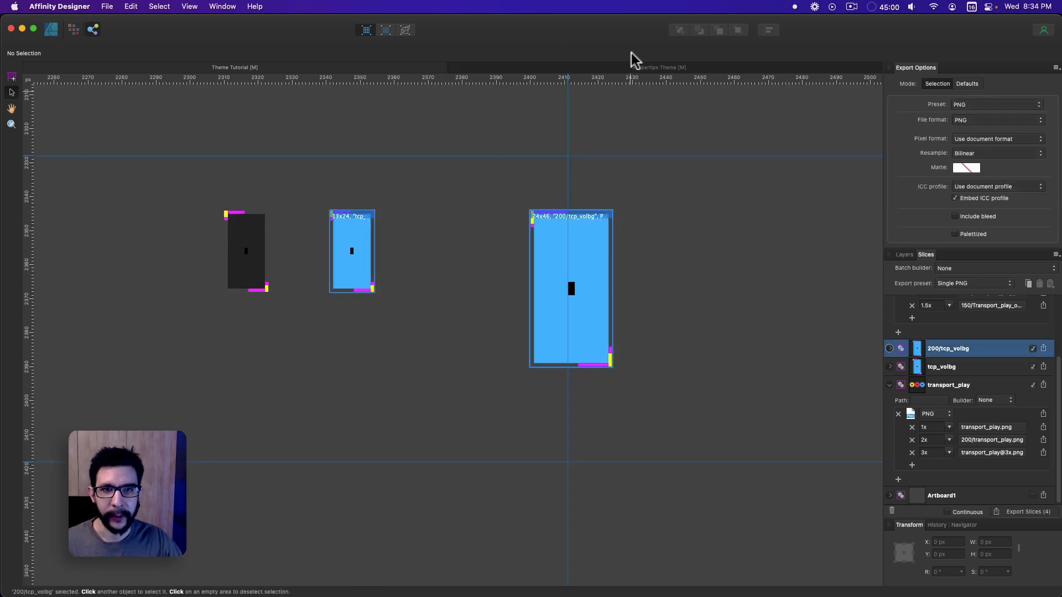
# Open the Reapertips Theme document and survey its artboards, from item_ across gen_ to mcp_elements.
pyautogui.click(631, 68)
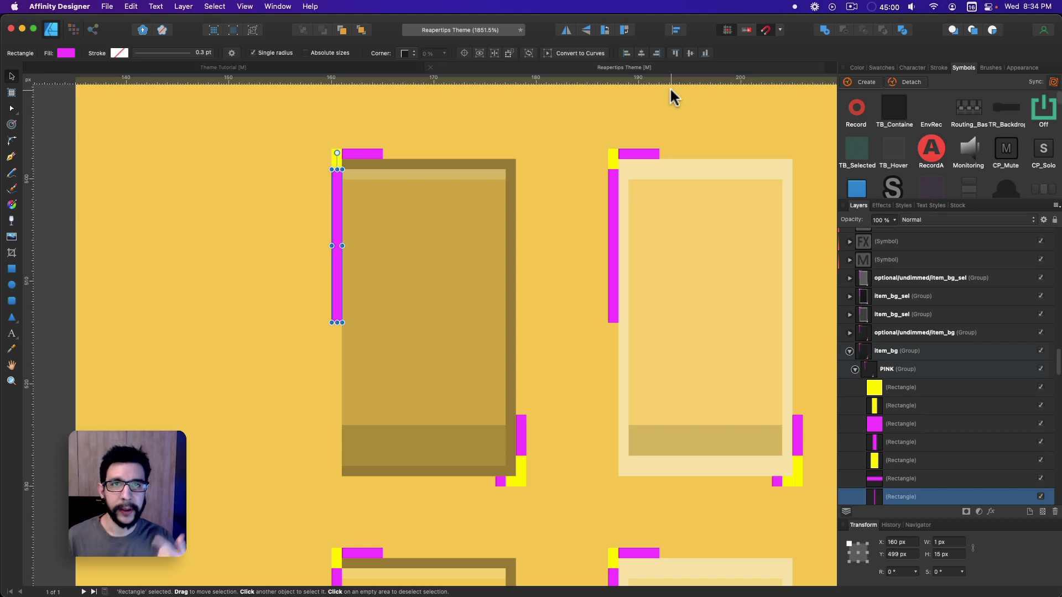
pyautogui.scroll(-10, 608, 398)
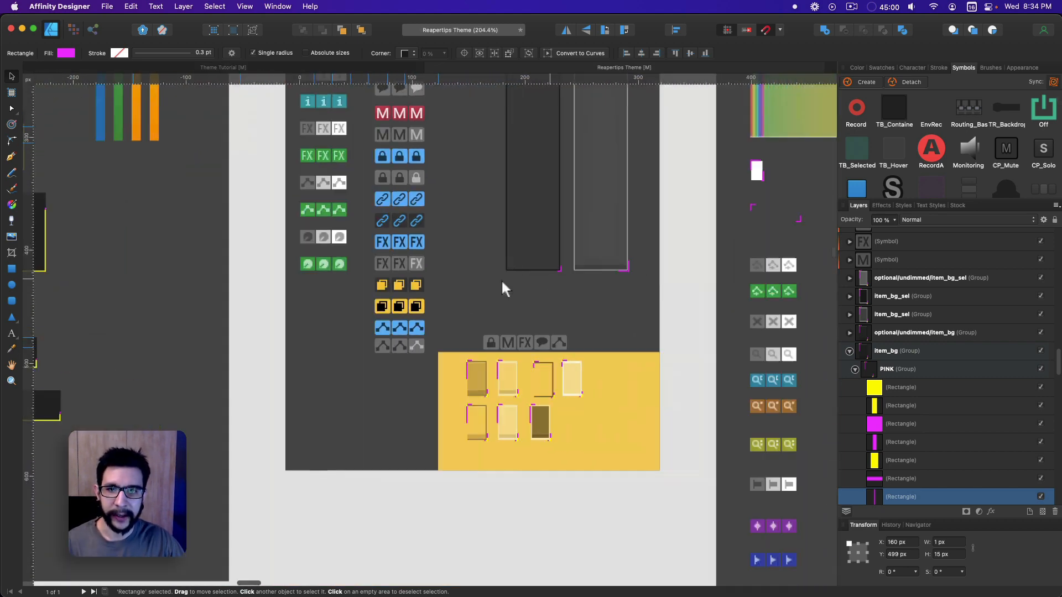
pyautogui.scroll(-5, 502, 277)
pyautogui.moveTo(520, 183); pyautogui.dragTo(346, 327)
pyautogui.scroll(-2, 351, 287)
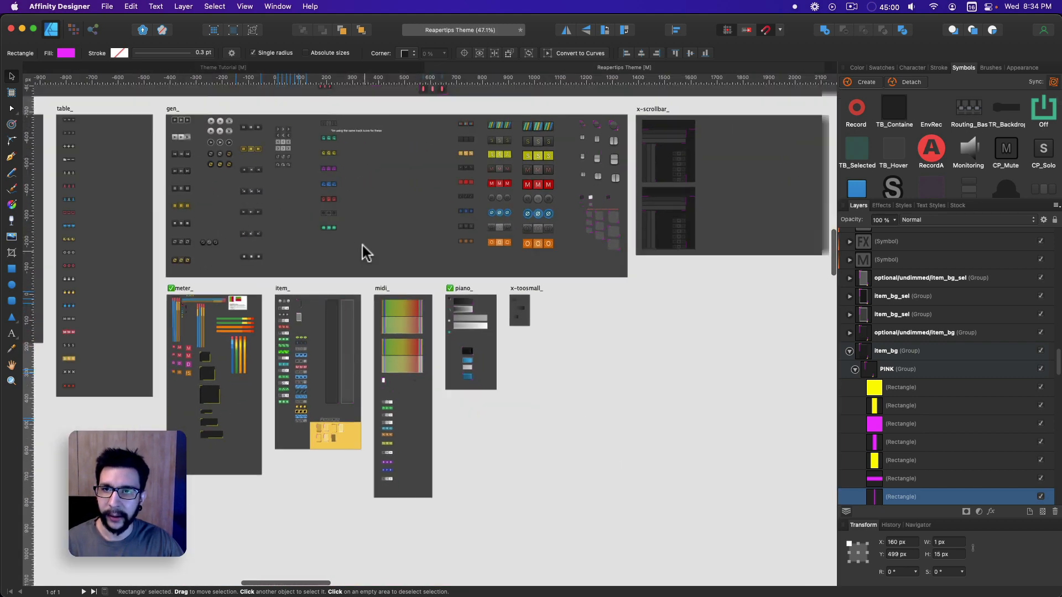
pyautogui.moveTo(374, 226); pyautogui.dragTo(456, 265)
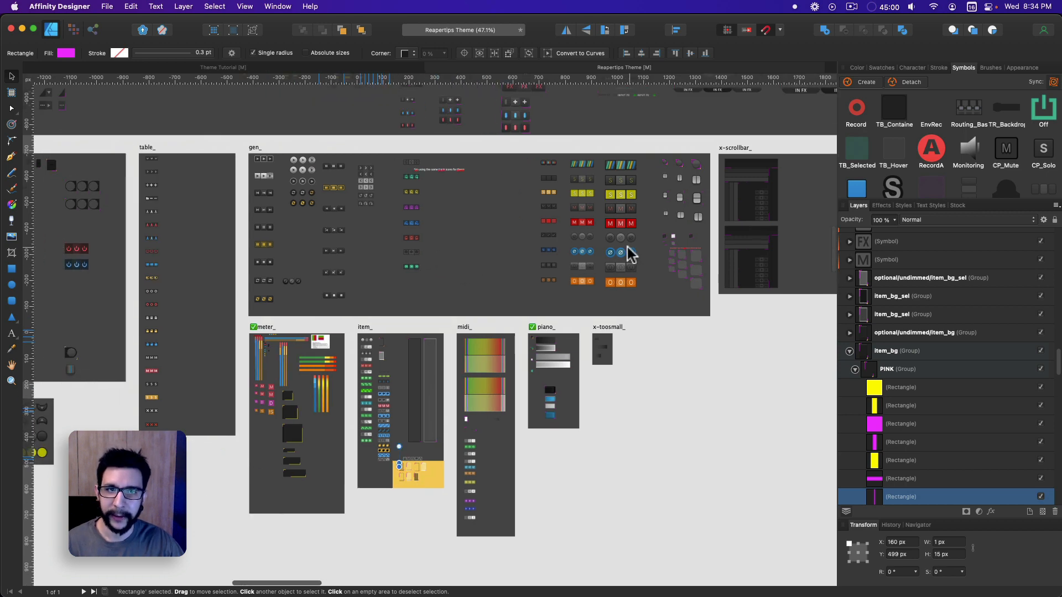
pyautogui.moveTo(627, 248); pyautogui.dragTo(476, 276)
pyautogui.moveTo(299, 229); pyautogui.dragTo(363, 340)
pyautogui.moveTo(463, 384); pyautogui.dragTo(468, 407)
pyautogui.moveTo(319, 222); pyautogui.dragTo(629, 322)
pyautogui.moveTo(555, 216); pyautogui.dragTo(532, 225)
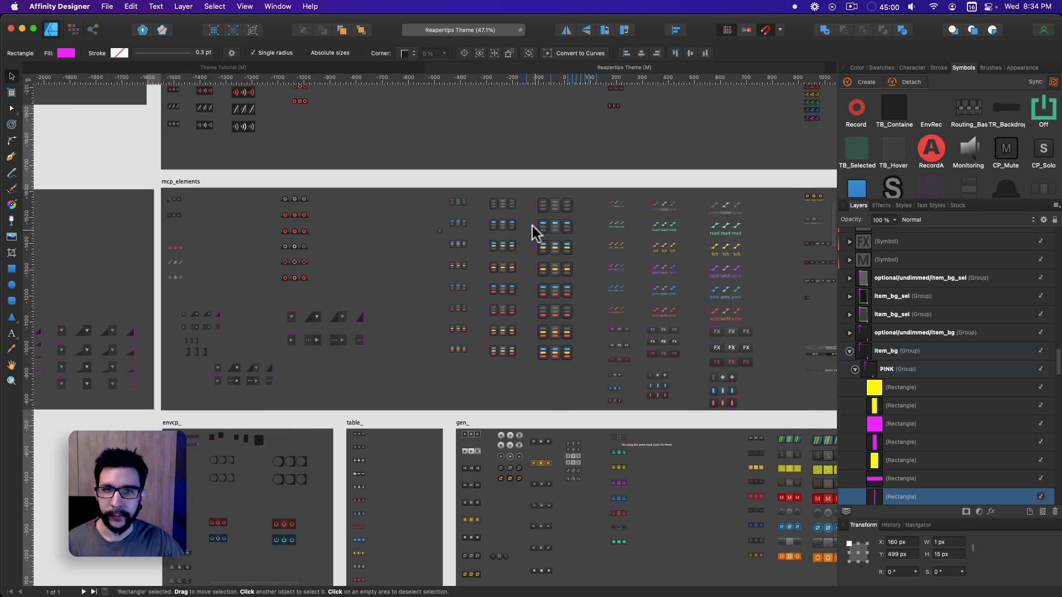
# Examine the differently sized mcp_io buttons on the mcp_elements artboard and the circular images on the track_ artboard.
pyautogui.scroll(10, 532, 232)
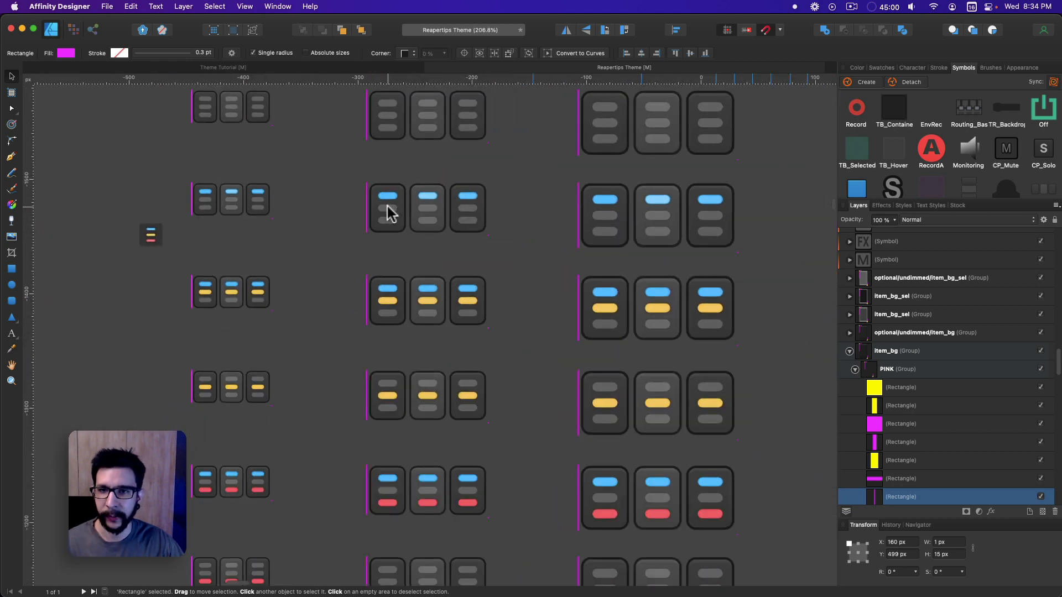
pyautogui.moveTo(387, 213); pyautogui.dragTo(459, 199)
pyautogui.scroll(-10, 504, 177)
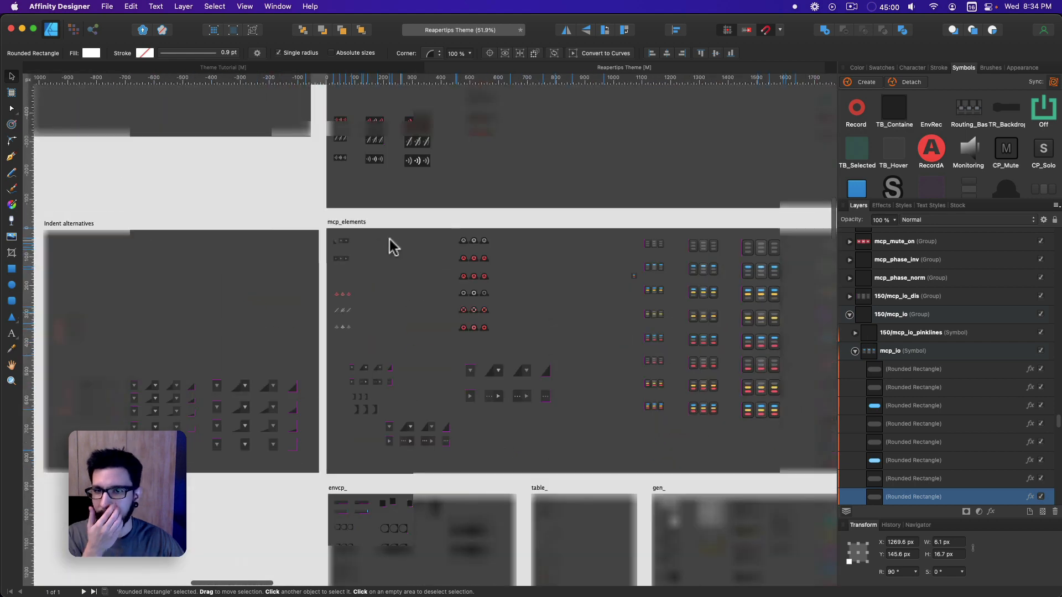
pyautogui.scroll(8, 390, 240)
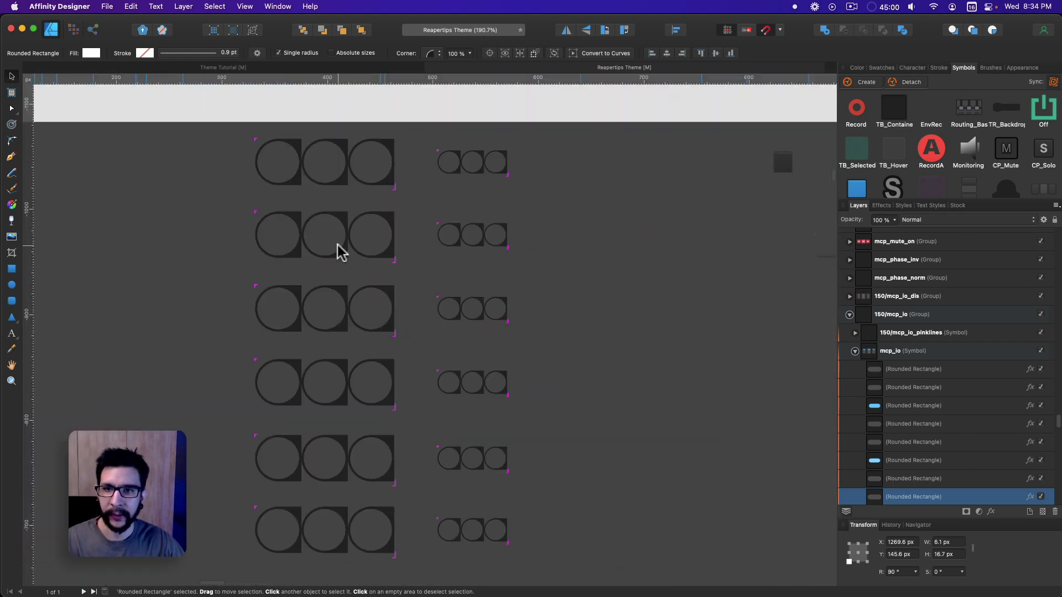
pyautogui.click(339, 252)
pyautogui.moveTo(344, 249)
pyautogui.mouseDown()
pyautogui.moveTo(329, 260)
pyautogui.moveTo(365, 254)
pyautogui.moveTo(288, 247)
pyautogui.moveTo(282, 275)
pyautogui.moveTo(273, 249)
pyautogui.moveTo(282, 230)
pyautogui.mouseUp()
pyautogui.scroll(-5, 406, 320)
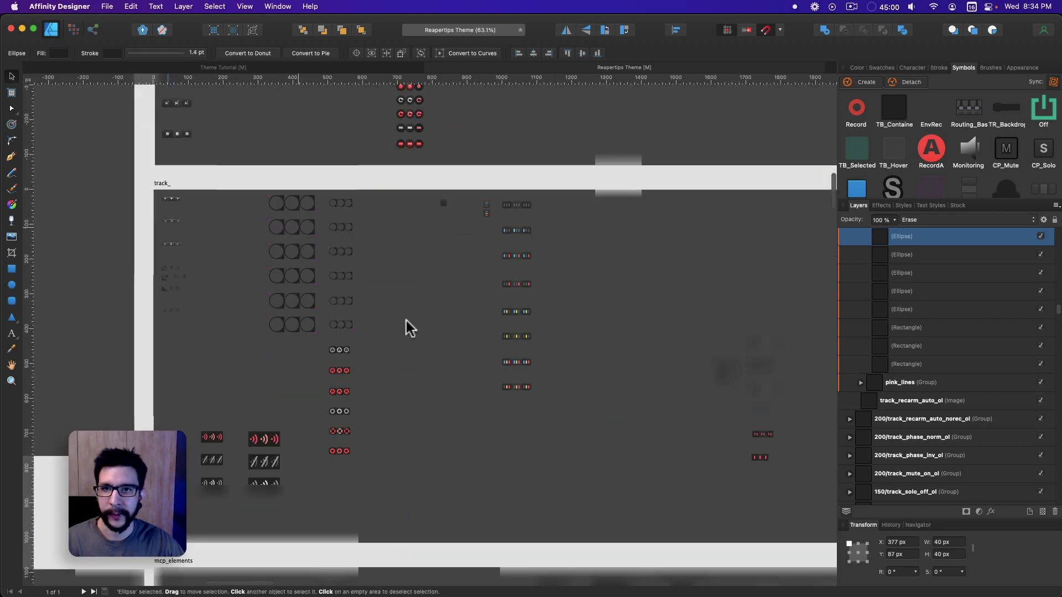
pyautogui.scroll(-2, 406, 320)
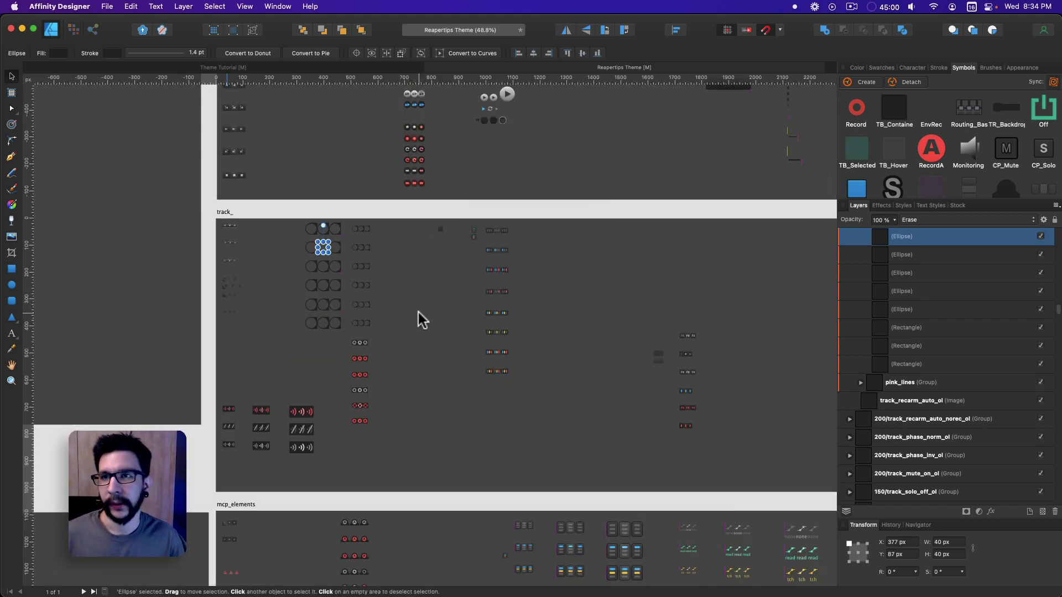
# Return to the Theme Tutorial document and clear the slice selection.
pyautogui.click(266, 69)
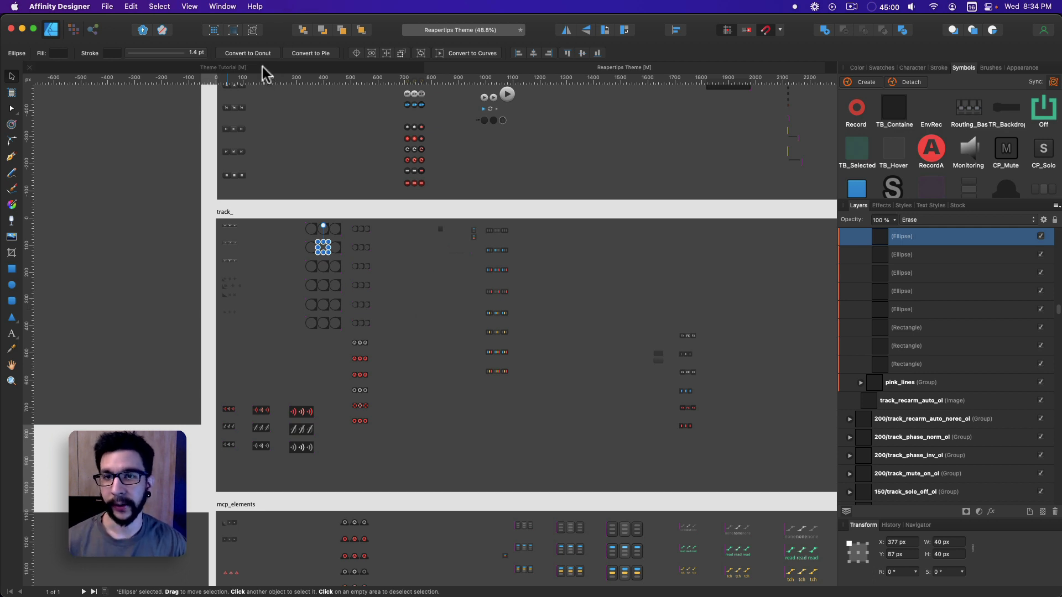
pyautogui.click(177, 354)
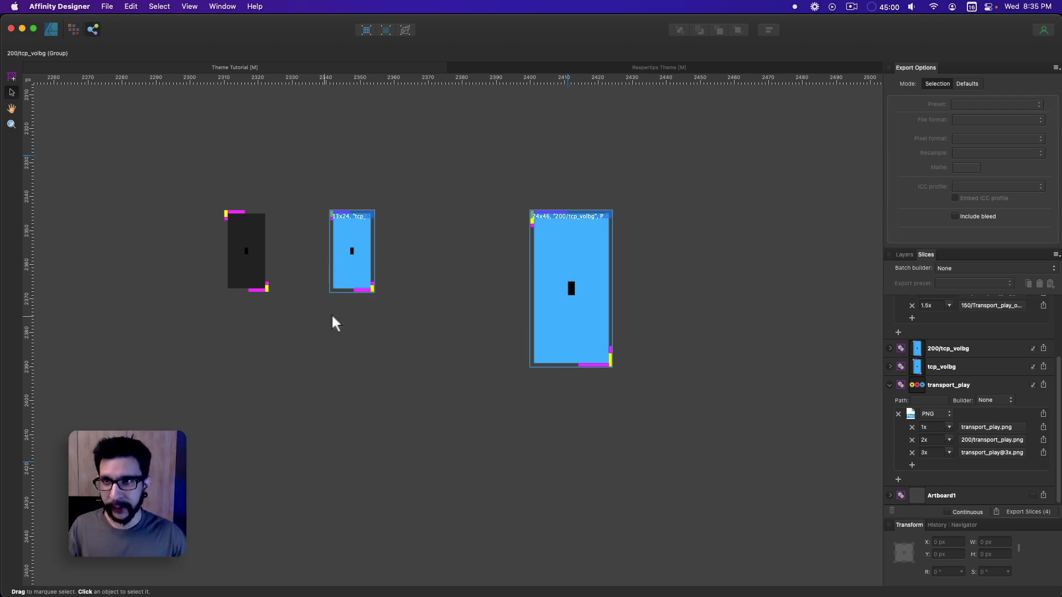
# Survey the theme images across the Theme Tutorial canvas back to transport_play and switch from the Export persona to the Designer persona.
pyautogui.scroll(-3, 334, 320)
pyautogui.hscroll(-5, 337, 275)
pyautogui.scroll(-3, 386, 264)
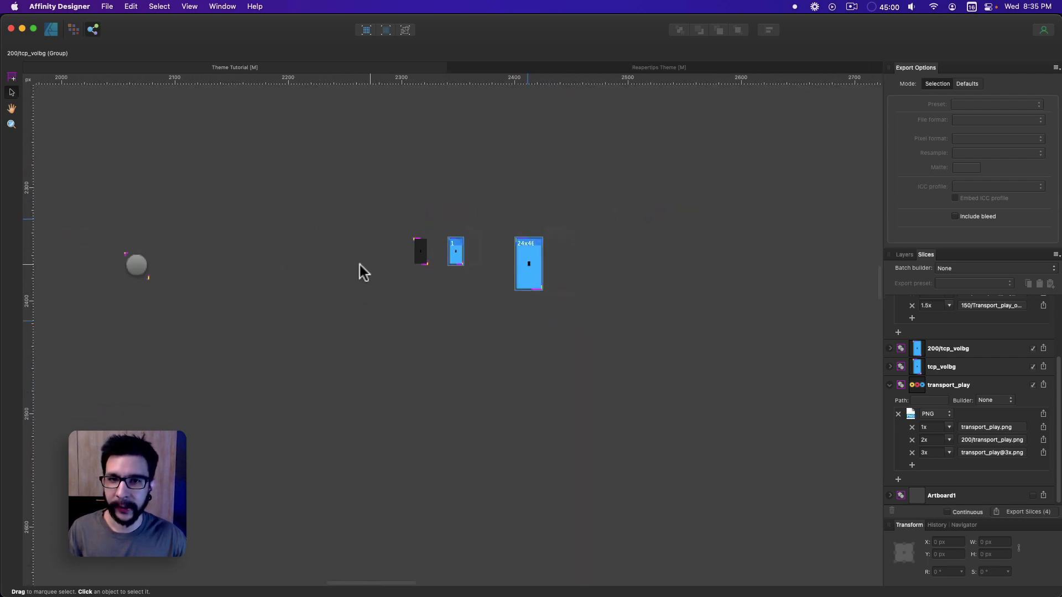
pyautogui.hscroll(-3, 357, 270)
pyautogui.scroll(-5, 334, 263)
pyautogui.moveTo(529, 245); pyautogui.dragTo(344, 223)
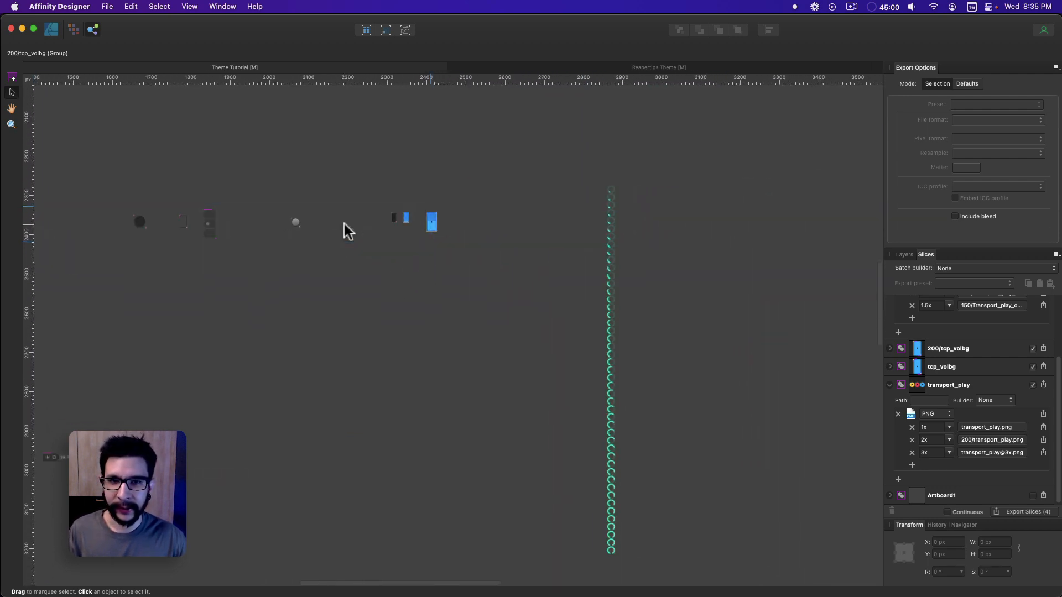
pyautogui.scroll(-2, 342, 223)
pyautogui.moveTo(260, 242); pyautogui.dragTo(488, 220)
pyautogui.moveTo(304, 220); pyautogui.dragTo(427, 224)
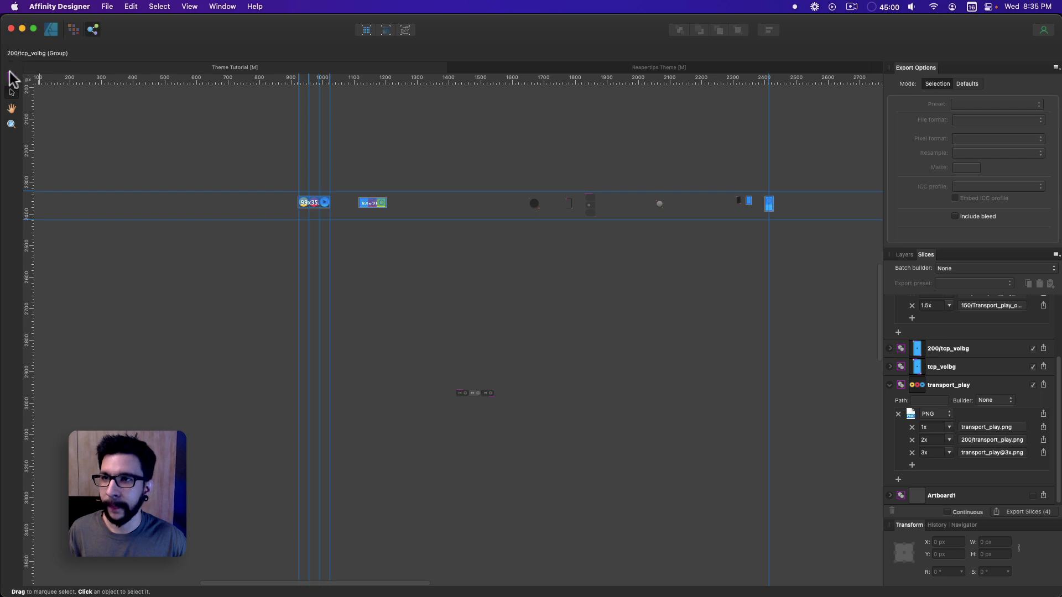
pyautogui.click(51, 29)
# Select the arc image, the tall strip of green knob frames beyond the tcp_volbg images, and bring its first frames into close view.
pyautogui.moveTo(664, 328); pyautogui.dragTo(340, 307)
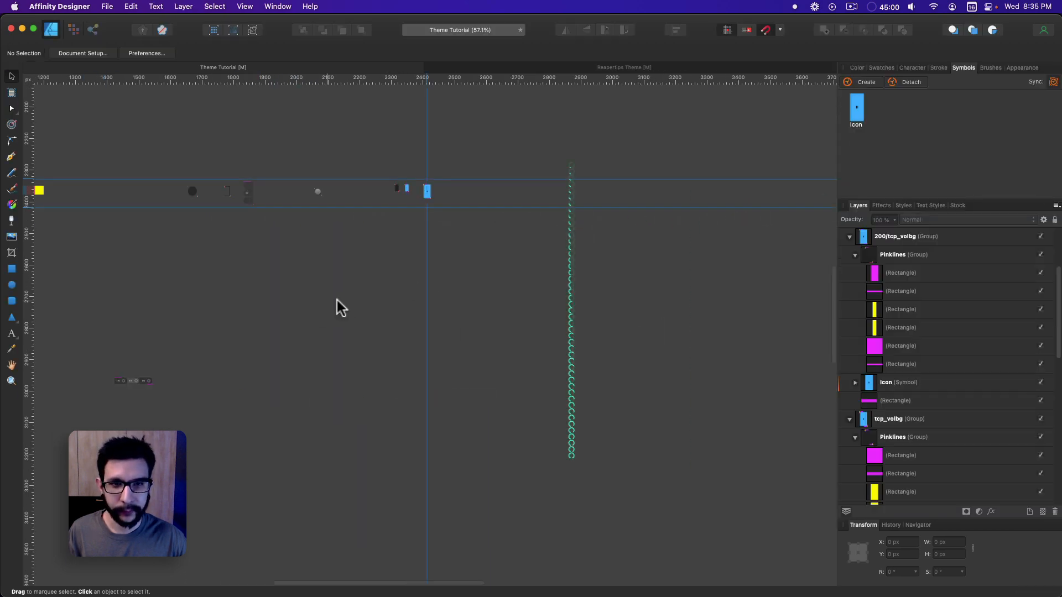
pyautogui.scroll(5, 524, 256)
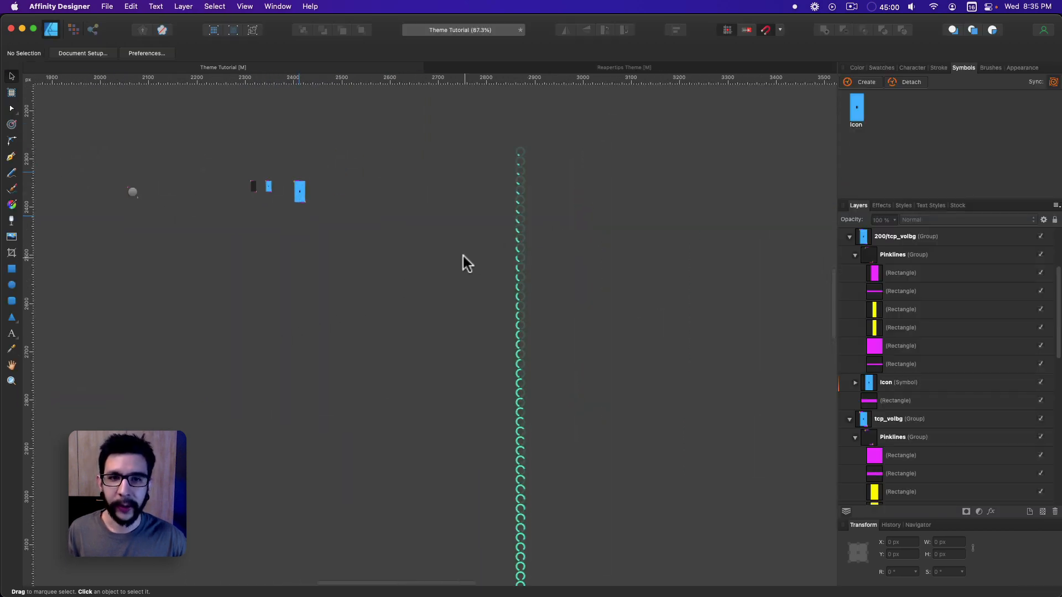
pyautogui.moveTo(552, 264); pyautogui.dragTo(328, 201)
pyautogui.scroll(6, 303, 178)
pyautogui.click(305, 183)
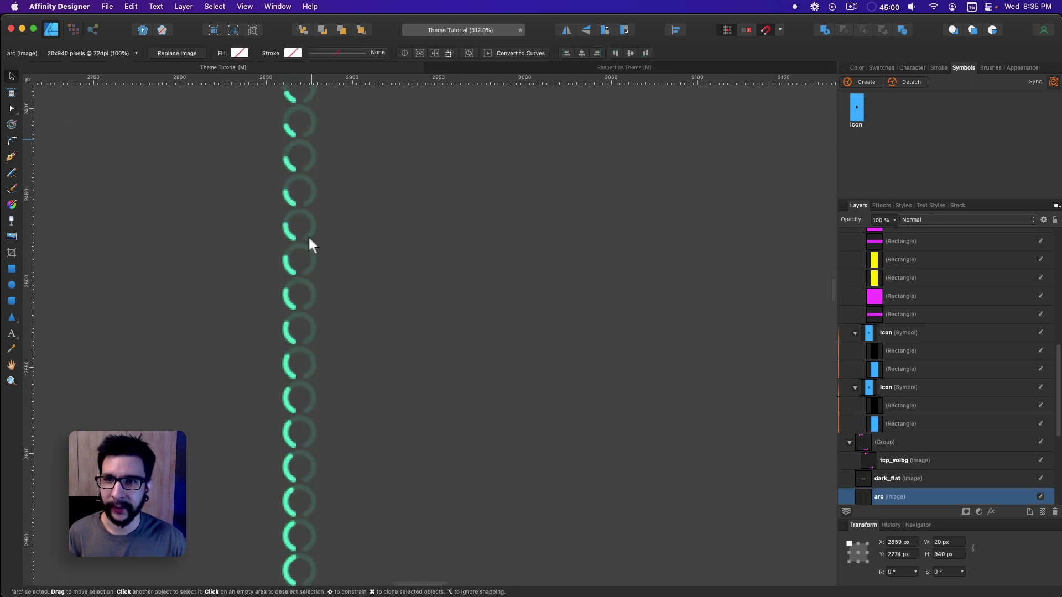
pyautogui.scroll(3, 299, 243)
pyautogui.scroll(6, 303, 246)
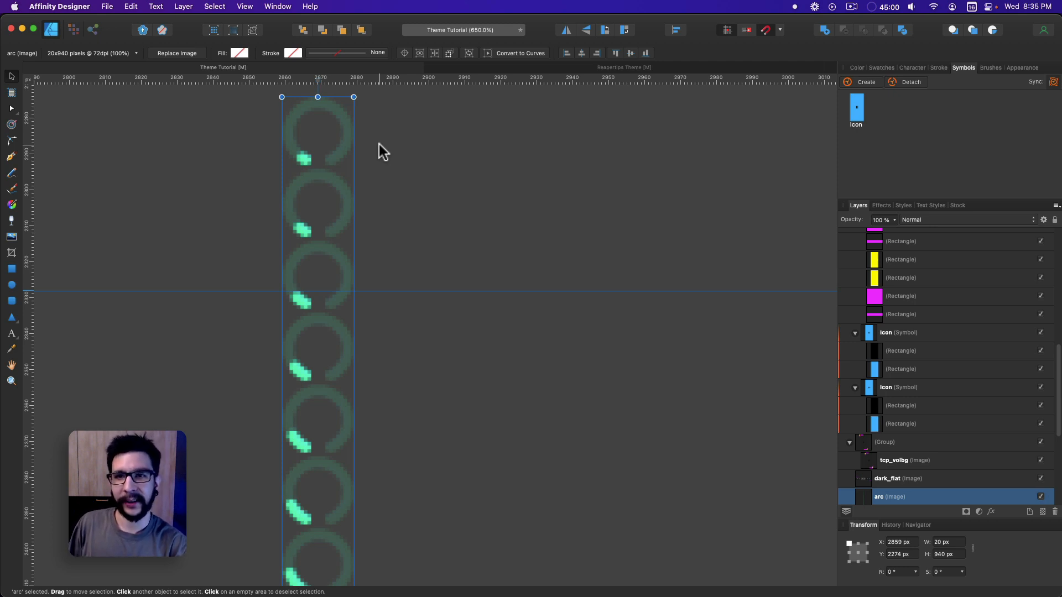
# Activate the Rectangle tool and examine the arc strip's knob frames from the first frame to the last.
pyautogui.click(12, 269)
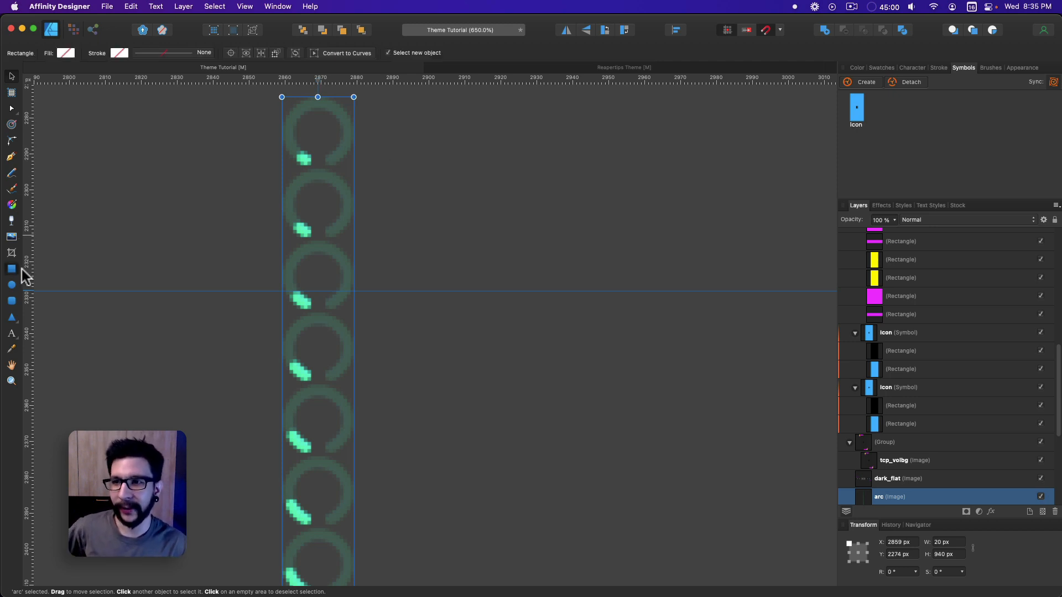
pyautogui.moveTo(260, 176); pyautogui.dragTo(315, 193)
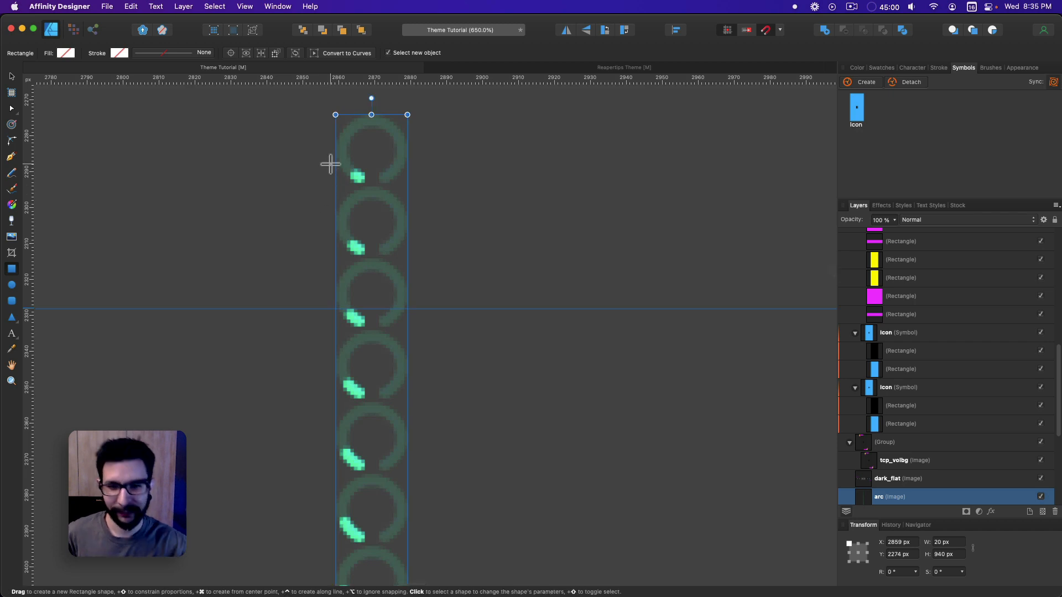
pyautogui.scroll(-3, 353, 171)
pyautogui.scroll(-15, 344, 250)
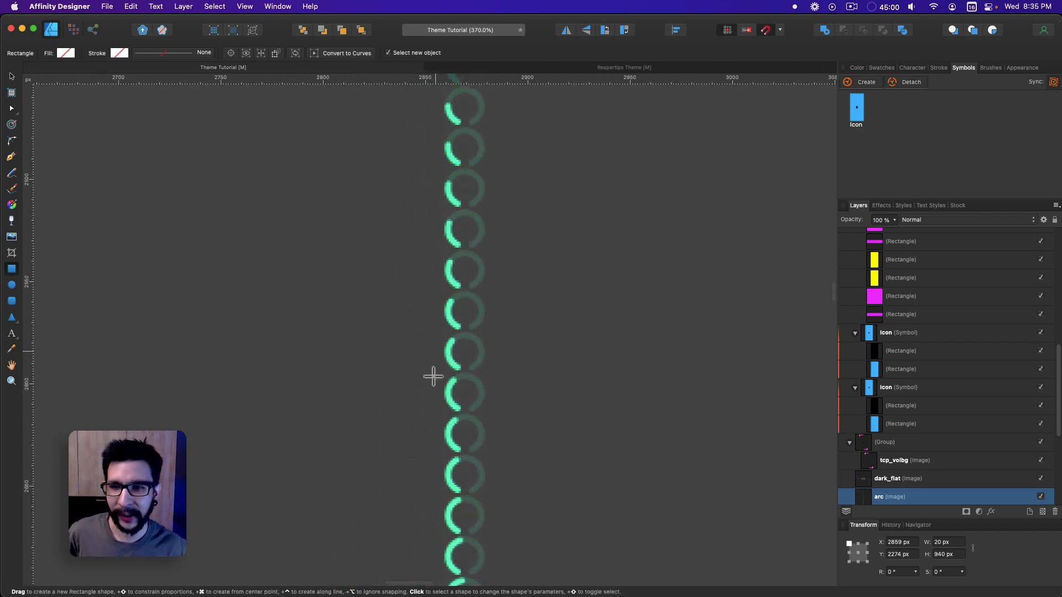
pyautogui.scroll(-20, 440, 224)
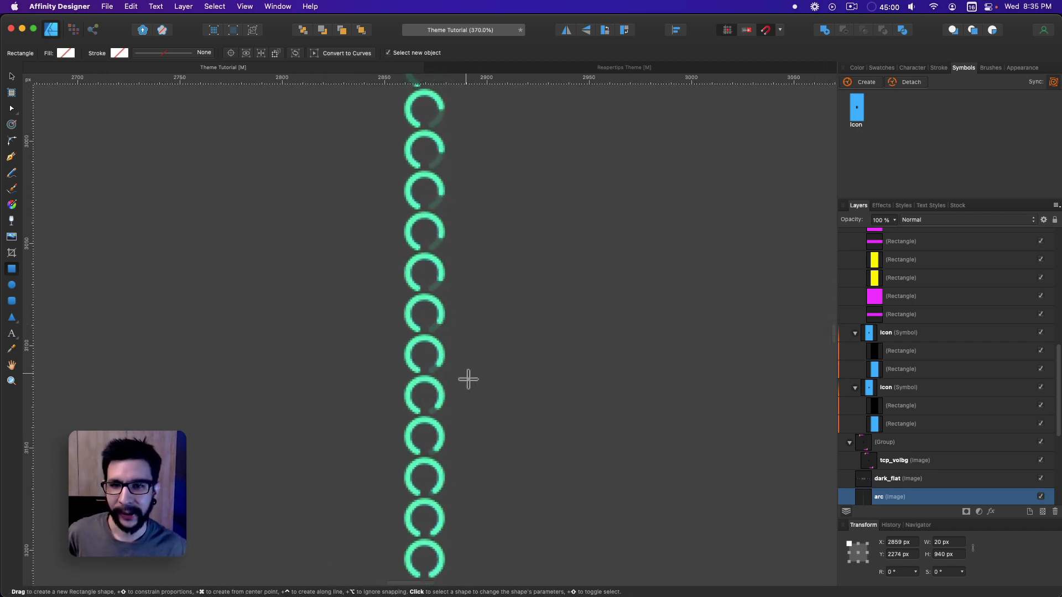
pyautogui.scroll(5, 470, 248)
pyautogui.scroll(-4, 484, 157)
pyautogui.scroll(10, 486, 244)
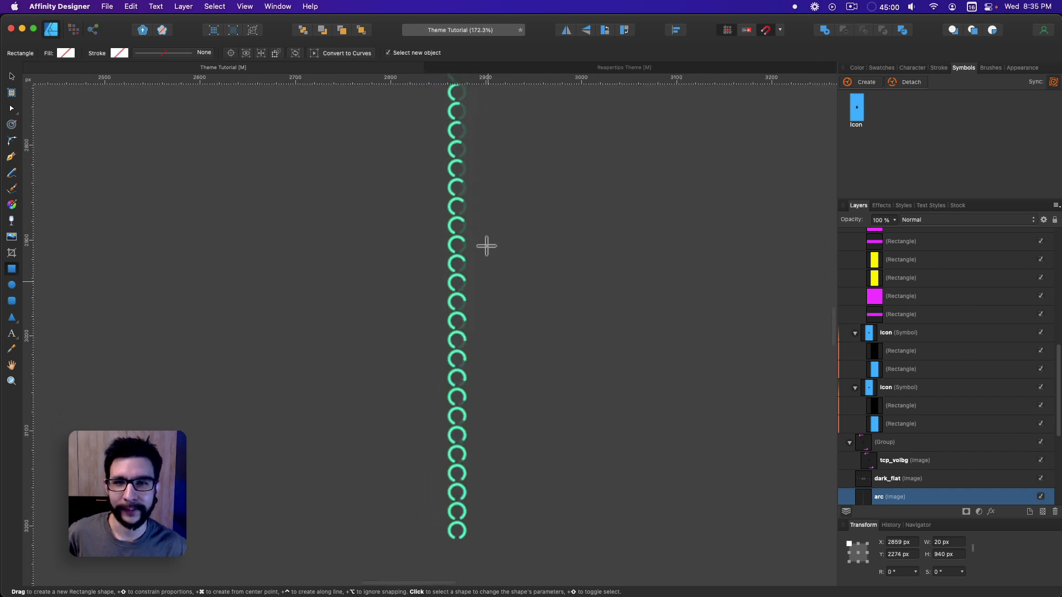
pyautogui.scroll(10, 467, 391)
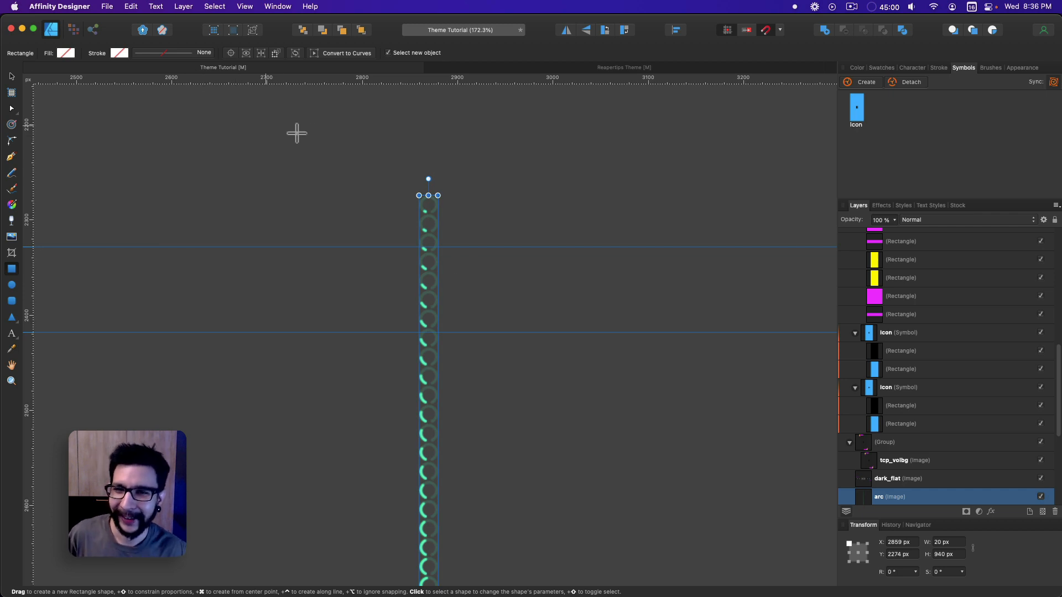
# Examine the first few knob frames at the start of the arc strip at close range.
pyautogui.scroll(6, 431, 209)
pyautogui.scroll(1, 502, 254)
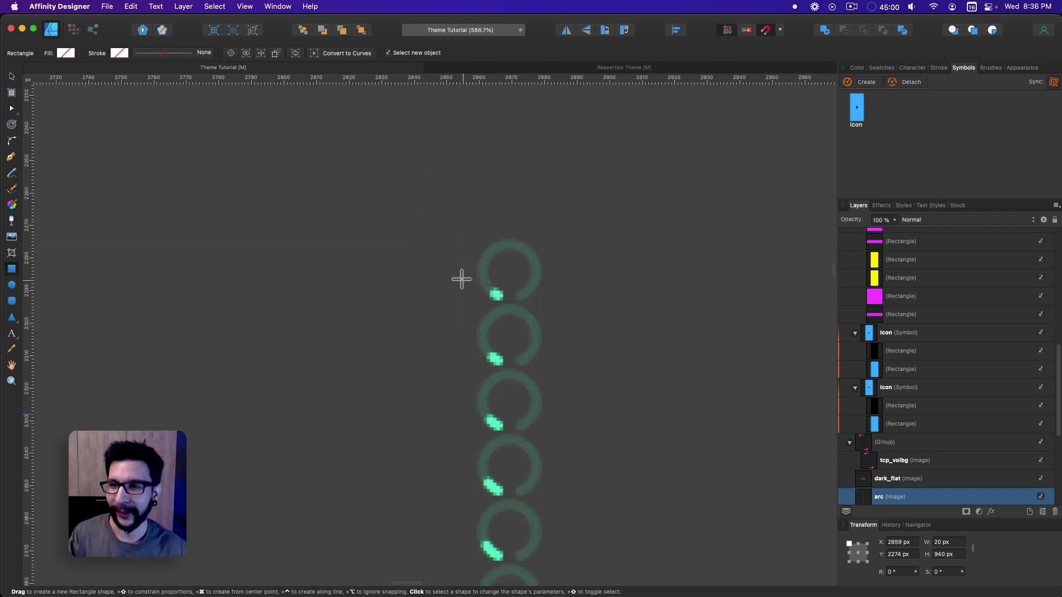
pyautogui.moveTo(546, 280); pyautogui.dragTo(474, 254)
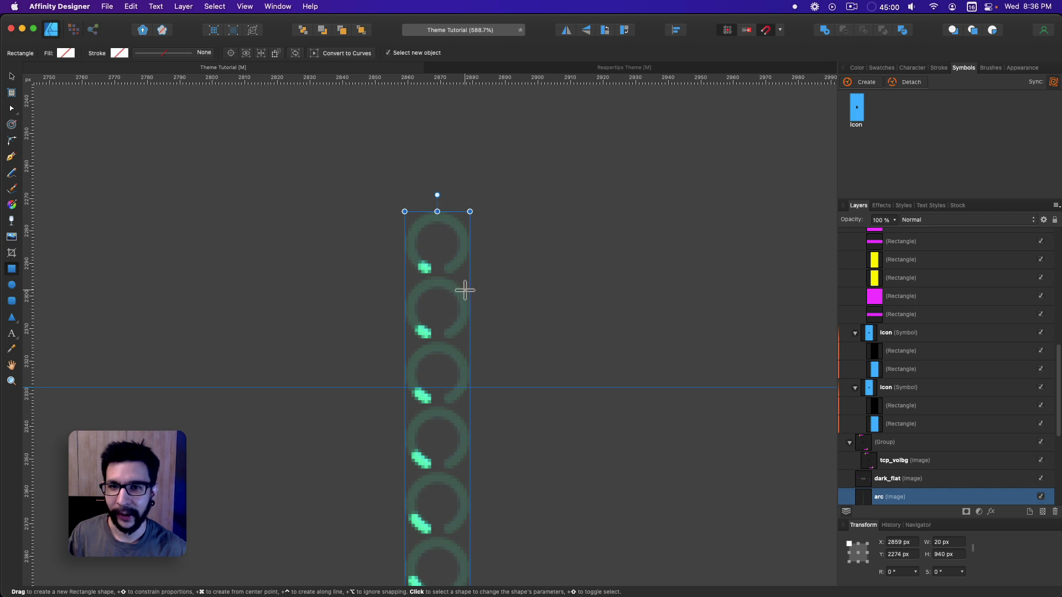
pyautogui.scroll(-1, 464, 290)
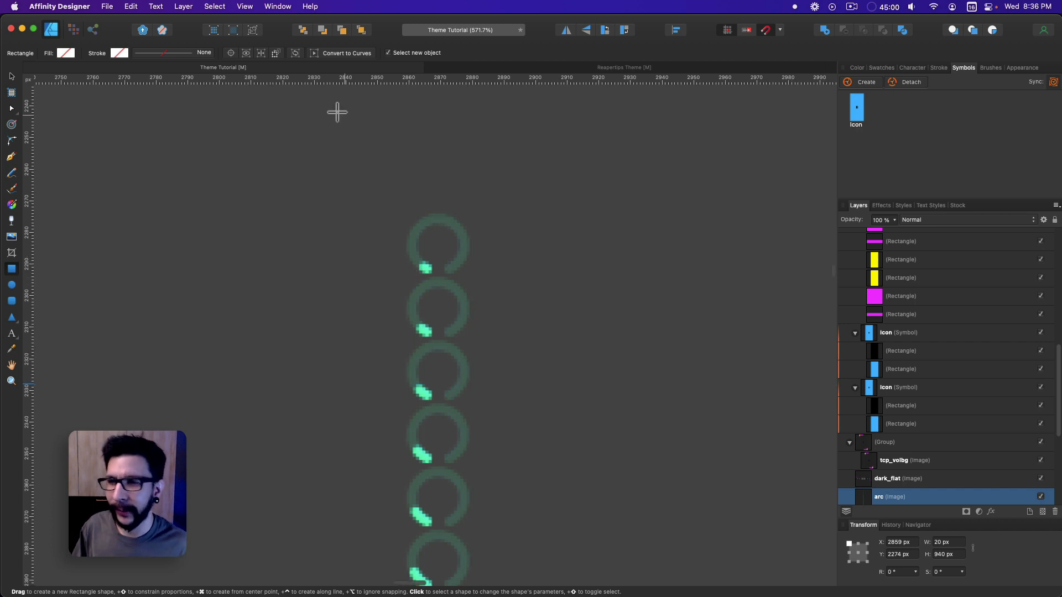
pyautogui.scroll(-1, 321, 123)
pyautogui.scroll(-3, 320, 123)
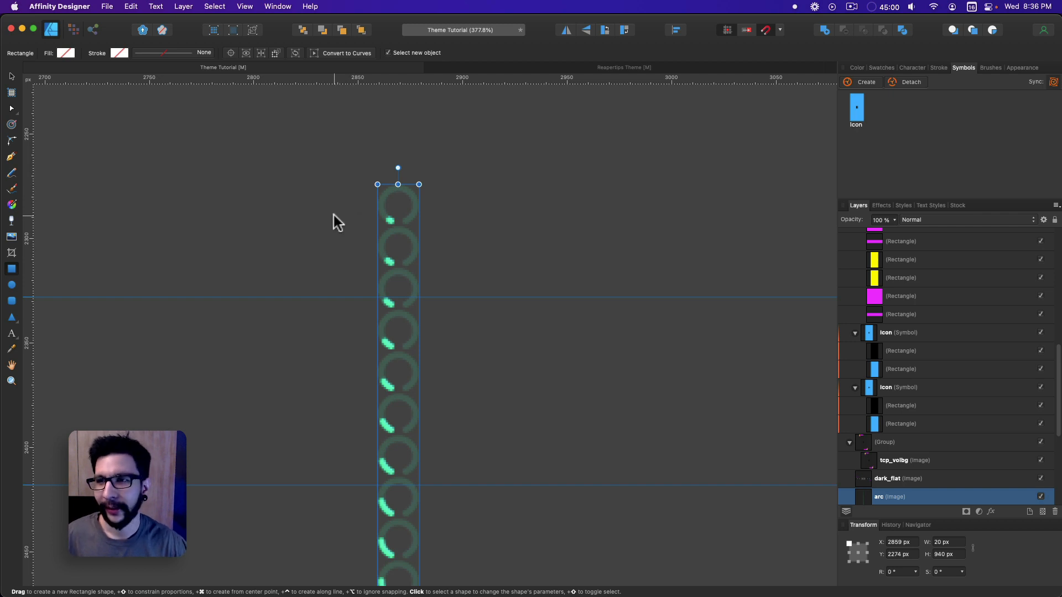
pyautogui.scroll(-2, 333, 215)
pyautogui.scroll(3, 393, 196)
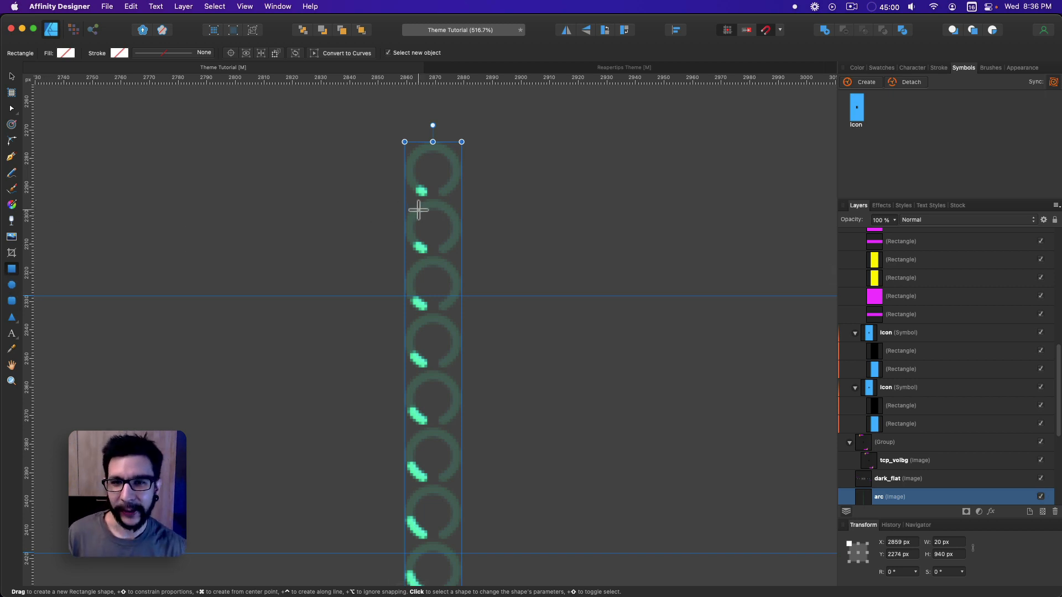
# Move the arc image slightly to about X 2862, Y 2275 px and inspect its width and height.
pyautogui.press('v')
pyautogui.moveTo(417, 215)
pyautogui.mouseDown()
pyautogui.moveTo(434, 216)
pyautogui.moveTo(424, 217)
pyautogui.mouseUp()
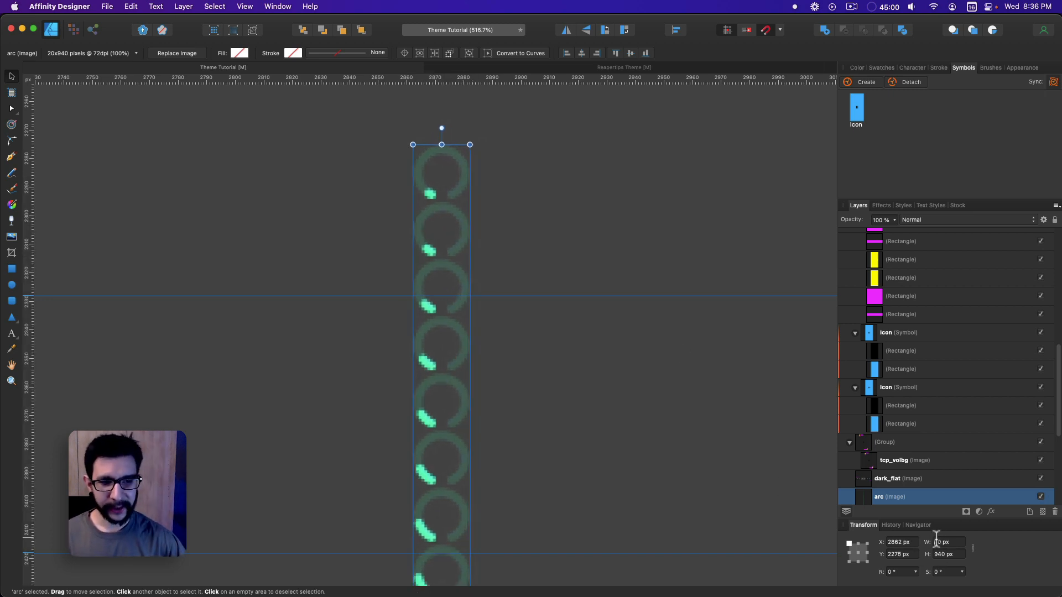
pyautogui.click(936, 542)
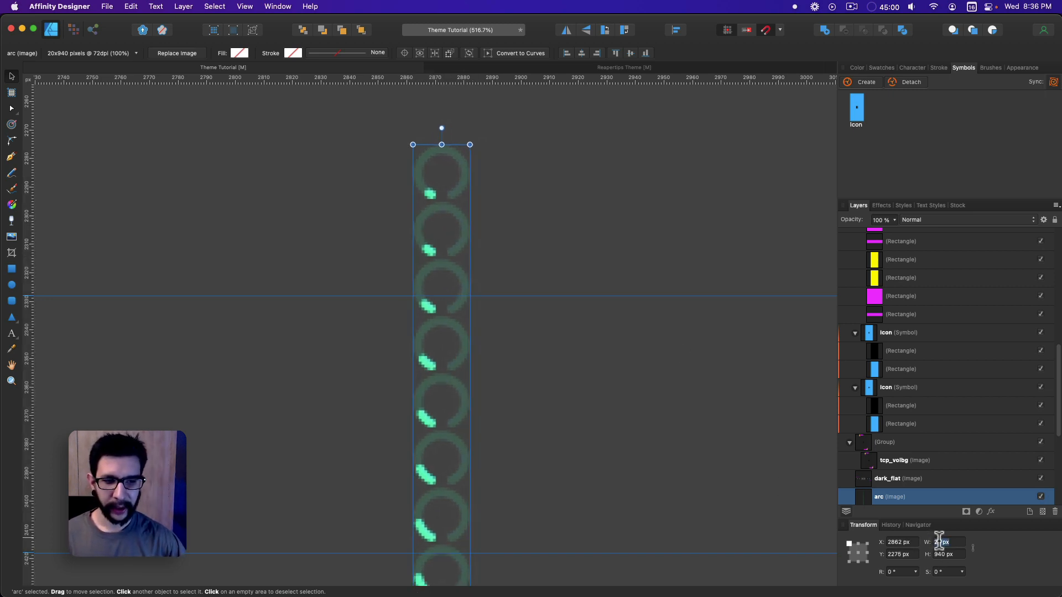
pyautogui.click(946, 555)
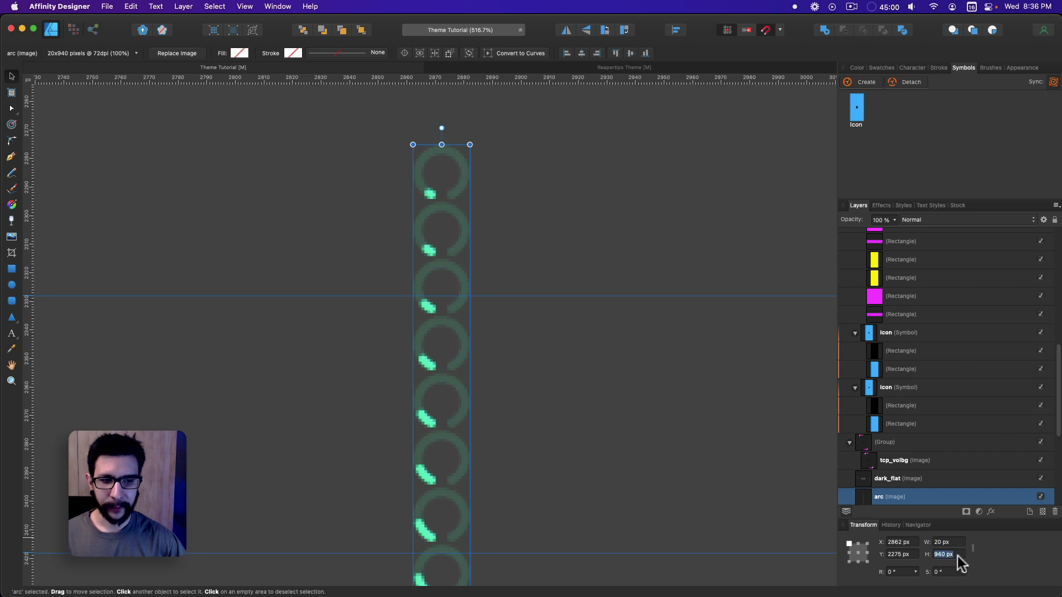
# Remove the two horizontal guides that cross the arc strip.
pyautogui.scroll(-1, 516, 373)
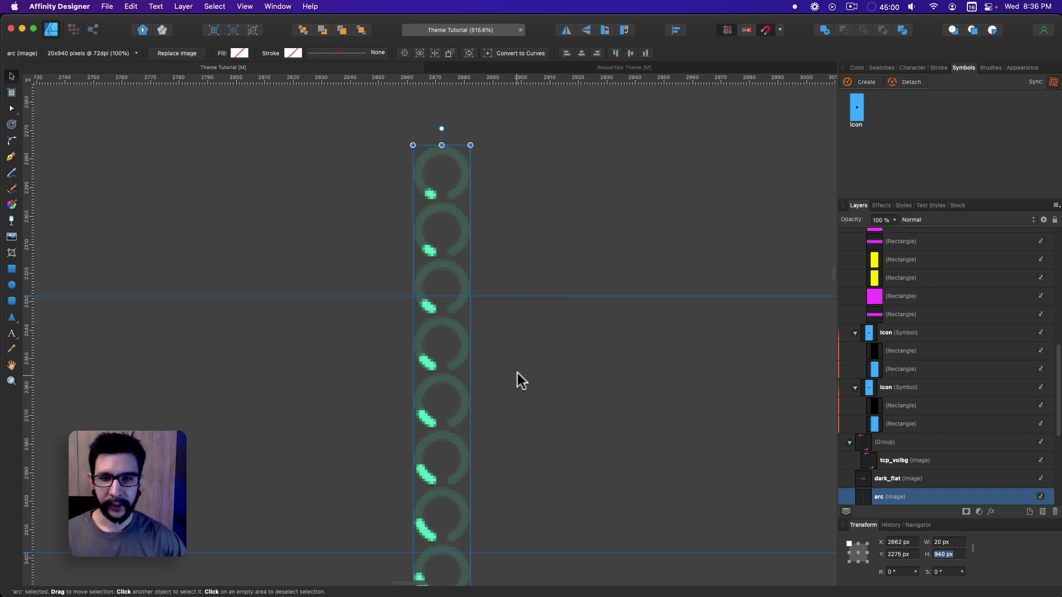
pyautogui.scroll(-2, 370, 304)
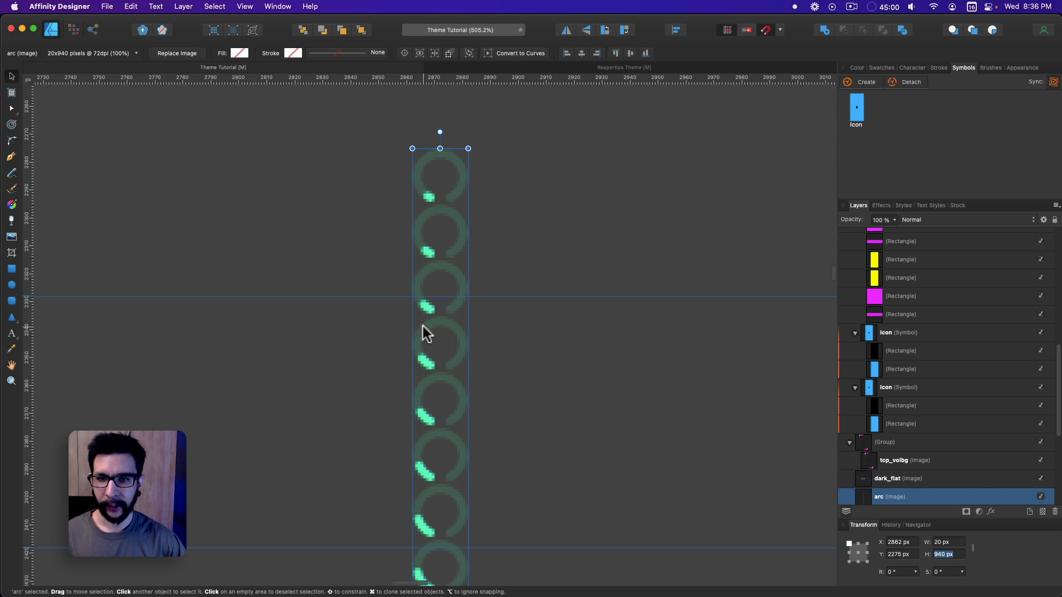
pyautogui.scroll(-5, 424, 327)
pyautogui.moveTo(407, 303); pyautogui.dragTo(377, 30)
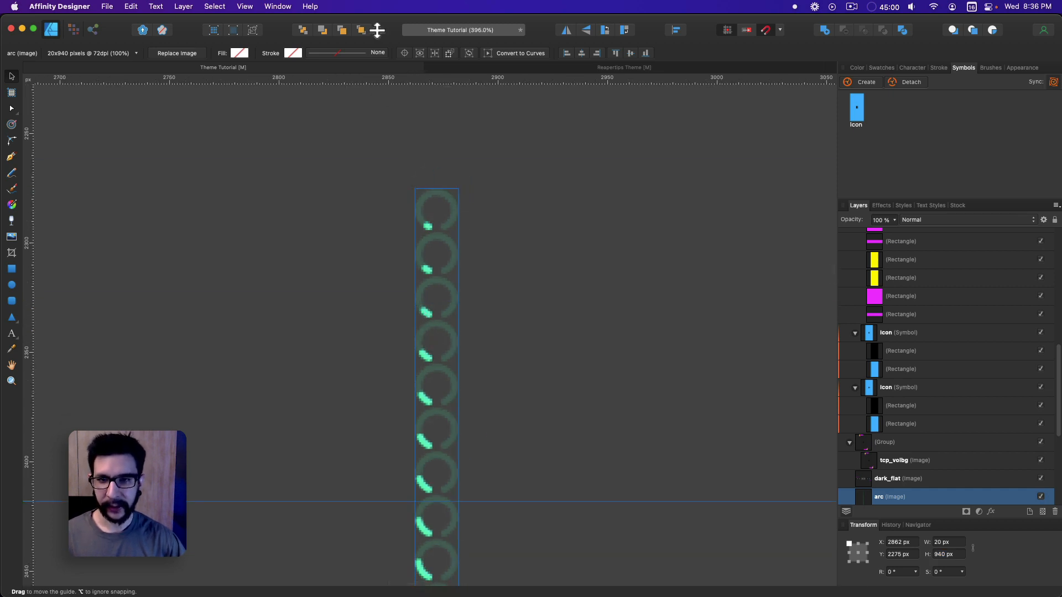
pyautogui.moveTo(376, 502); pyautogui.dragTo(376, 33)
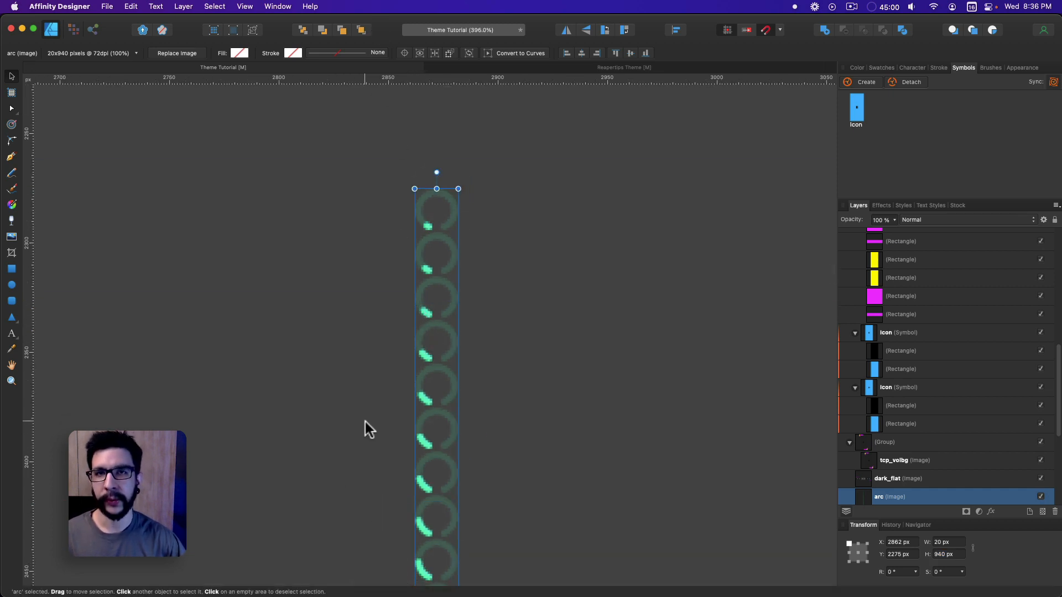
pyautogui.scroll(7, 408, 331)
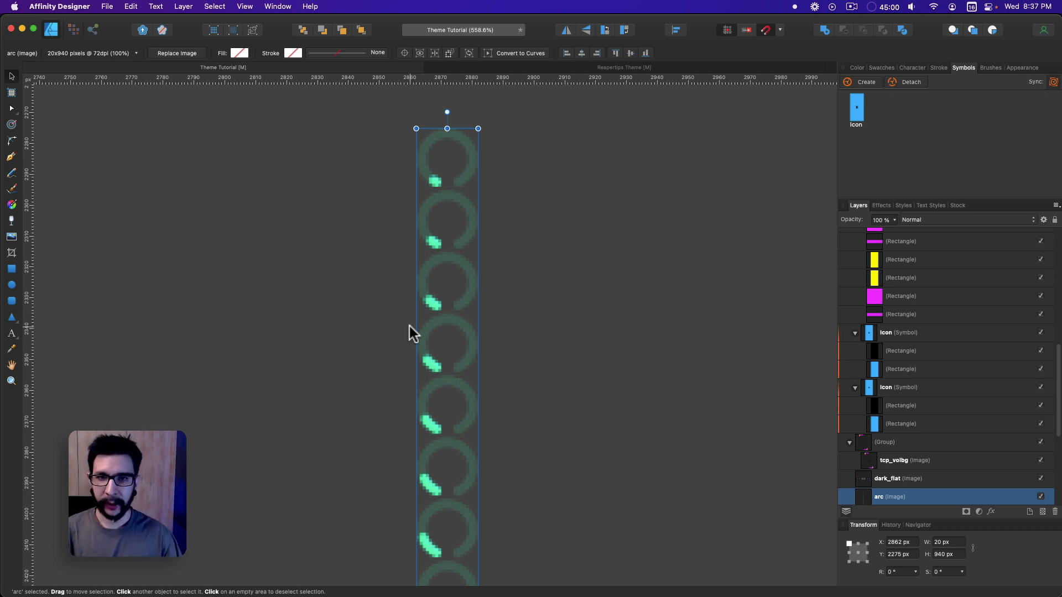
# Switch to REAPER and set the Track Control Panel's volume size to Knob in the Default_6.0 theme adjuster.
pyautogui.click(947, 575)
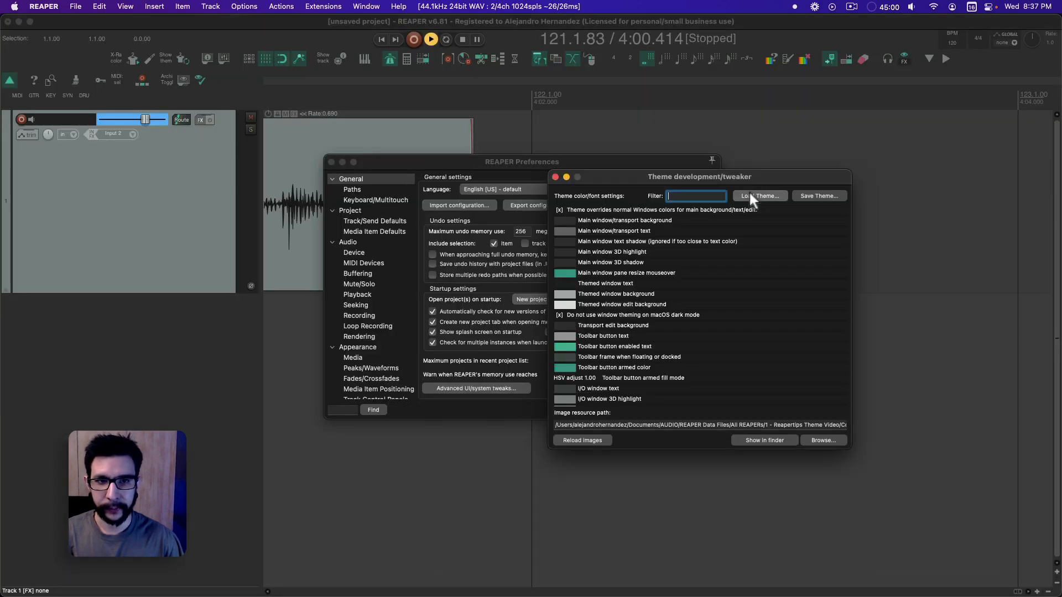
pyautogui.click(532, 152)
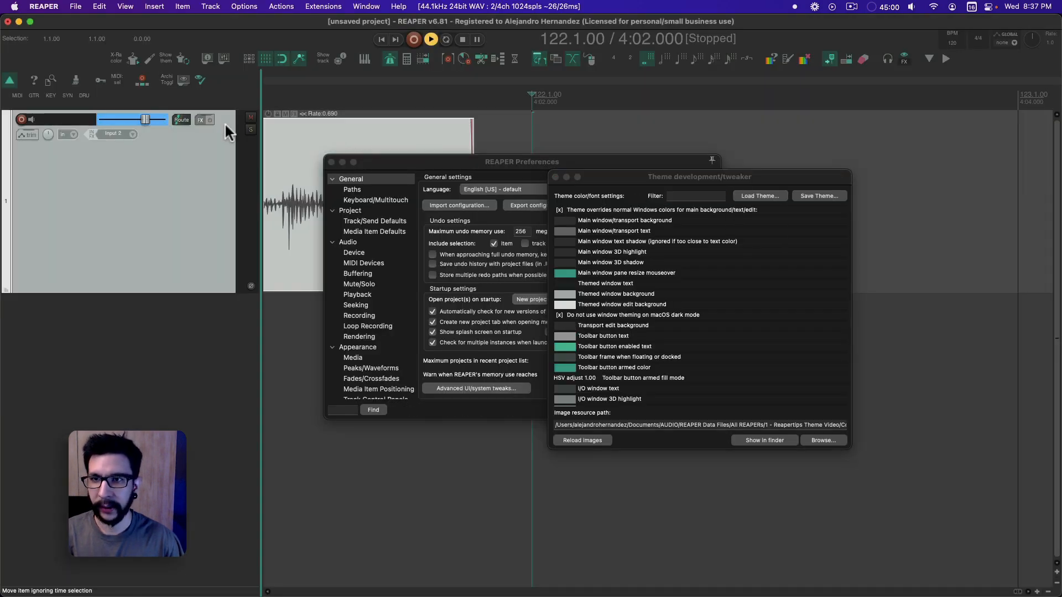
pyautogui.click(133, 58)
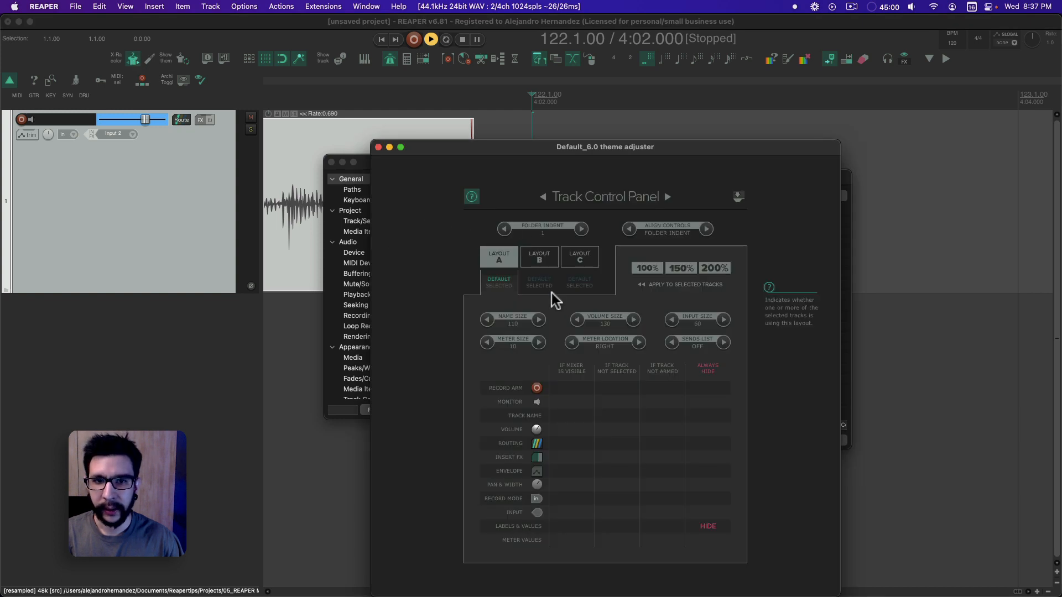
pyautogui.click(578, 319)
pyautogui.click(578, 320)
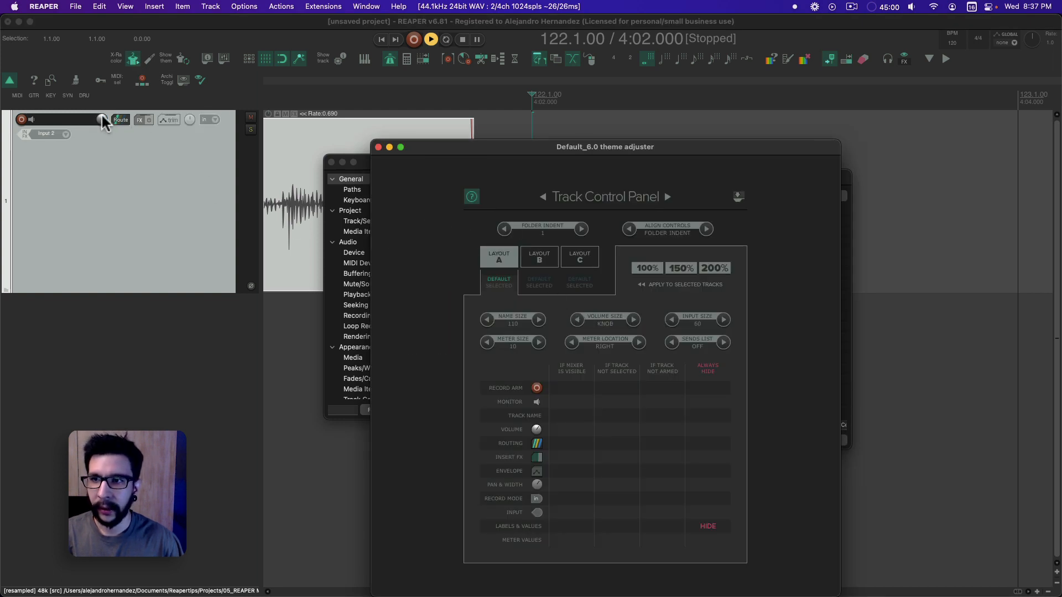
# Turn the track's volume knob down and back up to about -33 dB, and return to Affinity Designer.
pyautogui.moveTo(102, 120); pyautogui.dragTo(102, 166)
pyautogui.moveTo(102, 118)
pyautogui.mouseDown()
pyautogui.moveTo(103, 142)
pyautogui.moveTo(104, 100)
pyautogui.mouseUp()
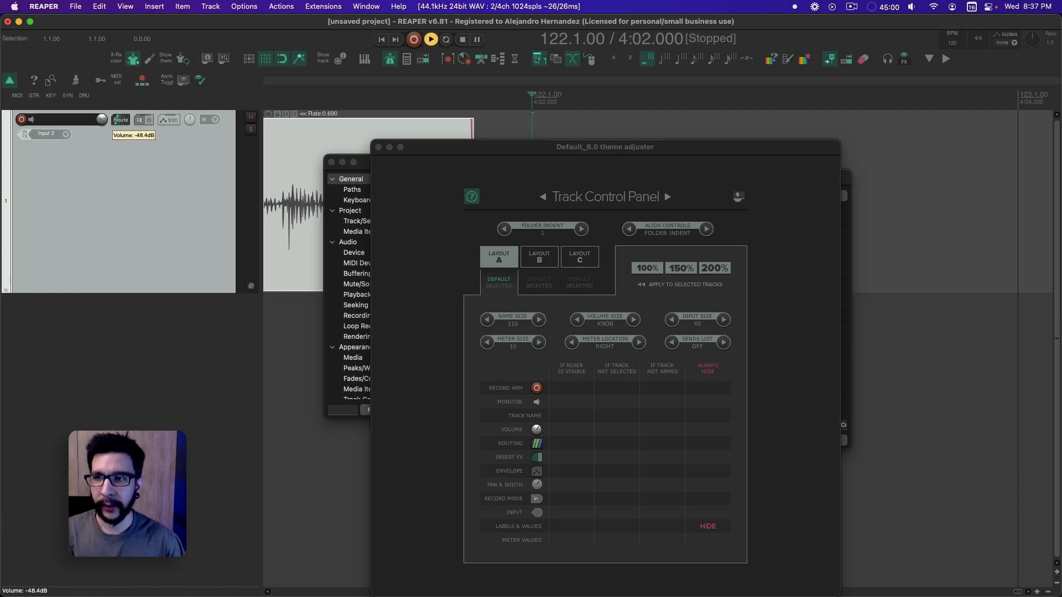
pyautogui.press('super+comma')
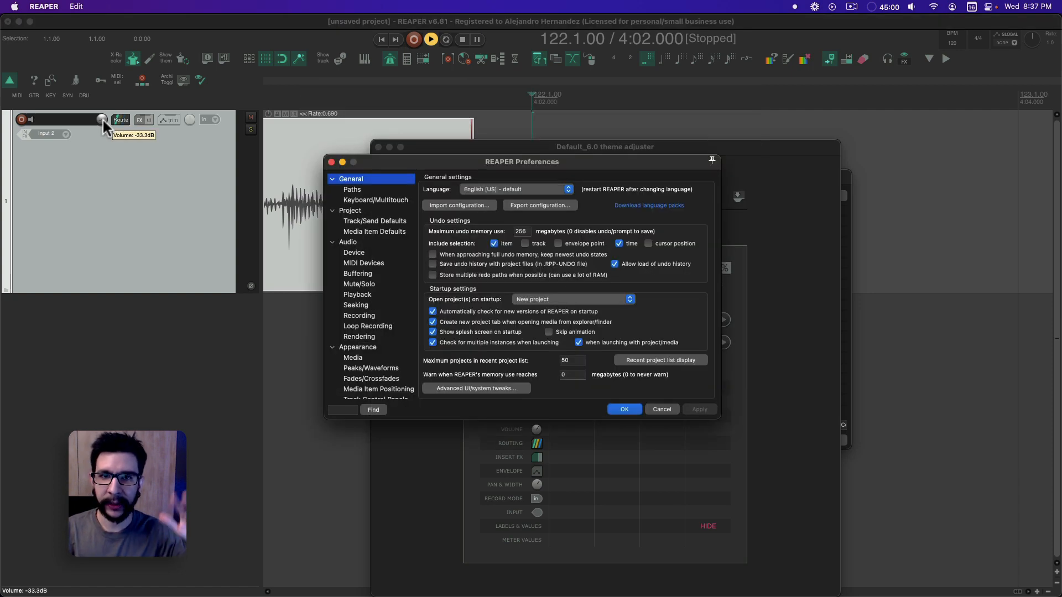
pyautogui.click(103, 118)
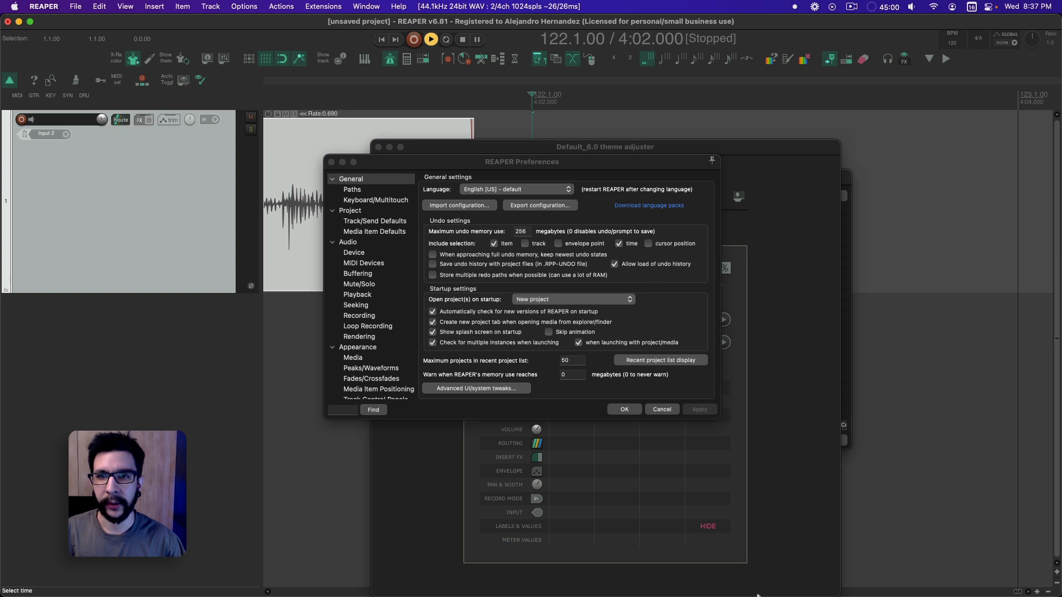
pyautogui.moveTo(936, 588)
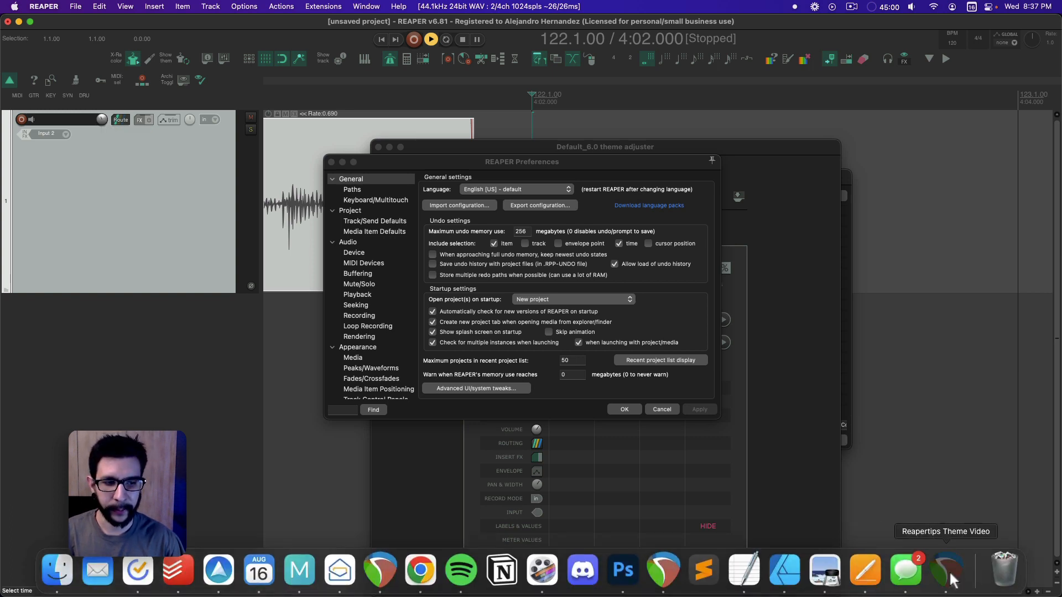
pyautogui.click(791, 576)
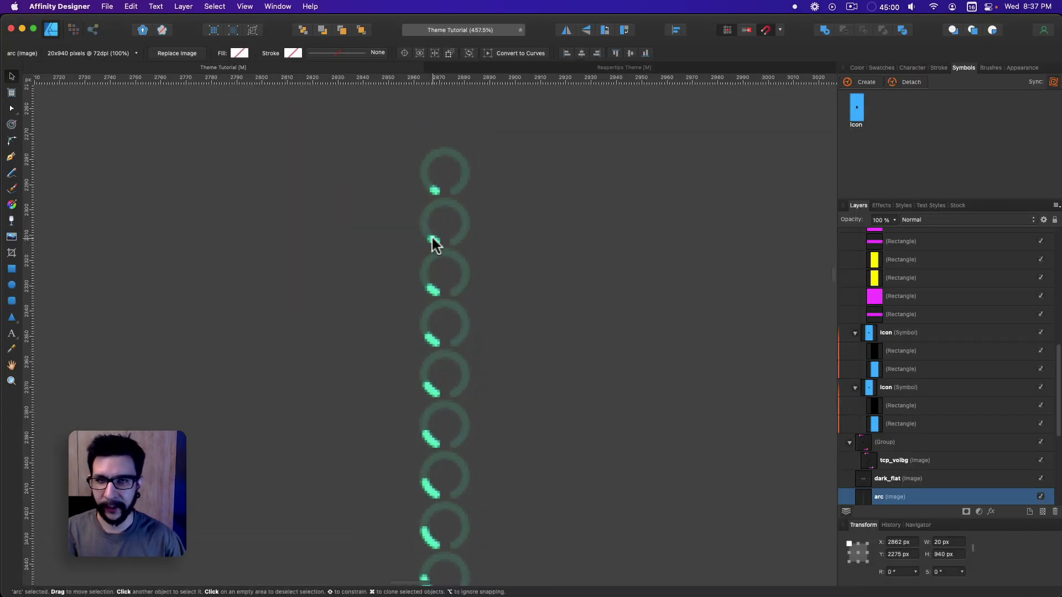
# Look over the arc strip from its first frame to its last and clear the selection.
pyautogui.scroll(-2, 434, 249)
pyautogui.scroll(-5, 448, 336)
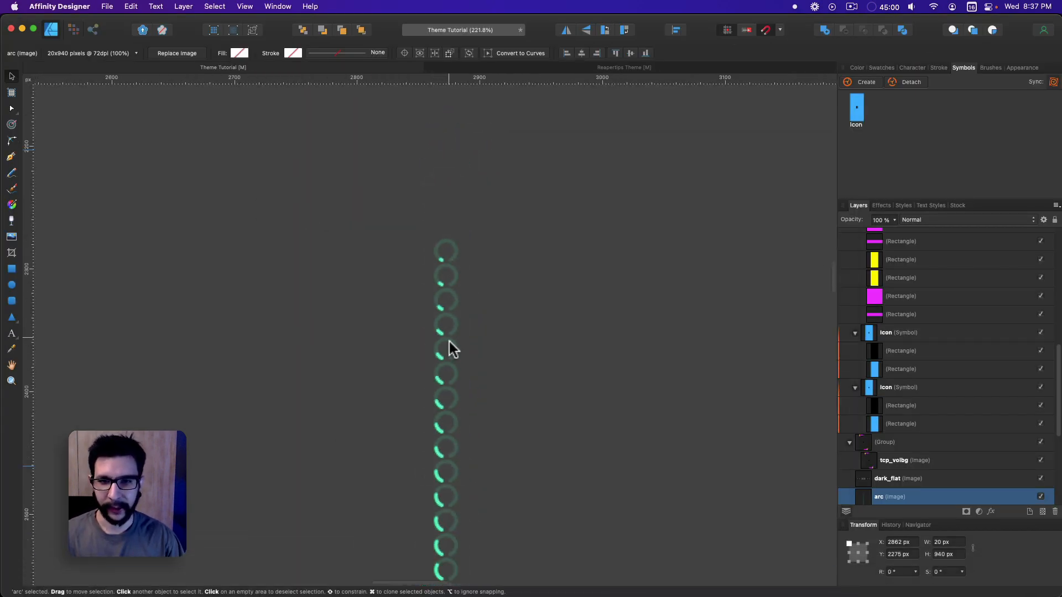
pyautogui.scroll(-12, 431, 284)
pyautogui.scroll(10, 453, 207)
pyautogui.hscroll(3, 454, 207)
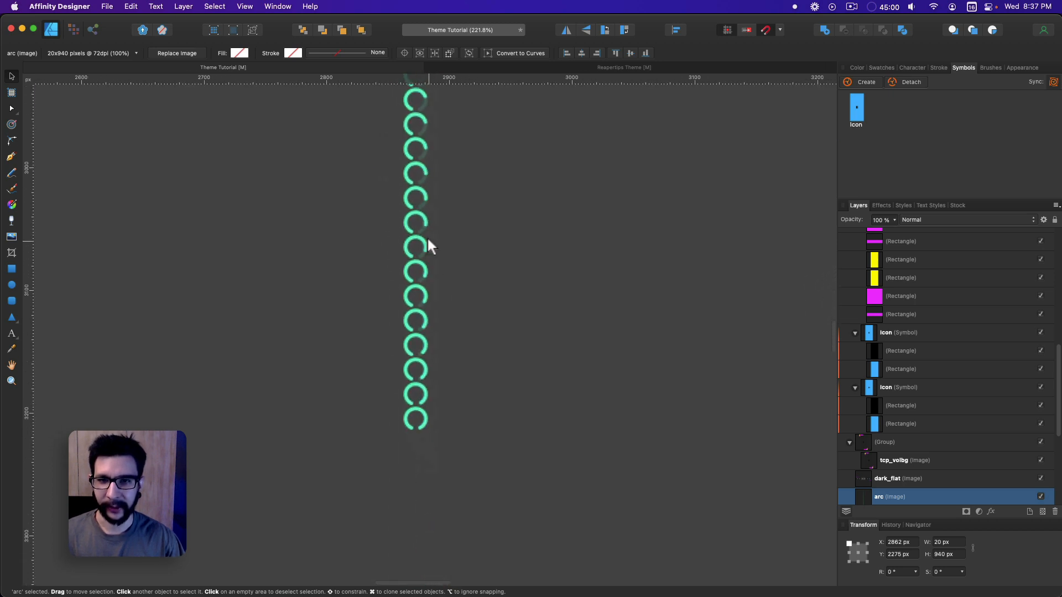
pyautogui.scroll(10, 440, 237)
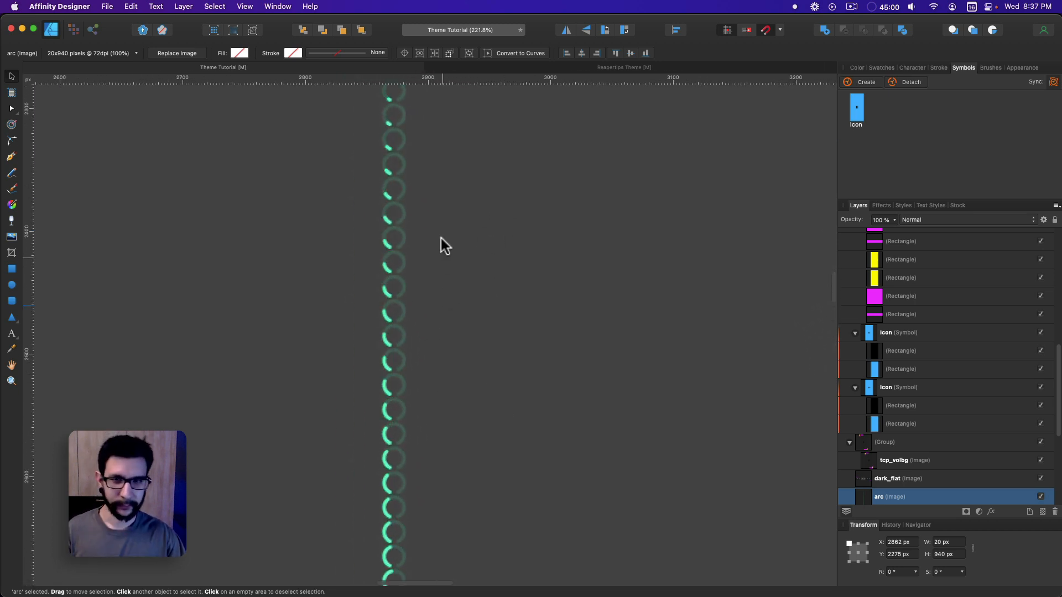
pyautogui.click(481, 244)
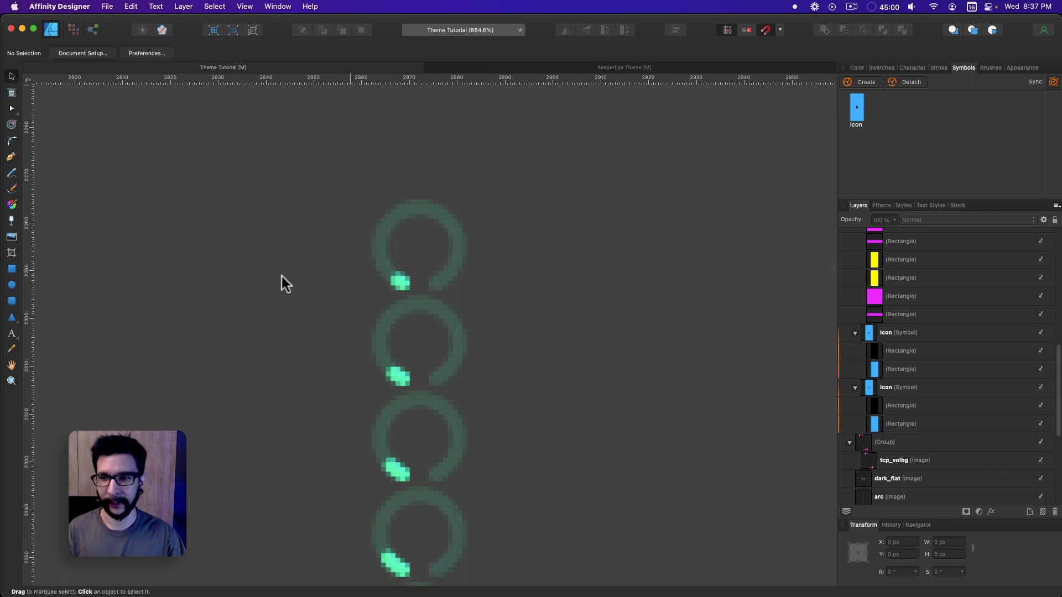
# Draw a black square of 20 × 20 px beside the first frame of the arc strip.
pyautogui.click(12, 269)
pyautogui.scroll(5, 354, 210)
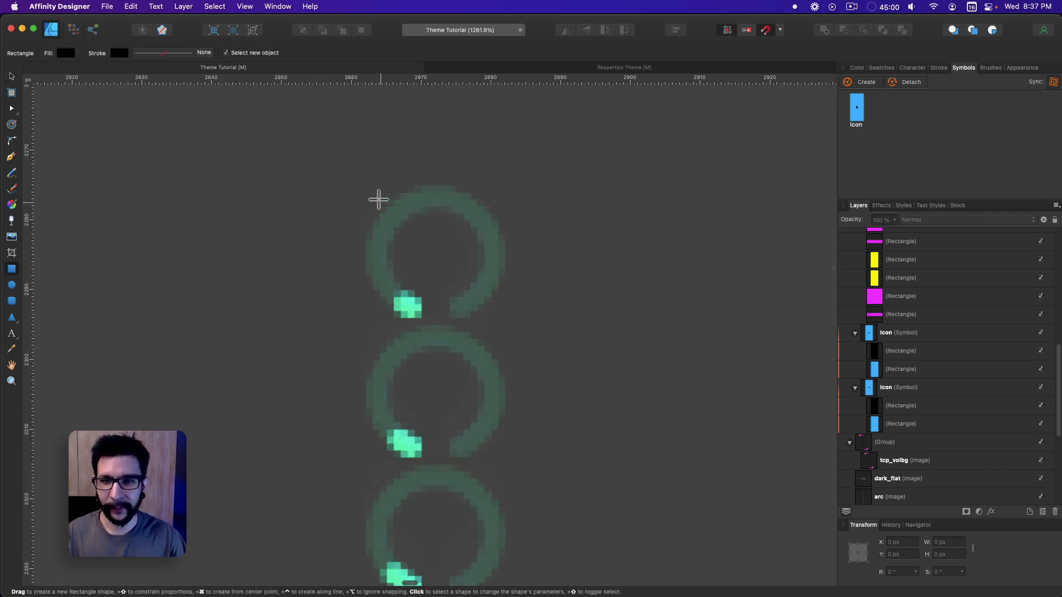
pyautogui.moveTo(362, 181); pyautogui.dragTo(629, 313)
pyautogui.press('v')
pyautogui.click(521, 327)
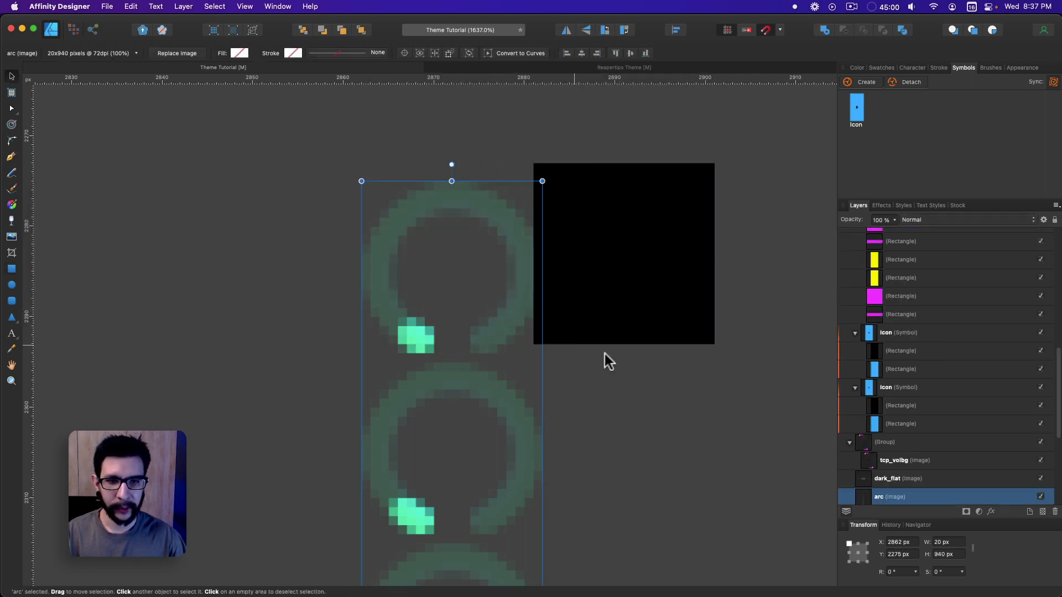
# Align the black square over the first arc frame at X 2862, Y 2275 px and set its opacity to 30 %.
pyautogui.click(664, 294)
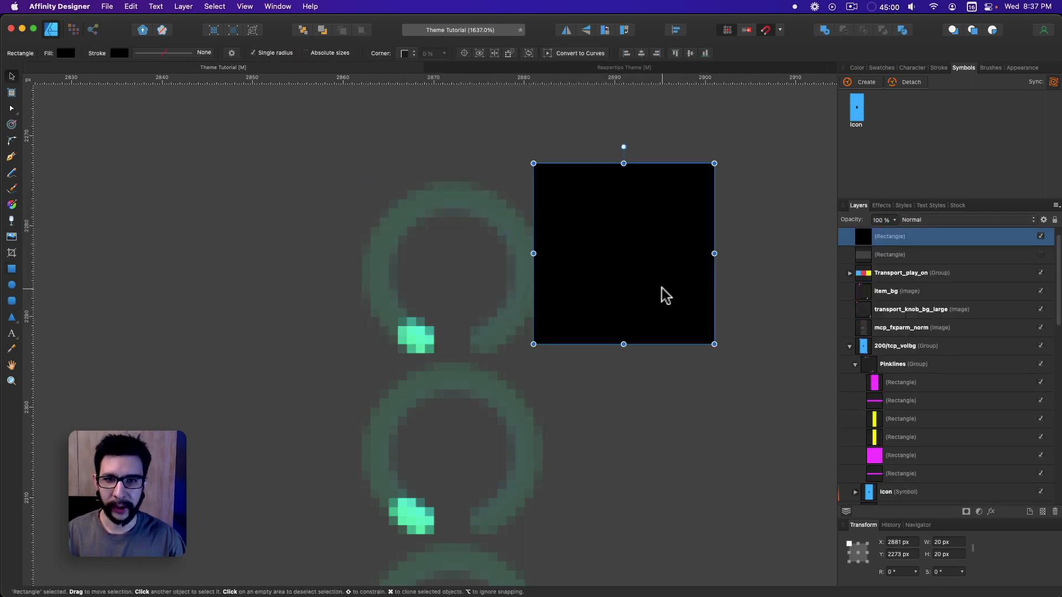
pyautogui.moveTo(661, 294); pyautogui.dragTo(496, 318)
pyautogui.press('3')
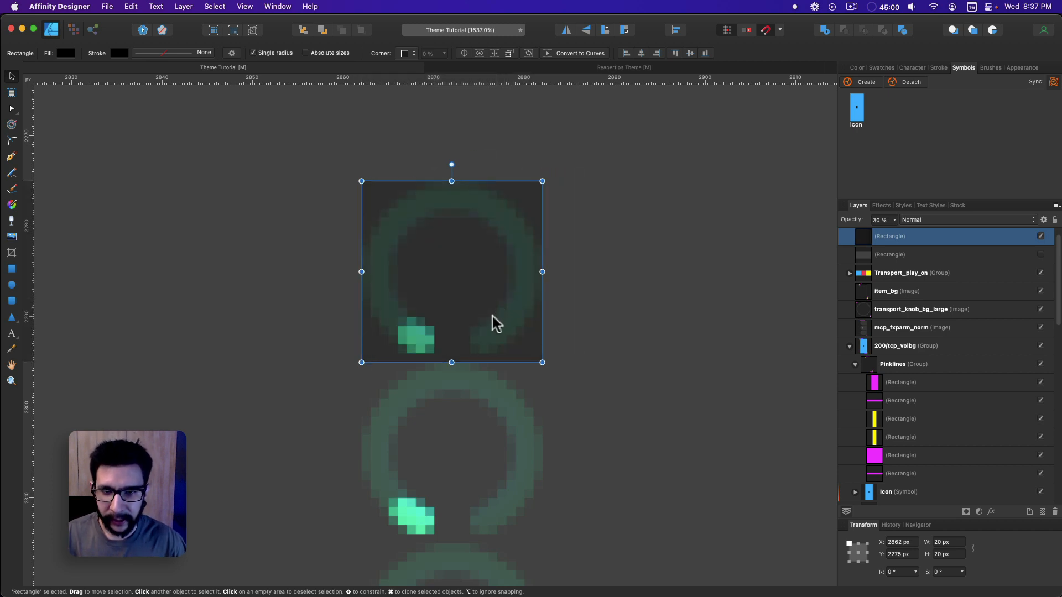
# Fill the square over the first arc frame with the red swatch H:353 S:80 L:62.
pyautogui.scroll(-2, 553, 315)
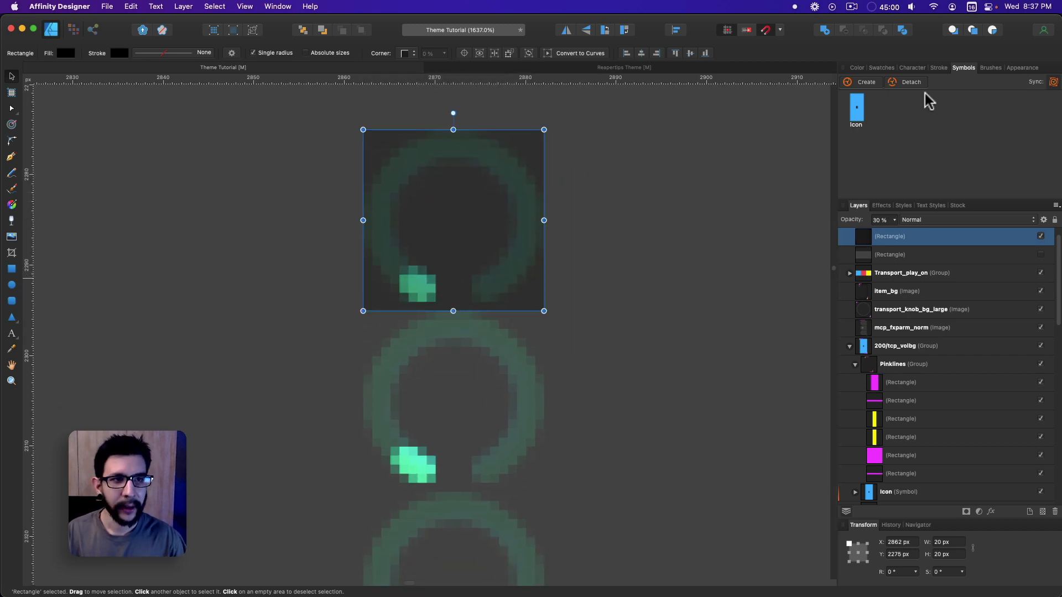
pyautogui.click(861, 67)
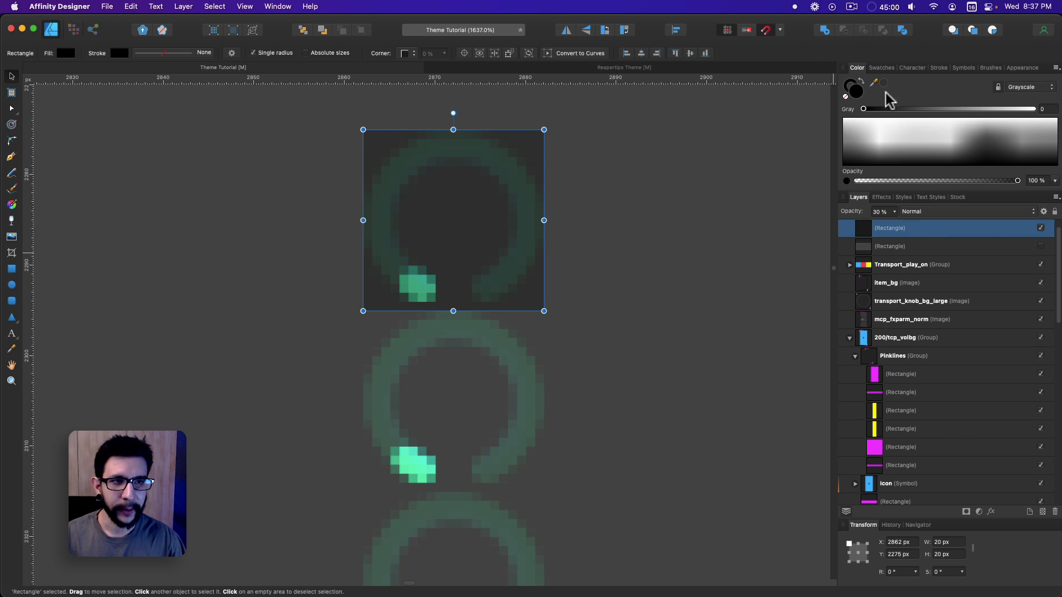
pyautogui.click(881, 67)
pyautogui.click(882, 141)
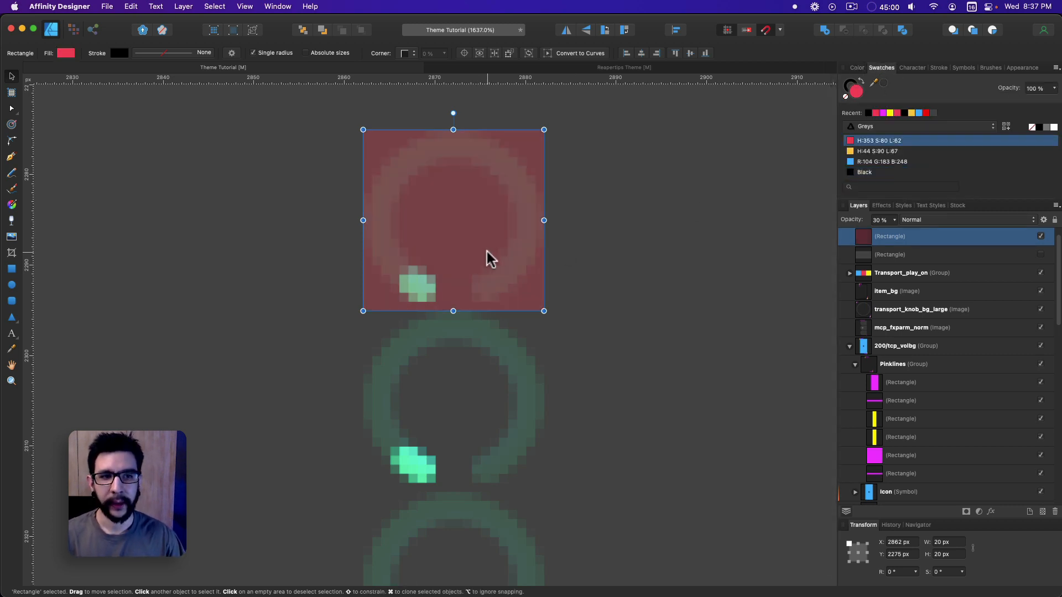
# Duplicate the red square and align the copy over the second arc frame at Y 2295 px.
pyautogui.press('super+j')
pyautogui.press('m')
pyautogui.moveTo(489, 178); pyautogui.dragTo(490, 296)
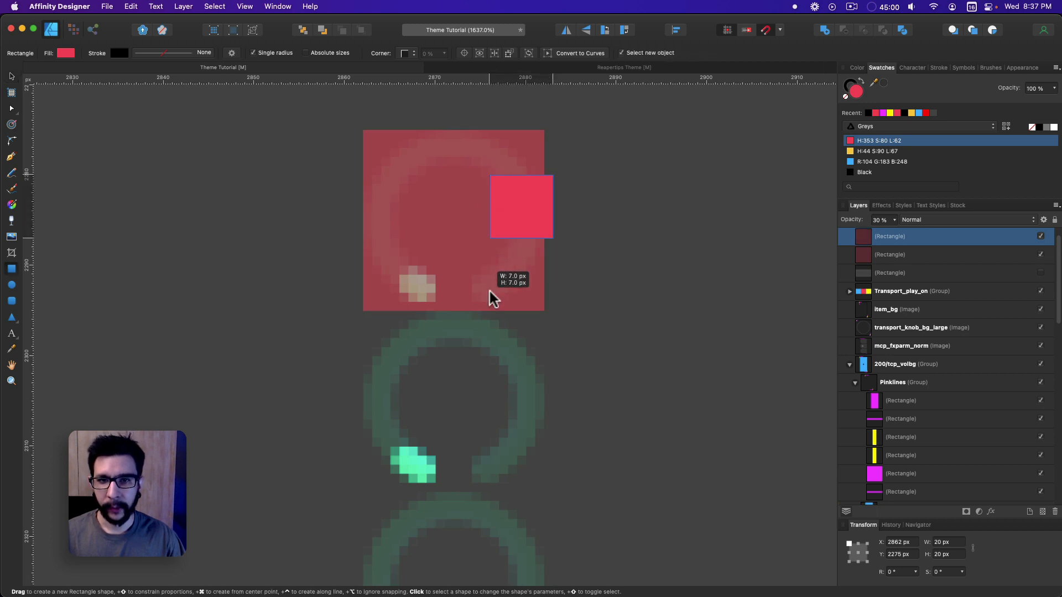
pyautogui.press('super+z')
pyautogui.press('v')
pyautogui.moveTo(457, 197); pyautogui.dragTo(459, 381)
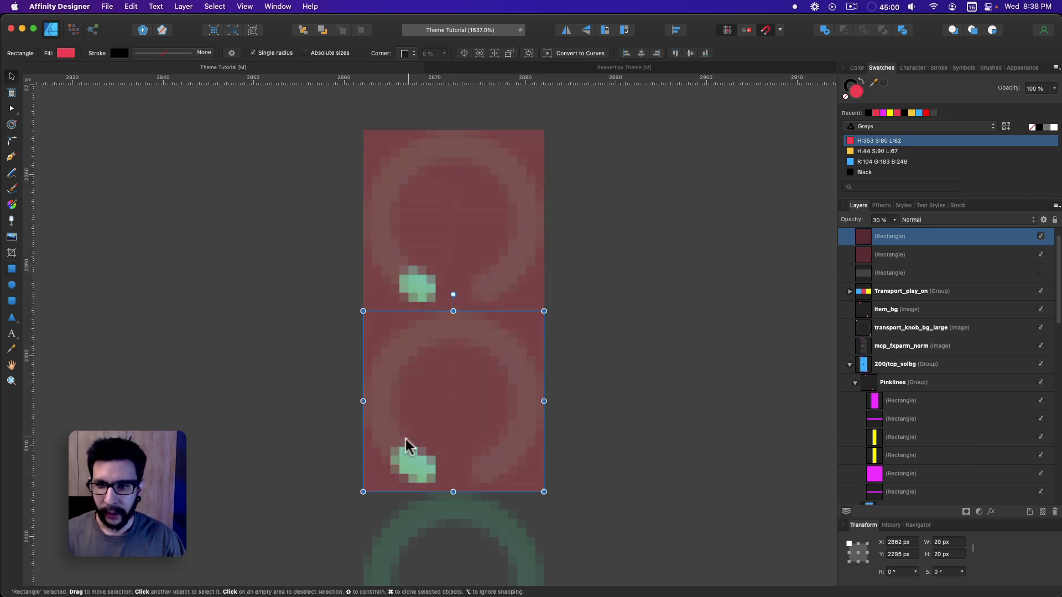
# Duplicate the second red square and align the copy over the third arc frame at Y 2315 px.
pyautogui.moveTo(472, 420); pyautogui.dragTo(467, 186)
pyautogui.scroll(-2, 465, 185)
pyautogui.moveTo(427, 237); pyautogui.dragTo(416, 325)
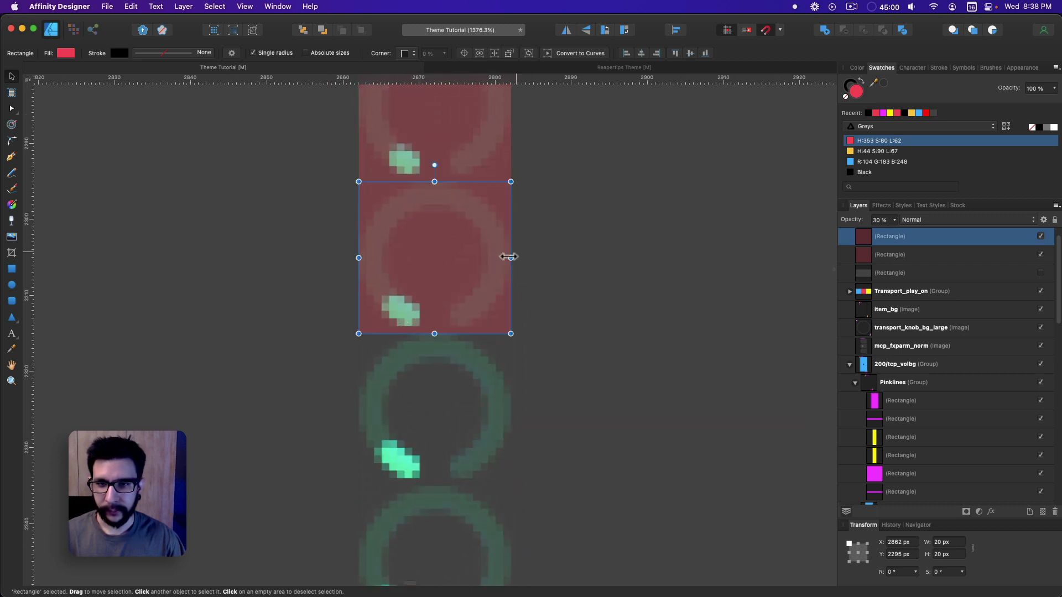
pyautogui.moveTo(393, 280); pyautogui.dragTo(399, 307)
pyautogui.press('super+z')
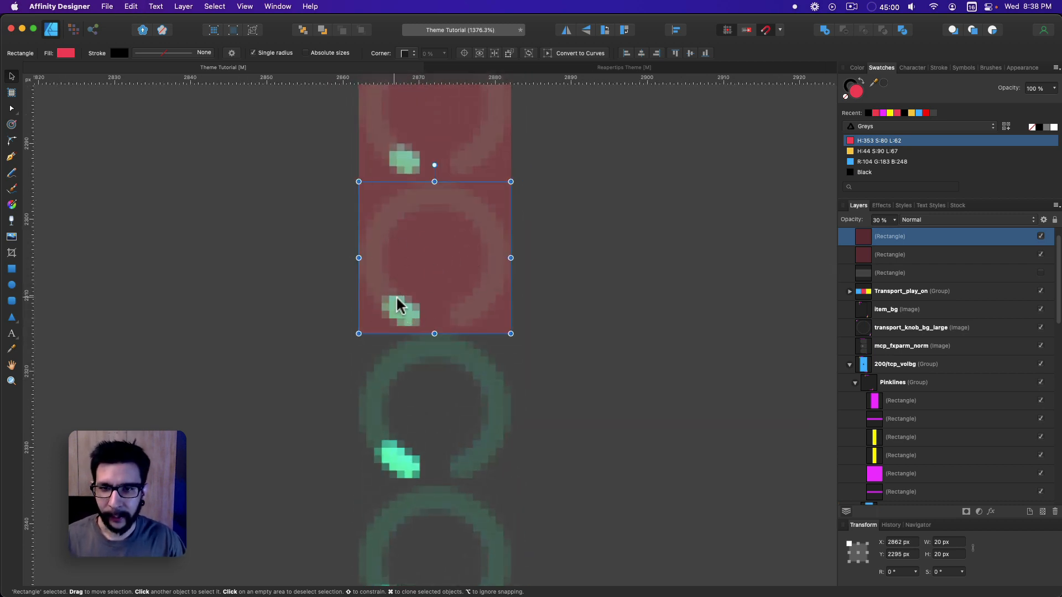
pyautogui.press('super+j')
pyautogui.scroll(-1, 441, 276)
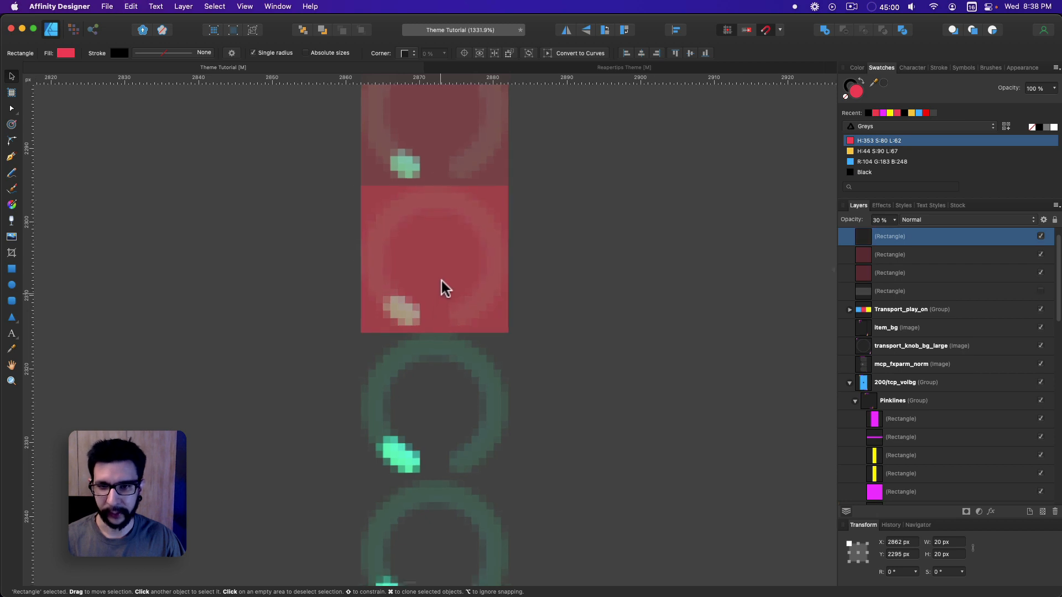
pyautogui.moveTo(442, 278); pyautogui.dragTo(443, 413)
pyautogui.scroll(-2, 456, 387)
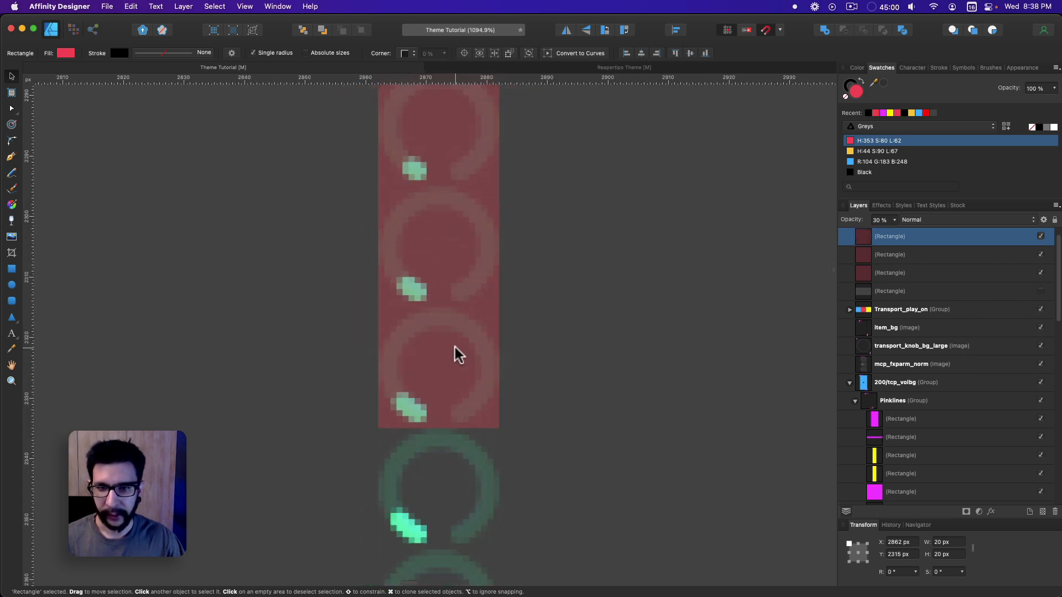
# Repeat the offset duplication four times so red squares cover the arc strip down to its seventh frame.
pyautogui.press('super+j')
pyautogui.scroll(-5, 462, 337)
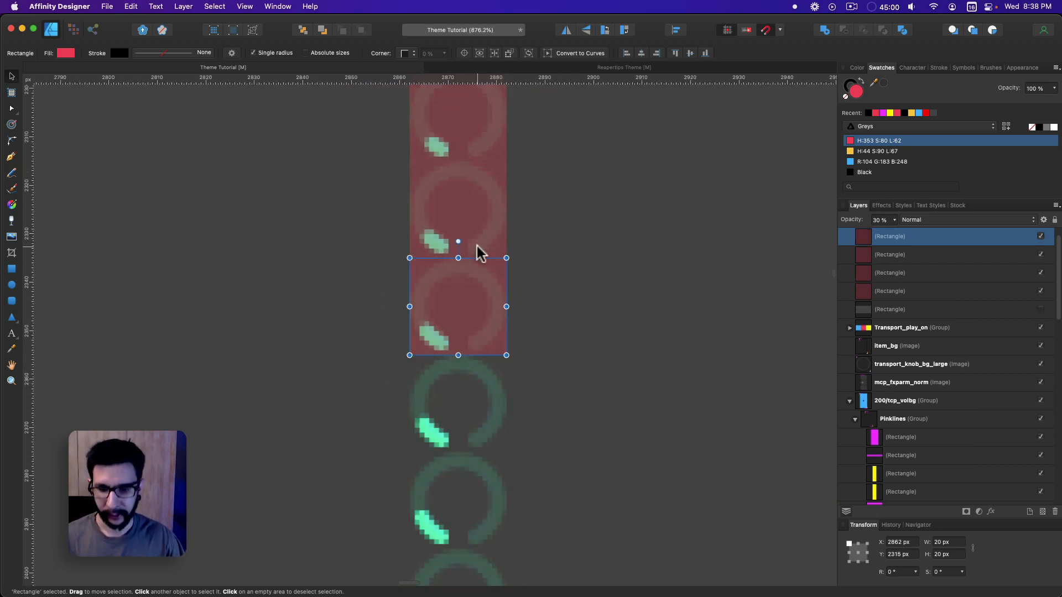
pyautogui.press('super+j')
pyautogui.press('super+j')
pyautogui.press('super+j')
pyautogui.scroll(-8, 481, 309)
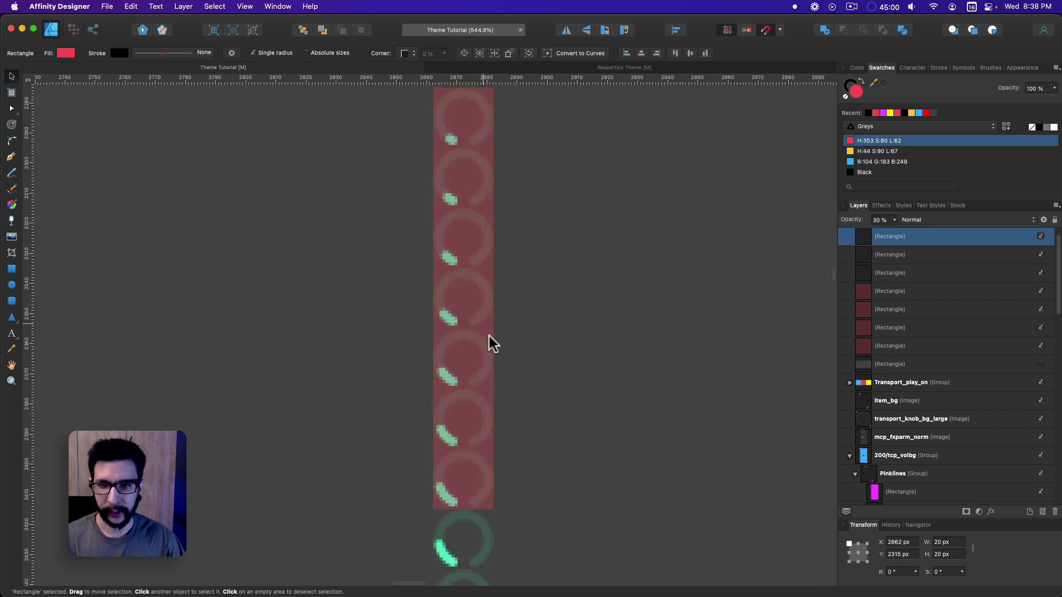
pyautogui.scroll(3, 465, 292)
pyautogui.scroll(1, 433, 210)
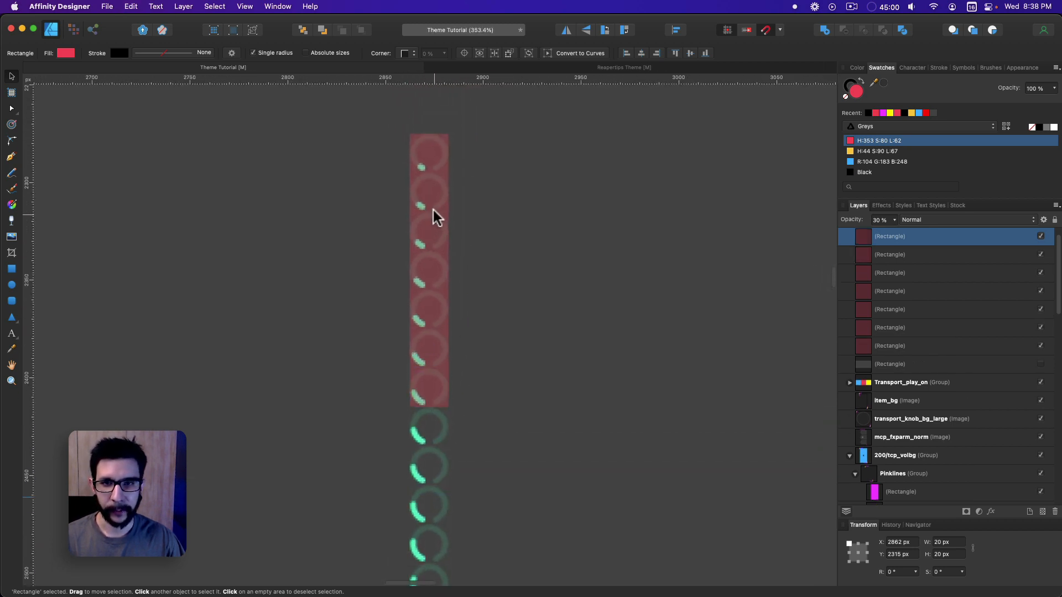
# Delete the six duplicated red squares, keeping only the one over the first arc frame.
pyautogui.click(433, 208)
pyautogui.scroll(4, 425, 204)
pyautogui.scroll(5, 423, 202)
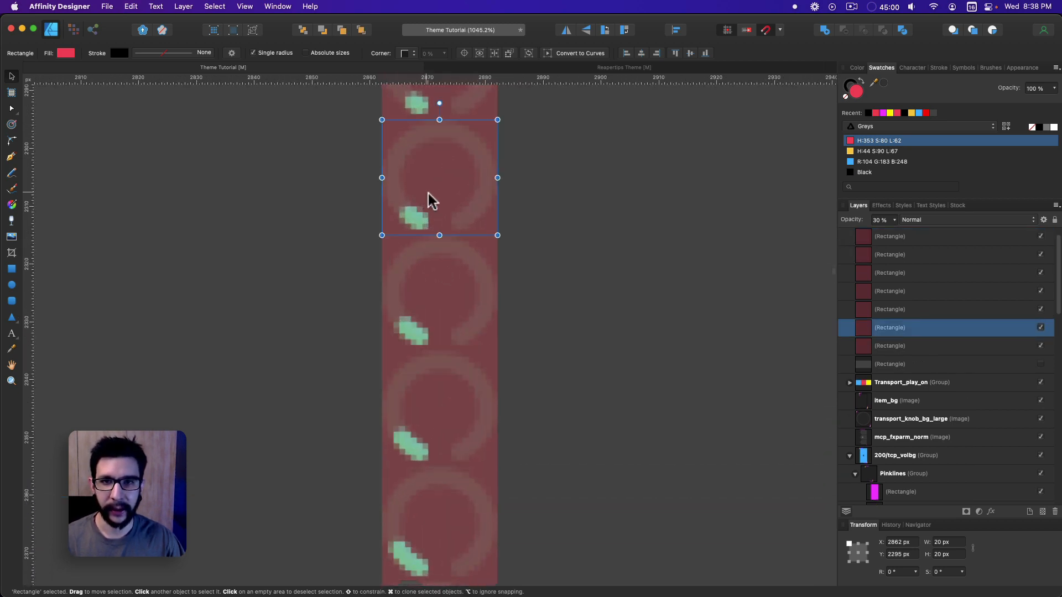
pyautogui.scroll(-2, 458, 308)
pyautogui.moveTo(465, 401); pyautogui.dragTo(451, 181)
pyautogui.click(414, 455)
pyautogui.keyDown('shift'); pyautogui.click(423, 362); pyautogui.keyUp('shift')
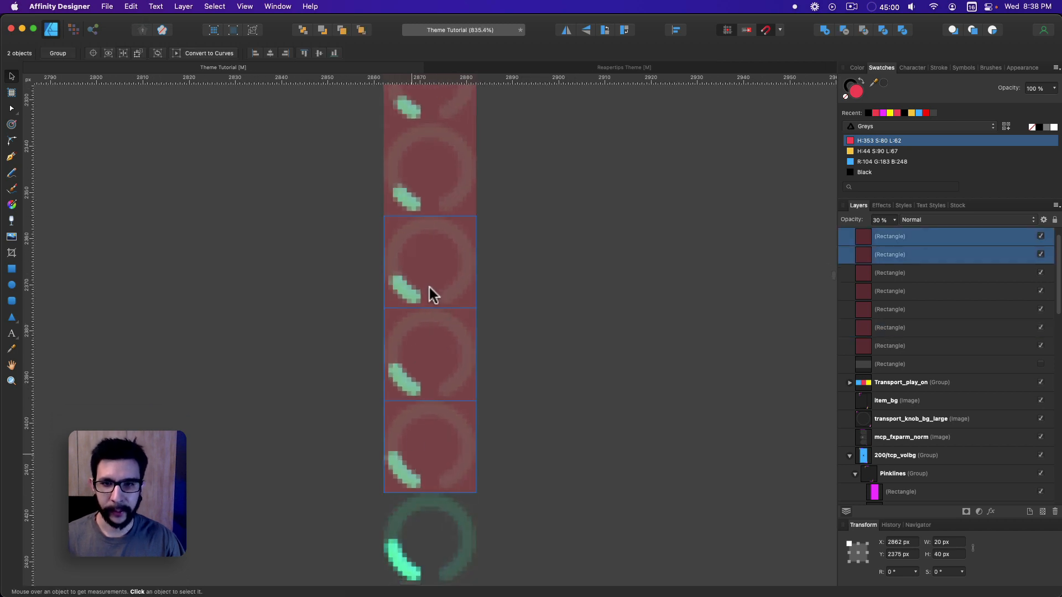
pyautogui.keyDown('shift'); pyautogui.click(429, 287); pyautogui.keyUp('shift')
pyautogui.moveTo(495, 252); pyautogui.dragTo(470, 424)
pyautogui.keyDown('shift'); pyautogui.click(444, 360); pyautogui.keyUp('shift')
pyautogui.keyDown('shift'); pyautogui.click(426, 256); pyautogui.keyUp('shift')
pyautogui.moveTo(496, 289); pyautogui.dragTo(468, 476)
pyautogui.keyDown('shift'); pyautogui.click(358, 361); pyautogui.keyUp('shift')
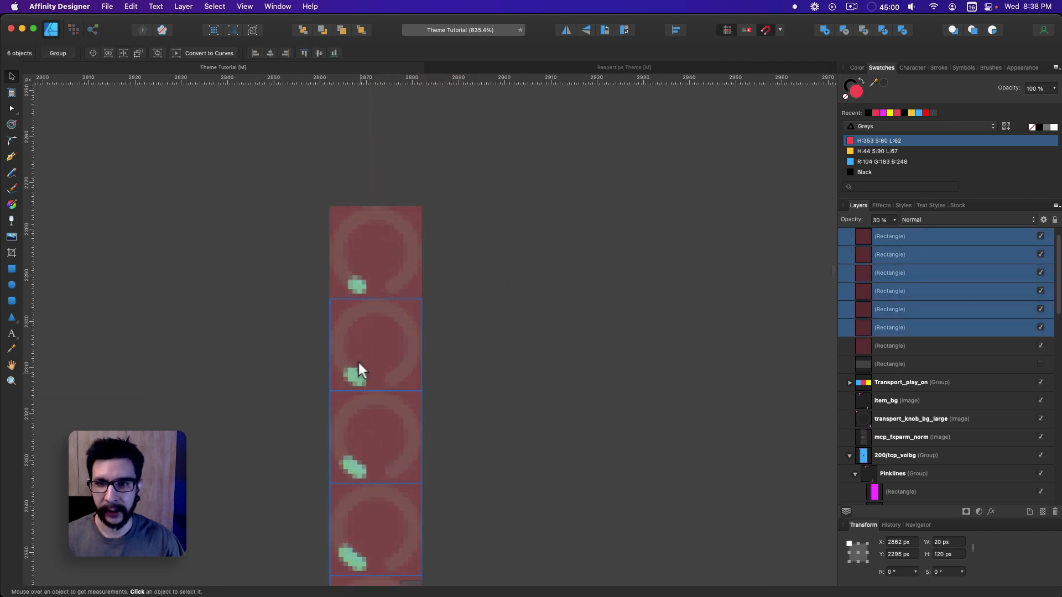
pyautogui.press('Delete')
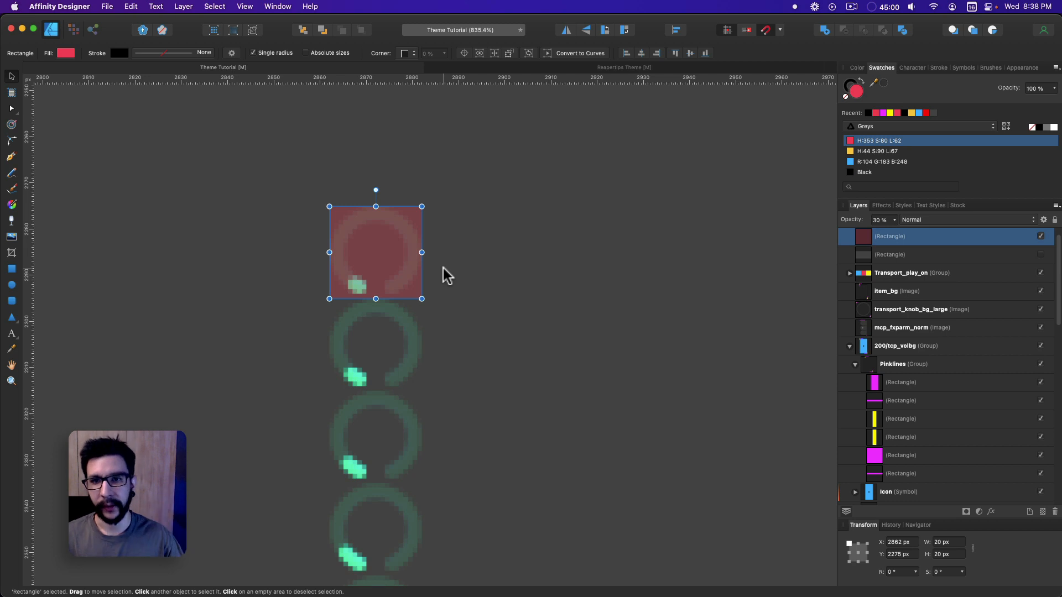
# Move the remaining red square off the arc strip to about X 2914, Y 2279 px and look down the strip.
pyautogui.scroll(-1, 427, 270)
pyautogui.moveTo(403, 272); pyautogui.dragTo(616, 289)
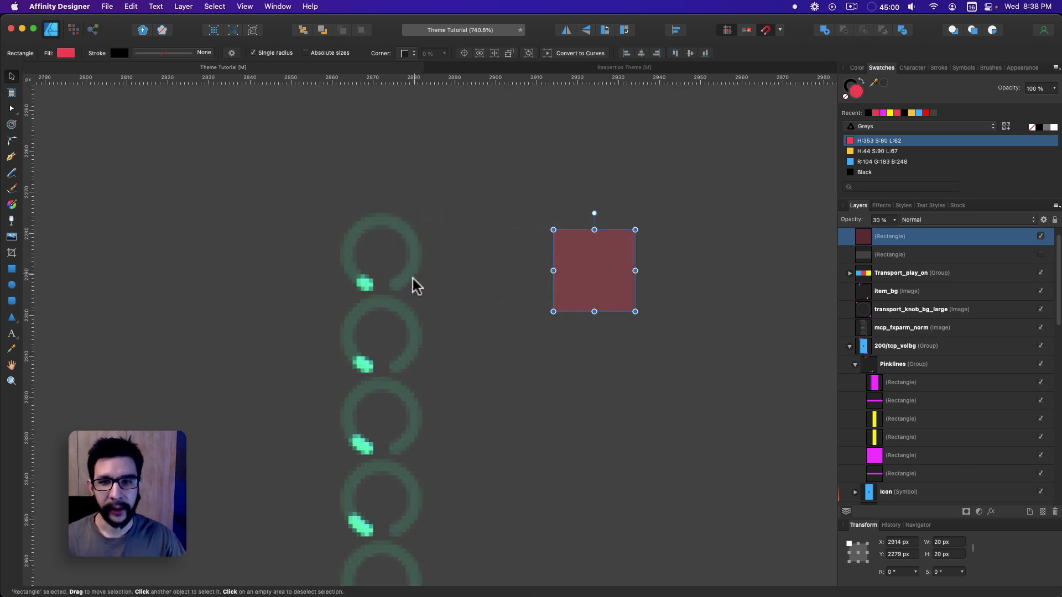
pyautogui.scroll(-10, 399, 300)
pyautogui.scroll(-12, 289, 166)
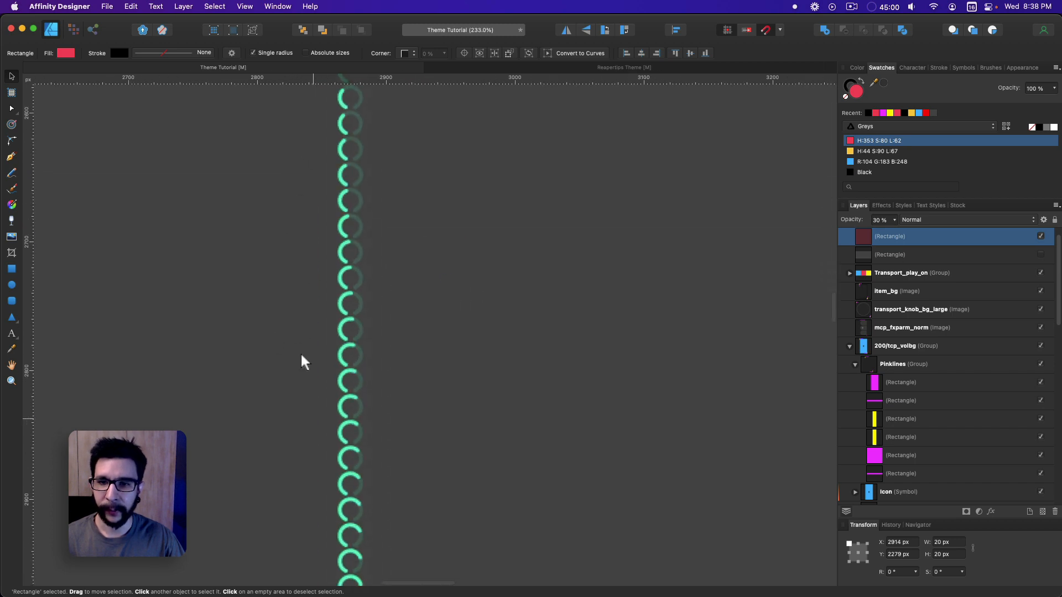
pyautogui.scroll(-5, 302, 367)
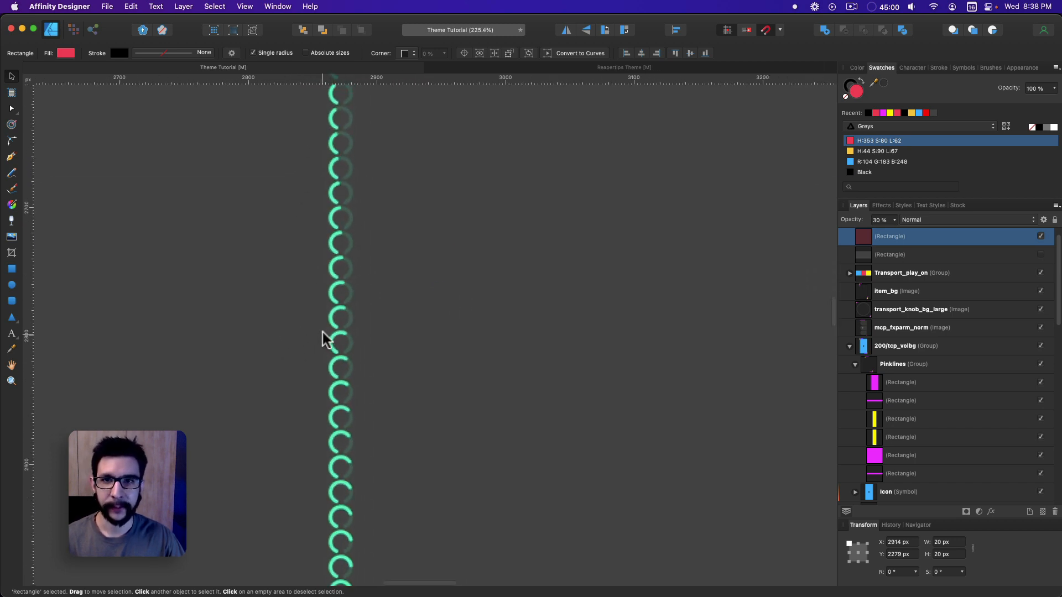
# Switch to the Reapertips Theme document and examine the stacked knob strips on the knob/tcp_ artboard.
pyautogui.click(631, 68)
pyautogui.moveTo(426, 331); pyautogui.dragTo(431, 309)
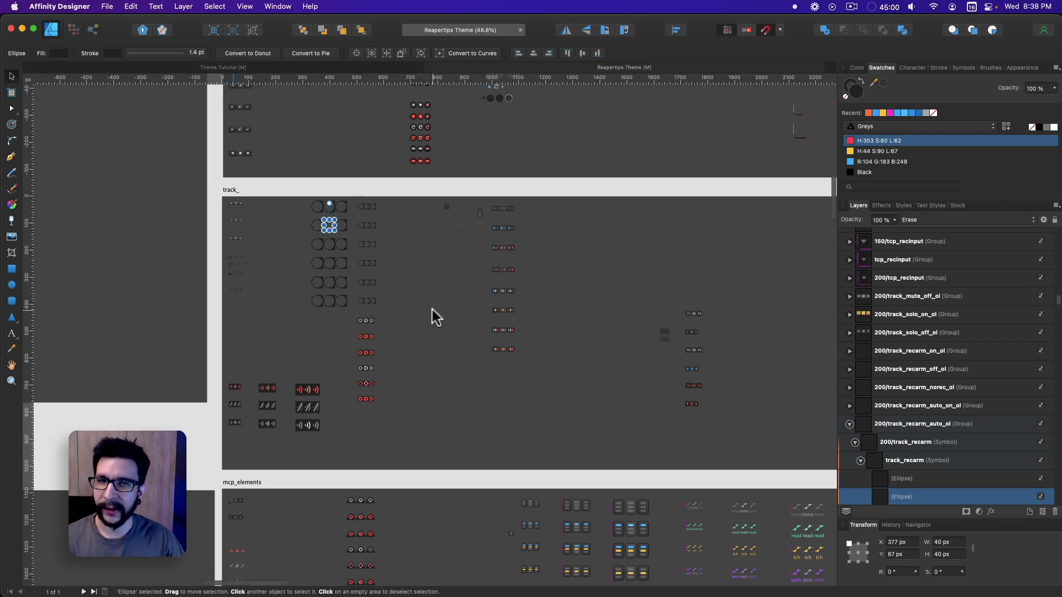
pyautogui.scroll(-5, 482, 342)
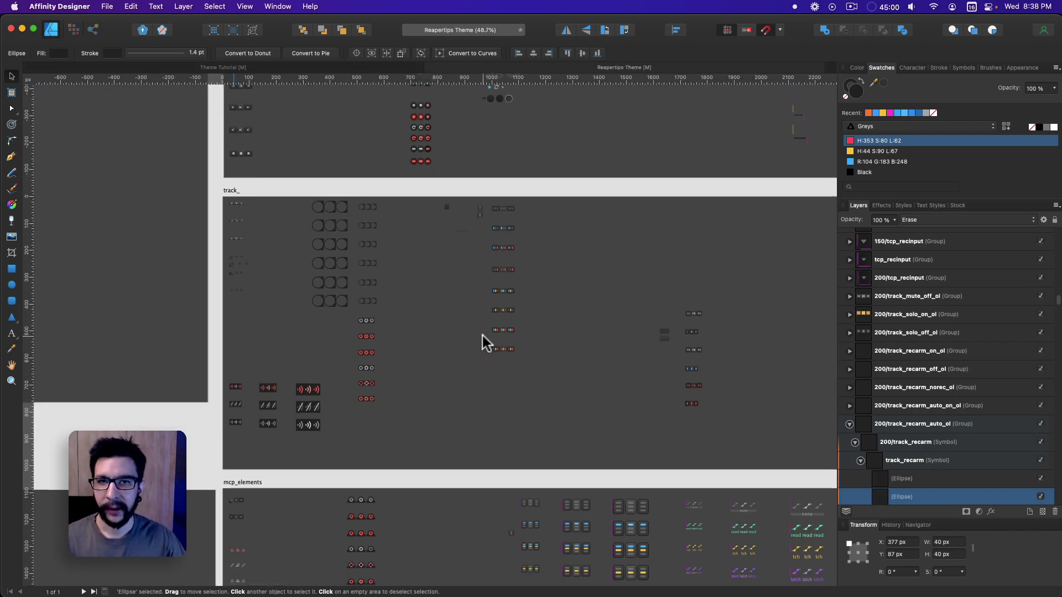
pyautogui.scroll(10, 531, 282)
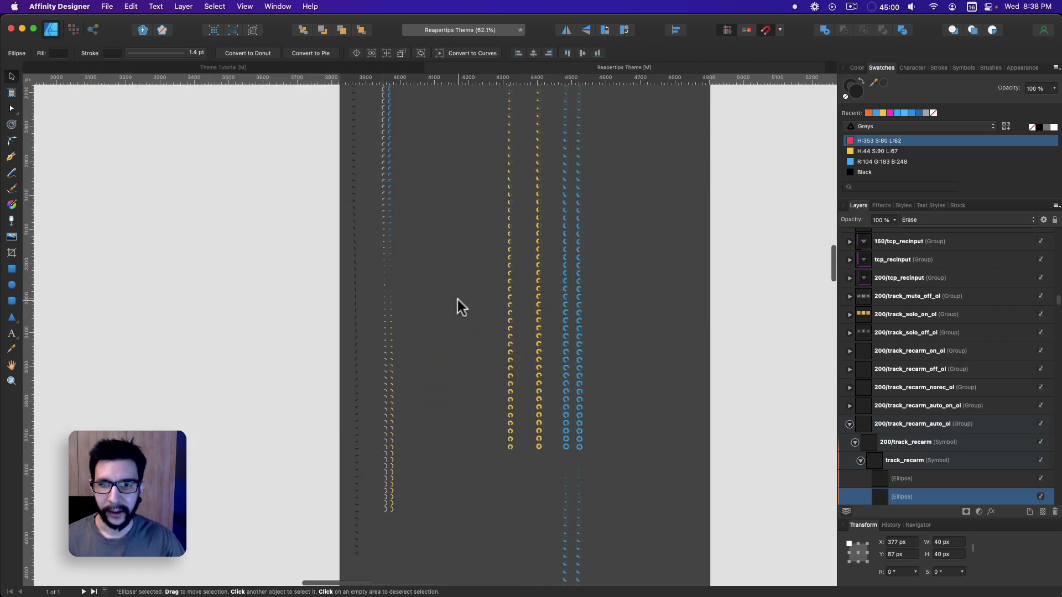
pyautogui.scroll(-3, 412, 330)
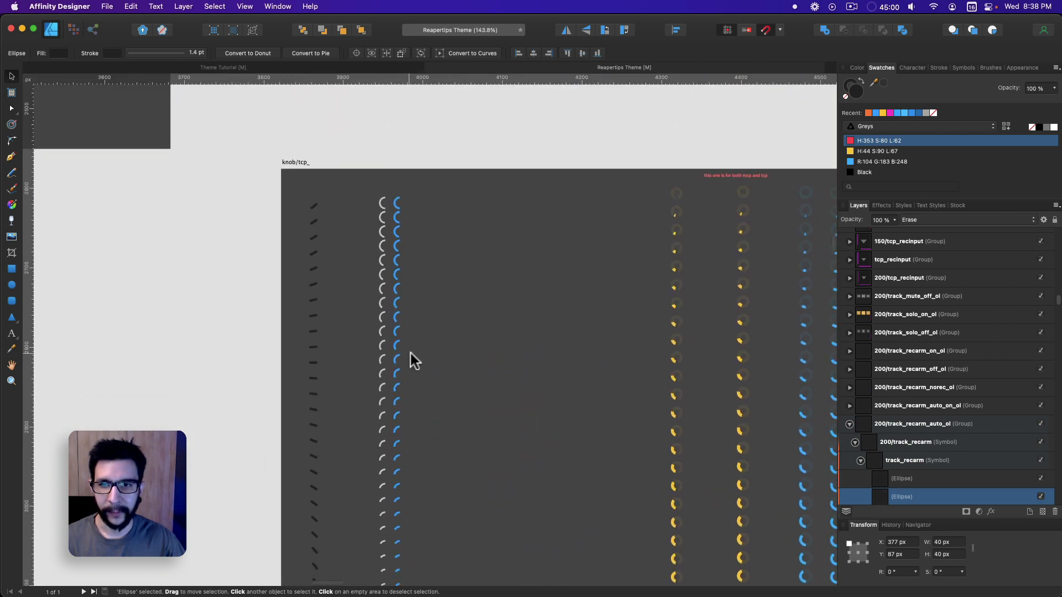
pyautogui.scroll(-10, 507, 367)
pyautogui.hscroll(3, 507, 367)
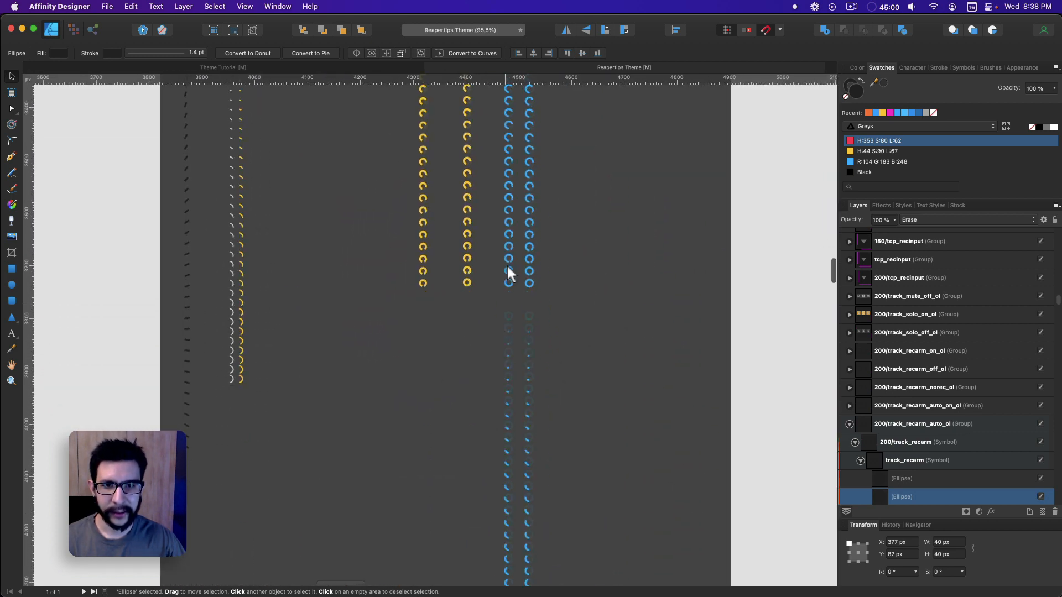
pyautogui.scroll(10, 464, 378)
pyautogui.hscroll(-3, 464, 378)
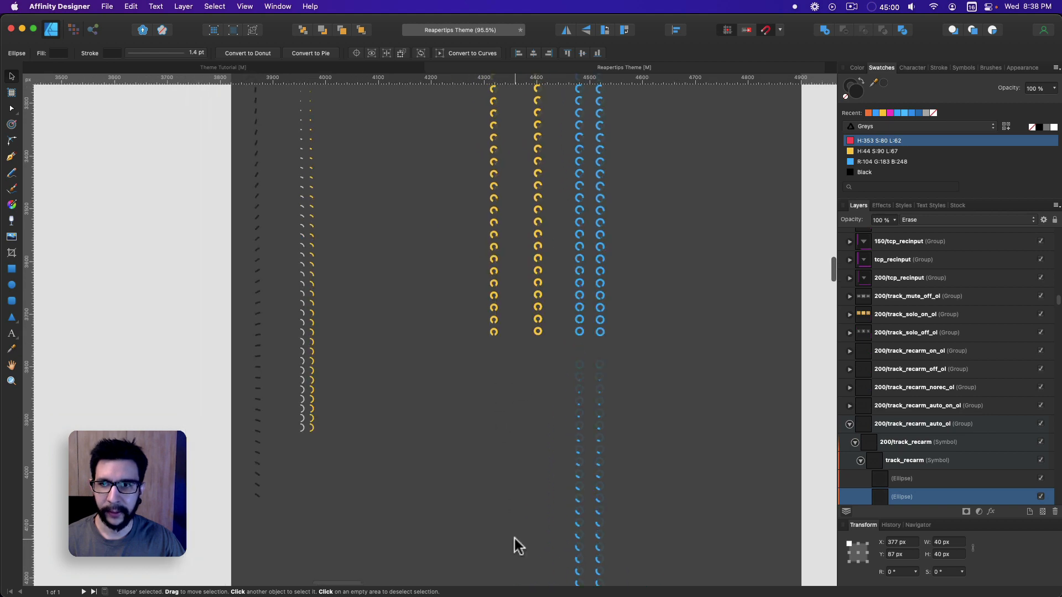
pyautogui.scroll(2, 389, 492)
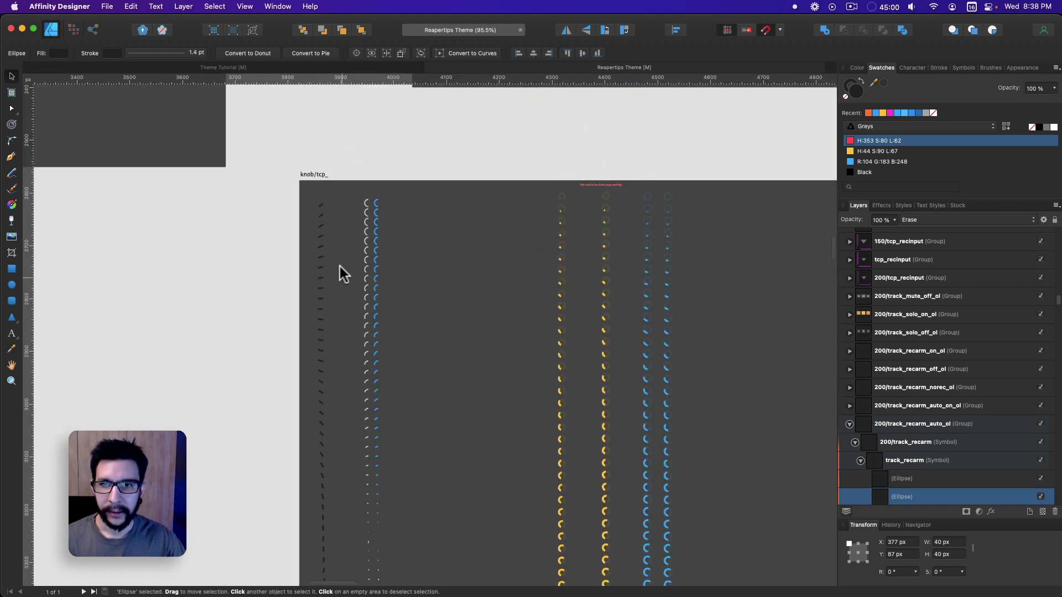
pyautogui.scroll(3, 372, 204)
pyautogui.scroll(-6, 356, 208)
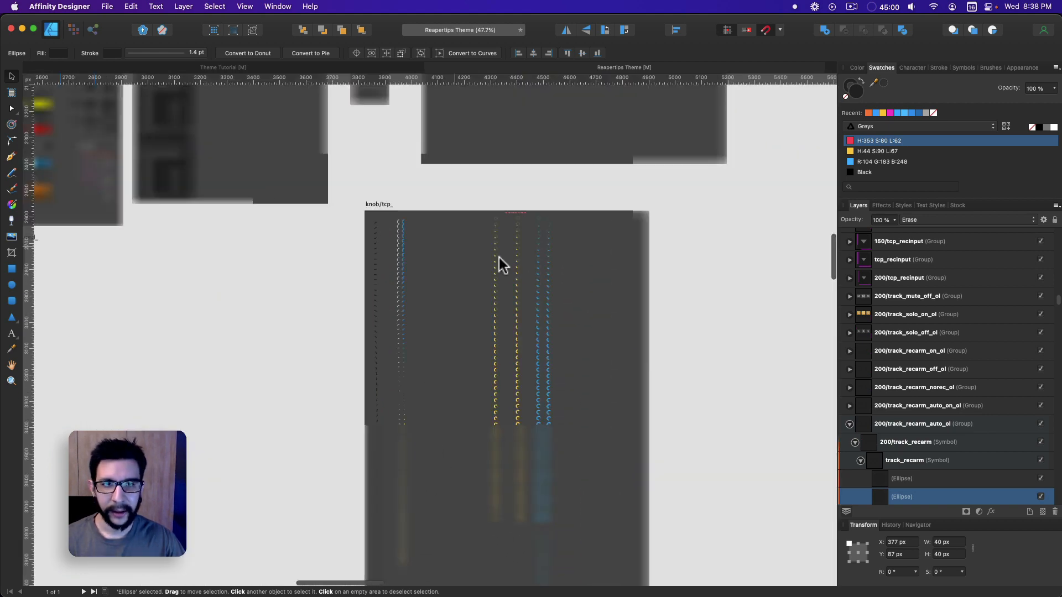
# Examine the blue, yellow and green arc strips lower on the knob/tcp_ artboard and compare their frames.
pyautogui.scroll(6, 553, 410)
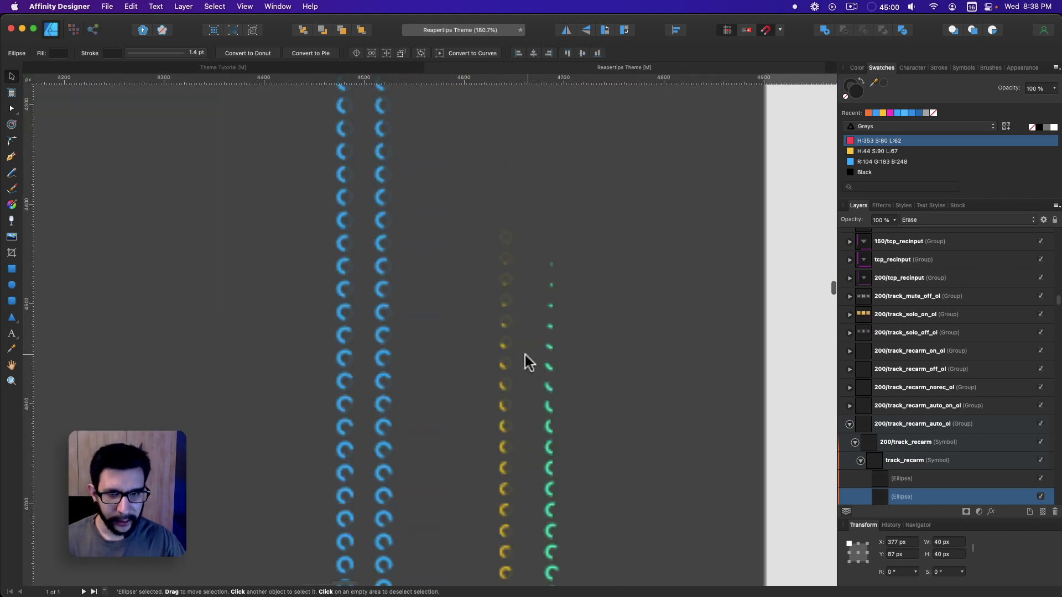
pyautogui.scroll(-3, 429, 352)
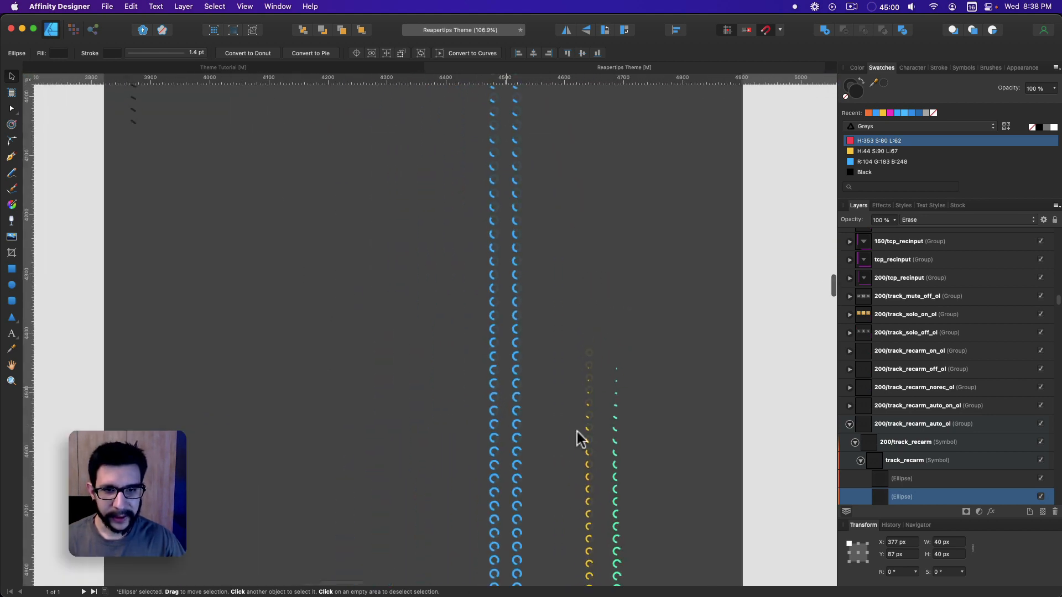
pyautogui.scroll(4, 605, 311)
pyautogui.scroll(3, 588, 226)
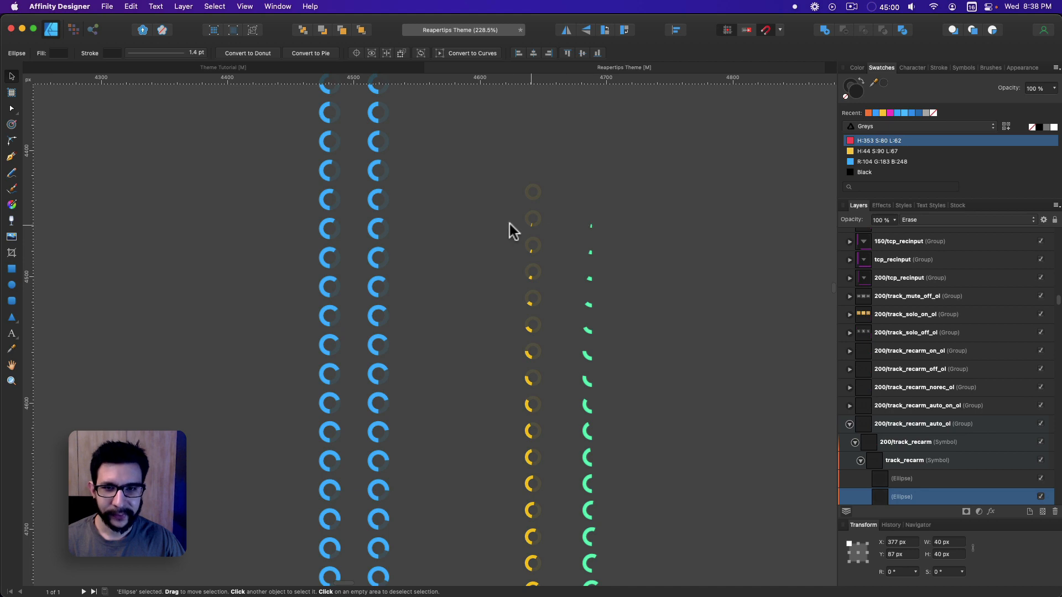
pyautogui.scroll(-4, 343, 266)
pyautogui.moveTo(269, 224); pyautogui.dragTo(509, 401)
pyautogui.scroll(15, 508, 408)
pyautogui.hscroll(-5, 353, 263)
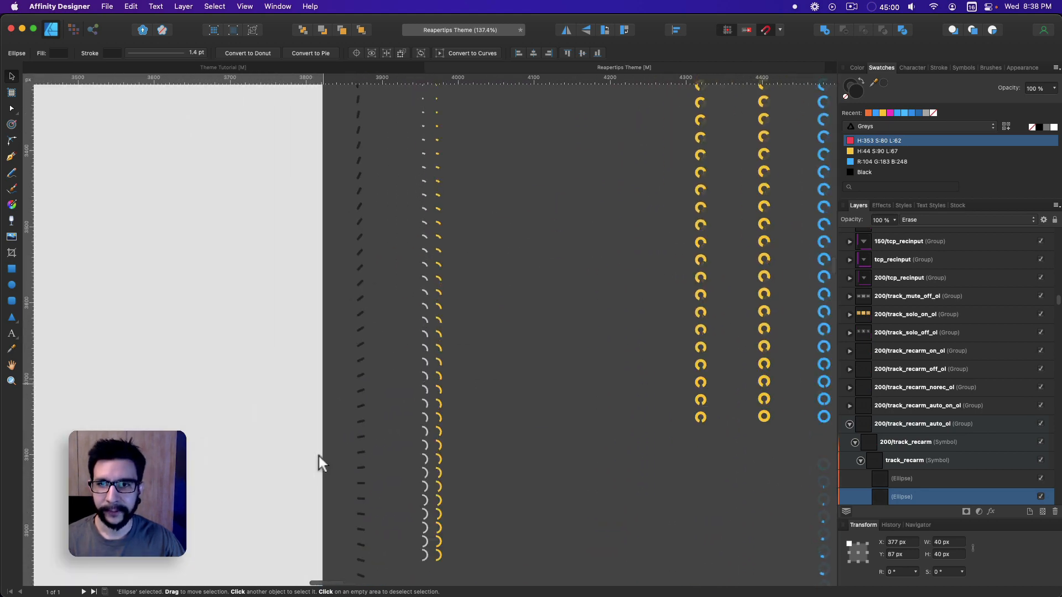
# Inspect the dark indicator strip and the neighbouring white, blue and yellow arc strips on the knob/tcp_ artboard.
pyautogui.scroll(5, 437, 260)
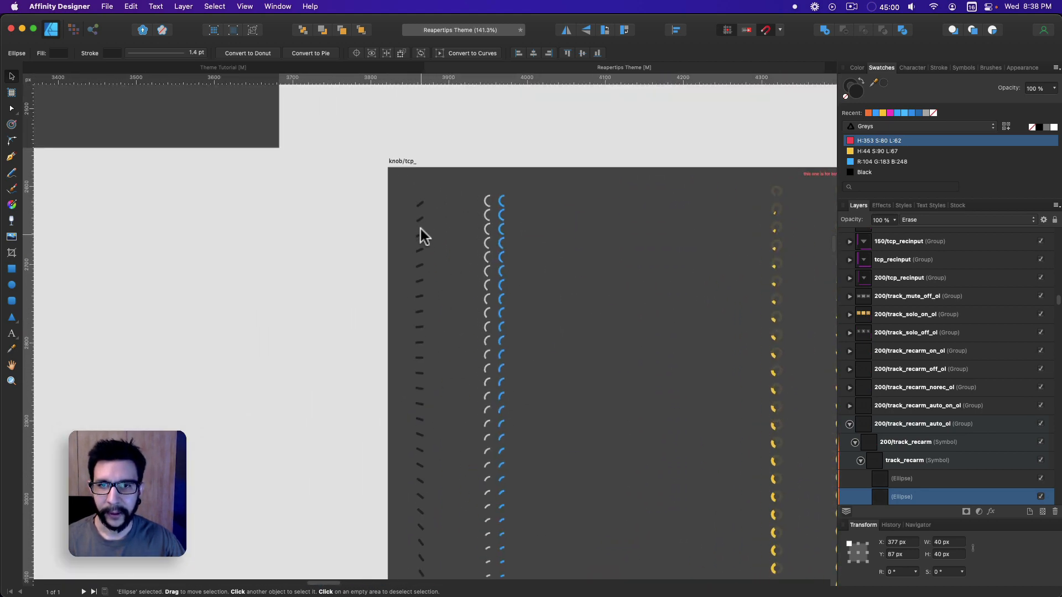
pyautogui.scroll(5, 420, 210)
pyautogui.scroll(-4, 448, 180)
pyautogui.scroll(-15, 541, 254)
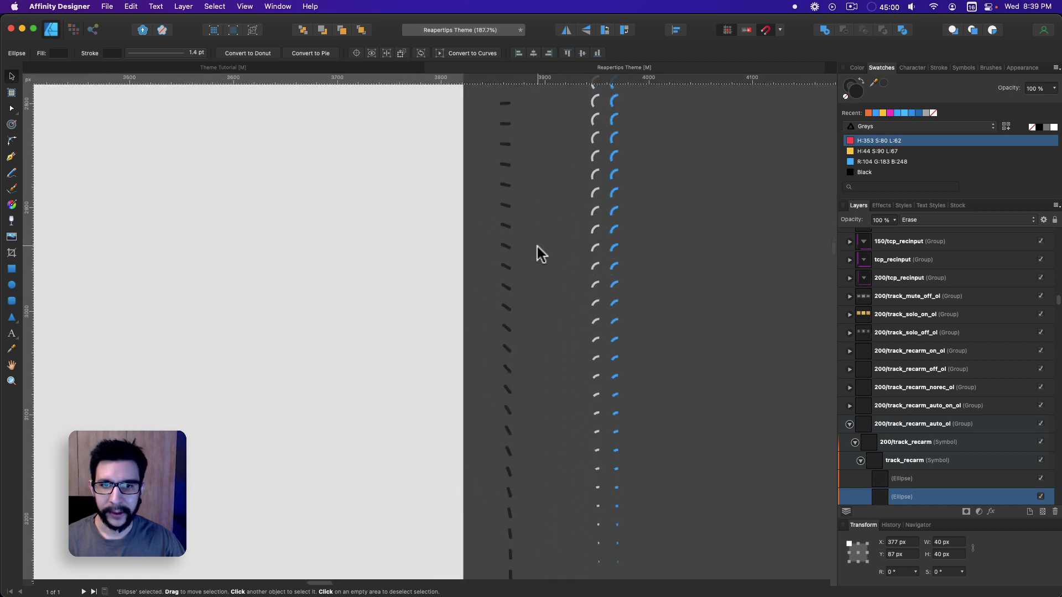
pyautogui.hscroll(-3, 511, 342)
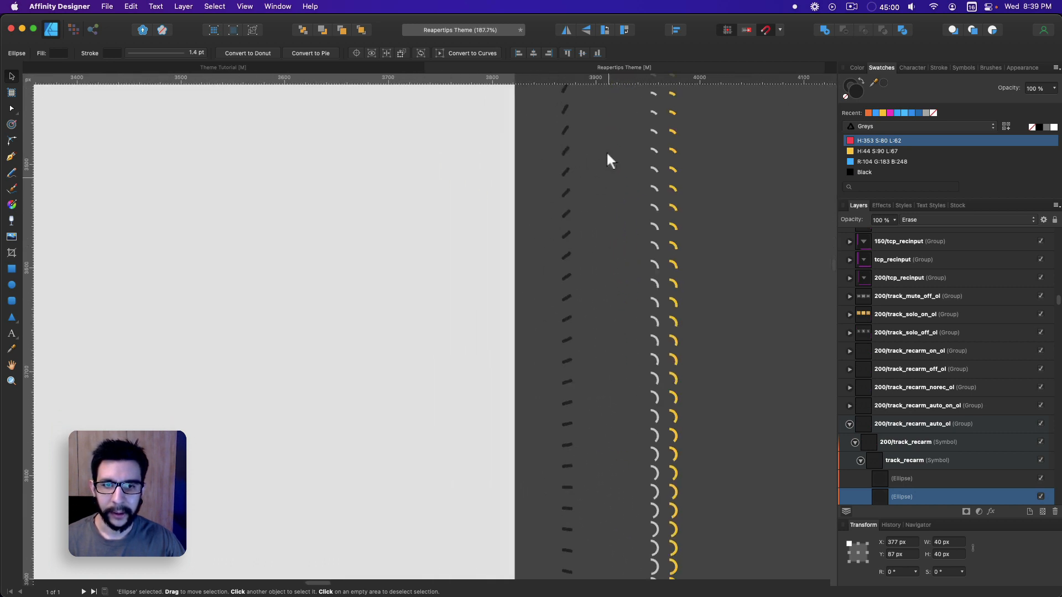
pyautogui.scroll(-15, 609, 158)
pyautogui.scroll(-10, 601, 386)
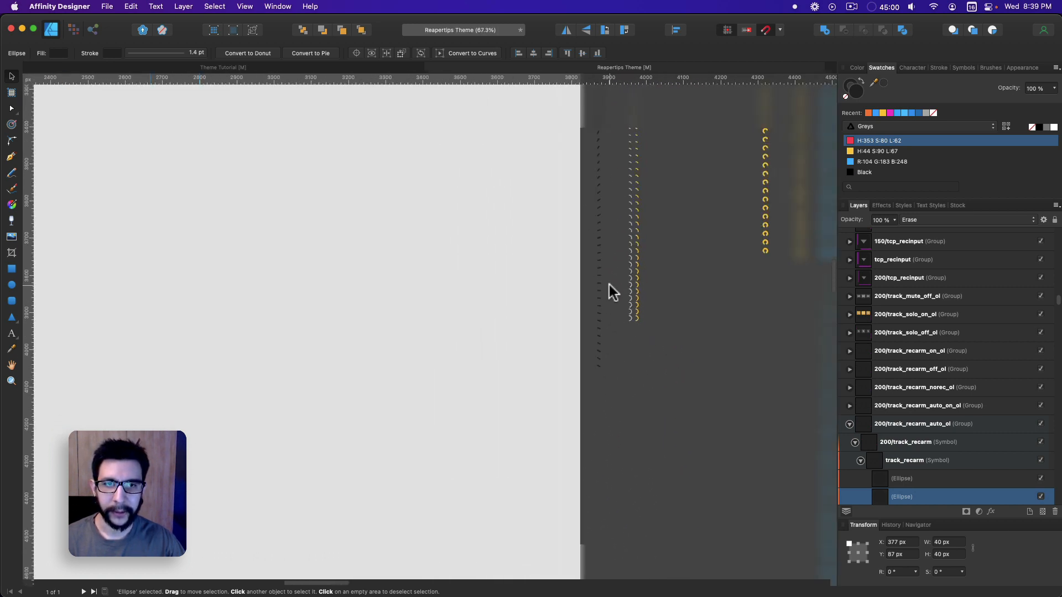
pyautogui.scroll(2, 645, 244)
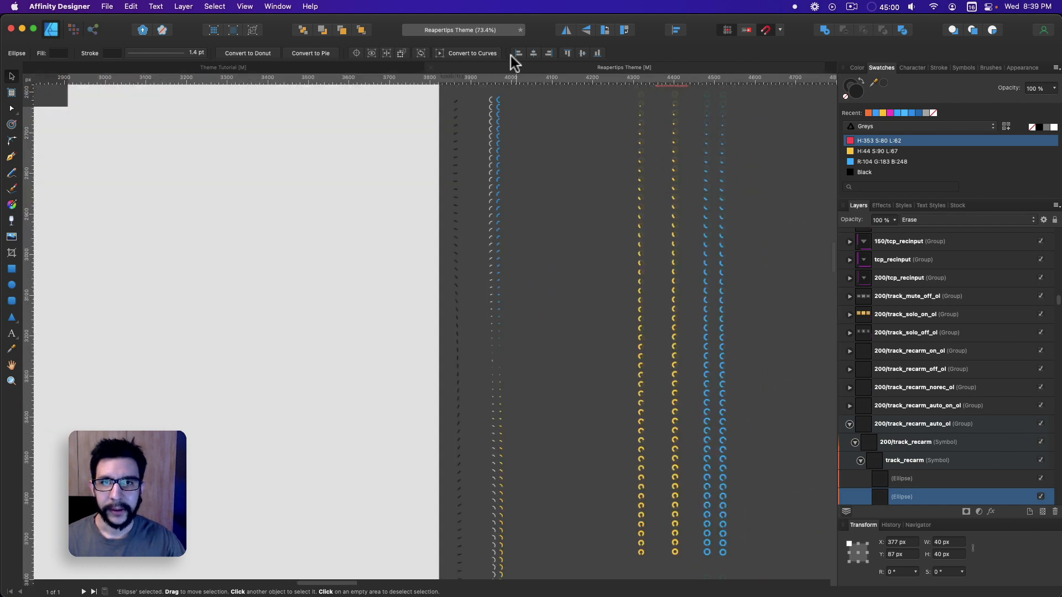
# Switch back to the Theme Tutorial document and examine the first green arc frames next to the red square.
pyautogui.click(260, 67)
pyautogui.moveTo(481, 232); pyautogui.dragTo(456, 322)
pyautogui.scroll(-2, 448, 331)
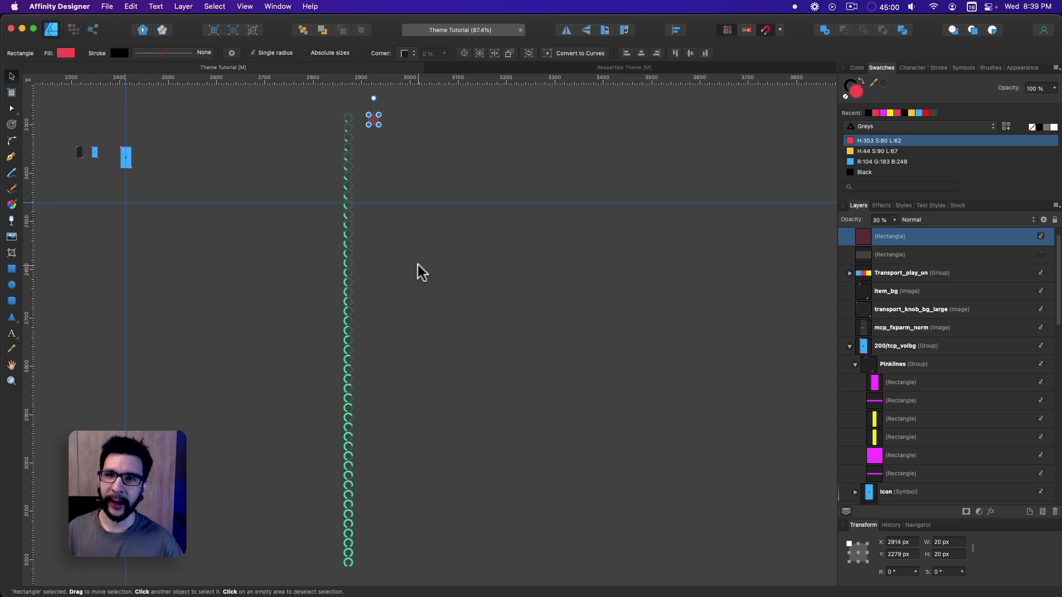
pyautogui.scroll(10, 403, 114)
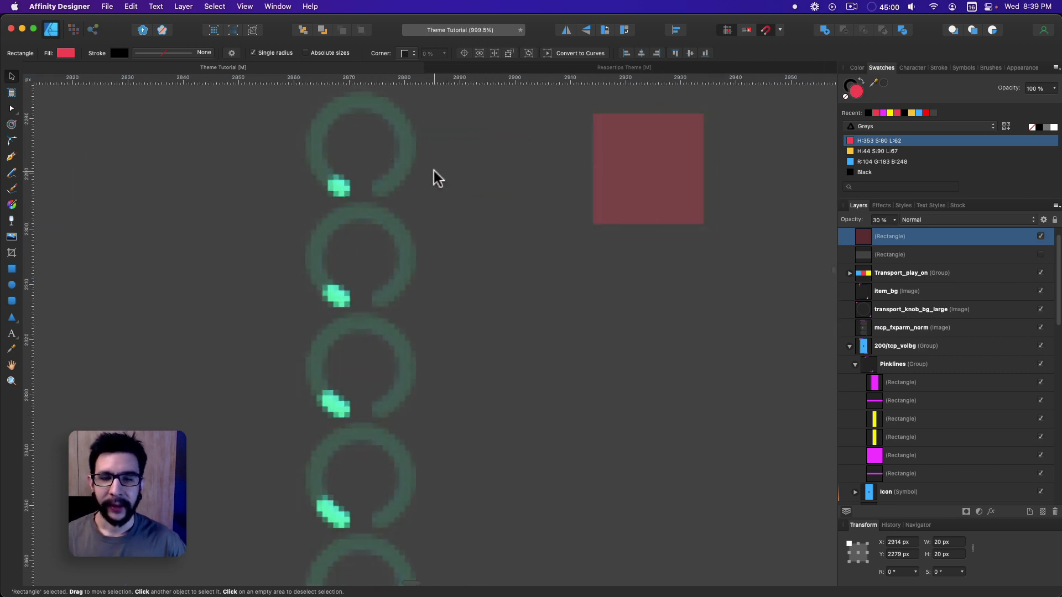
# Move the red square closer to the first arc frame, to X 2890 px, Y 2273 px.
pyautogui.scroll(-1, 437, 177)
pyautogui.moveTo(613, 166); pyautogui.dragTo(496, 149)
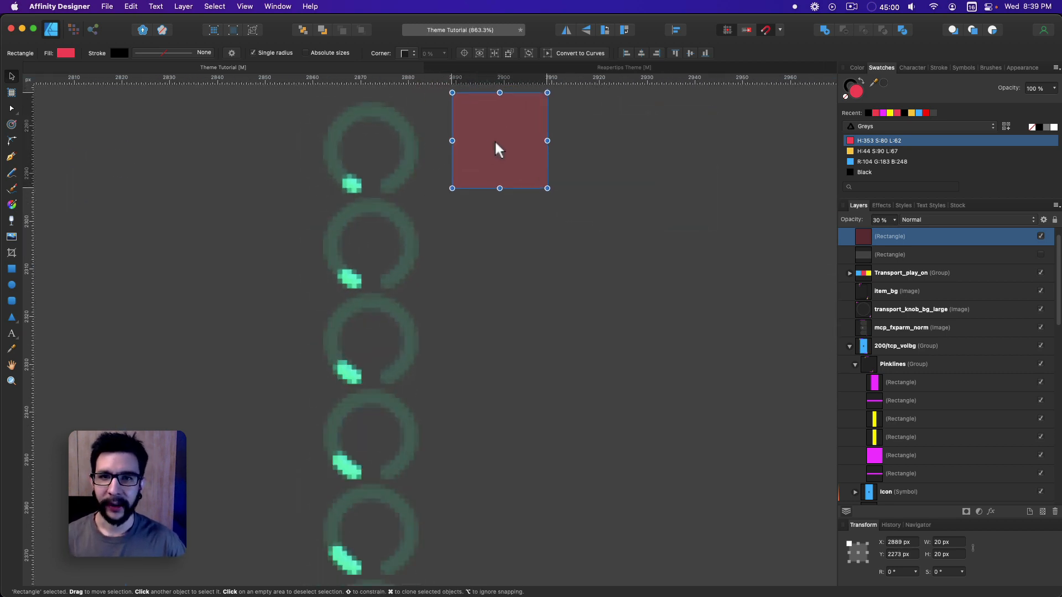
pyautogui.press('Right')
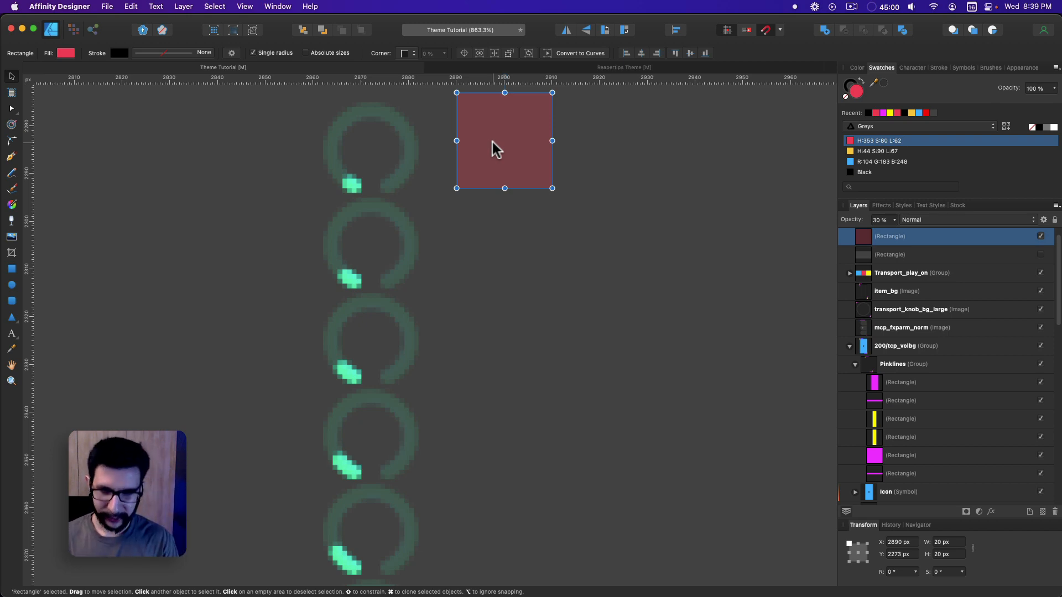
# Open Keyboard Maestro, view its Affinity macro group and the full list of macros, and quit it again.
pyautogui.hotkey('alt', 'space')
pyautogui.write('mo')
pyautogui.press('BackSpace')
pyautogui.press('BackSpace')
pyautogui.press('BackSpace')
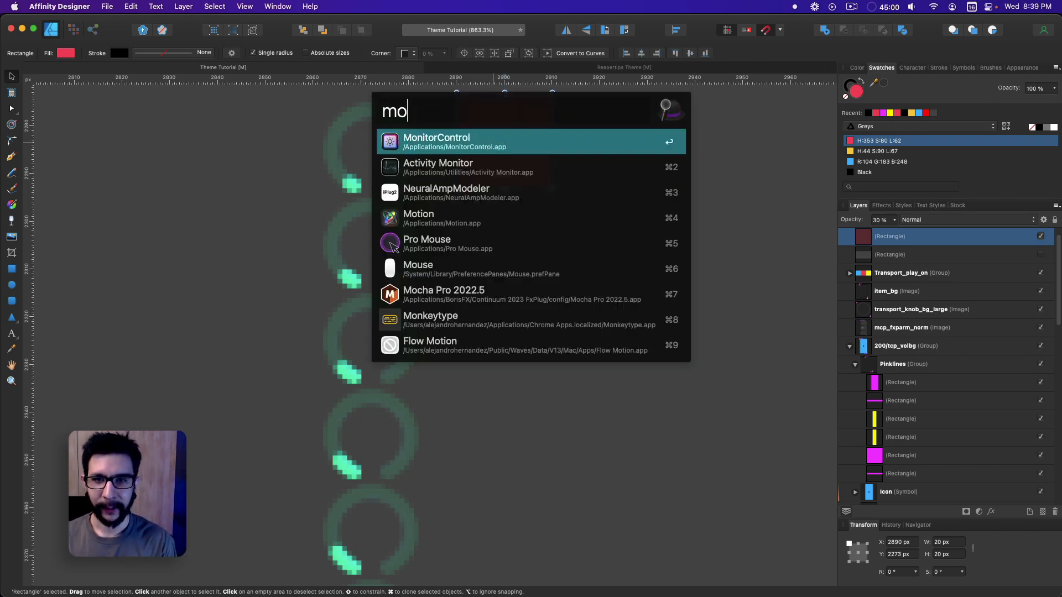
pyautogui.write('key')
pyautogui.press('Return')
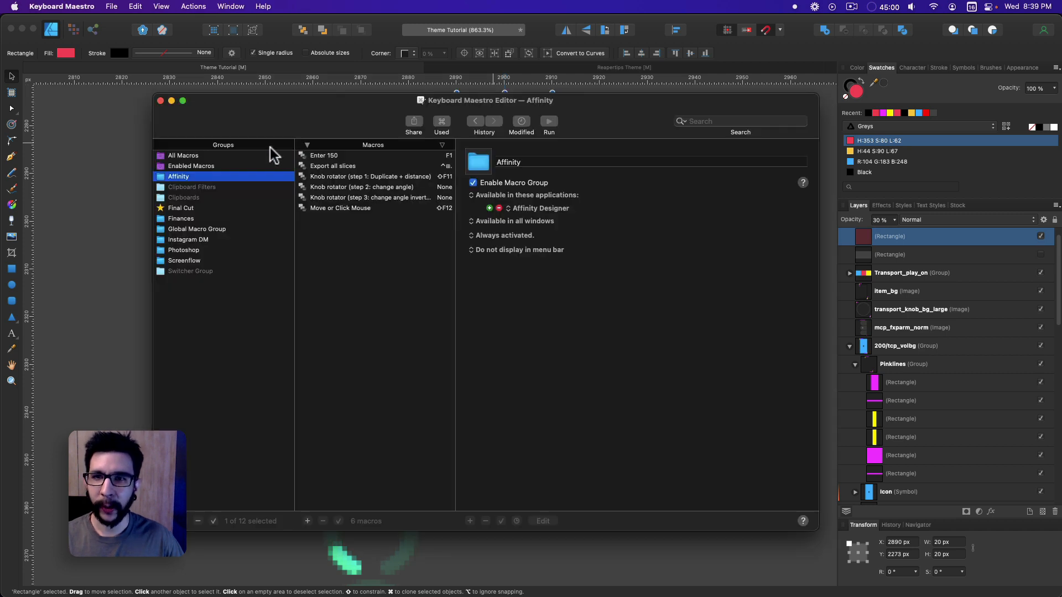
pyautogui.click(207, 156)
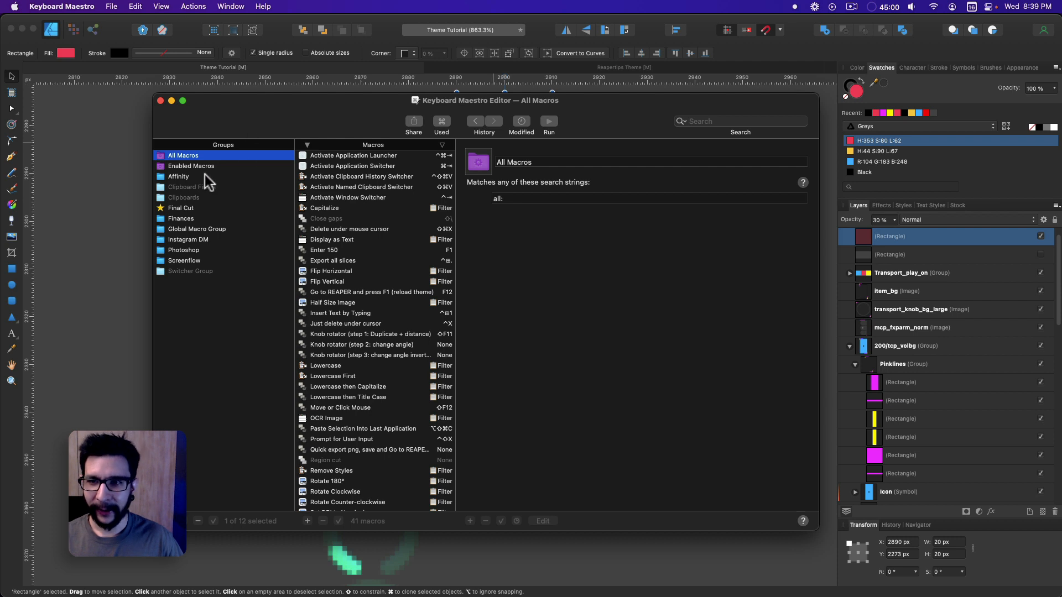
pyautogui.press('super+q')
pyautogui.click(250, 159)
# Delete the red square beside the green arc strip and look down the strip's frames.
pyautogui.click(489, 153)
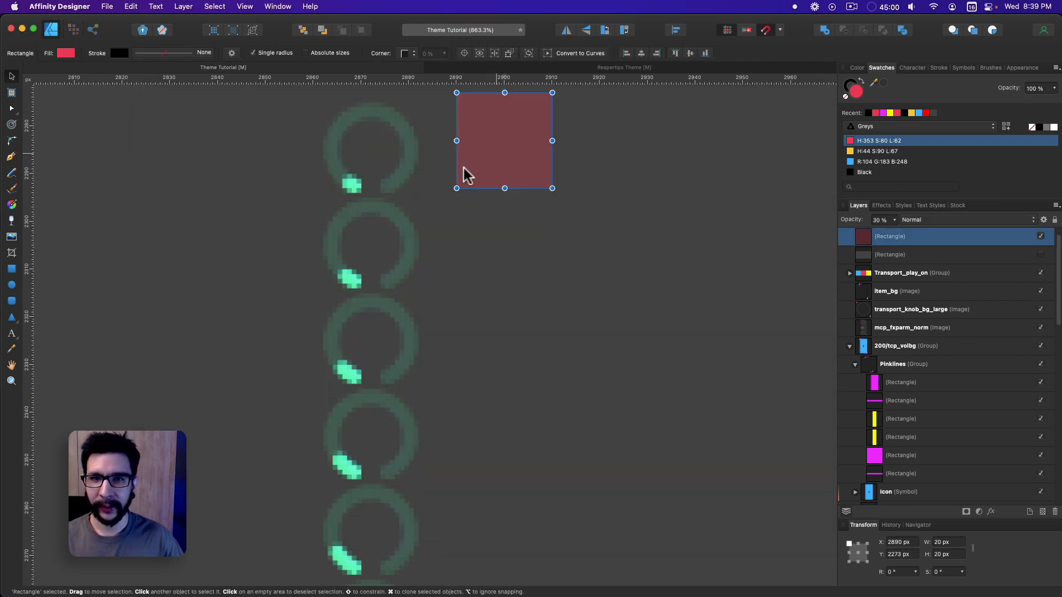
pyautogui.press('Delete')
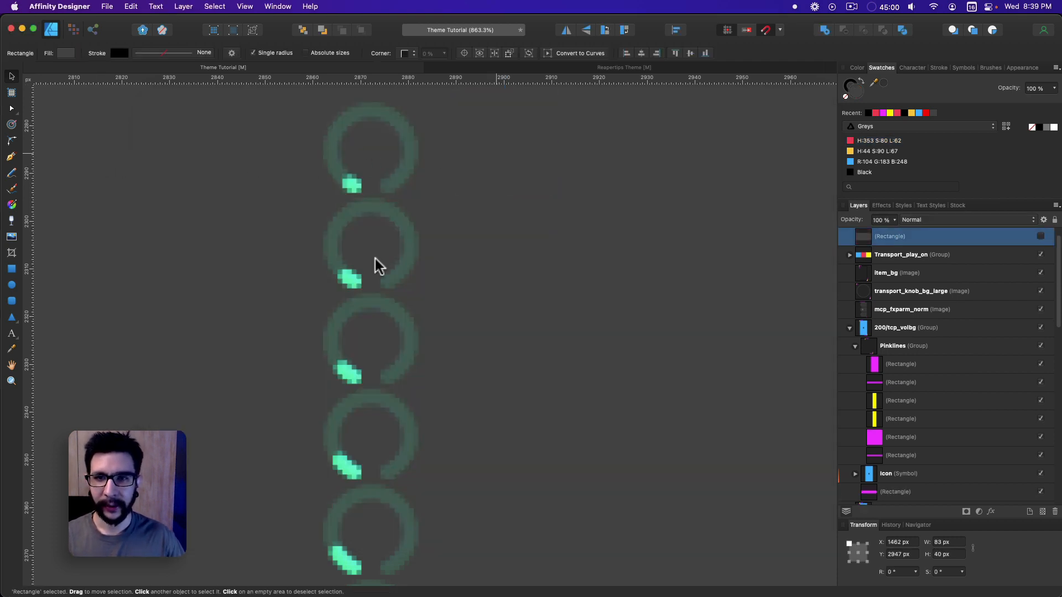
pyautogui.scroll(2, 375, 258)
pyautogui.scroll(-6, 424, 288)
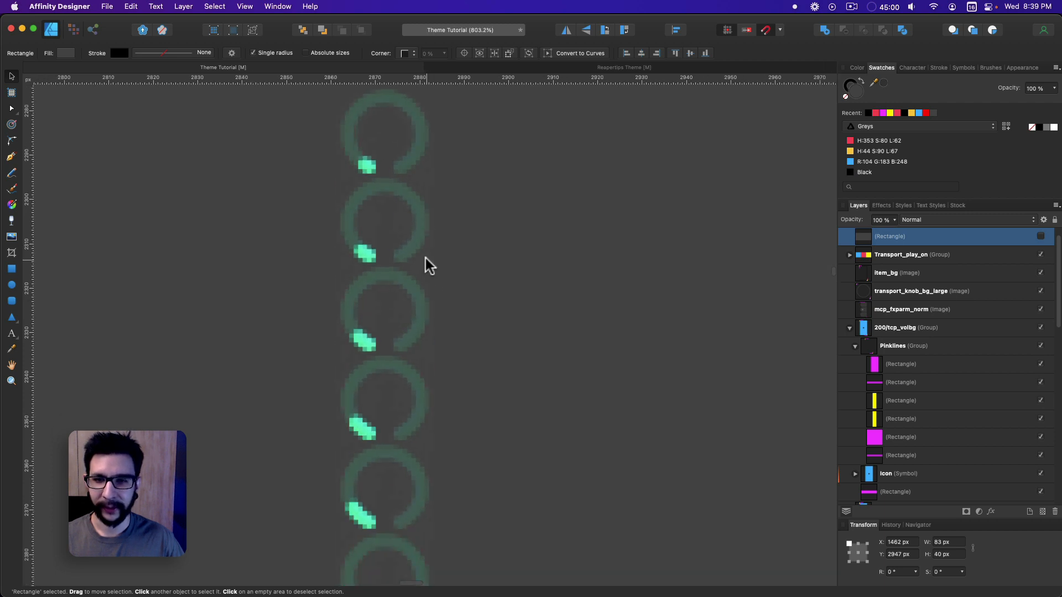
pyautogui.scroll(-10, 370, 170)
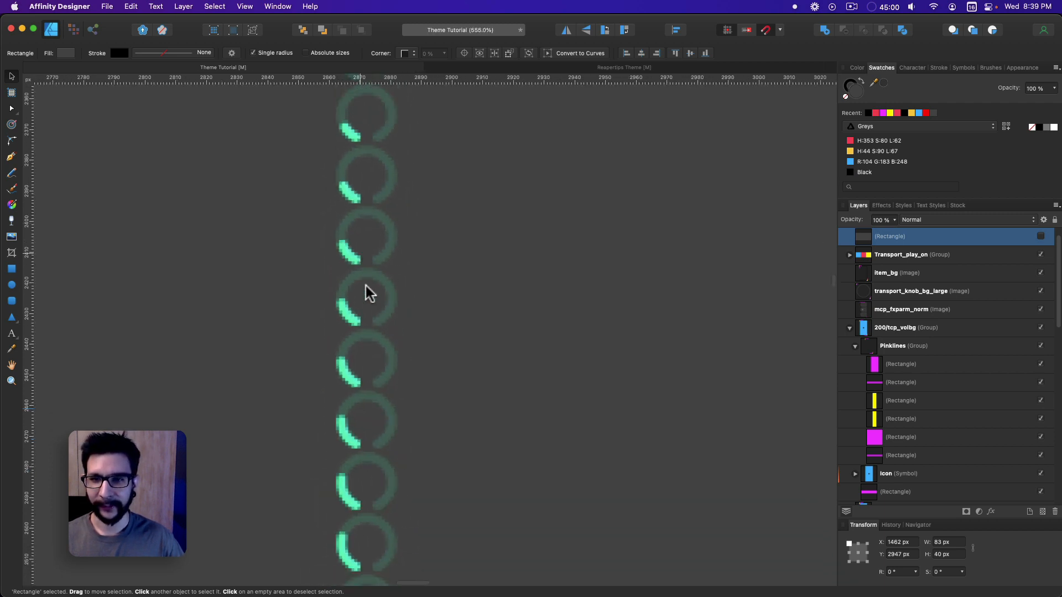
pyautogui.scroll(2, 397, 336)
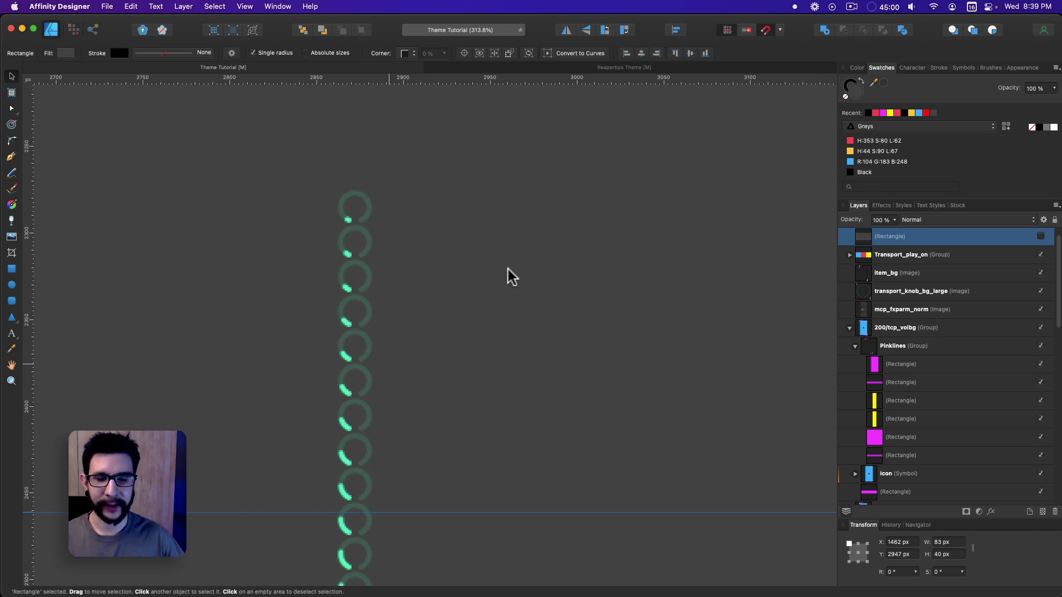
pyautogui.scroll(-4, 514, 332)
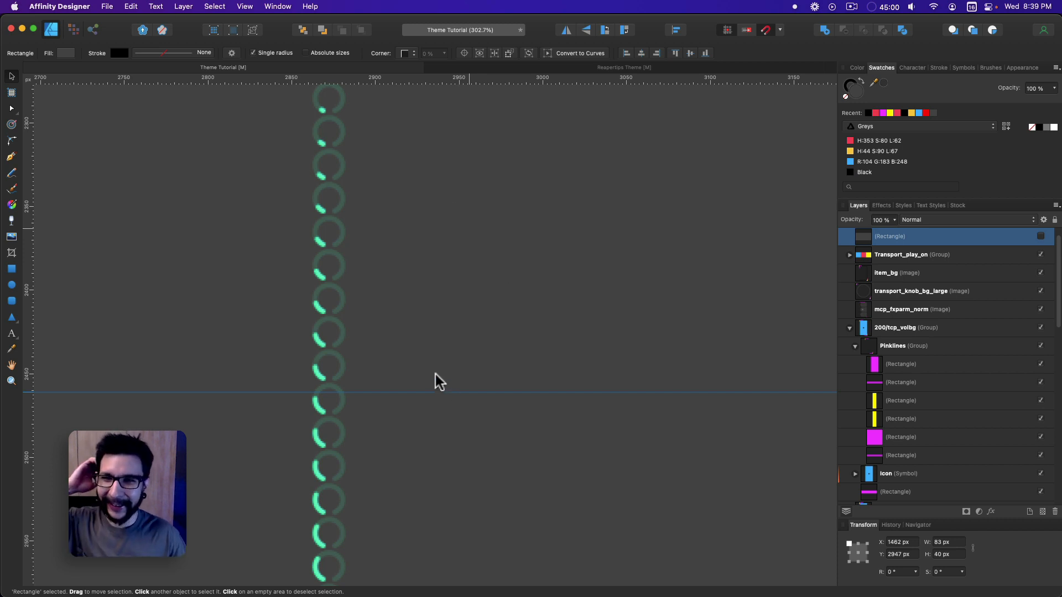
# Switch to the Reapertips Theme document and look over the finished knob strips on the knob/tcp_ artboard.
pyautogui.click(613, 68)
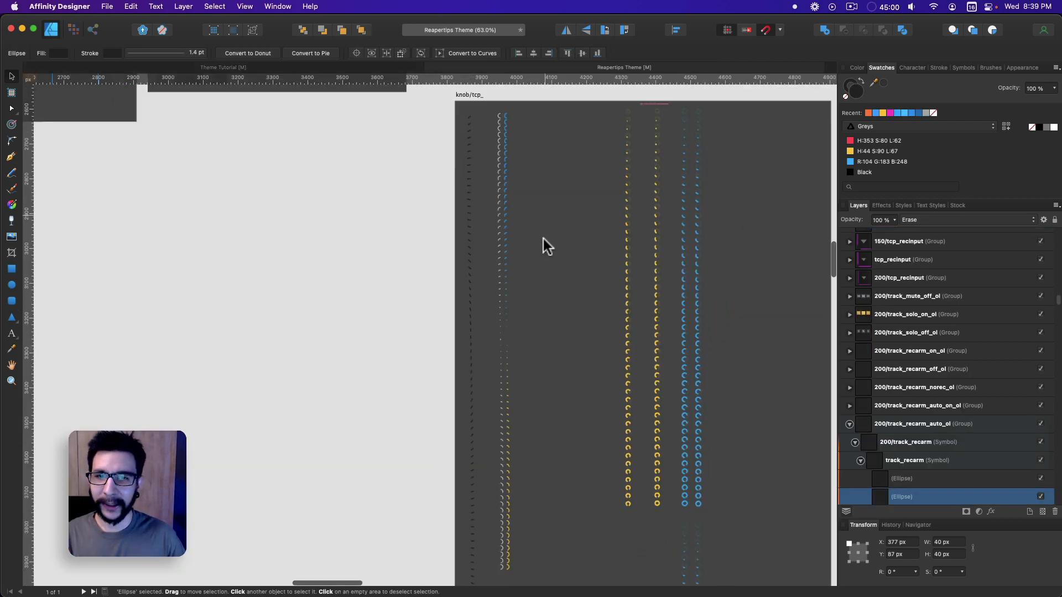
pyautogui.scroll(3, 670, 147)
pyautogui.scroll(1, 678, 221)
pyautogui.hscroll(5, 647, 237)
pyautogui.scroll(1, 647, 237)
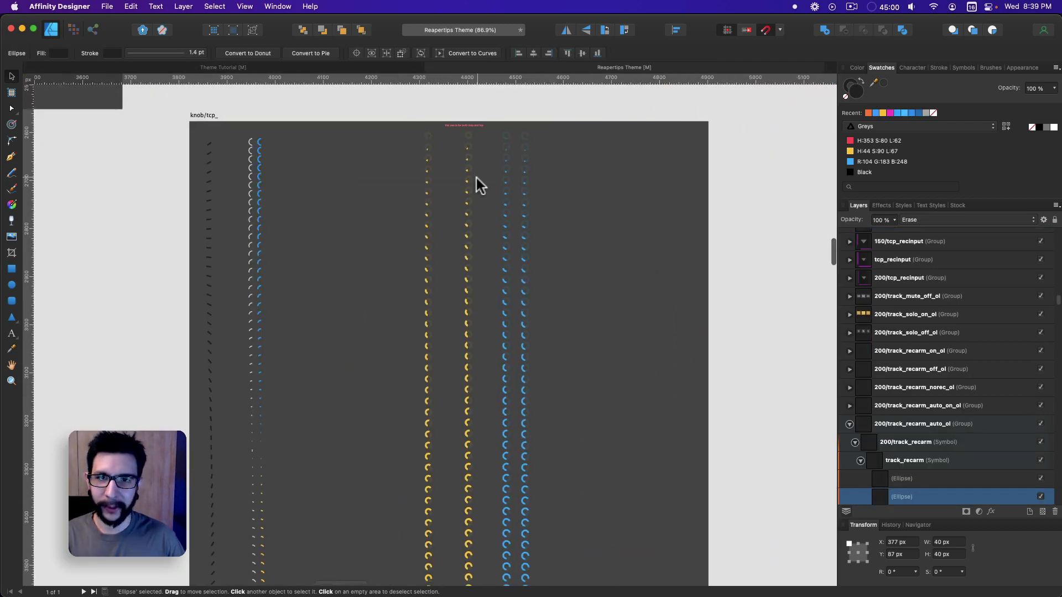
pyautogui.scroll(-10, 474, 135)
pyautogui.hscroll(1, 284, 288)
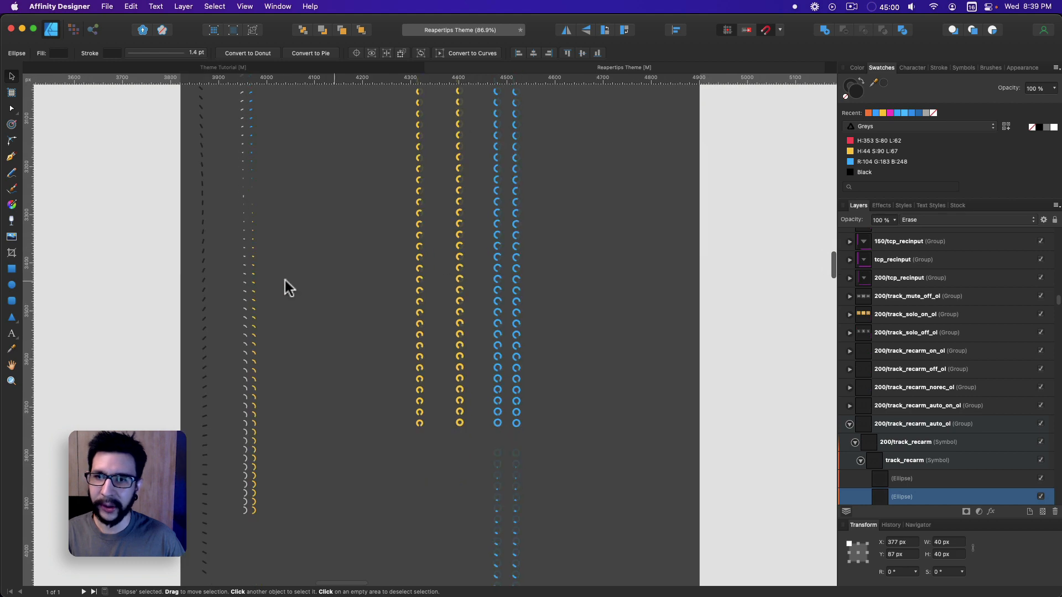
pyautogui.scroll(6, 460, 167)
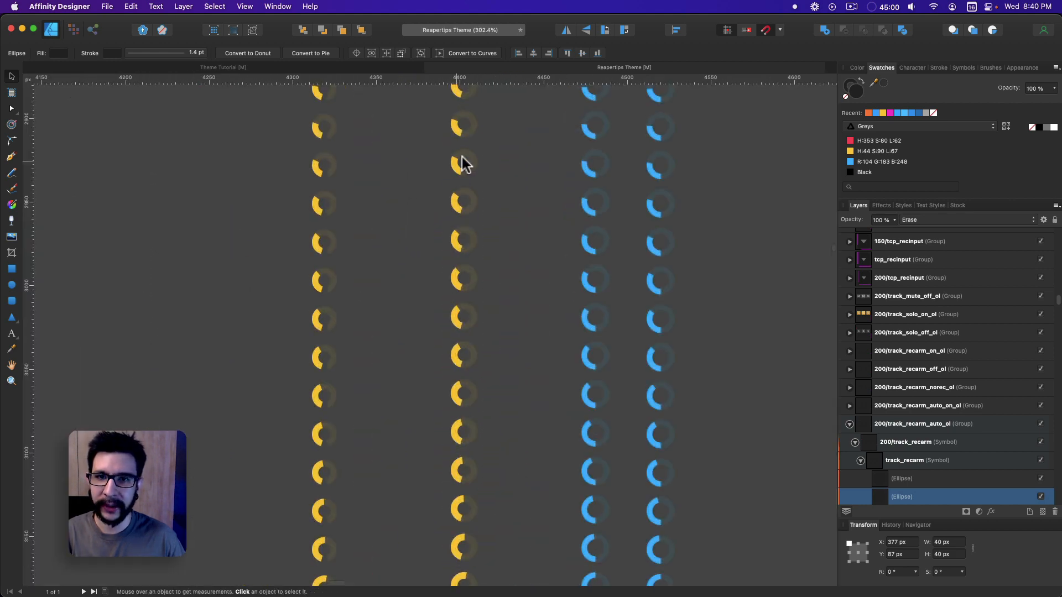
# Select a yellow sendknob donut in the second yellow strip, check its hole radius setting and deselect it.
pyautogui.click(464, 158)
pyautogui.scroll(1, 163, 94)
pyautogui.click(335, 53)
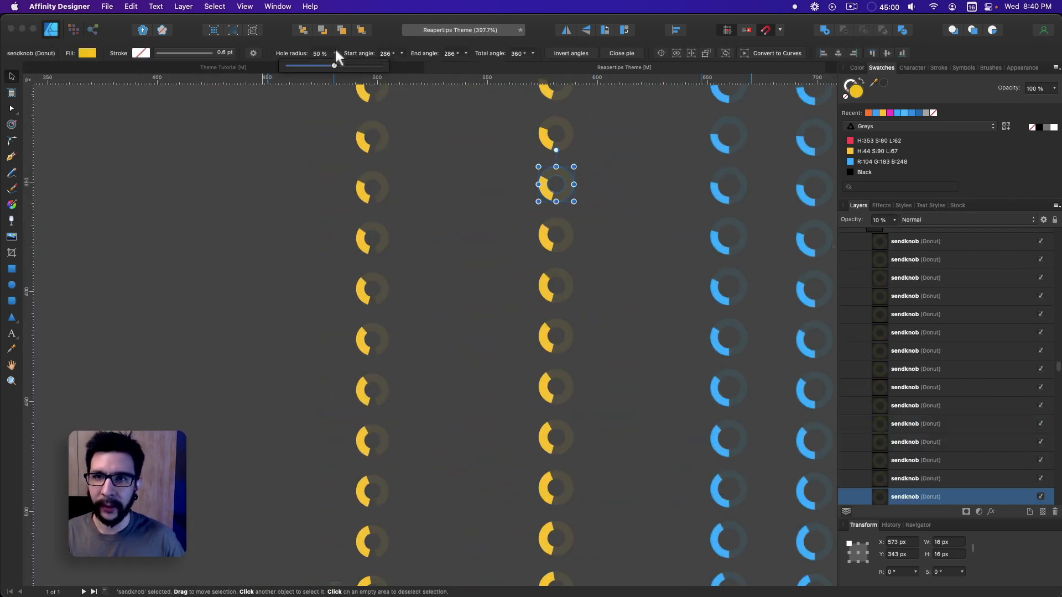
pyautogui.click(283, 202)
pyautogui.scroll(-6, 277, 204)
pyautogui.scroll(-2, 395, 263)
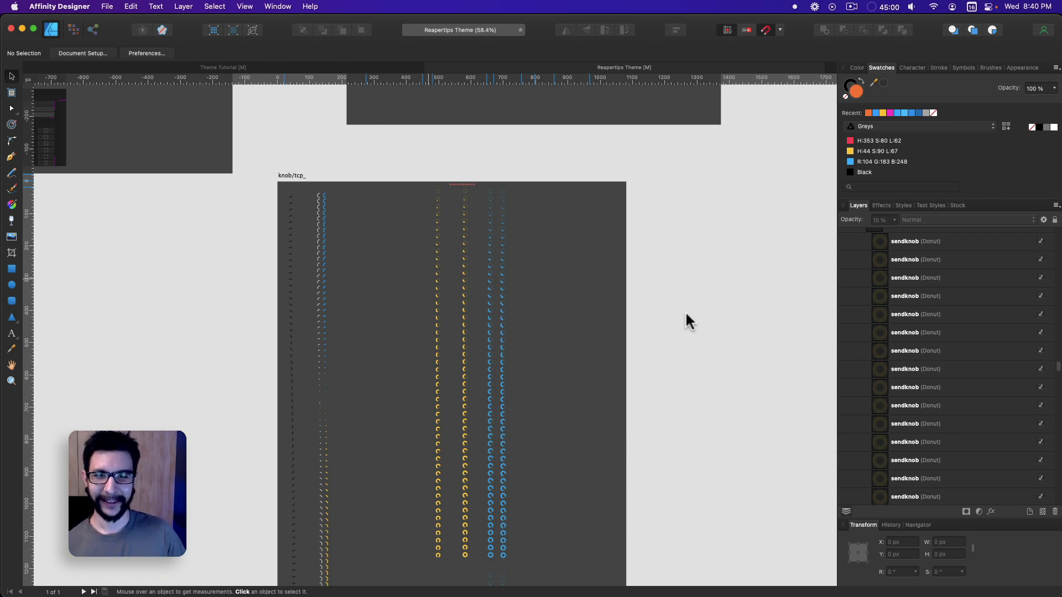
# Return to the Theme Tutorial document and look over the row of example theme images.
pyautogui.click(270, 69)
pyautogui.moveTo(51, 209); pyautogui.dragTo(384, 215)
pyautogui.scroll(4, 210, 202)
pyautogui.moveTo(203, 200); pyautogui.dragTo(476, 144)
pyautogui.scroll(-3, 477, 144)
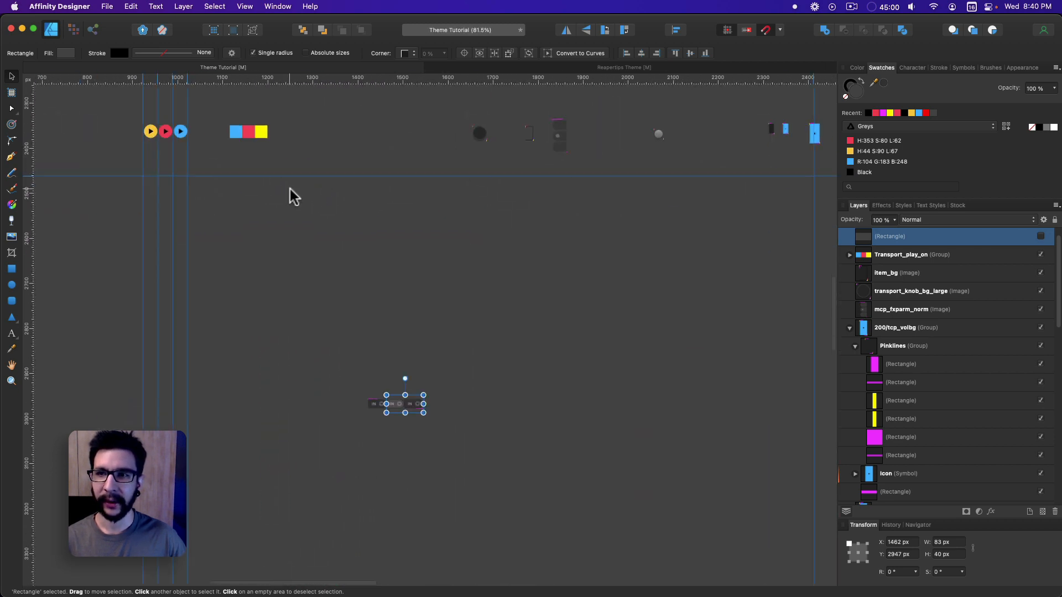
pyautogui.moveTo(289, 190); pyautogui.dragTo(333, 253)
pyautogui.moveTo(662, 230); pyautogui.dragTo(521, 238)
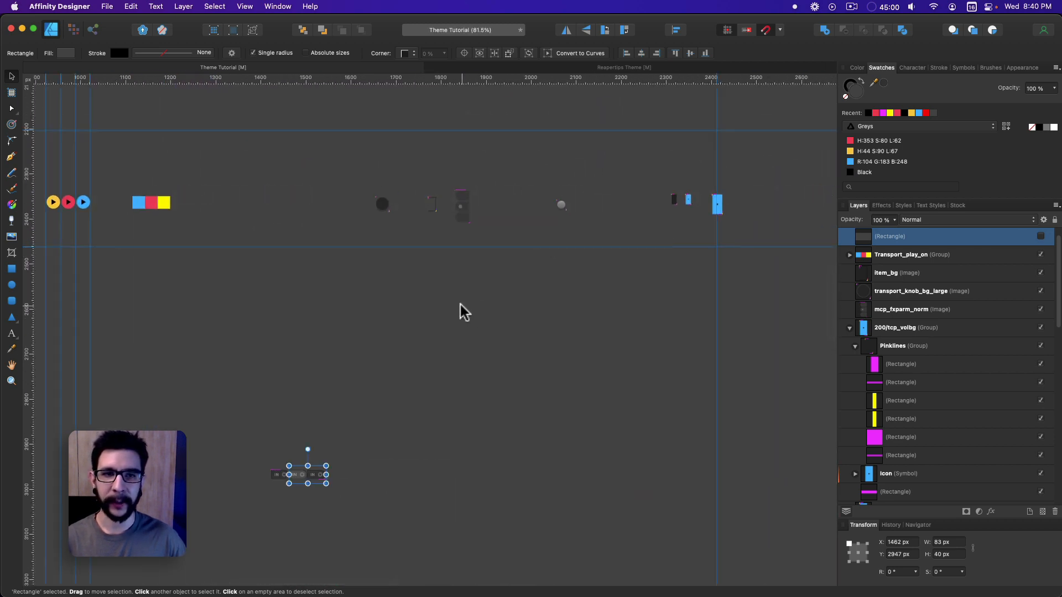
# Switch to Finder and browse the Default_6.0_unpacked folder's images, from the envcp files through the gen files.
pyautogui.moveTo(693, 595)
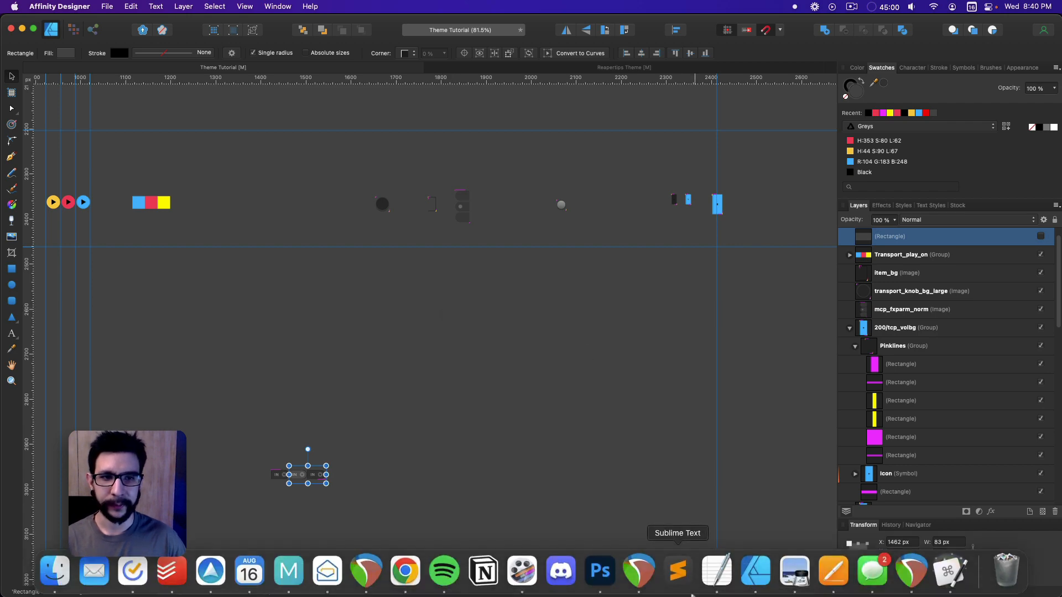
pyautogui.click(48, 588)
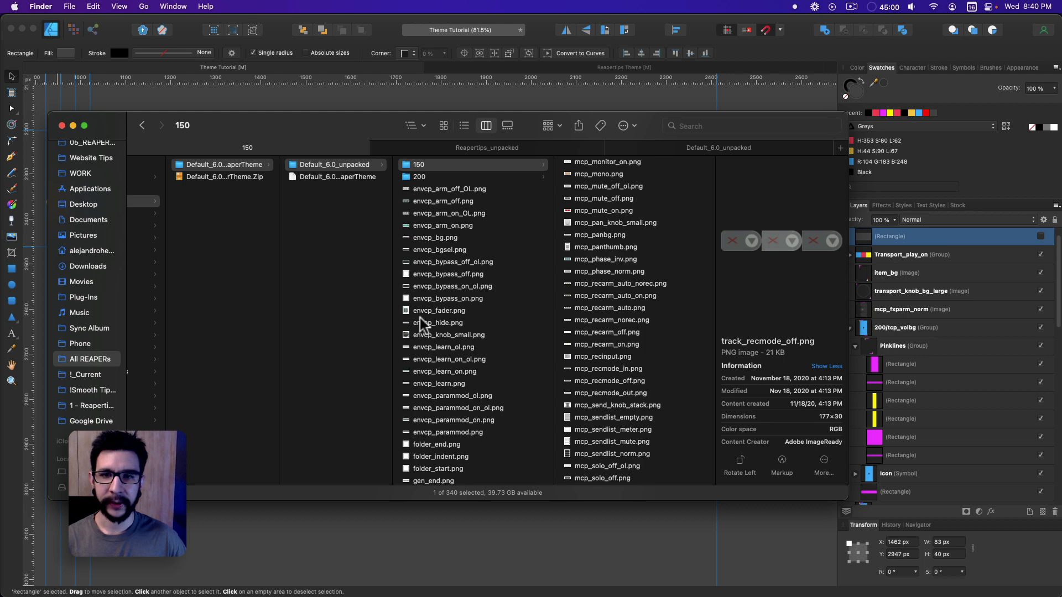
pyautogui.click(443, 298)
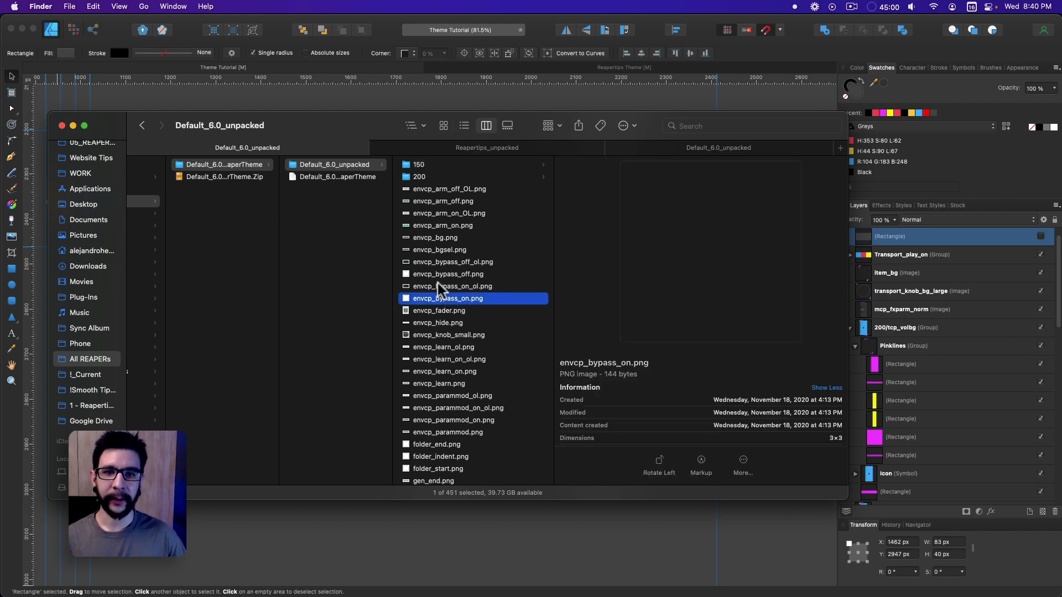
pyautogui.scroll(-10, 437, 283)
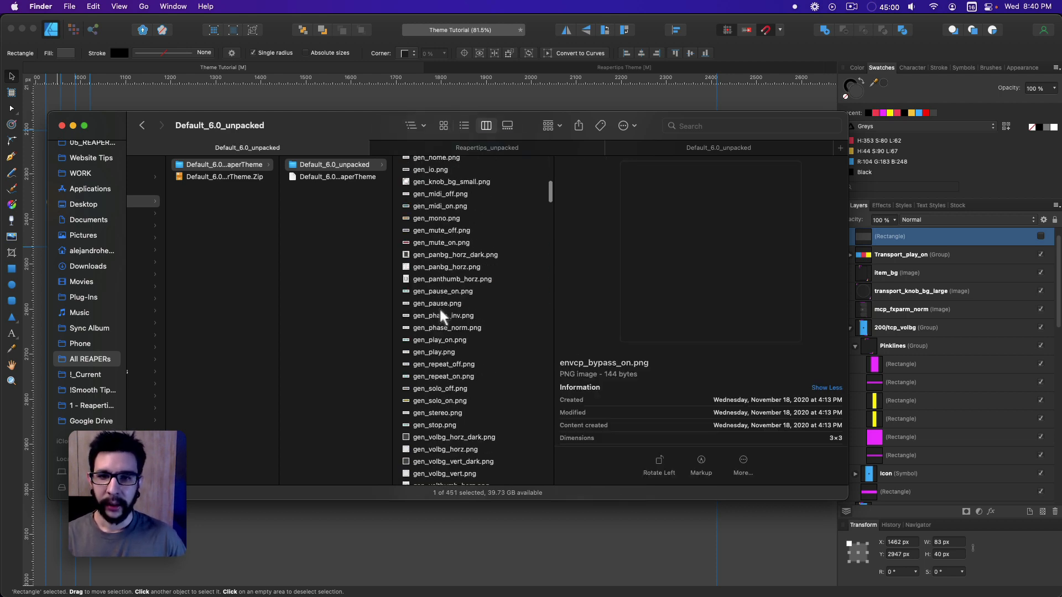
pyautogui.click(443, 315)
pyautogui.scroll(-5, 454, 327)
pyautogui.click(454, 315)
pyautogui.scroll(-20, 460, 389)
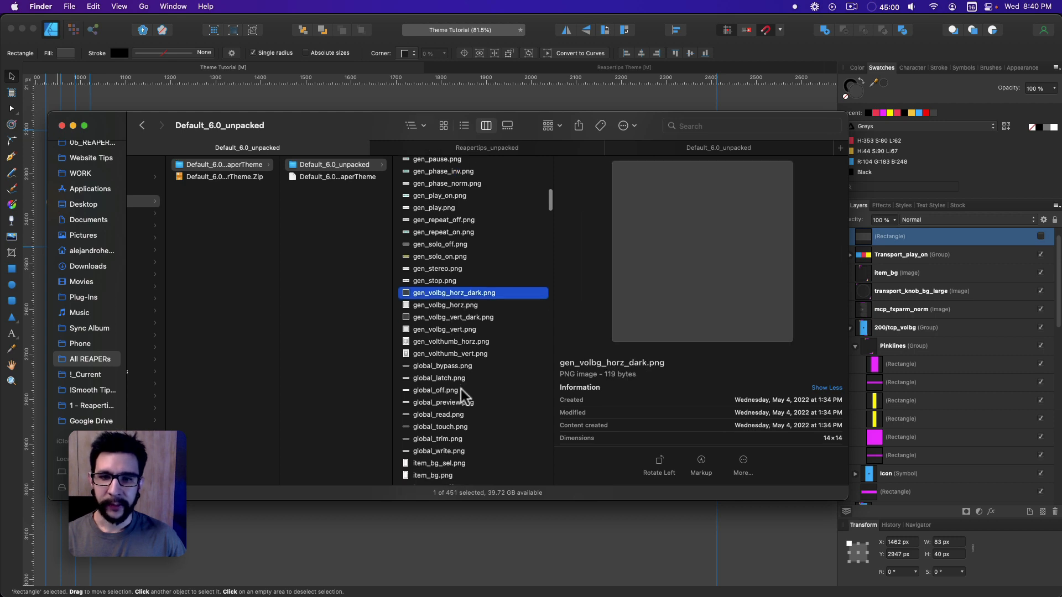
# Preview mcp_fxparm_norm.png and mcp_namebg.png among the mixer panel images of the default theme.
pyautogui.scroll(-6, 477, 323)
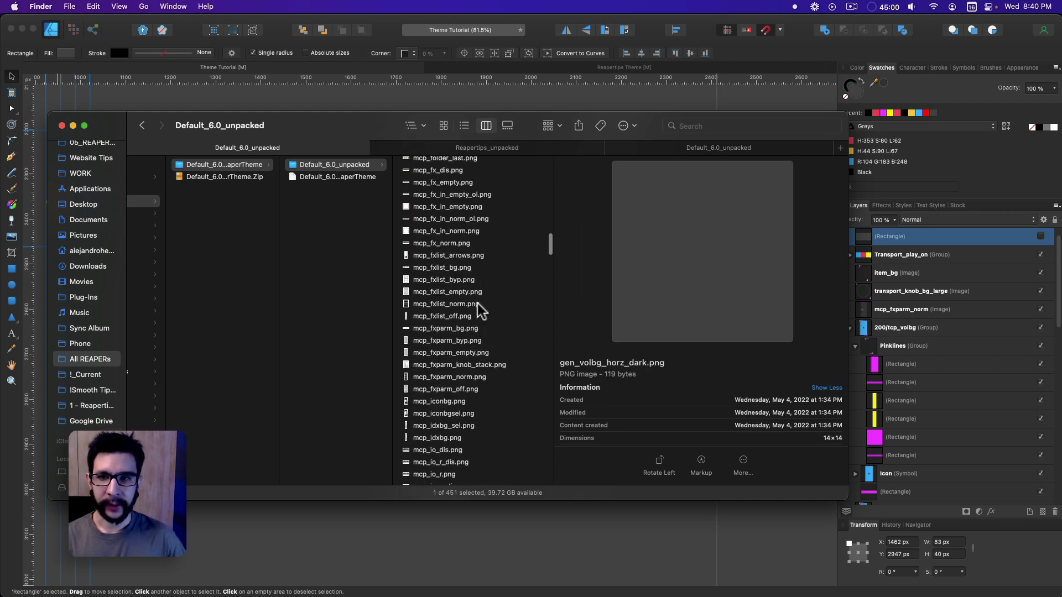
pyautogui.click(477, 303)
pyautogui.scroll(2, 485, 337)
pyautogui.click(483, 378)
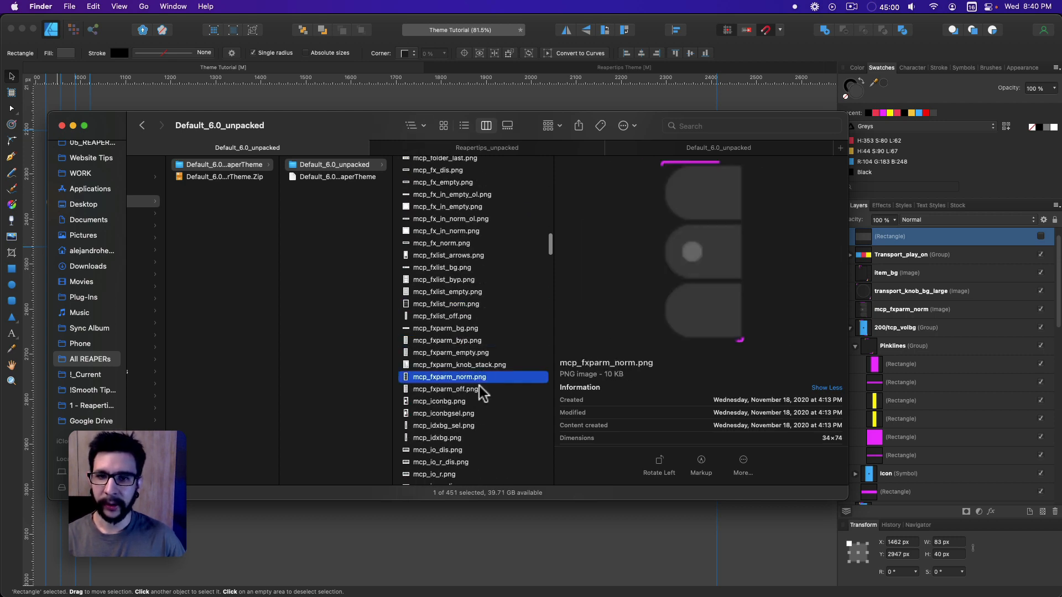
pyautogui.scroll(-10, 480, 382)
pyautogui.click(485, 316)
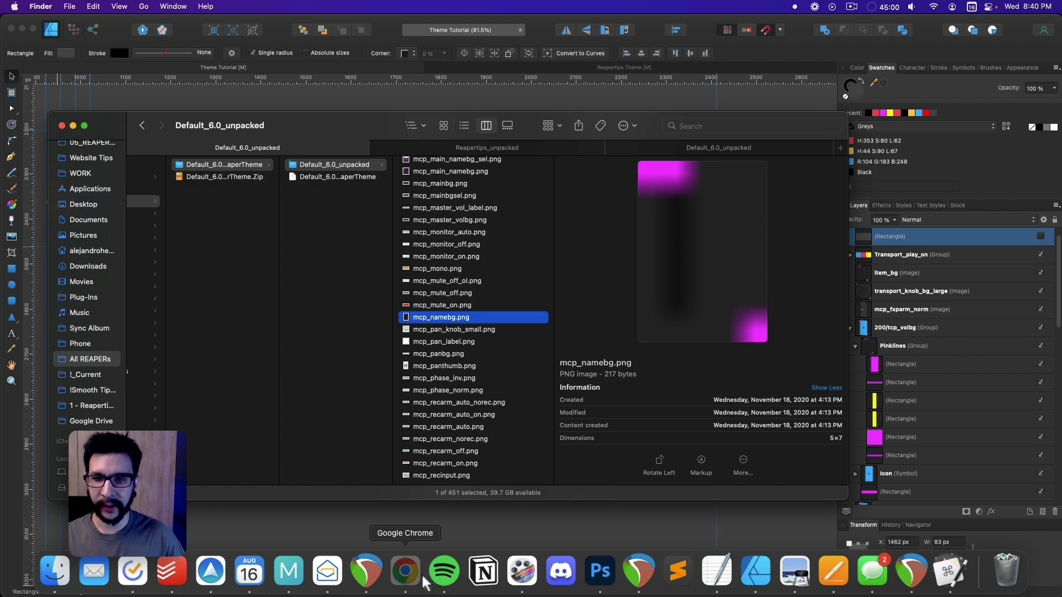
# Switch to Chrome and open diffchecker.com in a new tab.
pyautogui.click(414, 578)
pyautogui.press('super+t')
pyautogui.write('diffchecker.com')
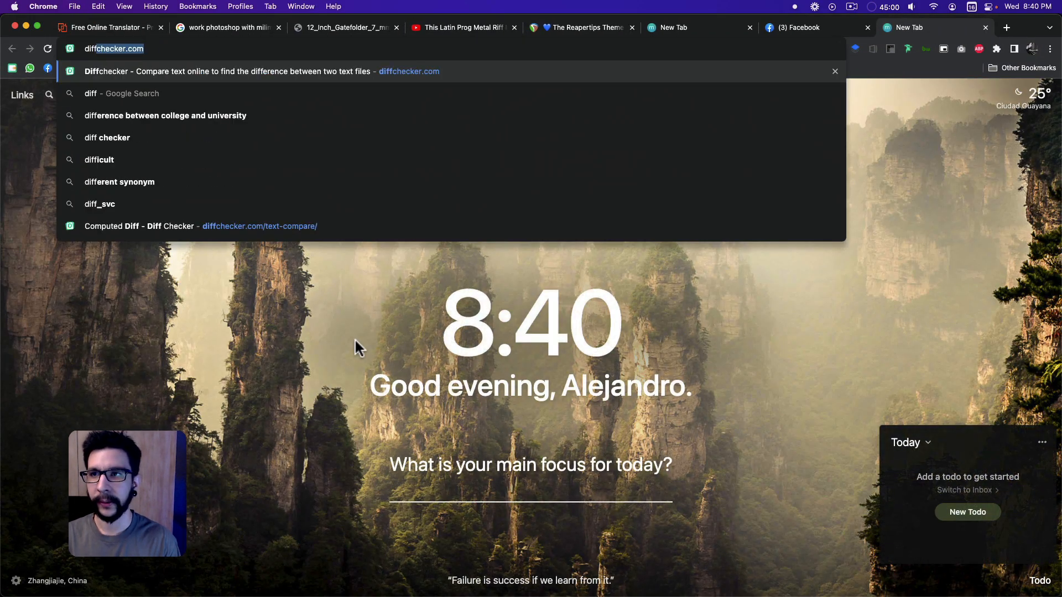
pyautogui.press('Return')
# Copy the whole contents of the default theme's rtconfig.txt and paste them as Diffchecker's original text.
pyautogui.moveTo(368, 576)
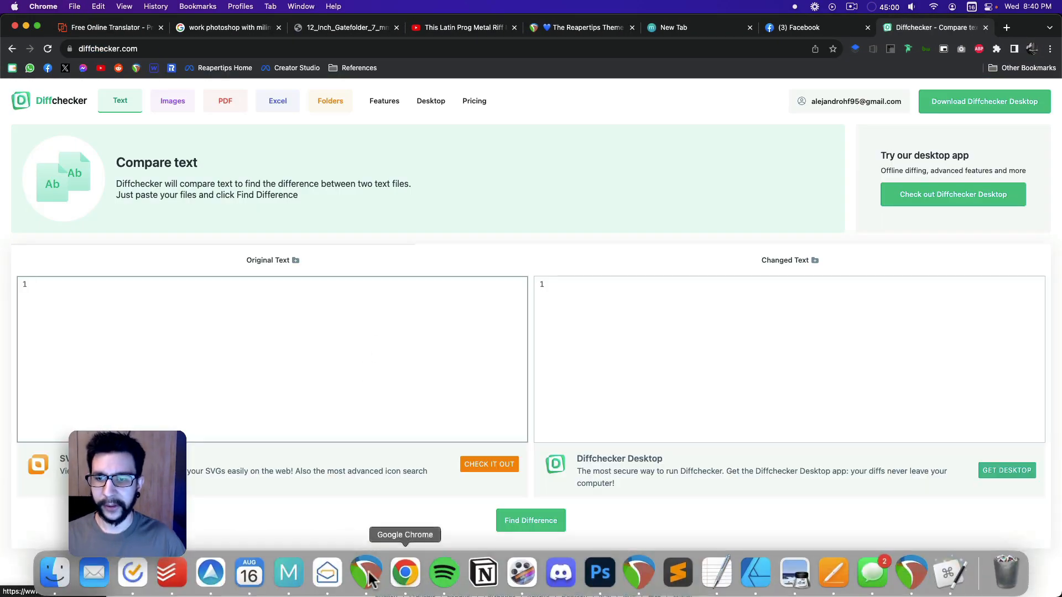
pyautogui.click(61, 579)
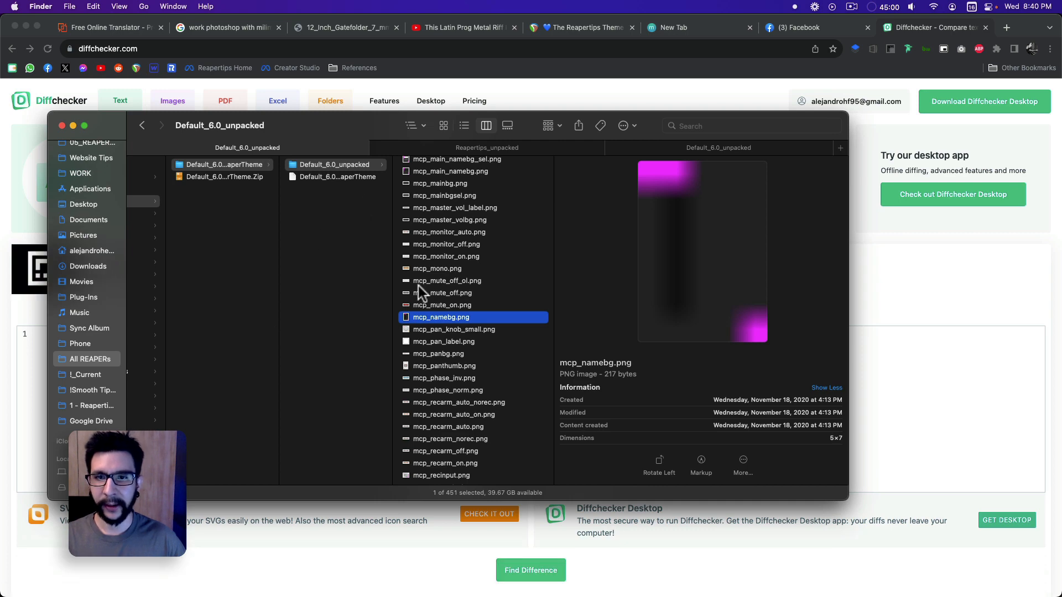
pyautogui.write('rt')
pyautogui.doubleClick(431, 479)
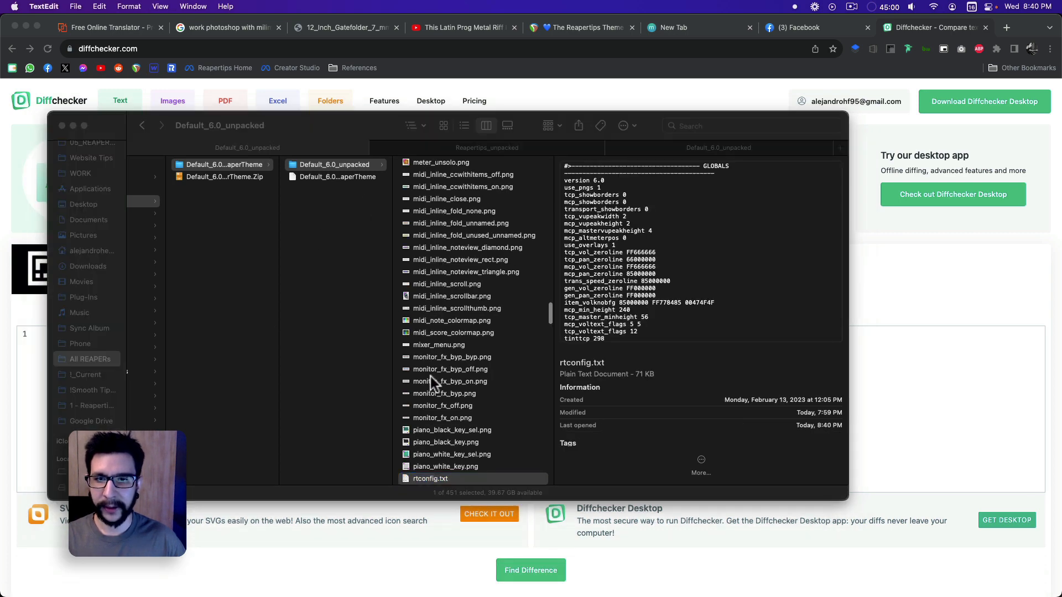
pyautogui.press('super+a')
pyautogui.press('super+c')
pyautogui.click(50, 396)
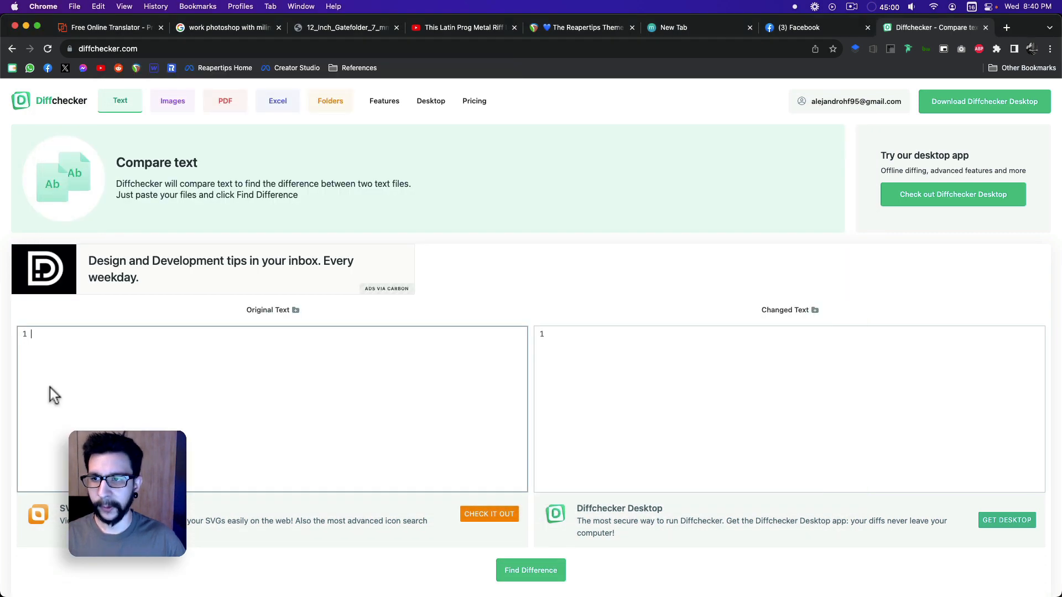
pyautogui.press('super+v')
# Copy all the text of rtconfig.txt from the Reapertips_unpacked folder and close both open rtconfig.txt windows.
pyautogui.press('super+Tab')
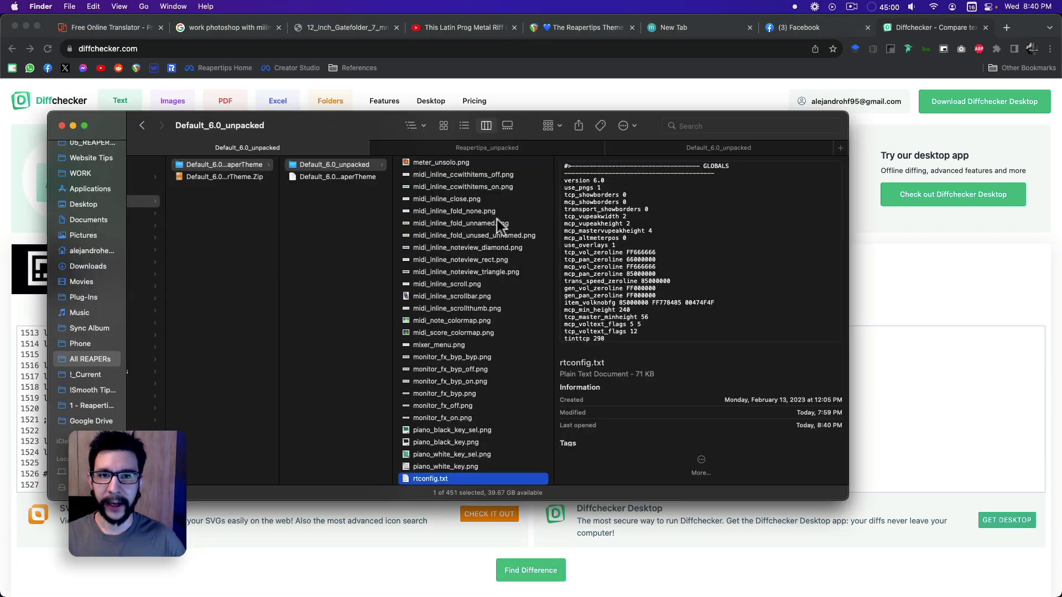
pyautogui.click(496, 148)
pyautogui.press('r')
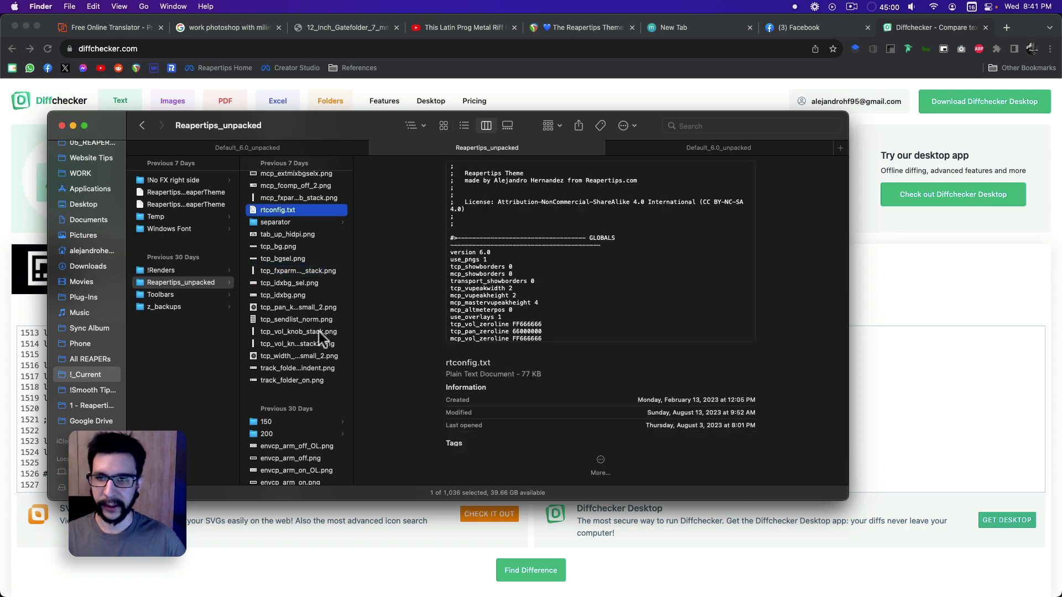
pyautogui.scroll(-1, 303, 293)
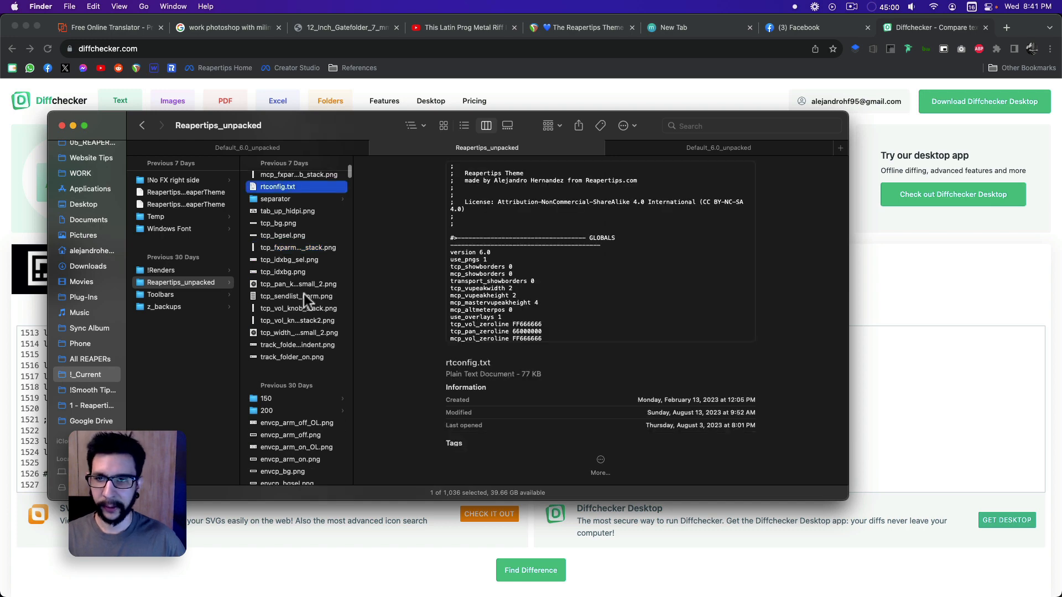
pyautogui.doubleClick(291, 188)
pyautogui.press('cmd+a')
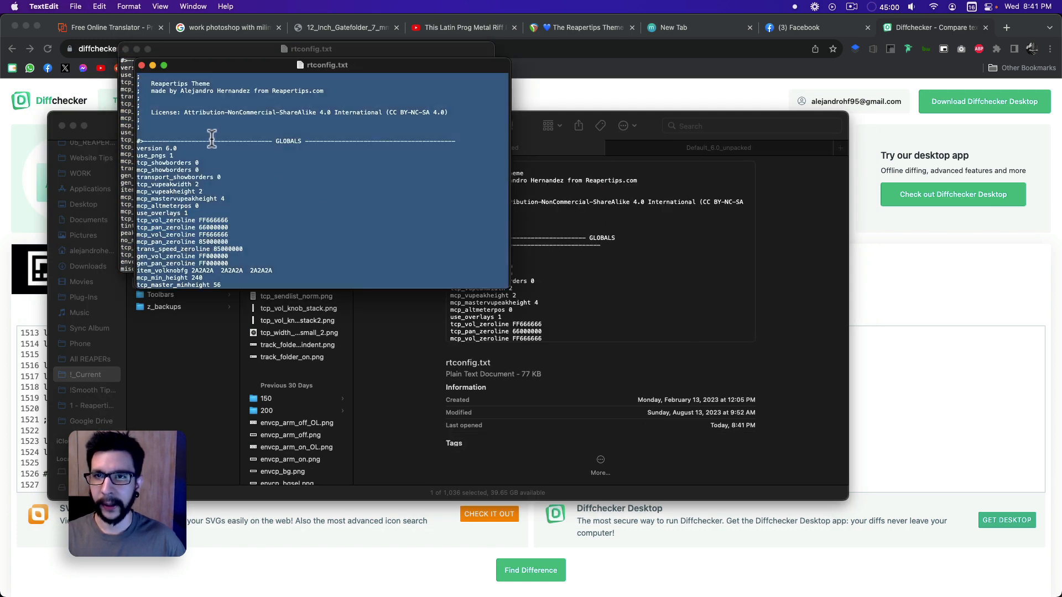
pyautogui.click(141, 66)
pyautogui.click(126, 50)
# Paste the Reapertips rtconfig text as the changed text and compute the differences between both versions.
pyautogui.click(871, 353)
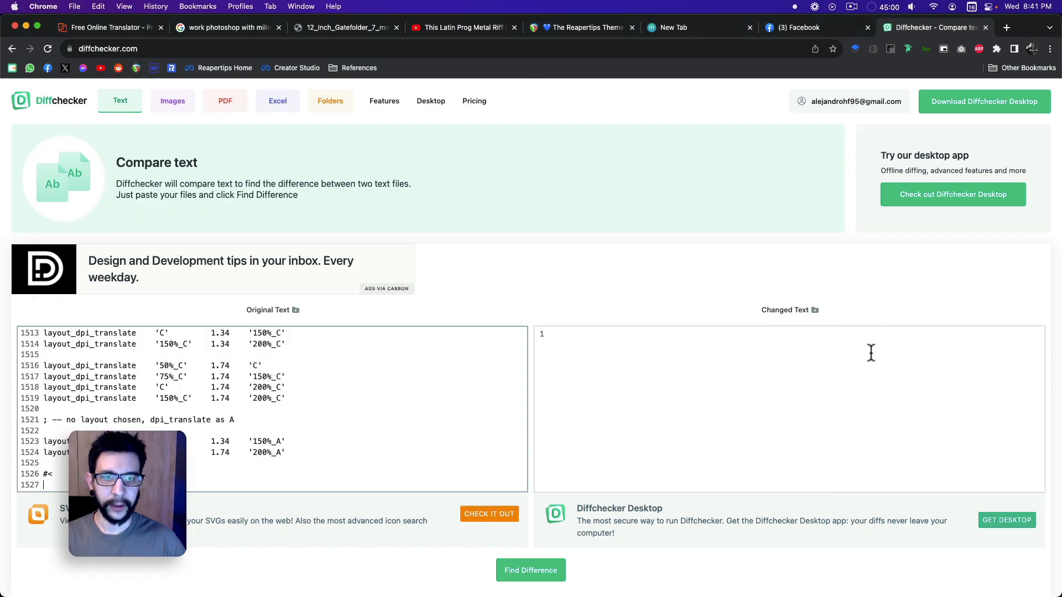
pyautogui.press('cmd+v')
pyautogui.click(526, 570)
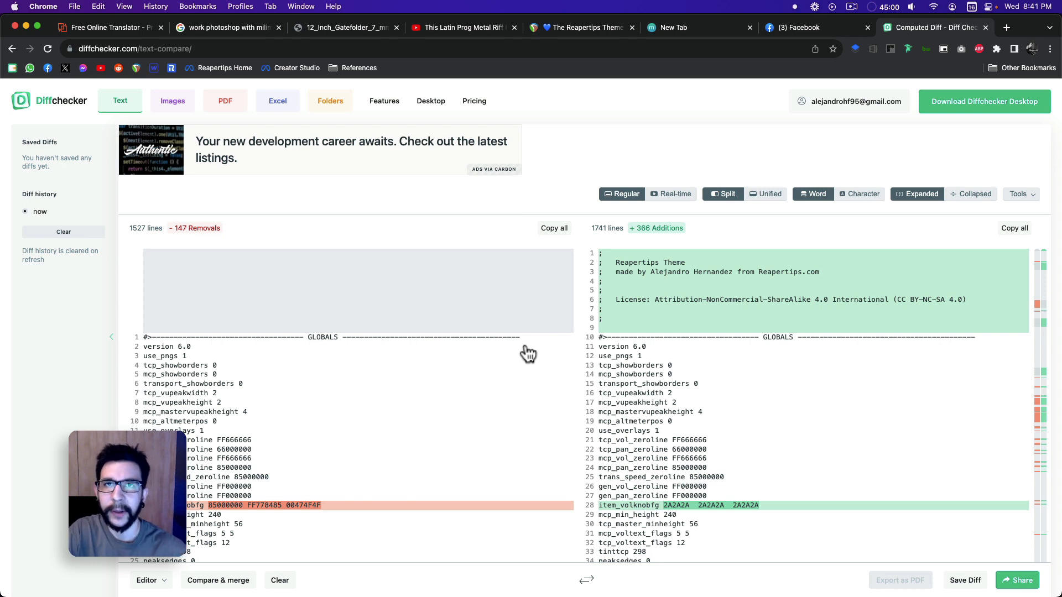
# Examine the differences in the globals, WALTER fonts and global text color settings, marking the added text color block.
pyautogui.scroll(-10, 575, 320)
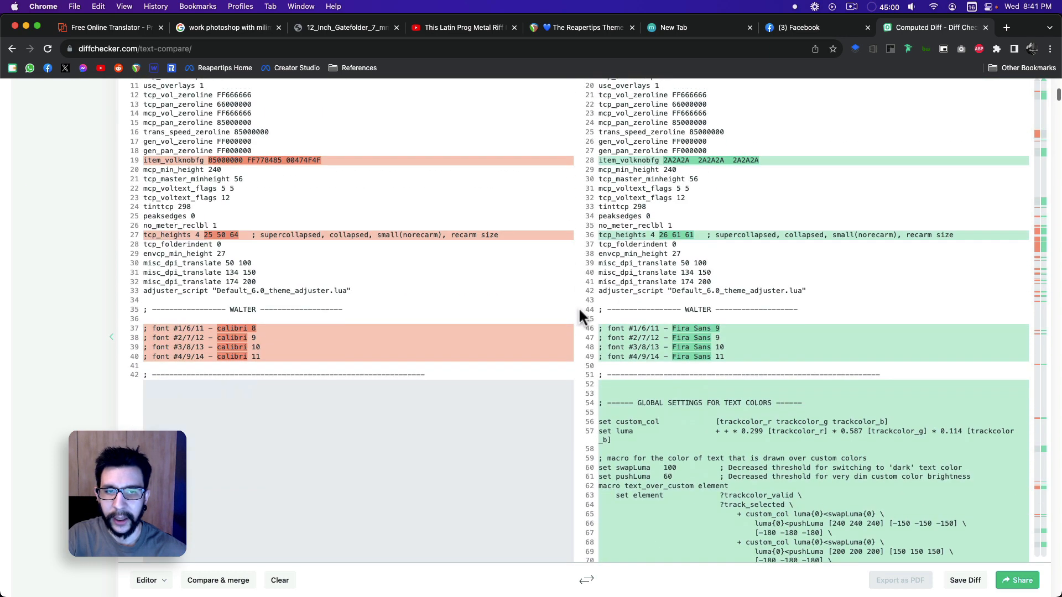
pyautogui.scroll(-5, 572, 274)
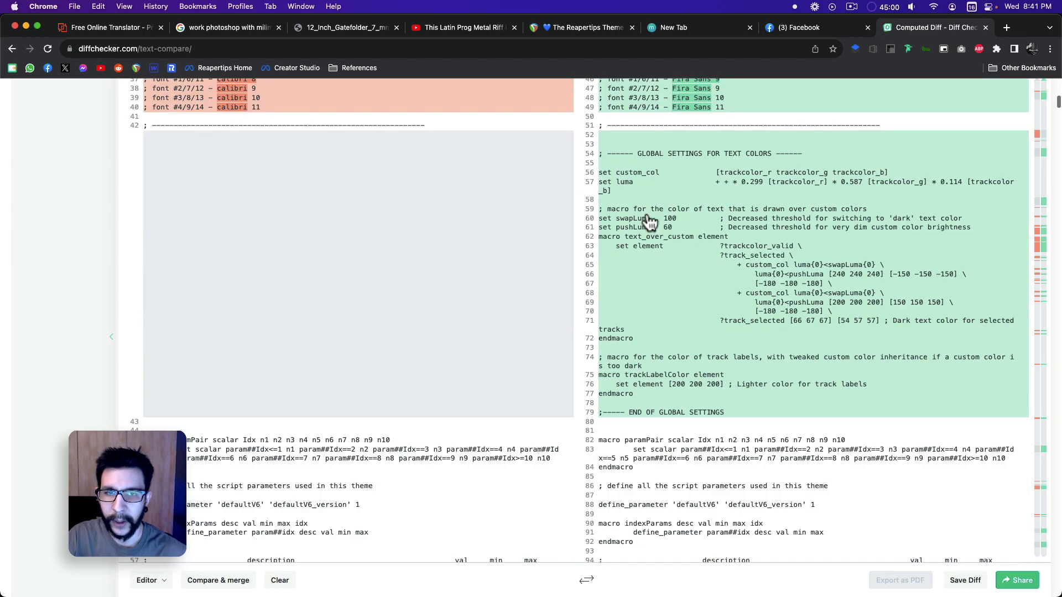
pyautogui.scroll(-1, 619, 186)
pyautogui.scroll(6, 586, 205)
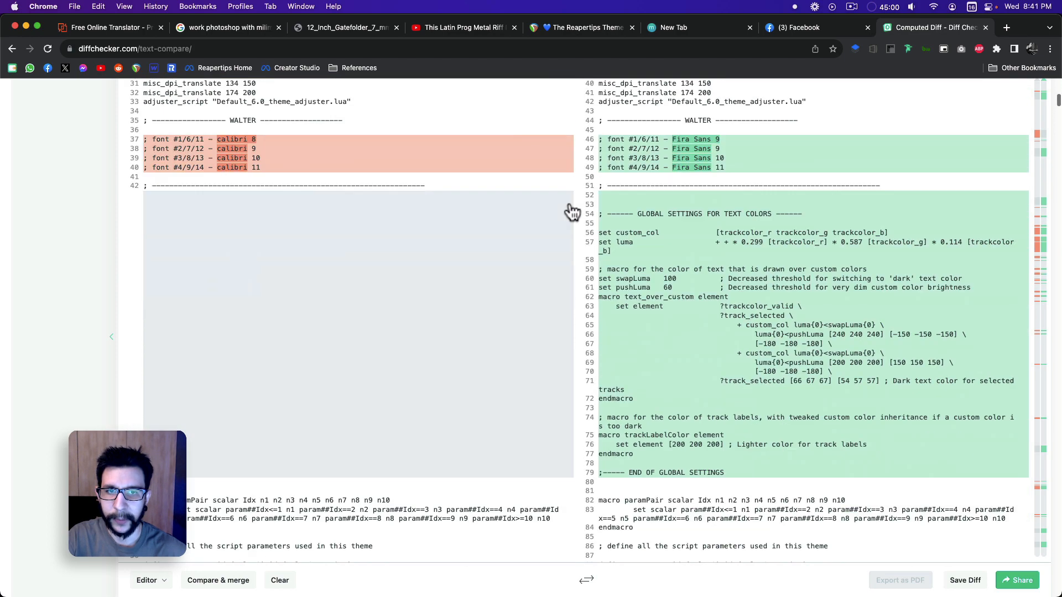
pyautogui.scroll(-5, 570, 232)
pyautogui.moveTo(603, 150); pyautogui.dragTo(741, 412)
# Compare both files from the script parameters through the track control panel code to the tcp_indent and tcp_MeterSize lines.
pyautogui.scroll(-20, 742, 412)
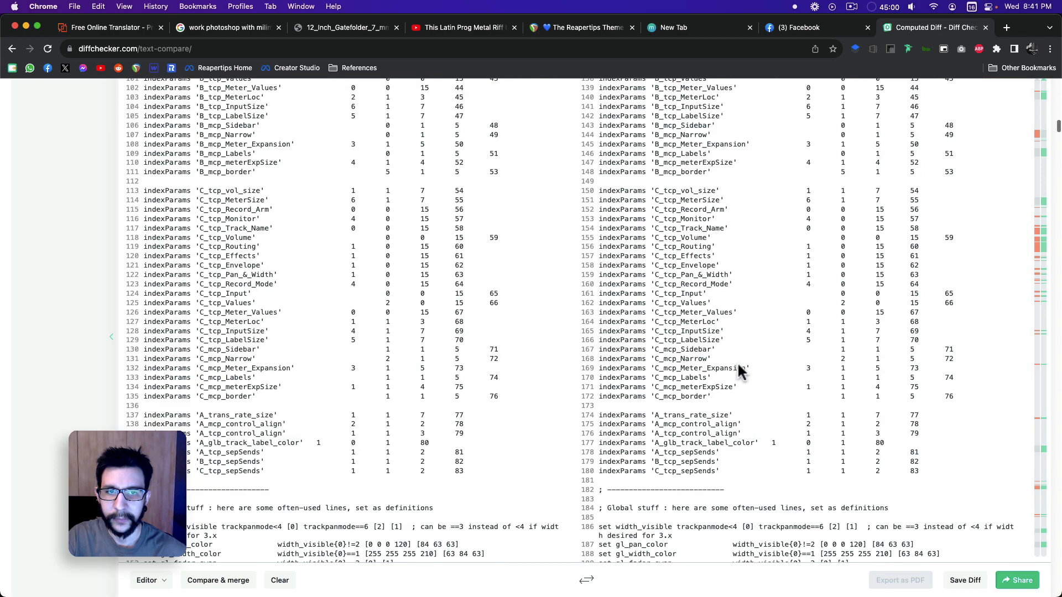
pyautogui.scroll(-3, 653, 280)
pyautogui.scroll(6, 631, 268)
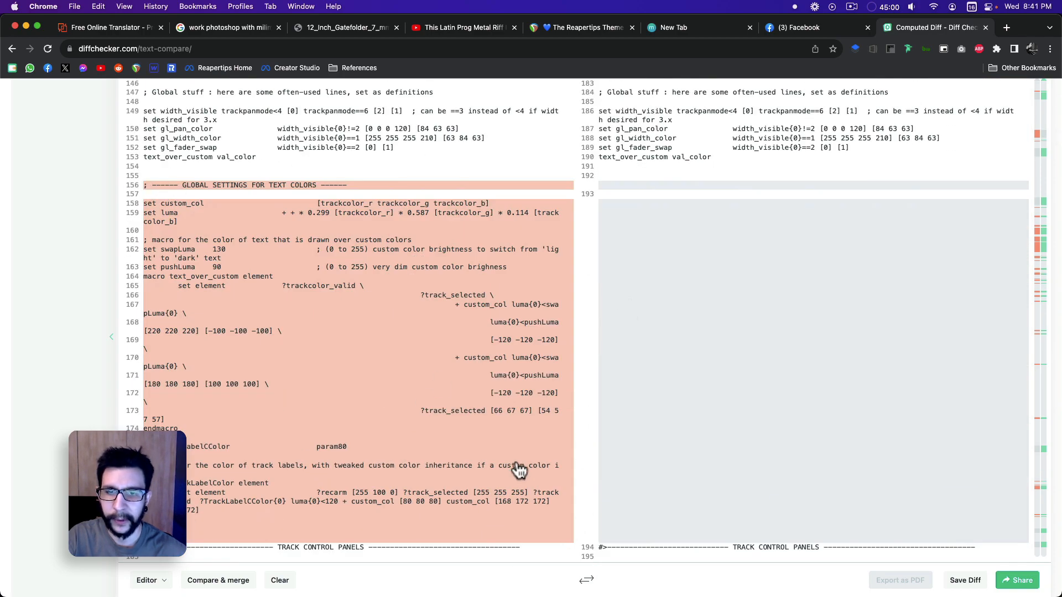
pyautogui.scroll(-6, 645, 343)
pyautogui.scroll(-10, 655, 323)
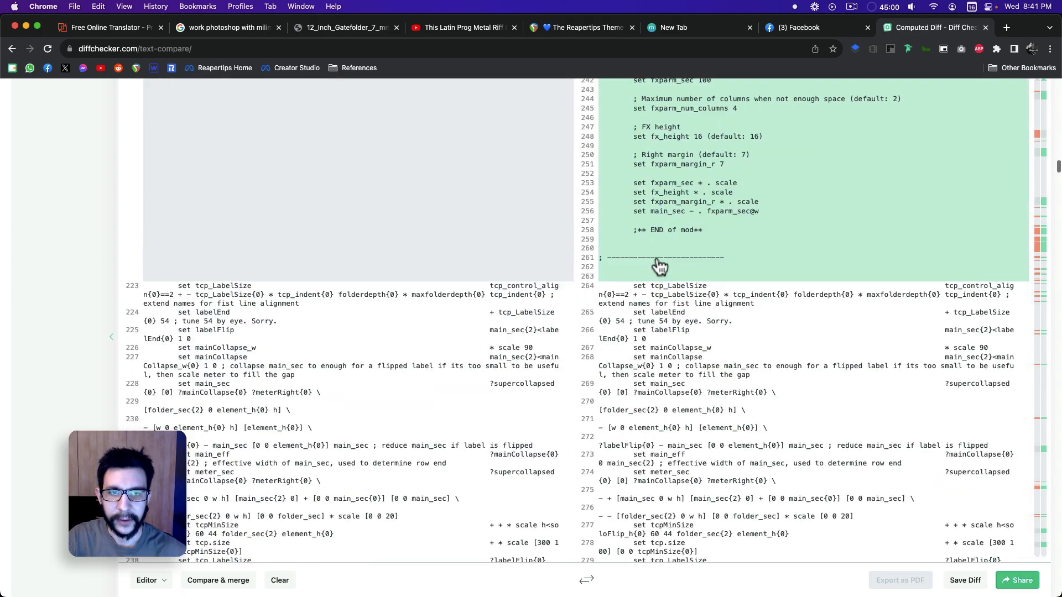
pyautogui.scroll(-5, 653, 265)
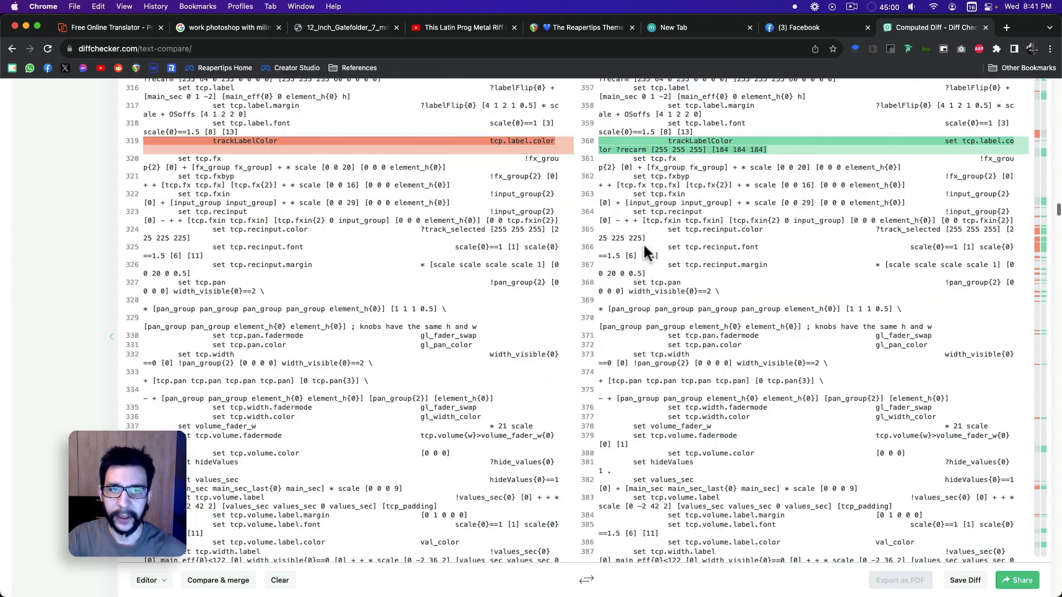
pyautogui.scroll(-8, 750, 304)
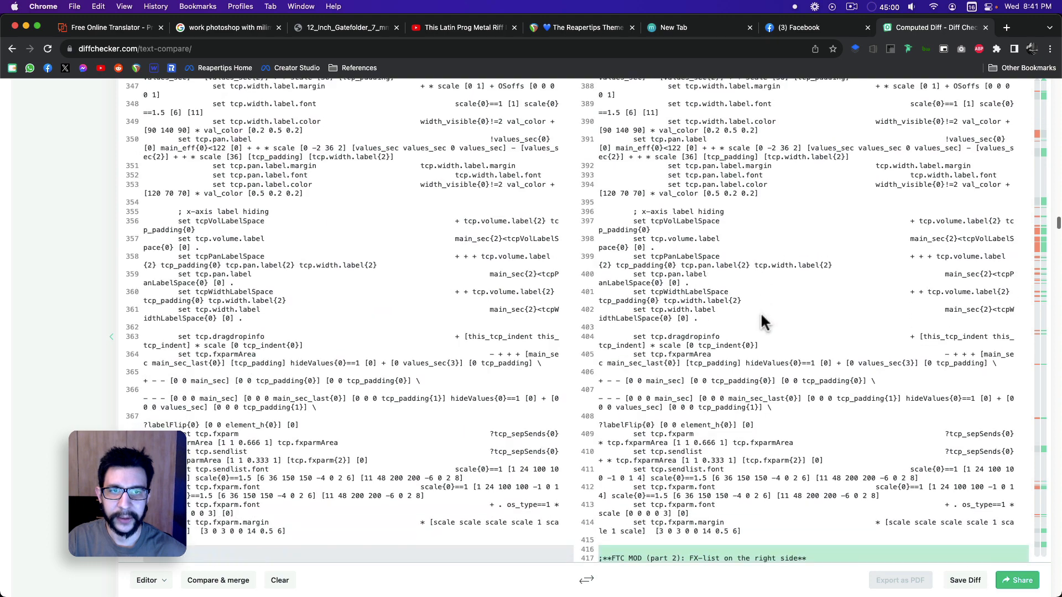
pyautogui.scroll(-5, 754, 313)
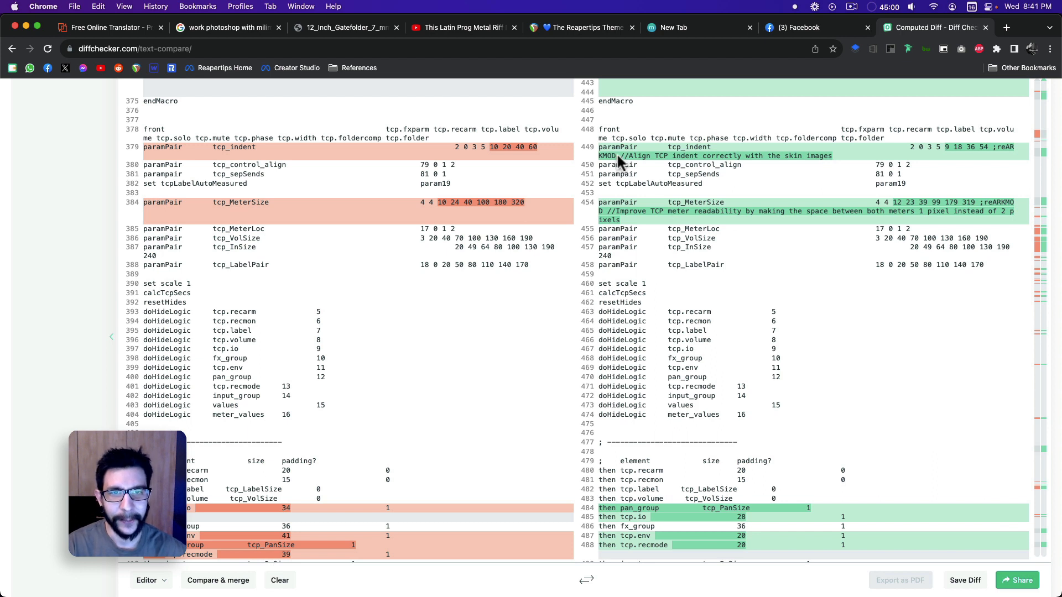
# Examine the modified tcp_indent and tcp_MeterSize lines, highlighting the comment on TCP indent alignment and inspecting the meter readability comment.
pyautogui.scroll(2, 726, 163)
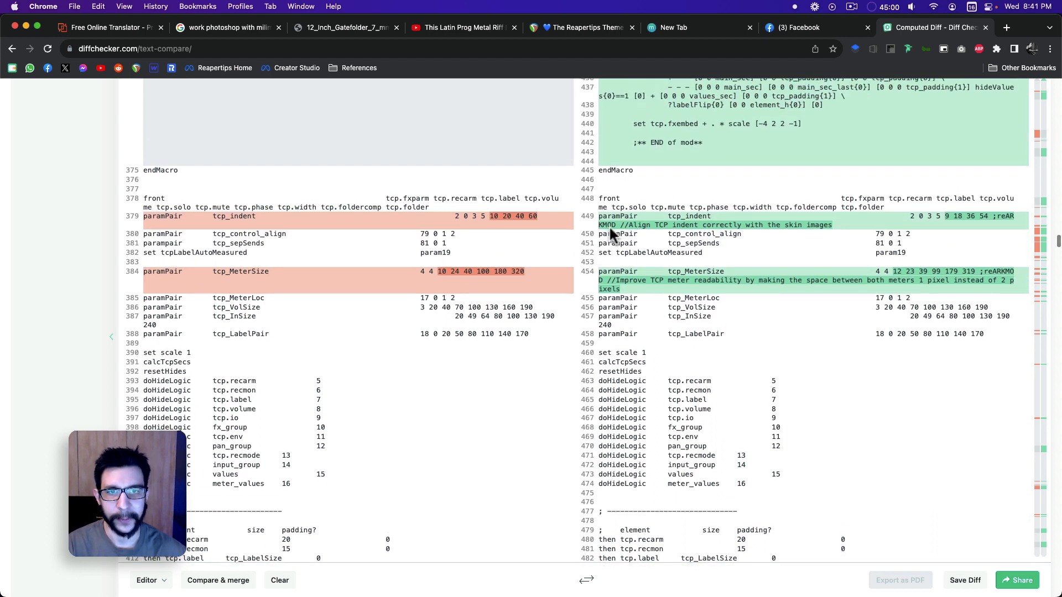
pyautogui.moveTo(630, 225); pyautogui.dragTo(685, 225)
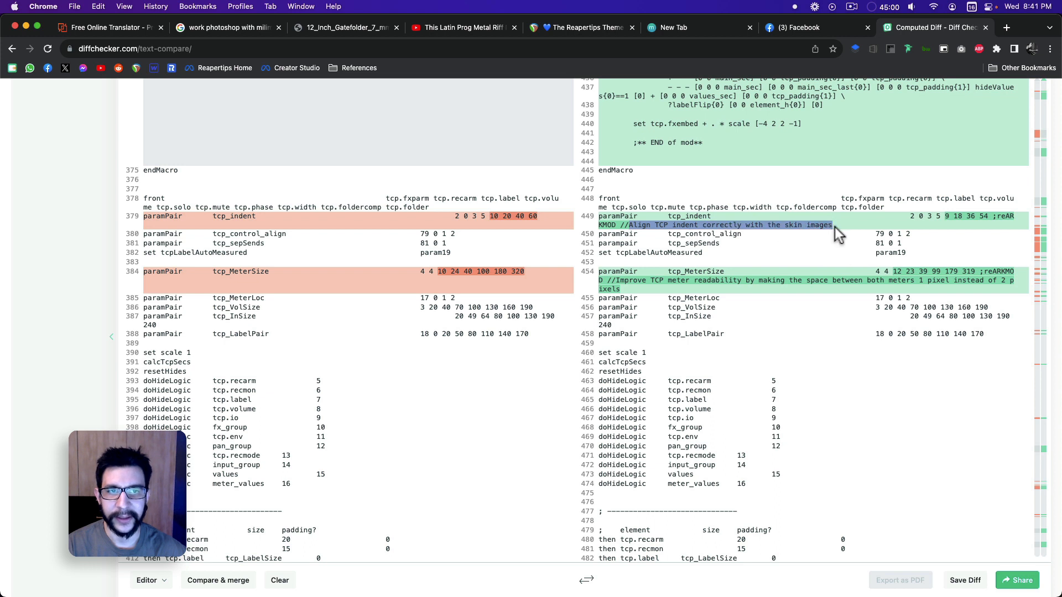
pyautogui.click(664, 226)
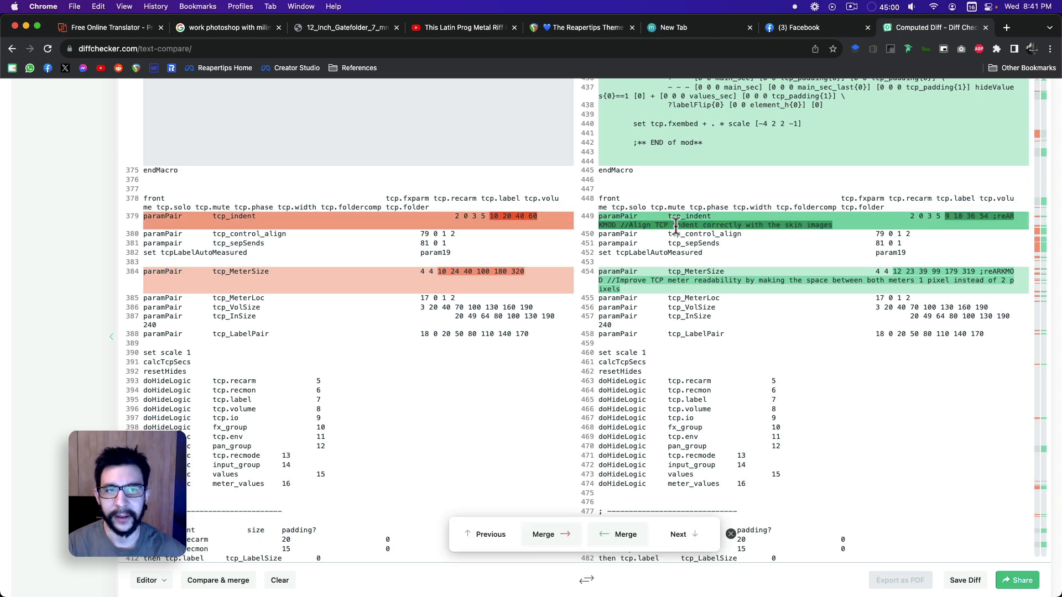
pyautogui.click(657, 283)
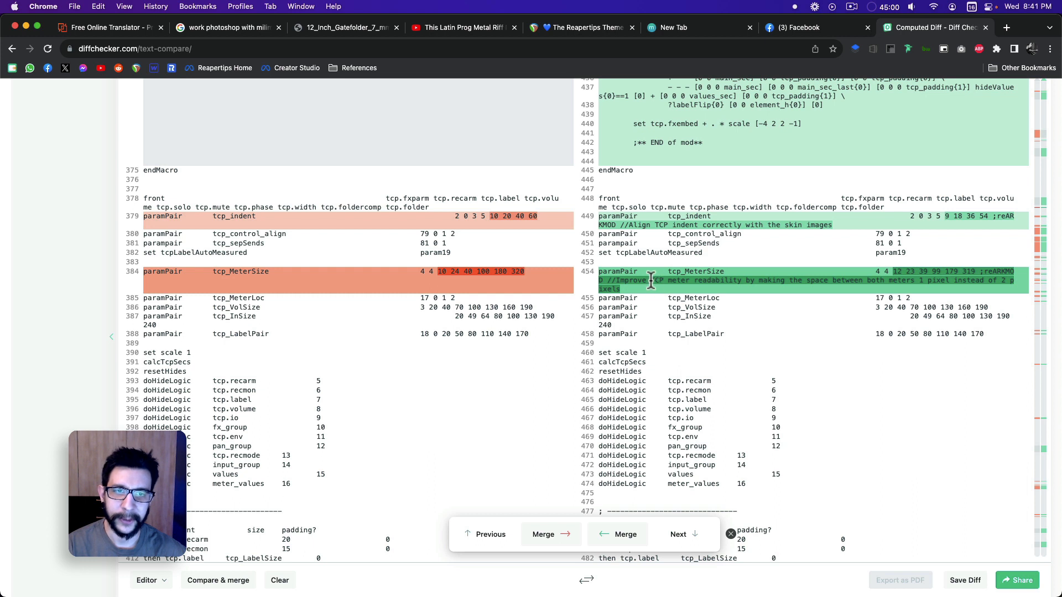
pyautogui.moveTo(768, 291); pyautogui.dragTo(641, 276)
pyautogui.click(614, 274)
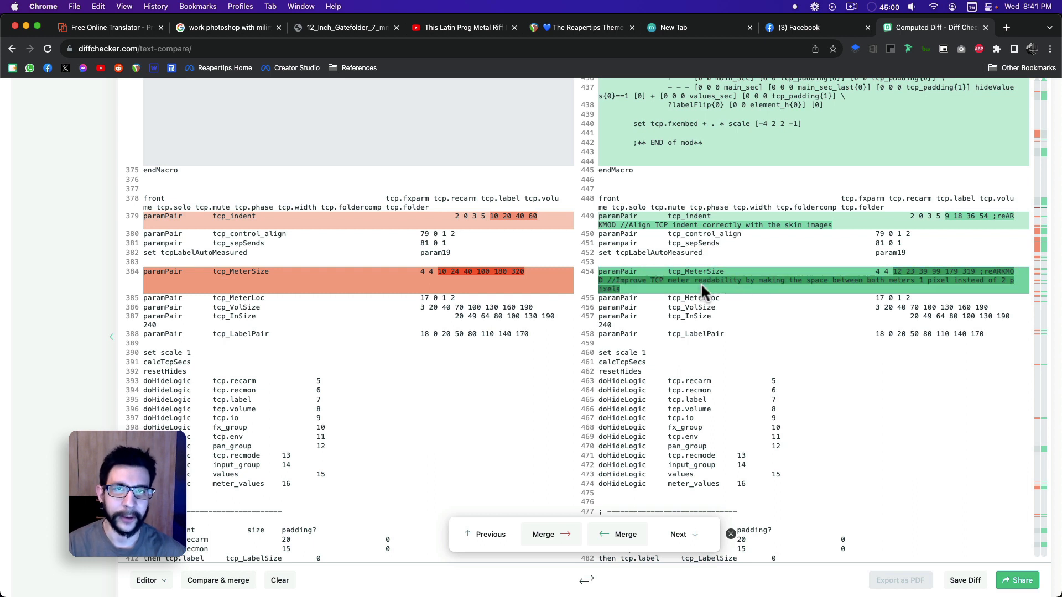
# Compare the remaining differences in both files, from the added Reapertips track layouts through Layout "C" to the mixer's mcp.folder tweak.
pyautogui.scroll(-20, 857, 346)
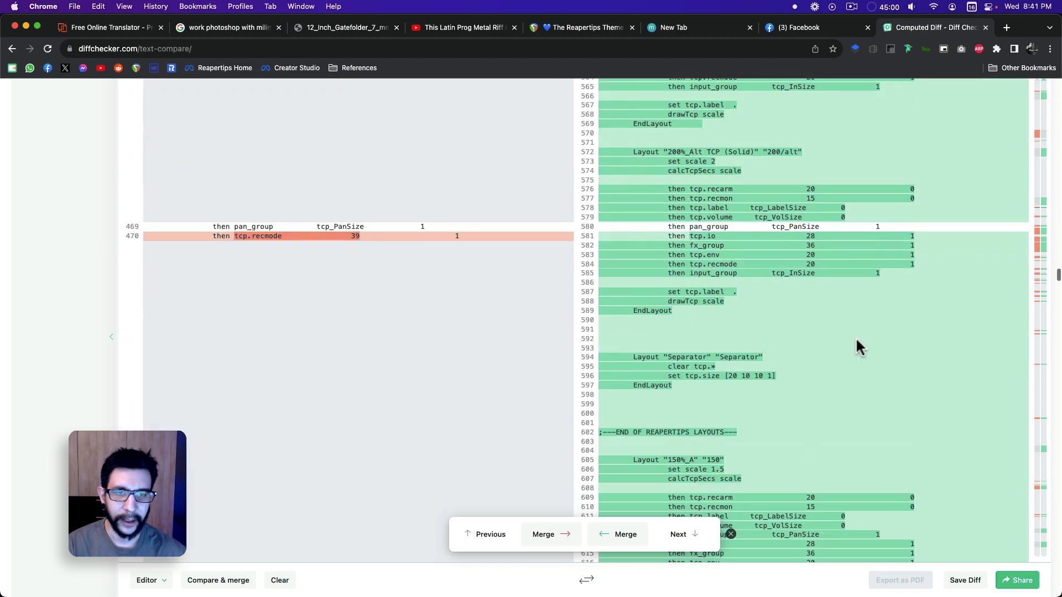
pyautogui.scroll(-10, 855, 347)
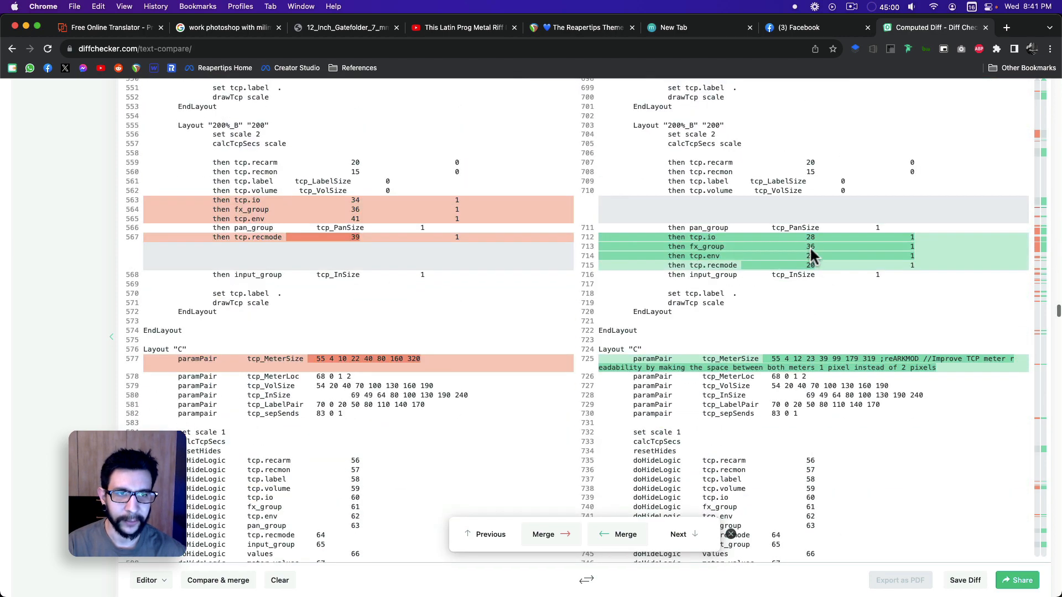
pyautogui.moveTo(811, 258)
pyautogui.mouseDown()
pyautogui.moveTo(805, 244)
pyautogui.moveTo(818, 245)
pyautogui.mouseUp()
pyautogui.scroll(-1, 816, 266)
pyautogui.scroll(-7, 815, 267)
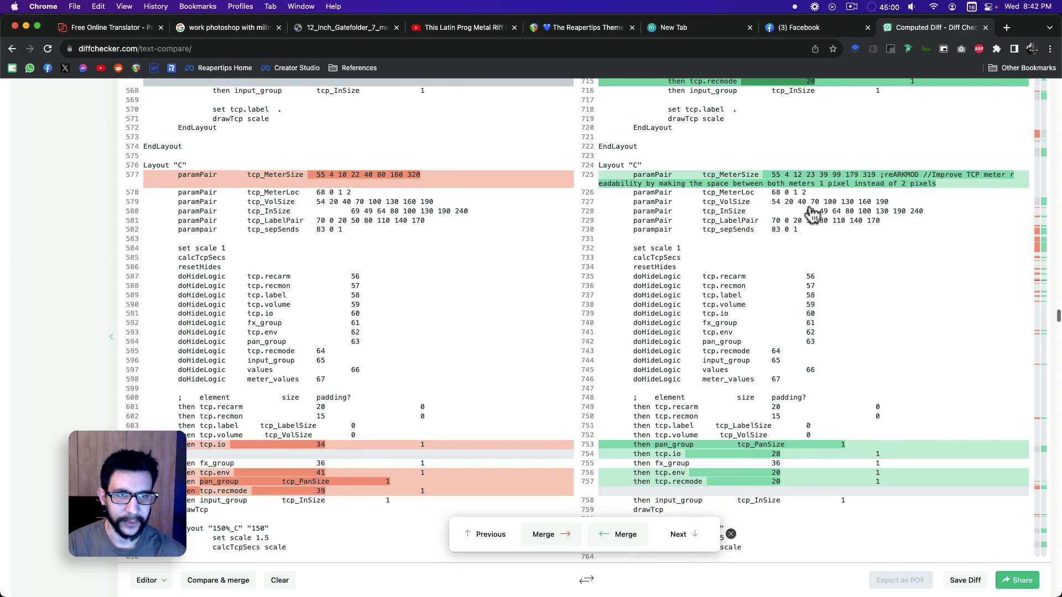
pyautogui.scroll(-14, 798, 290)
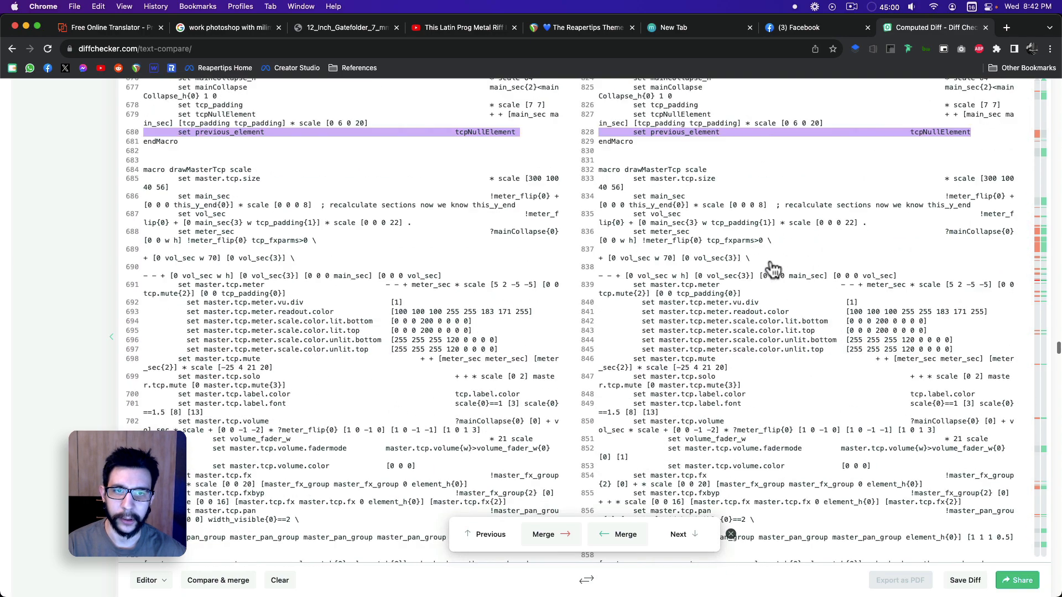
pyautogui.scroll(-6, 766, 298)
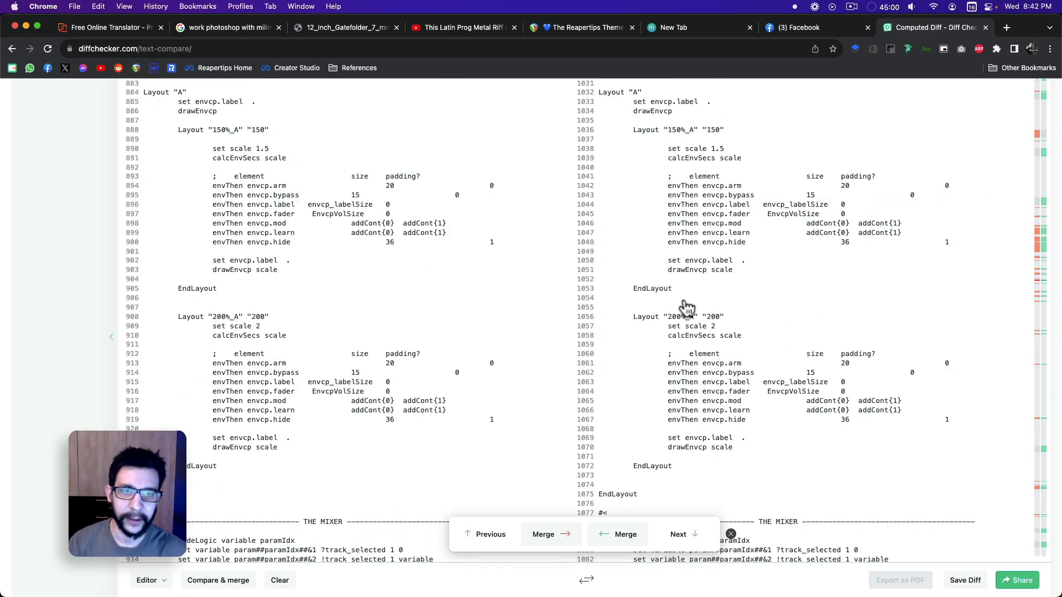
pyautogui.scroll(-12, 691, 310)
pyautogui.scroll(-5, 797, 310)
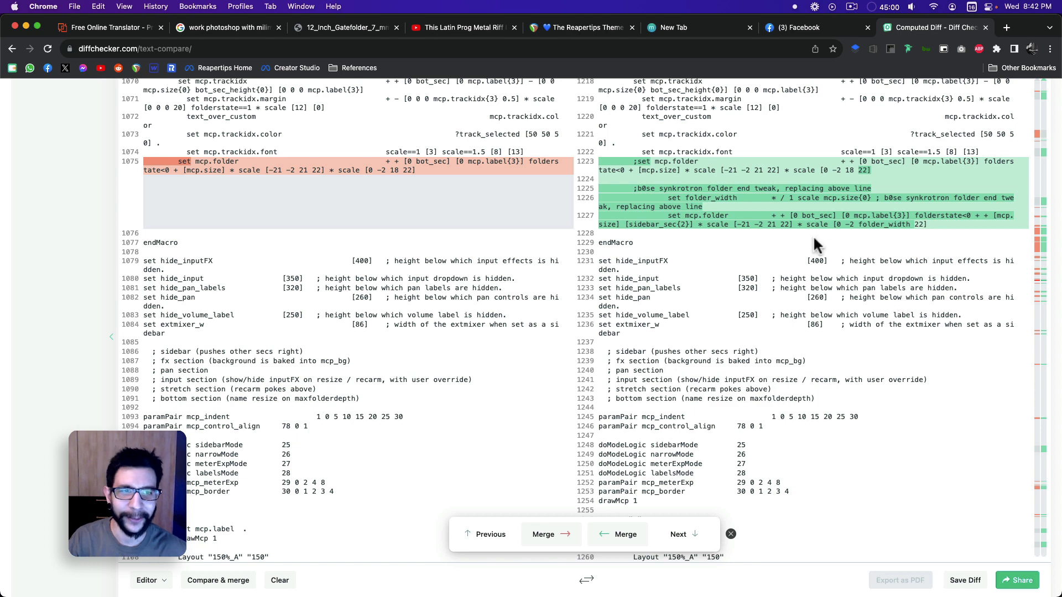
# Put the browser away, return to the Theme Tutorial document in Affinity Designer, and clear the rectangle selection to view the play button images.
pyautogui.click(25, 26)
pyautogui.click(379, 27)
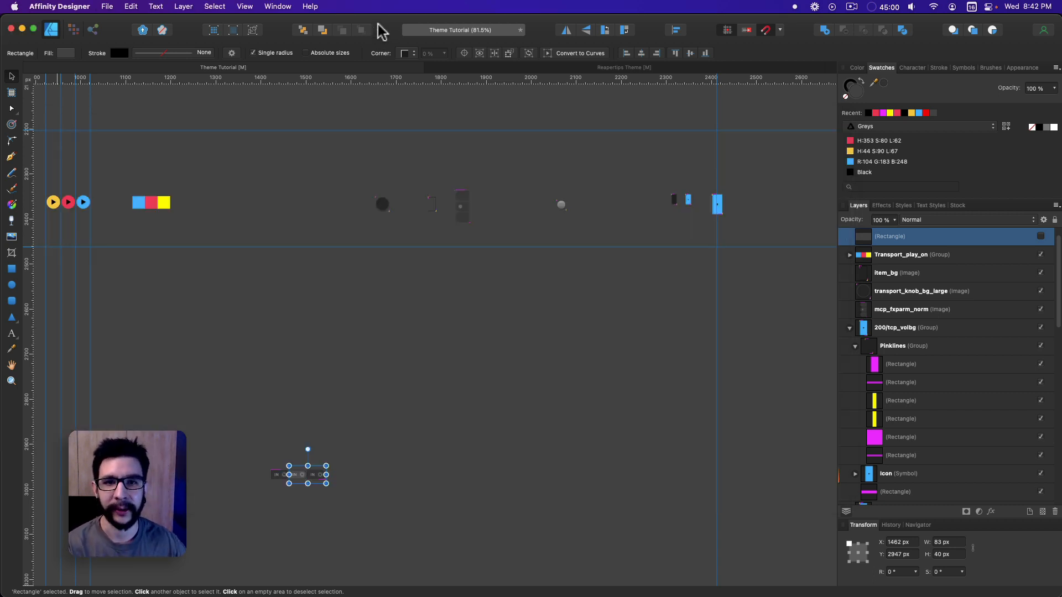
pyautogui.click(314, 395)
pyautogui.hscroll(-5, 436, 368)
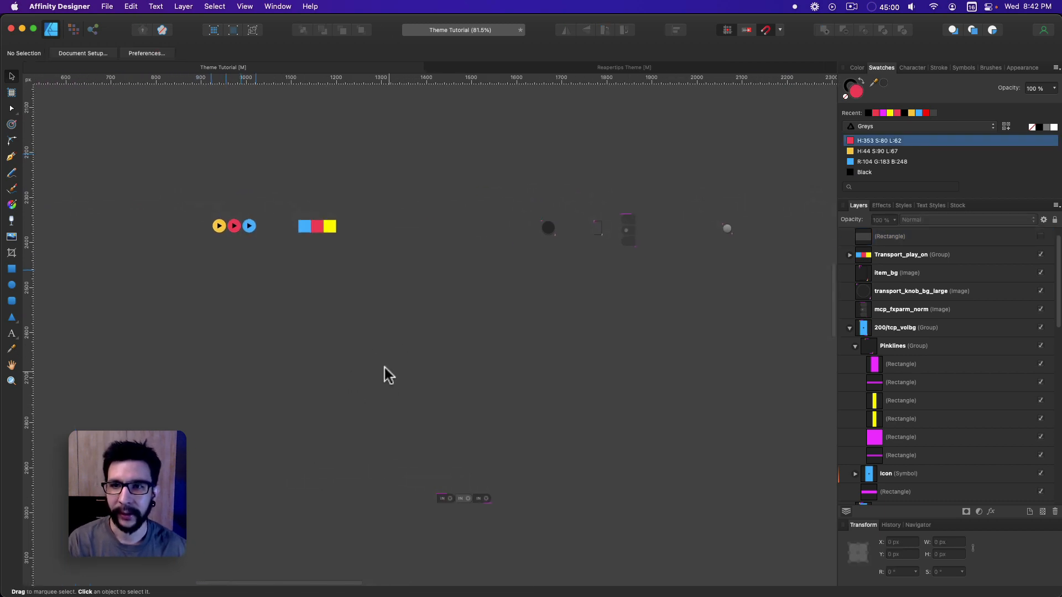
pyautogui.scroll(3, 326, 312)
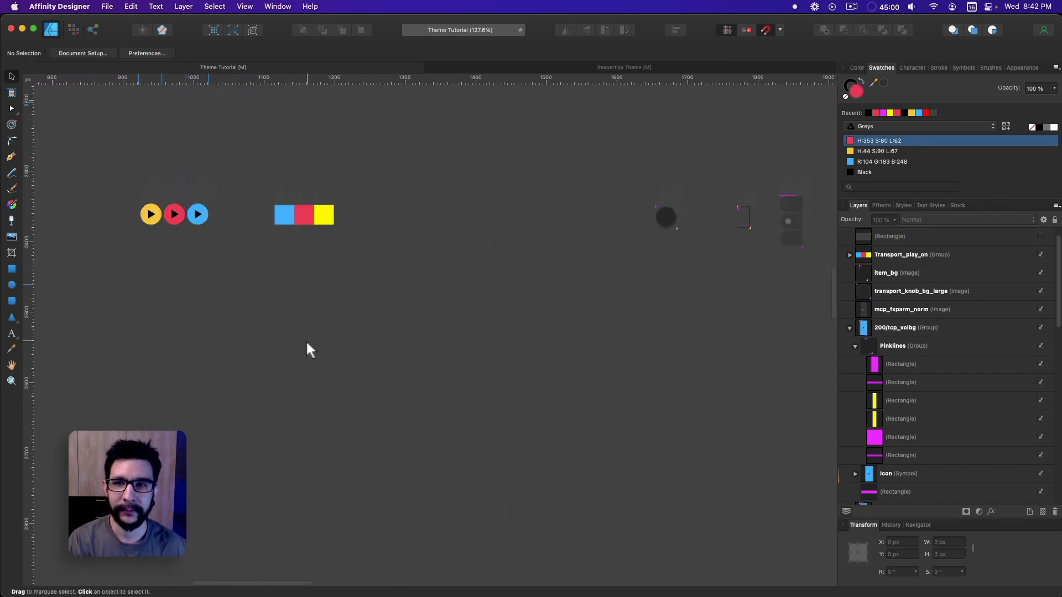
pyautogui.scroll(1, 306, 340)
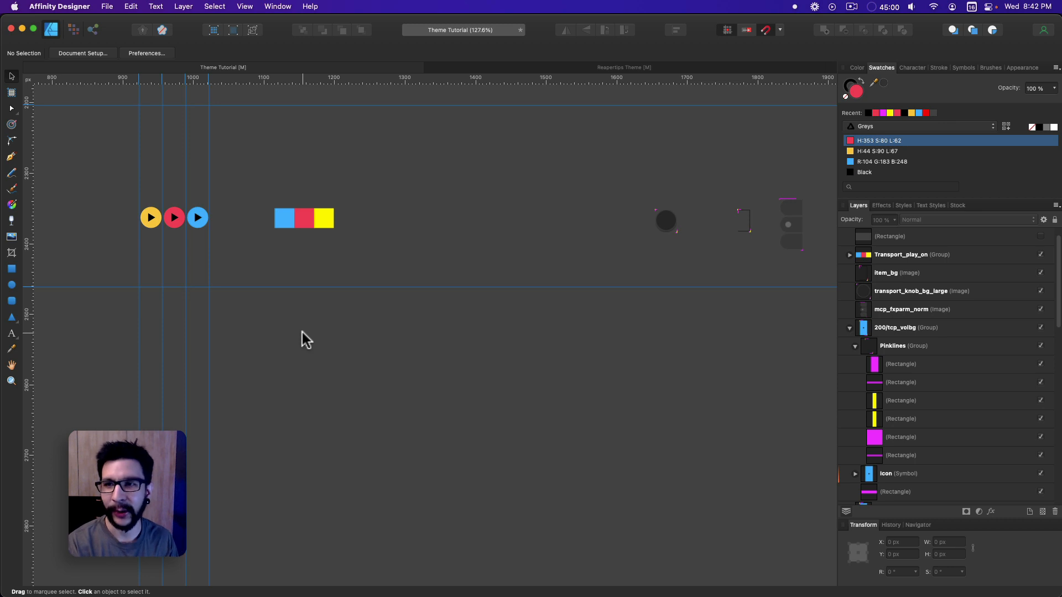